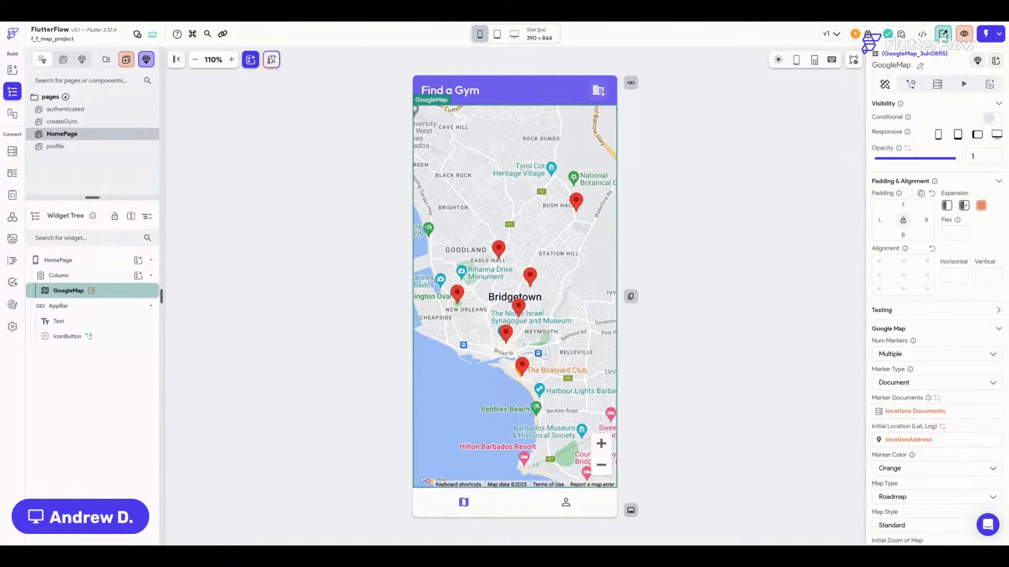
# Check the Issues panel for errors, then open Settings > Google Maps with API Keys collapsed.
pyautogui.click(868, 34)
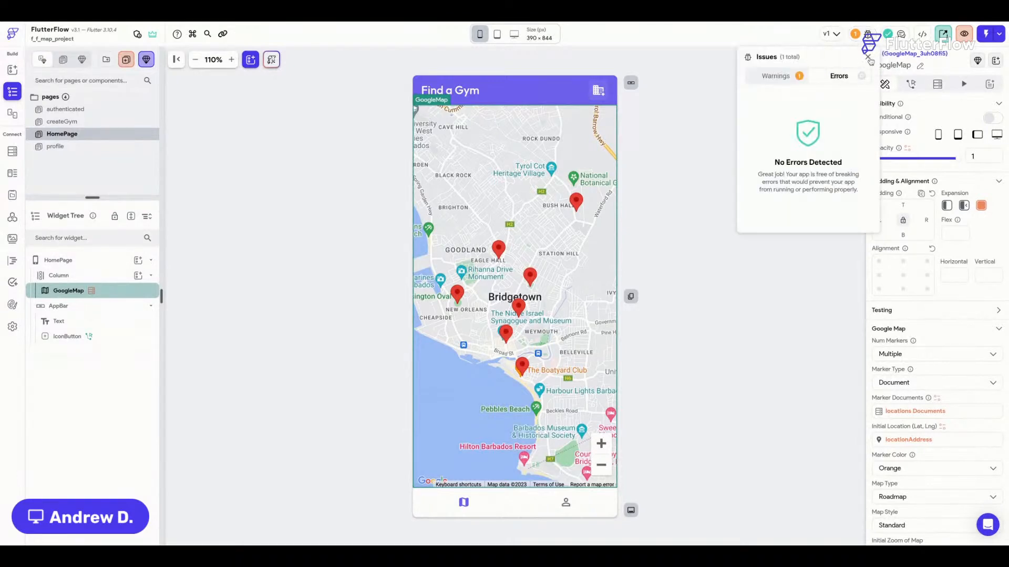
pyautogui.click(868, 57)
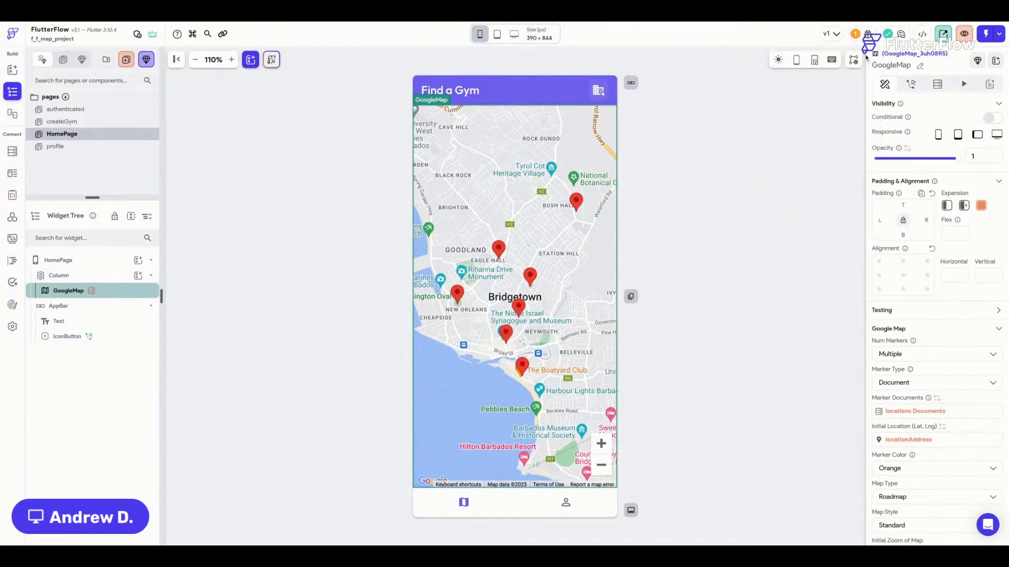
pyautogui.click(12, 326)
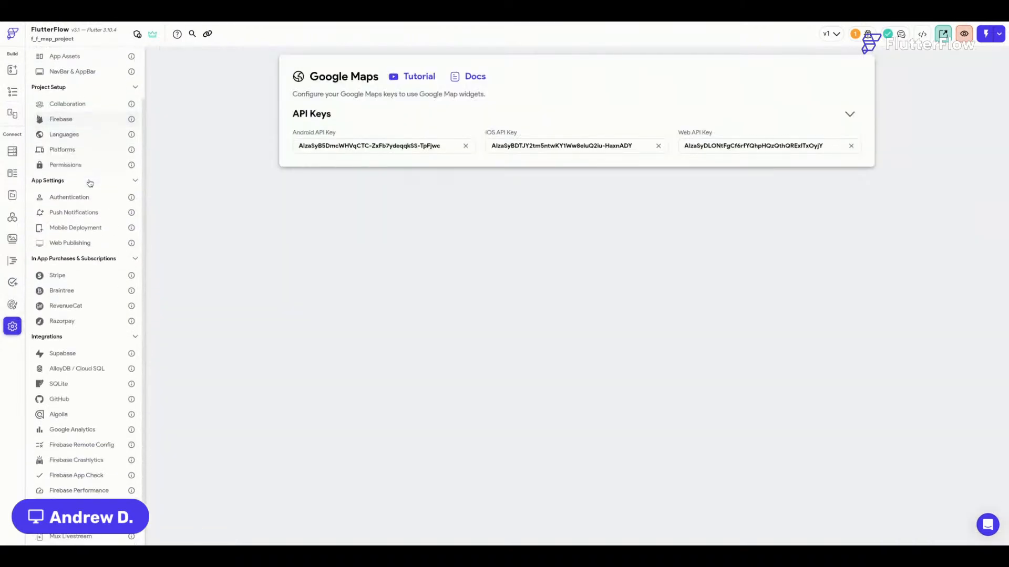
pyautogui.click(850, 114)
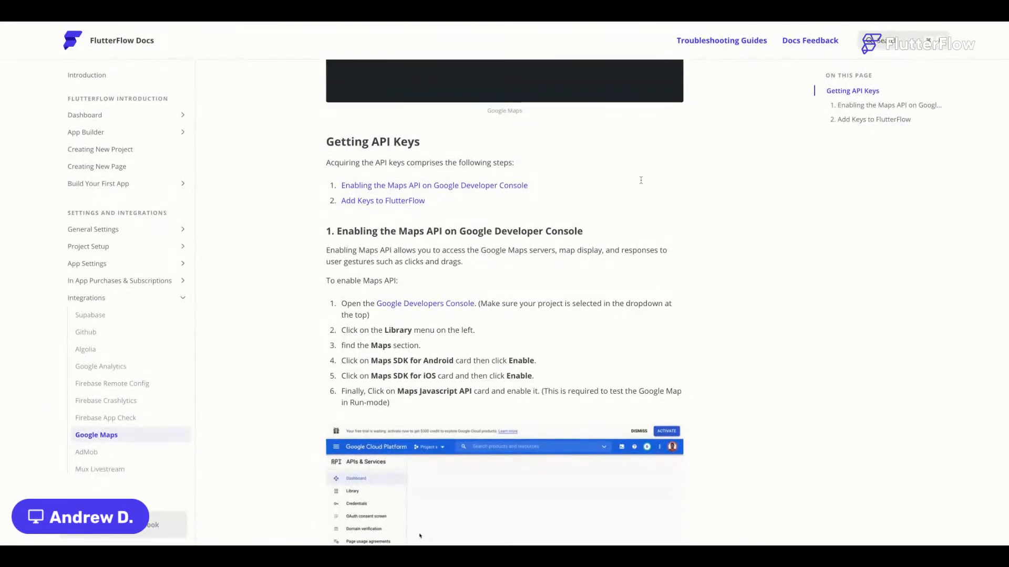
# Scroll through the Getting API Keys steps on the Google Maps docs page.
pyautogui.scroll(6, 641, 180)
pyautogui.scroll(-1, 641, 180)
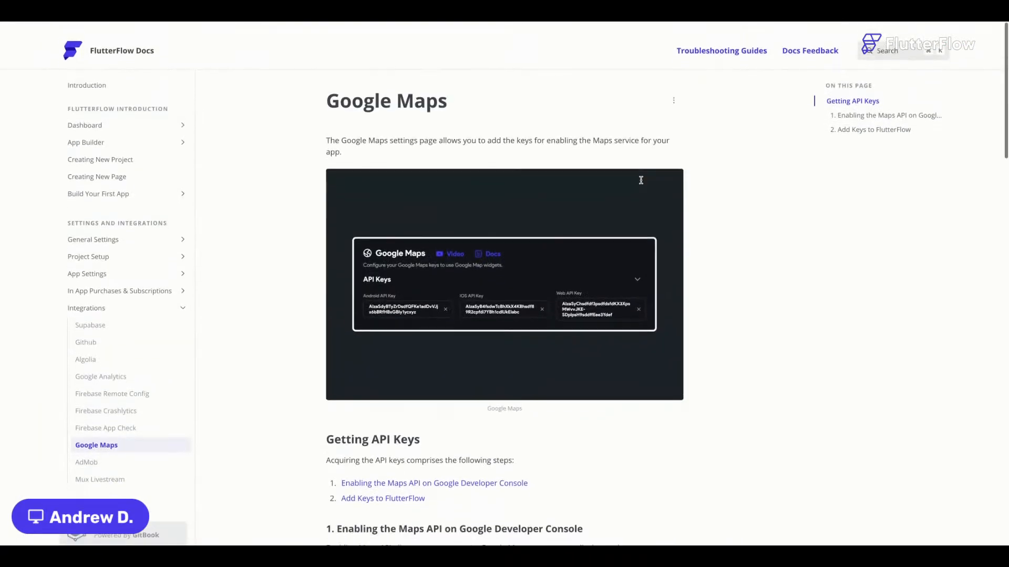
pyautogui.scroll(-2, 641, 180)
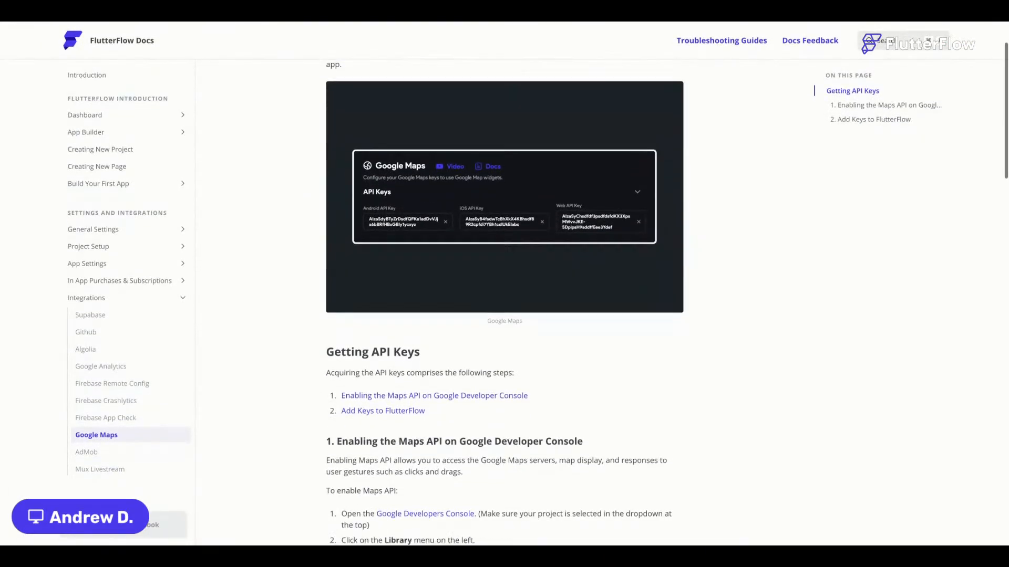
pyautogui.scroll(-8, 586, 198)
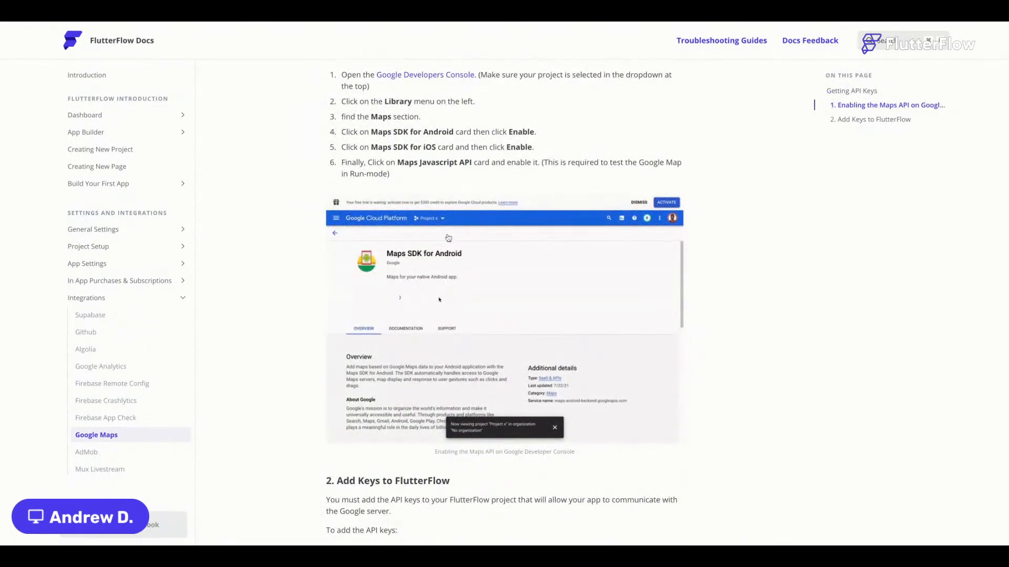
pyautogui.scroll(-1, 667, 300)
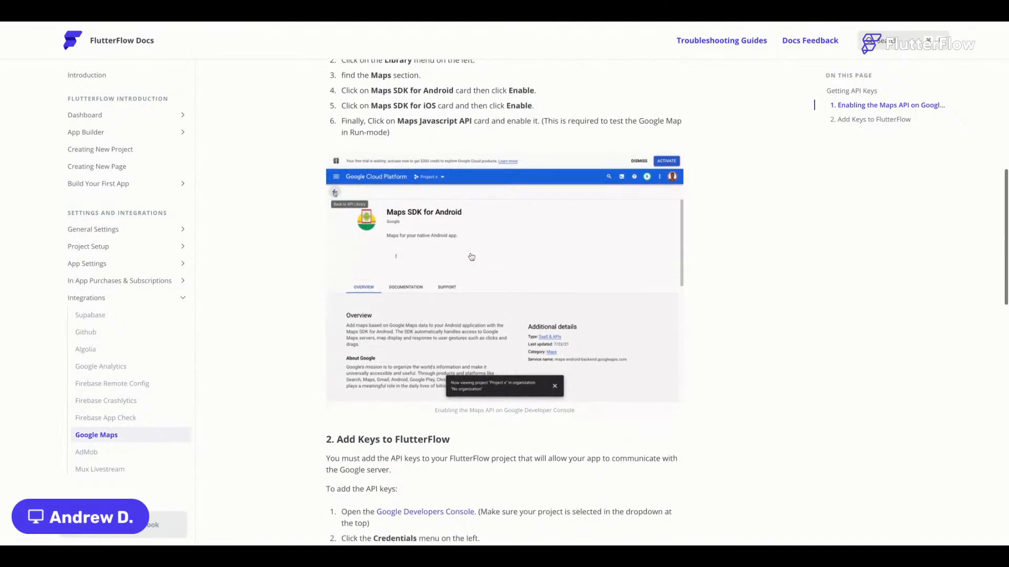
pyautogui.scroll(3, 497, 210)
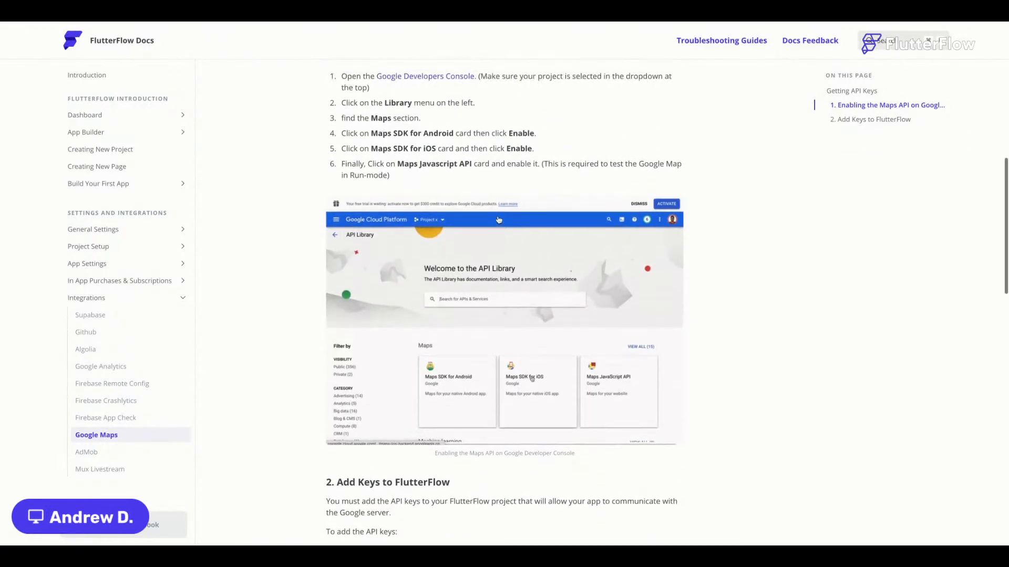
pyautogui.scroll(3, 495, 187)
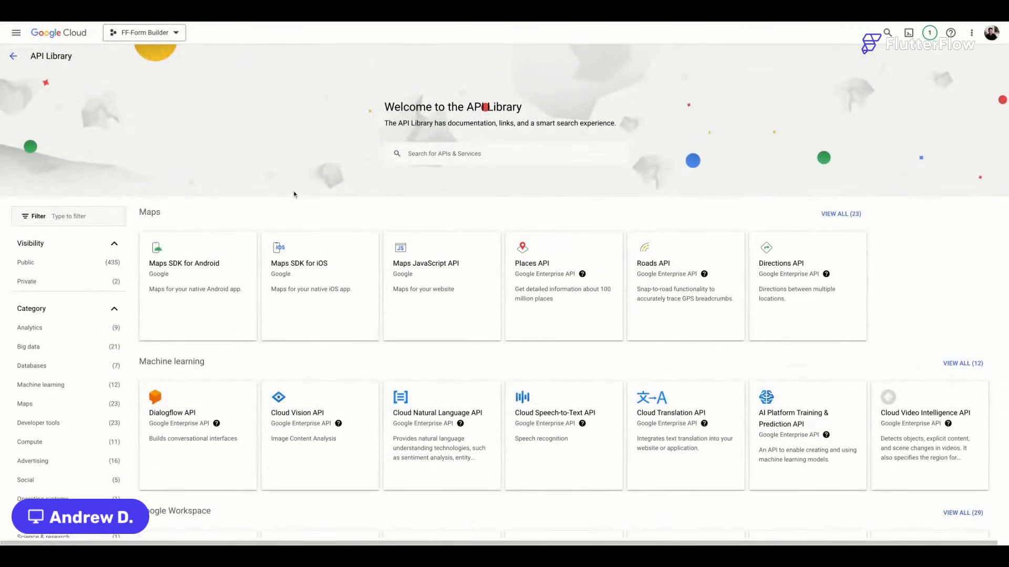
# Check the Maps SDK for Android and Maps JavaScript API details in the API Library.
pyautogui.scroll(-1, 141, 244)
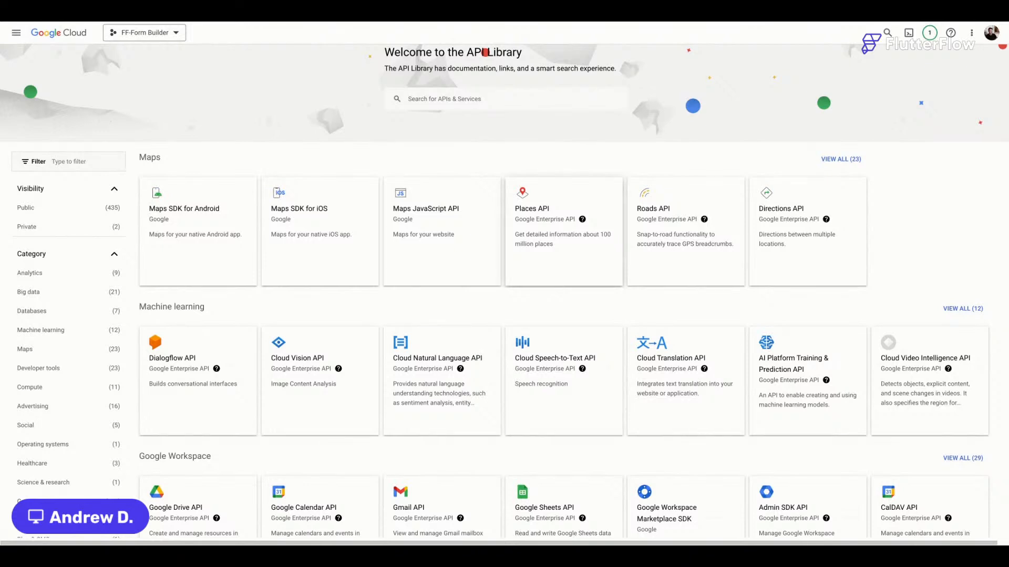
pyautogui.click(205, 243)
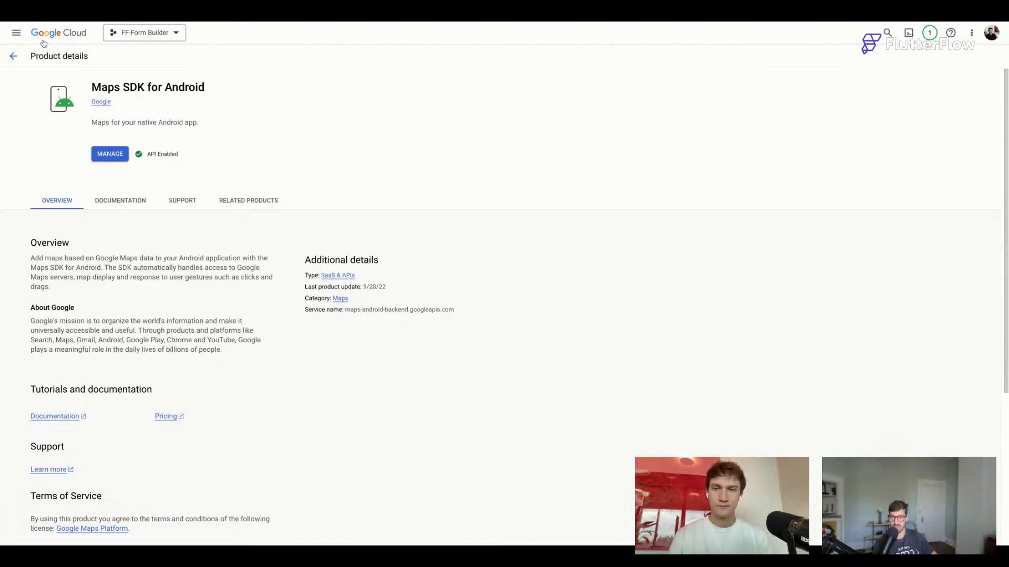
pyautogui.click(10, 57)
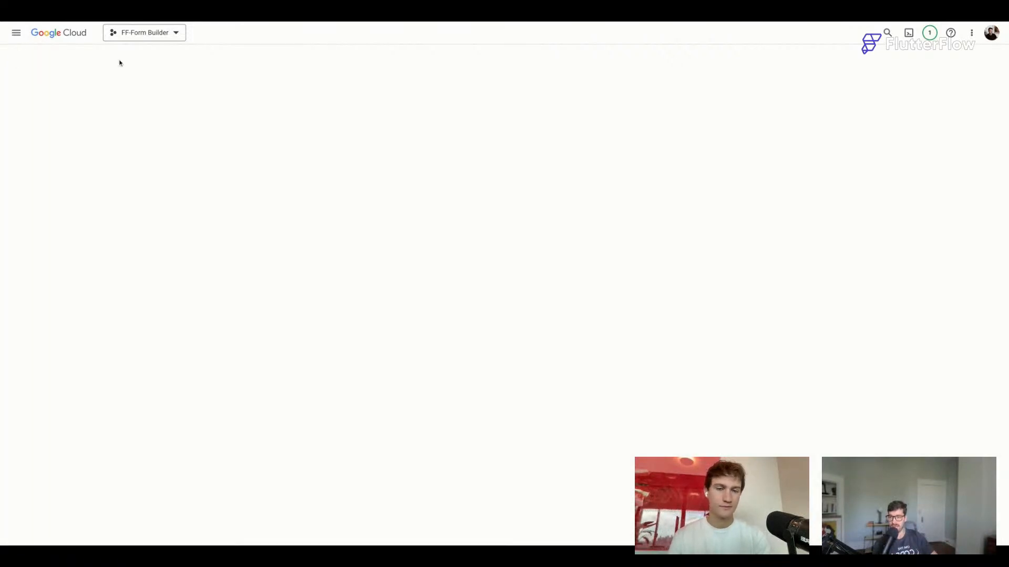
pyautogui.click(443, 292)
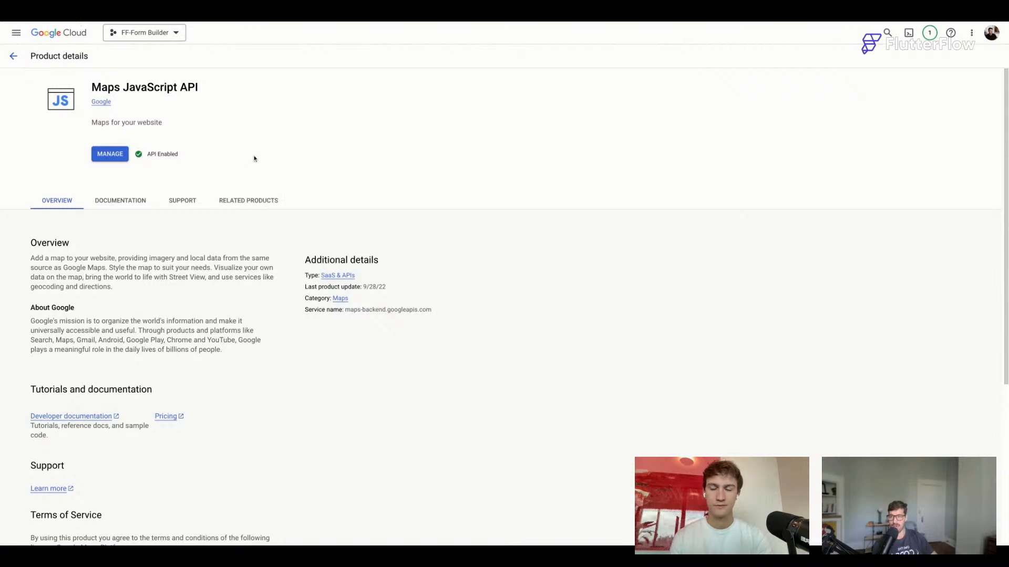
pyautogui.click(13, 57)
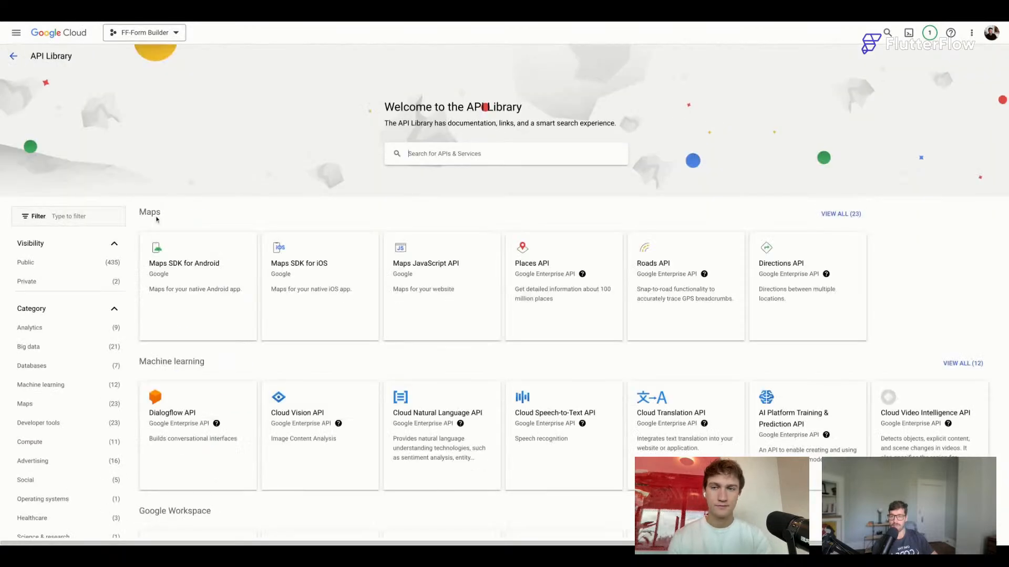
# Open APIs & Services > Credentials to review the project's API keys.
pyautogui.click(13, 56)
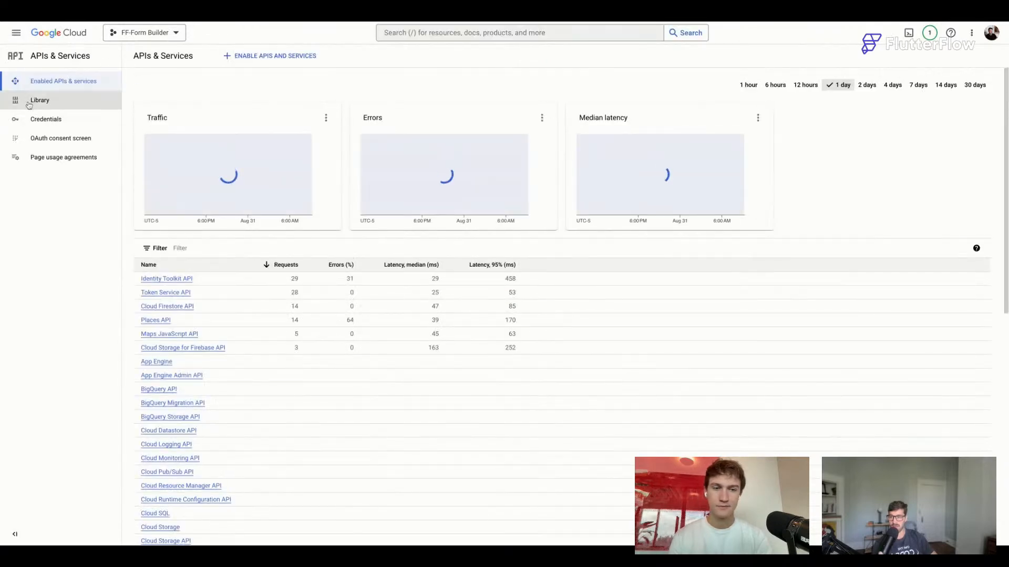
pyautogui.click(61, 119)
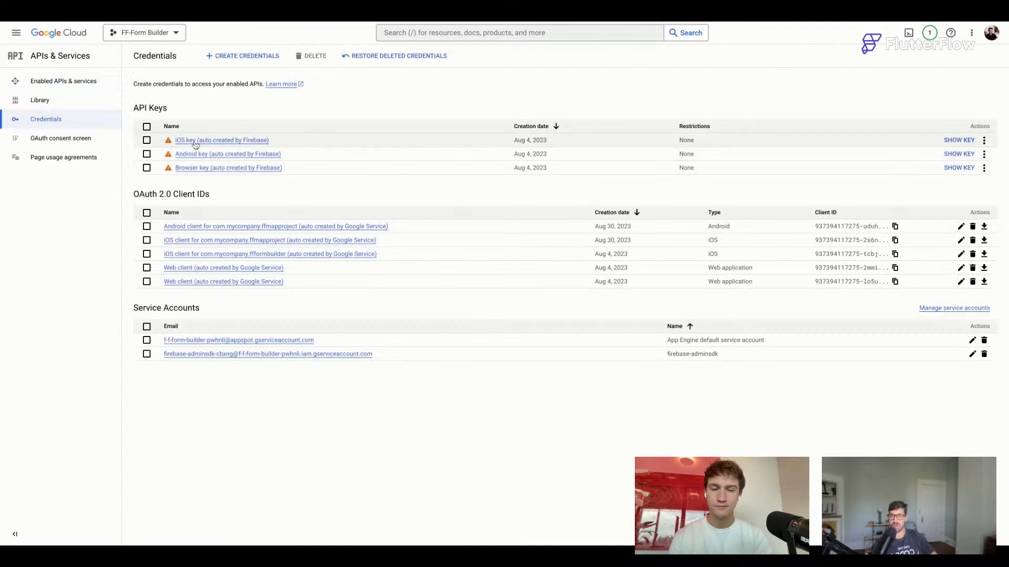
pyautogui.moveTo(169, 143)
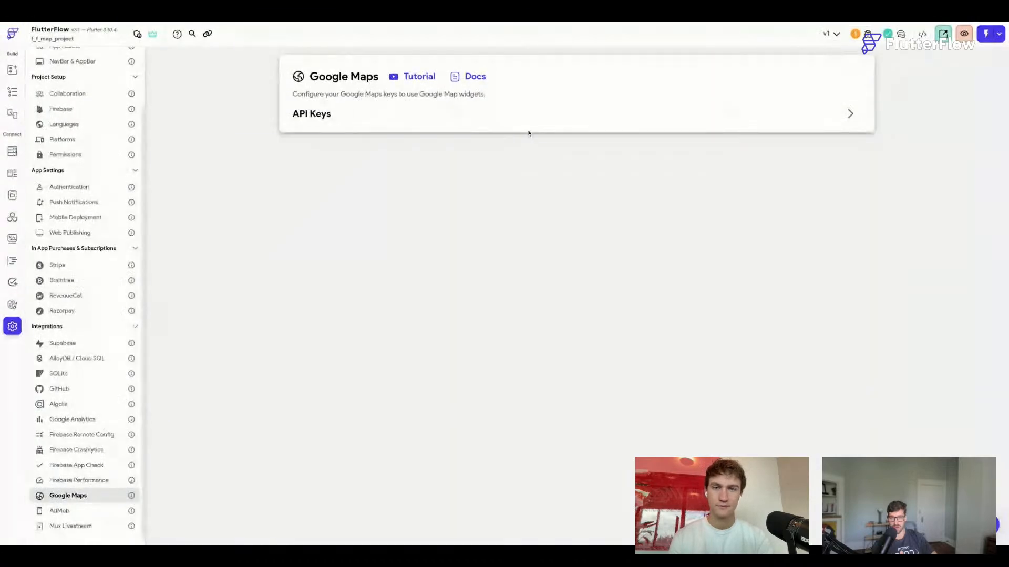
# Return to the HomePage widget editor with the Find a Gym map and save with Ctrl+S.
pyautogui.click(14, 93)
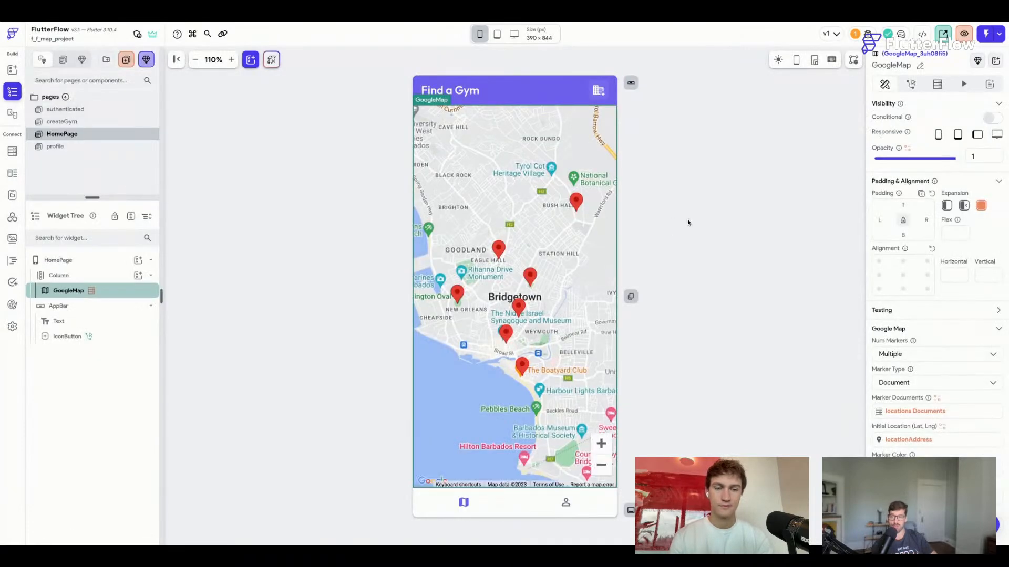
pyautogui.hotkey('ctrl', 's')
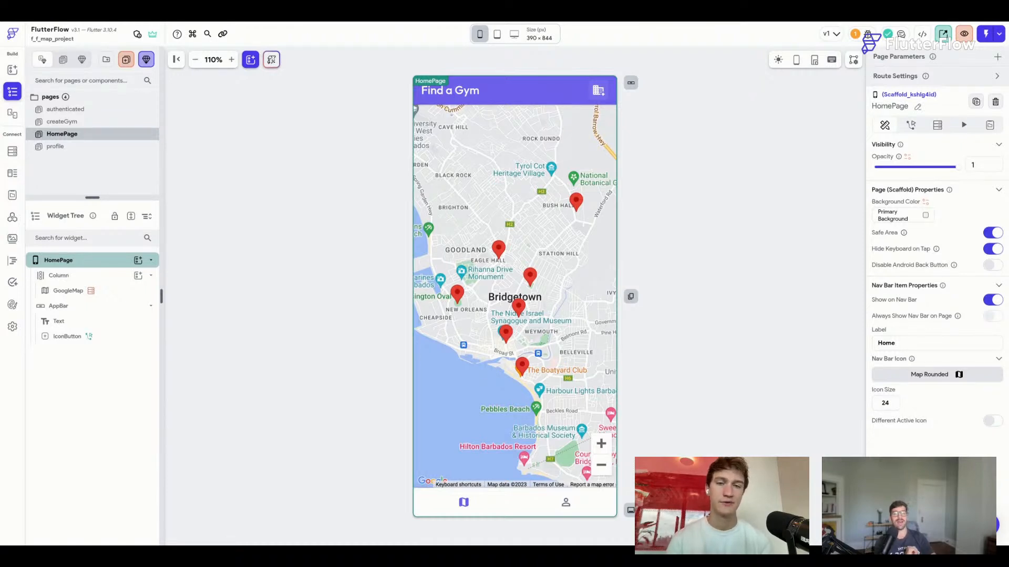
pyautogui.click(291, 158)
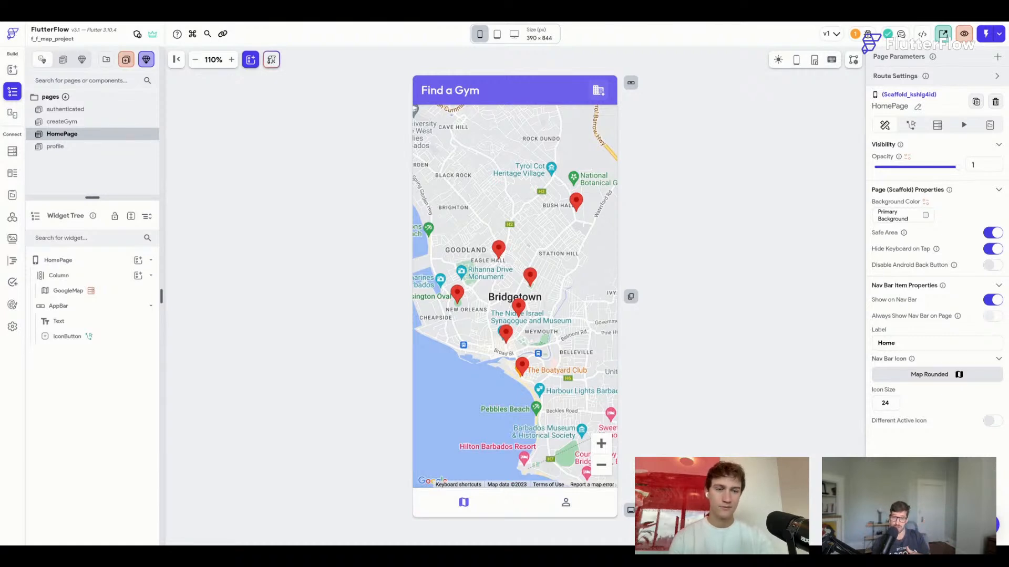
# Click through the profile, HomePage, createGym and authenticated pages.
pyautogui.click(70, 148)
pyautogui.click(92, 135)
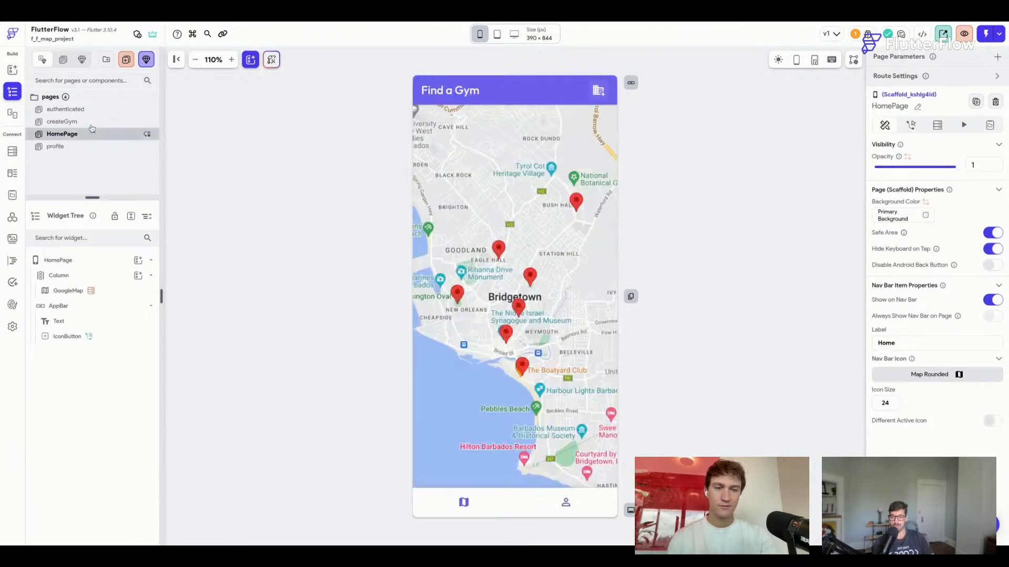
pyautogui.click(96, 121)
pyautogui.click(99, 108)
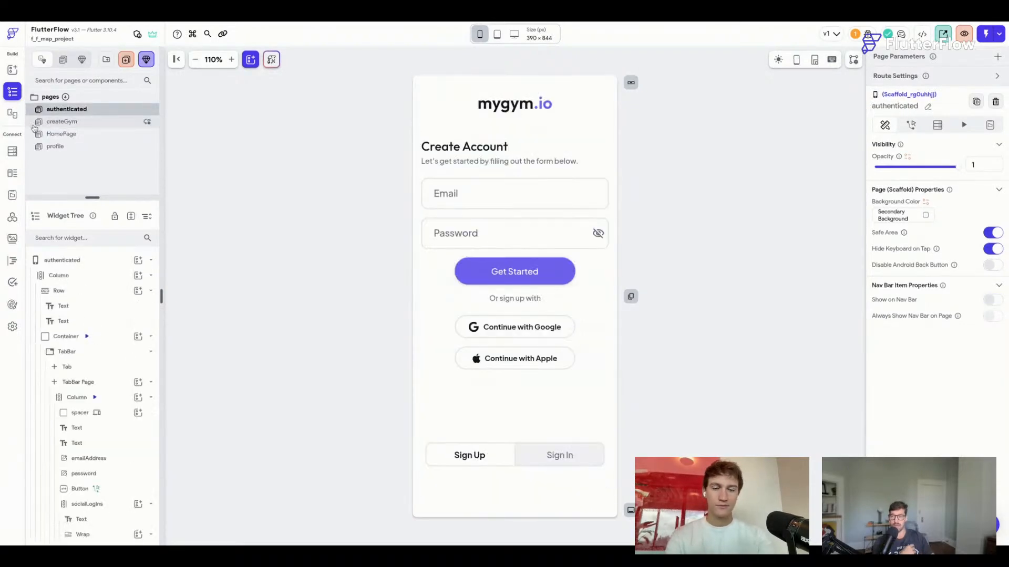
# View the locations and users collection schemas in Firestore, then open the createGym page.
pyautogui.click(17, 152)
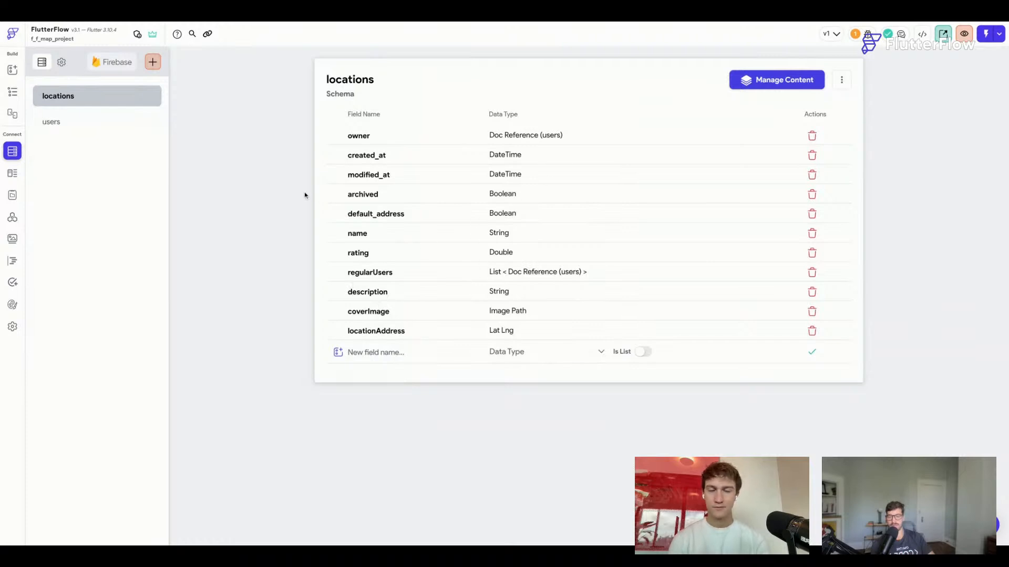
pyautogui.click(63, 121)
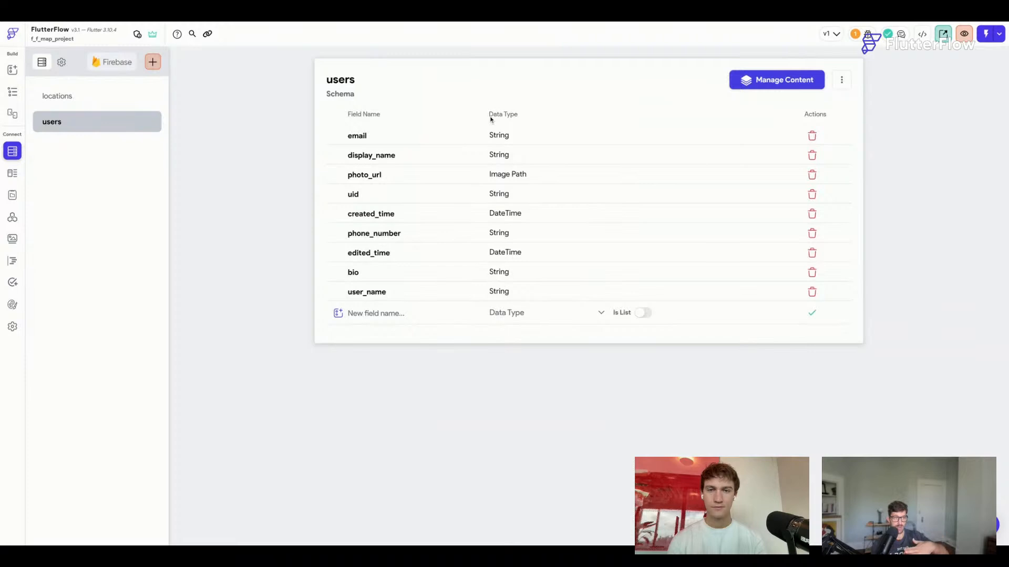
pyautogui.click(13, 92)
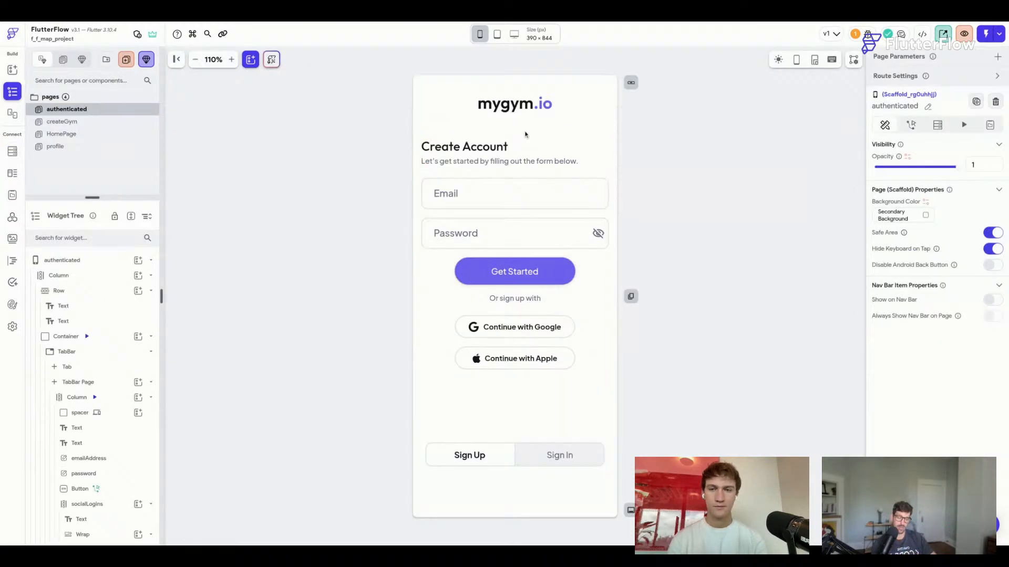
pyautogui.click(86, 121)
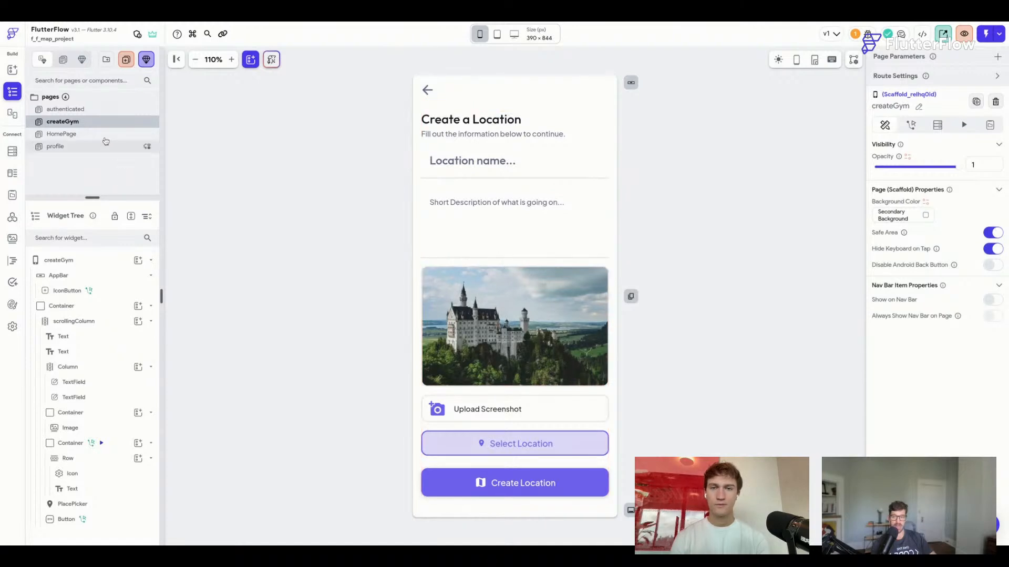
# Select the HomePage, then open Firestore to view the locations fields like rating and locationAddress.
pyautogui.click(90, 146)
pyautogui.click(88, 138)
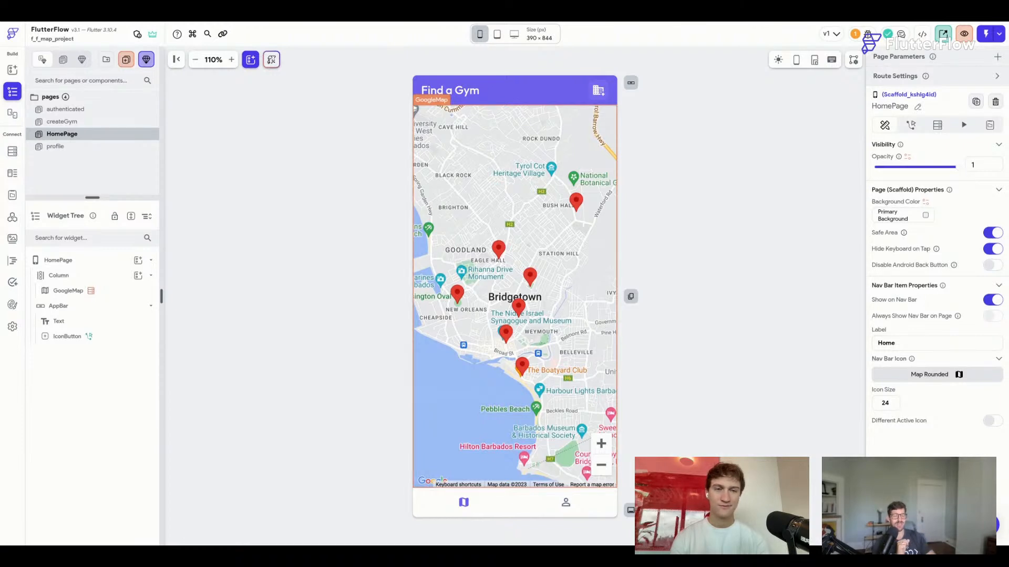
pyautogui.click(660, 251)
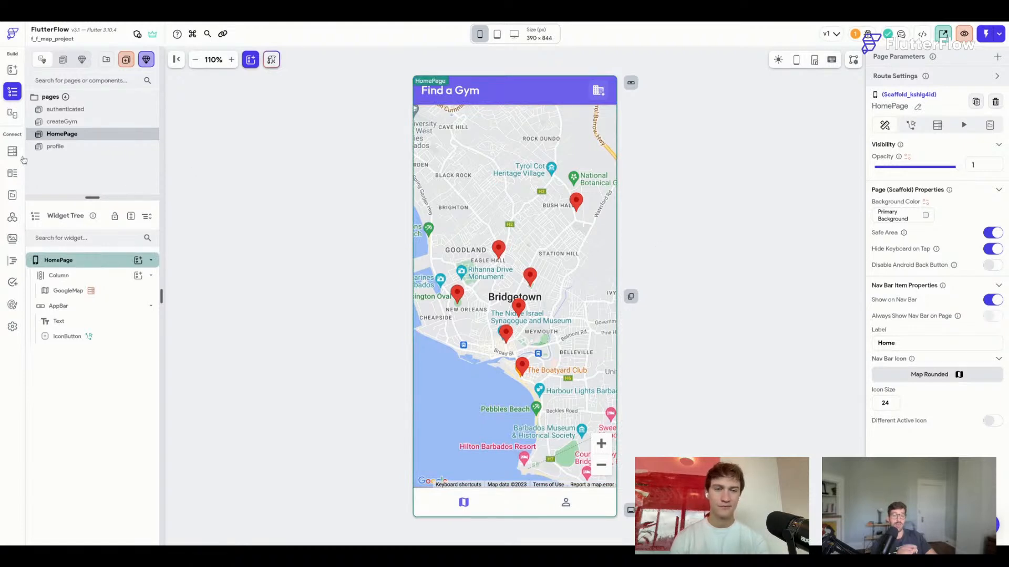
pyautogui.click(12, 152)
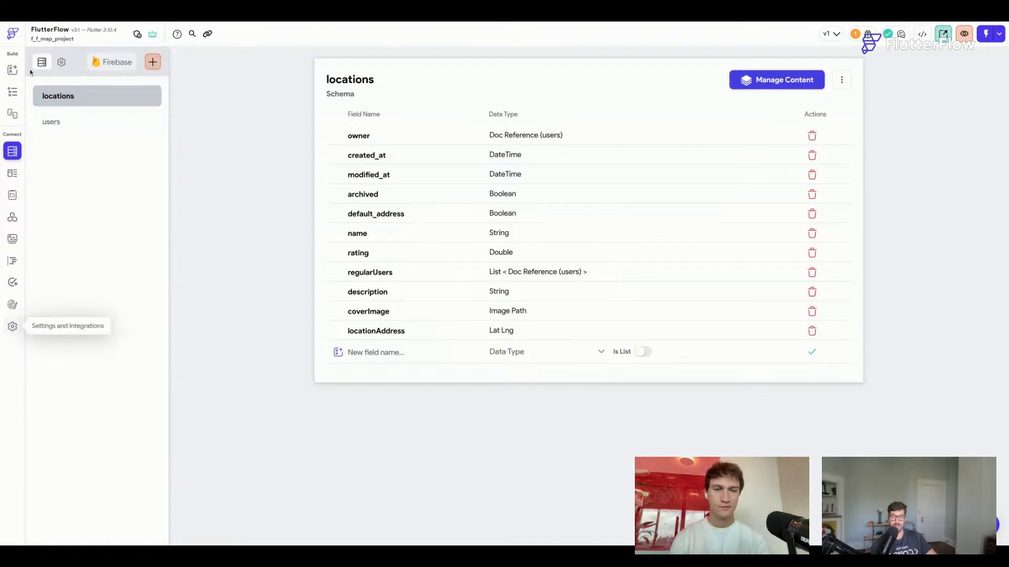
# Select the GoogleMap and review its locations list backend query, then return to Properties.
pyautogui.click(13, 93)
pyautogui.click(445, 164)
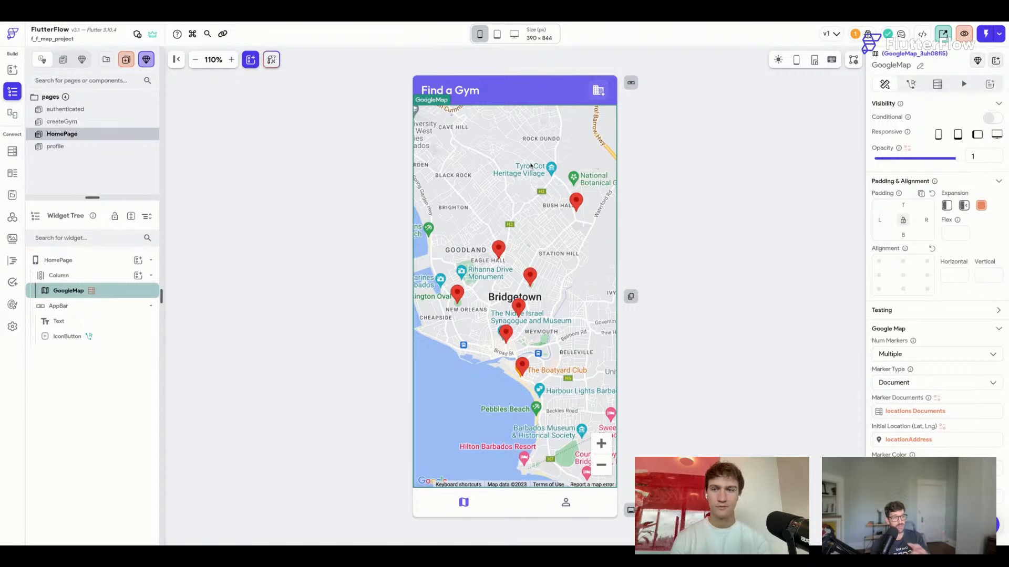
pyautogui.click(938, 84)
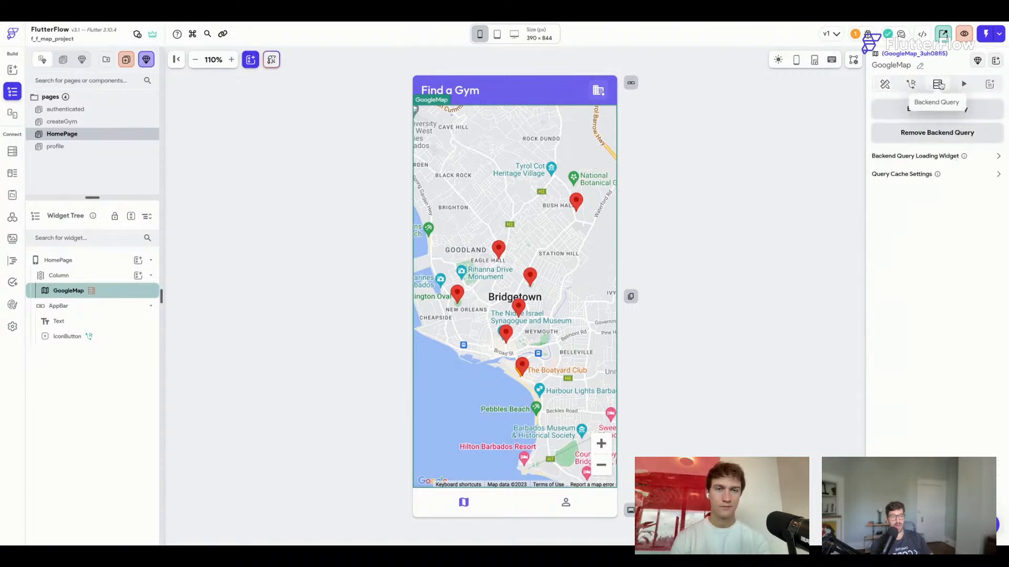
pyautogui.click(979, 112)
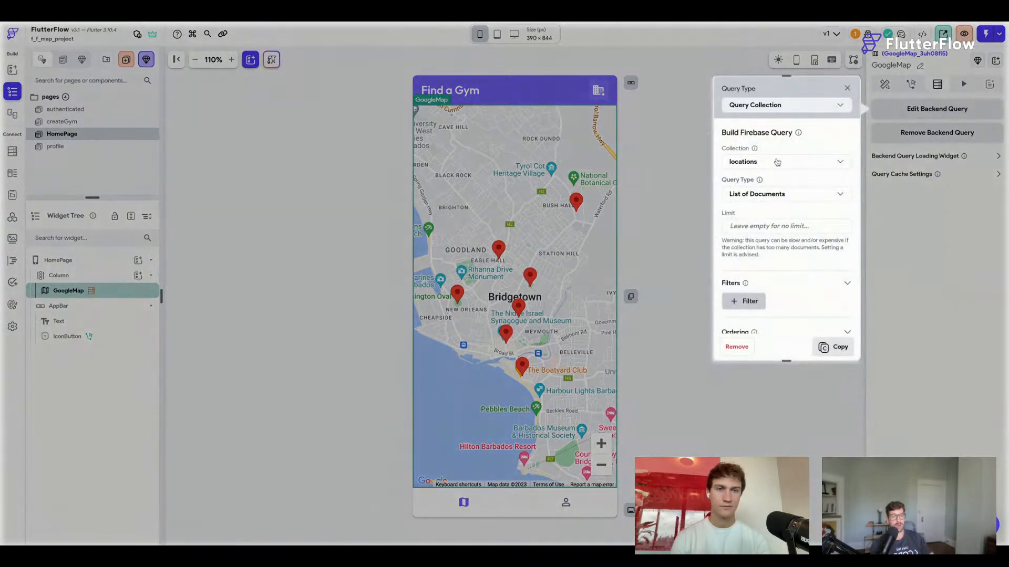
pyautogui.scroll(-2, 776, 167)
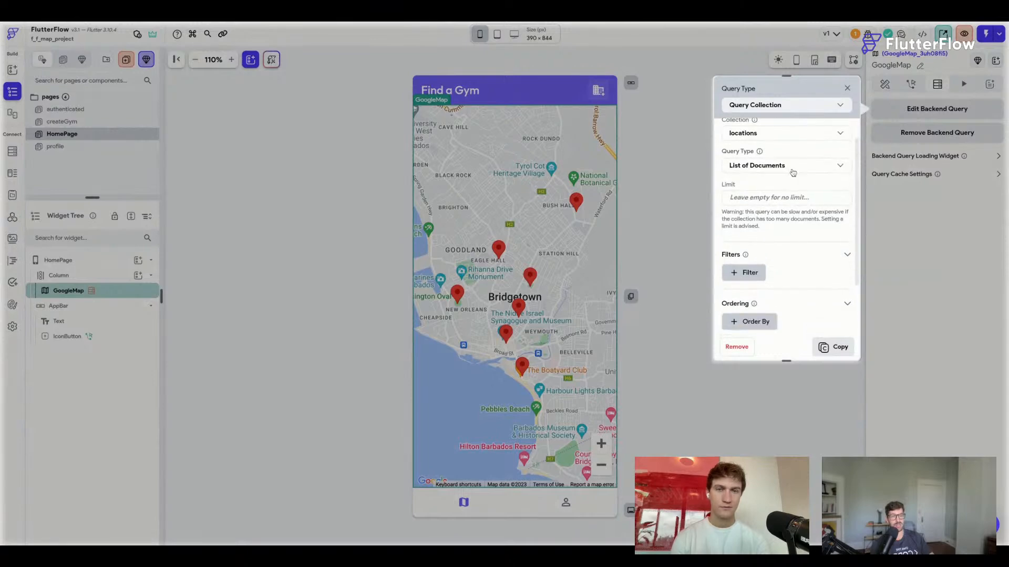
pyautogui.scroll(-3, 773, 172)
pyautogui.scroll(4, 773, 172)
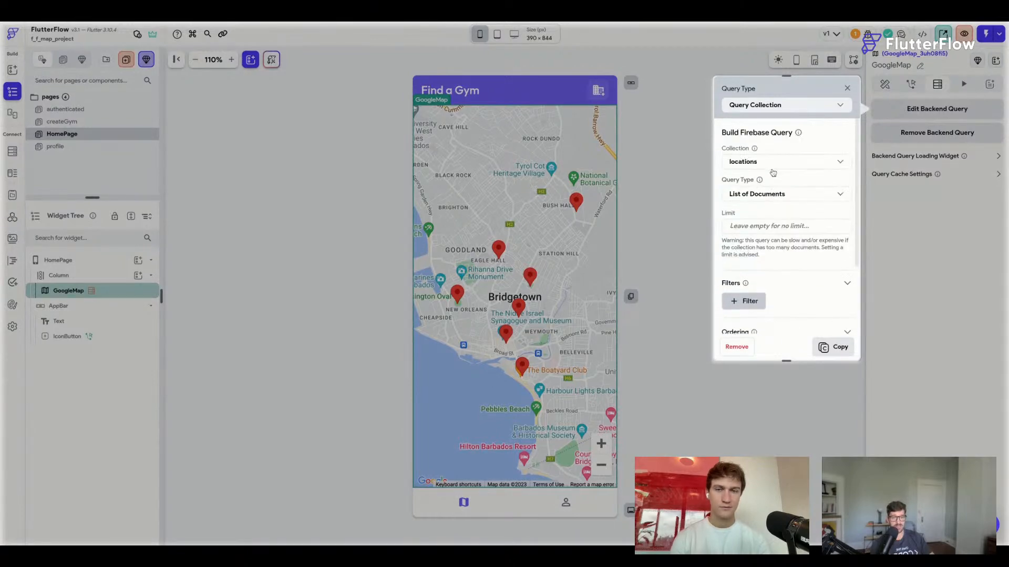
pyautogui.click(846, 88)
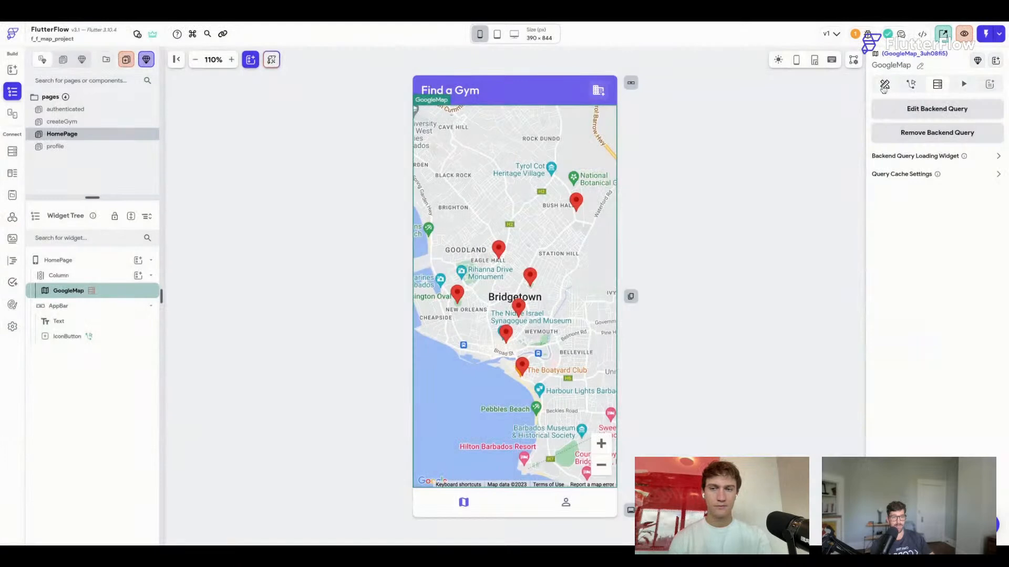
pyautogui.click(885, 84)
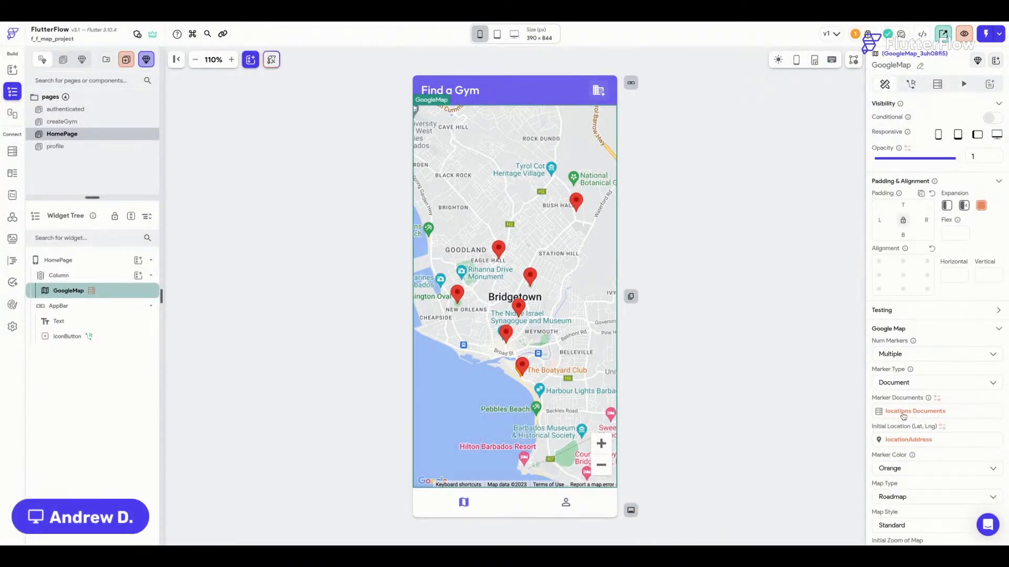
# Set the map's Num Markers to Multiple.
pyautogui.click(893, 357)
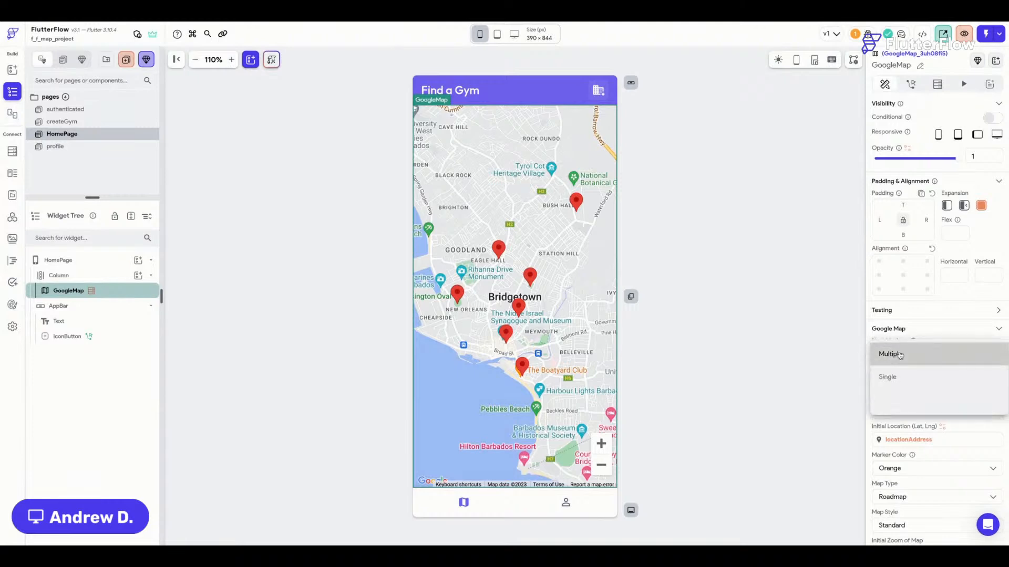
pyautogui.click(899, 400)
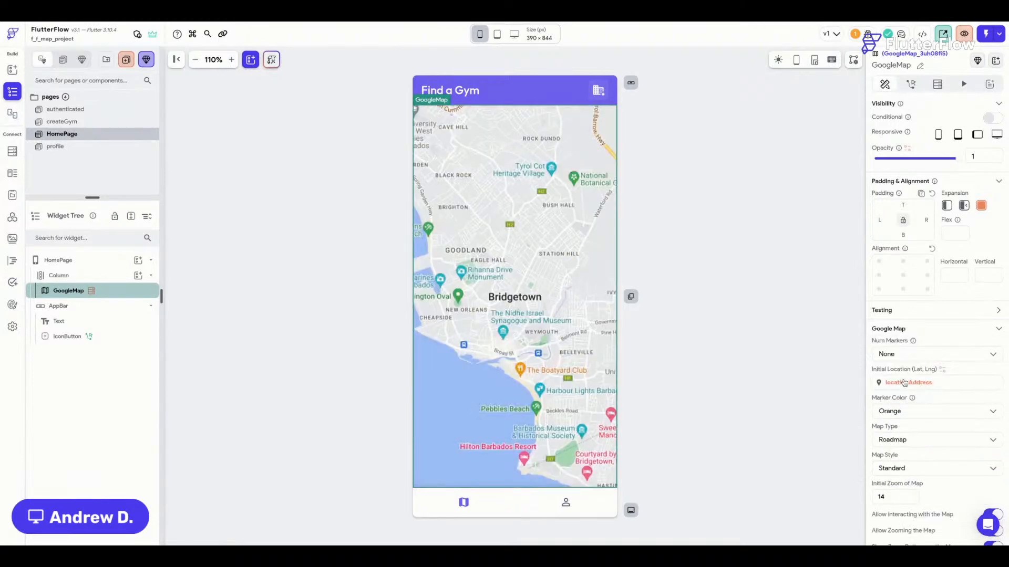
pyautogui.scroll(-1, 900, 368)
pyautogui.click(900, 322)
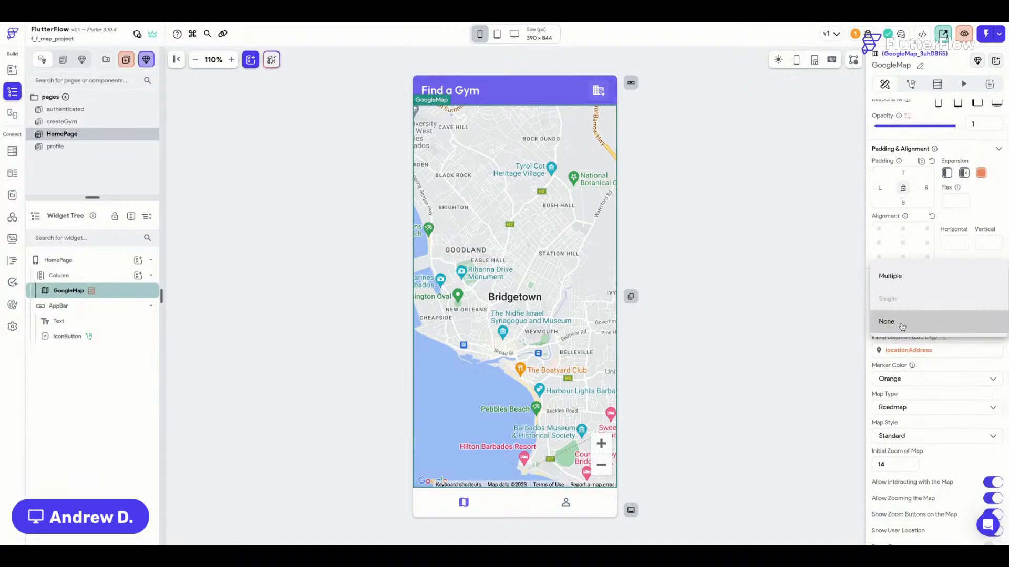
pyautogui.click(901, 283)
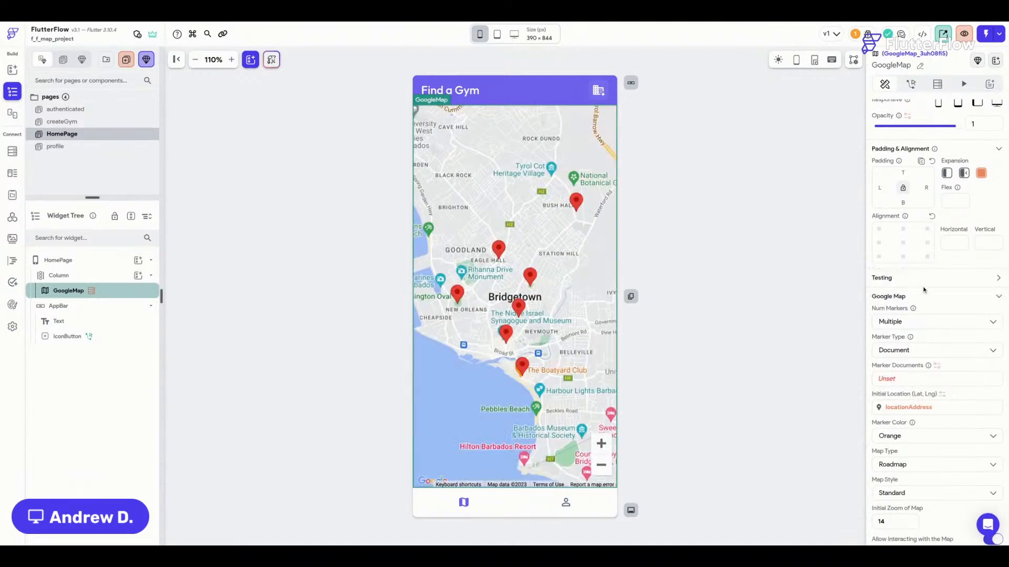
pyautogui.scroll(-2, 917, 294)
# Set Marker Type to Document with locations Documents as the marker source.
pyautogui.click(914, 301)
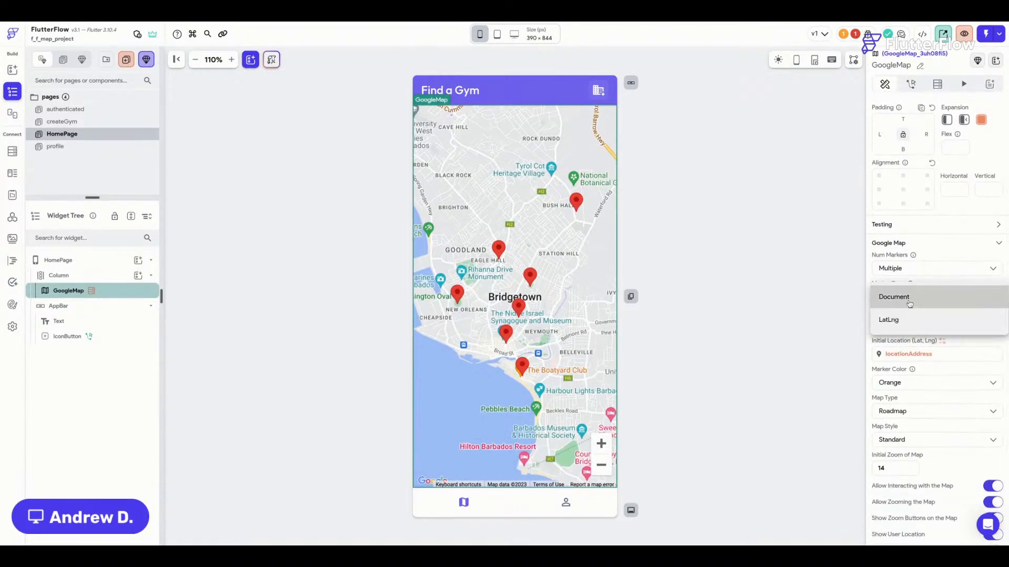
pyautogui.click(905, 298)
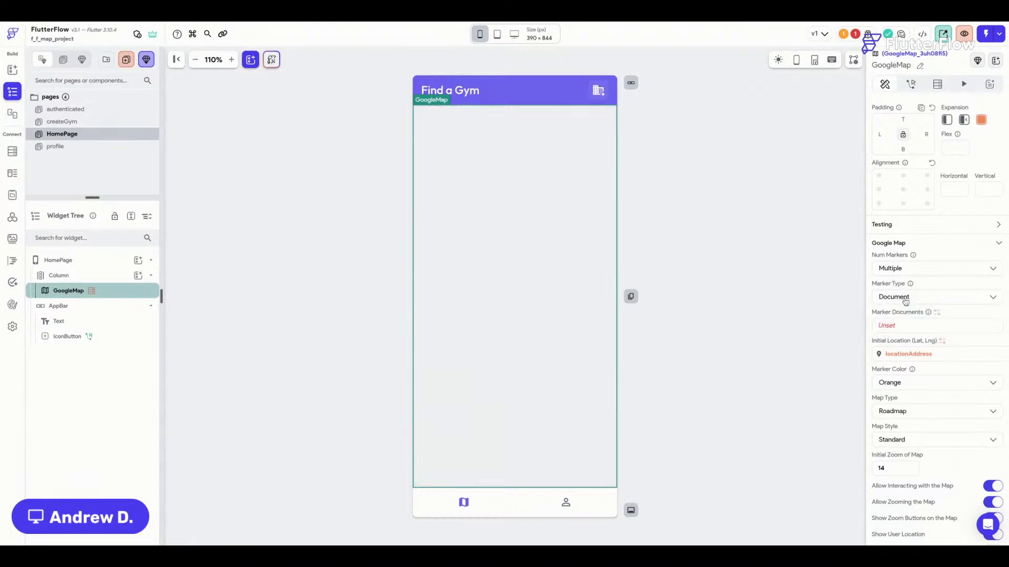
pyautogui.scroll(-1, 908, 325)
pyautogui.click(900, 307)
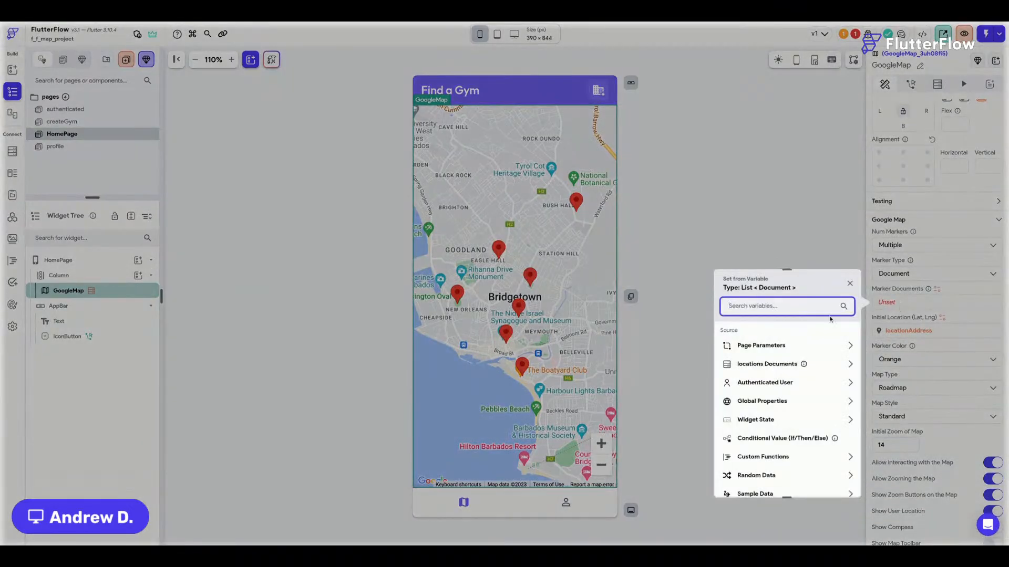
pyautogui.click(777, 368)
pyautogui.scroll(-1, 777, 371)
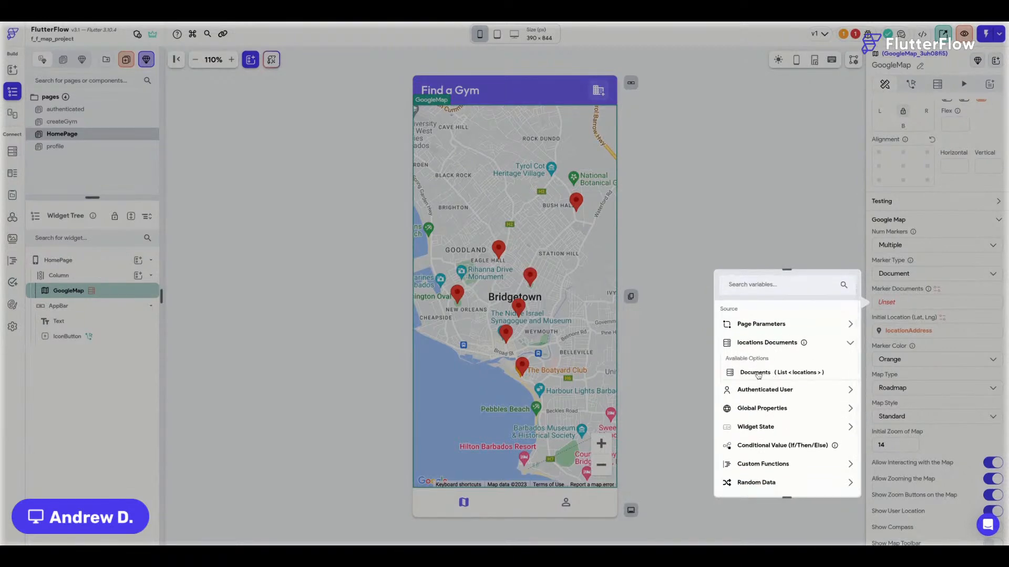
pyautogui.click(790, 374)
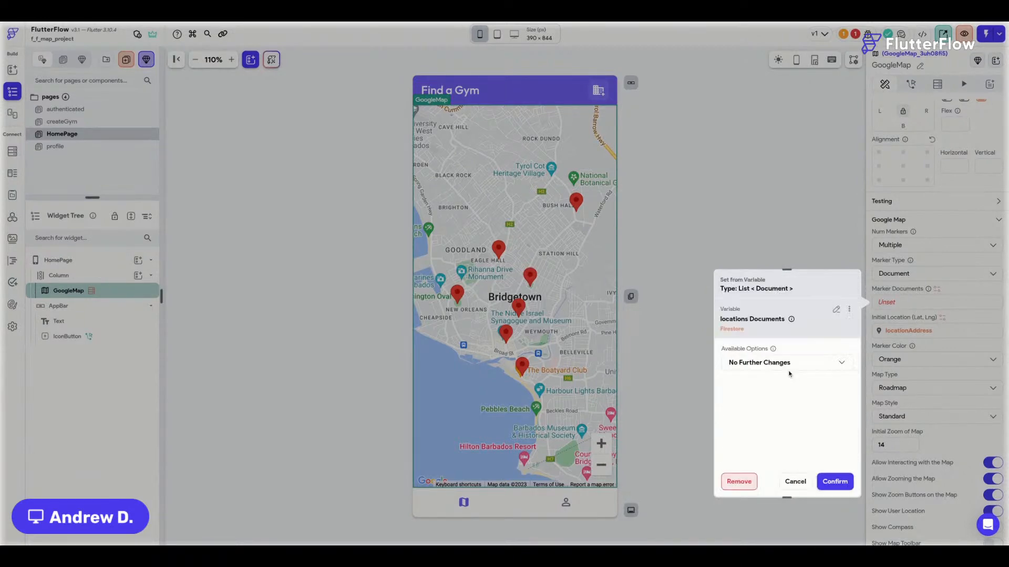
pyautogui.click(842, 482)
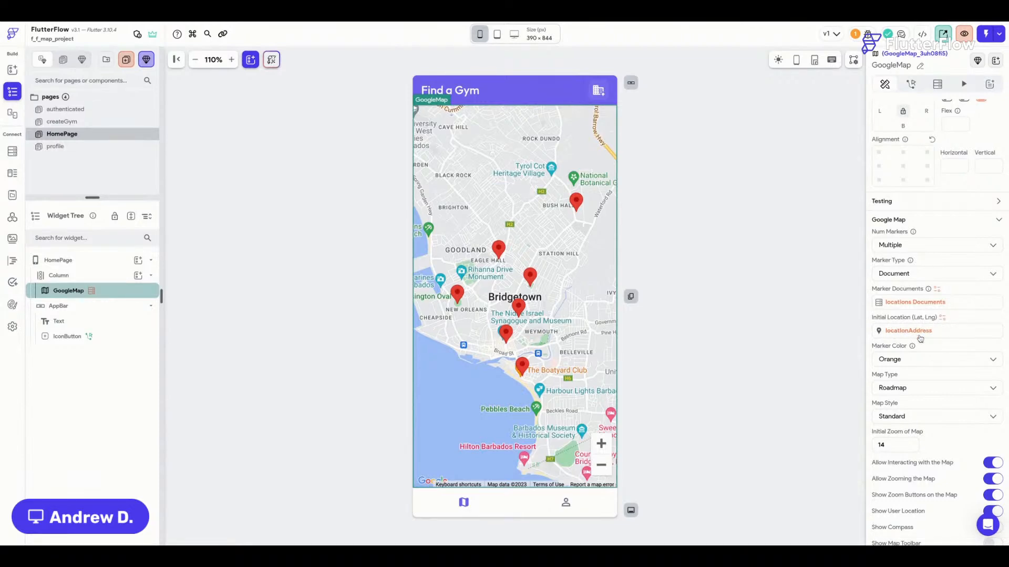
# Set the initial location to the first item's locationAddress, hide zoom buttons, and save.
pyautogui.click(919, 331)
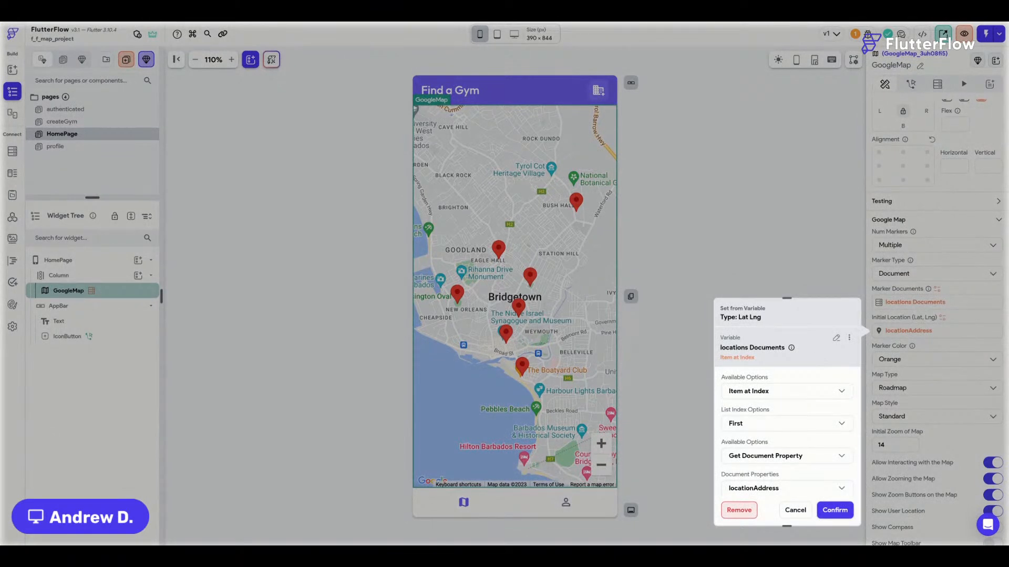
pyautogui.scroll(-1, 798, 361)
pyautogui.scroll(1, 798, 361)
pyautogui.scroll(-1, 762, 397)
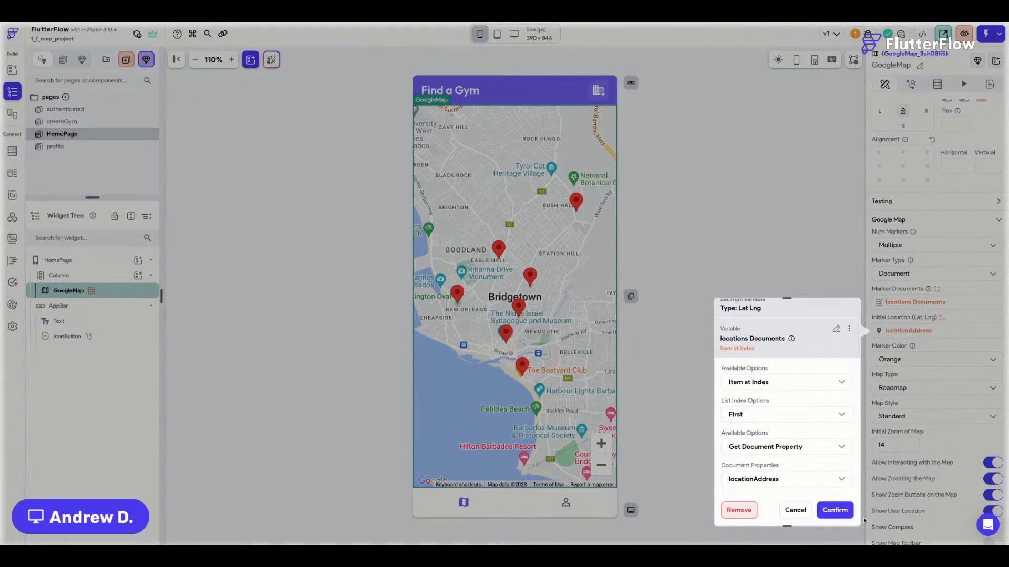
pyautogui.click(836, 510)
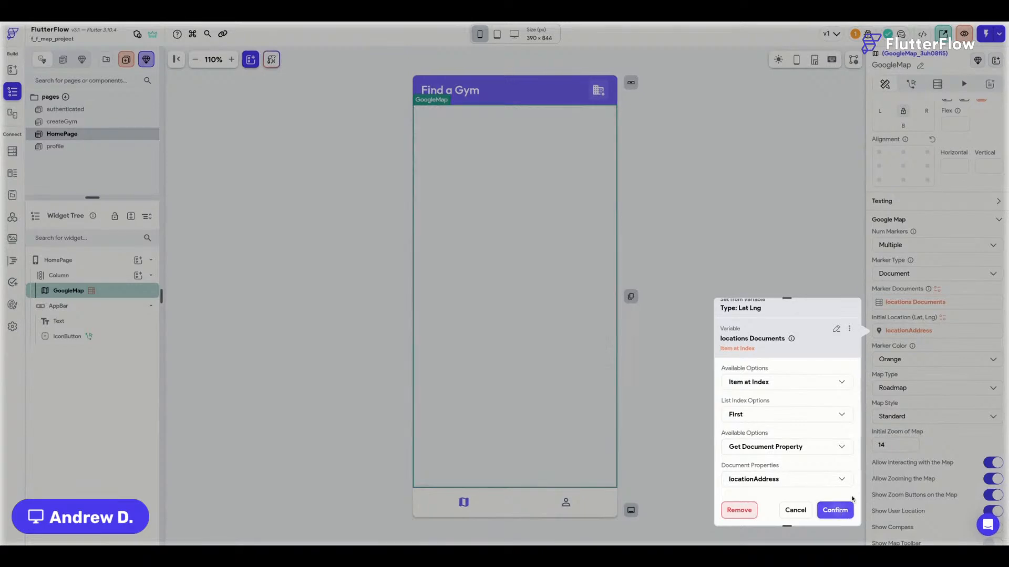
pyautogui.scroll(-2, 970, 443)
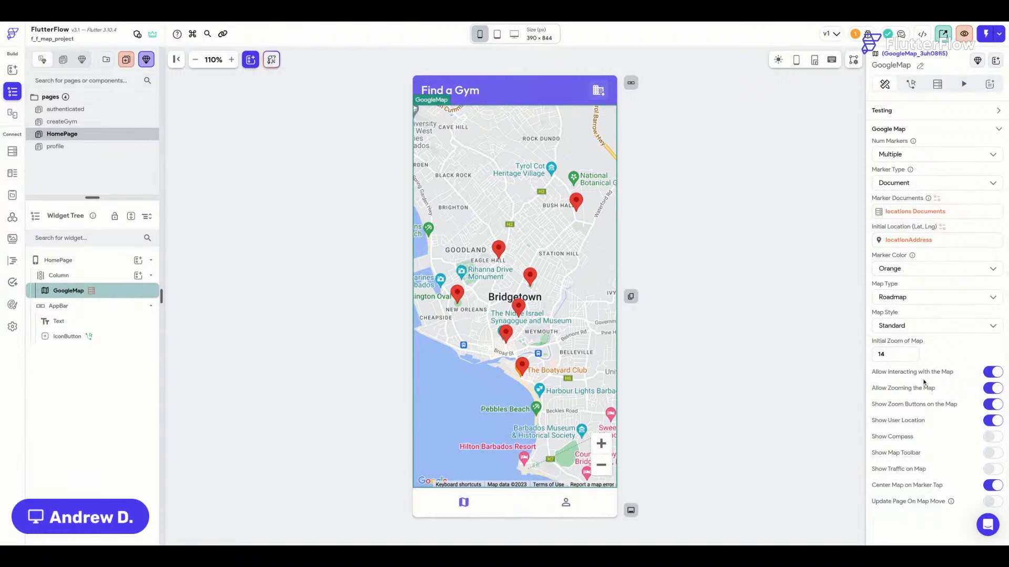
pyautogui.click(993, 405)
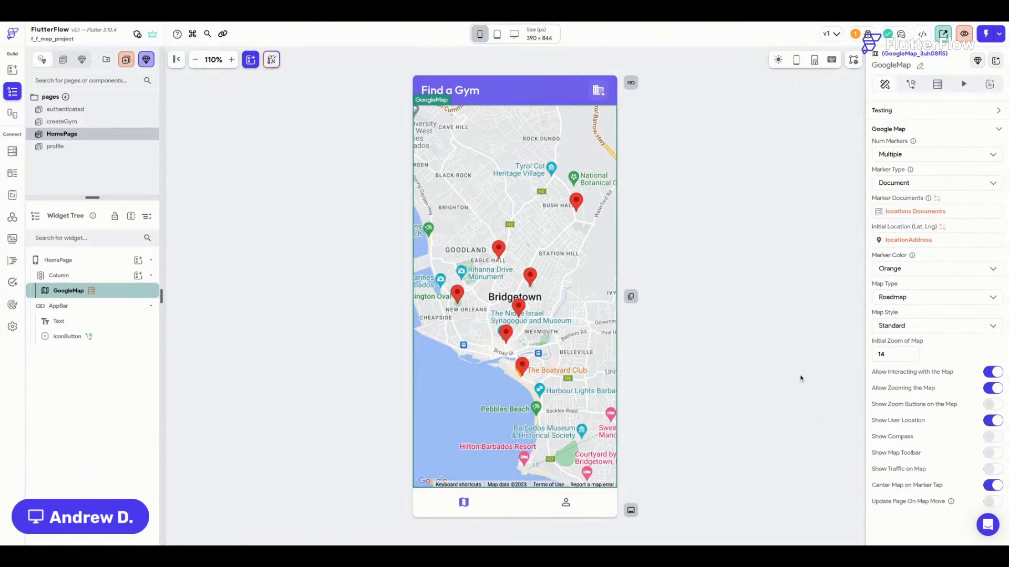
pyautogui.hotkey('ctrl', 's')
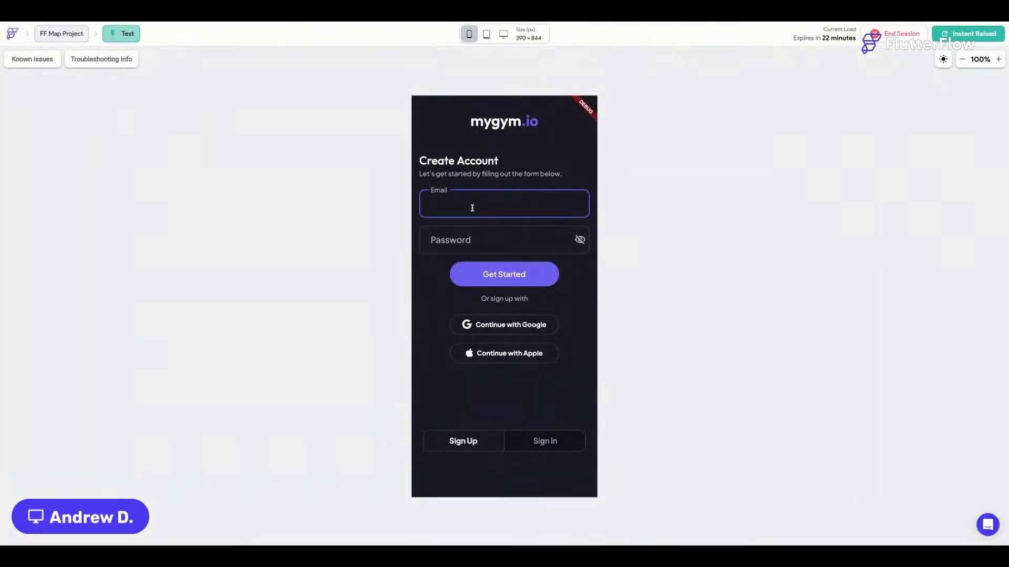
# In the test app's sign-in form, enter an account e-mail and password and sign in.
pyautogui.click(544, 442)
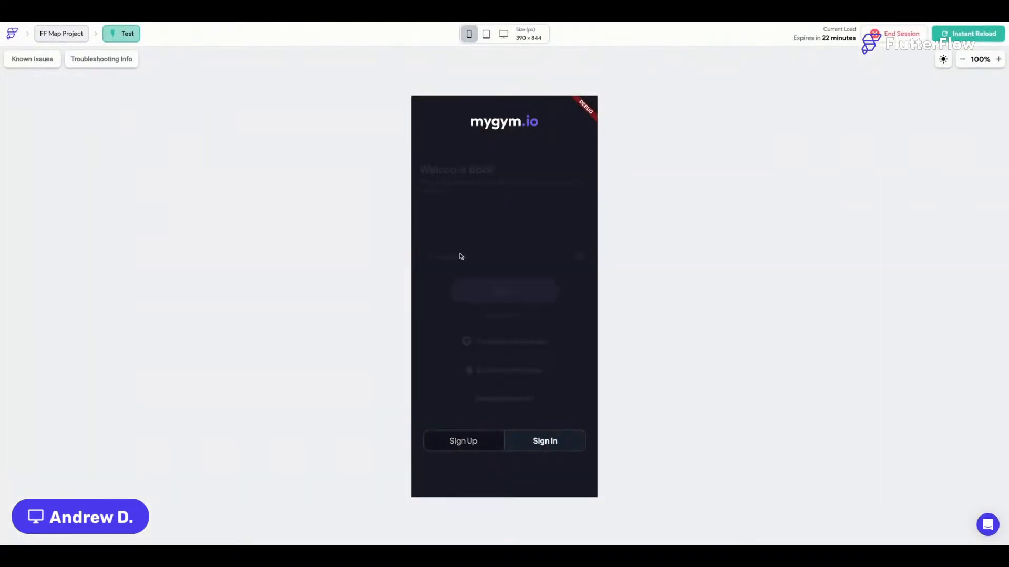
pyautogui.click(455, 217)
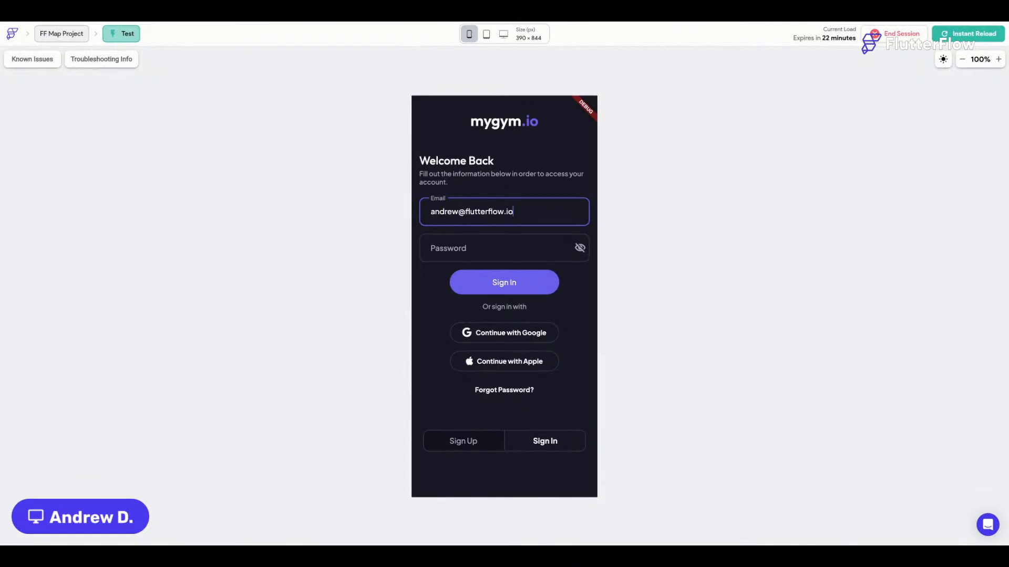
pyautogui.press('Tab')
pyautogui.write('•••')
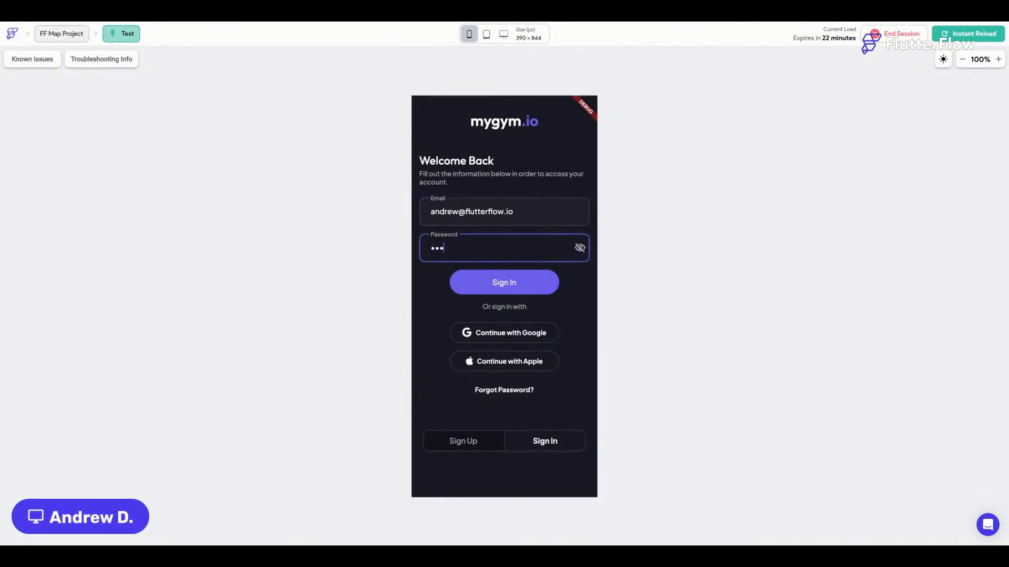
pyautogui.write('•••')
pyautogui.click(505, 287)
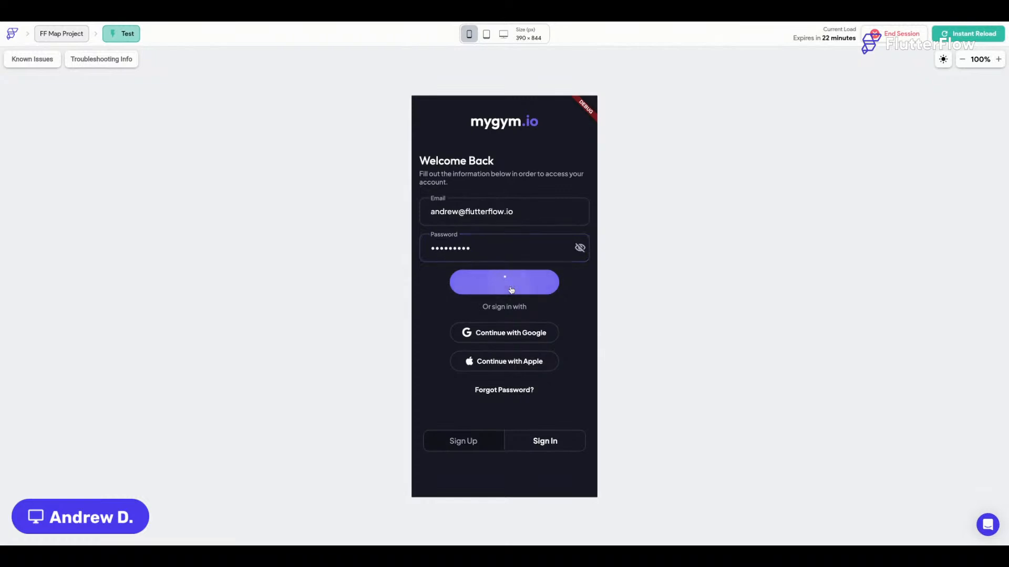
# Replace the e-mail with a different account's address and retry signing in.
pyautogui.click(524, 206)
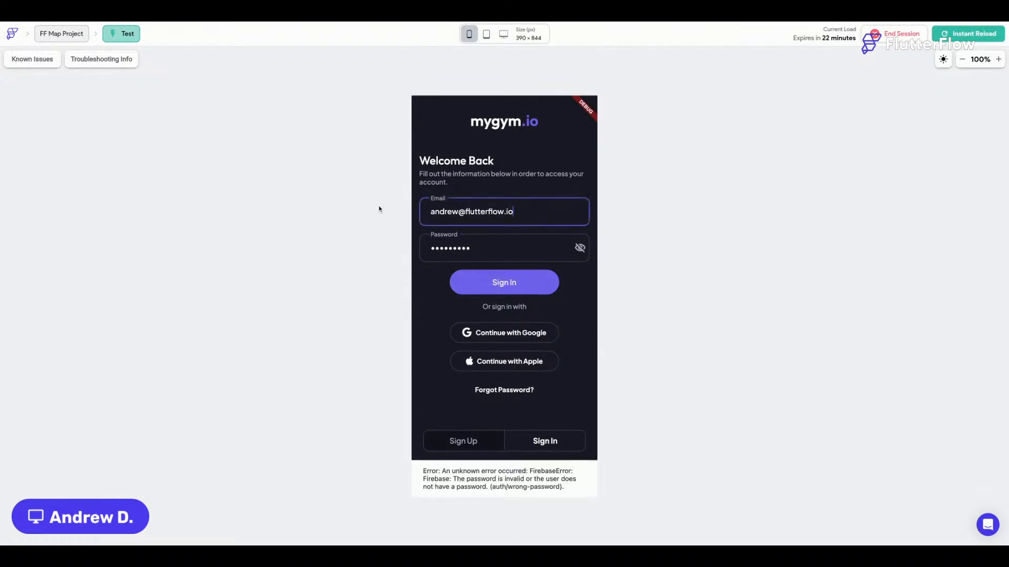
pyautogui.hotkey('ctrl', 'a')
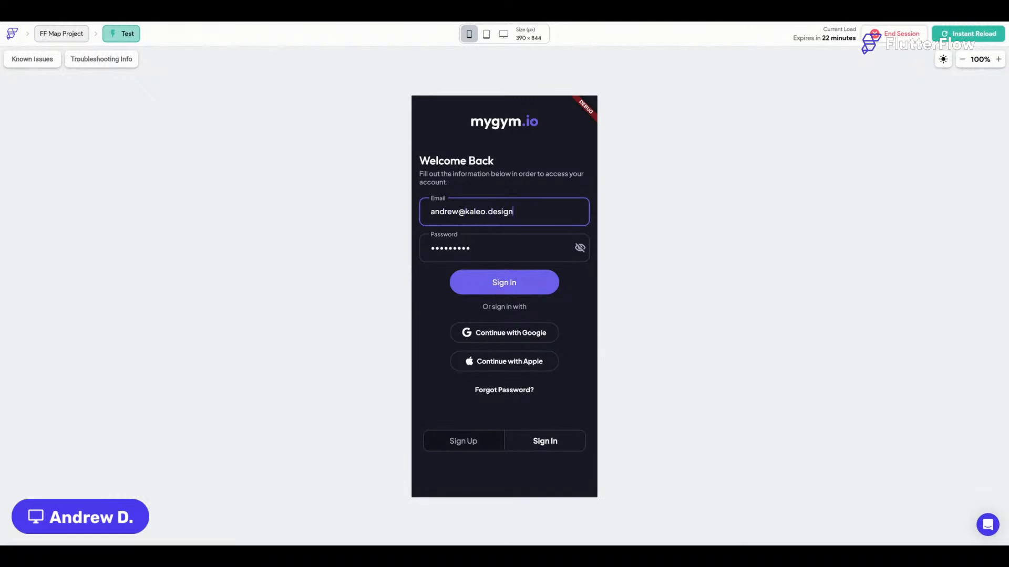
pyautogui.press('Return')
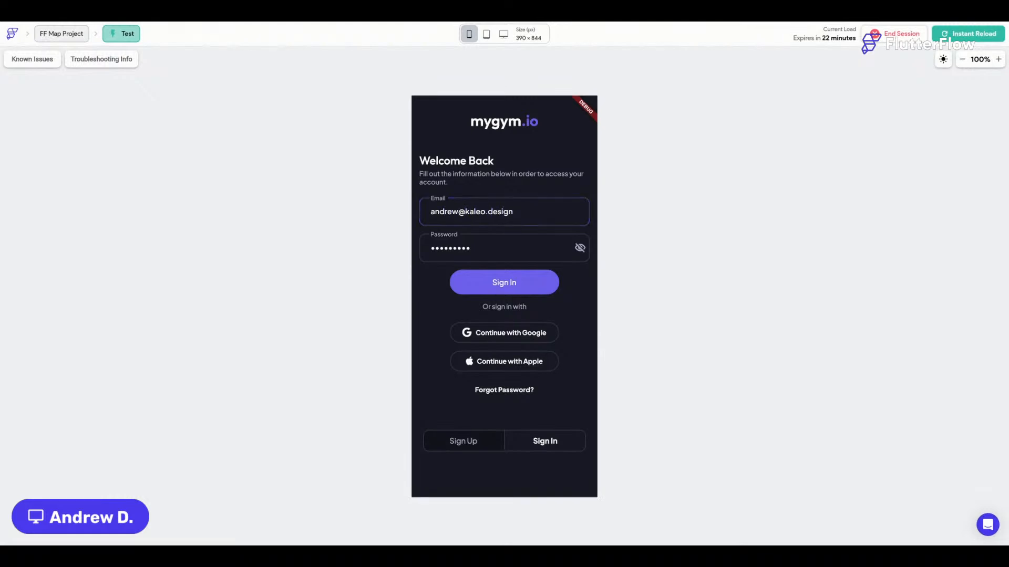
pyautogui.click(502, 282)
pyautogui.click(502, 285)
# Check and retype the account password, then sign in successfully.
pyautogui.click(578, 248)
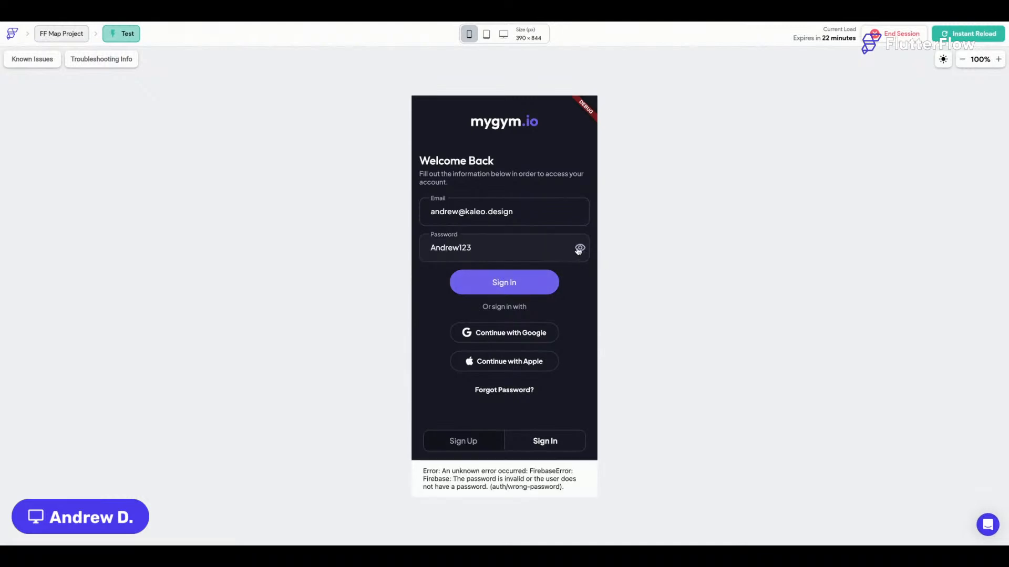
pyautogui.click(578, 248)
pyautogui.click(466, 255)
pyautogui.hotkey('ctrl', 'a')
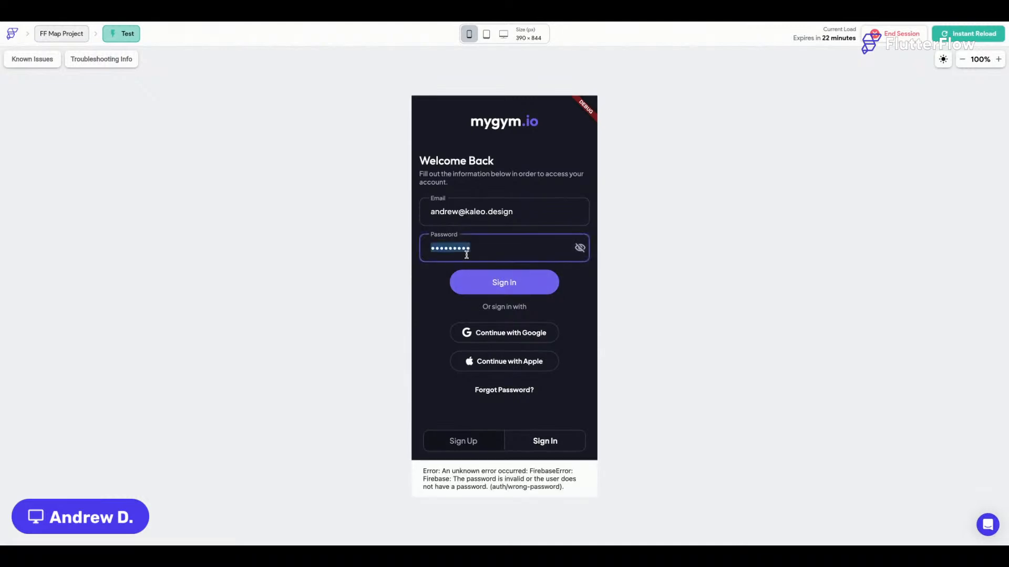
pyautogui.write('•')
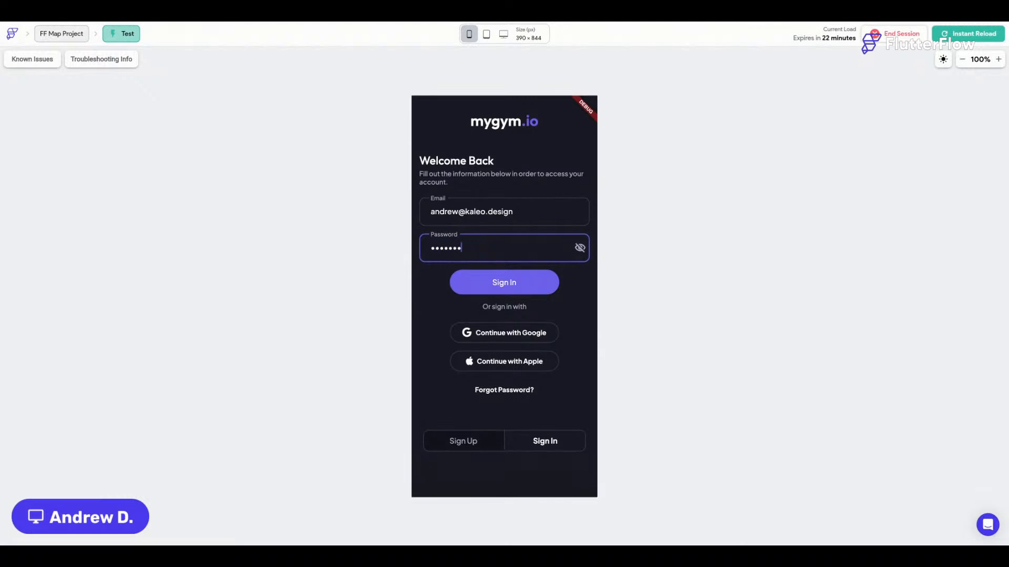
pyautogui.click(523, 283)
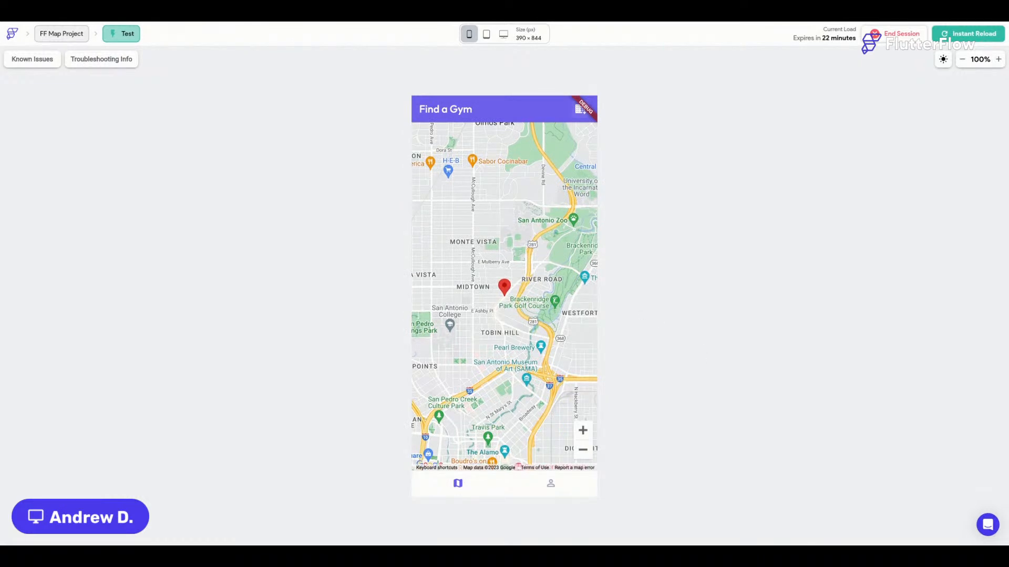
# Switch between My Profile and the map tabs, then open the Create a Location form.
pyautogui.click(554, 492)
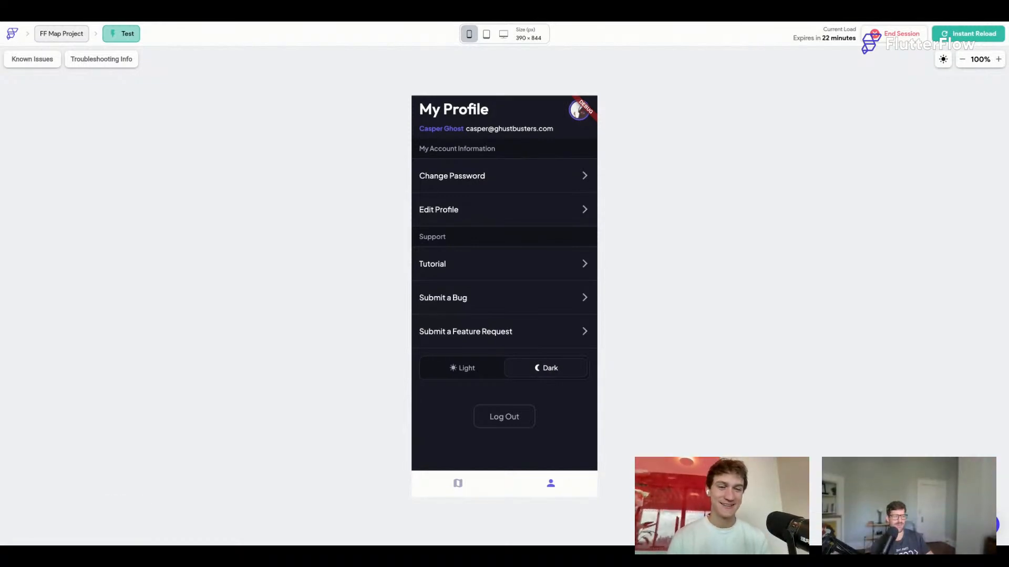
pyautogui.click(458, 484)
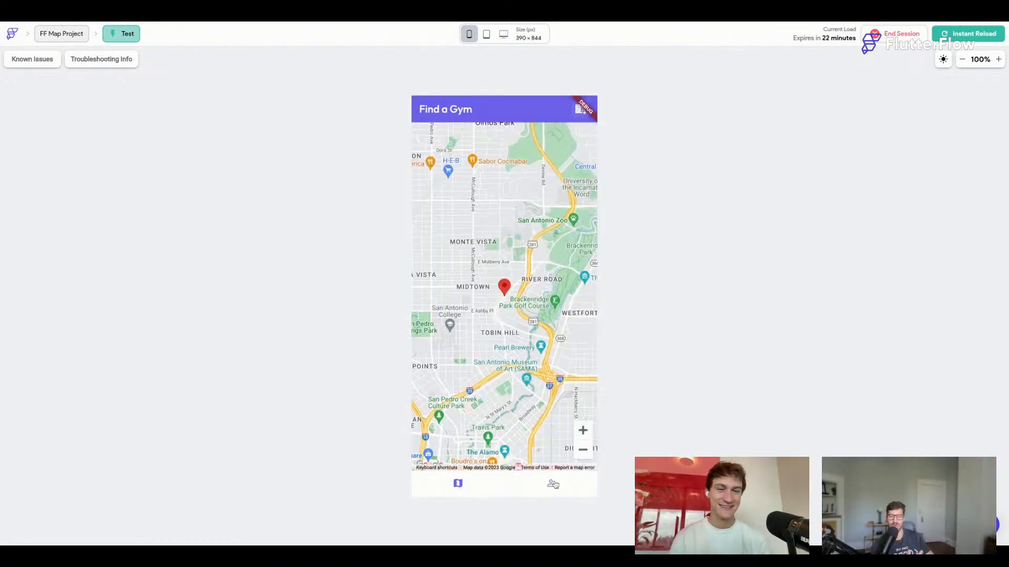
pyautogui.click(554, 484)
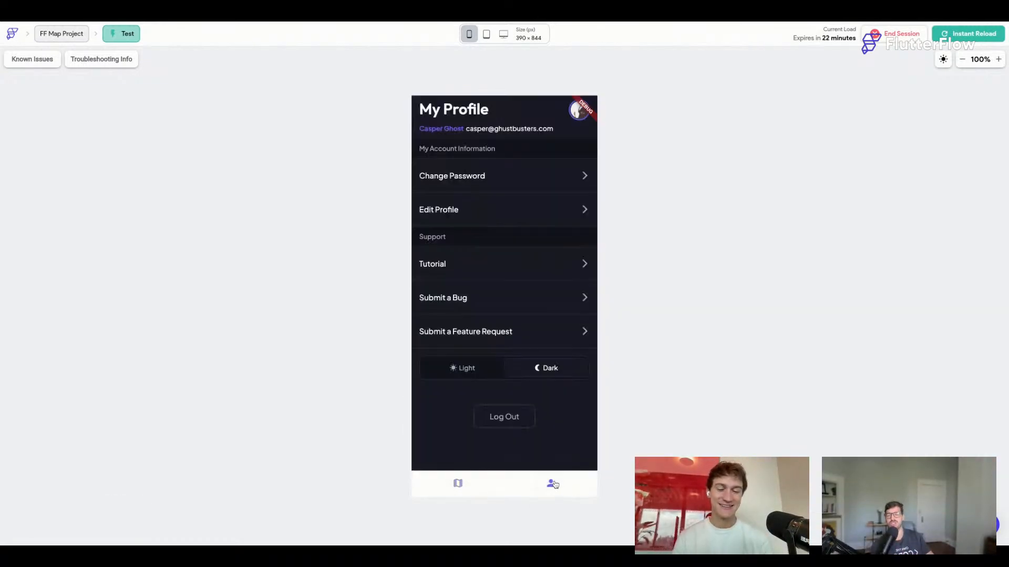
pyautogui.click(458, 484)
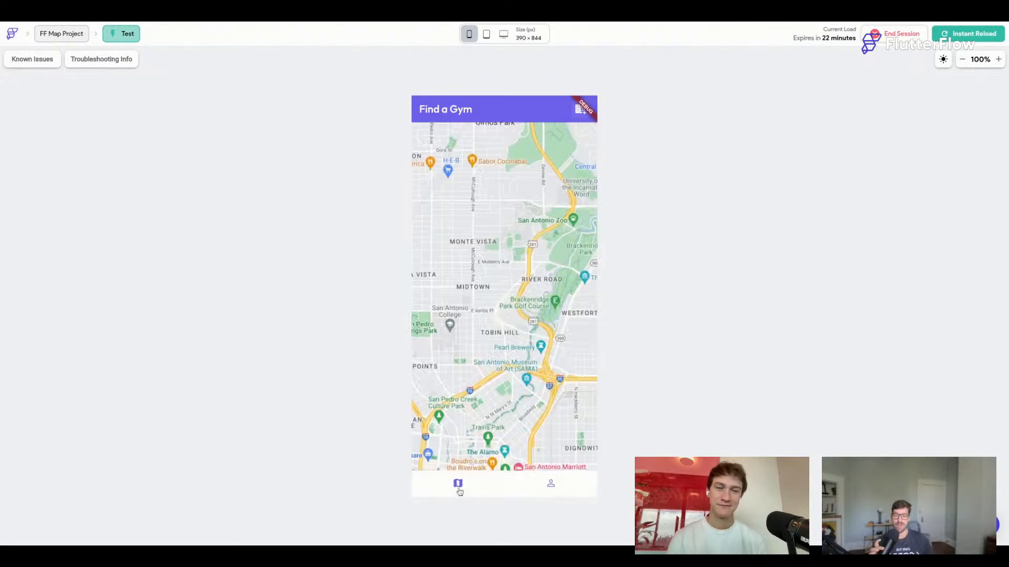
pyautogui.click(581, 108)
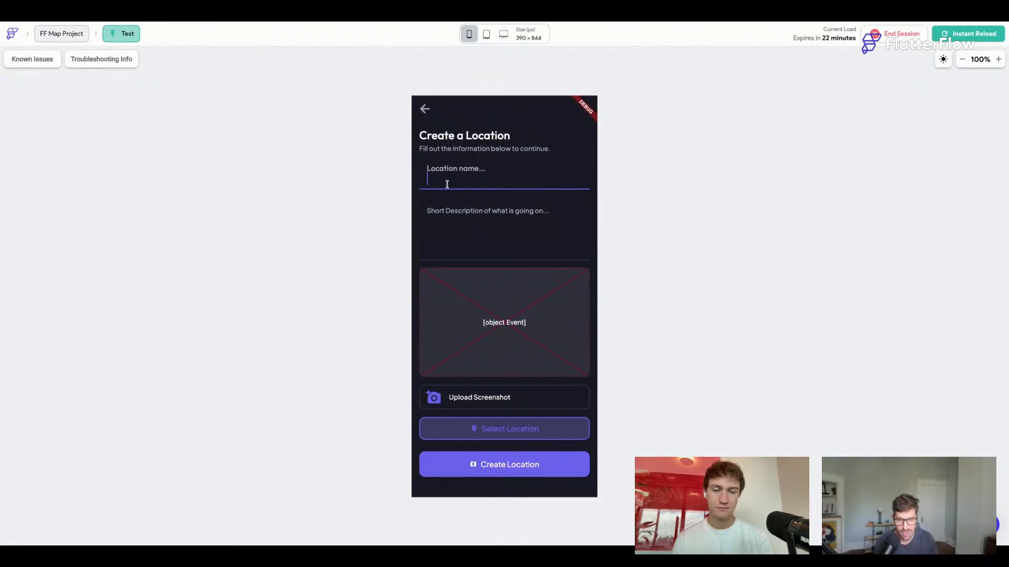
# Name the location Livestream Demo Site and describe it as 'This is a really cool awesome place, everybody should come to!'.
pyautogui.write('Live S')
pyautogui.press('BackSpace')
pyautogui.write('st')
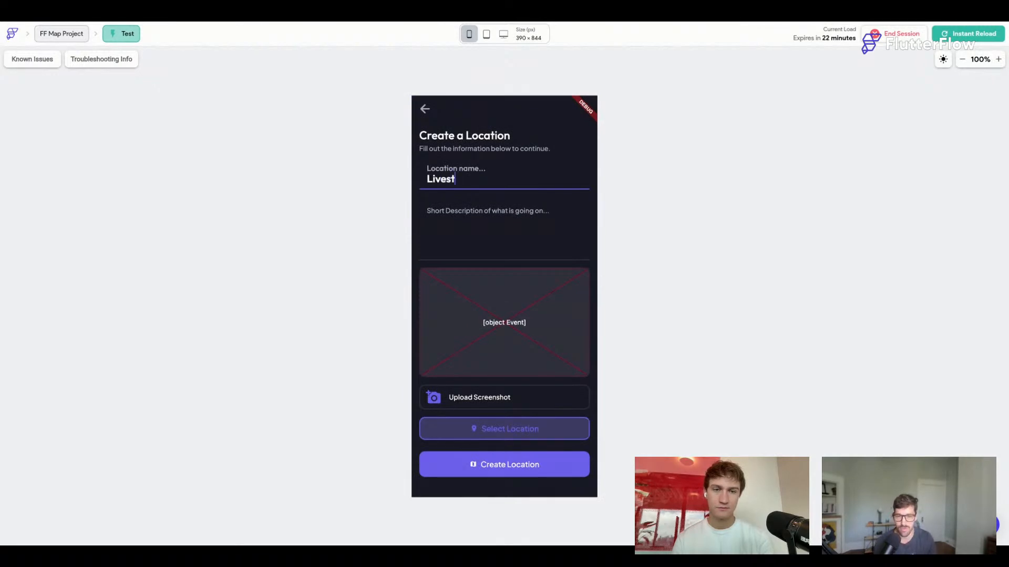
pyautogui.write('ream Demo Site')
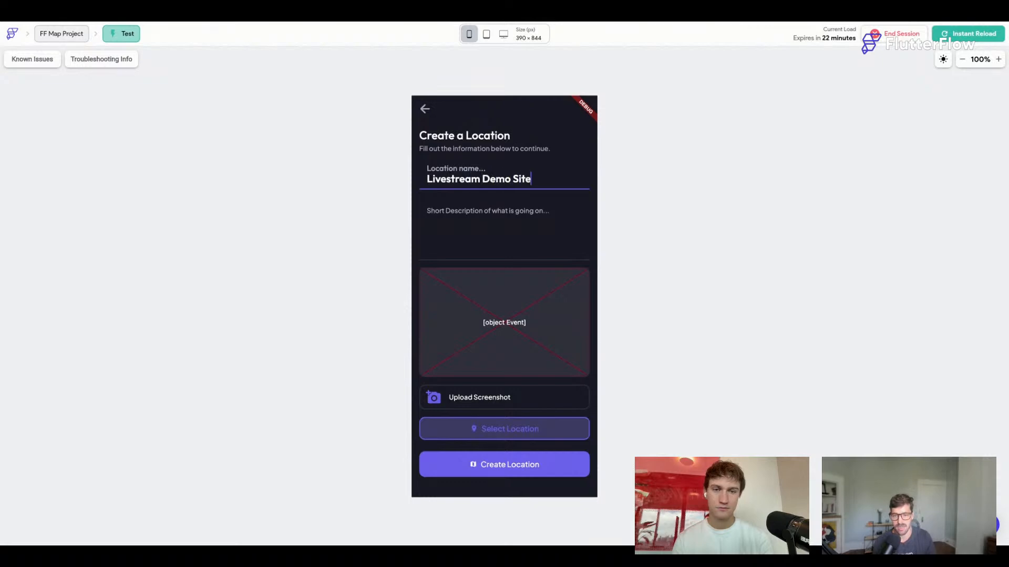
pyautogui.press('Tab')
pyautogui.write('This i')
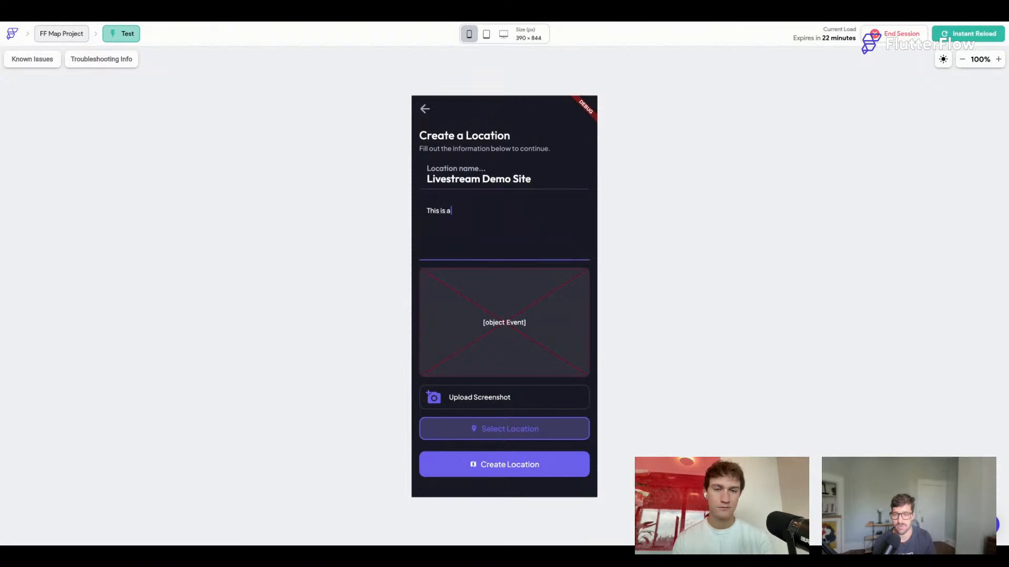
pyautogui.write('s a really cool awesome place, every')
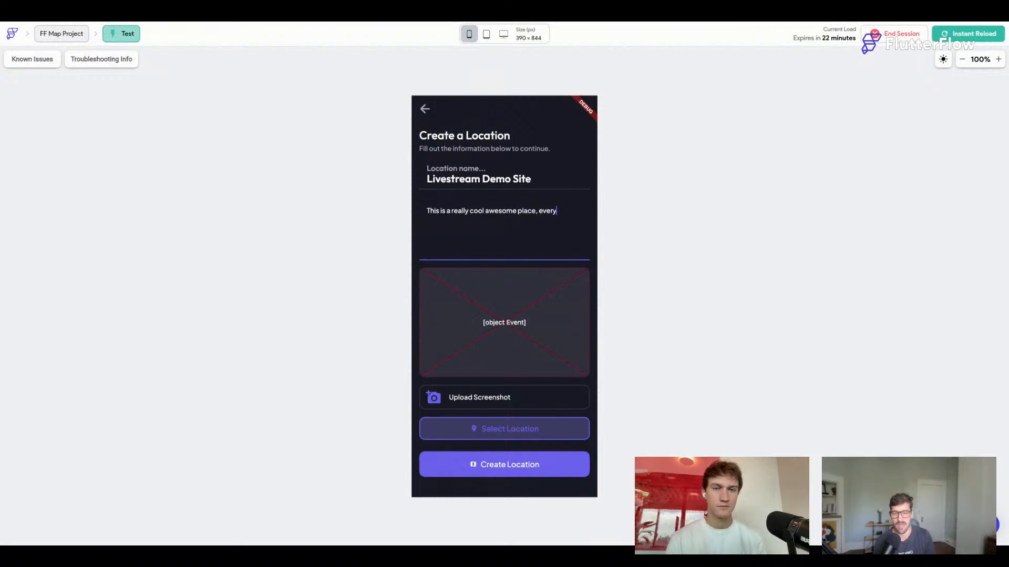
pyautogui.write('body should come to!')
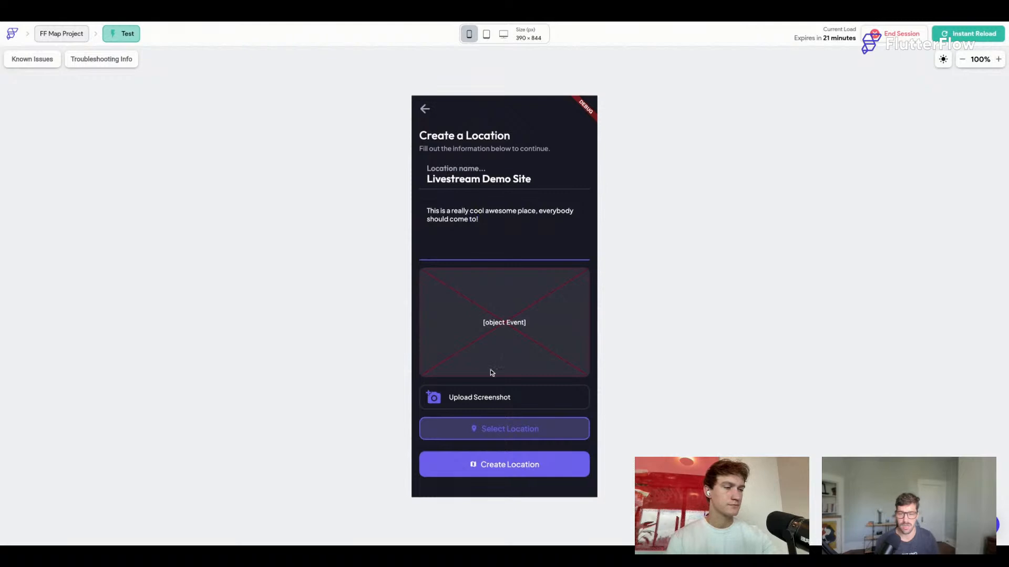
# Attach a gallery screenshot, set the place to Bright Coffee in San Antonio, and create the location.
pyautogui.click(475, 397)
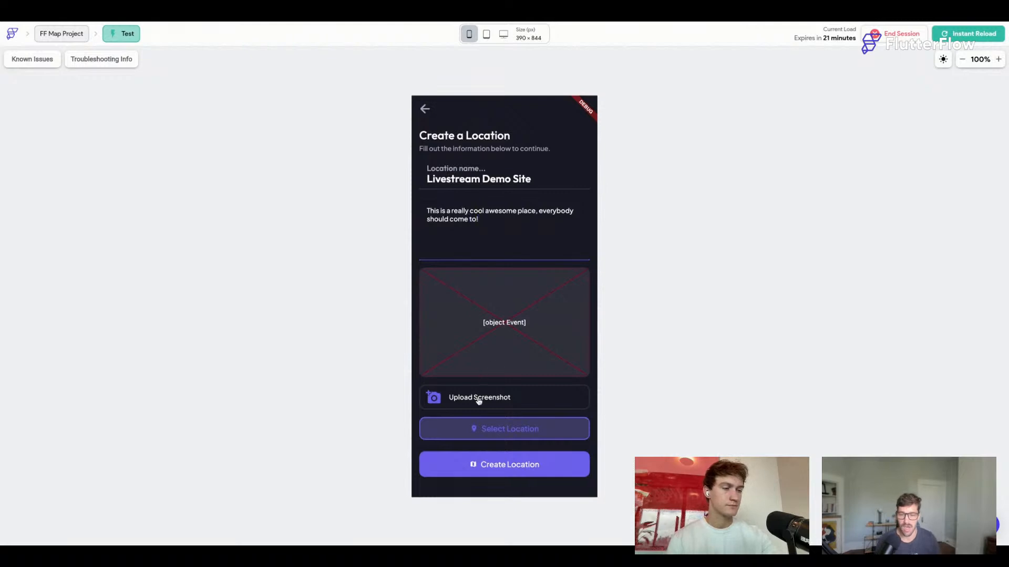
pyautogui.click(514, 484)
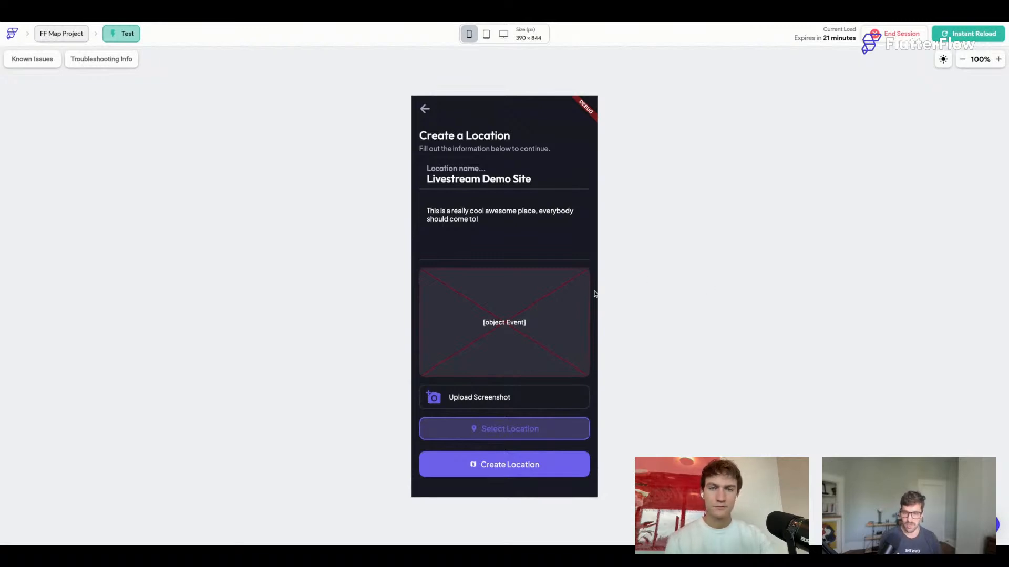
pyautogui.click(509, 429)
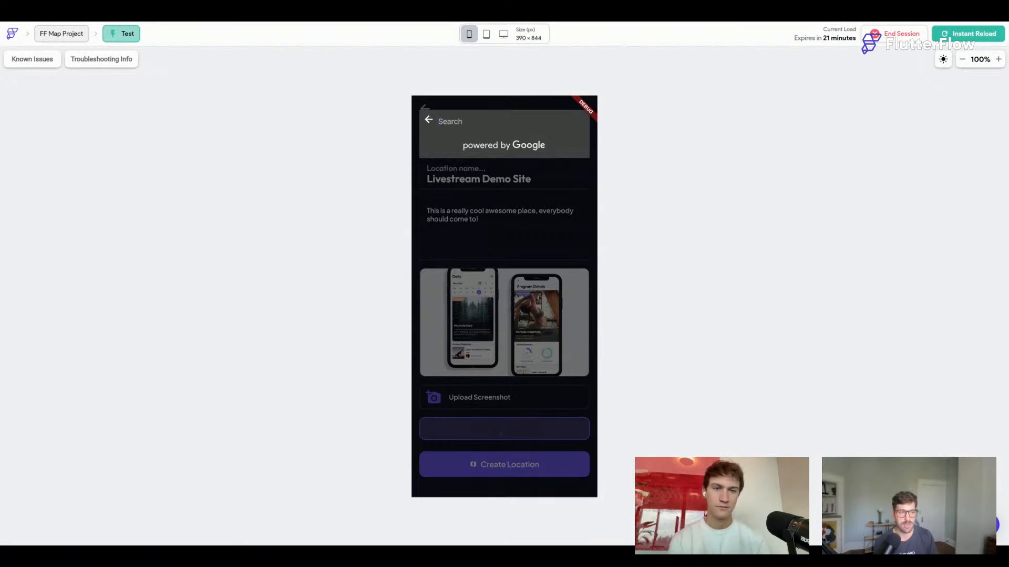
pyautogui.write('Bri')
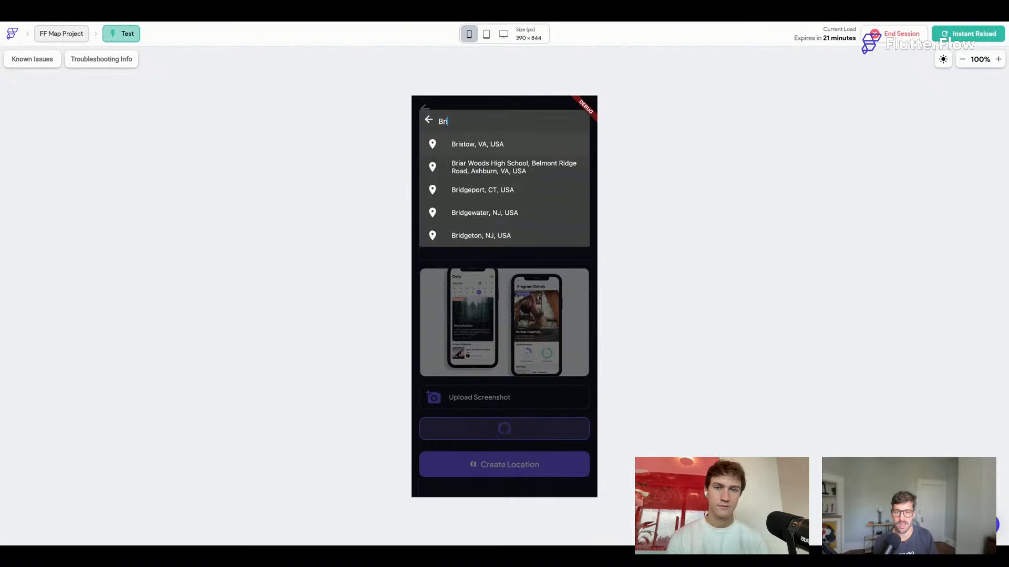
pyautogui.write('ght Coffe')
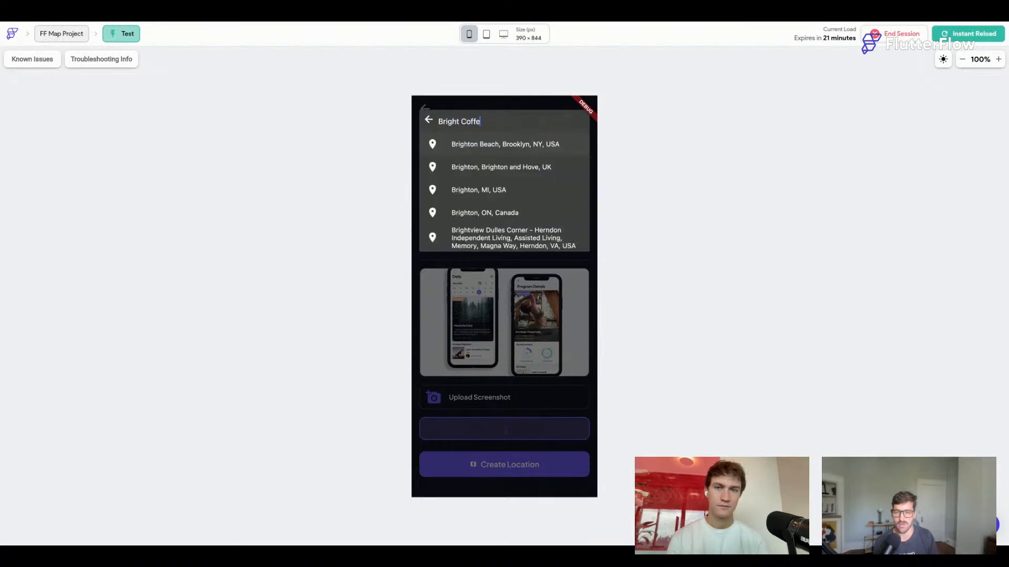
pyautogui.write('e San an')
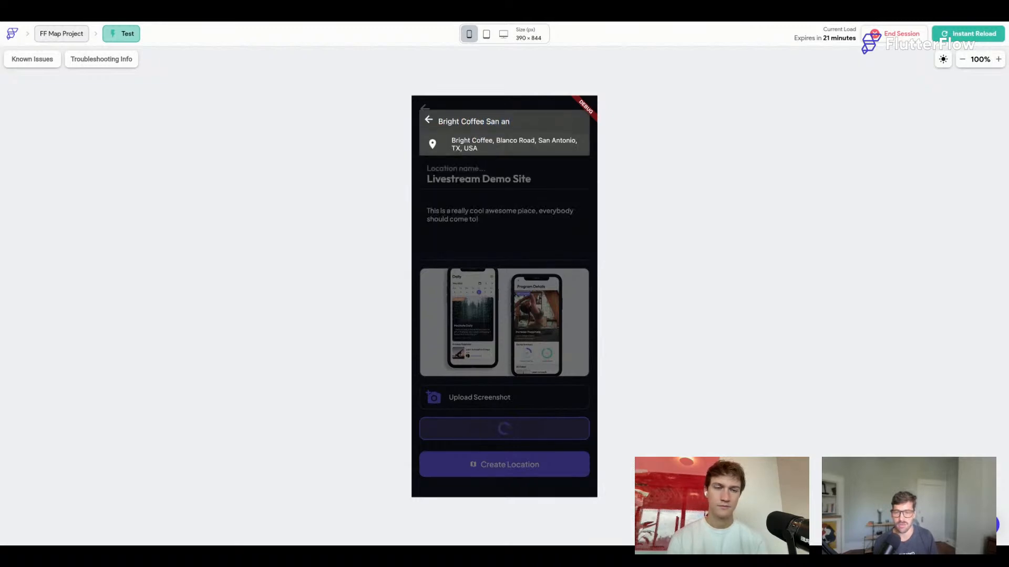
pyautogui.click(510, 150)
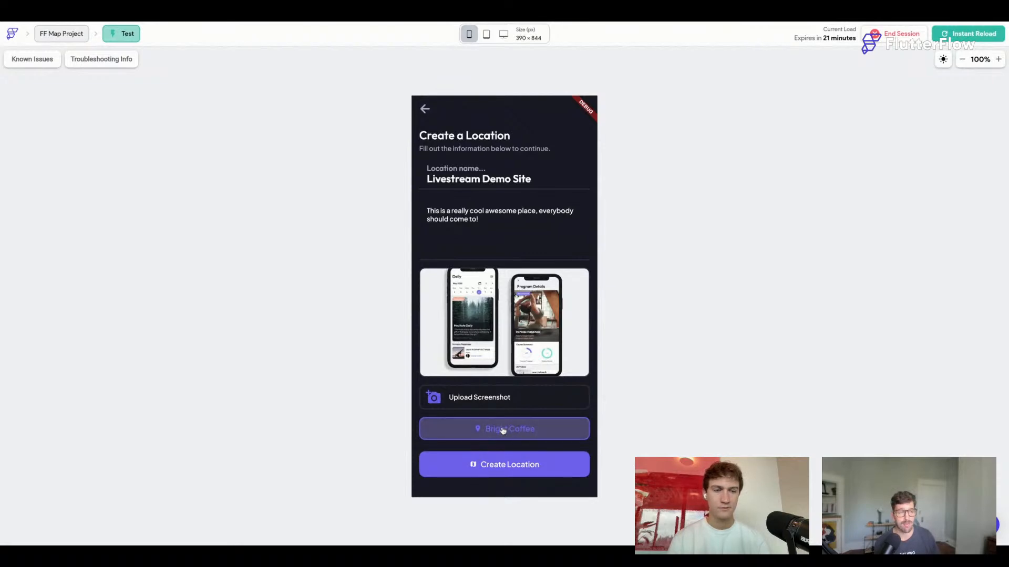
pyautogui.click(512, 469)
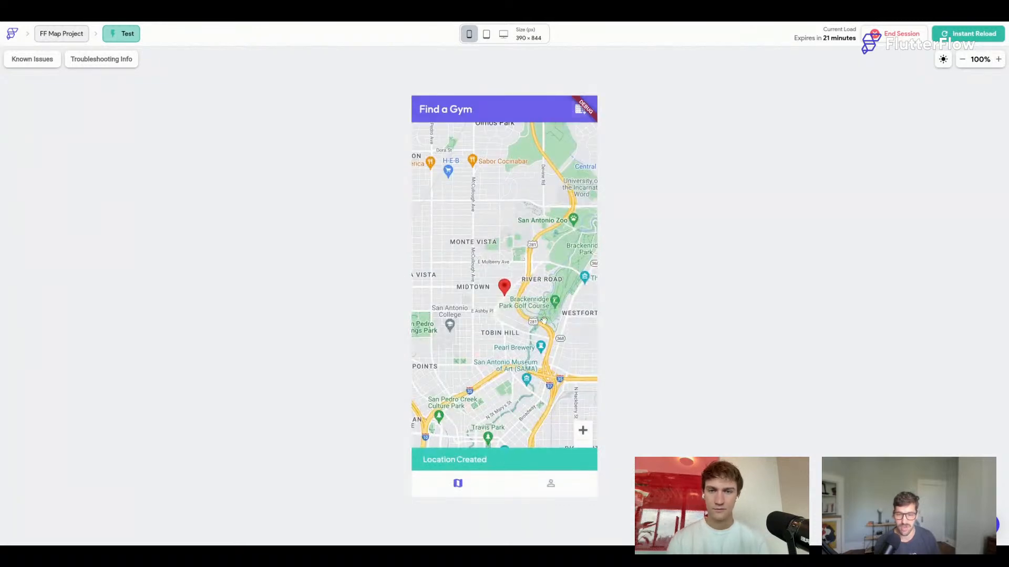
# Zoom out to the new marker near Beacon Hill and pan so both markers sit centrally.
pyautogui.scroll(-3, 544, 321)
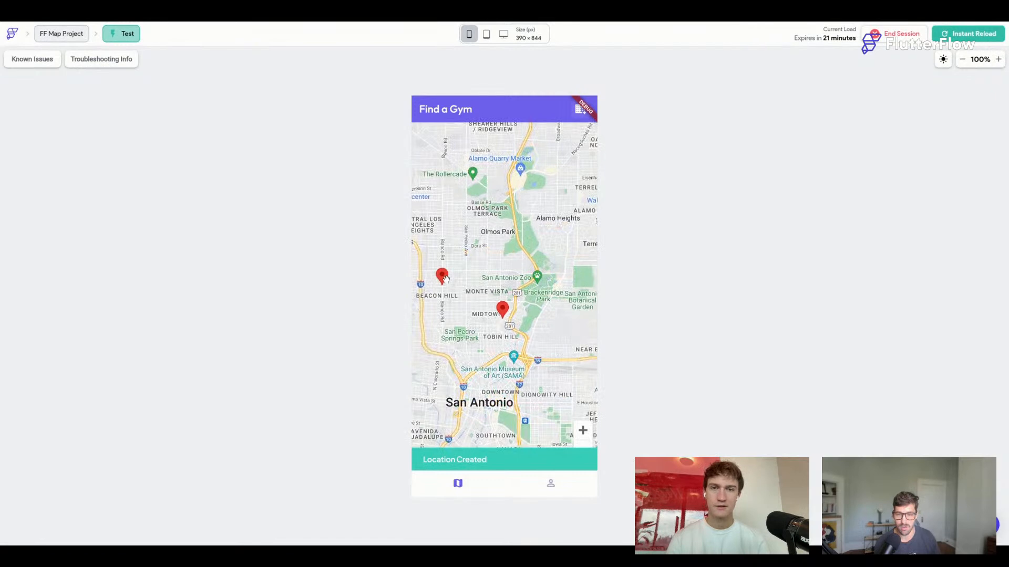
pyautogui.click(445, 280)
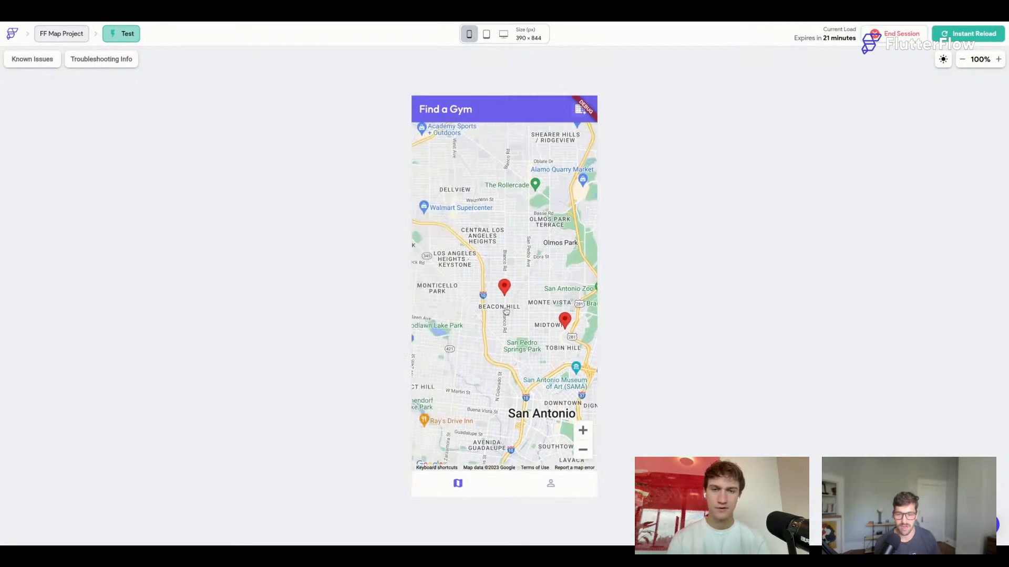
pyautogui.moveTo(507, 312); pyautogui.dragTo(472, 296)
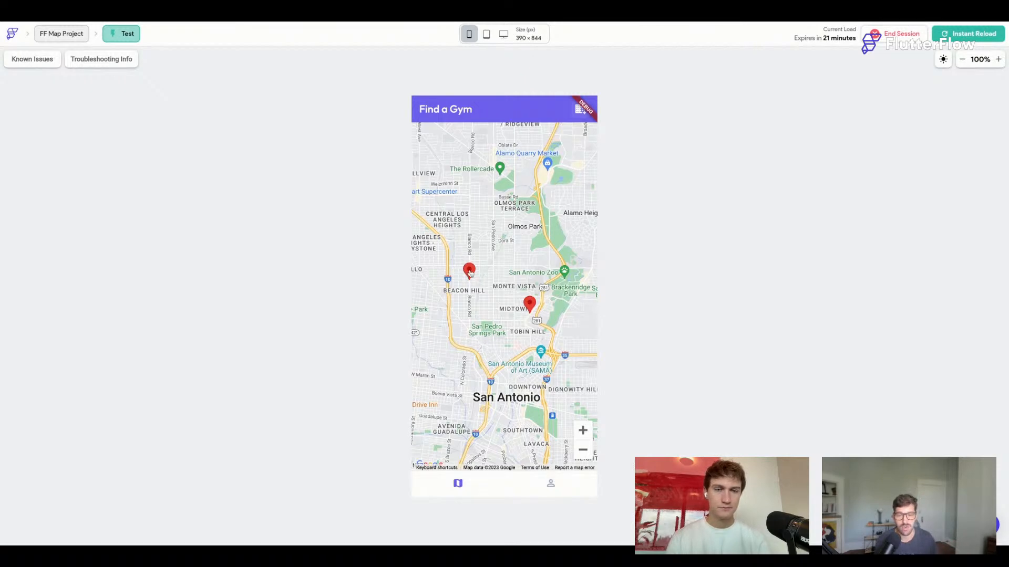
pyautogui.moveTo(469, 272); pyautogui.dragTo(504, 288)
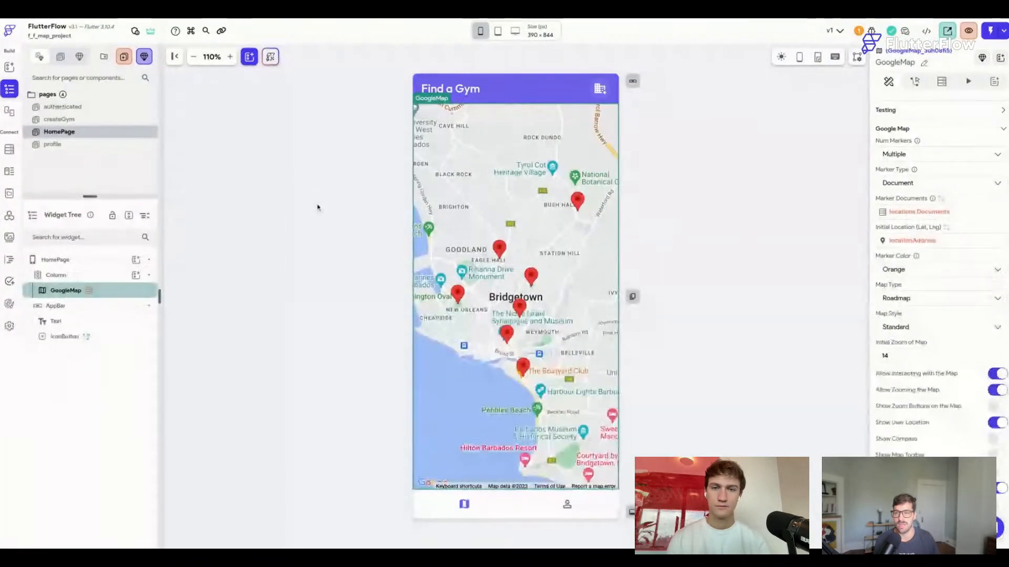
# Back in the editor, delete the empty On Marker Tap action from the GoogleMap.
pyautogui.click(316, 209)
pyautogui.click(525, 237)
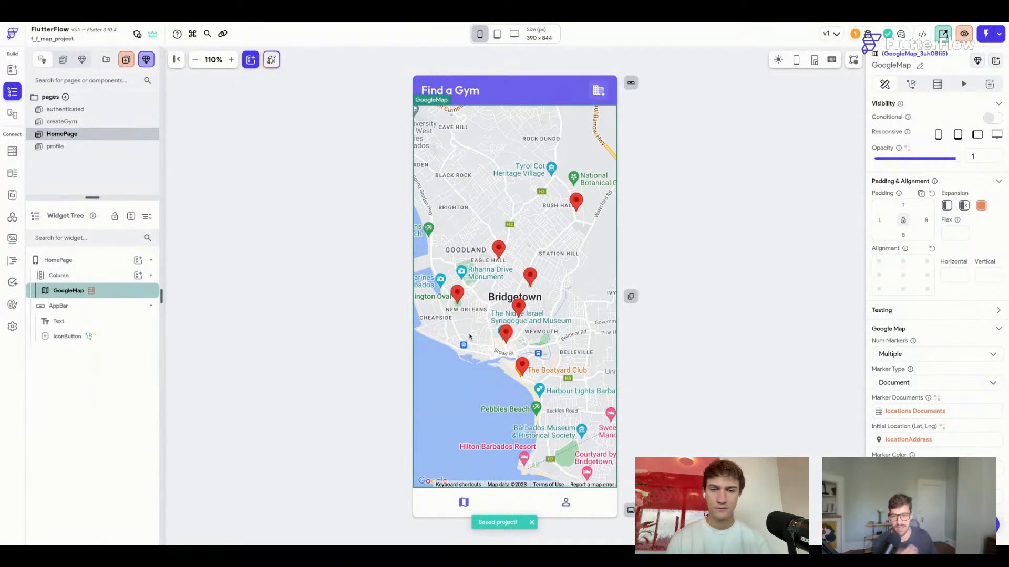
pyautogui.click(912, 85)
pyautogui.click(943, 190)
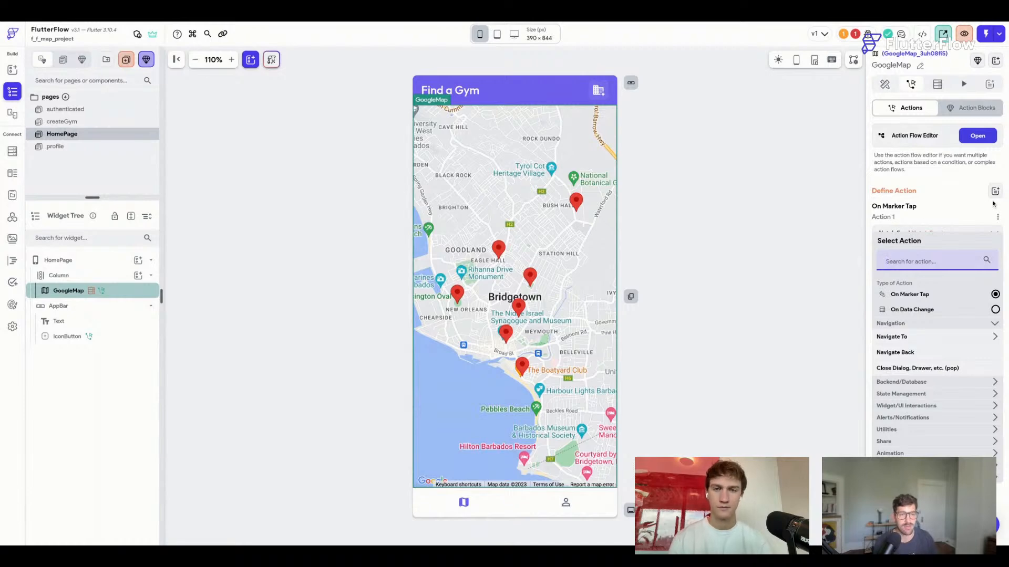
pyautogui.click(999, 219)
pyautogui.click(945, 273)
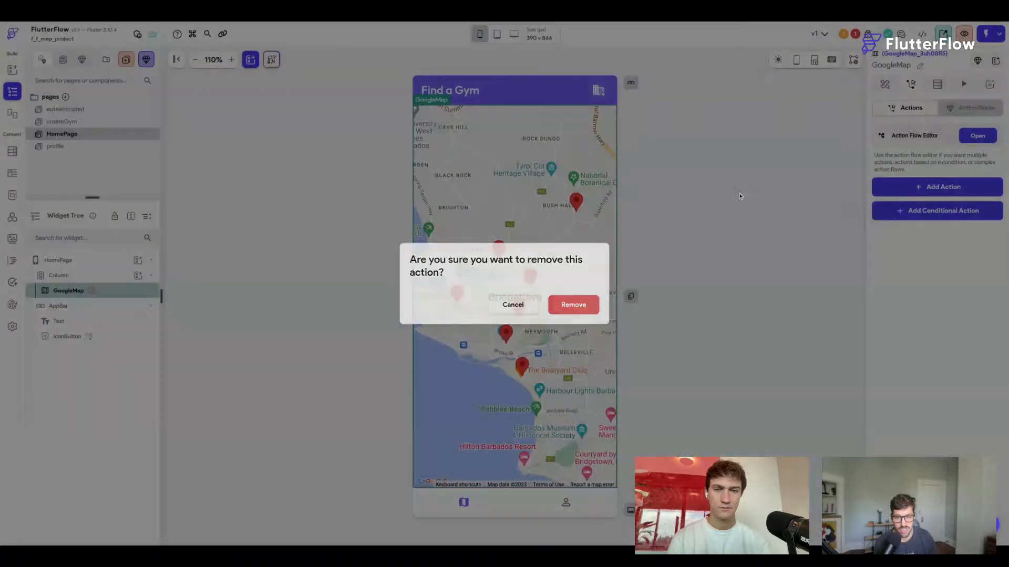
pyautogui.click(591, 299)
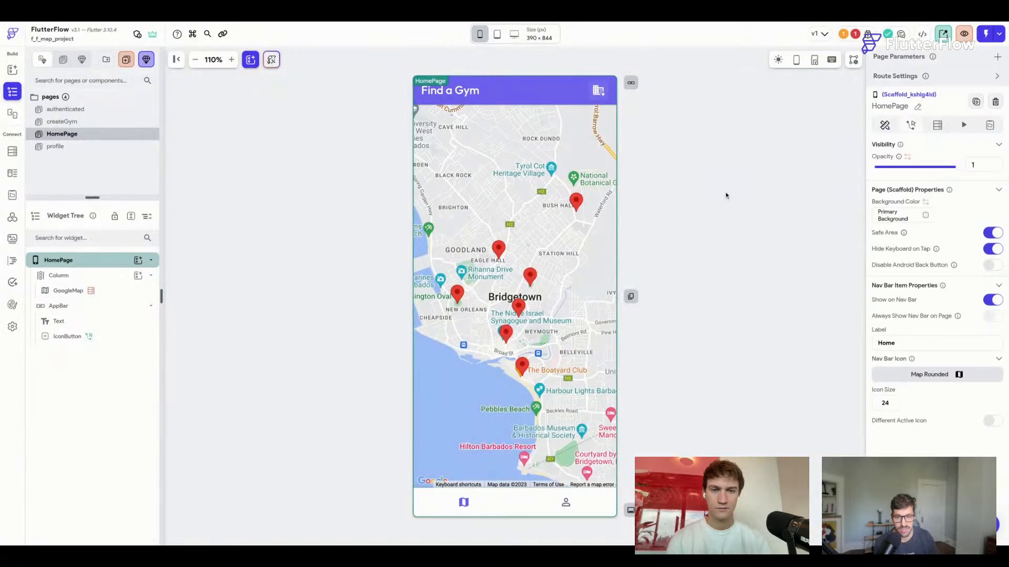
# Run the Add: Component command from the Cmd+K command palette.
pyautogui.press('super+k')
pyautogui.write('add')
pyautogui.press('Down')
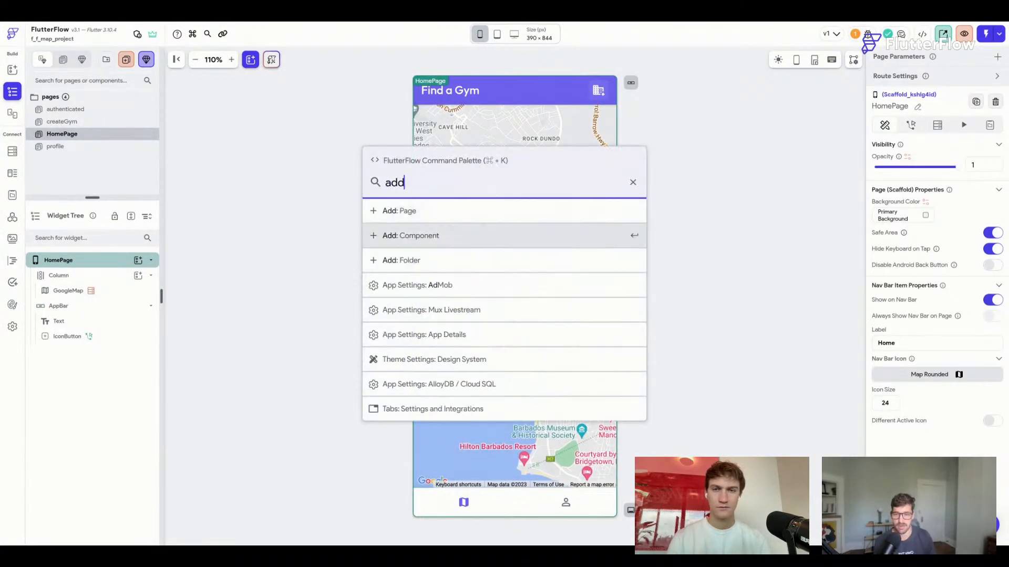
pyautogui.press('Return')
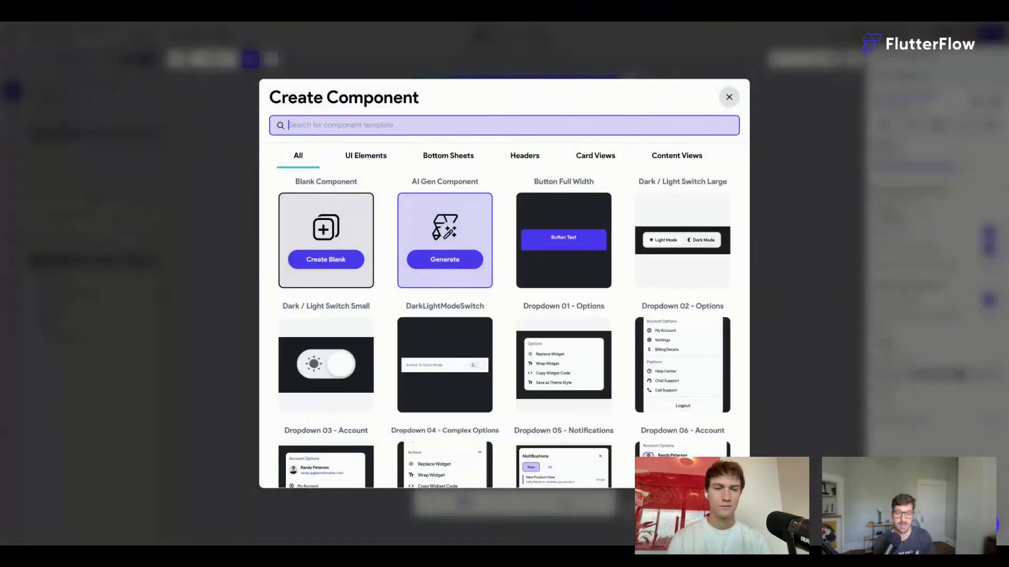
# Pick the Material 1 - Action Sheet bottom-sheet template with the app's theme and name it bottomLocation.
pyautogui.click(446, 161)
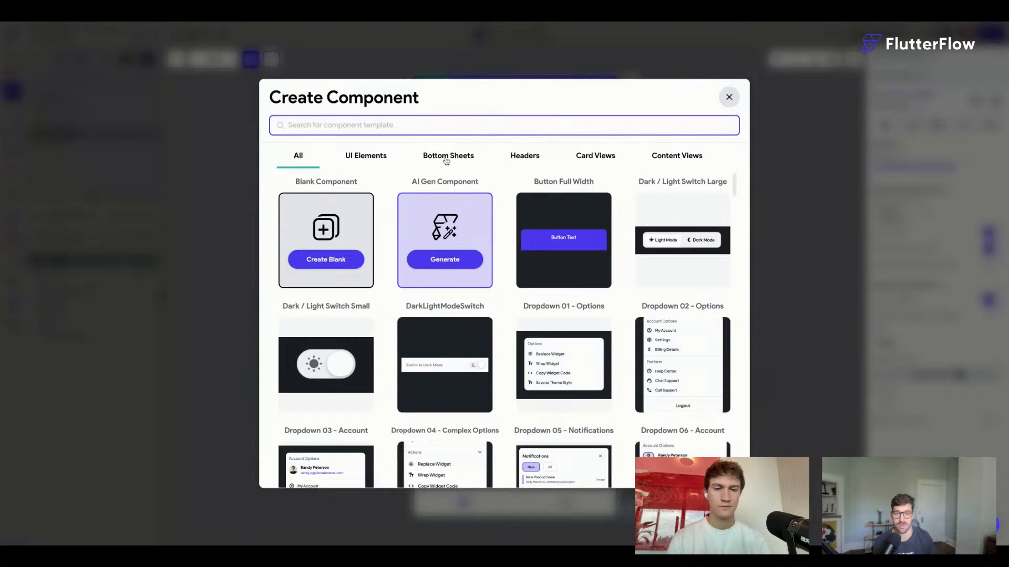
pyautogui.click(446, 158)
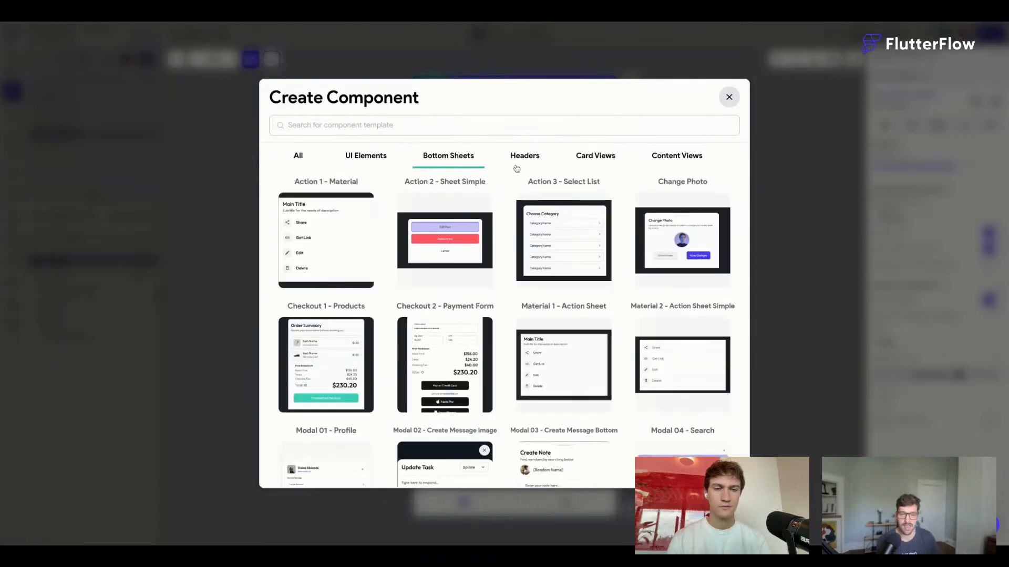
pyautogui.scroll(-4, 505, 224)
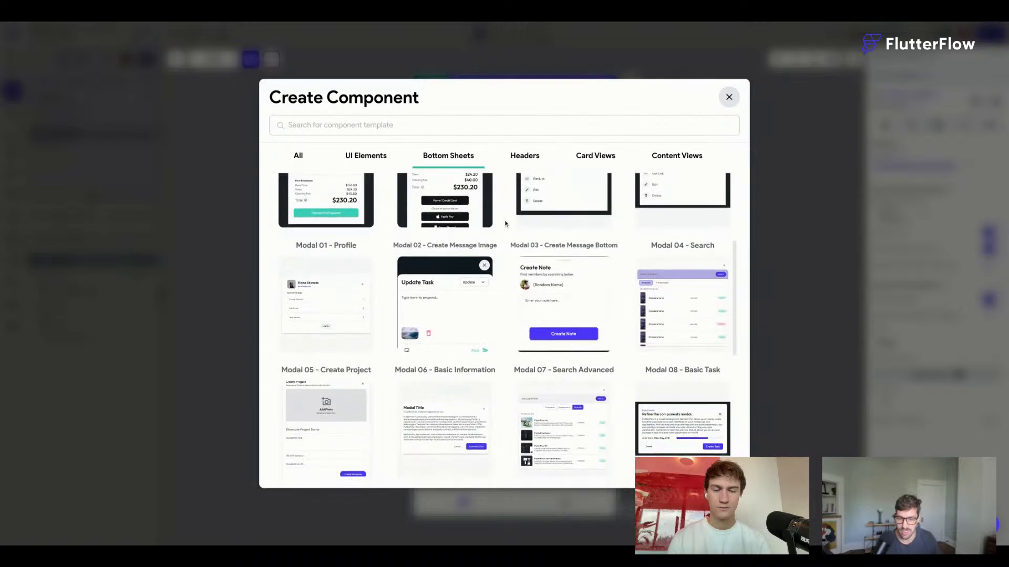
pyautogui.scroll(-3, 505, 224)
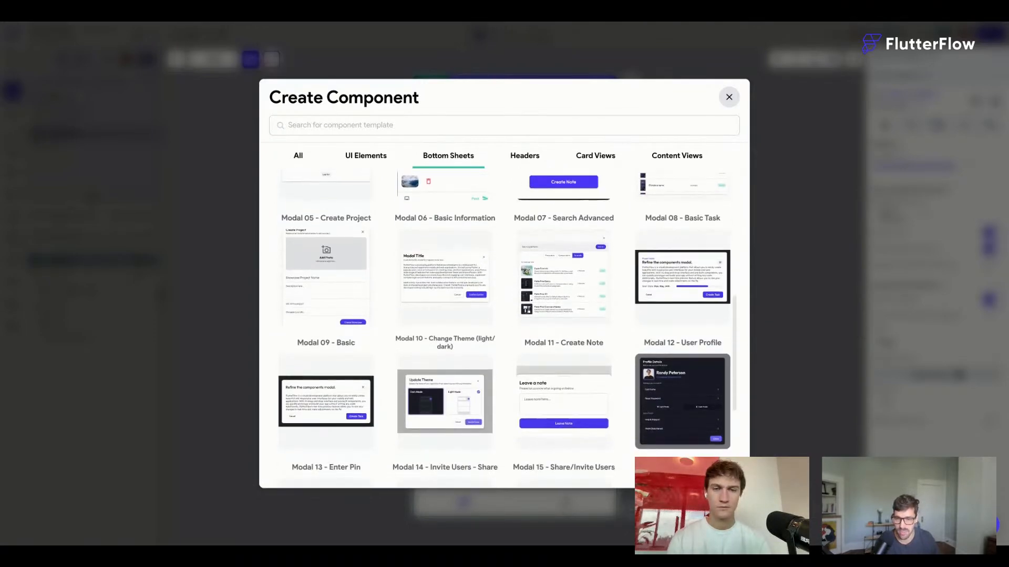
pyautogui.scroll(-4, 506, 315)
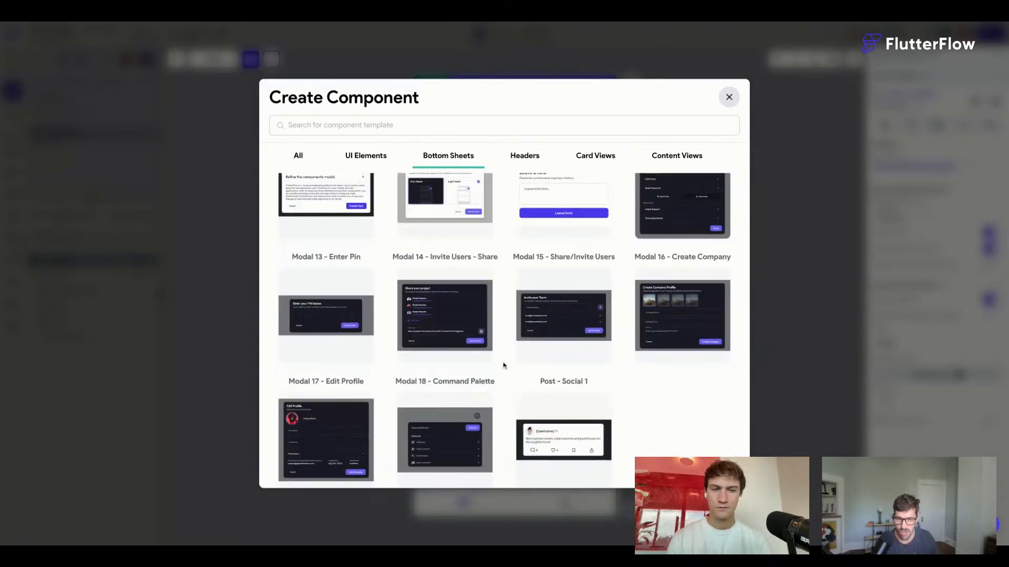
pyautogui.scroll(7, 503, 365)
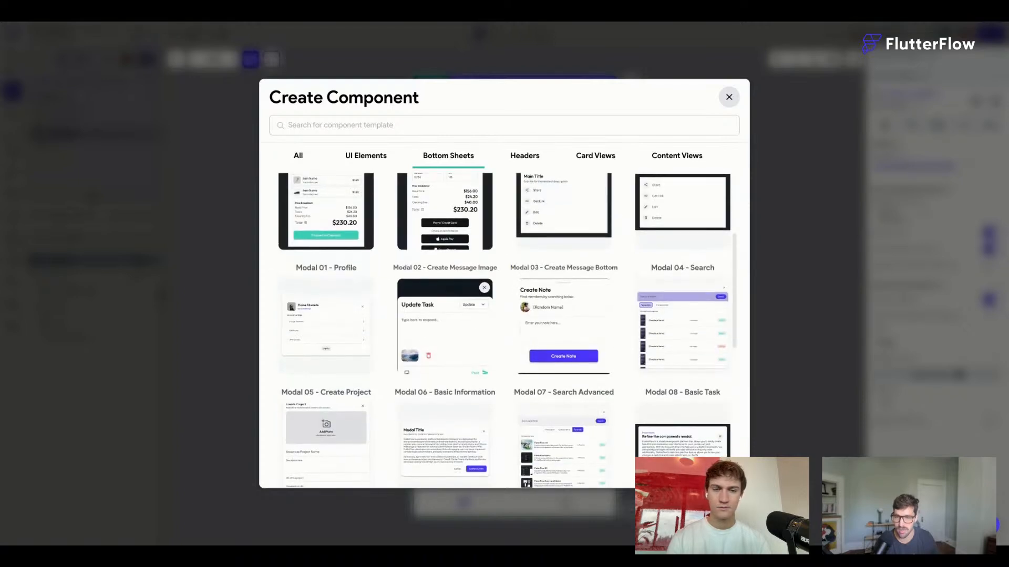
pyautogui.scroll(1, 568, 379)
pyautogui.moveTo(568, 379)
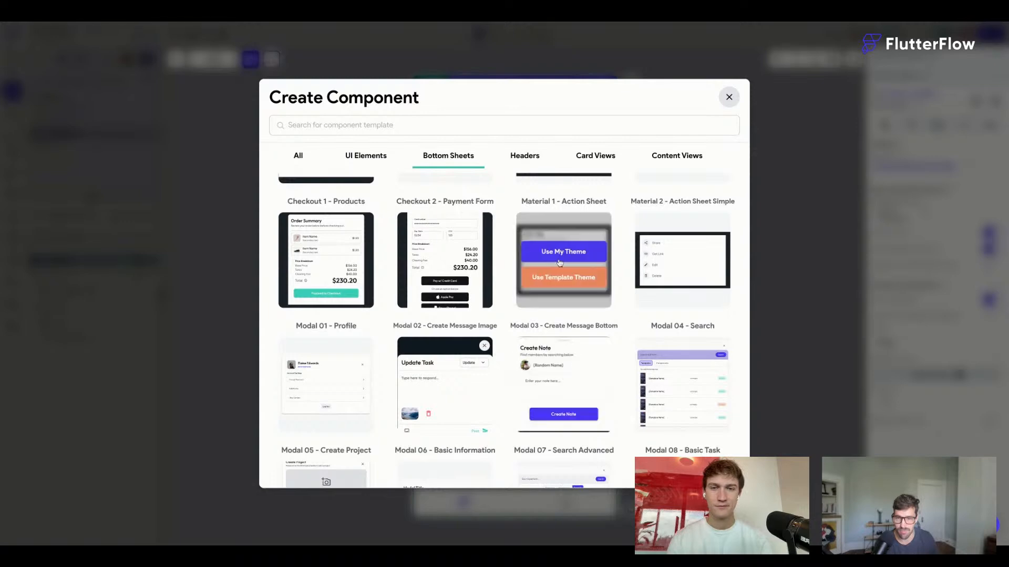
pyautogui.click(561, 256)
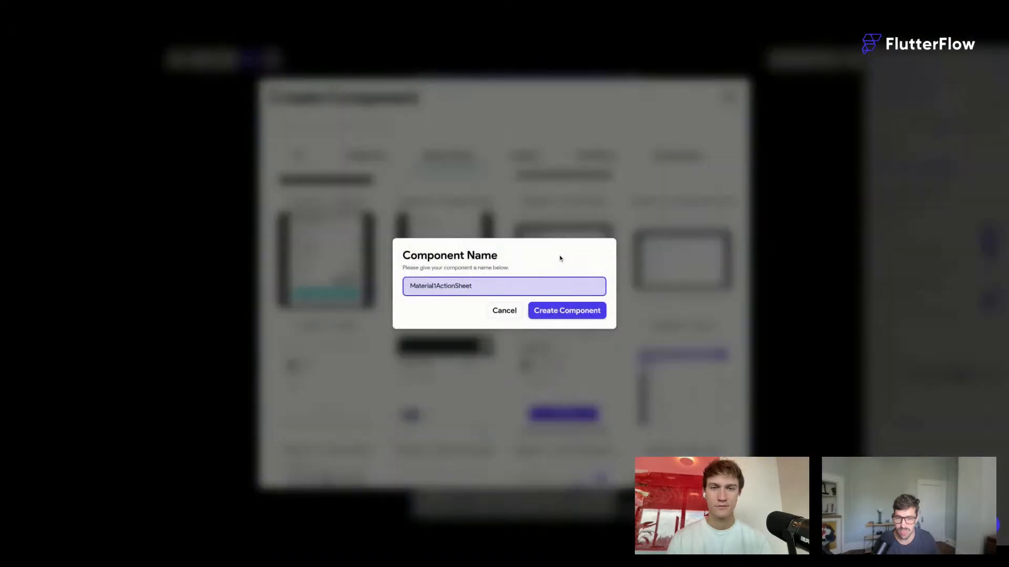
pyautogui.moveTo(499, 287); pyautogui.dragTo(398, 289)
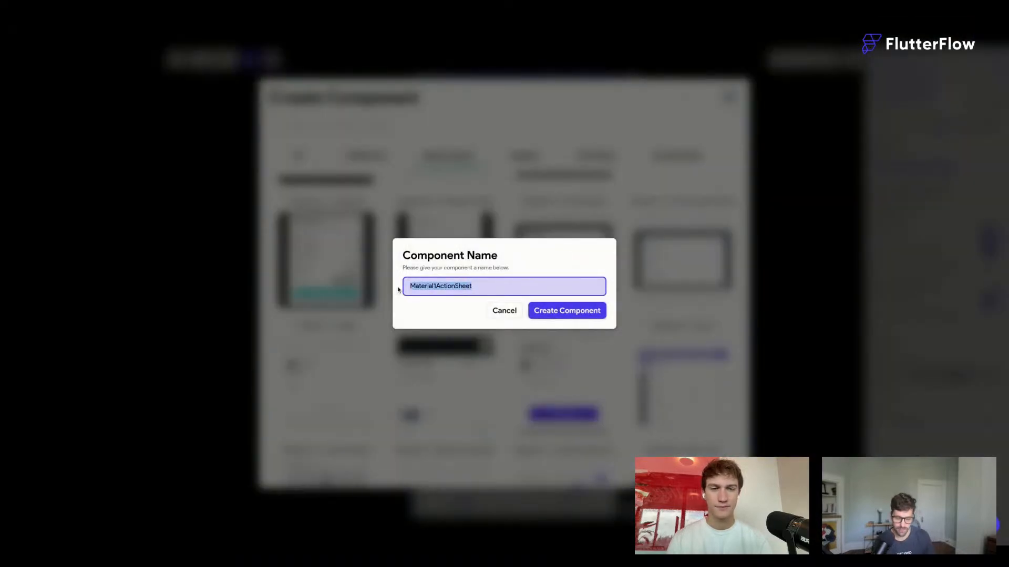
pyautogui.write('bottomLo')
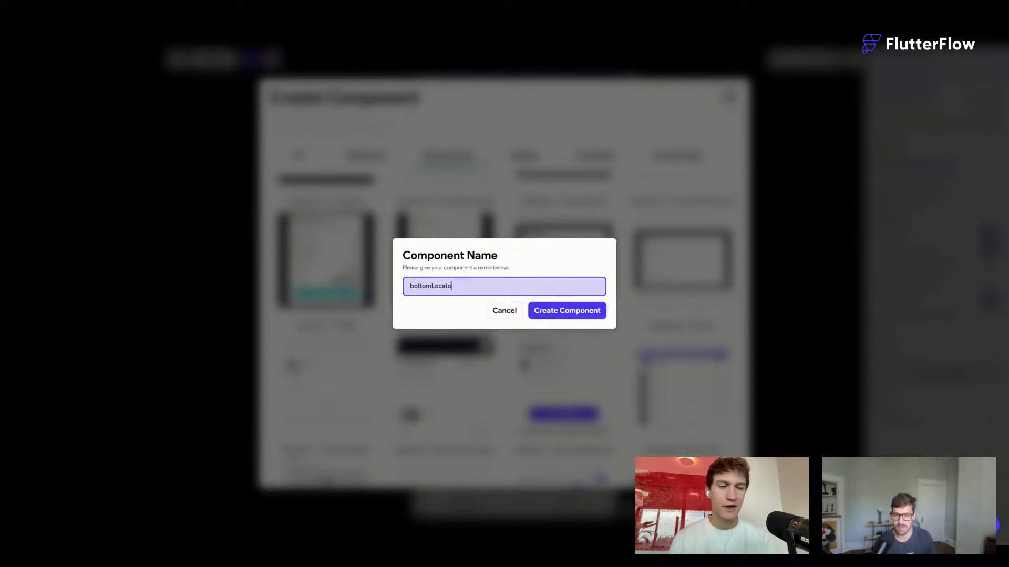
pyautogui.write('cation')
pyautogui.click(559, 311)
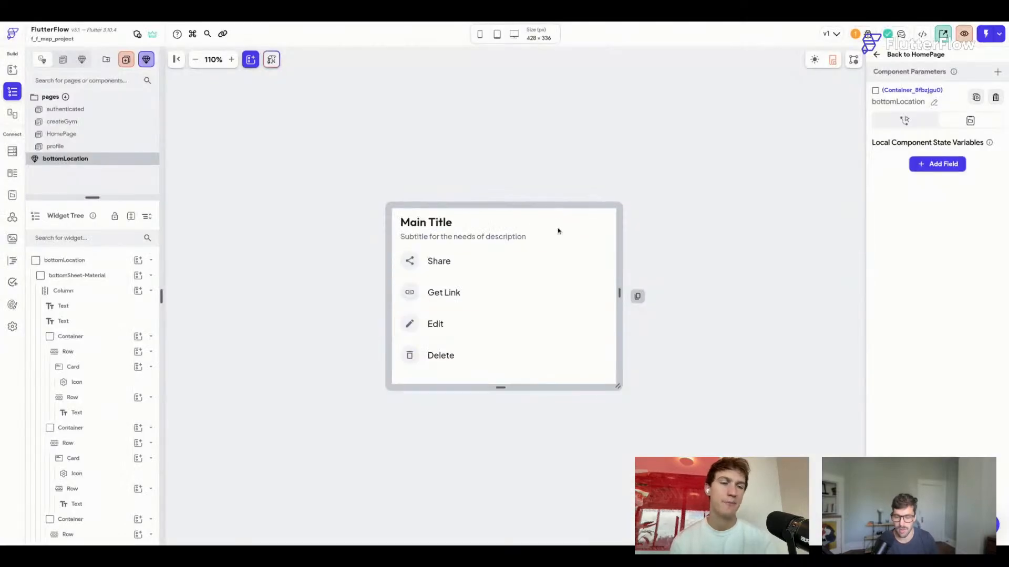
# Wrap the bottomSheet-Material container in a Column aligned to the bottom centre.
pyautogui.click(446, 224)
pyautogui.click(603, 152)
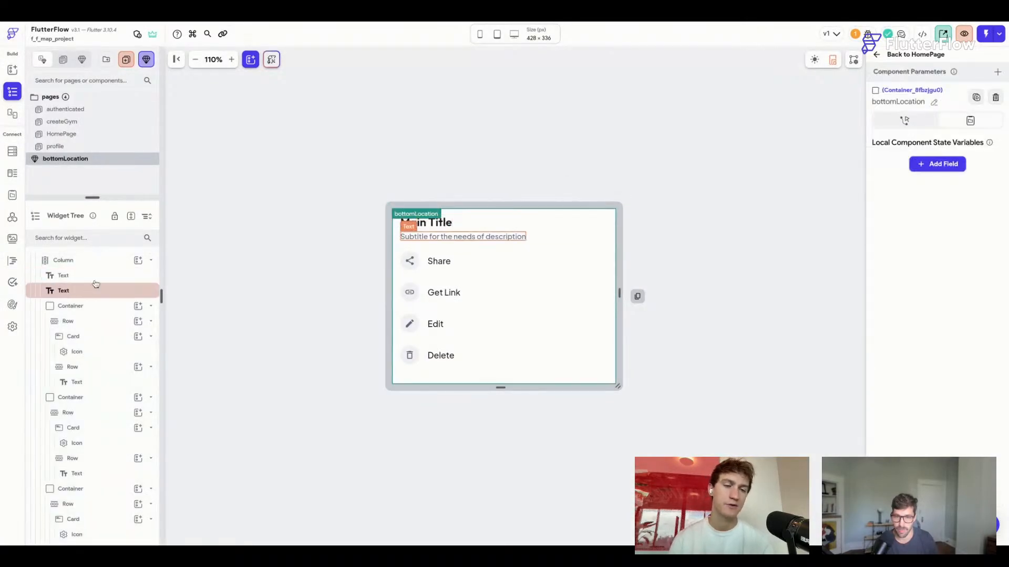
pyautogui.scroll(2, 102, 285)
pyautogui.click(113, 279)
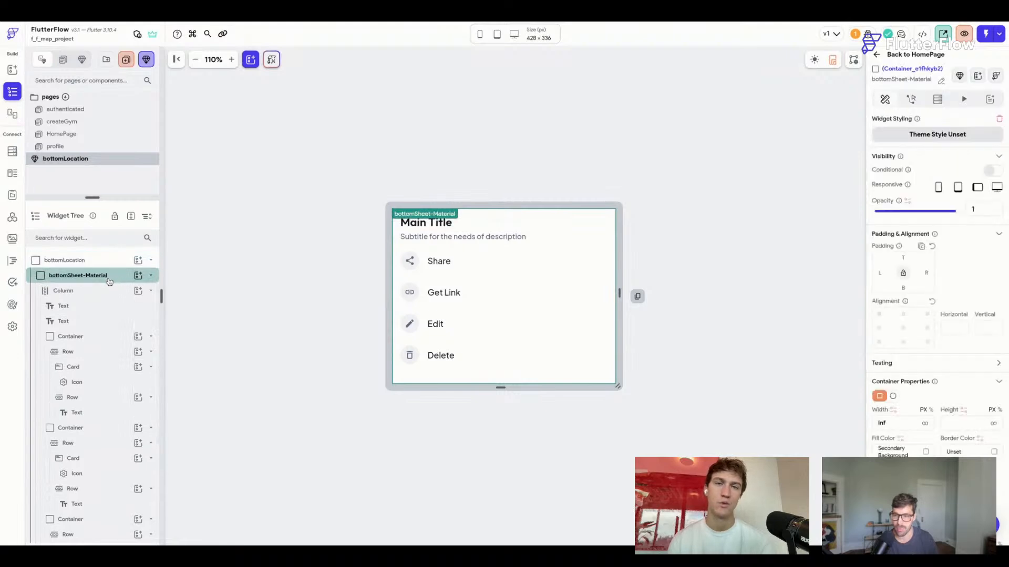
pyautogui.rightClick(113, 278)
pyautogui.click(189, 326)
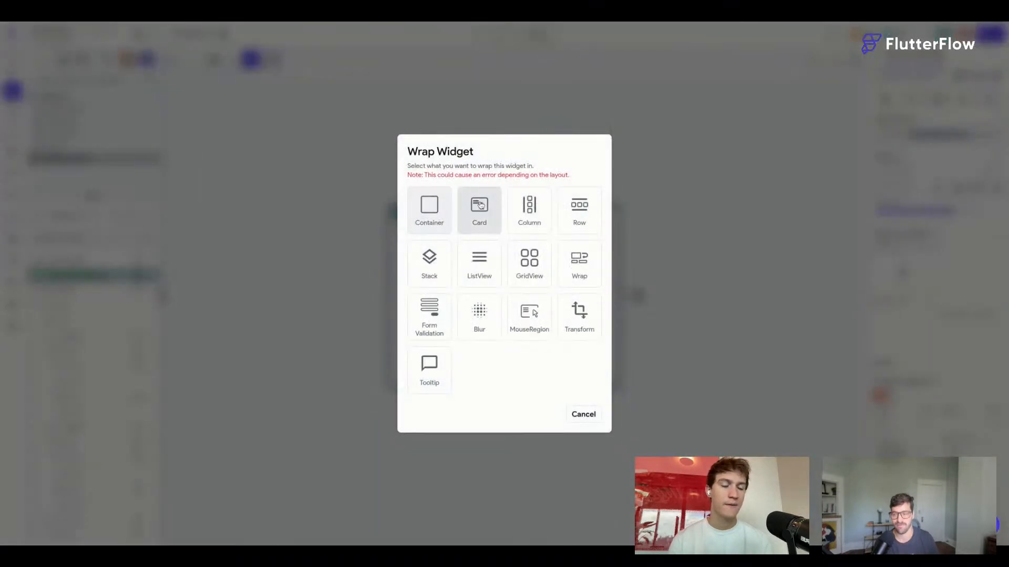
pyautogui.click(540, 220)
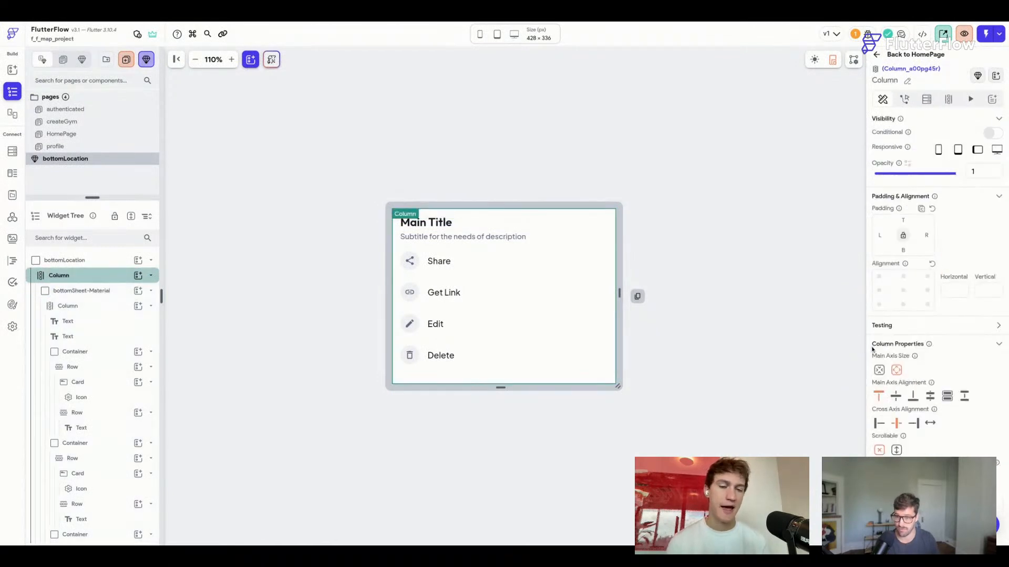
pyautogui.click(912, 397)
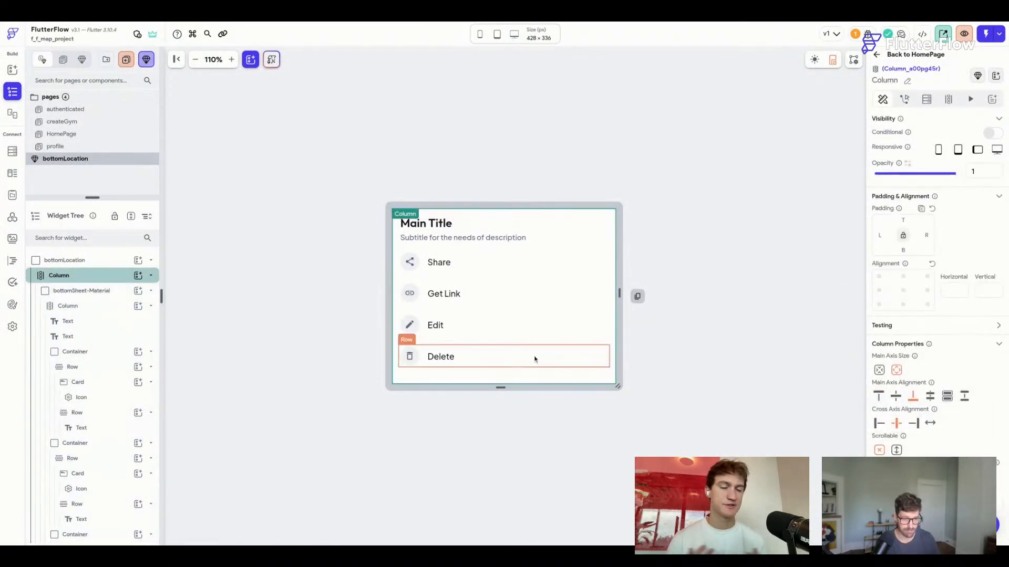
pyautogui.click(904, 304)
# Give the sheet container a 12 corner radius and 16 padding on every side.
pyautogui.click(501, 387)
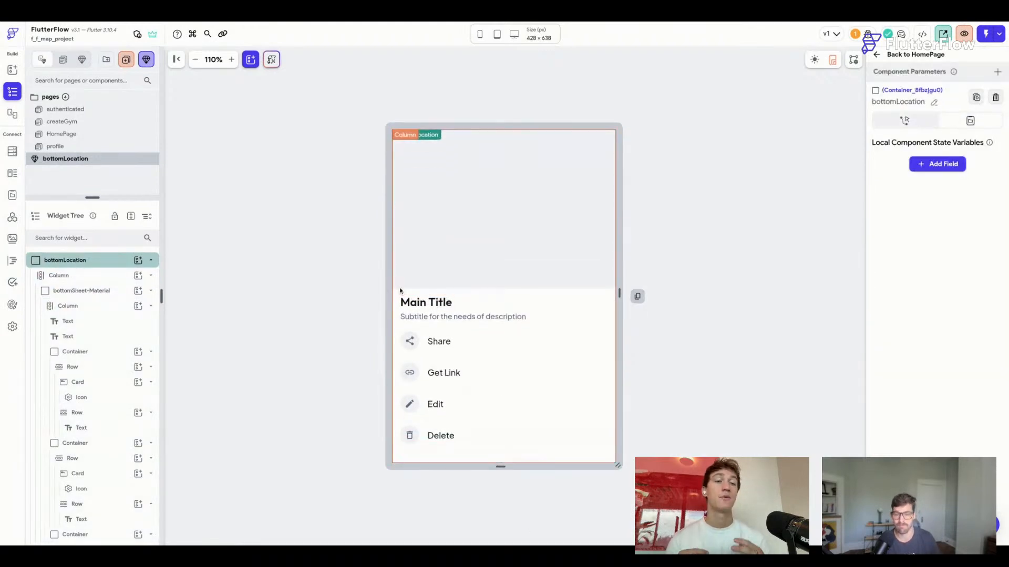
pyautogui.click(401, 294)
pyautogui.click(401, 294)
pyautogui.scroll(-2, 911, 452)
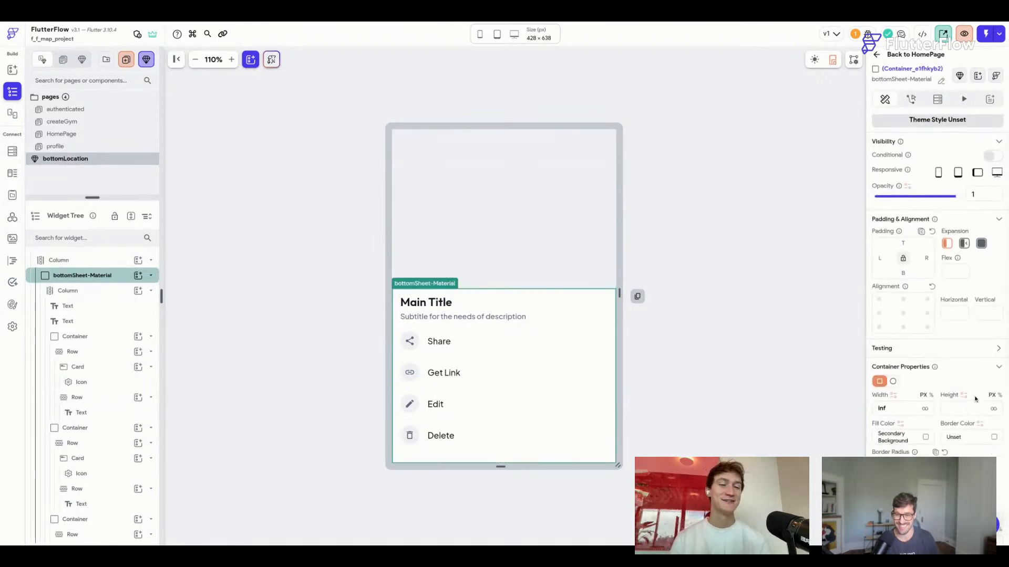
pyautogui.click(910, 399)
pyautogui.write('12')
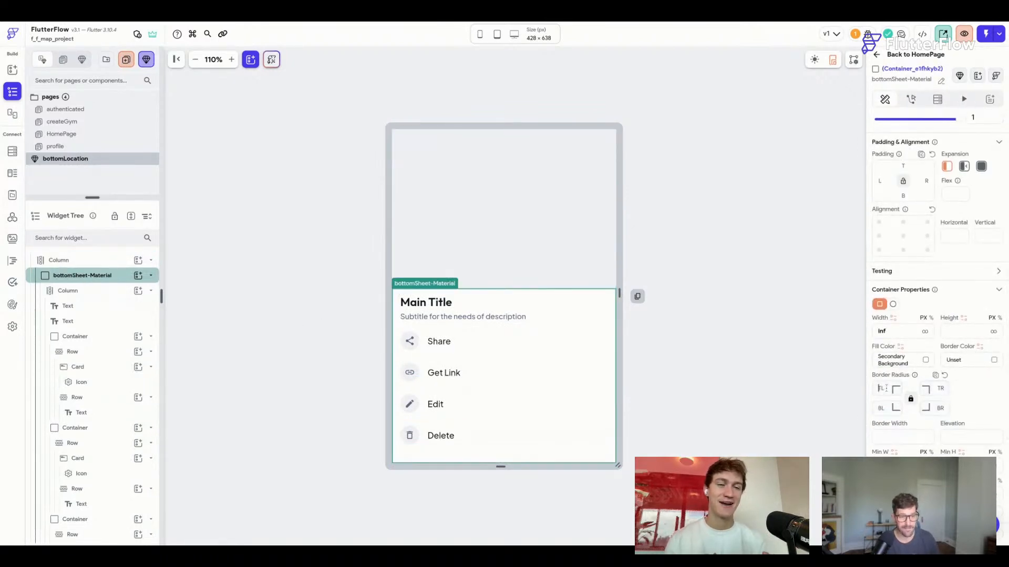
pyautogui.click(903, 179)
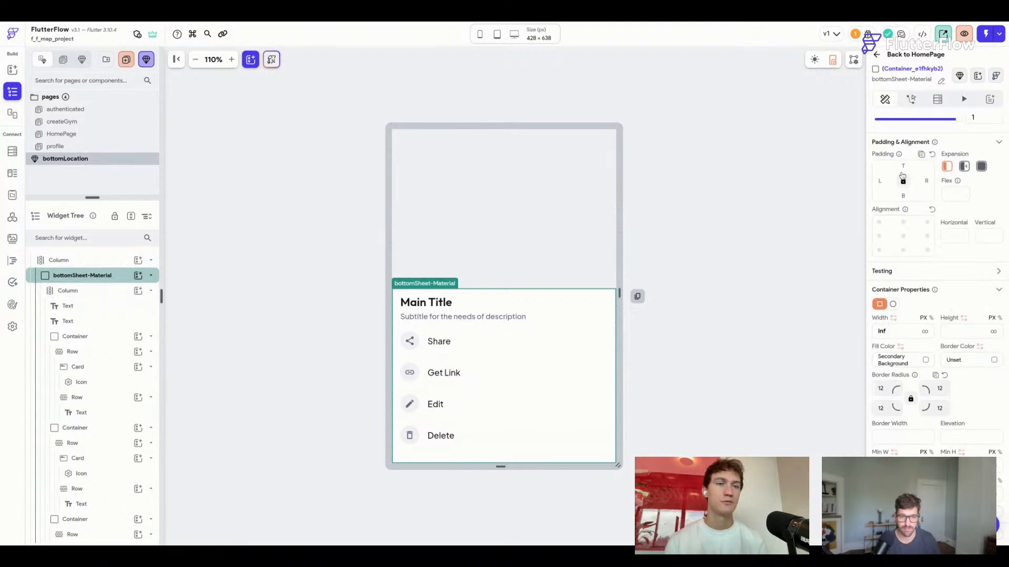
pyautogui.click(904, 165)
pyautogui.write('16')
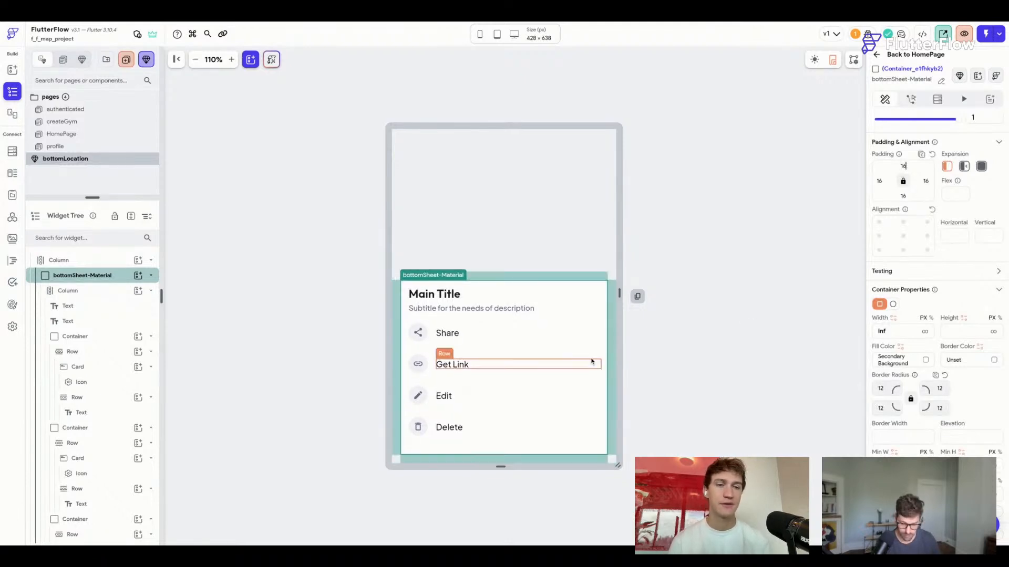
# Add a preset box shadow to the sheet and stretch the preview to 428×735.
pyautogui.scroll(-3, 947, 406)
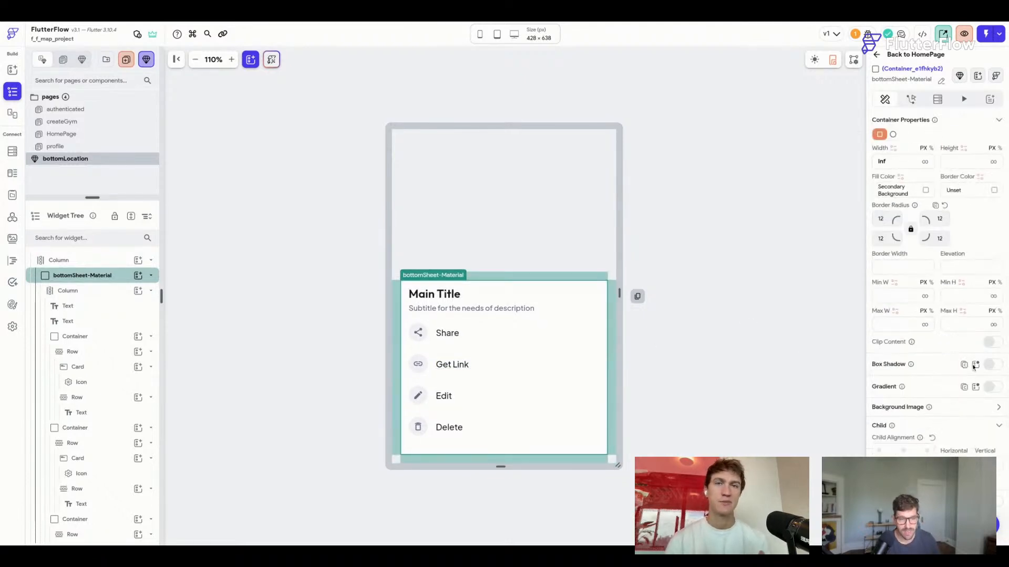
pyautogui.click(974, 367)
pyautogui.click(886, 433)
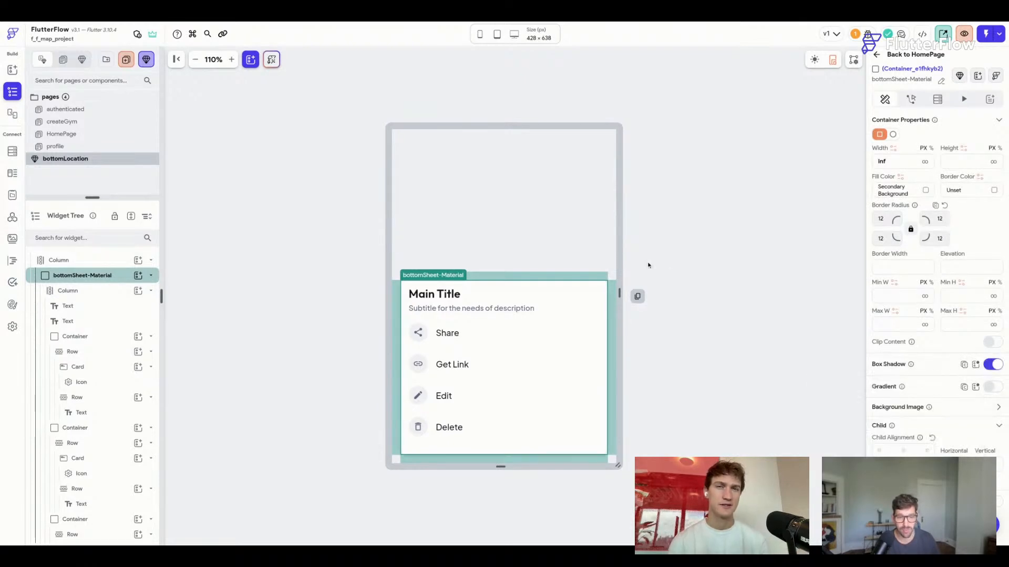
pyautogui.click(703, 273)
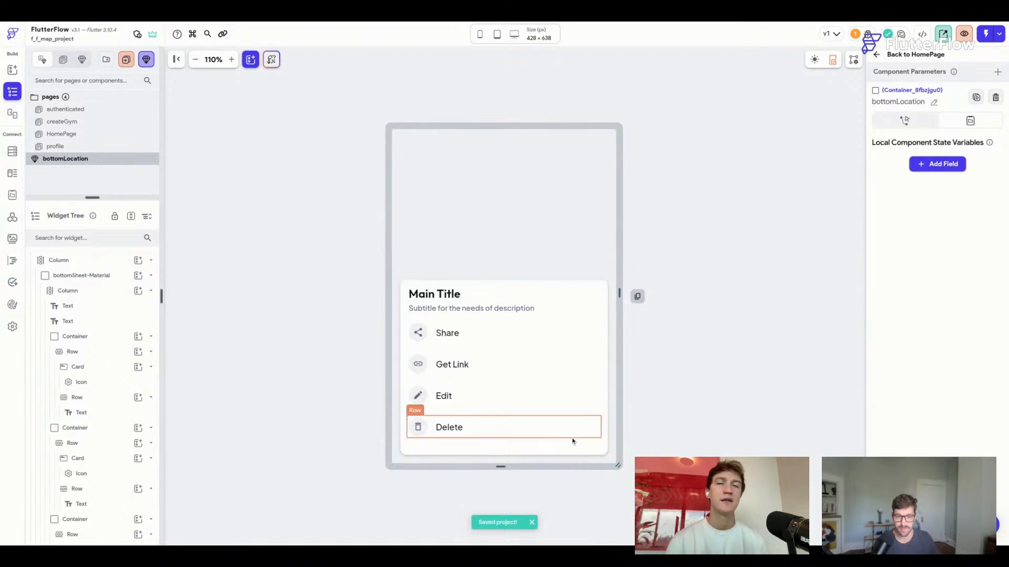
pyautogui.moveTo(505, 467); pyautogui.dragTo(505, 492)
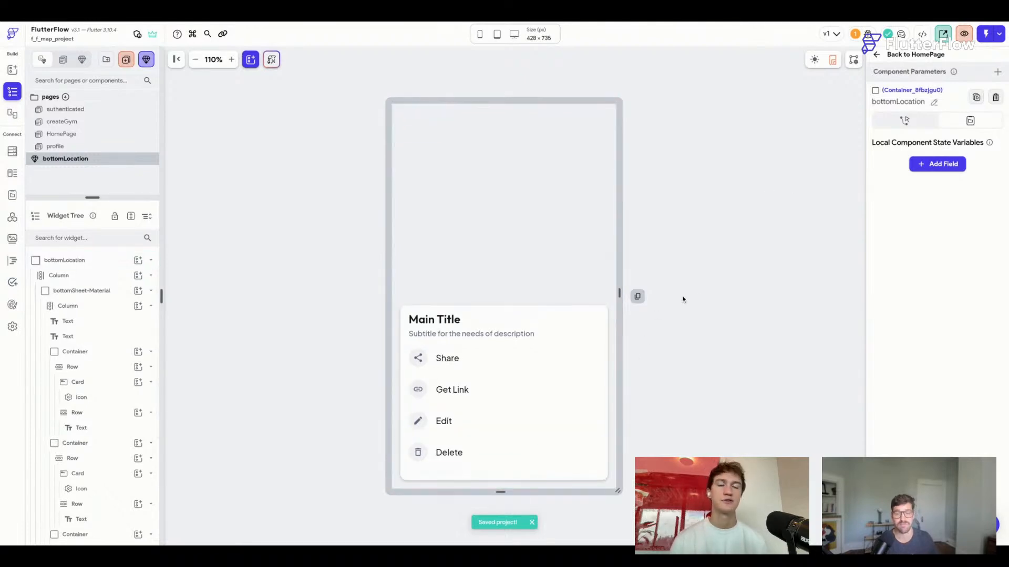
# Delete the Edit and Delete rows from the bottom sheet.
pyautogui.click(429, 373)
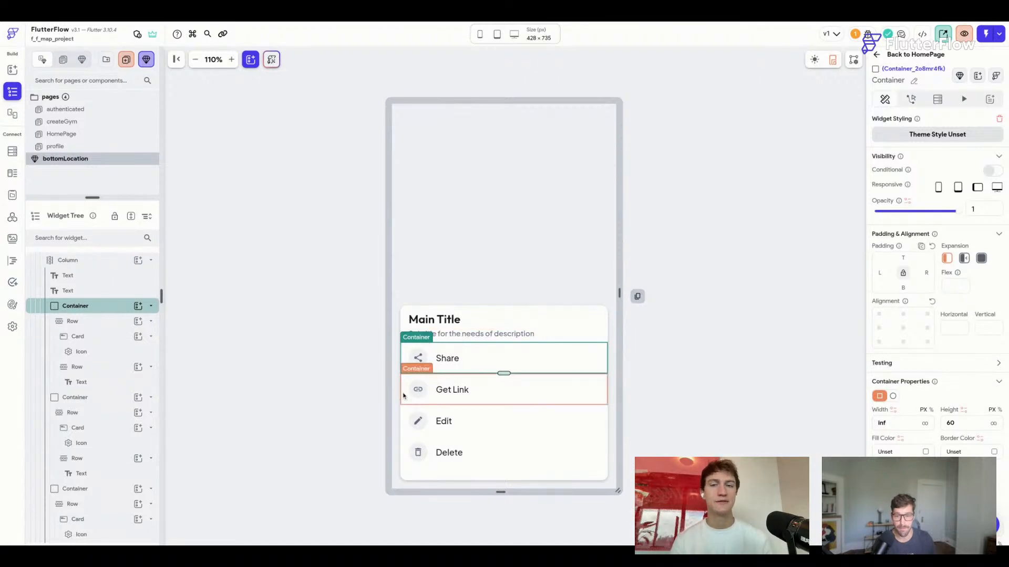
pyautogui.click(405, 429)
pyautogui.keyDown('shift'); pyautogui.click(405, 454); pyautogui.keyUp('shift')
pyautogui.press('Delete')
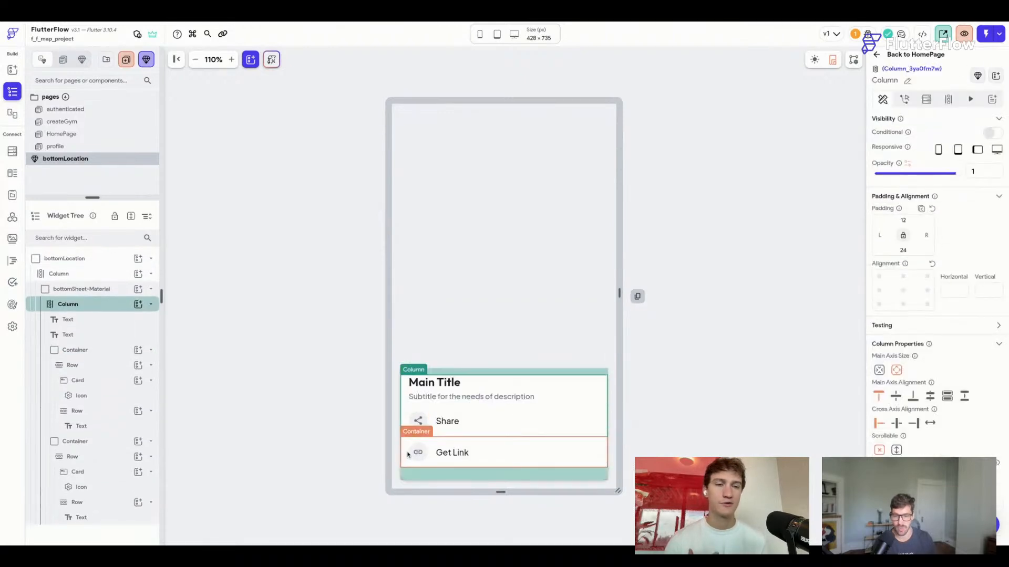
# Place an Image widget at the top of the card above the title.
pyautogui.click(673, 394)
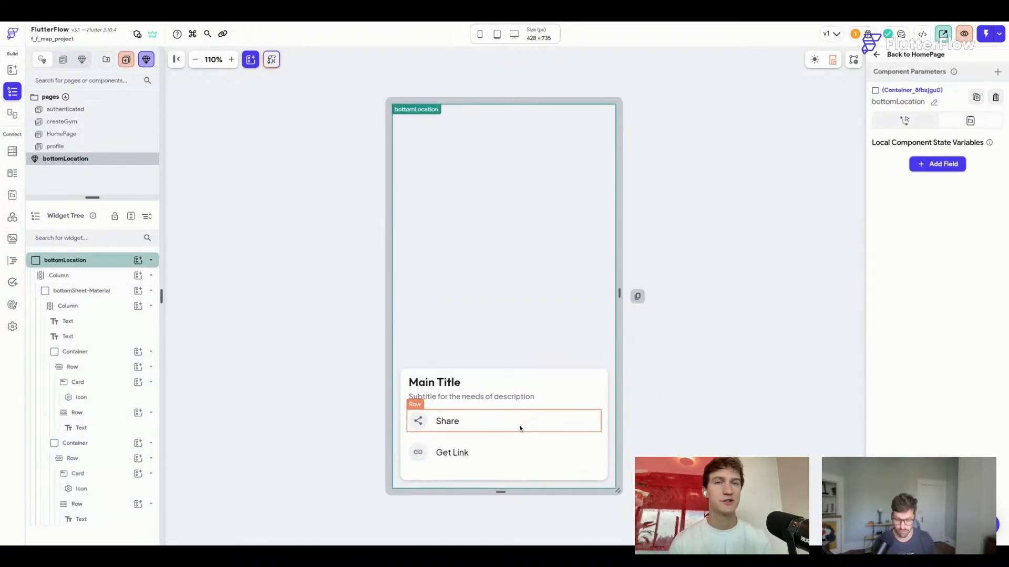
pyautogui.press('super+f')
pyautogui.moveTo(680, 263); pyautogui.dragTo(541, 398)
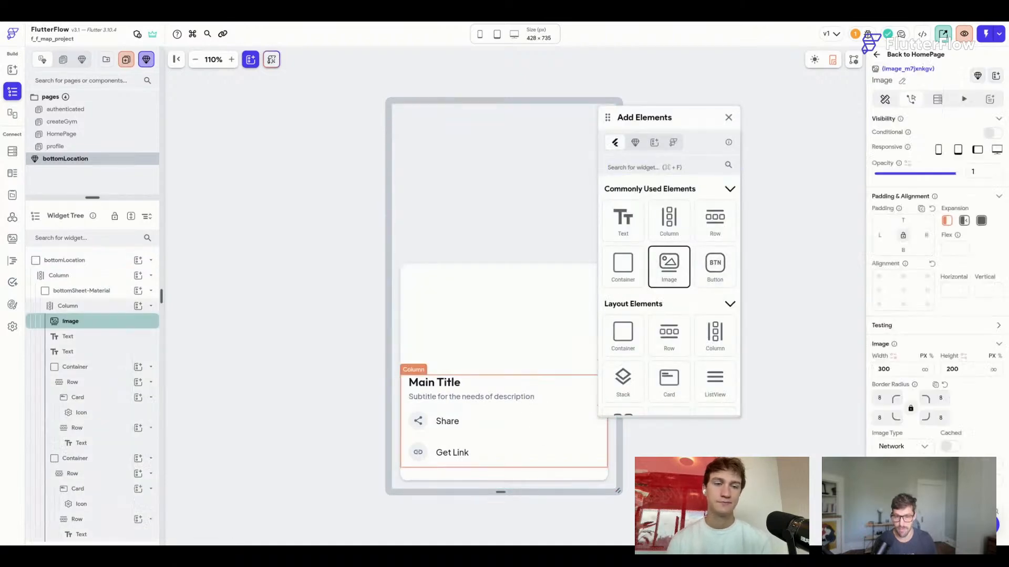
pyautogui.click(729, 117)
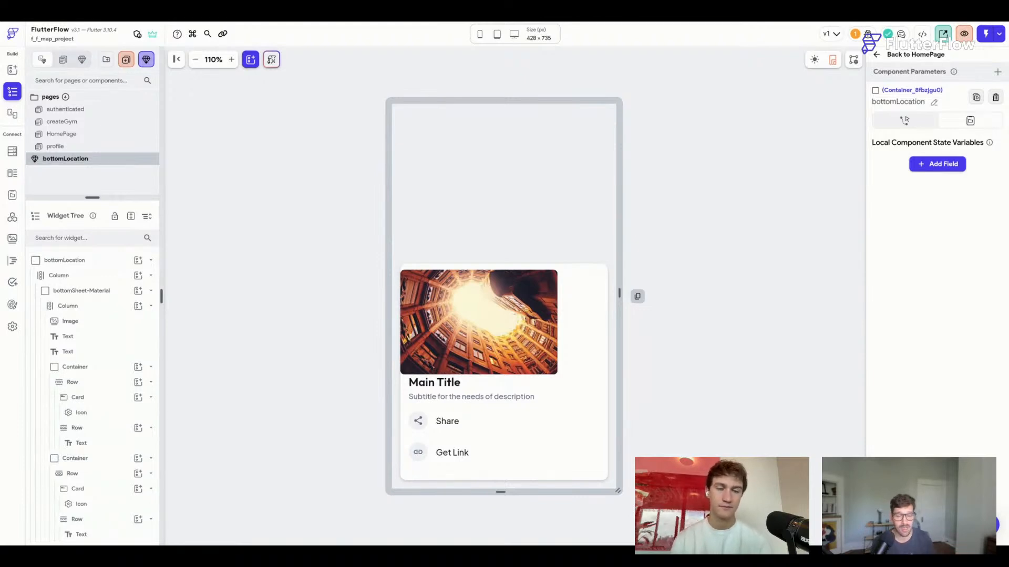
# Make the image full width (inf) with 12 padding on the bottom and sides.
pyautogui.click(524, 317)
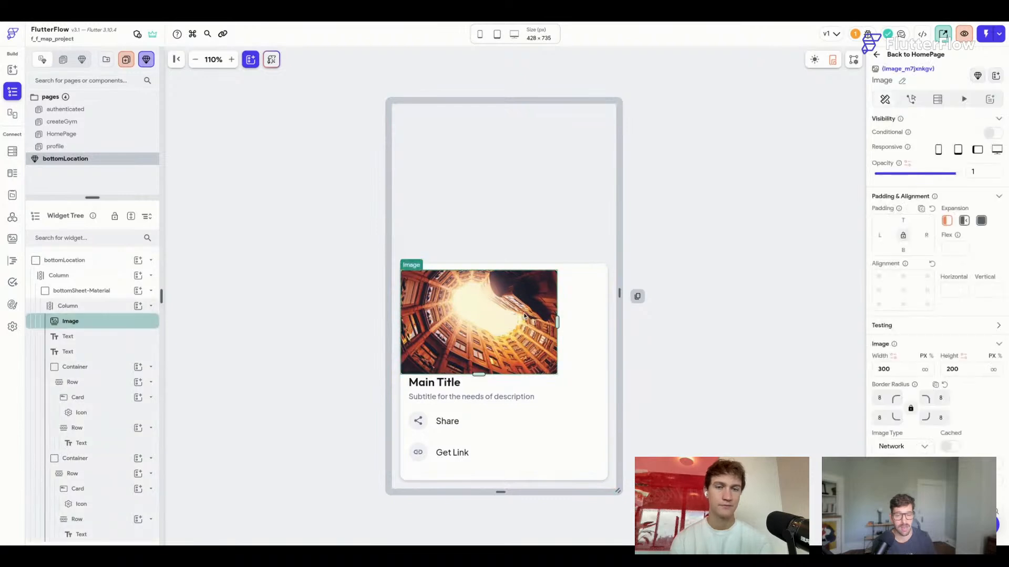
pyautogui.click(924, 369)
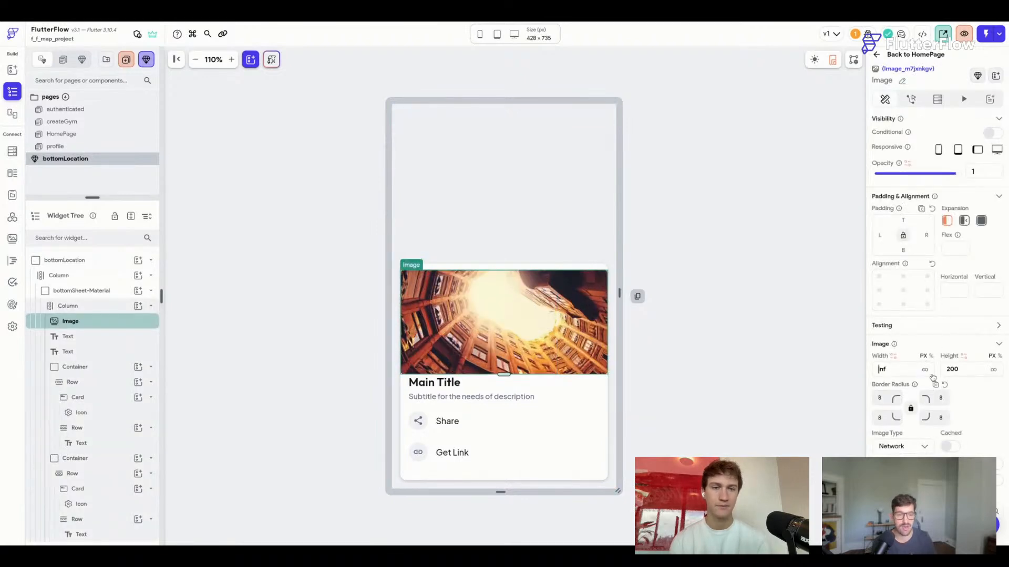
pyautogui.click(903, 250)
pyautogui.write('12')
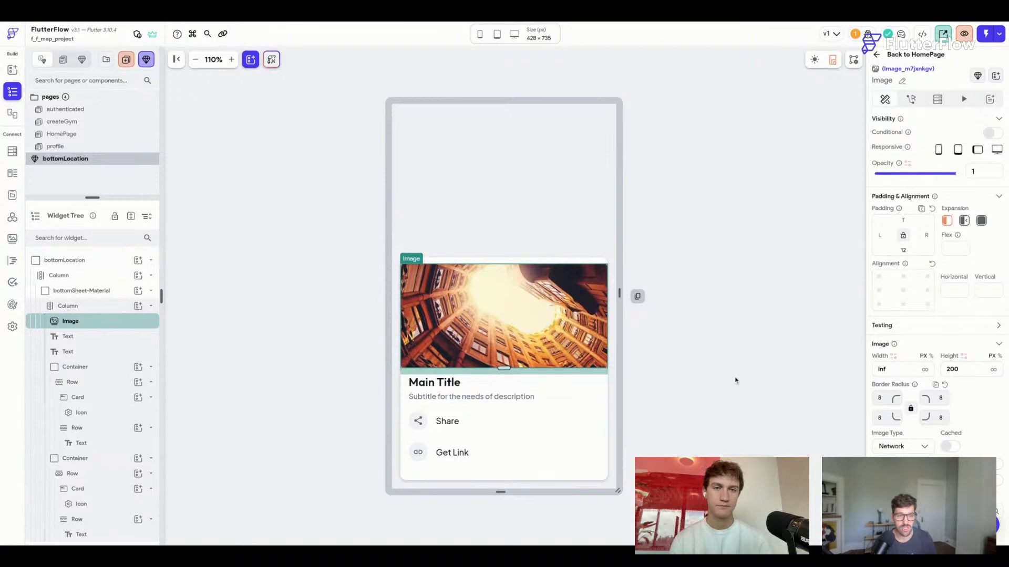
pyautogui.click(738, 381)
pyautogui.click(522, 333)
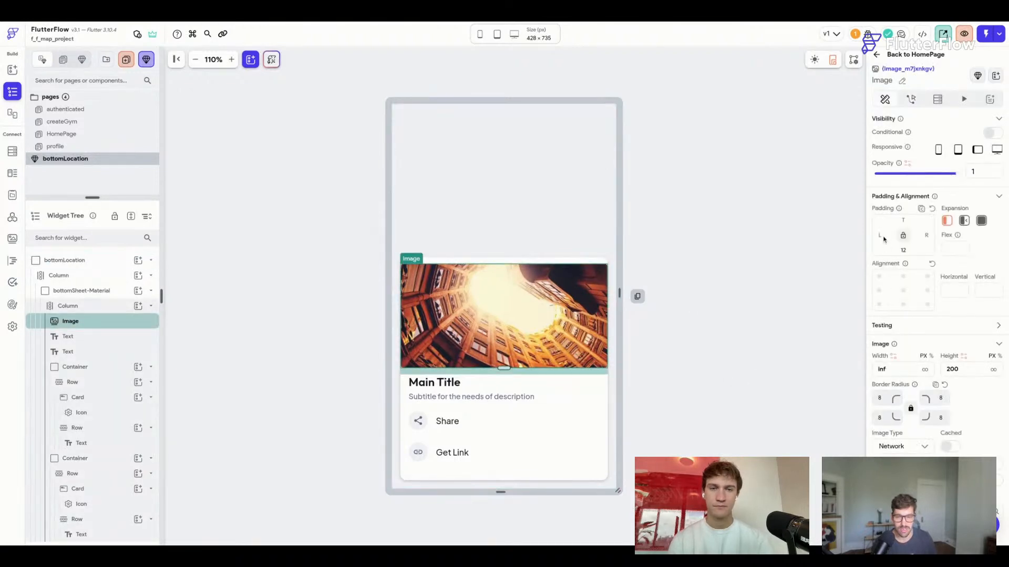
pyautogui.write('12')
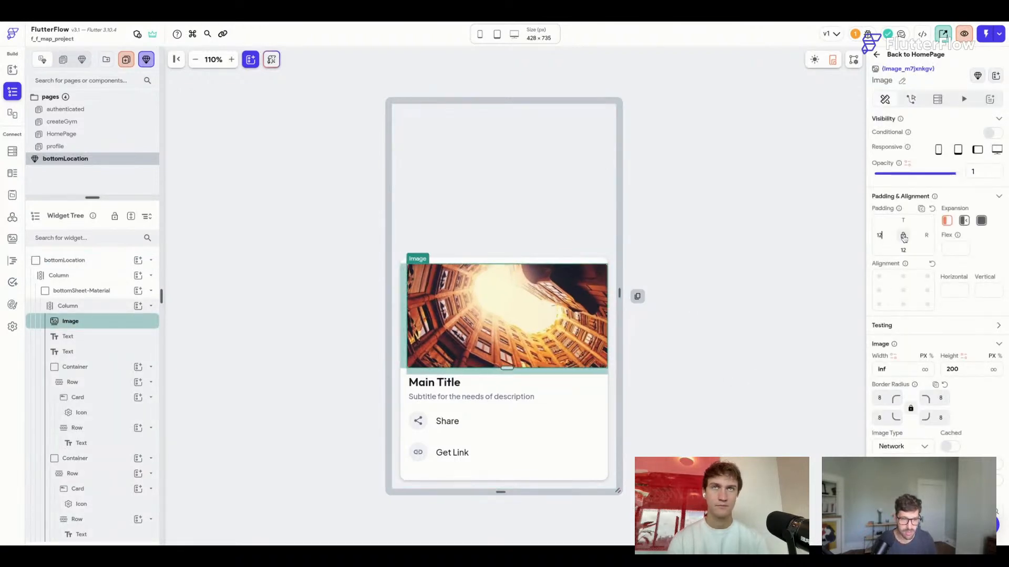
pyautogui.click(904, 237)
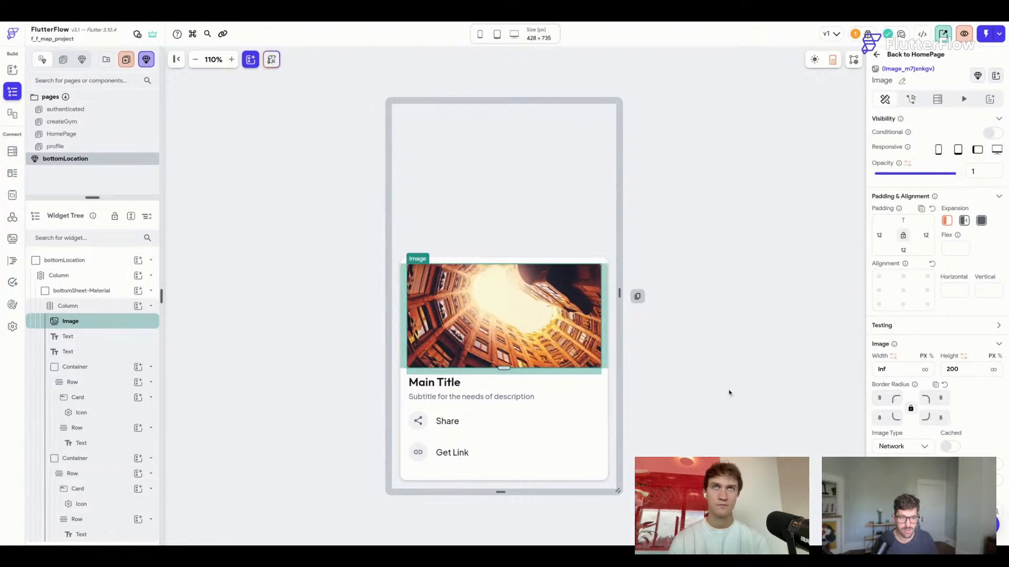
pyautogui.click(728, 393)
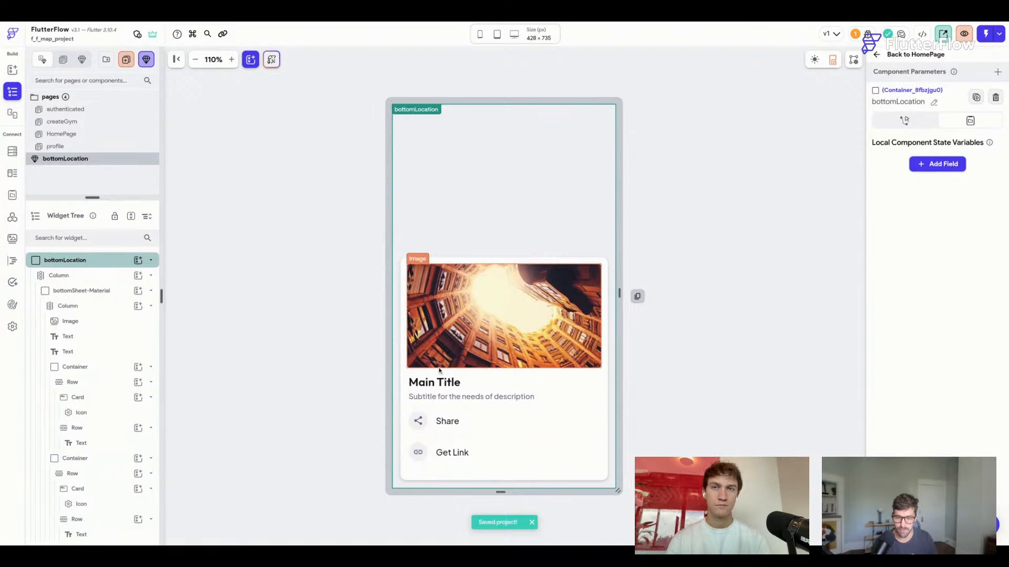
pyautogui.click(997, 71)
# Add a locationRef component parameter of type Document from the locations collection.
pyautogui.click(928, 121)
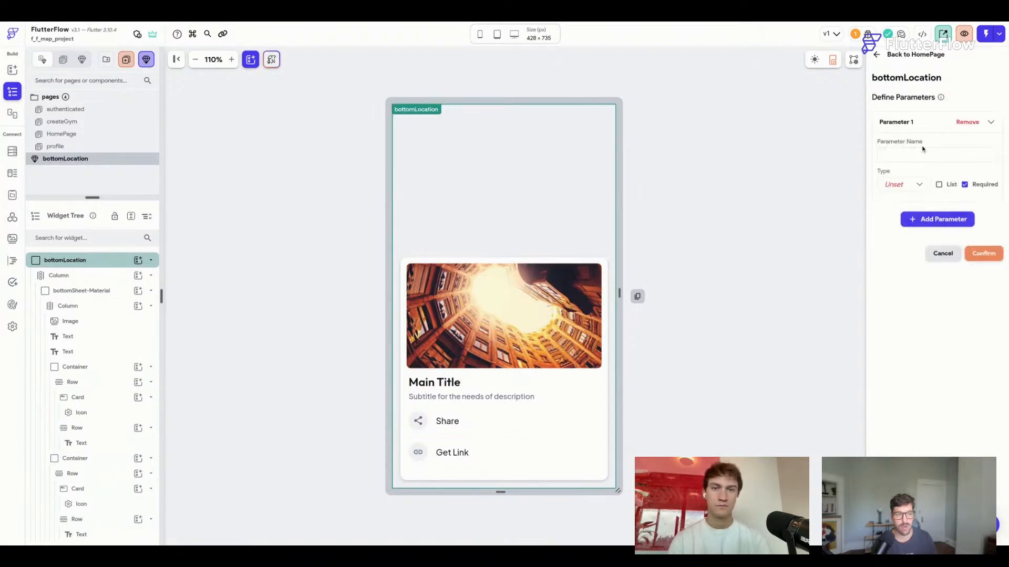
pyautogui.write('locationR')
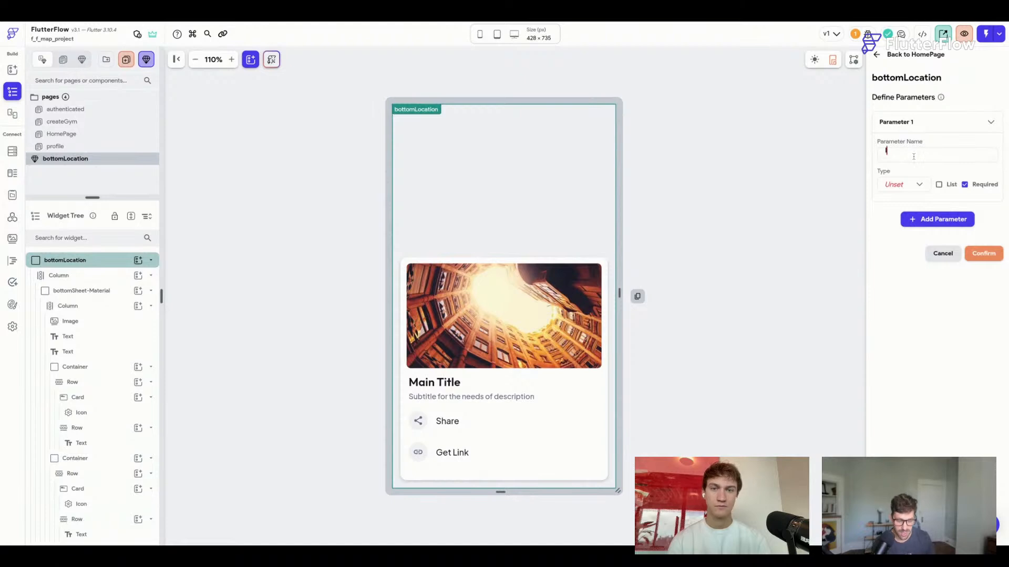
pyautogui.write('ef')
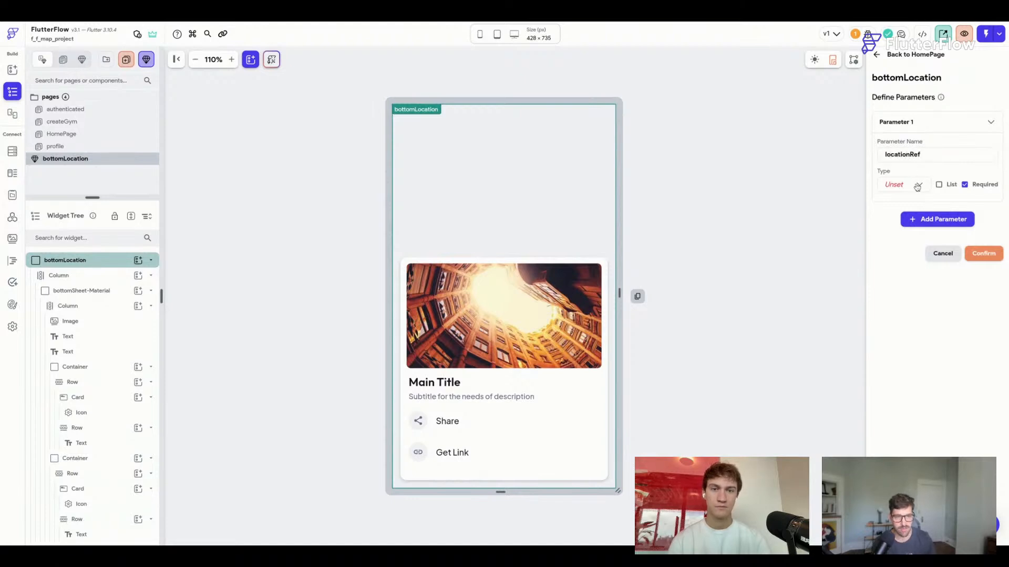
pyautogui.click(918, 185)
pyautogui.click(901, 302)
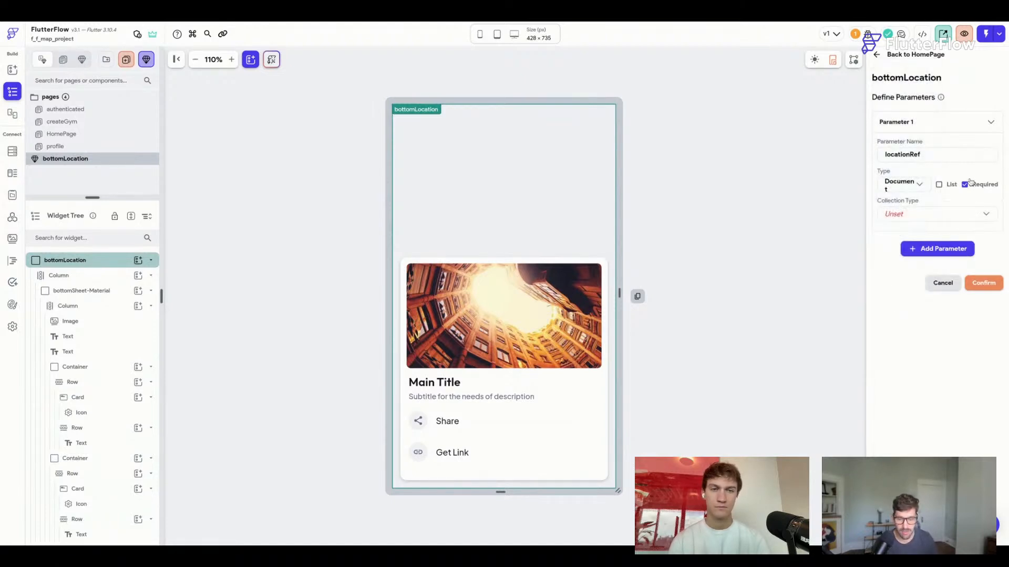
pyautogui.click(927, 219)
pyautogui.click(927, 219)
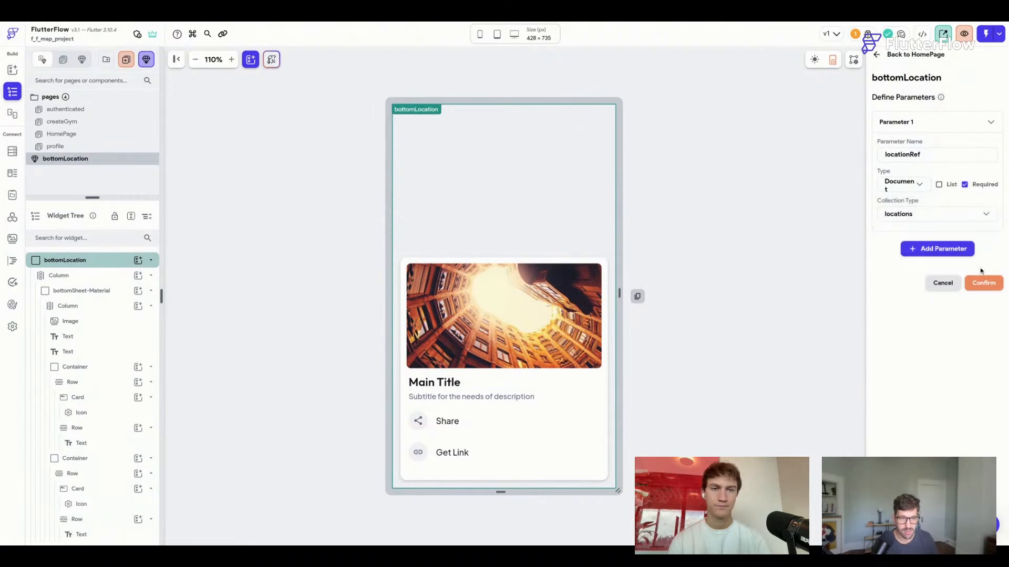
pyautogui.click(986, 286)
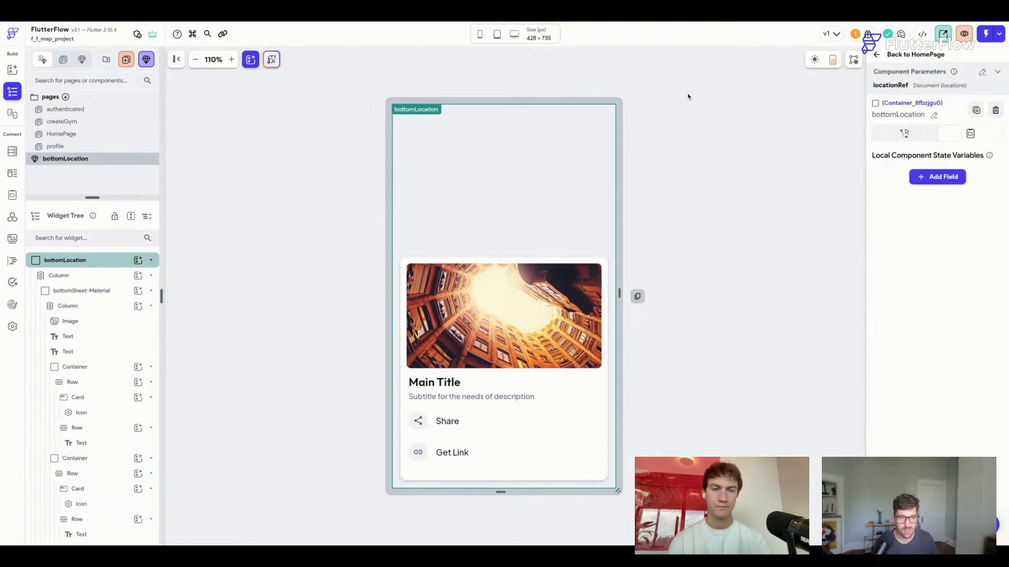
# Bind the image path to locationRef's coverImage property.
pyautogui.click(424, 285)
pyautogui.scroll(-2, 892, 404)
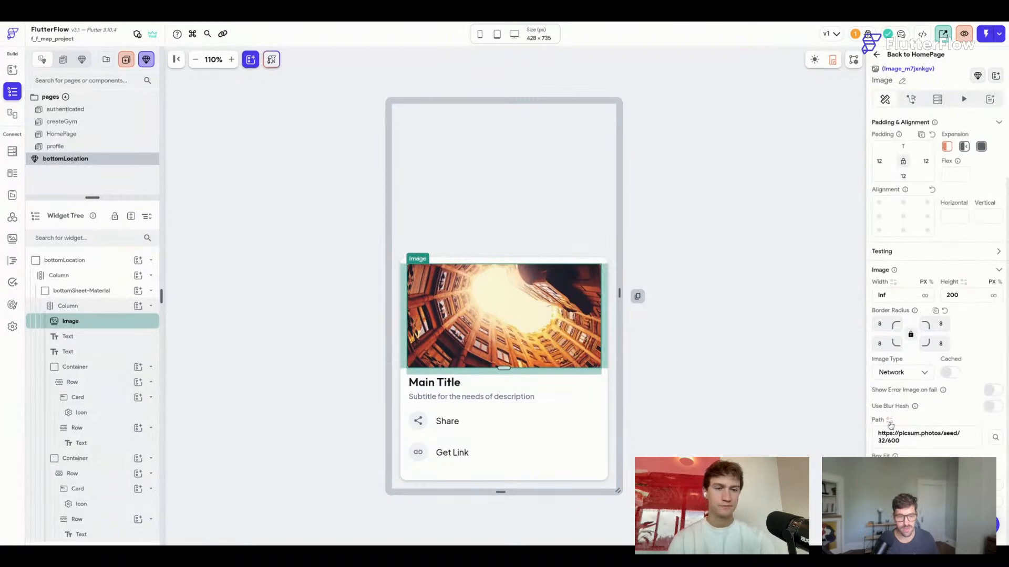
pyautogui.click(889, 420)
pyautogui.click(753, 419)
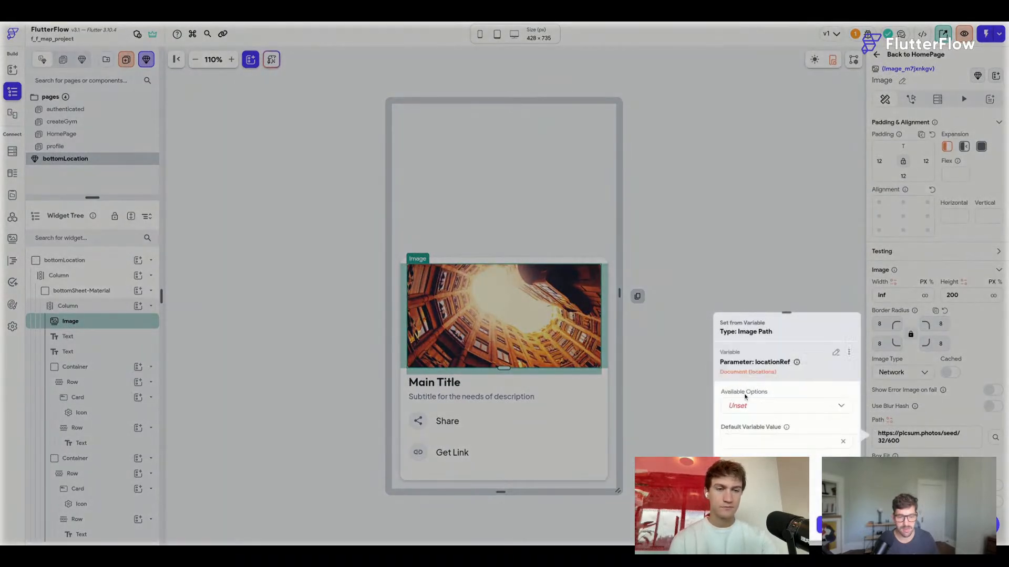
pyautogui.click(745, 399)
pyautogui.click(746, 410)
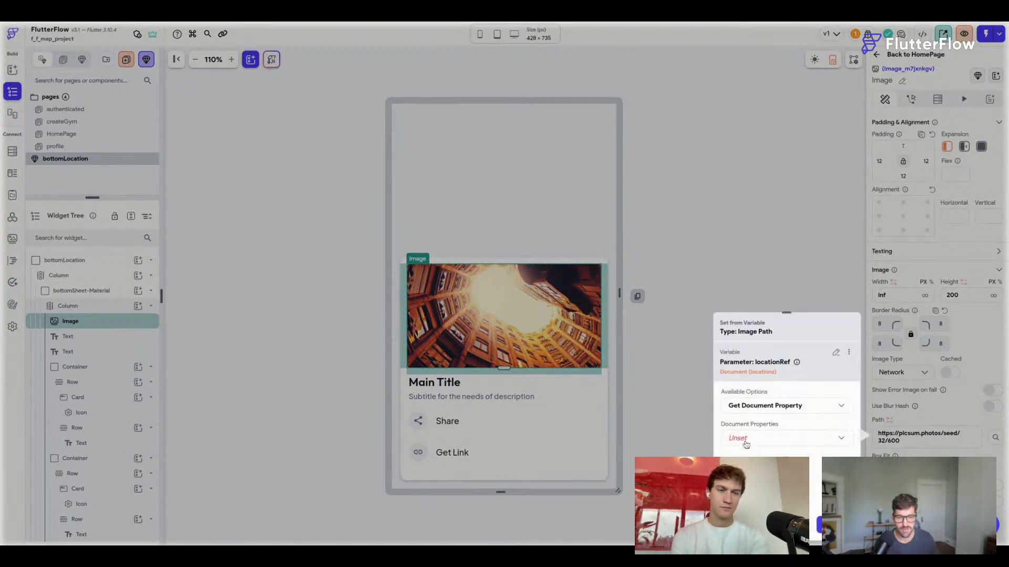
pyautogui.click(746, 441)
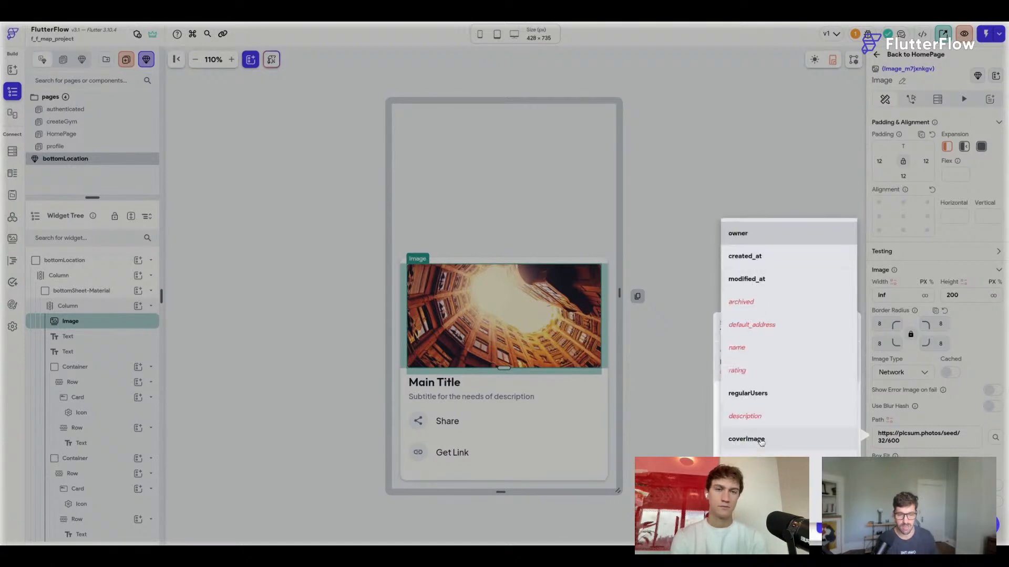
pyautogui.click(762, 442)
pyautogui.click(835, 528)
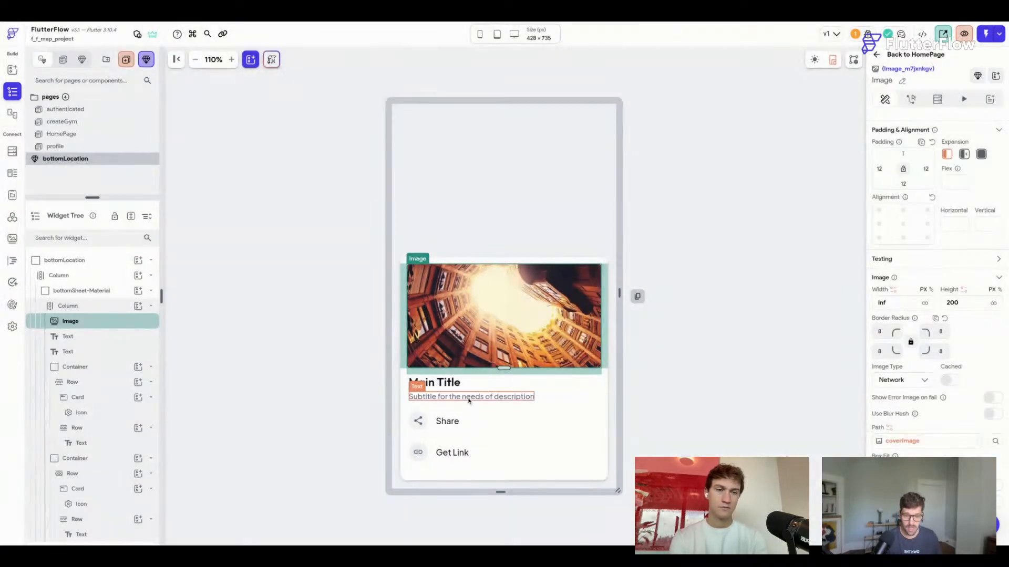
# Bind the Main Title text to locationRef's name property.
pyautogui.click(435, 383)
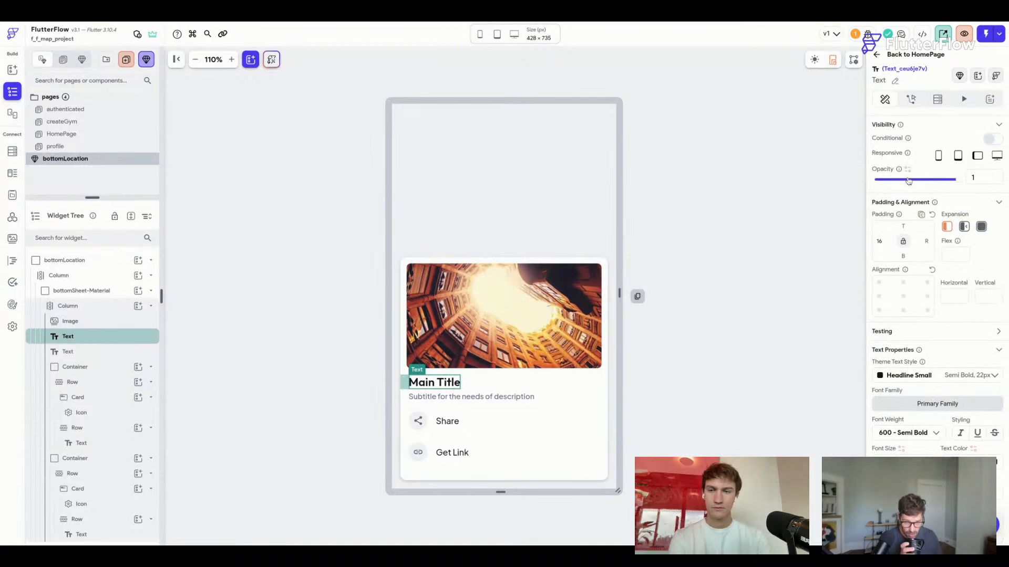
pyautogui.click(890, 157)
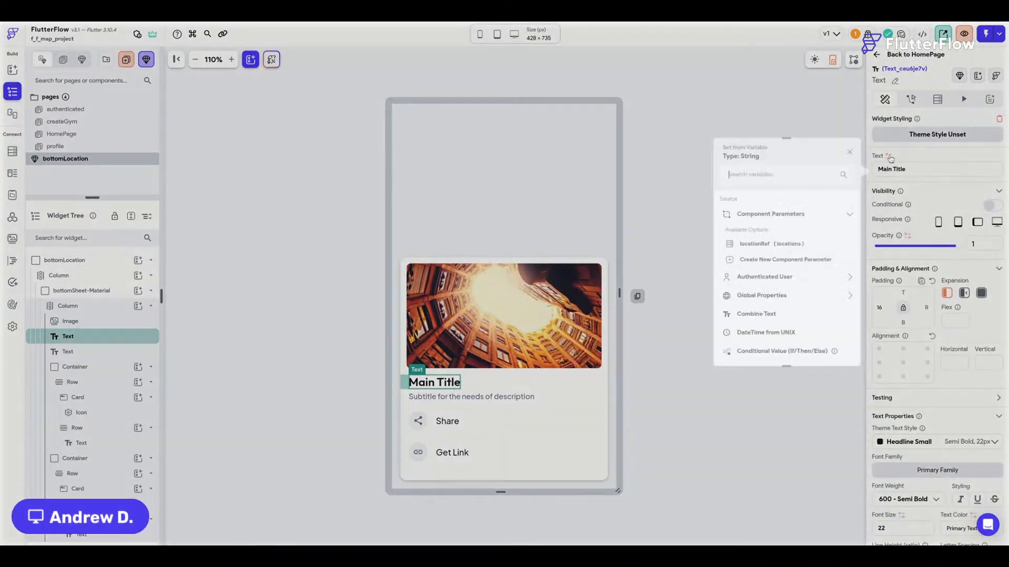
pyautogui.click(772, 244)
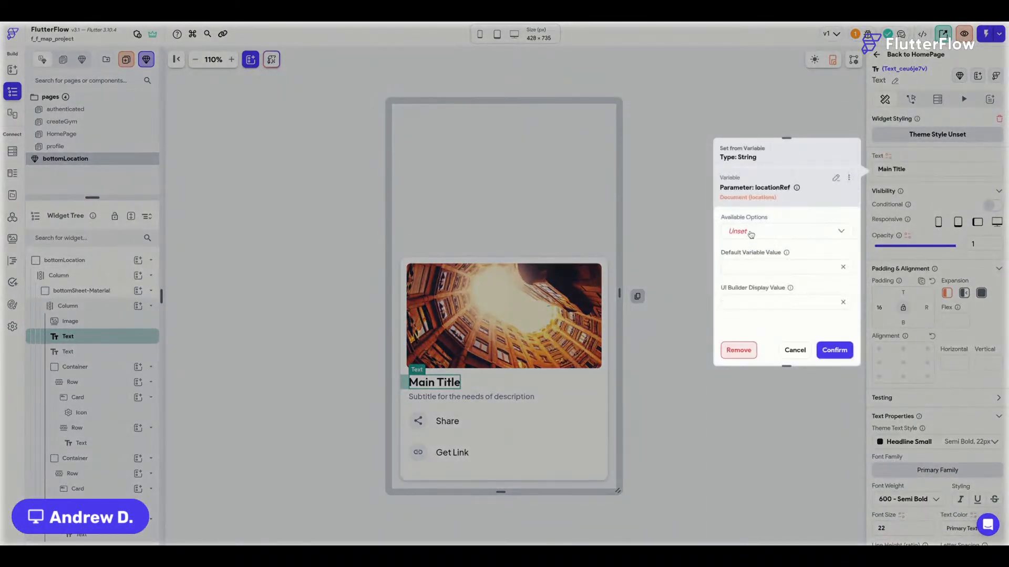
pyautogui.click(751, 234)
pyautogui.click(752, 236)
pyautogui.click(746, 268)
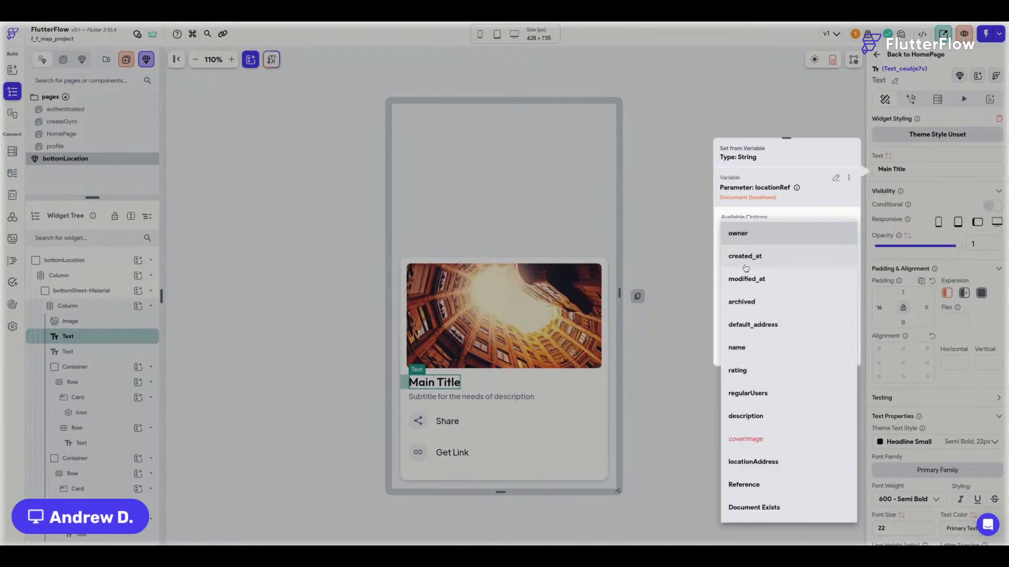
pyautogui.click(749, 351)
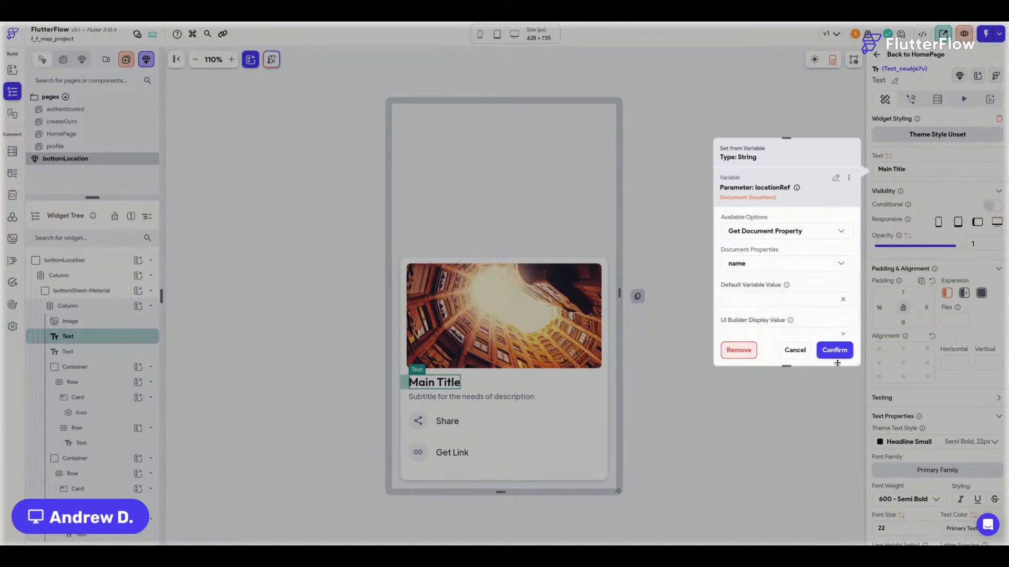
pyautogui.click(726, 301)
pyautogui.click(834, 350)
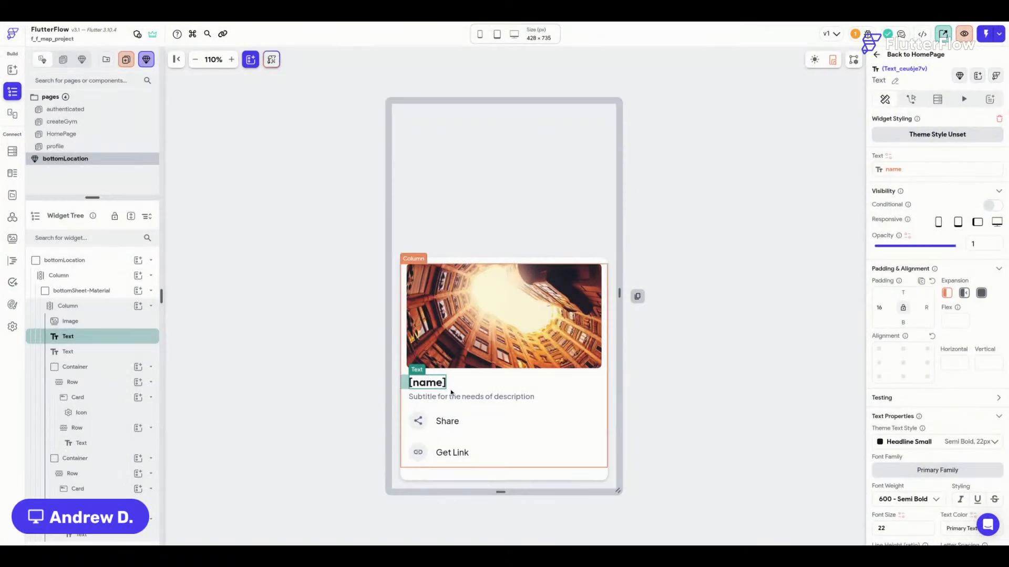
# Bind the subtitle text to locationRef's description, with default 'Description'.
pyautogui.click(444, 397)
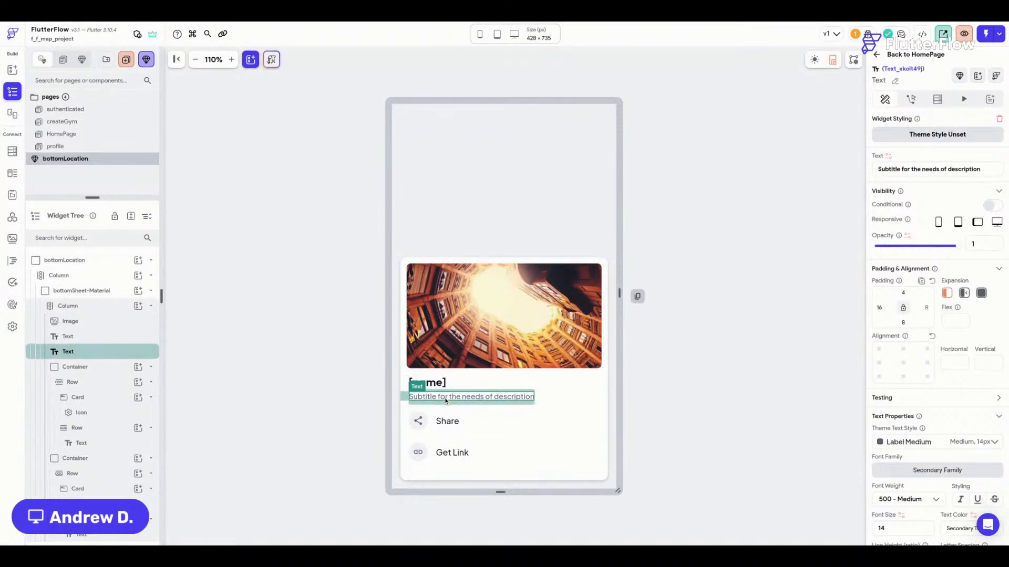
pyautogui.click(888, 156)
pyautogui.click(771, 244)
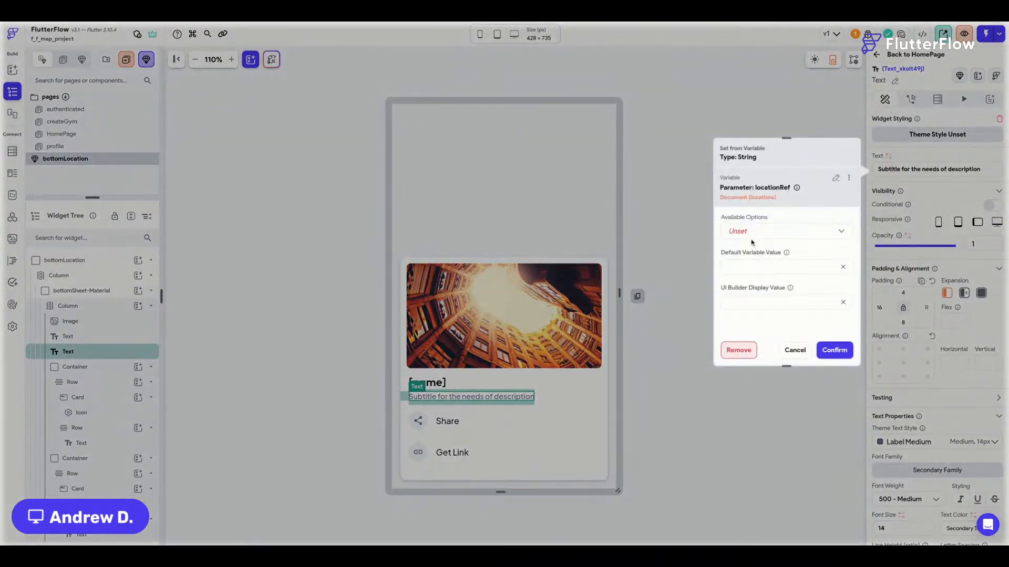
pyautogui.click(751, 235)
pyautogui.click(751, 232)
pyautogui.click(747, 269)
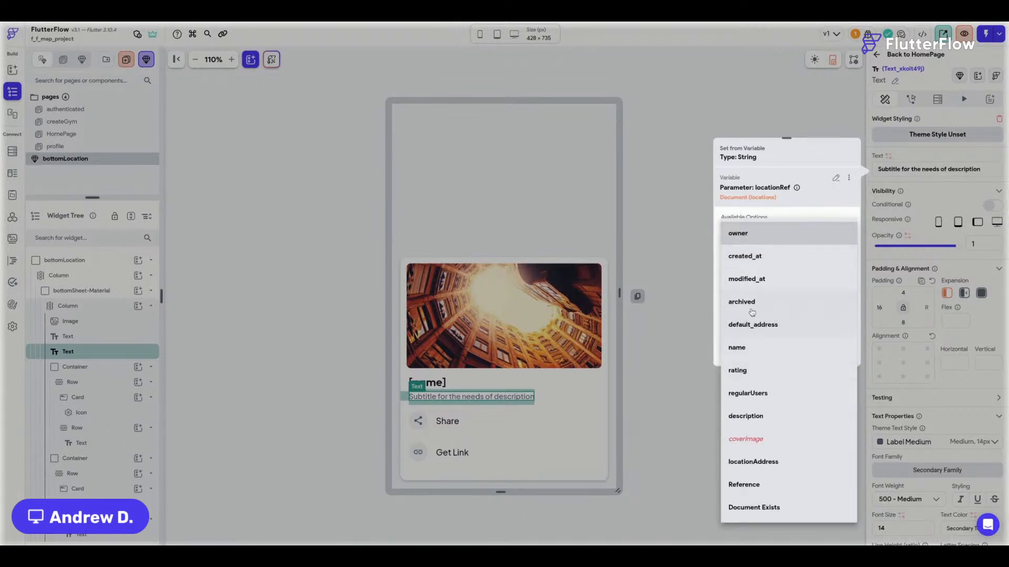
pyautogui.click(765, 417)
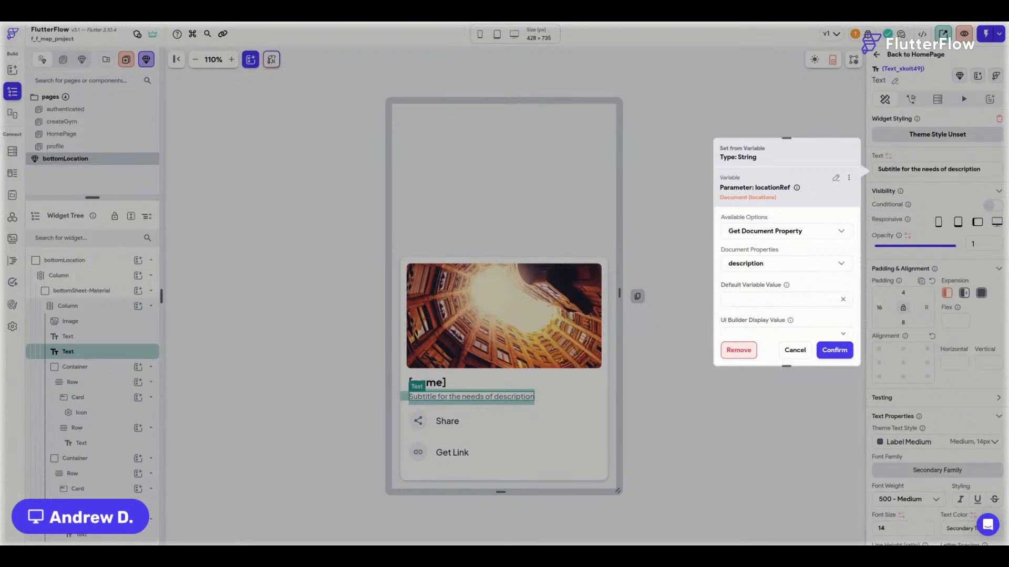
pyautogui.click(835, 350)
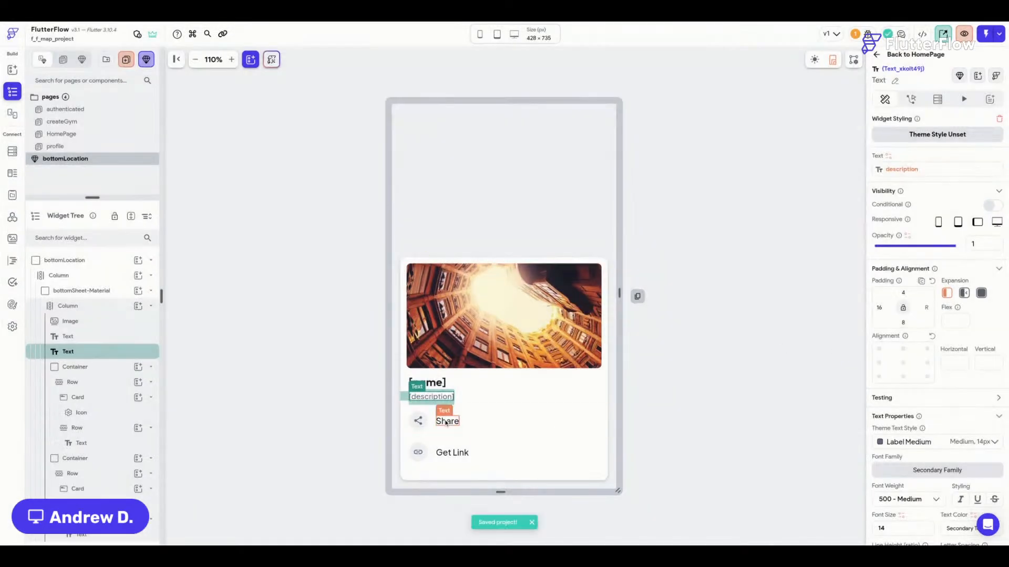
# Duplicate the [description] text and rebind the copy to locationRef's locationAddress.
pyautogui.click(677, 401)
pyautogui.click(435, 400)
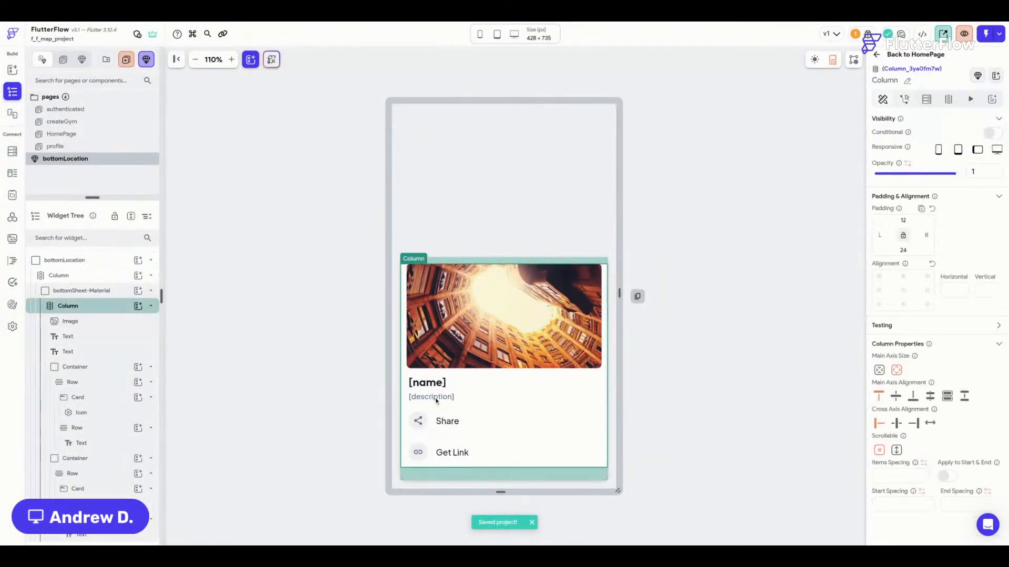
pyautogui.click(449, 401)
pyautogui.hotkey('ctrl', 'd')
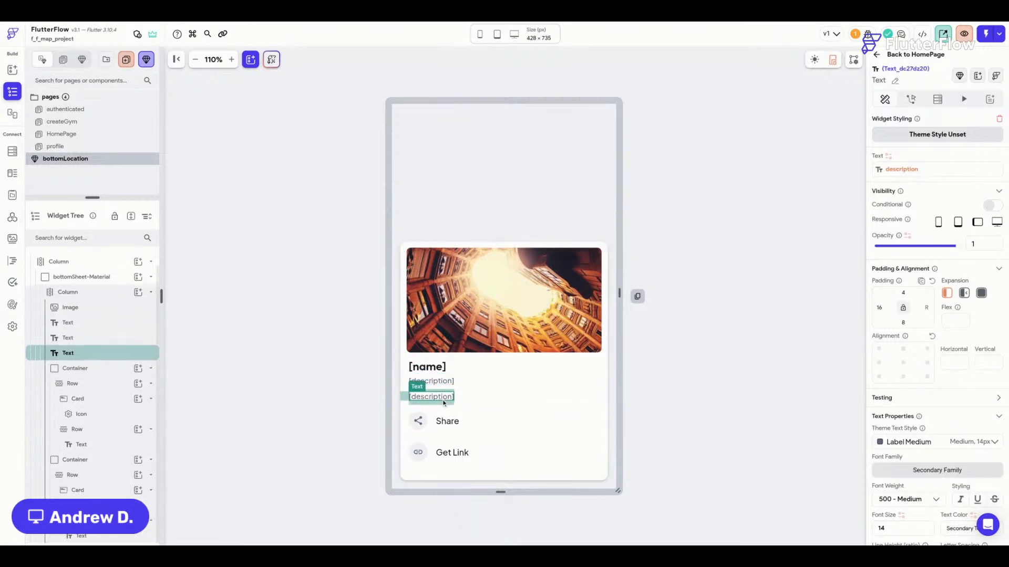
pyautogui.click(902, 169)
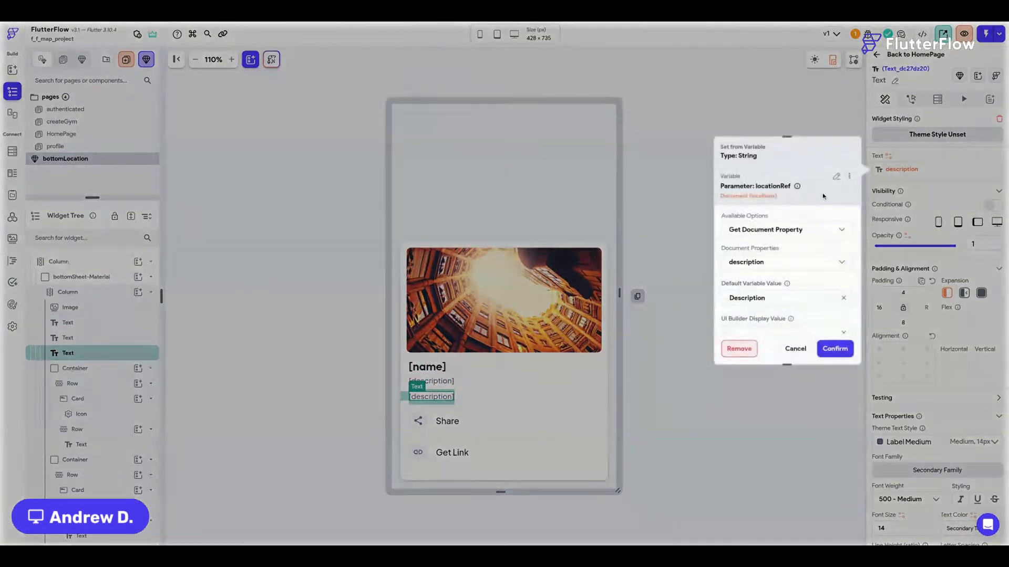
pyautogui.click(765, 263)
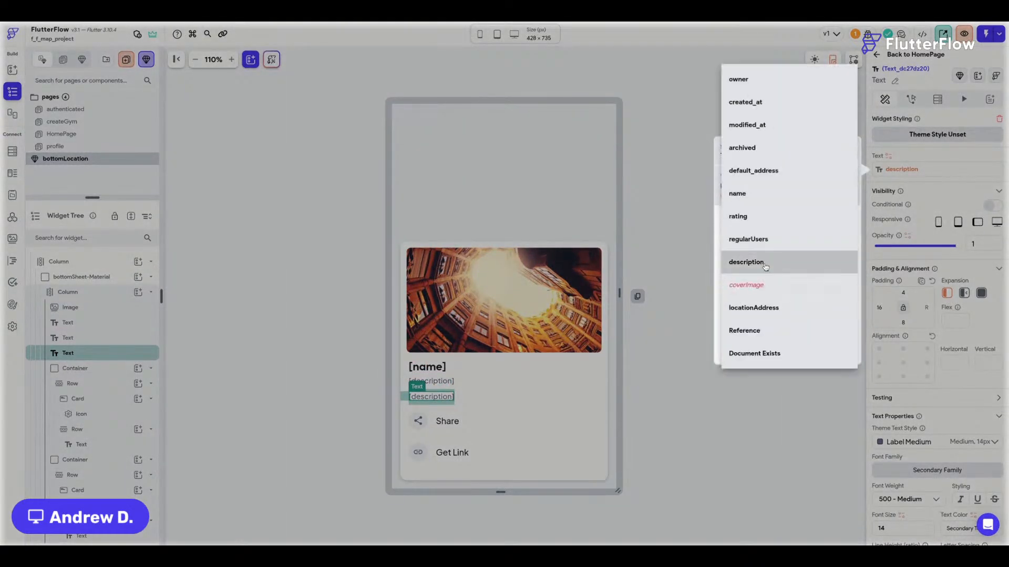
pyautogui.click(792, 315)
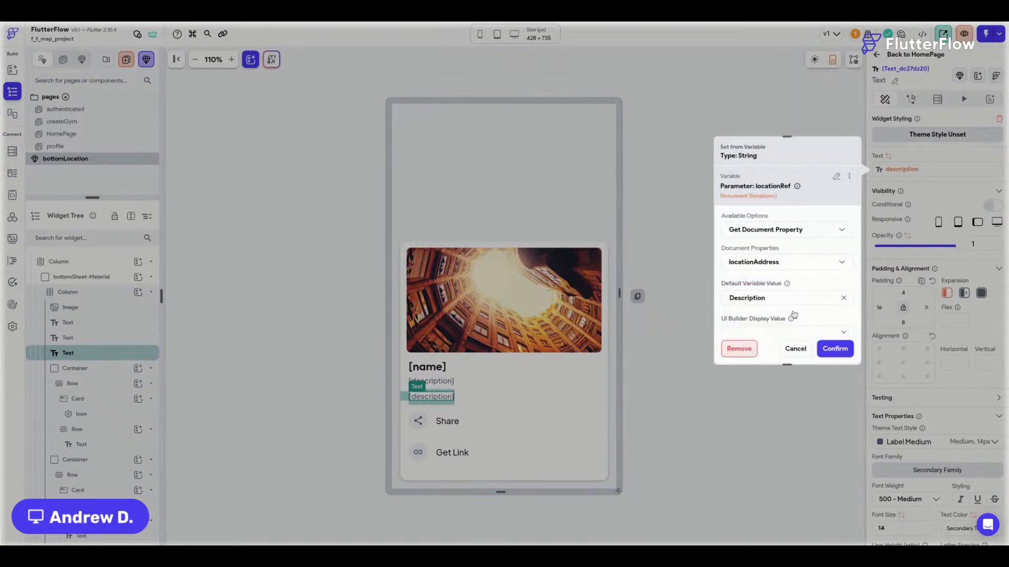
pyautogui.click(835, 349)
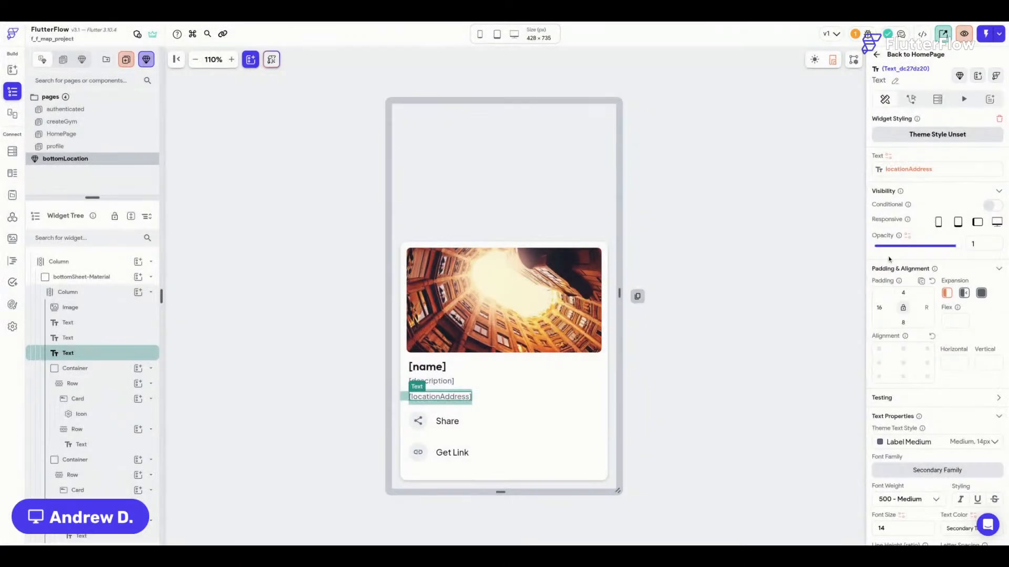
pyautogui.click(904, 172)
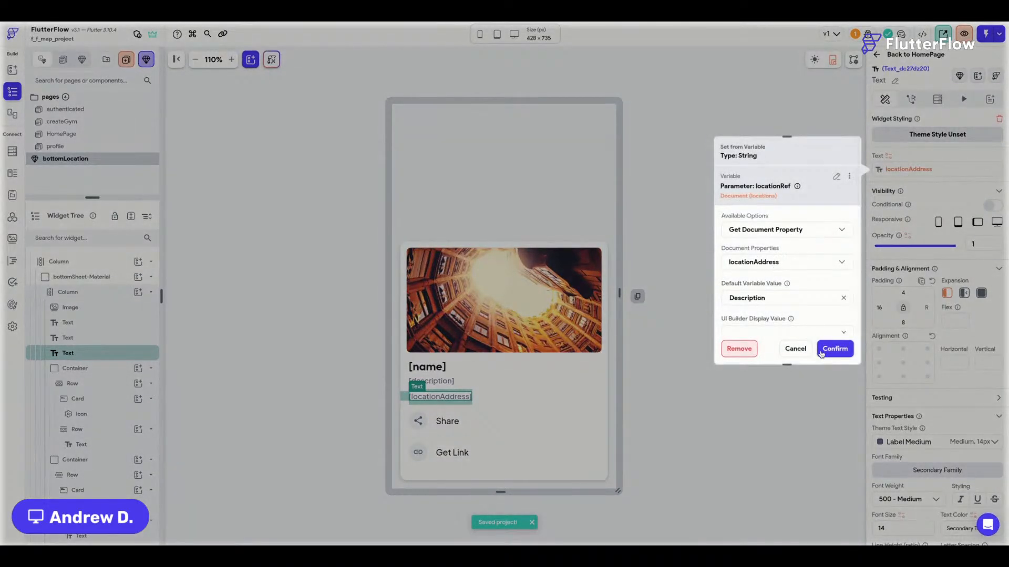
pyautogui.click(794, 350)
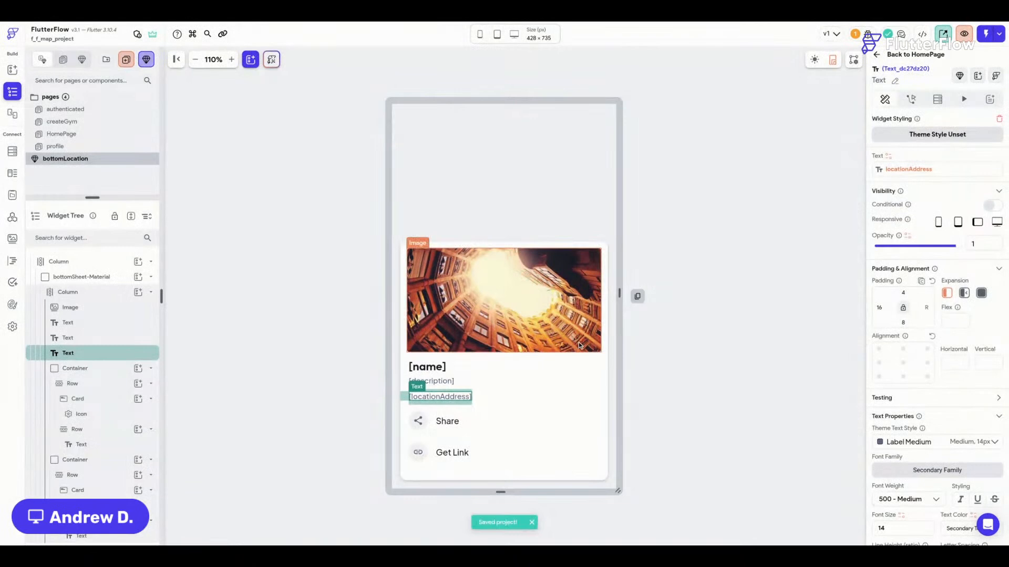
pyautogui.click(660, 209)
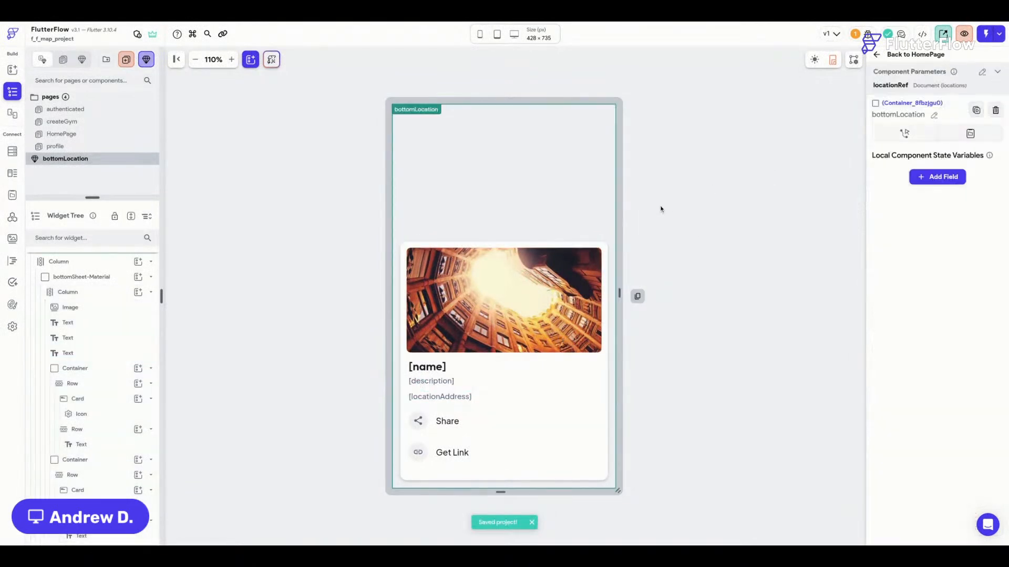
# Delete the Get Link row from the bottom sheet.
pyautogui.click(482, 242)
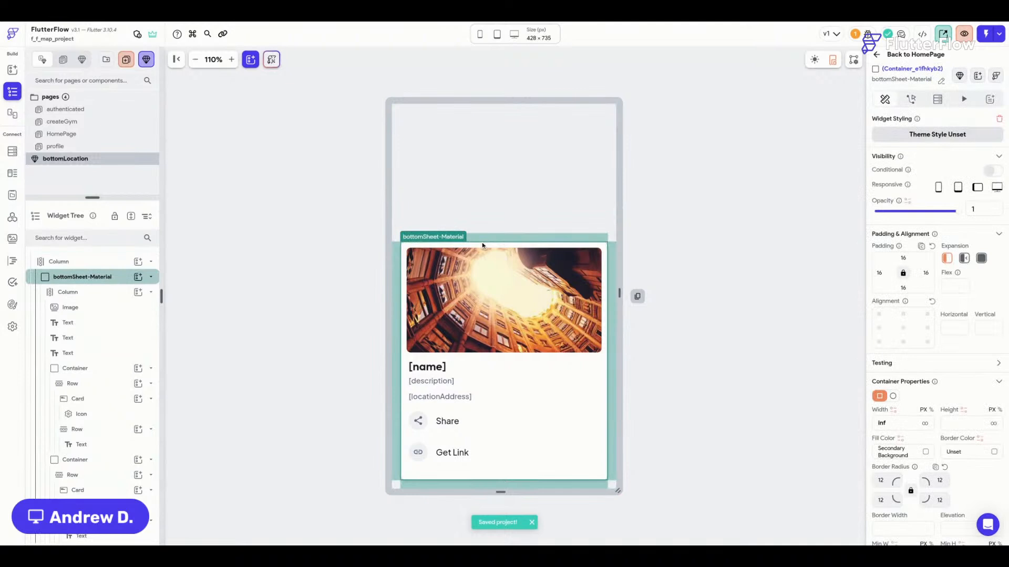
pyautogui.click(433, 465)
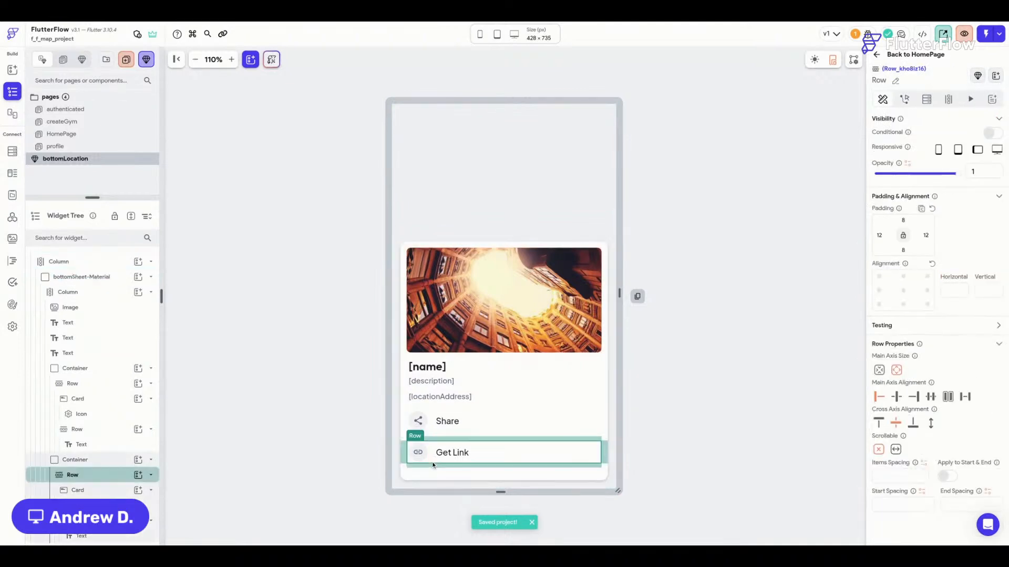
pyautogui.press('Delete')
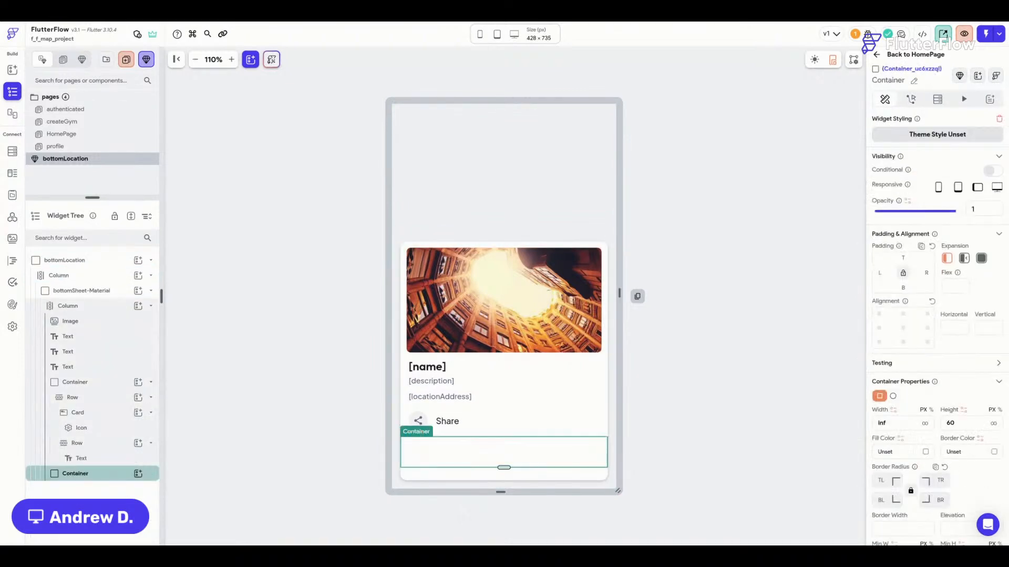
# Paste a copy of the address text into the empty container, centre it, unbind it, and set it to 'Close'.
pyautogui.click(461, 398)
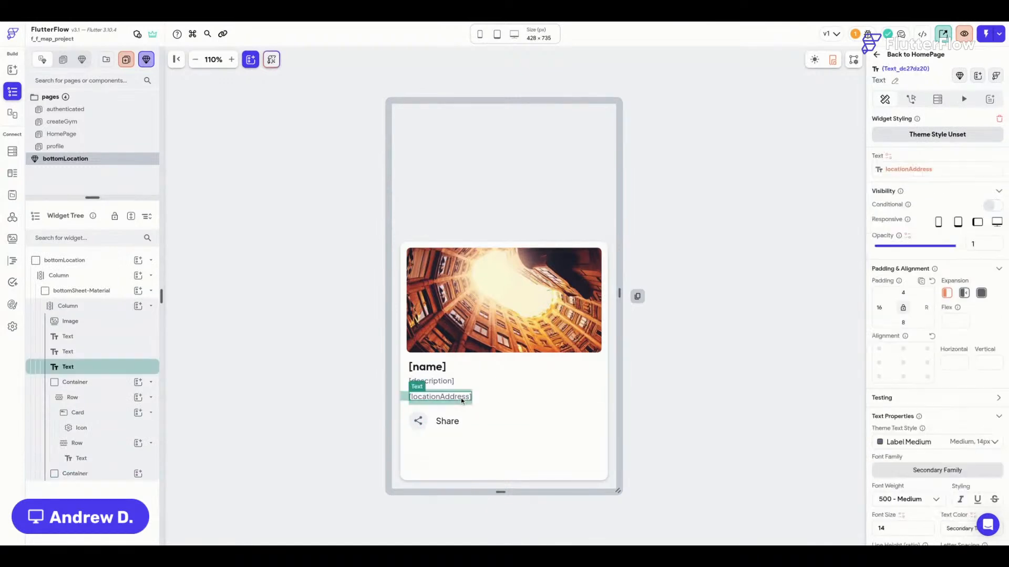
pyautogui.hotkey('ctrl', 'c')
pyautogui.click(519, 456)
pyautogui.hotkey('ctrl', 'v')
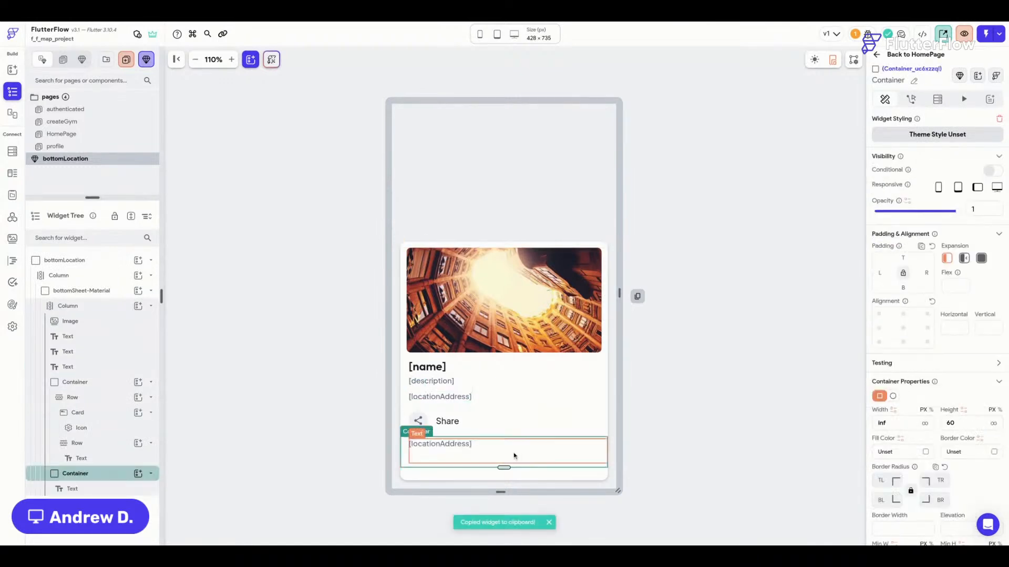
pyautogui.click(458, 448)
pyautogui.click(903, 363)
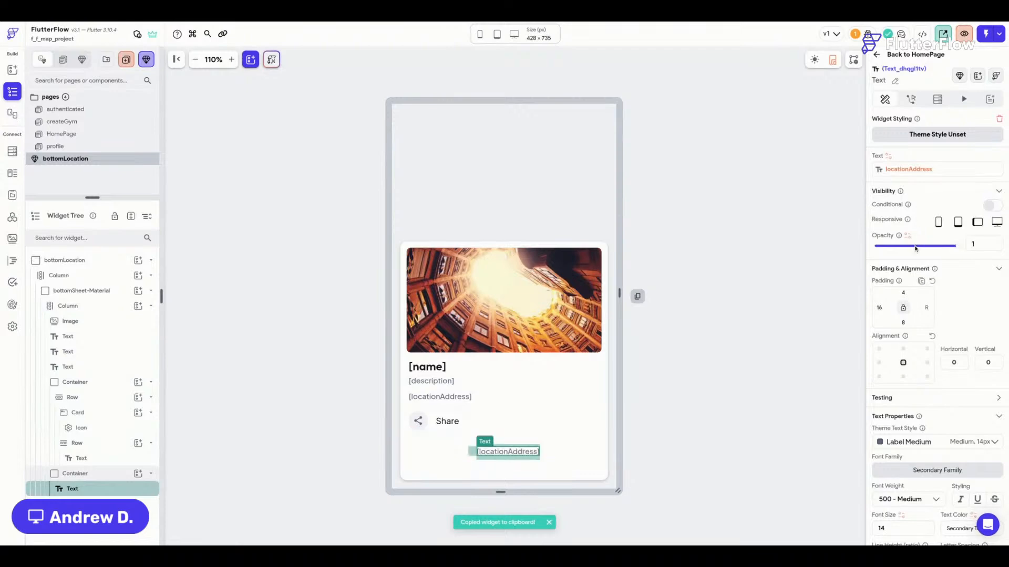
pyautogui.click(901, 172)
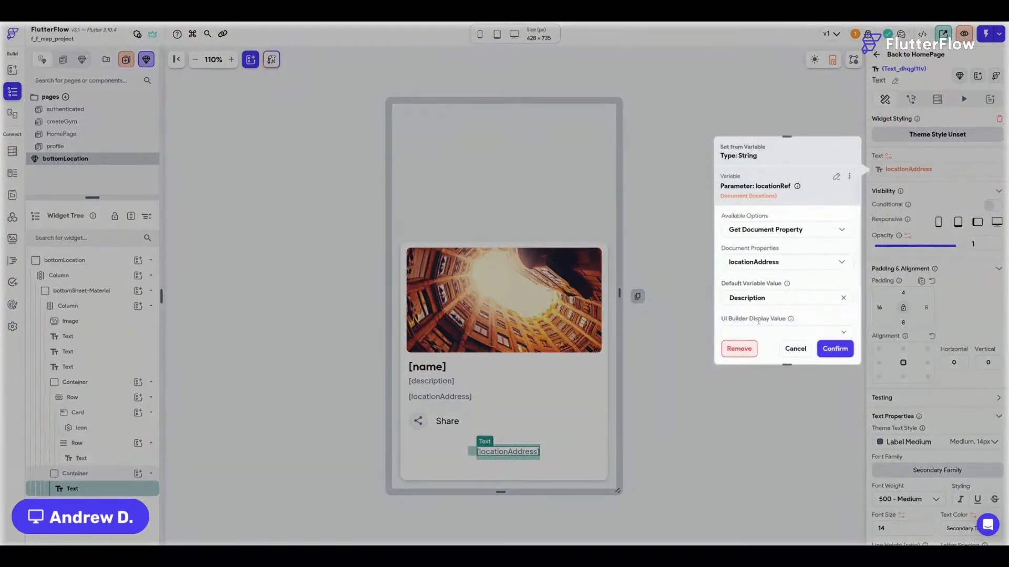
pyautogui.click(738, 349)
pyautogui.tripleClick(960, 165)
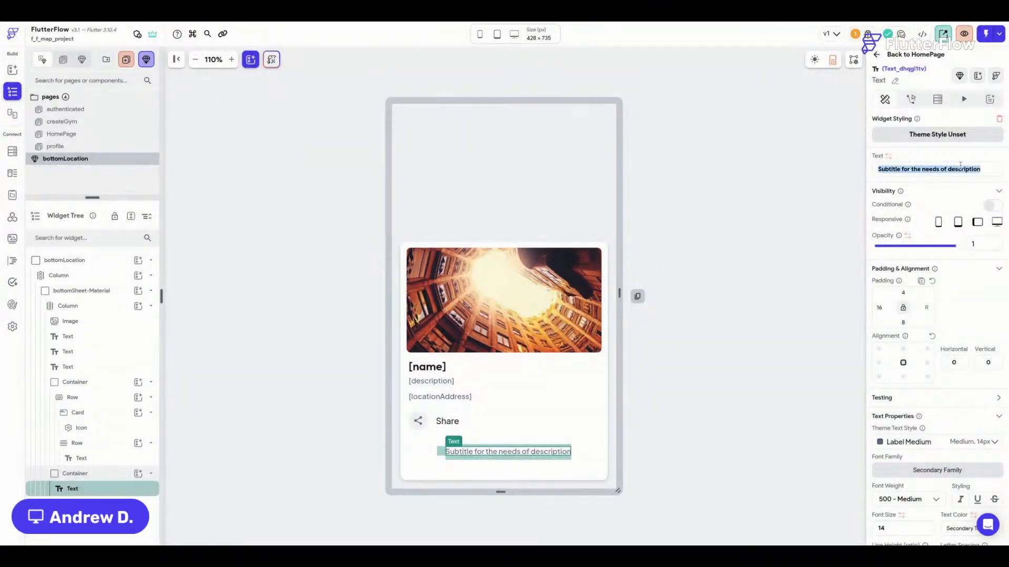
pyautogui.write('Close')
pyautogui.click(552, 456)
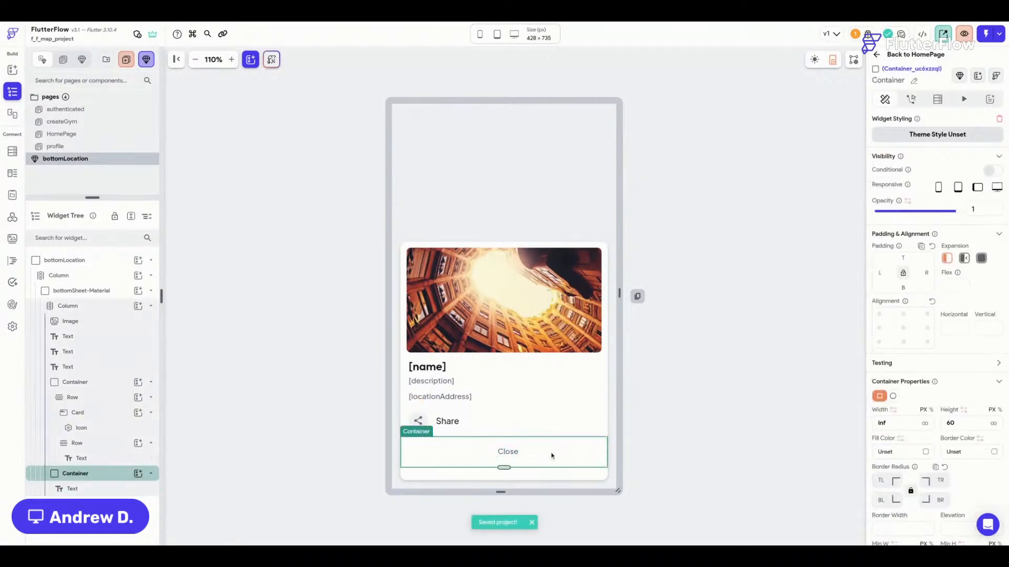
# Give the Close container a Bottom Sheet Dismiss tap action, then select the bottomLocation component root.
pyautogui.click(911, 100)
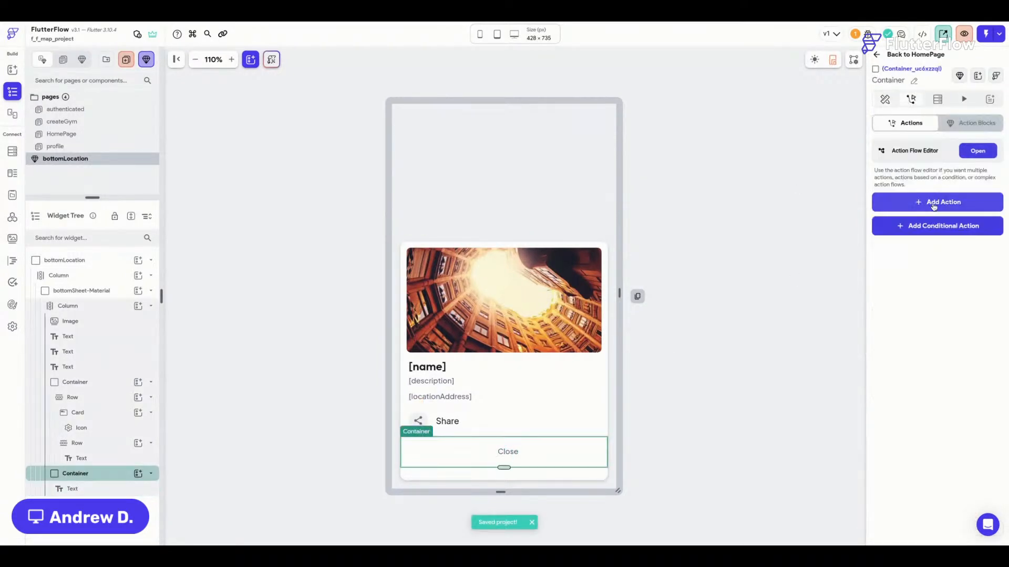
pyautogui.click(909, 201)
pyautogui.write('dimis')
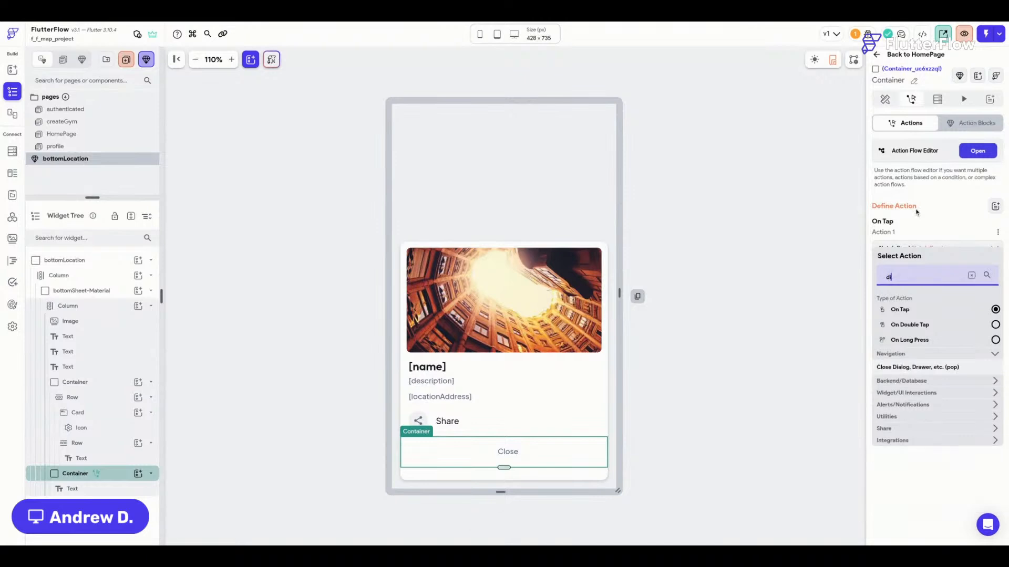
pyautogui.press('BackSpace')
pyautogui.press('BackSpace')
pyautogui.press('BackSpace')
pyautogui.write('sm')
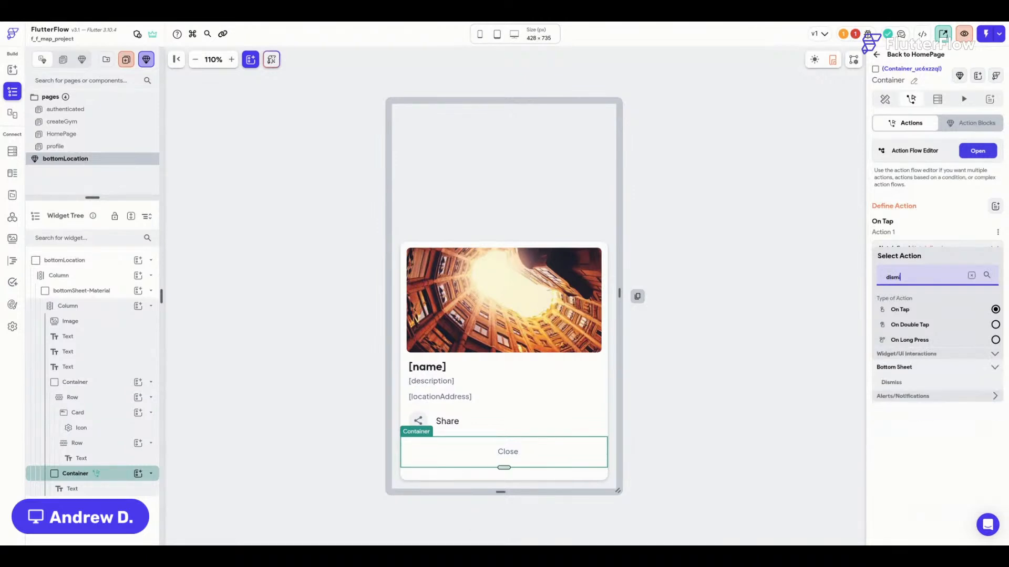
pyautogui.write('i')
pyautogui.click(899, 383)
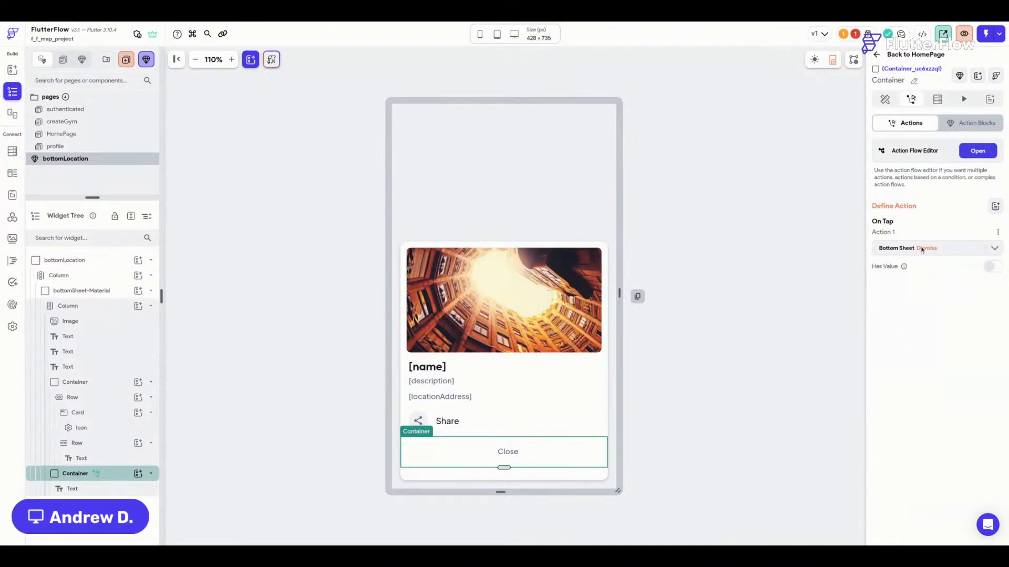
pyautogui.click(507, 452)
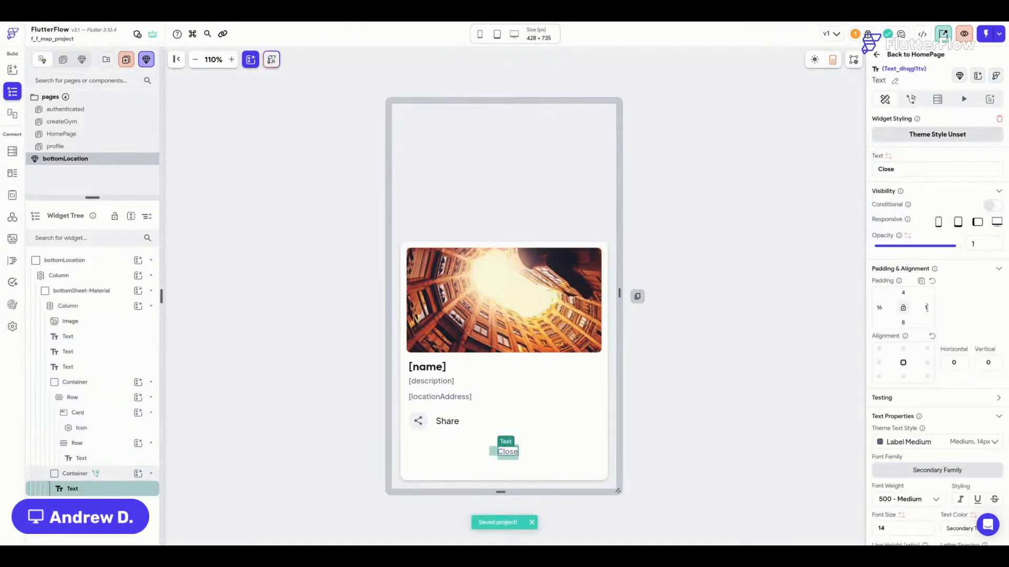
pyautogui.click(718, 302)
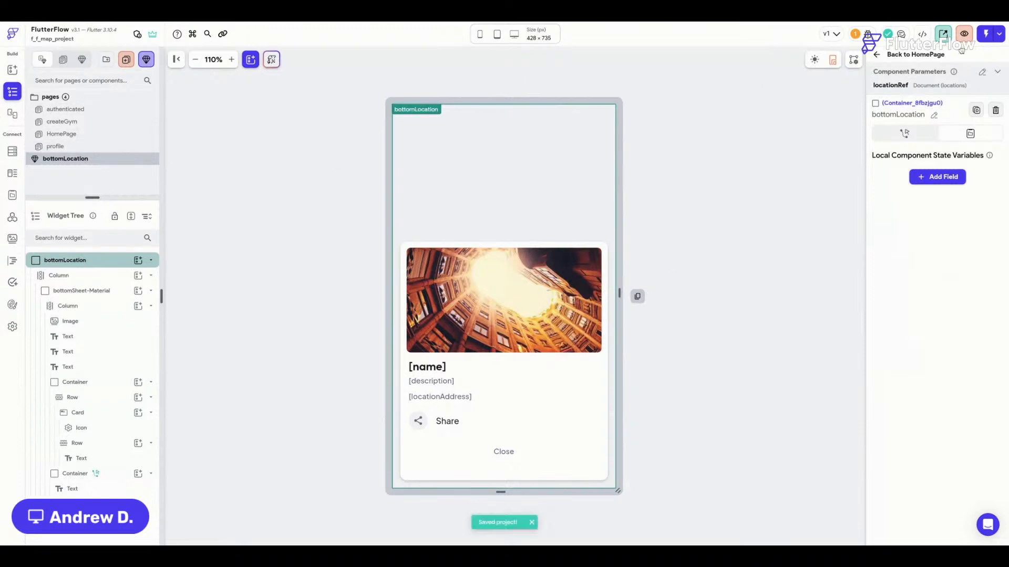
# On the HomePage GoogleMap, add a Bottom Sheet Show action.
pyautogui.click(905, 56)
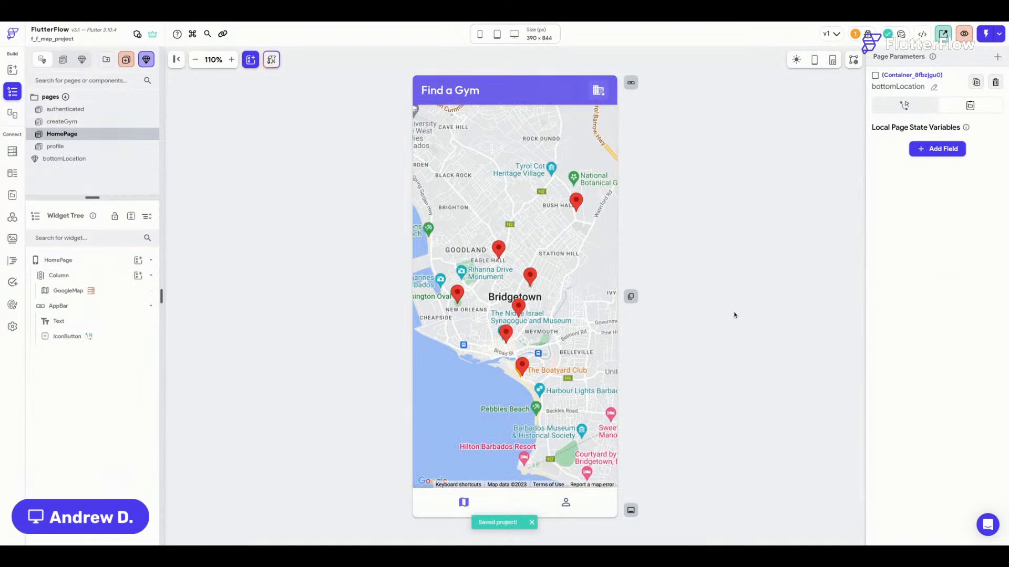
pyautogui.click(530, 269)
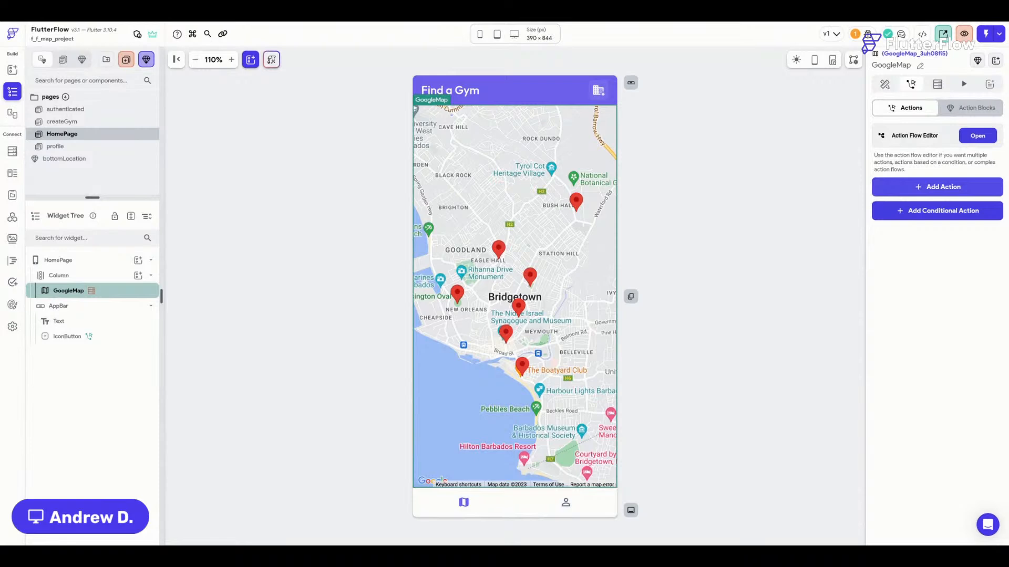
pyautogui.click(943, 187)
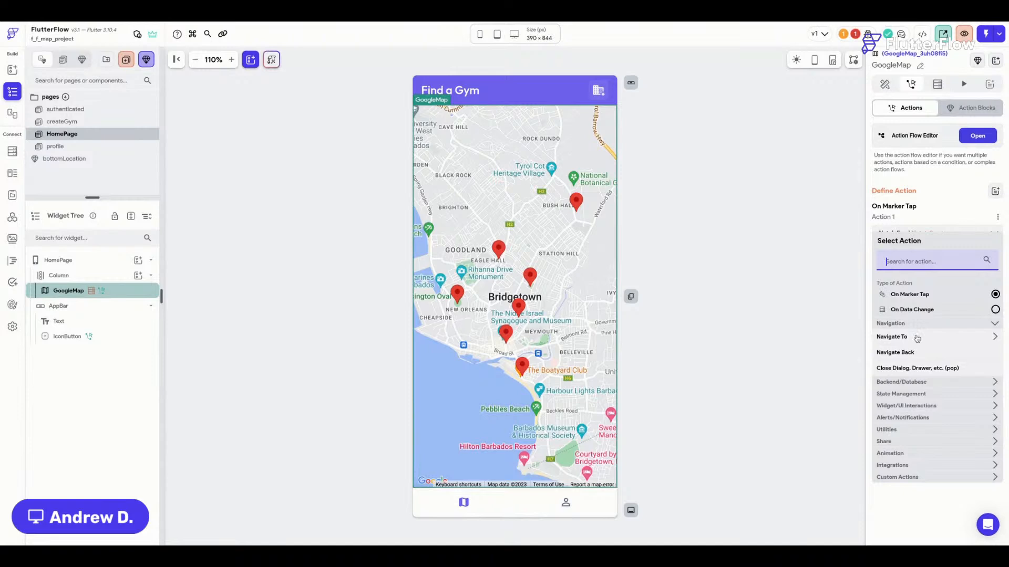
pyautogui.write('bottom')
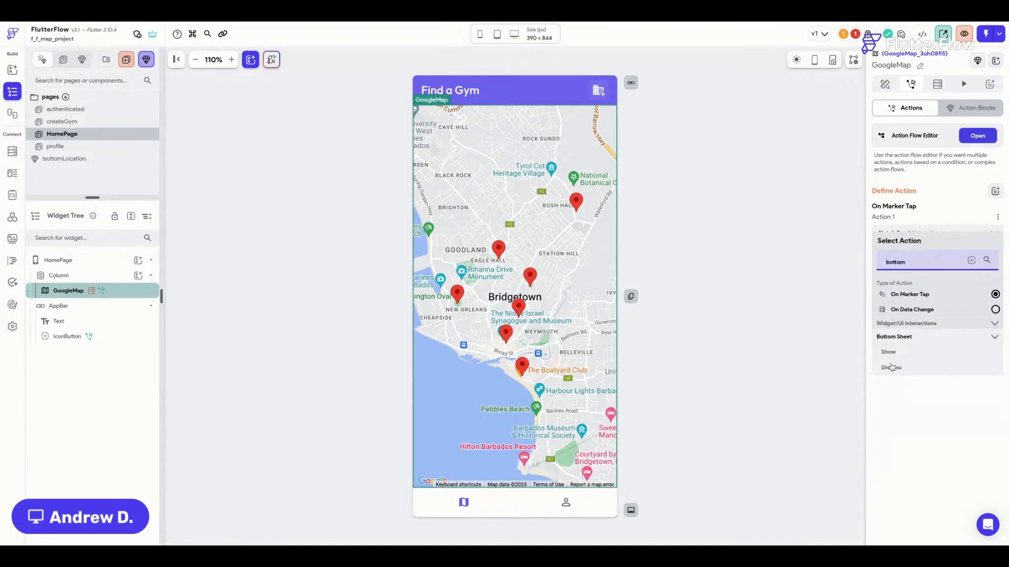
pyautogui.click(889, 352)
# Show the bottomLocation component in the sheet with an Accent 4 background.
pyautogui.click(935, 267)
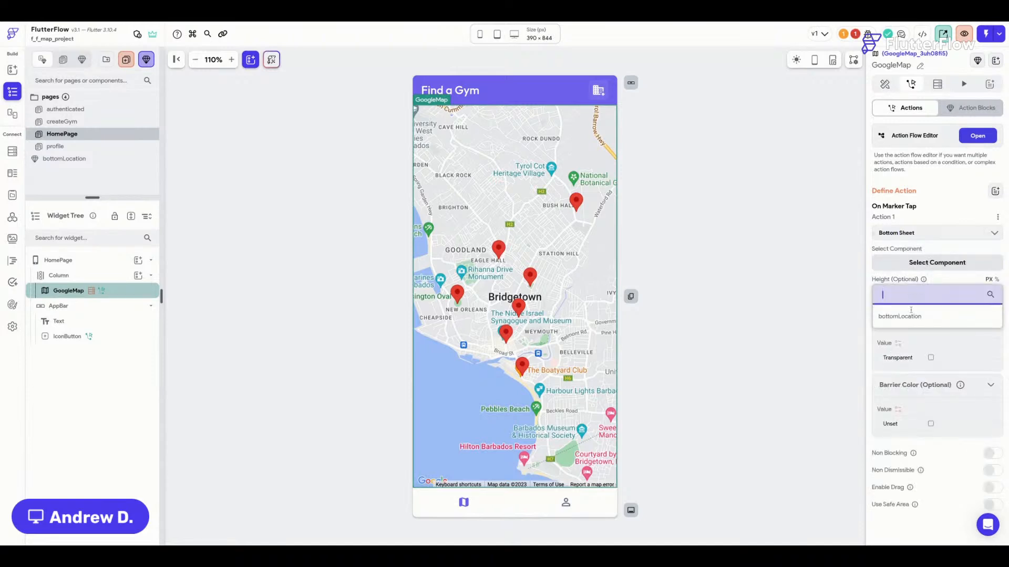
pyautogui.click(931, 317)
pyautogui.scroll(-1, 930, 324)
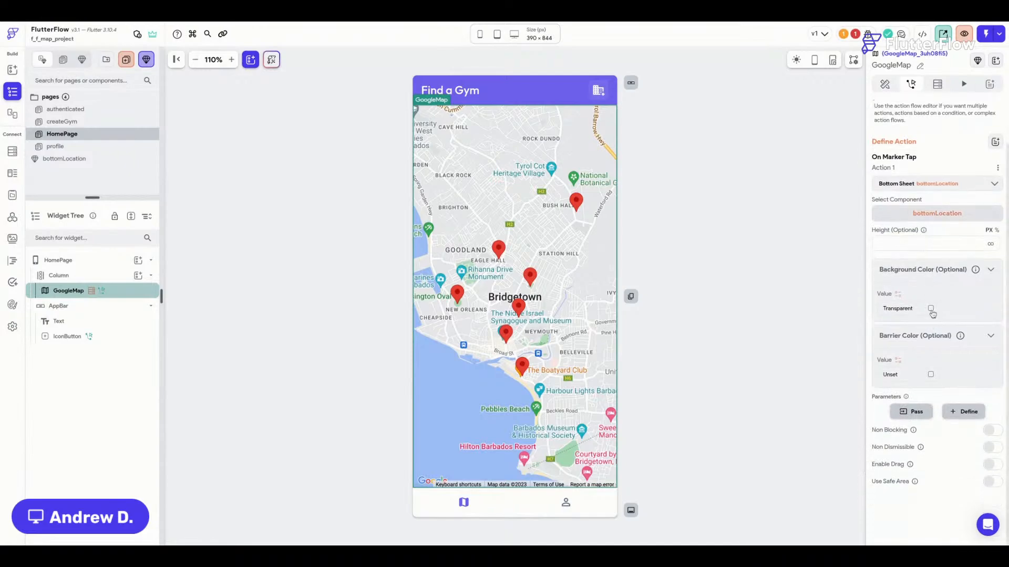
pyautogui.click(931, 309)
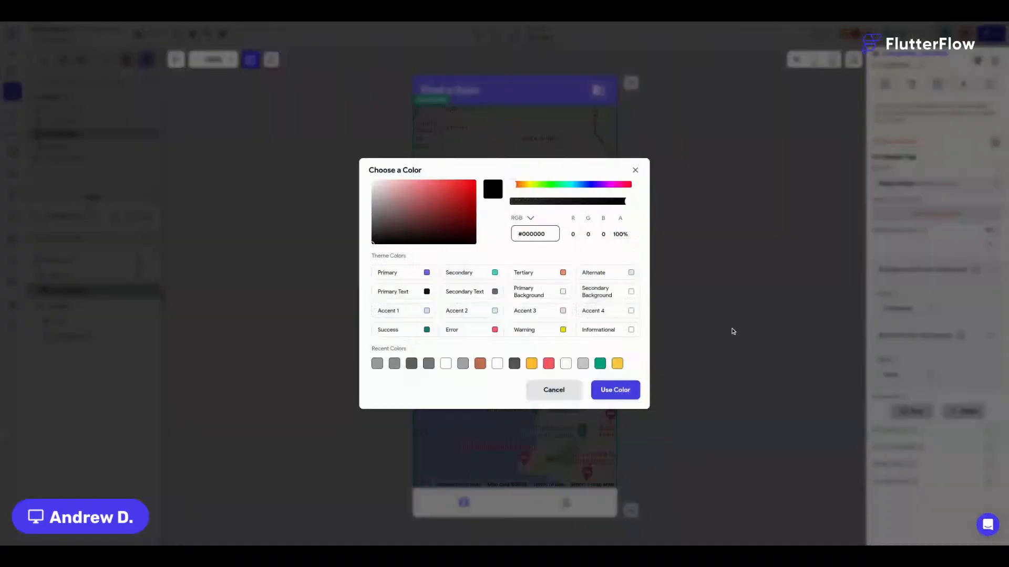
pyautogui.click(633, 313)
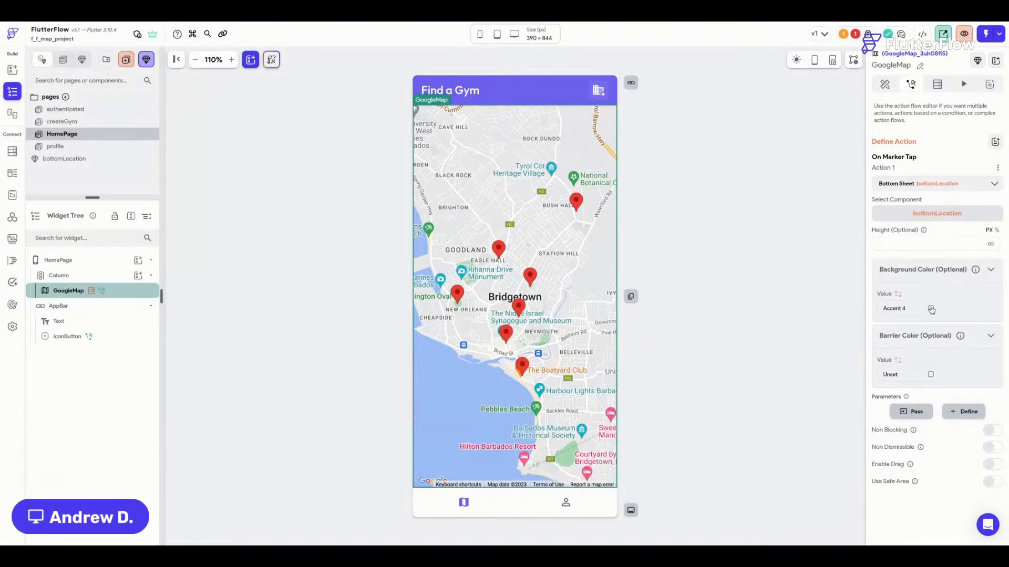
# Pass the tapped Marker Document as locationRef and make the sheet draggable.
pyautogui.click(913, 411)
pyautogui.scroll(-1, 924, 368)
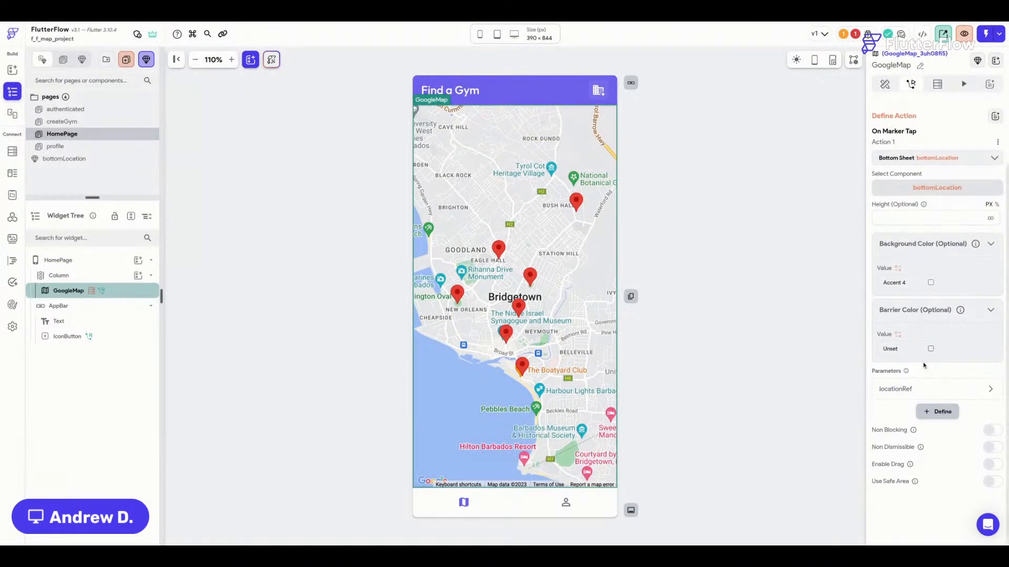
pyautogui.click(914, 390)
pyautogui.scroll(-3, 906, 400)
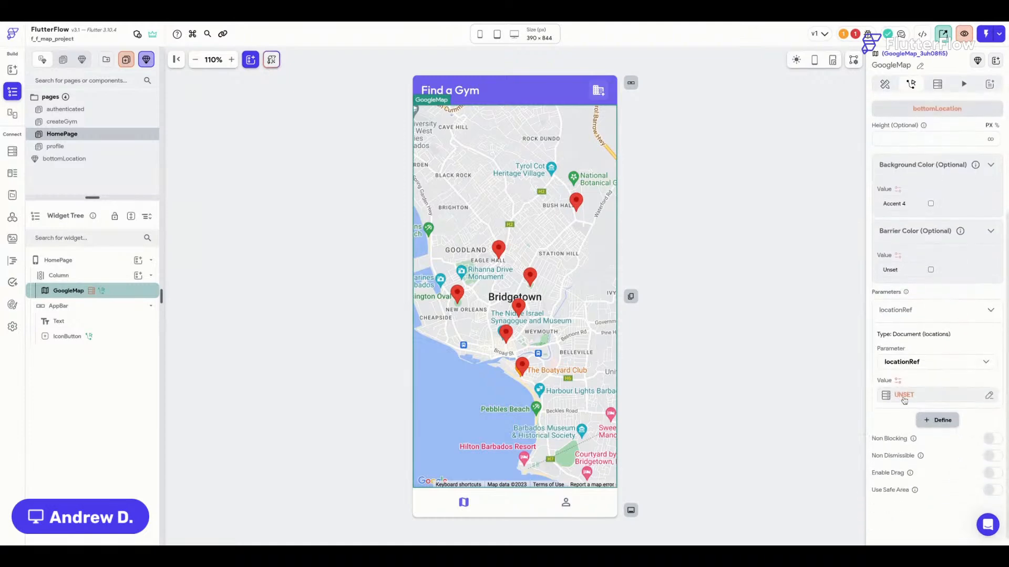
pyautogui.click(904, 395)
pyautogui.click(767, 407)
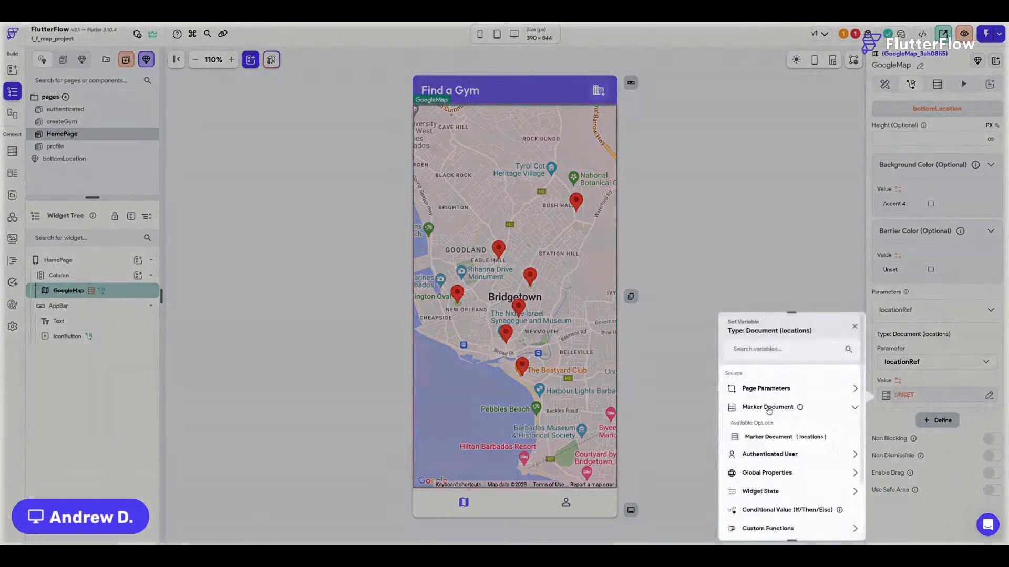
pyautogui.click(771, 438)
pyautogui.click(839, 524)
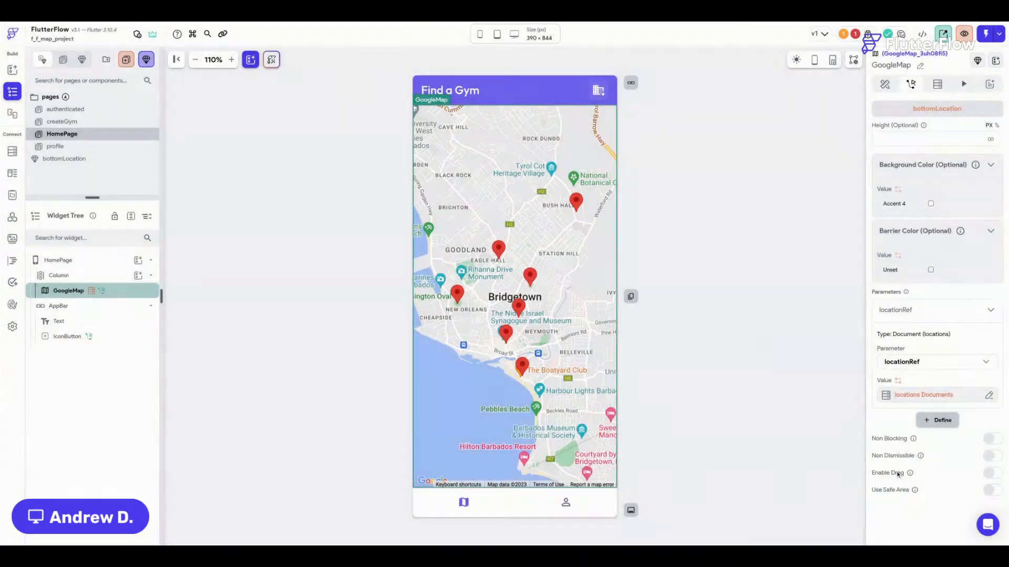
pyautogui.click(908, 311)
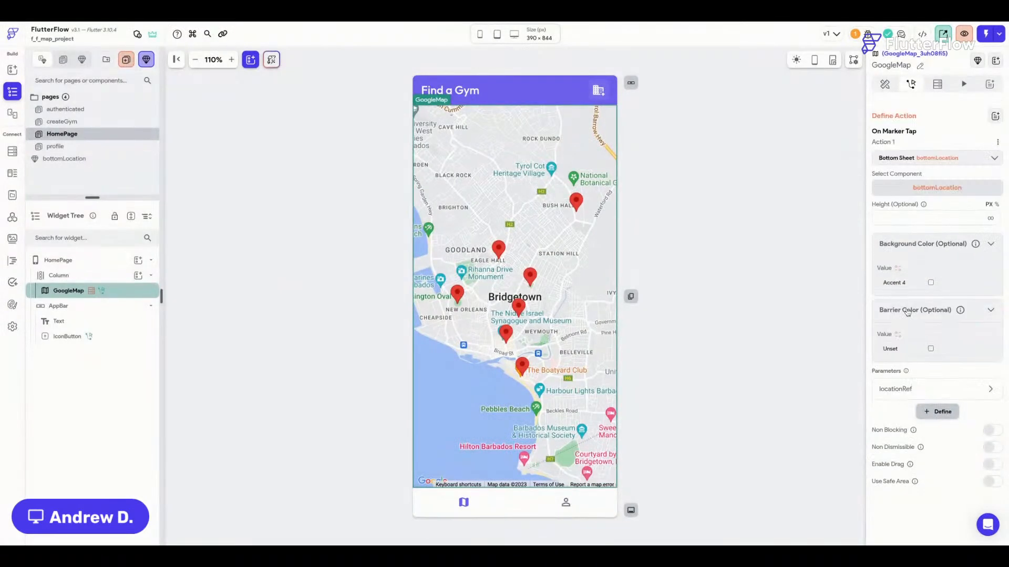
pyautogui.click(995, 466)
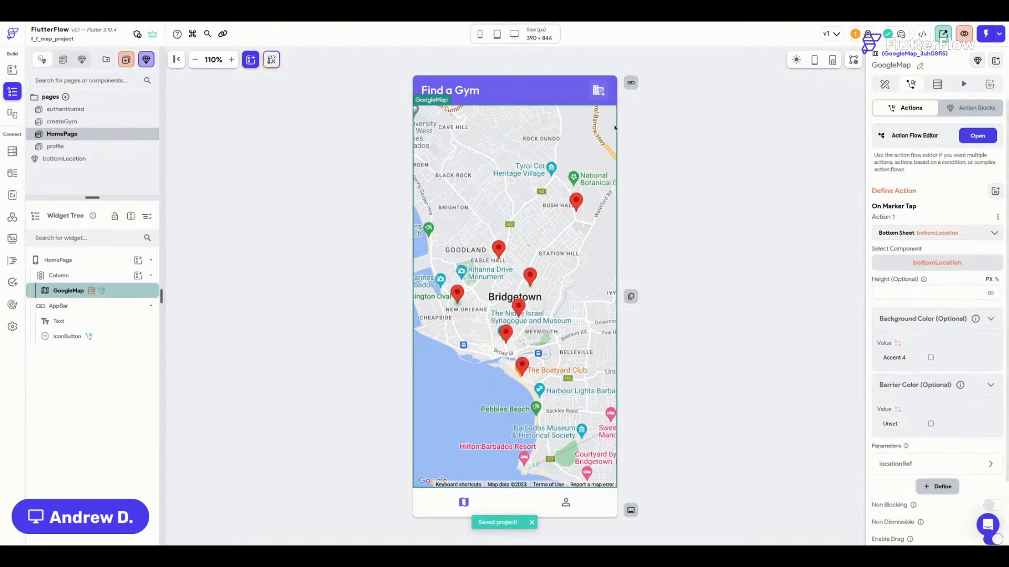
pyautogui.click(333, 125)
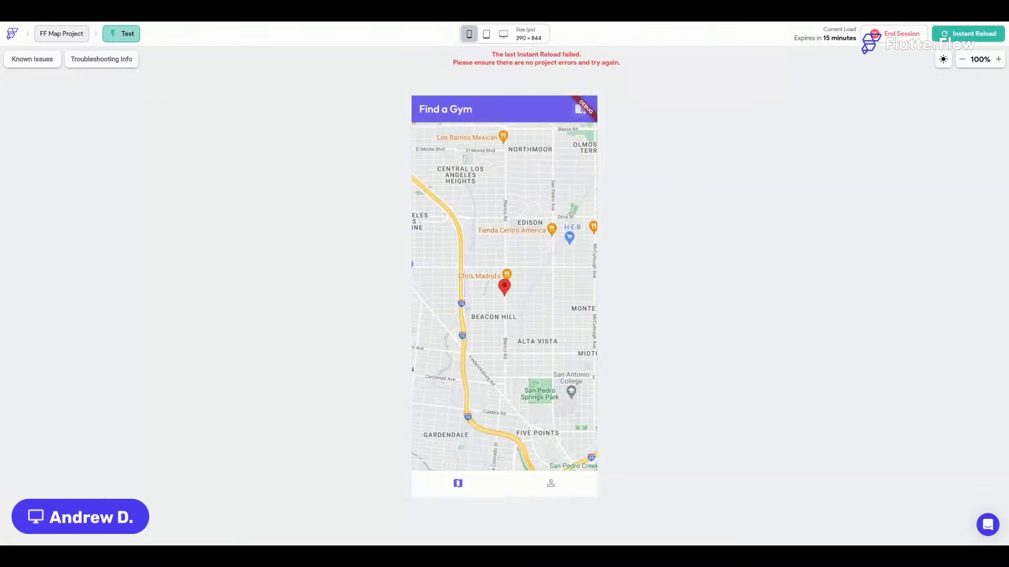
# Reload the test app, bring both San Antonio markers into view, and open then close the Livestream Demo Site sheet.
pyautogui.click(963, 37)
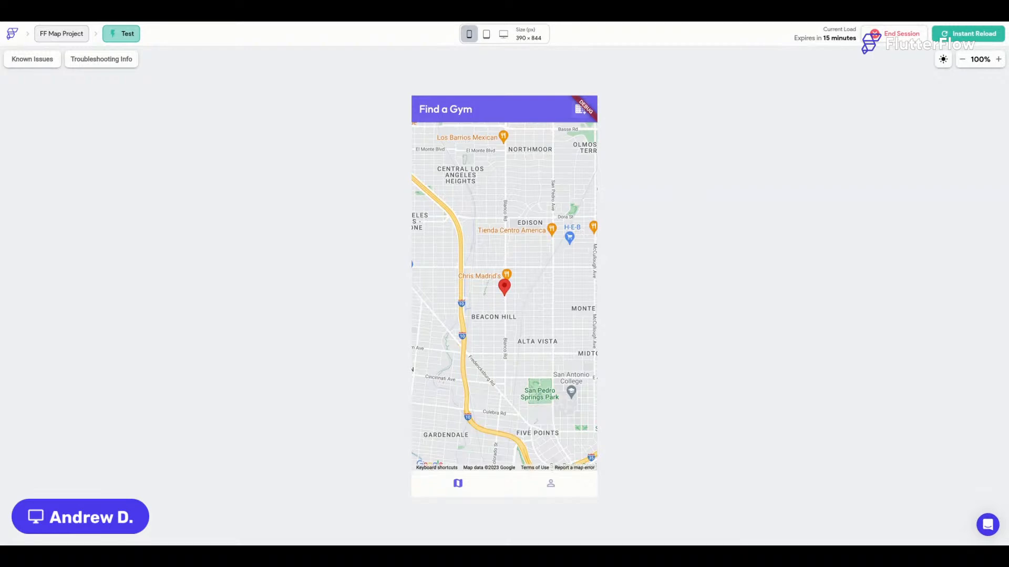
pyautogui.moveTo(524, 219); pyautogui.dragTo(563, 218)
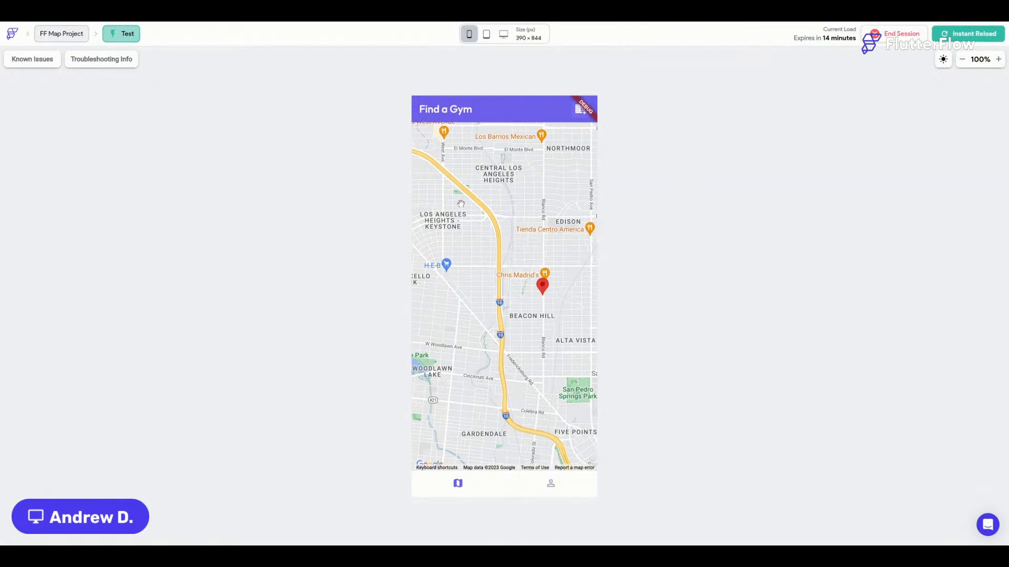
pyautogui.moveTo(461, 204); pyautogui.dragTo(509, 208)
pyautogui.scroll(-2, 516, 210)
pyautogui.moveTo(556, 269); pyautogui.dragTo(475, 262)
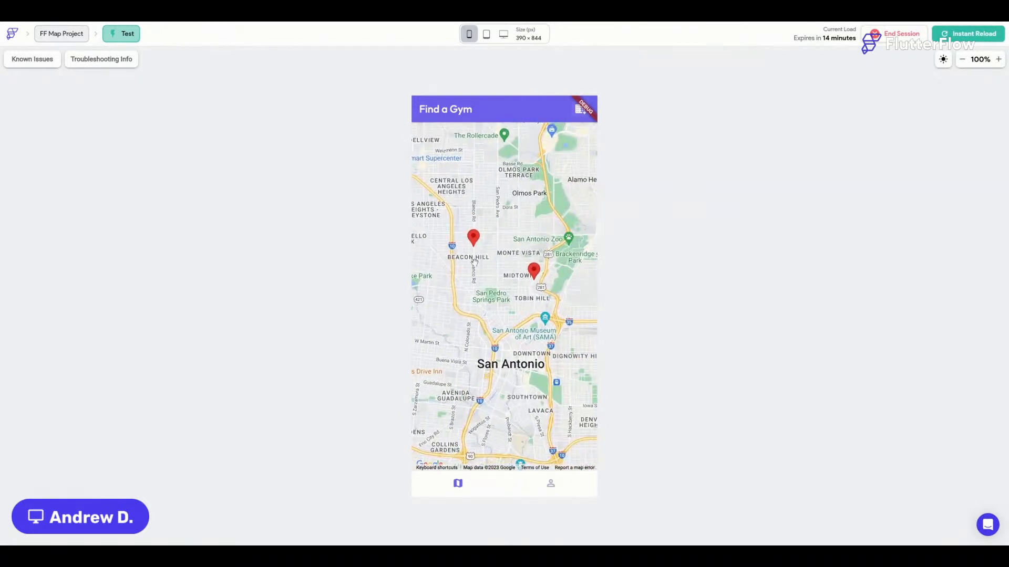
pyautogui.click(473, 241)
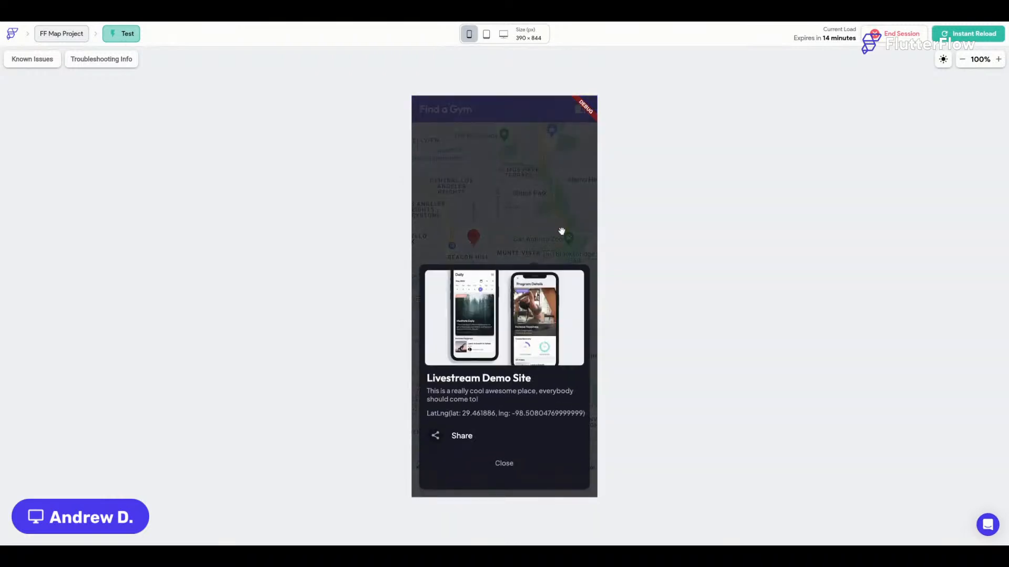
pyautogui.click(505, 466)
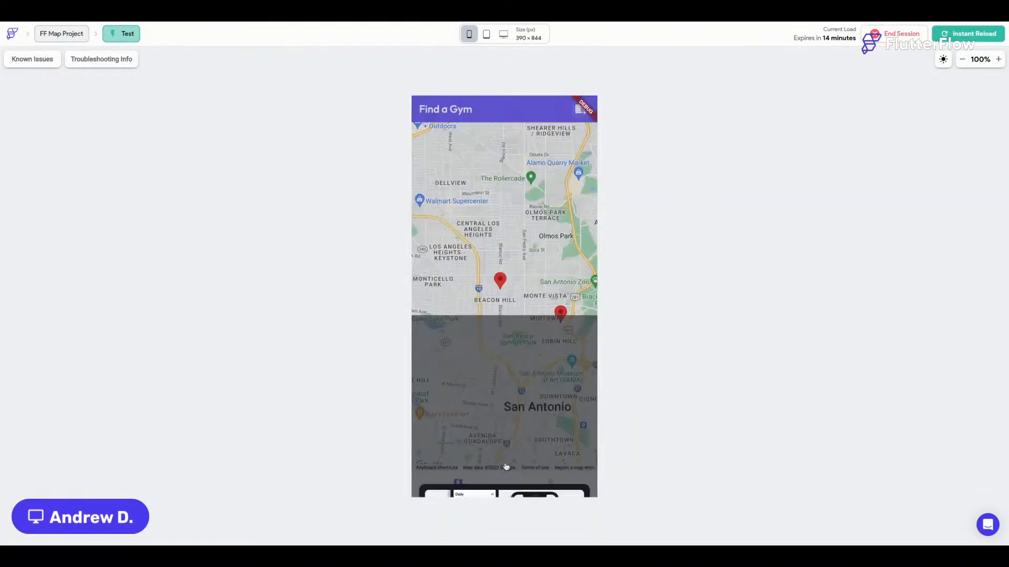
# Drag the This is awesome sheet closed, then test dragging and closing the Livestream Demo Site sheet.
pyautogui.click(567, 323)
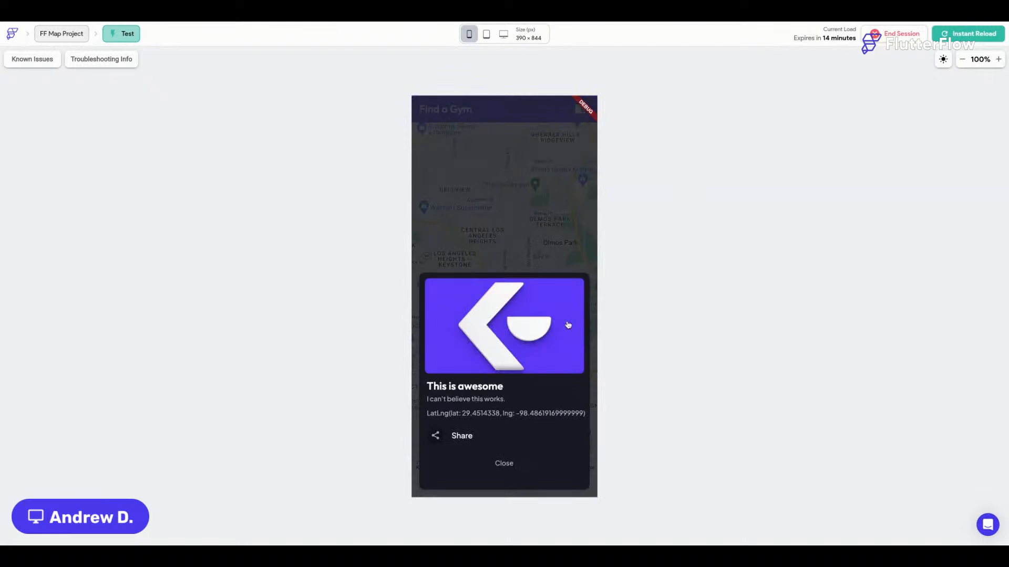
pyautogui.moveTo(541, 337); pyautogui.dragTo(542, 519)
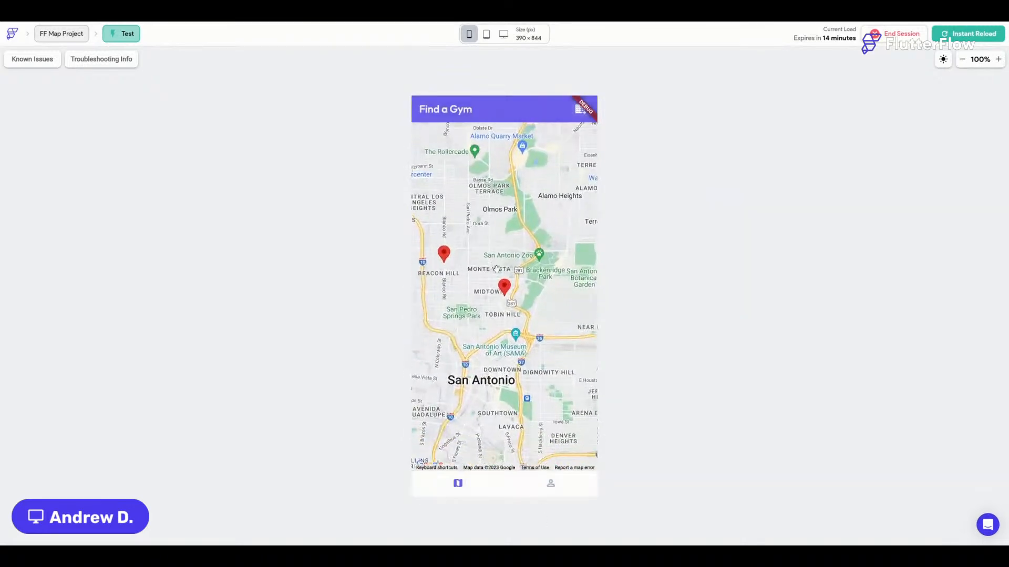
pyautogui.moveTo(472, 255); pyautogui.dragTo(541, 255)
pyautogui.click(514, 253)
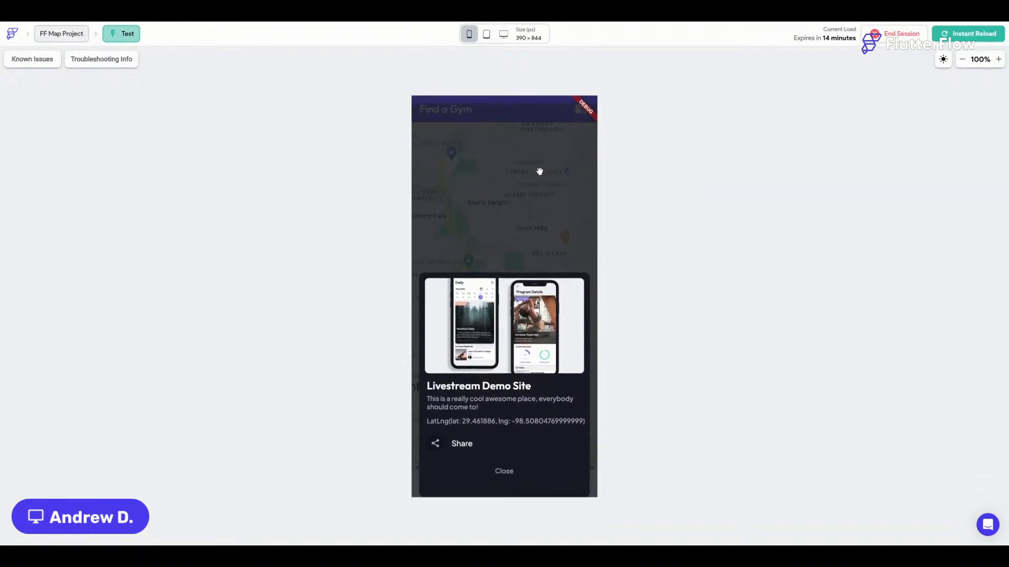
pyautogui.moveTo(540, 172); pyautogui.dragTo(613, 176)
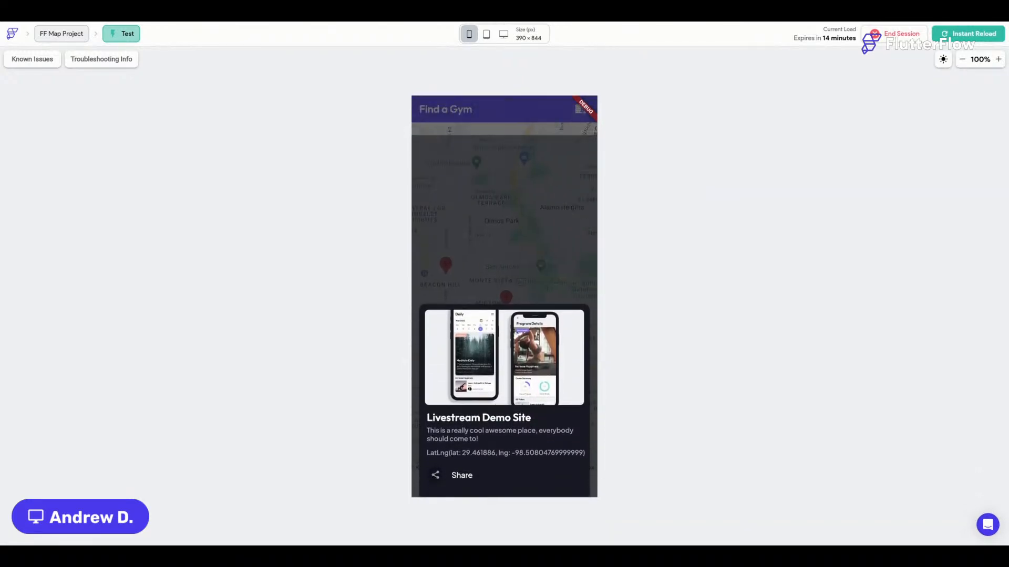
pyautogui.moveTo(505, 357); pyautogui.dragTo(495, 383)
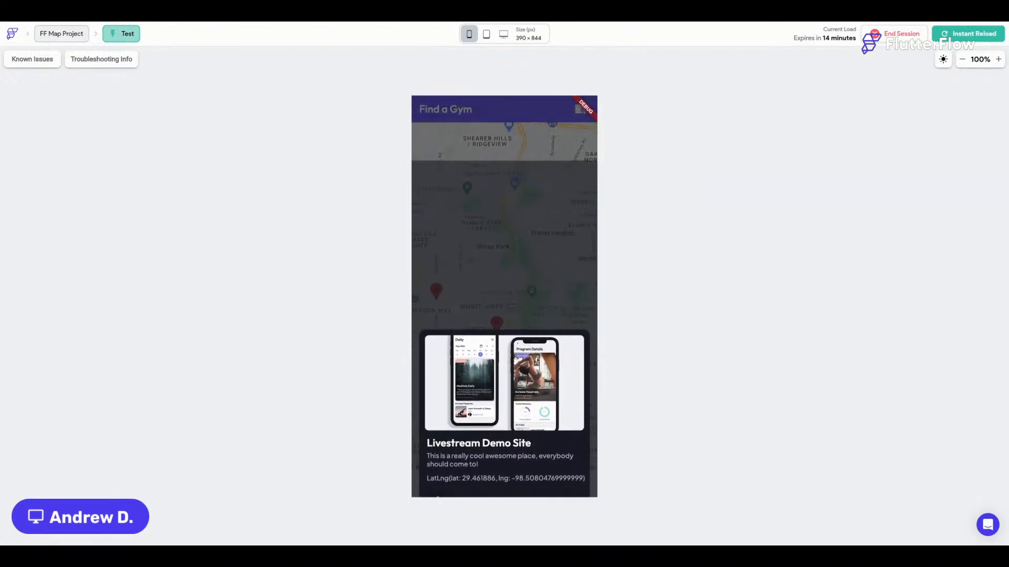
pyautogui.moveTo(469, 214); pyautogui.dragTo(443, 198)
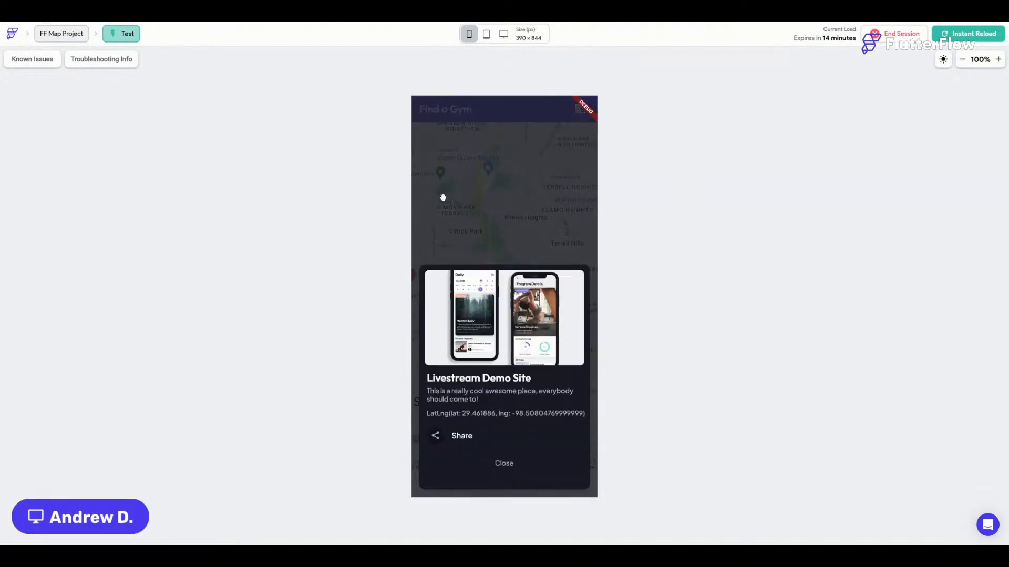
pyautogui.click(505, 465)
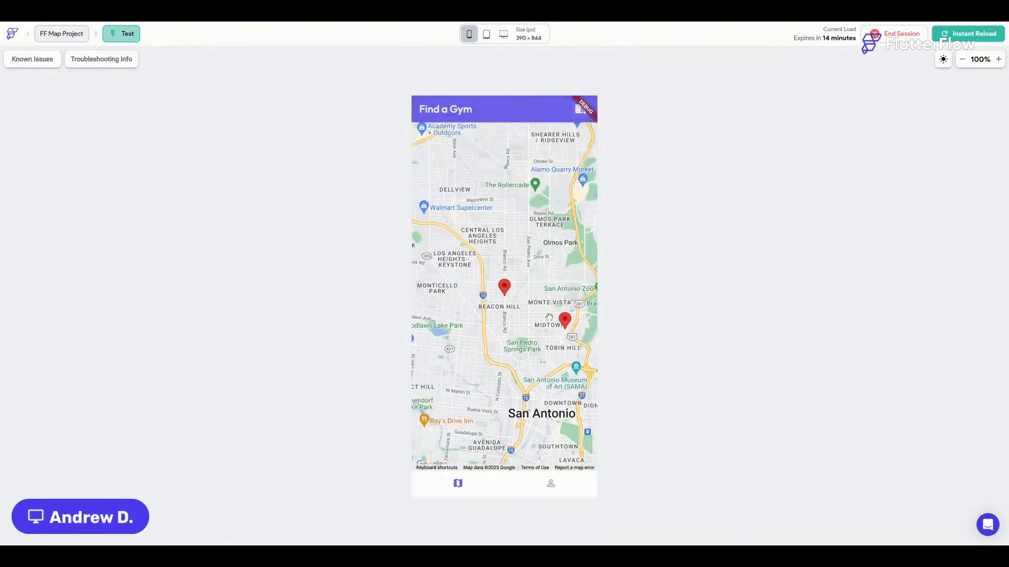
# Open and close the This is awesome sheet, then visit My Profile and return to the map.
pyautogui.moveTo(549, 317); pyautogui.dragTo(505, 290)
pyautogui.click(518, 292)
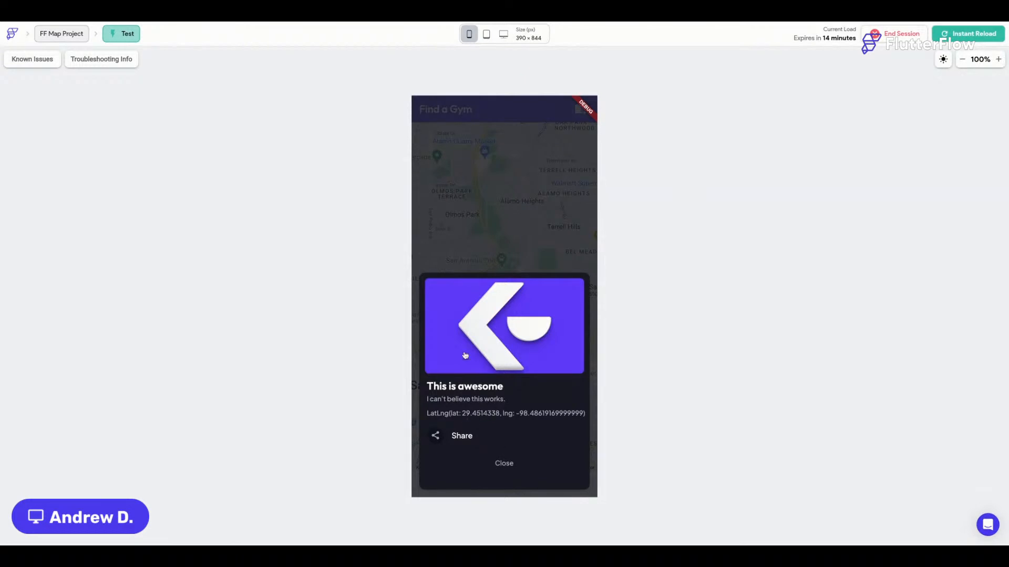
pyautogui.click(498, 463)
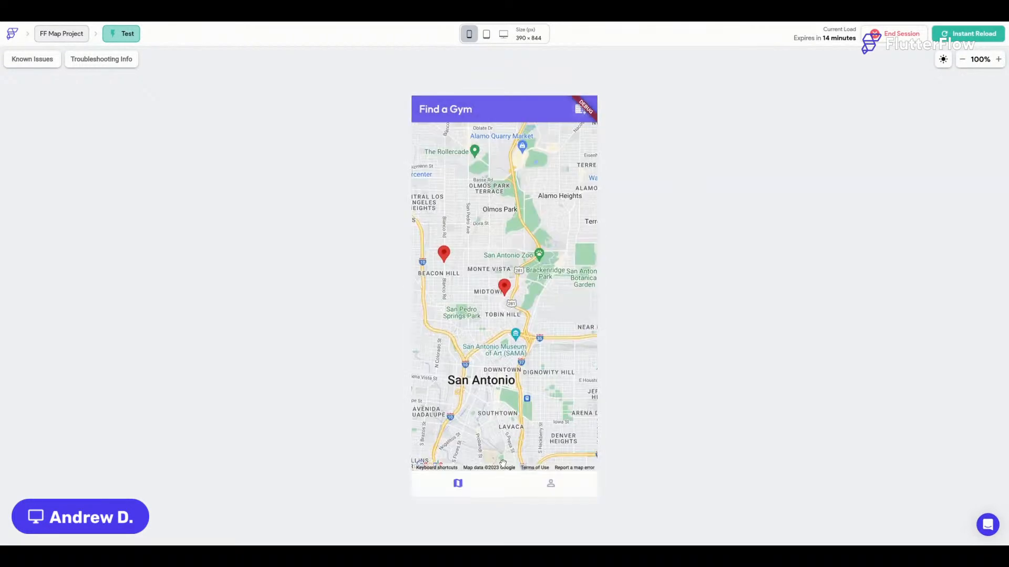
pyautogui.click(553, 486)
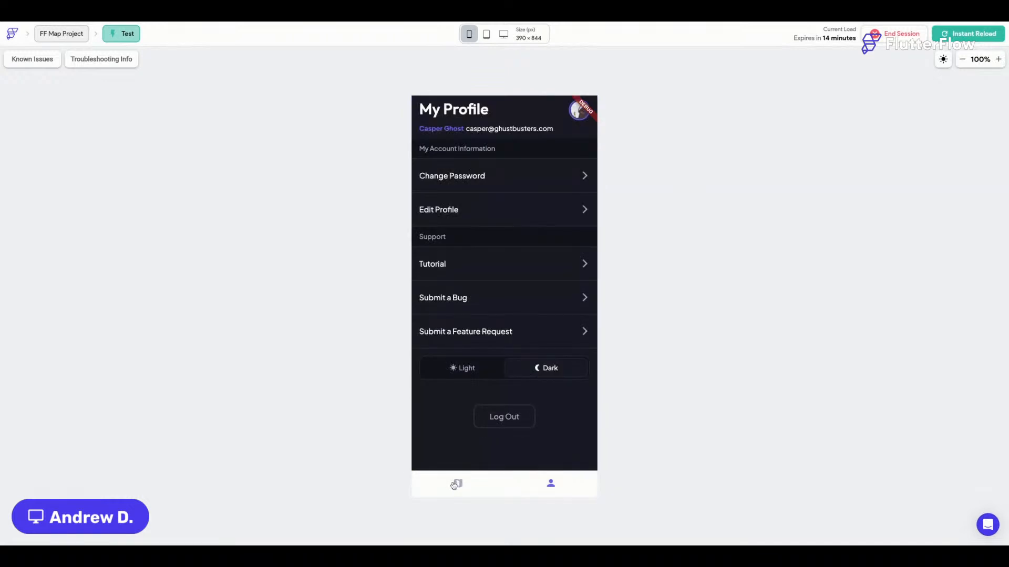
pyautogui.click(457, 483)
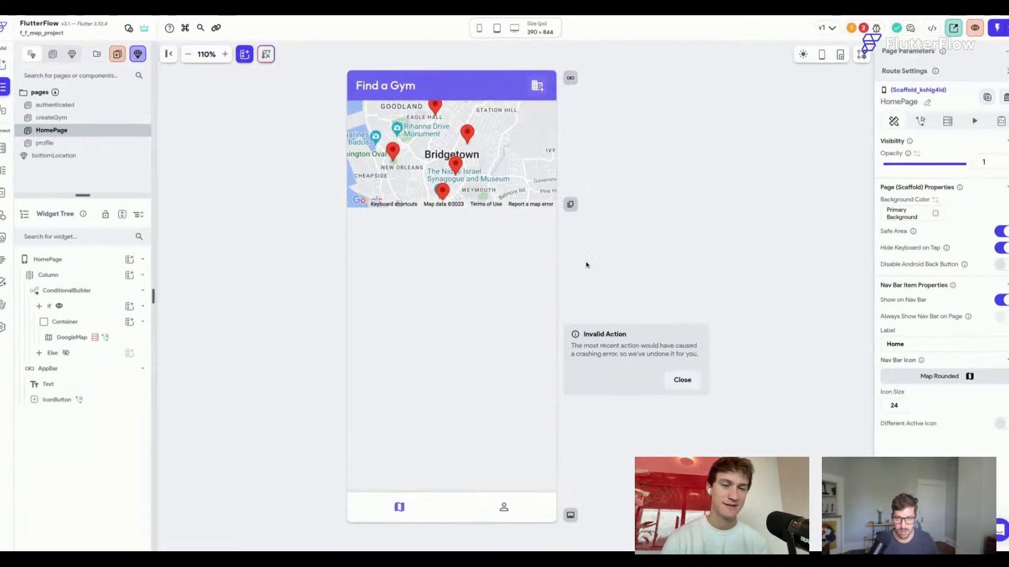
# Move the ConditionalBuilder up to replace the Column as HomePage's direct child.
pyautogui.click(682, 379)
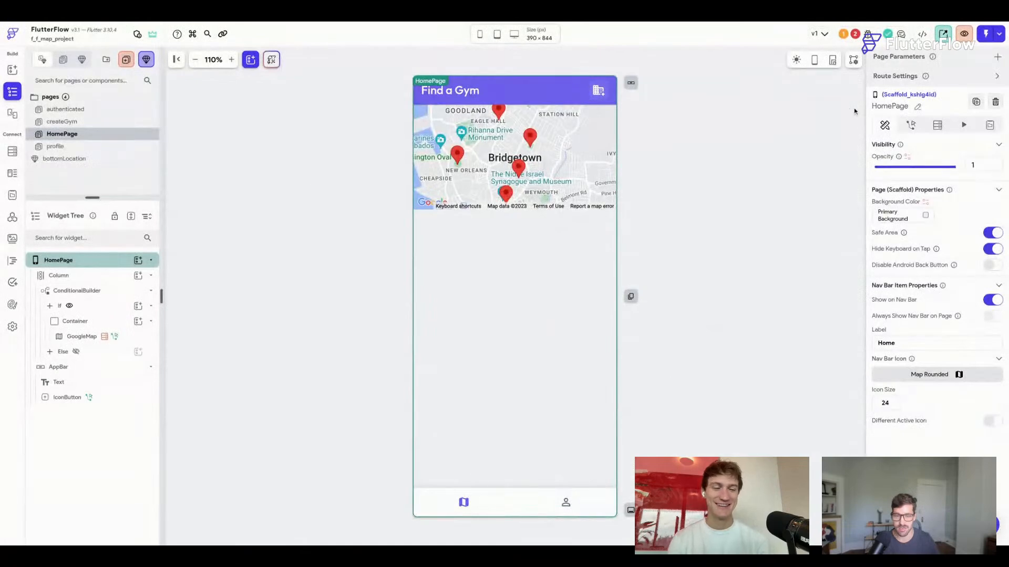
pyautogui.click(116, 292)
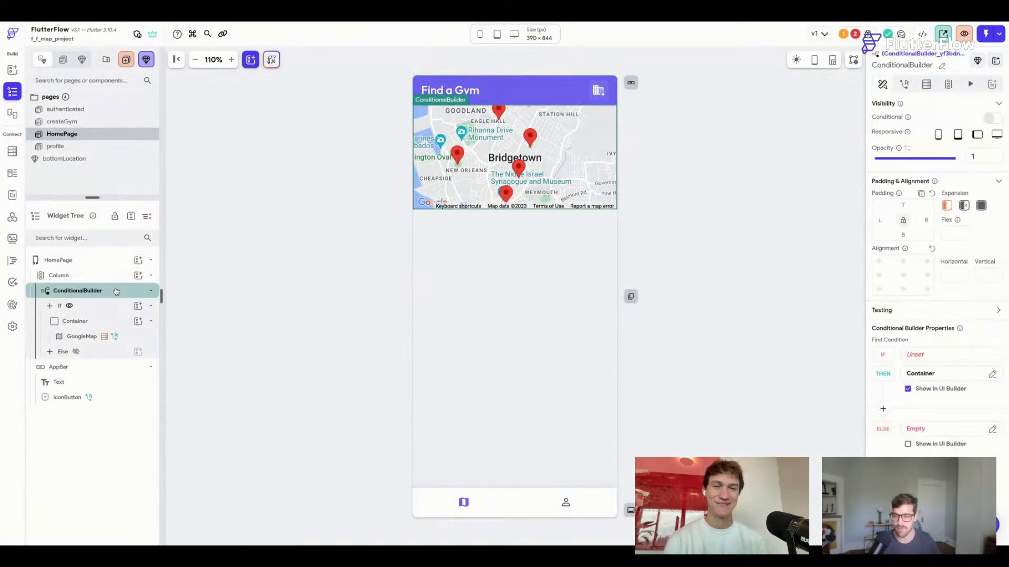
pyautogui.moveTo(116, 291); pyautogui.dragTo(99, 268)
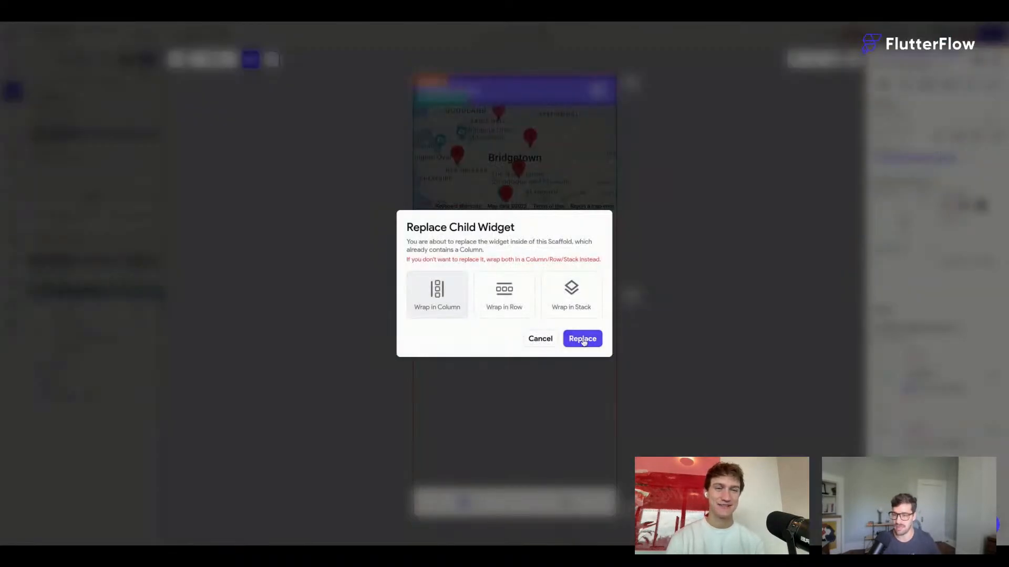
pyautogui.click(582, 339)
# Set the map's Container height to infinity and save the project.
pyautogui.click(84, 367)
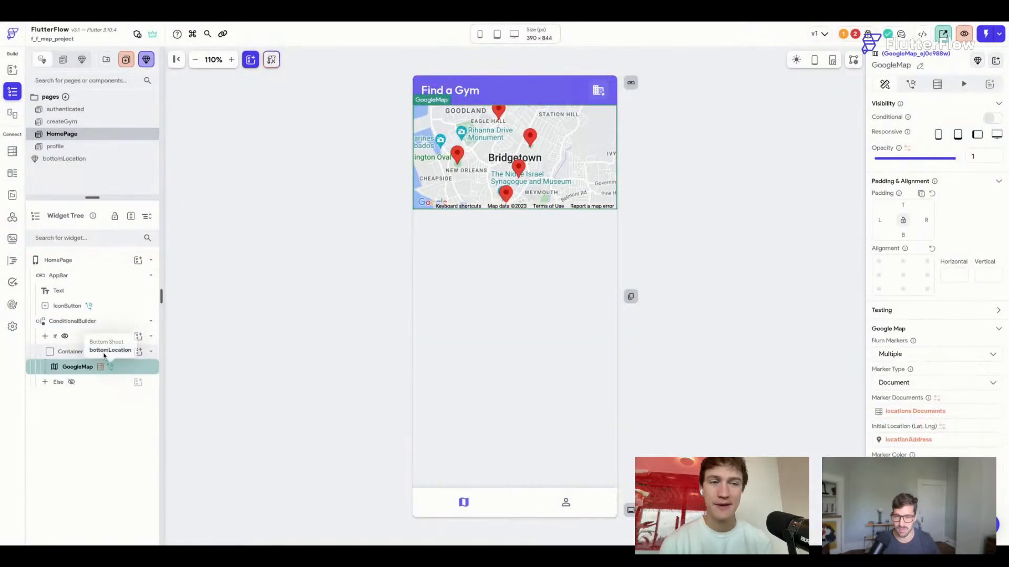
pyautogui.click(69, 353)
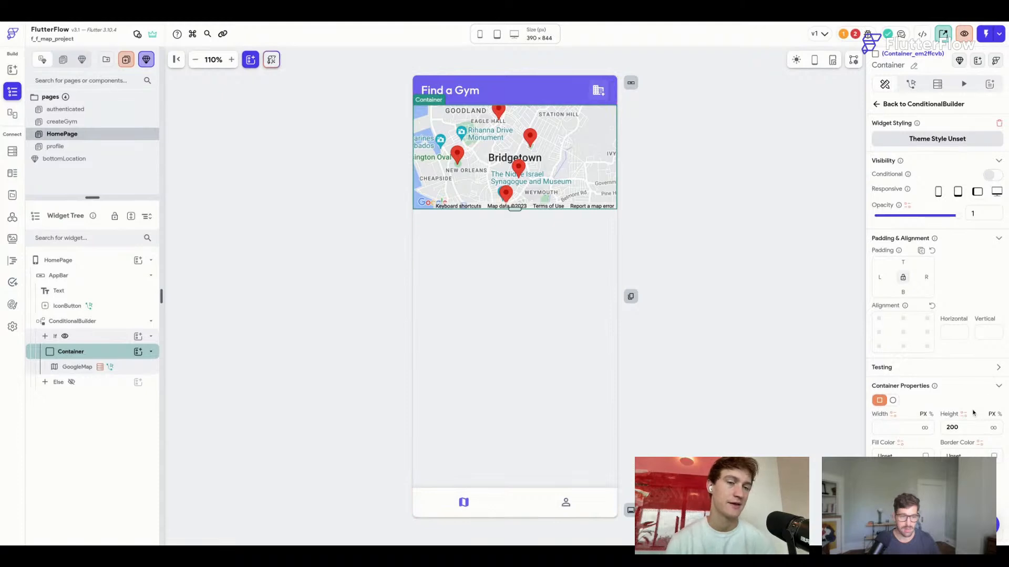
pyautogui.scroll(-2, 974, 413)
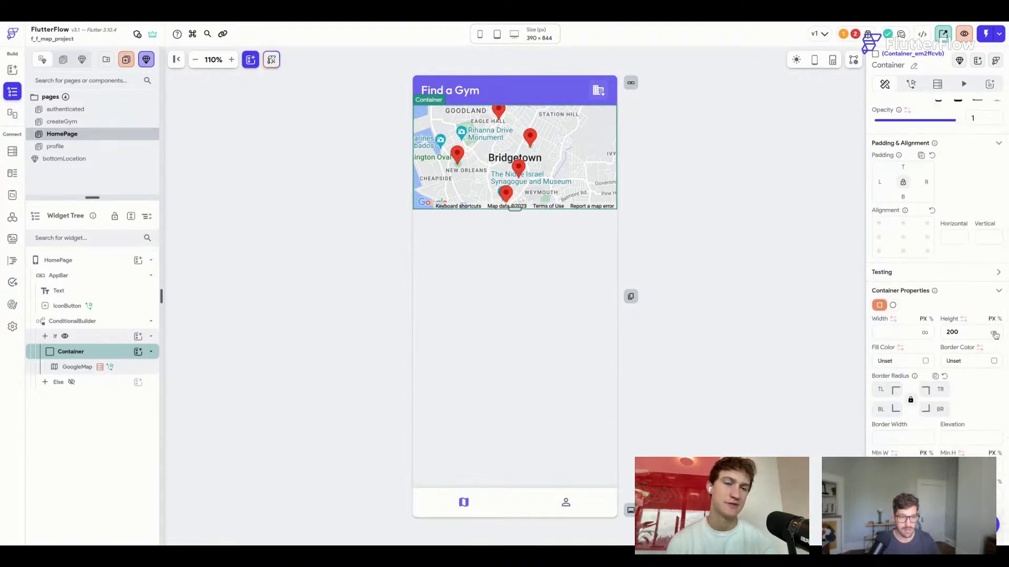
pyautogui.click(993, 333)
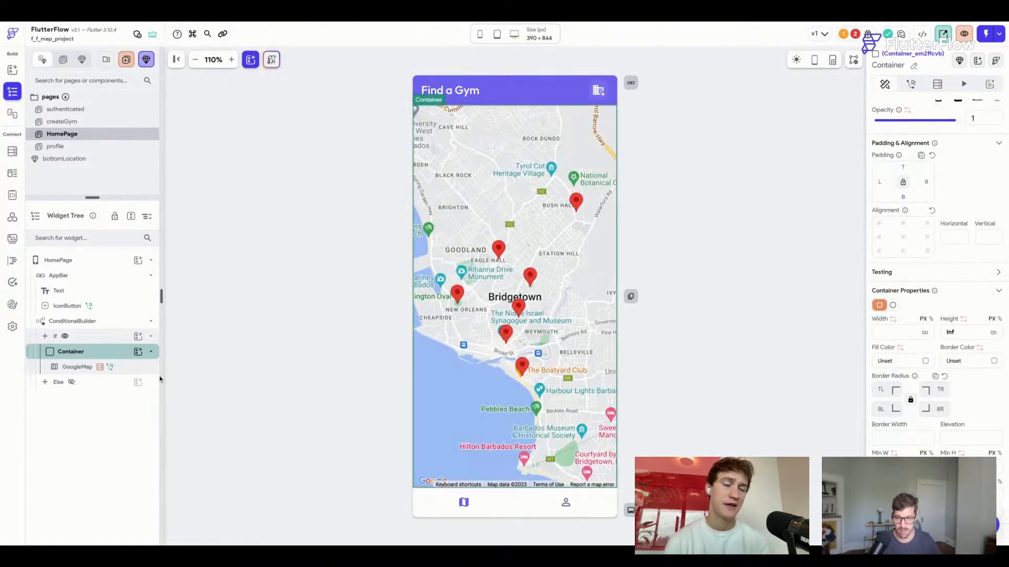
pyautogui.hotkey('ctrl', 's')
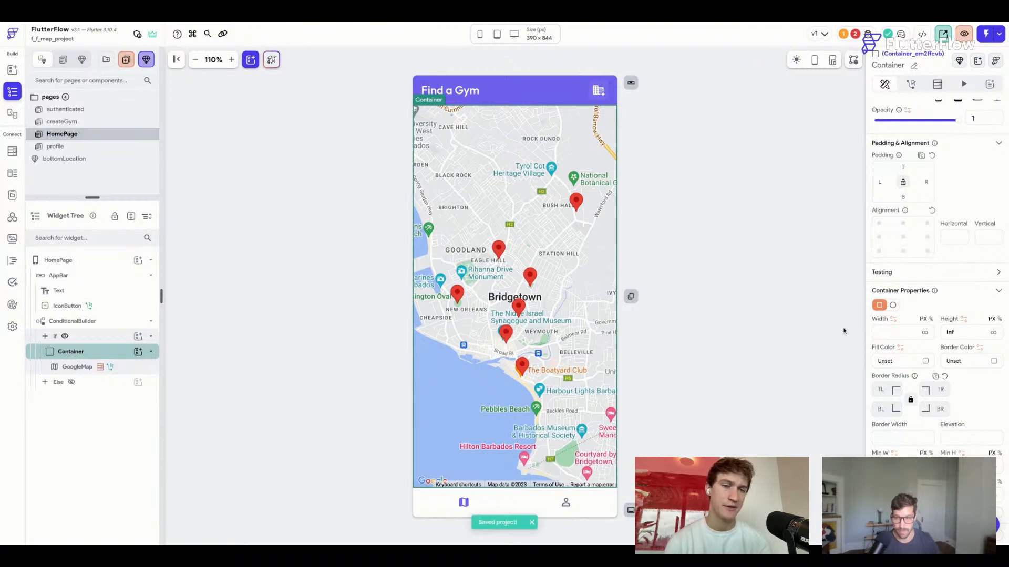
# Look at the ConditionalBuilder's If condition variable options without choosing one, then reselect HomePage.
pyautogui.click(739, 272)
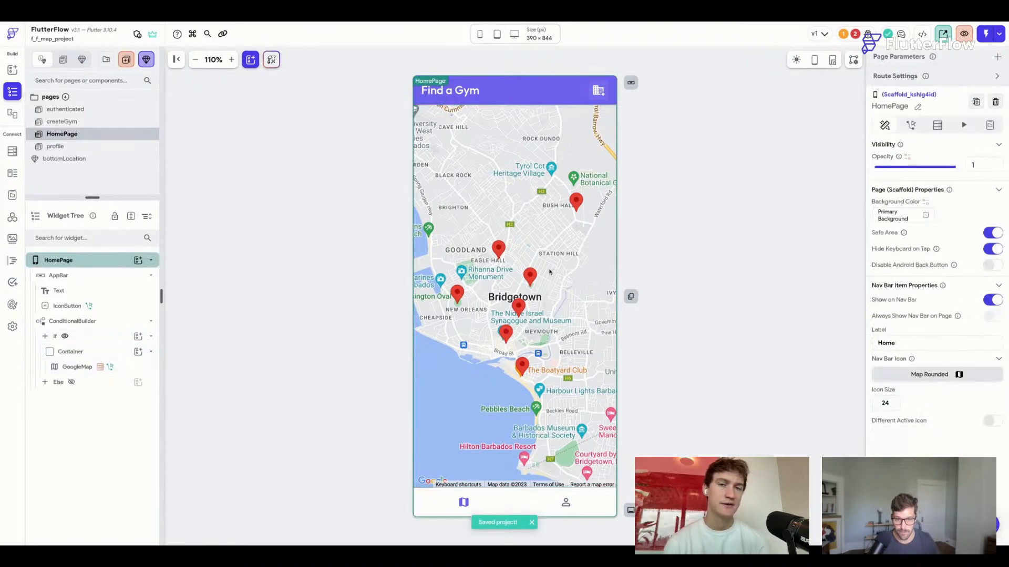
pyautogui.click(121, 327)
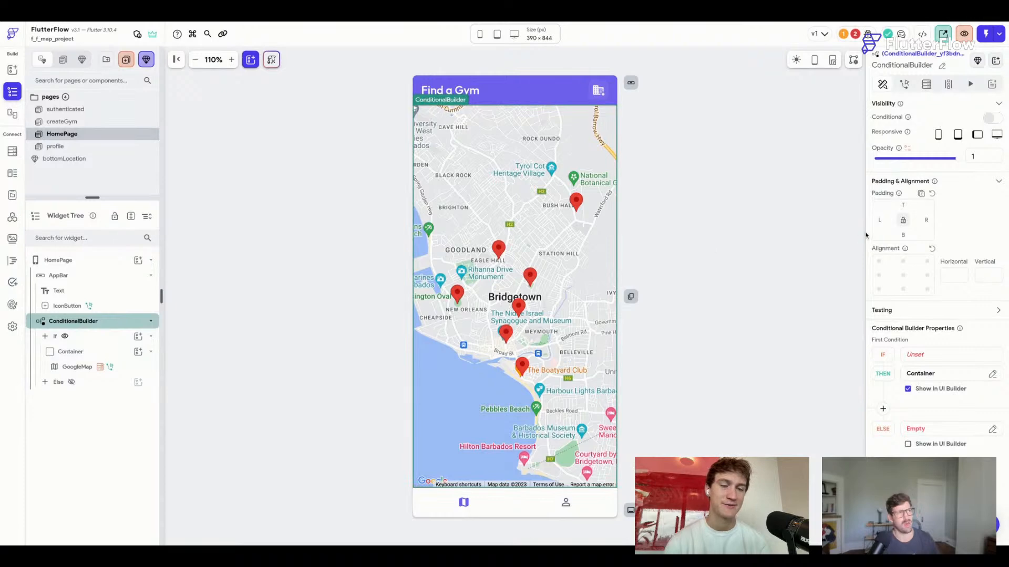
pyautogui.click(917, 357)
pyautogui.click(793, 250)
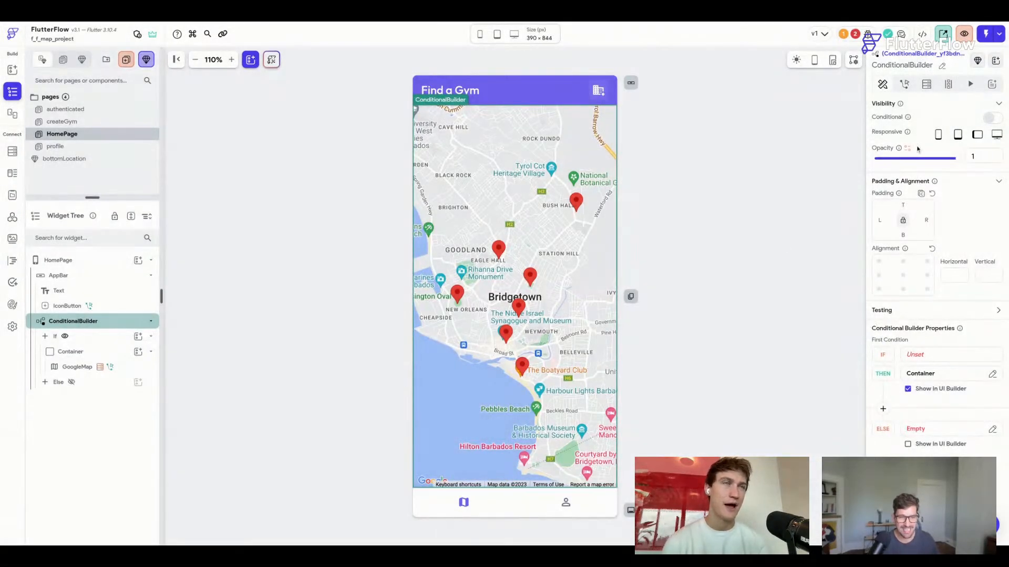
pyautogui.click(773, 149)
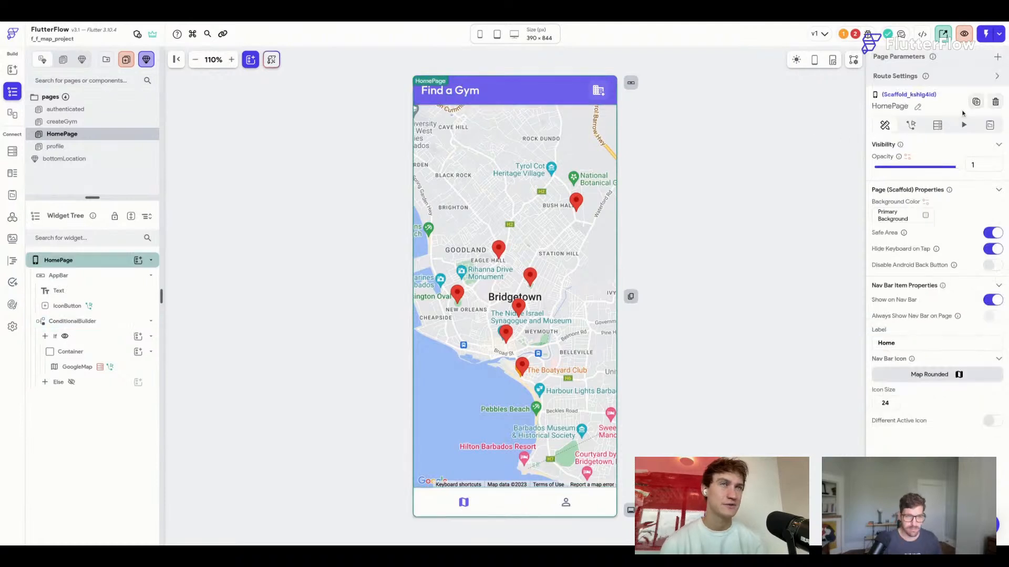
# Add a Boolean page state field named showMap to HomePage.
pyautogui.click(989, 125)
pyautogui.click(938, 168)
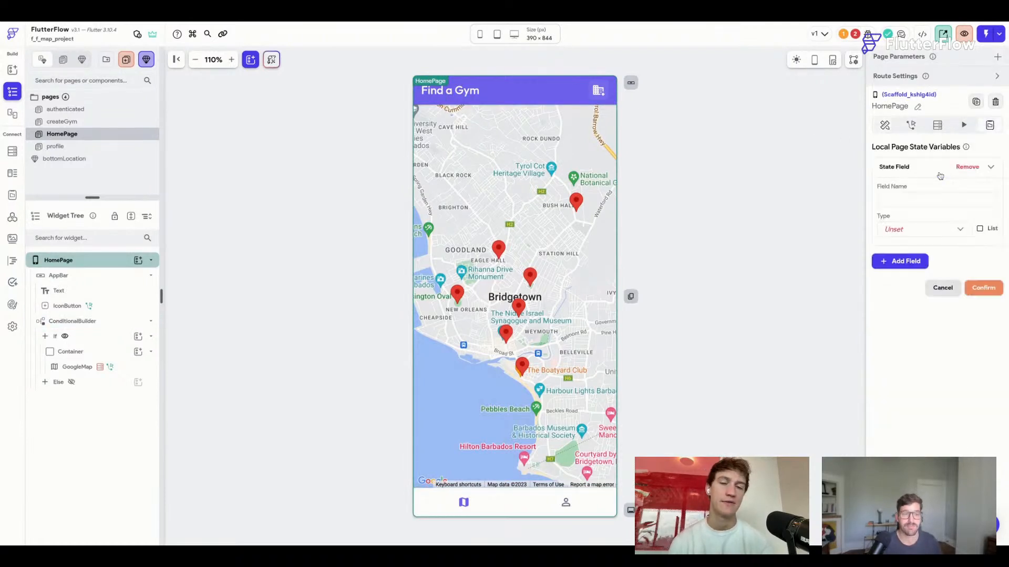
pyautogui.write('showMap')
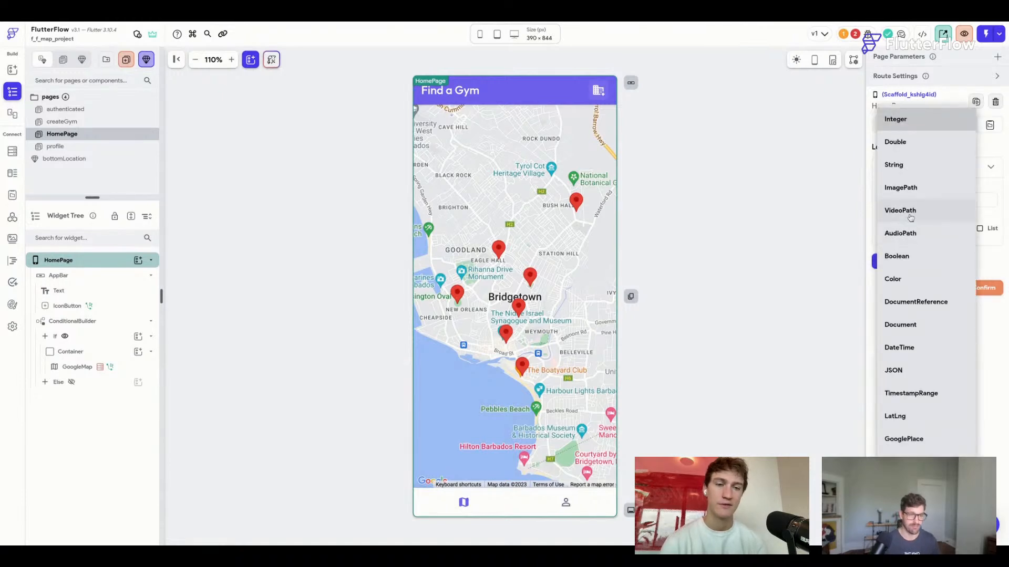
pyautogui.click(914, 258)
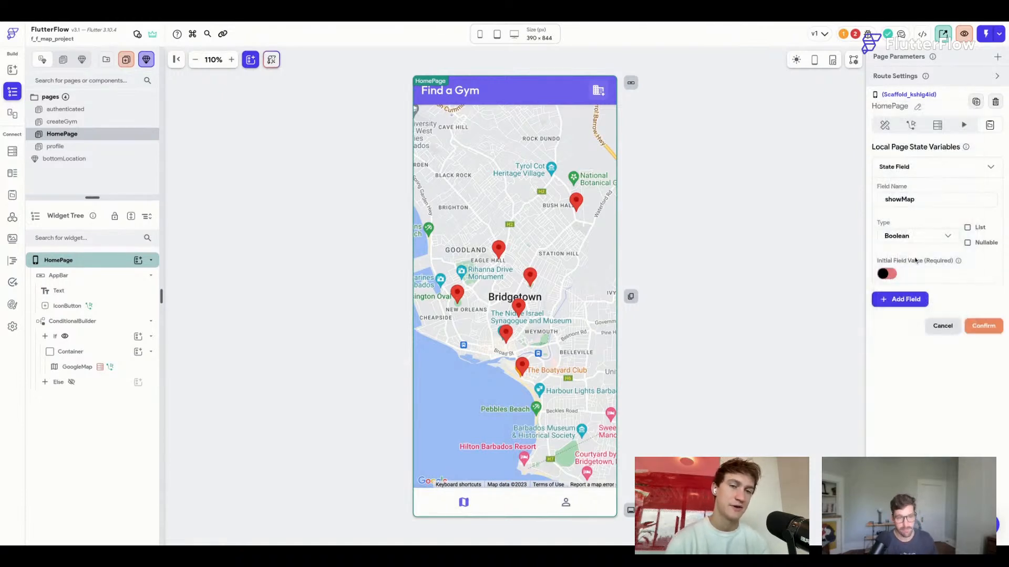
pyautogui.click(915, 168)
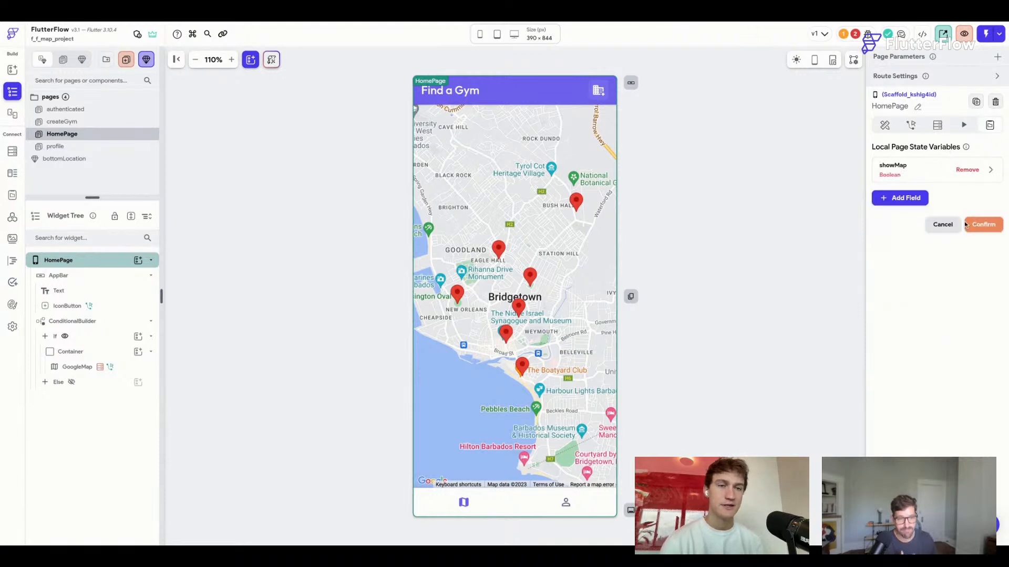
pyautogui.click(983, 225)
# Add an On Page Load Update Widget State action to HomePage.
pyautogui.click(912, 126)
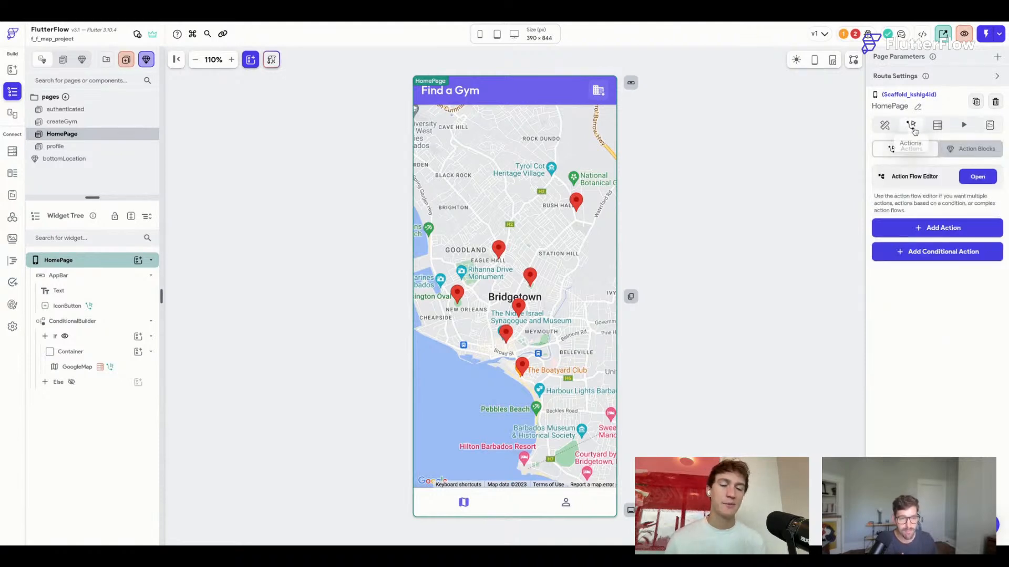
pyautogui.click(944, 227)
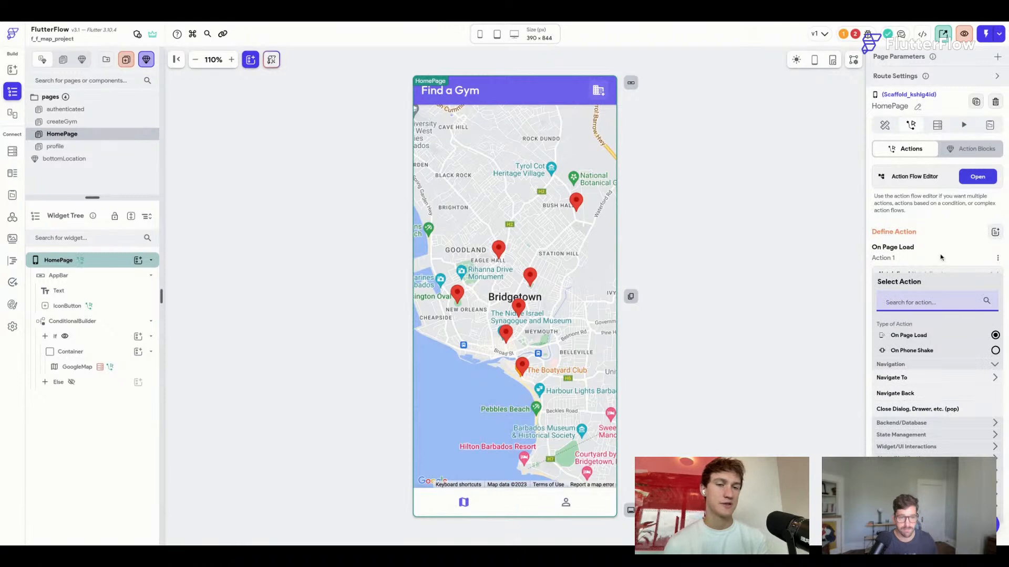
pyautogui.write('update')
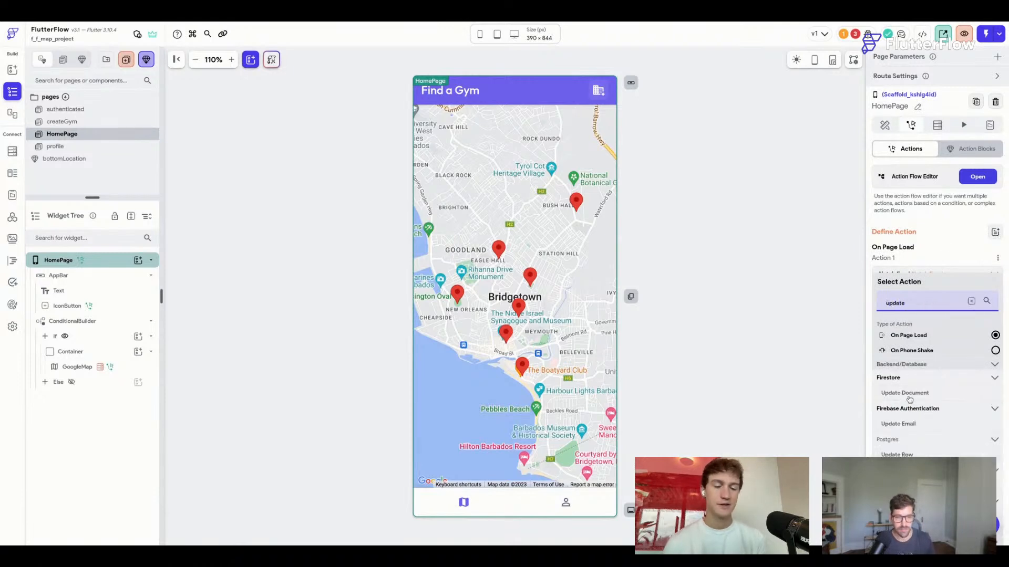
pyautogui.scroll(-1, 910, 452)
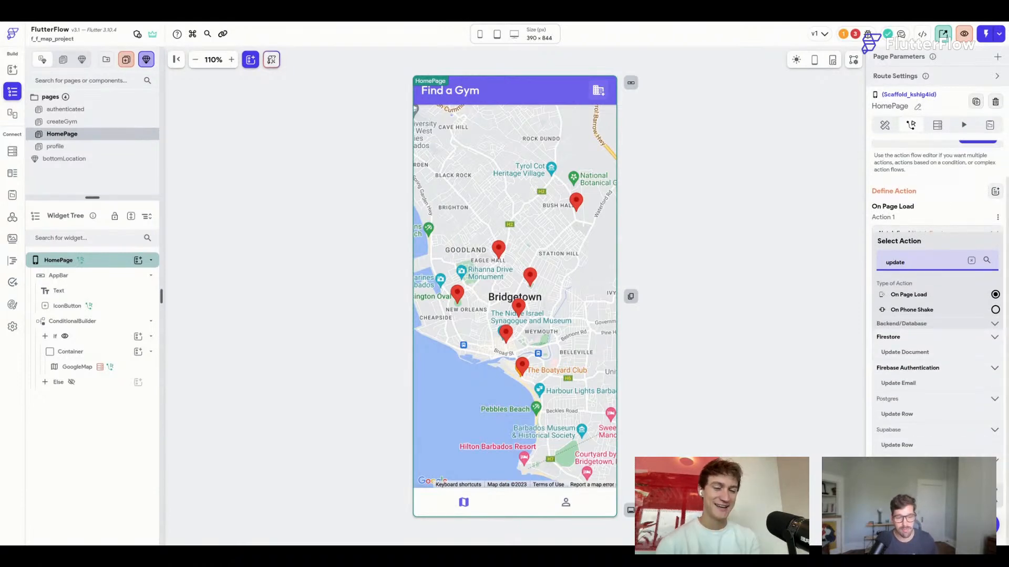
pyautogui.click(908, 502)
pyautogui.click(902, 514)
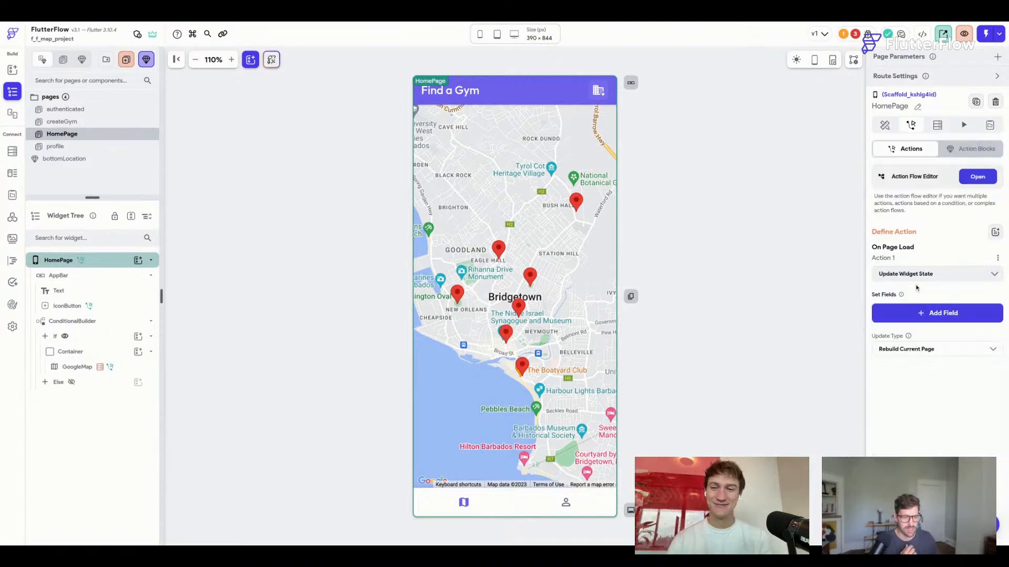
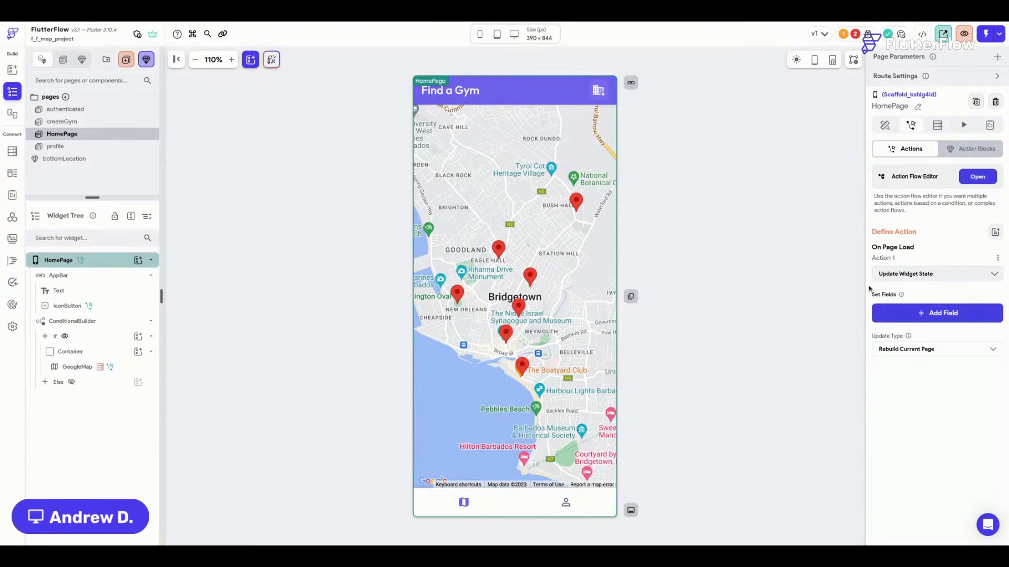
# Add showMap to HomePage's On Page Load Update Widget State action, setting its value to True.
pyautogui.click(927, 315)
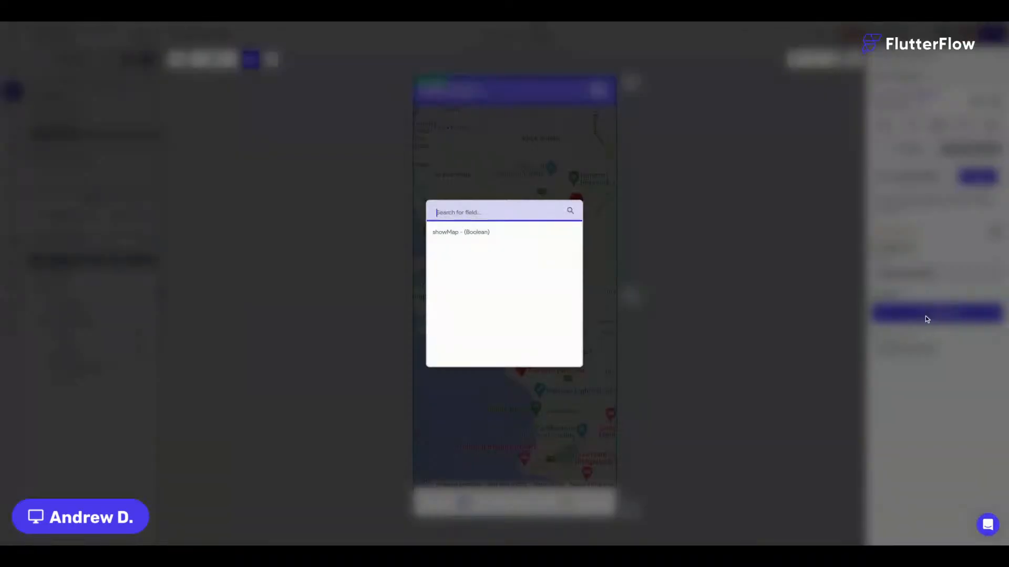
pyautogui.click(465, 234)
pyautogui.click(910, 356)
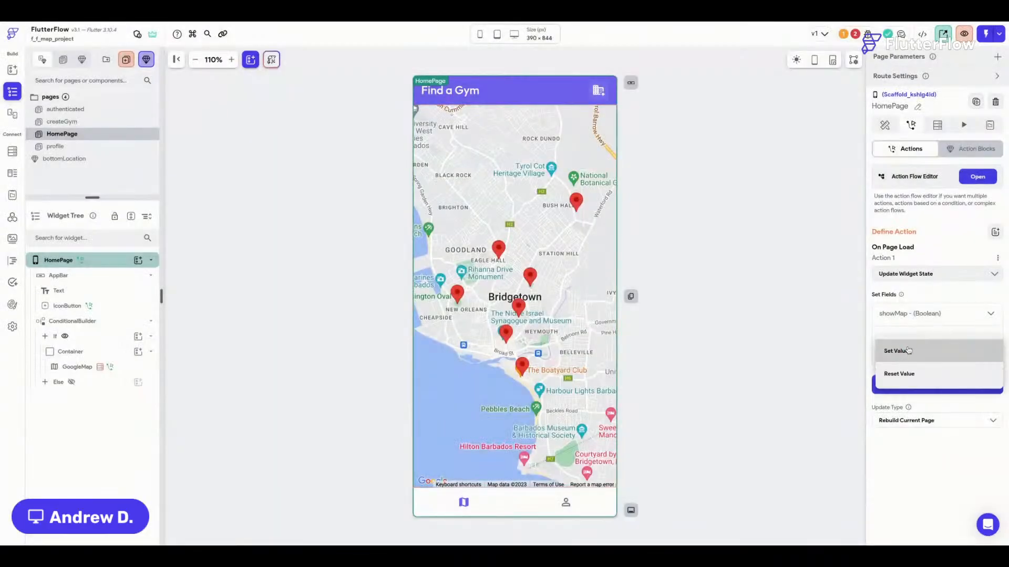
pyautogui.click(909, 353)
pyautogui.click(909, 382)
pyautogui.click(904, 359)
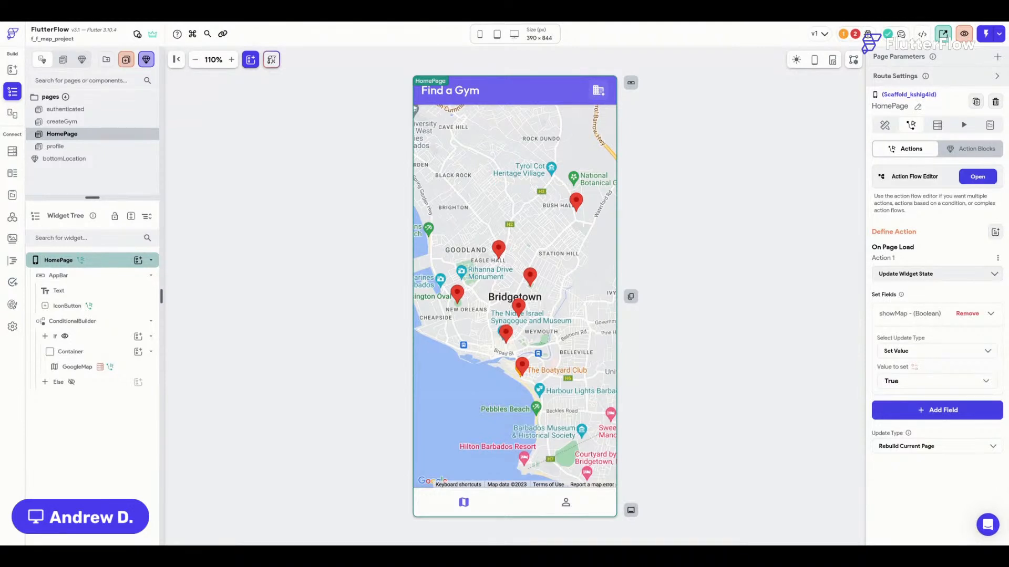
# Review HomePage's local state, actions and properties, then bring up the Issues list.
pyautogui.click(990, 313)
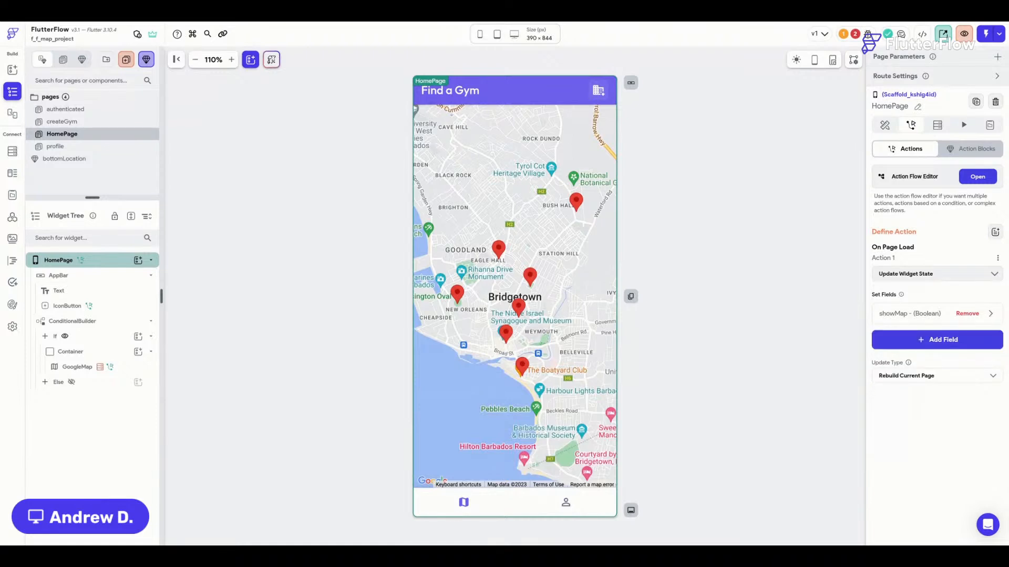
pyautogui.click(990, 126)
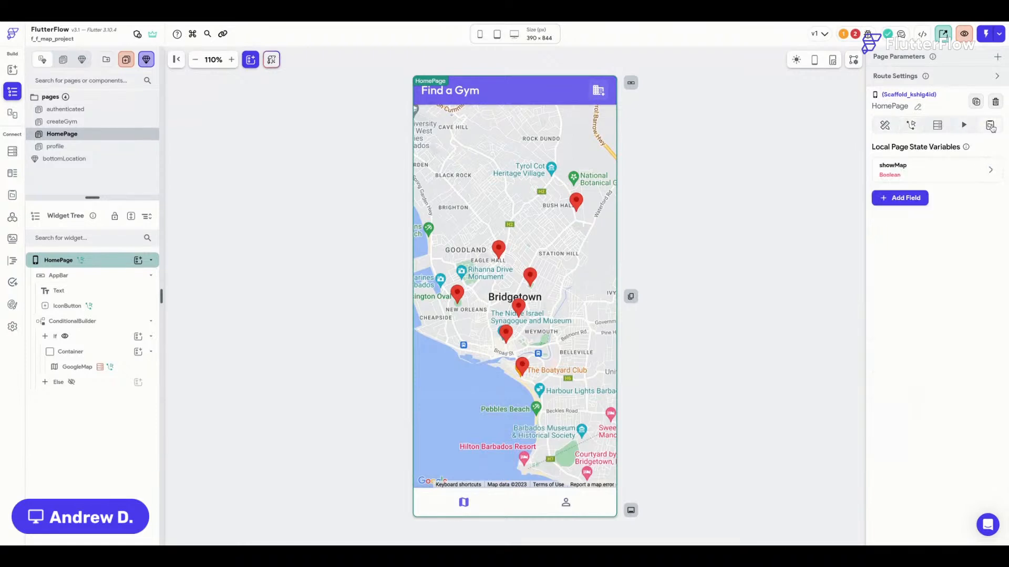
pyautogui.click(909, 131)
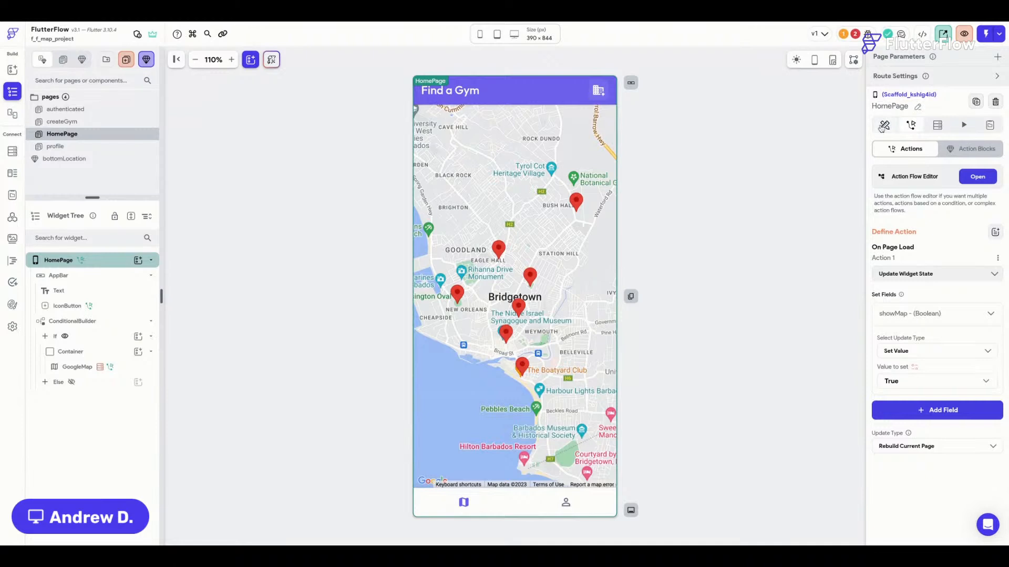
pyautogui.click(884, 125)
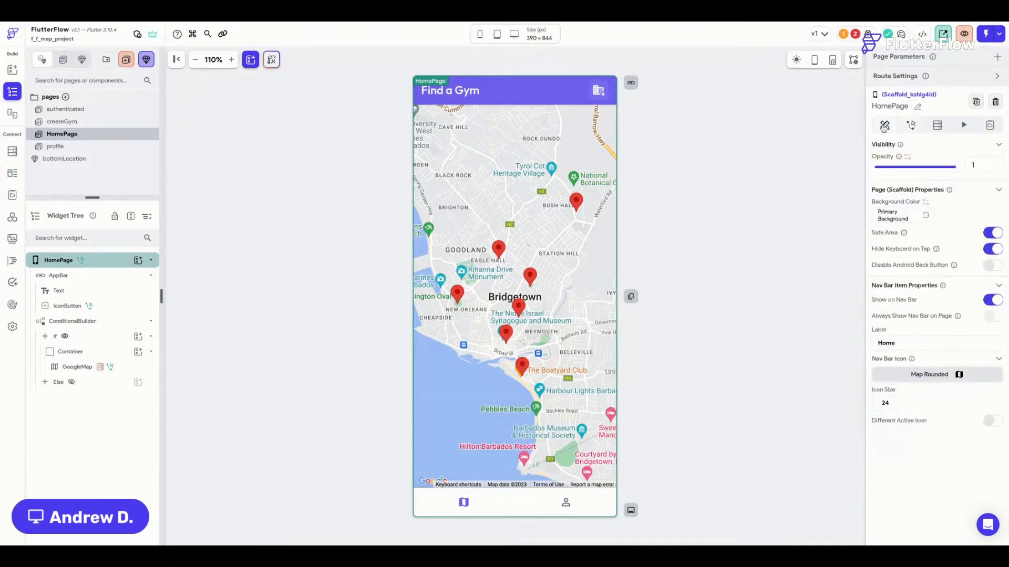
pyautogui.click(855, 34)
# Select the erroring ConditionalBuilder and start a Single Condition for its first branch.
pyautogui.click(800, 130)
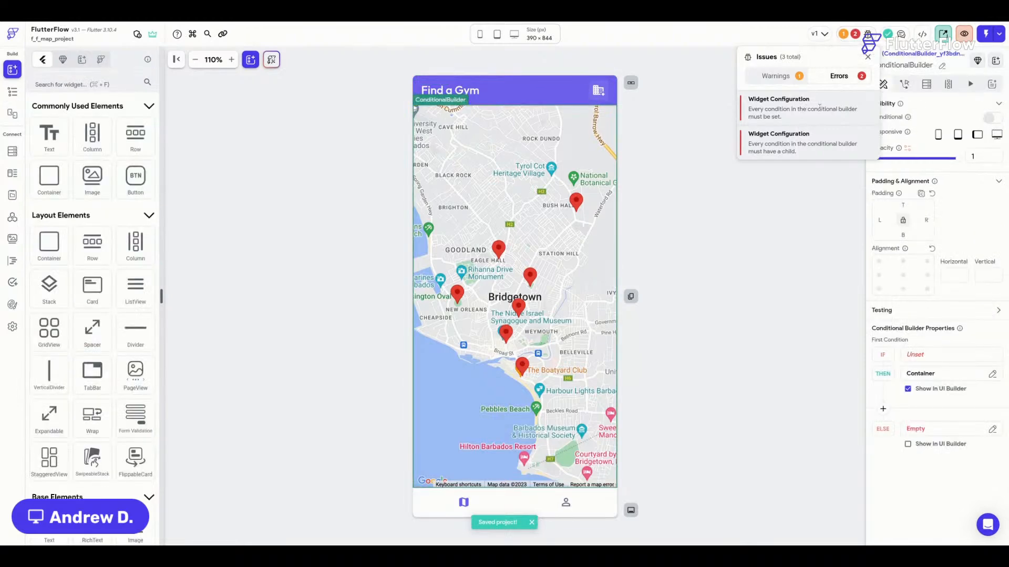
pyautogui.click(691, 249)
pyautogui.click(918, 354)
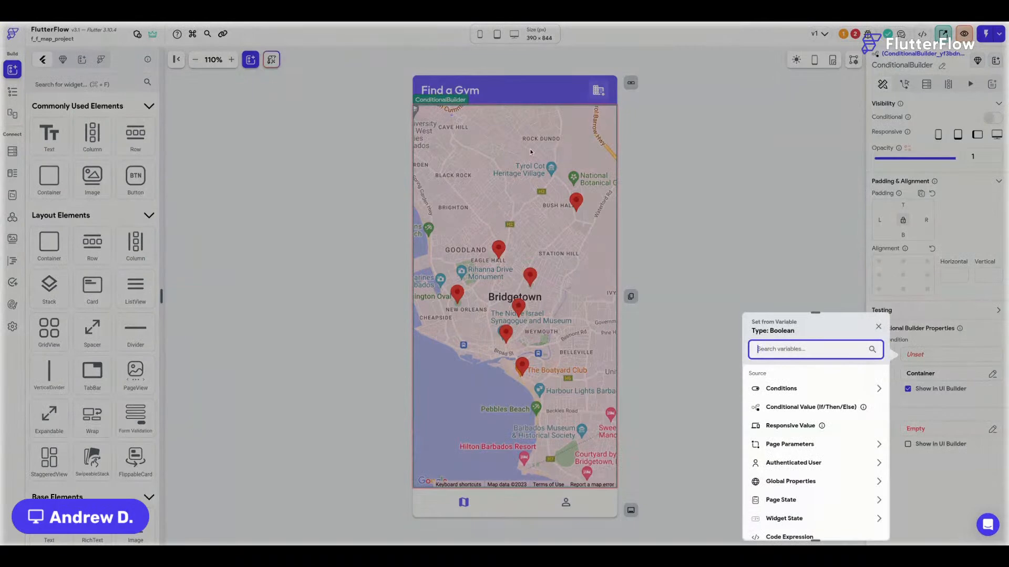
pyautogui.click(793, 392)
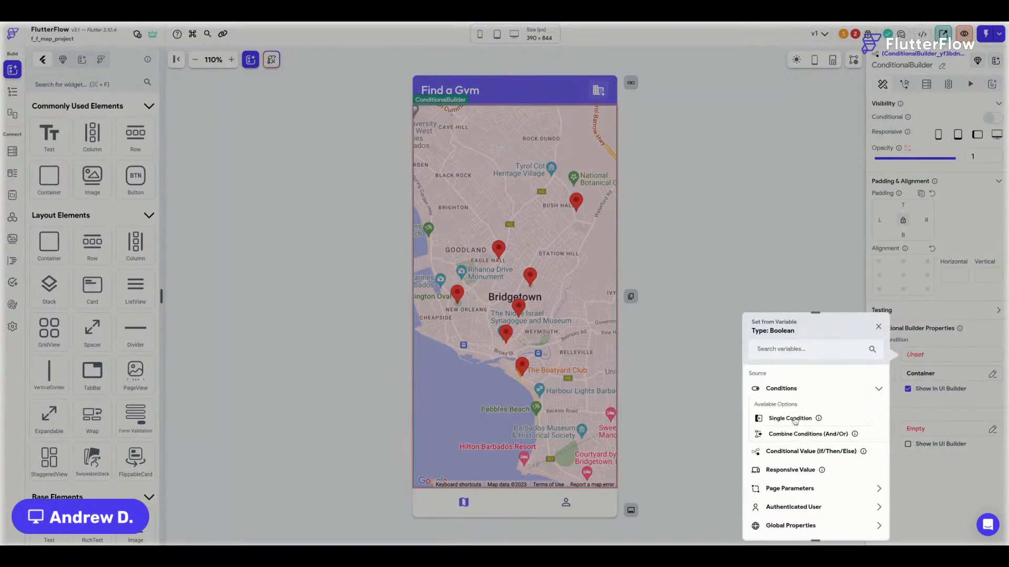
pyautogui.click(795, 416)
pyautogui.click(808, 402)
pyautogui.click(788, 420)
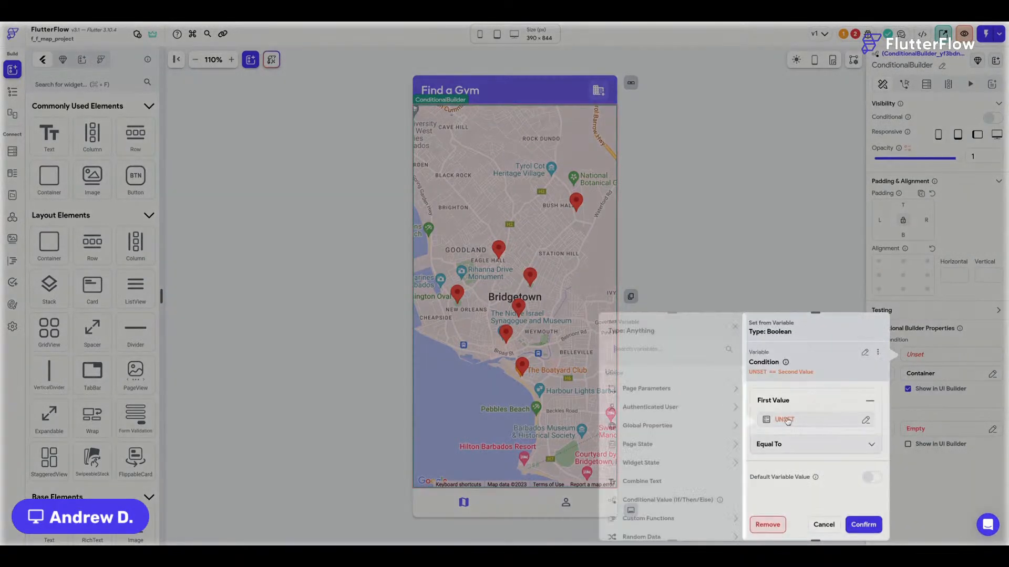
# Build and confirm the condition Page State showMap Equal To True.
pyautogui.click(639, 443)
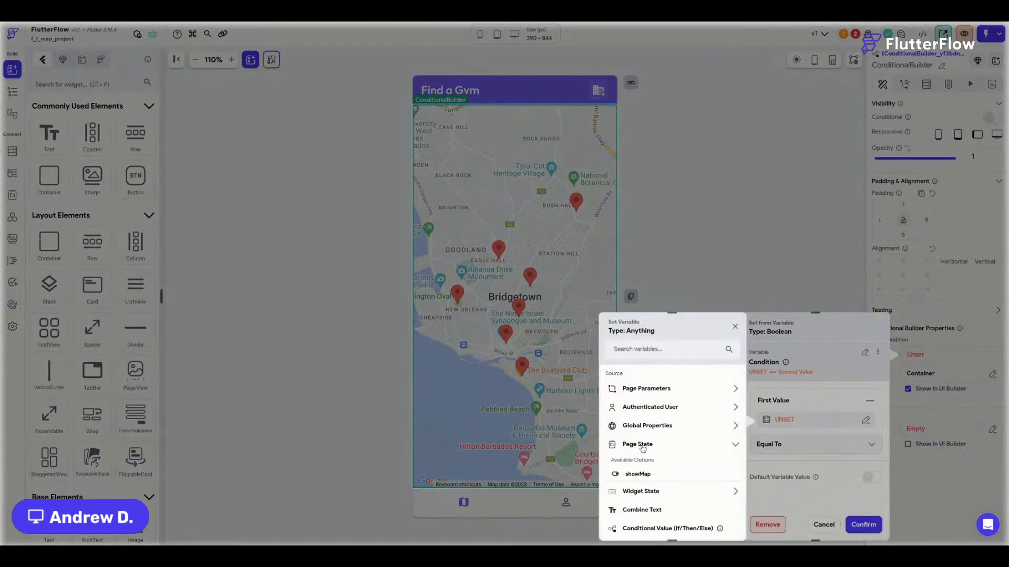
pyautogui.click(635, 474)
pyautogui.click(794, 448)
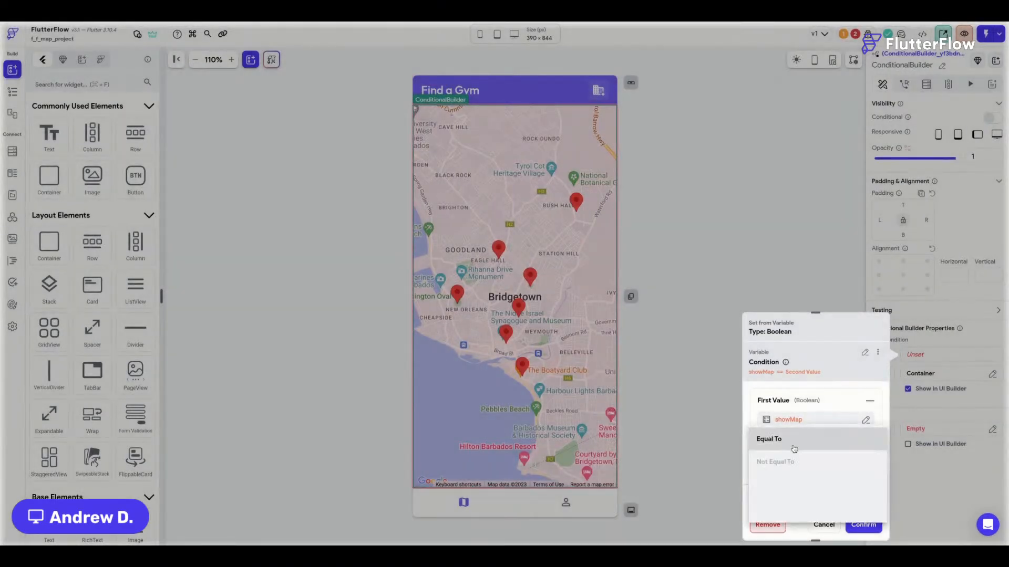
pyautogui.click(794, 447)
pyautogui.scroll(-1, 795, 448)
pyautogui.click(809, 460)
pyautogui.scroll(-2, 799, 463)
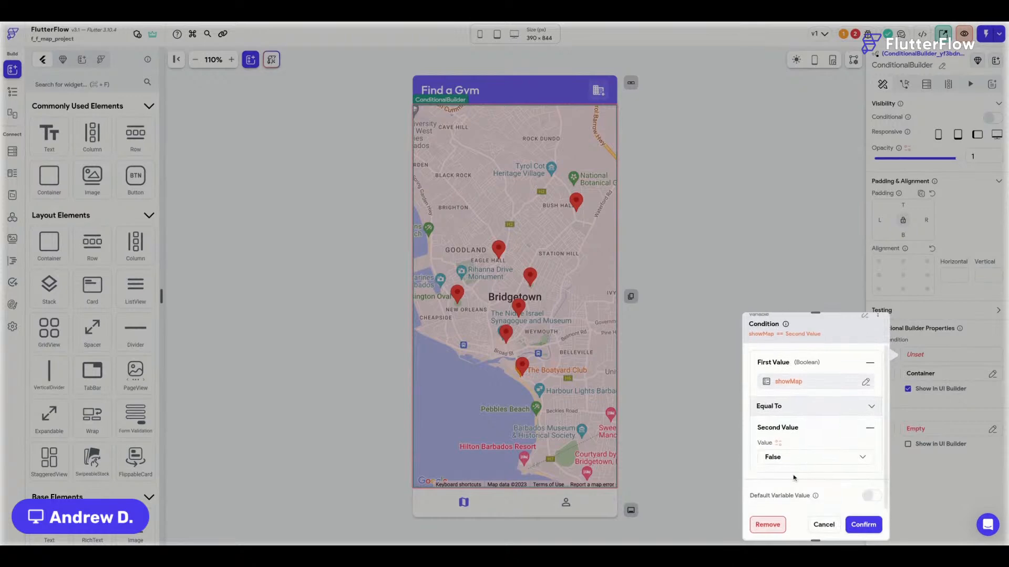
pyautogui.click(784, 458)
pyautogui.click(783, 435)
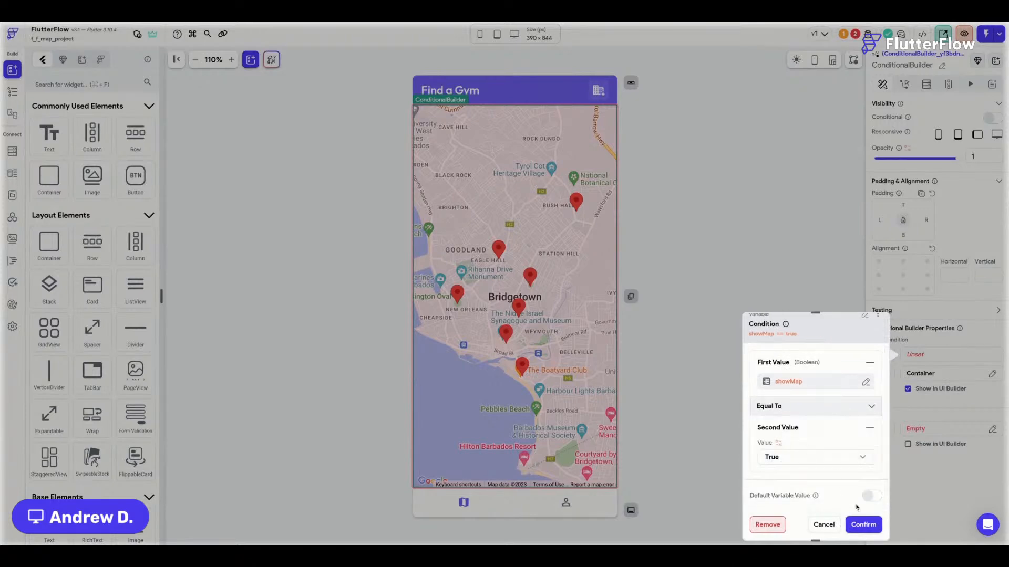
pyautogui.click(863, 524)
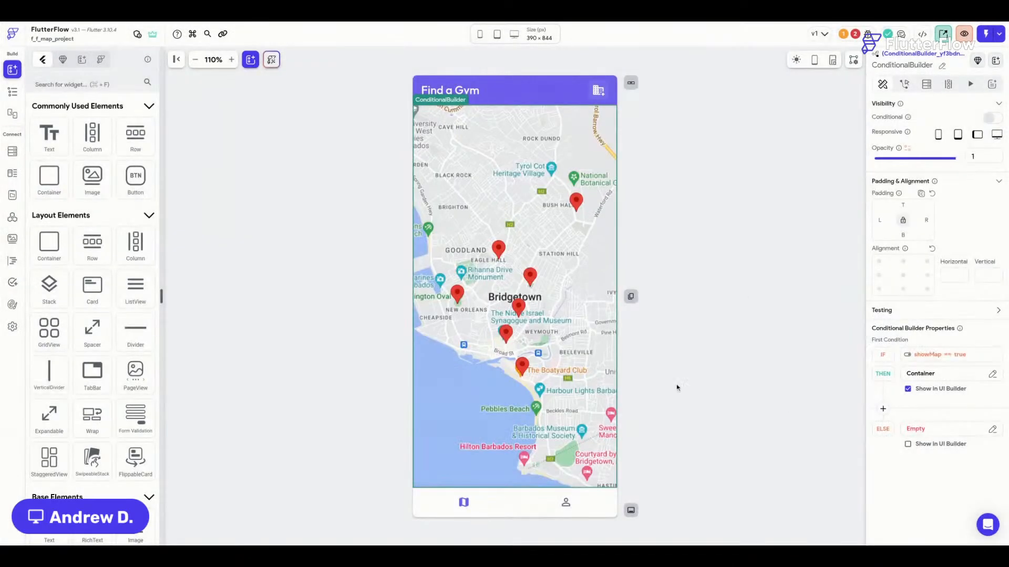
pyautogui.click(700, 95)
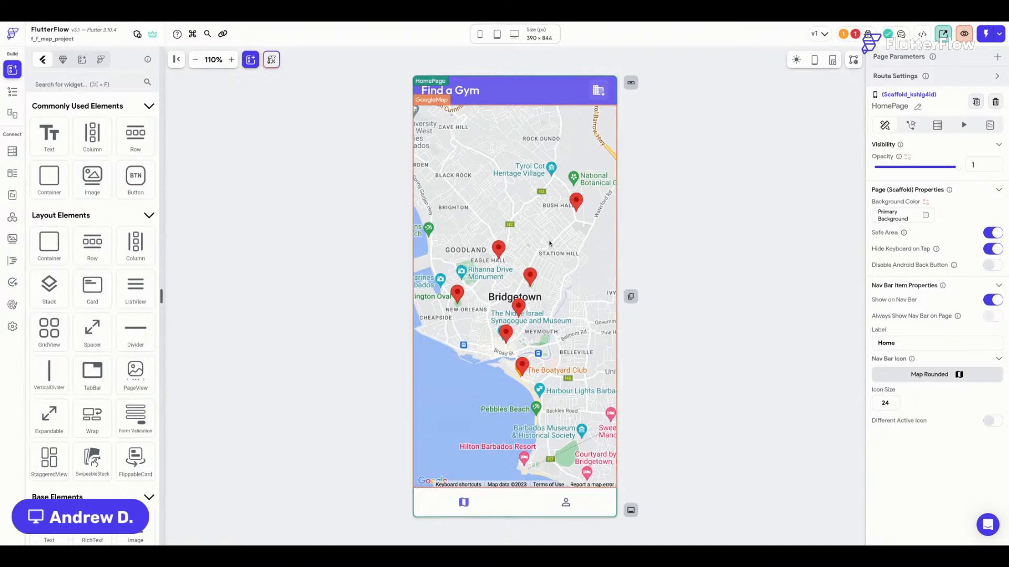
# Add a floating action button to HomePage with an Icon inside it.
pyautogui.press('super+f')
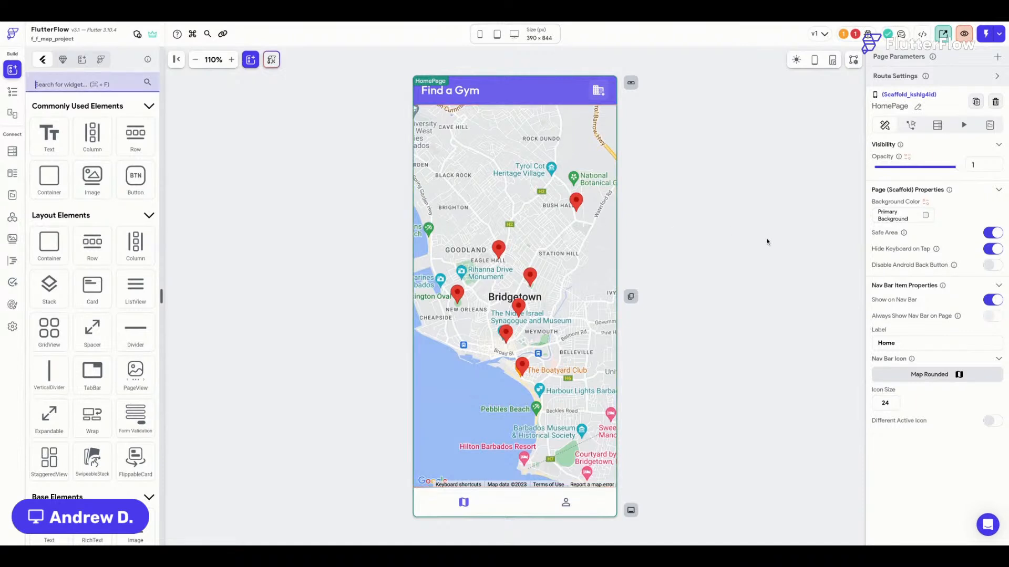
pyautogui.write('fab')
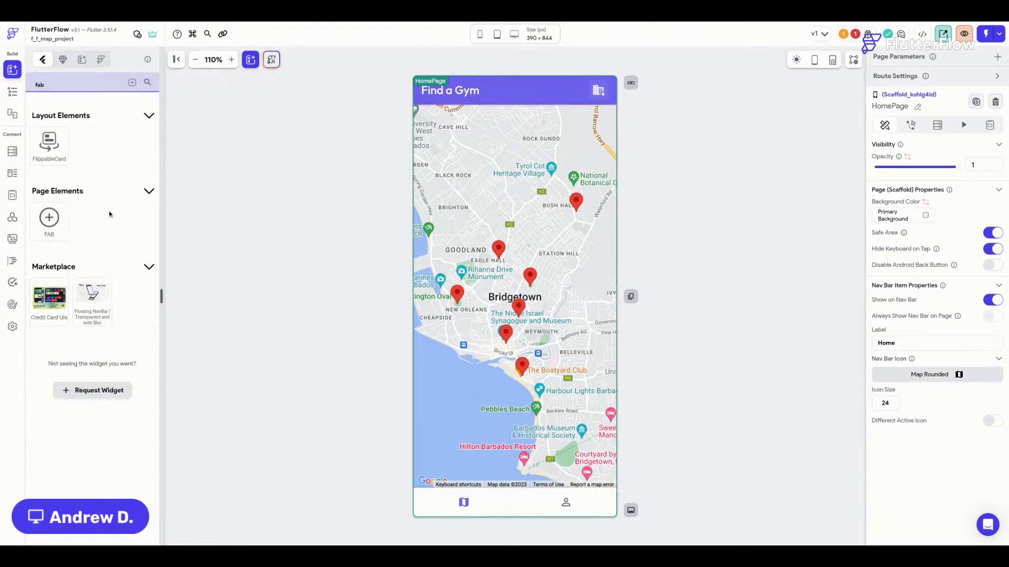
pyautogui.moveTo(50, 223); pyautogui.dragTo(604, 376)
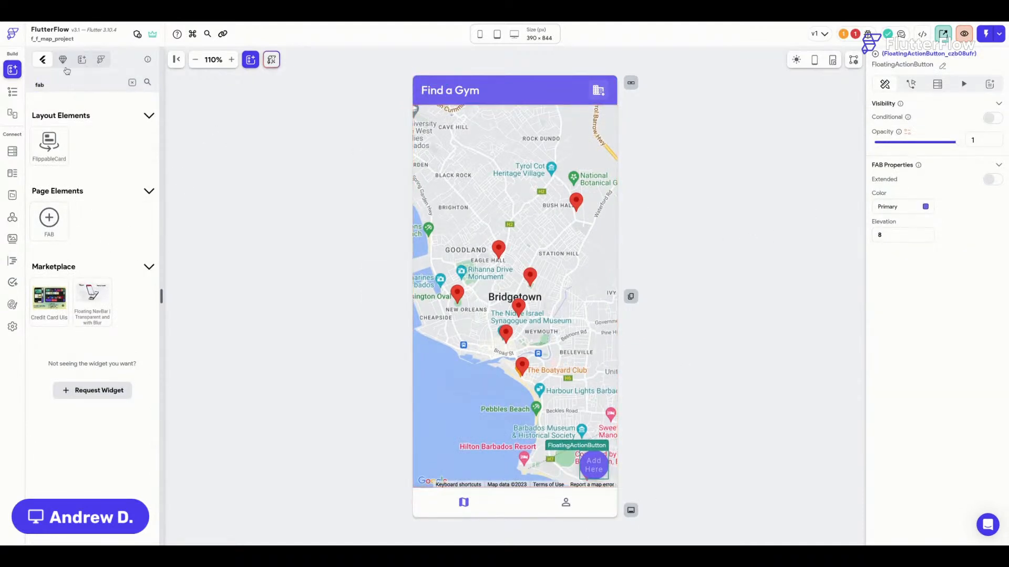
pyautogui.click(132, 82)
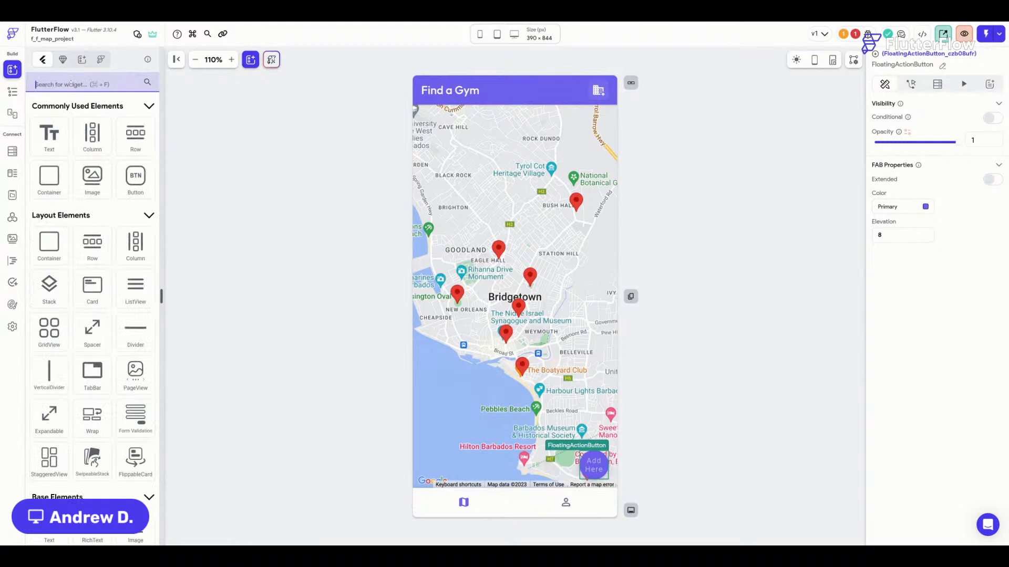
pyautogui.write('icon')
pyautogui.moveTo(49, 153); pyautogui.dragTo(589, 461)
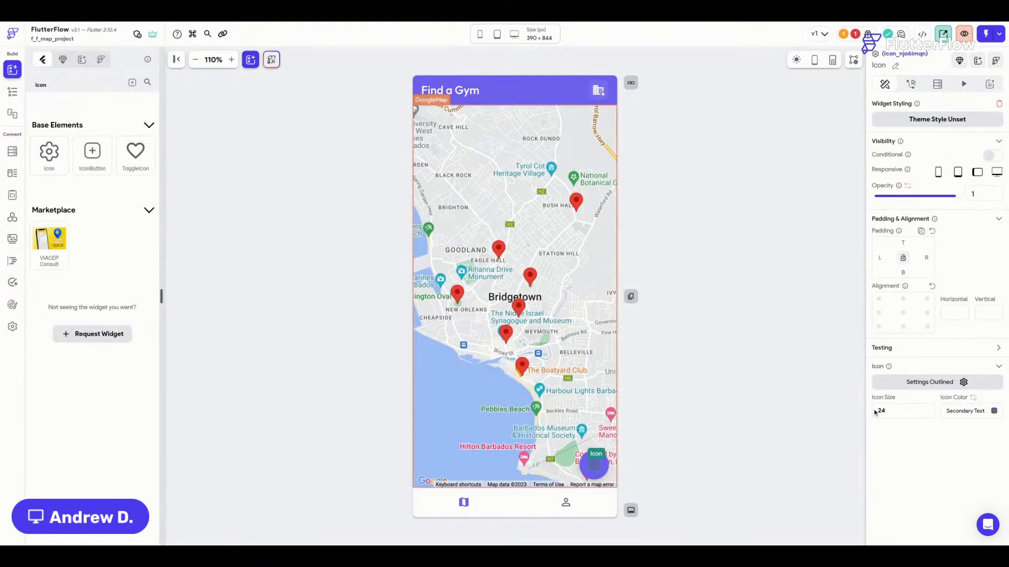
# Set the button's icon to Format List Bulleted Rounded.
pyautogui.click(951, 385)
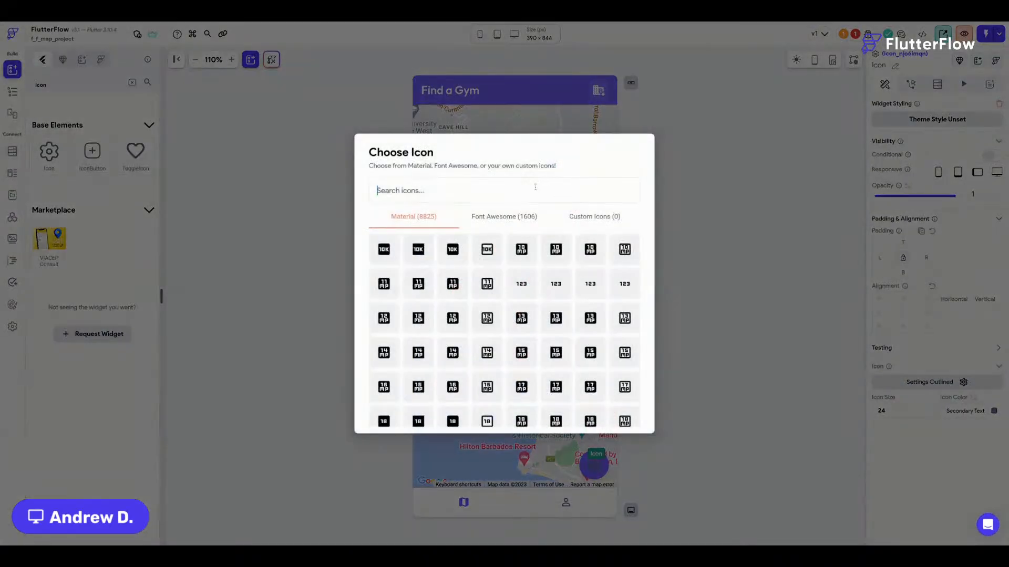
pyautogui.write('list')
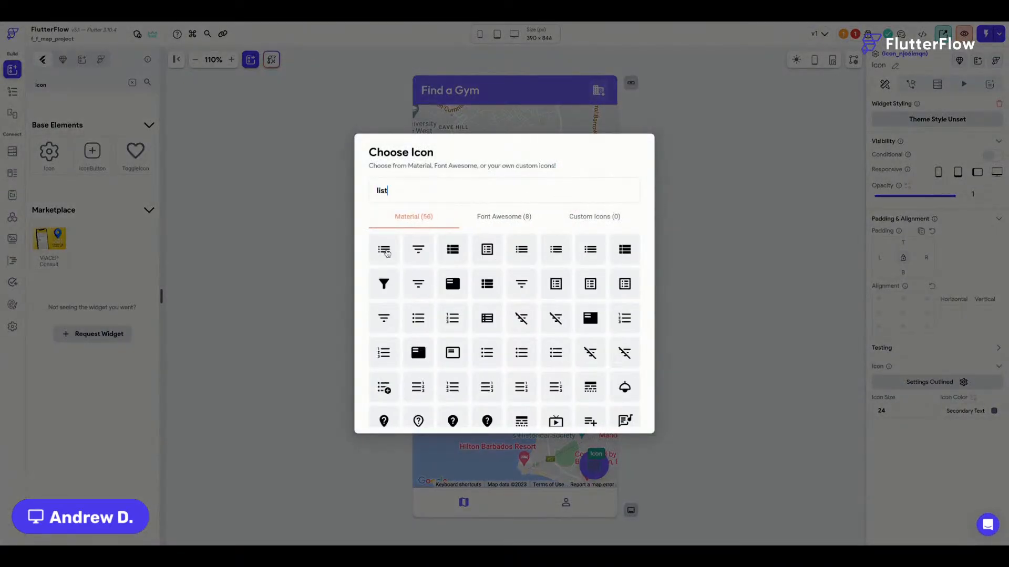
pyautogui.scroll(-1, 483, 297)
pyautogui.click(488, 348)
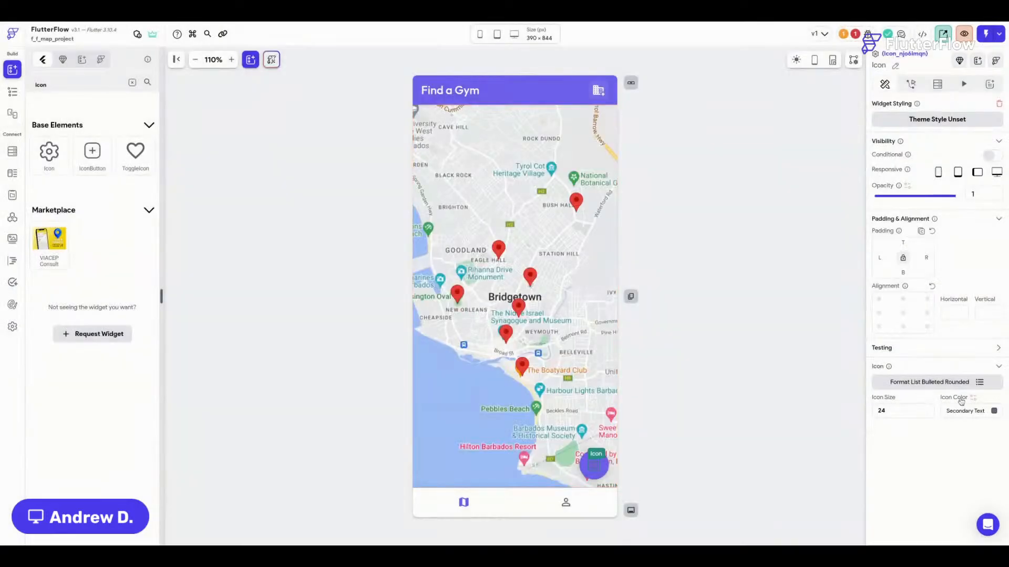
# Color the icon Info at size 32, then select the button and open the Issues list.
pyautogui.click(993, 411)
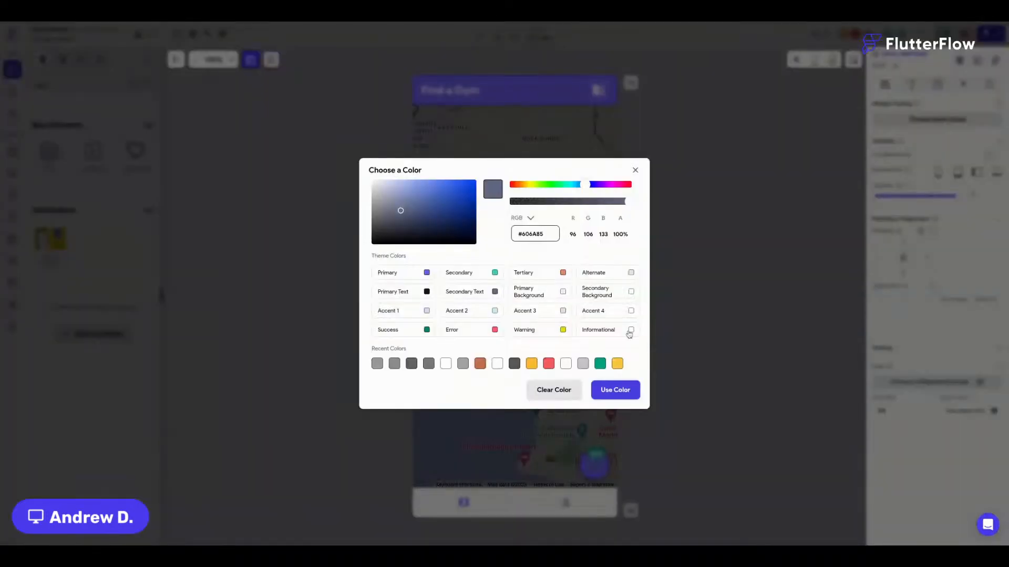
pyautogui.click(657, 345)
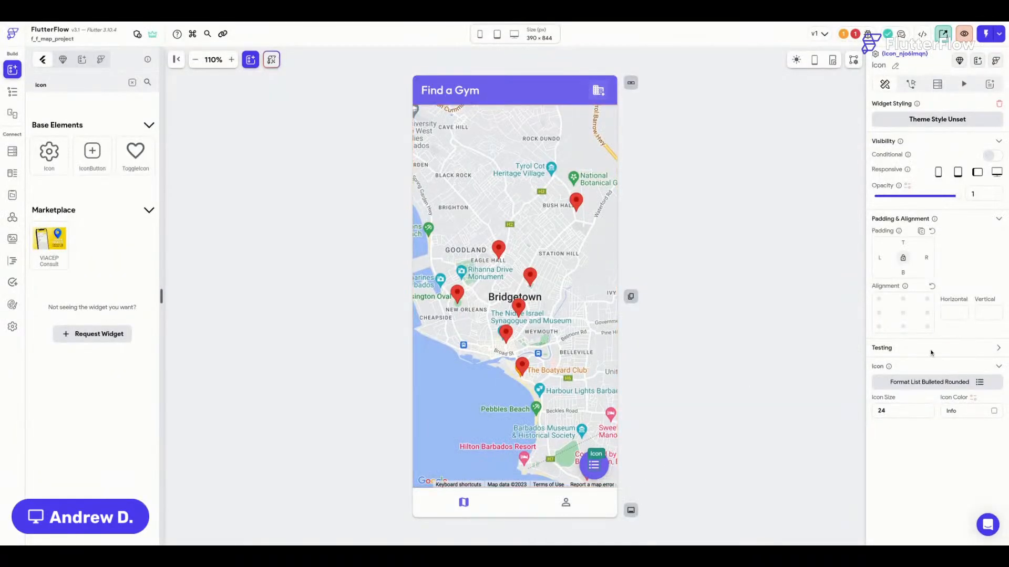
pyautogui.moveTo(906, 407); pyautogui.dragTo(866, 410)
pyautogui.write('32')
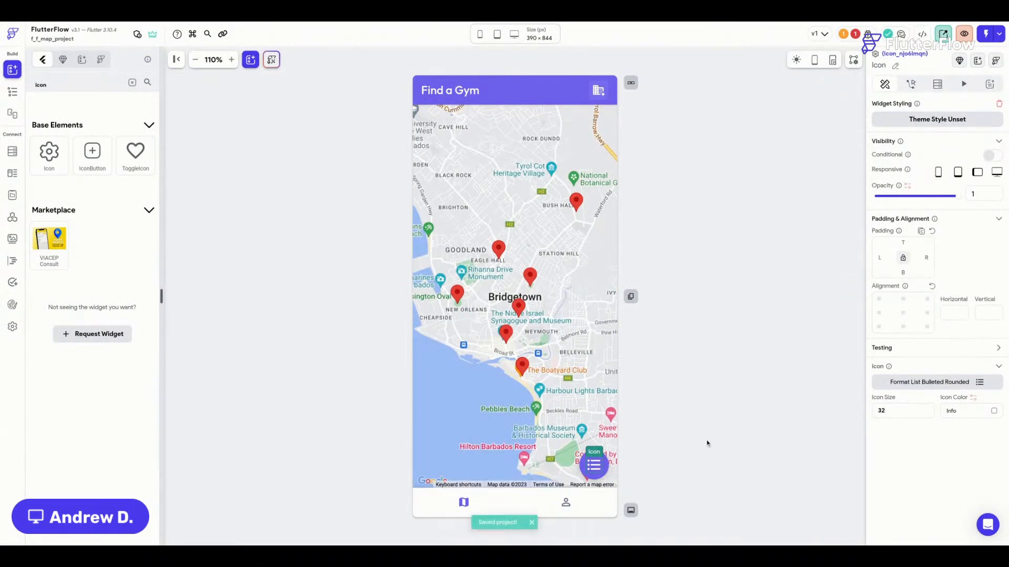
pyautogui.click(708, 443)
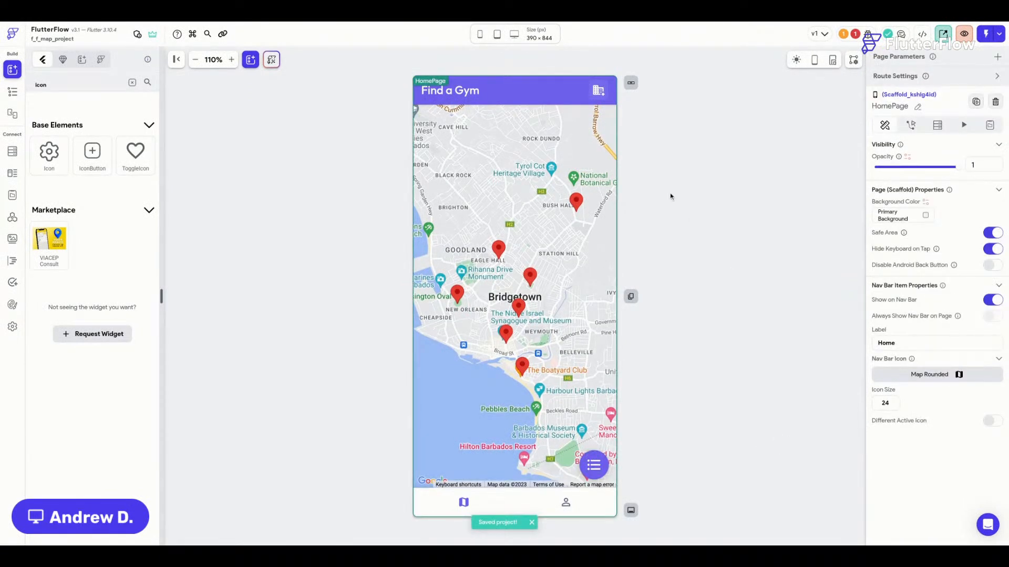
pyautogui.click(585, 469)
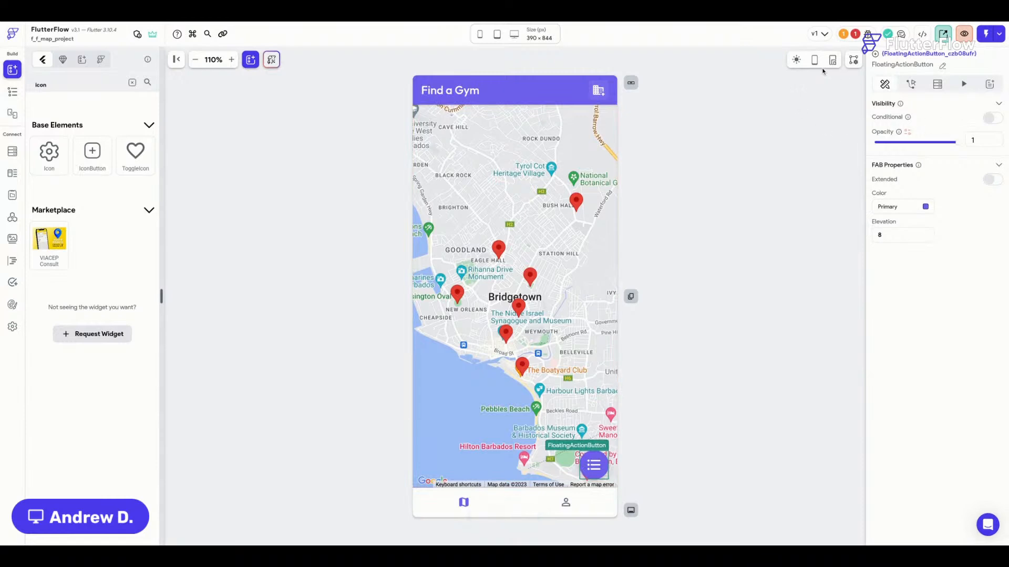
pyautogui.click(856, 33)
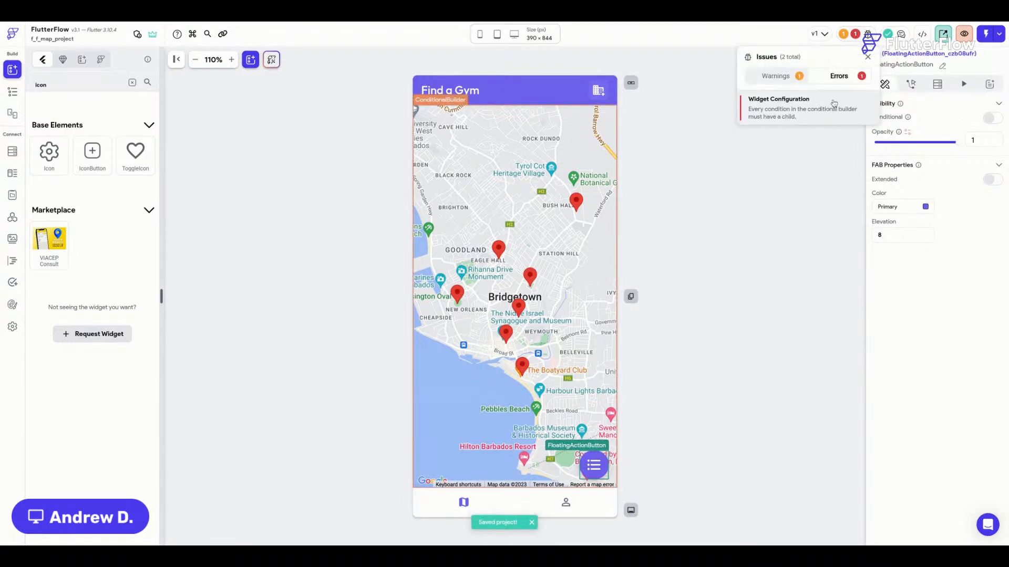
# Show the ConditionalBuilder's Else branch on the canvas and insert a ListView into it.
pyautogui.click(834, 103)
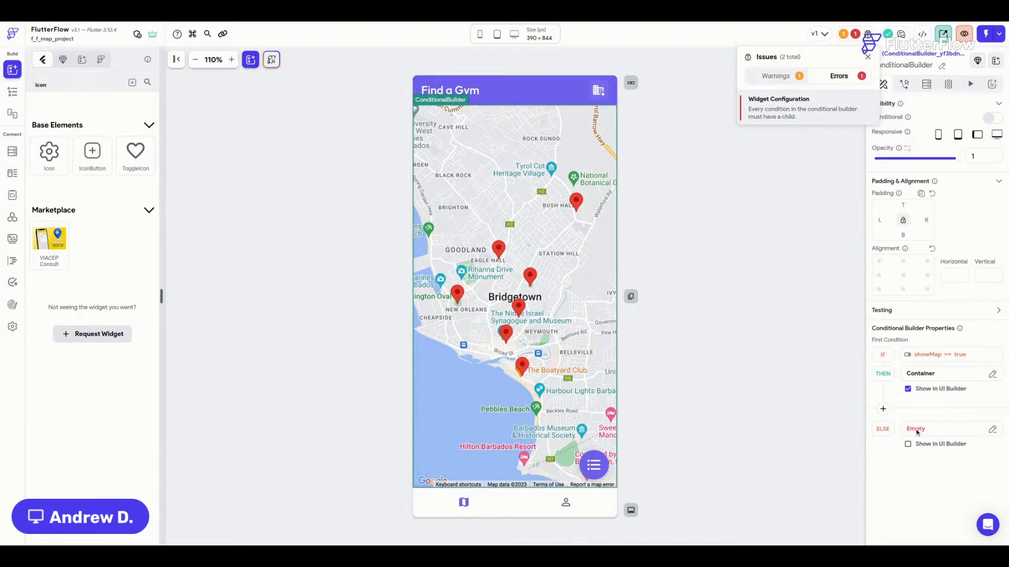
pyautogui.click(908, 444)
pyautogui.click(487, 168)
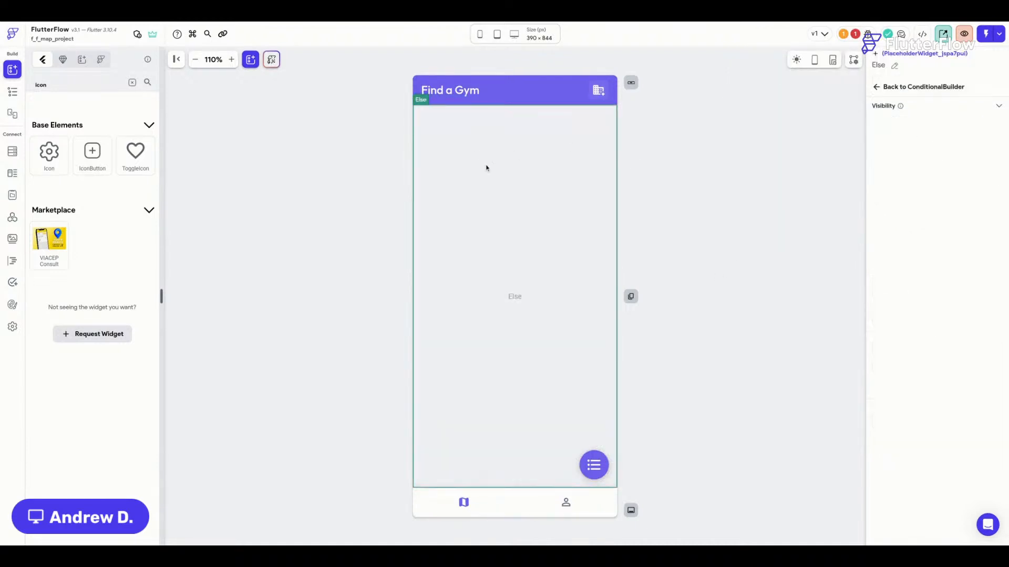
pyautogui.press('super+f')
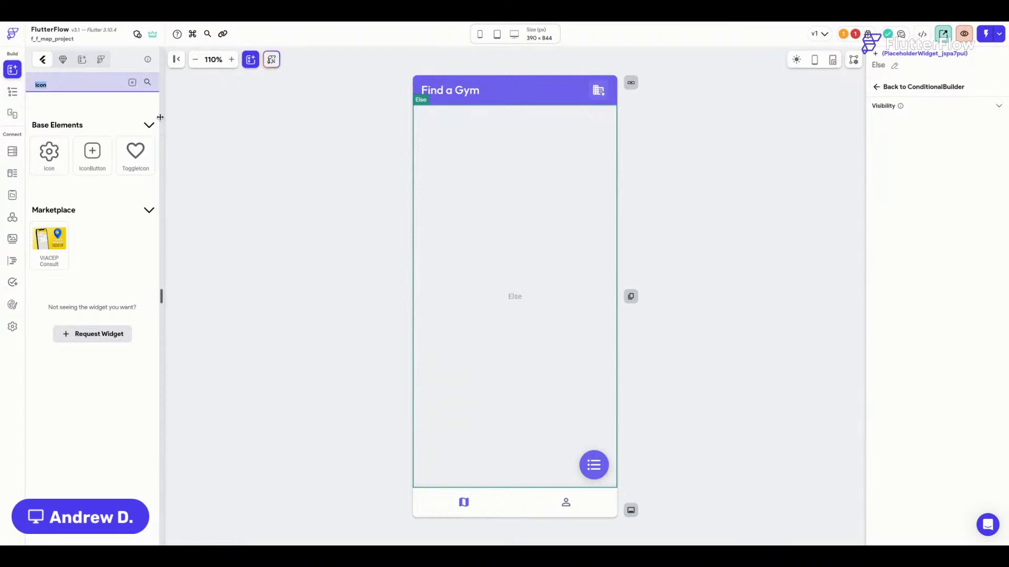
pyautogui.press('BackSpace')
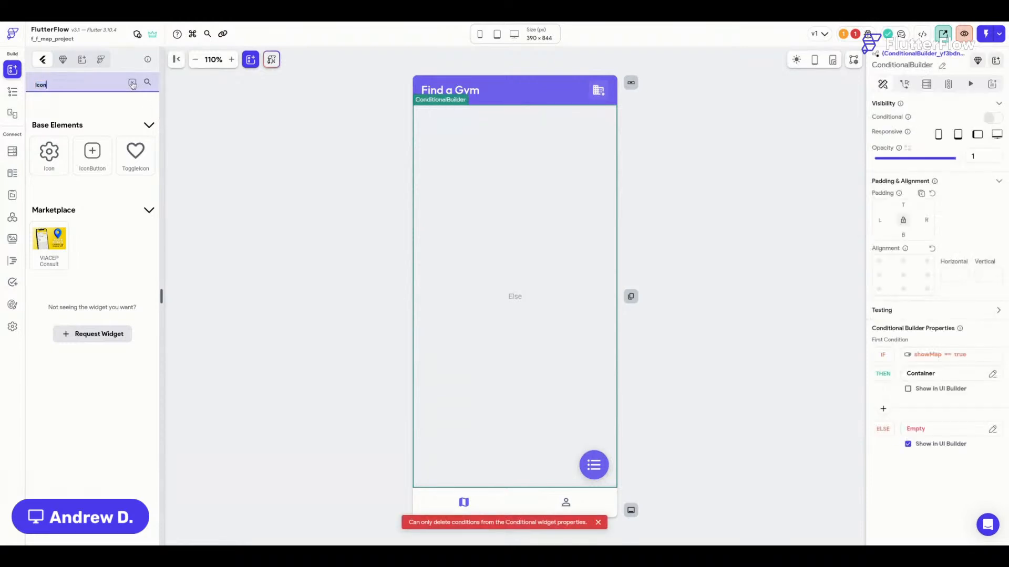
pyautogui.click(133, 84)
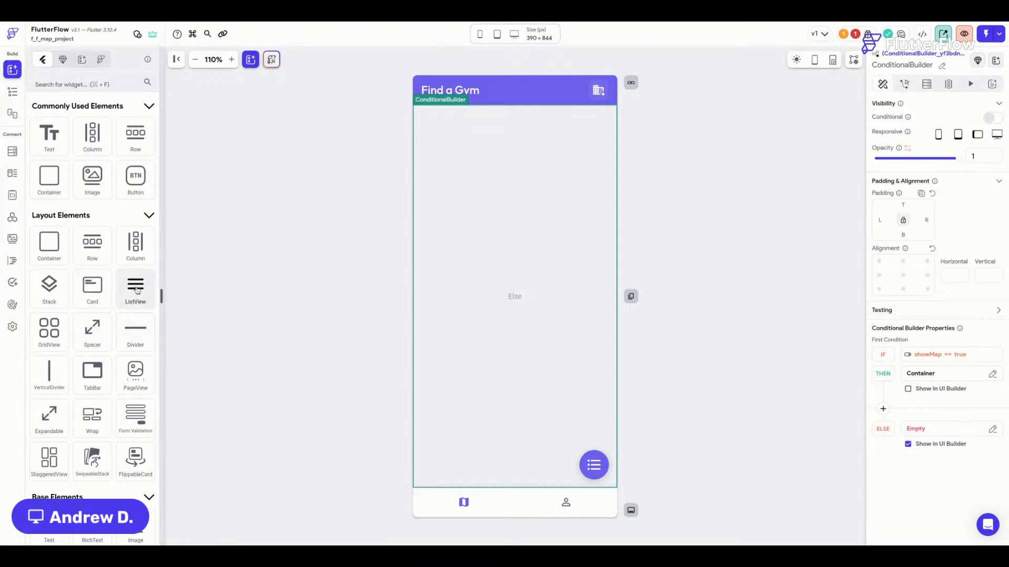
pyautogui.click(134, 287)
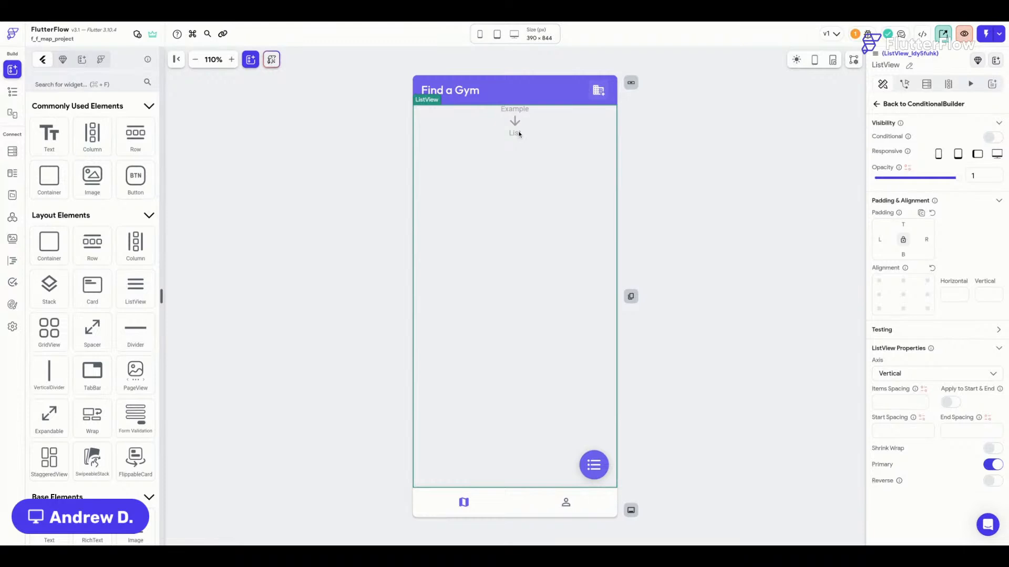
# Place a Container in the ListView with padding 16 left, 12 top, 16 right.
pyautogui.moveTo(49, 245); pyautogui.dragTo(520, 161)
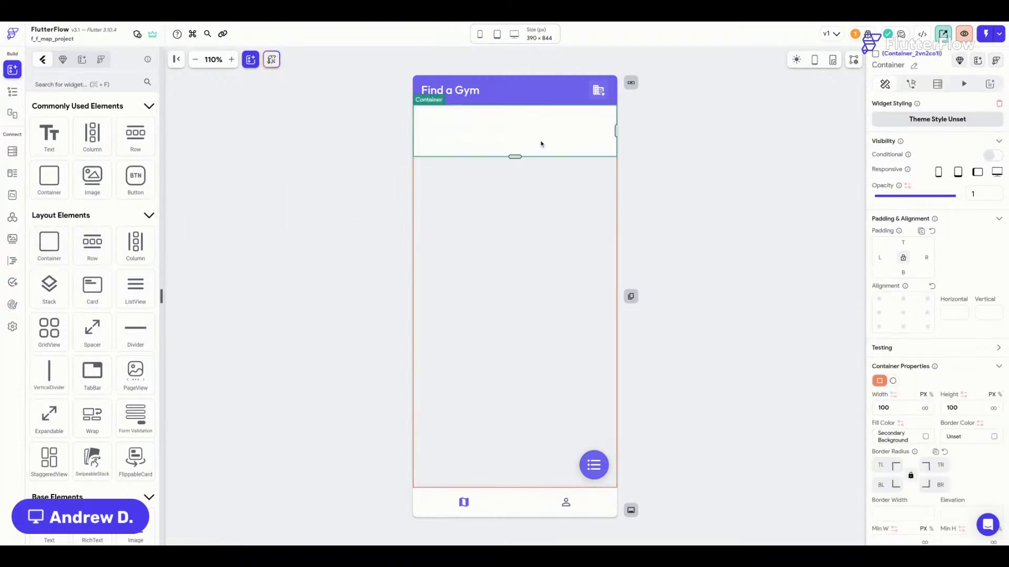
pyautogui.click(880, 257)
pyautogui.write('16')
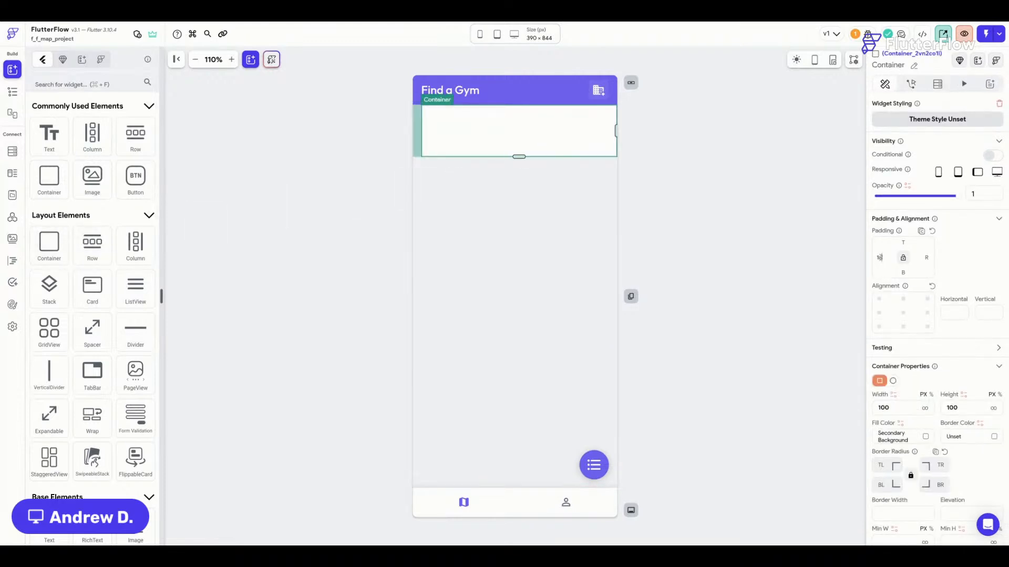
pyautogui.press('Tab')
pyautogui.write('12')
pyautogui.press('Tab')
pyautogui.write('16')
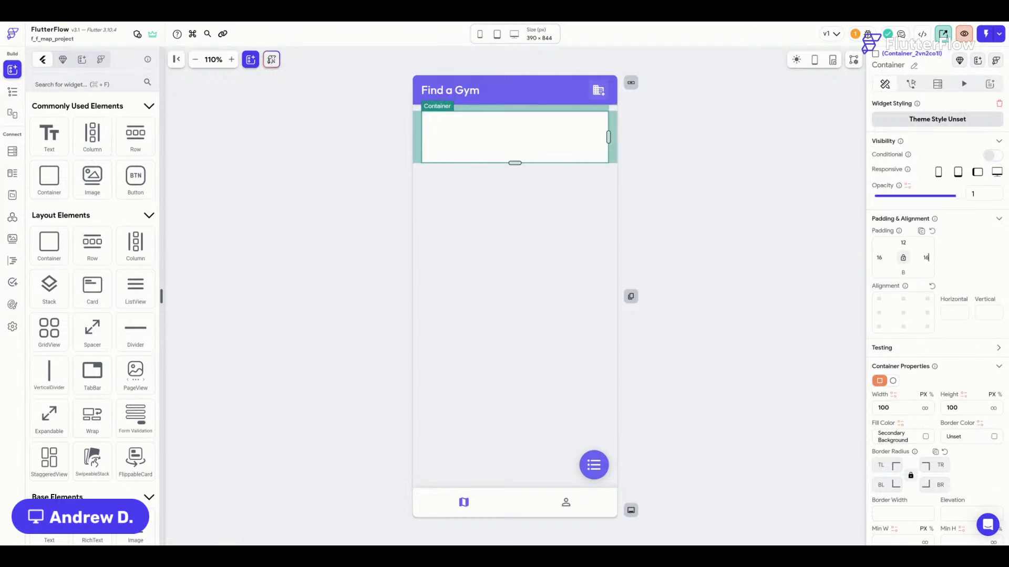
# Give the Container a 12 corner radius and the Small Shadow preset.
pyautogui.click(883, 471)
pyautogui.write('12')
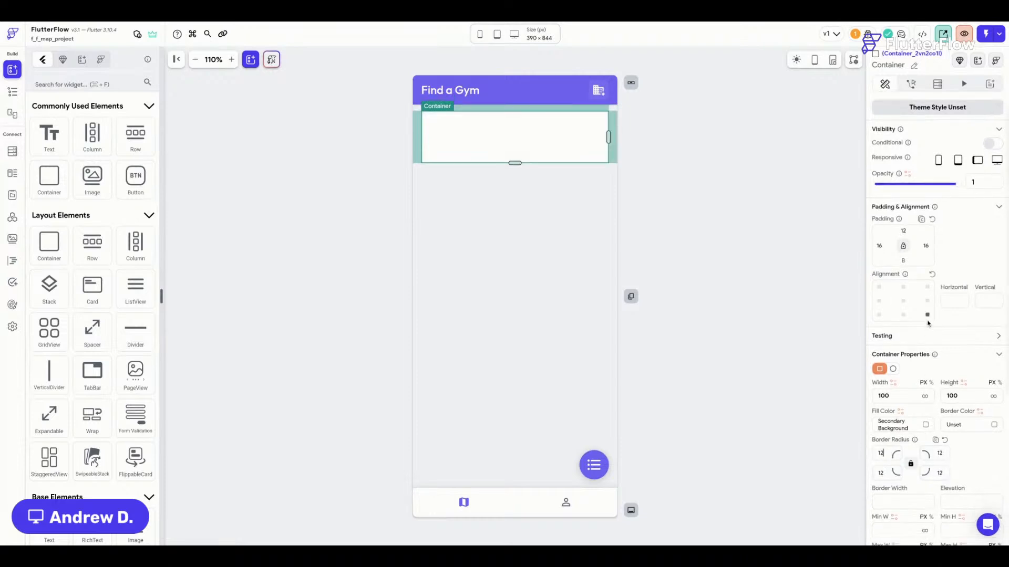
pyautogui.scroll(-3, 977, 403)
pyautogui.scroll(-5, 946, 368)
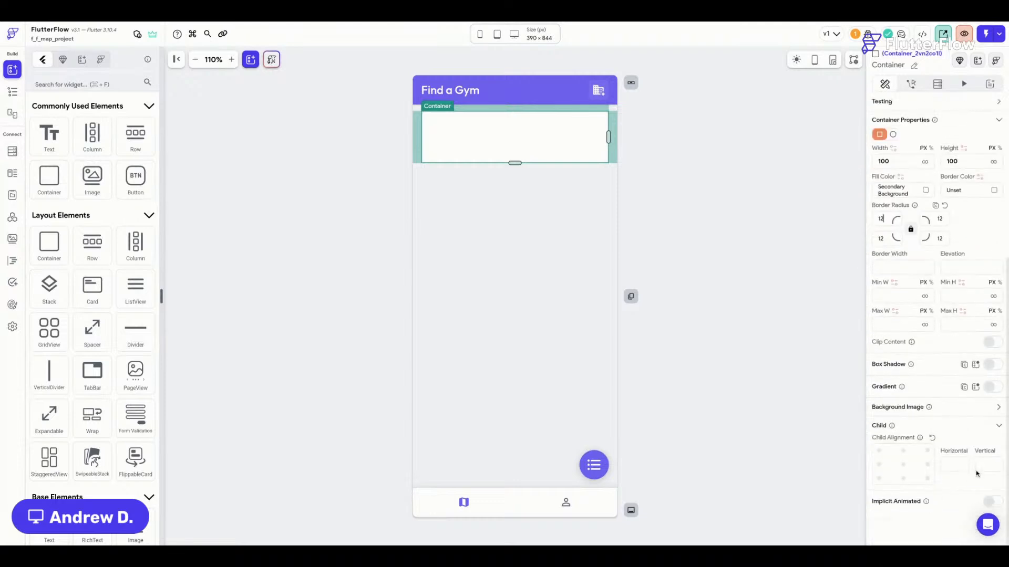
pyautogui.click(975, 368)
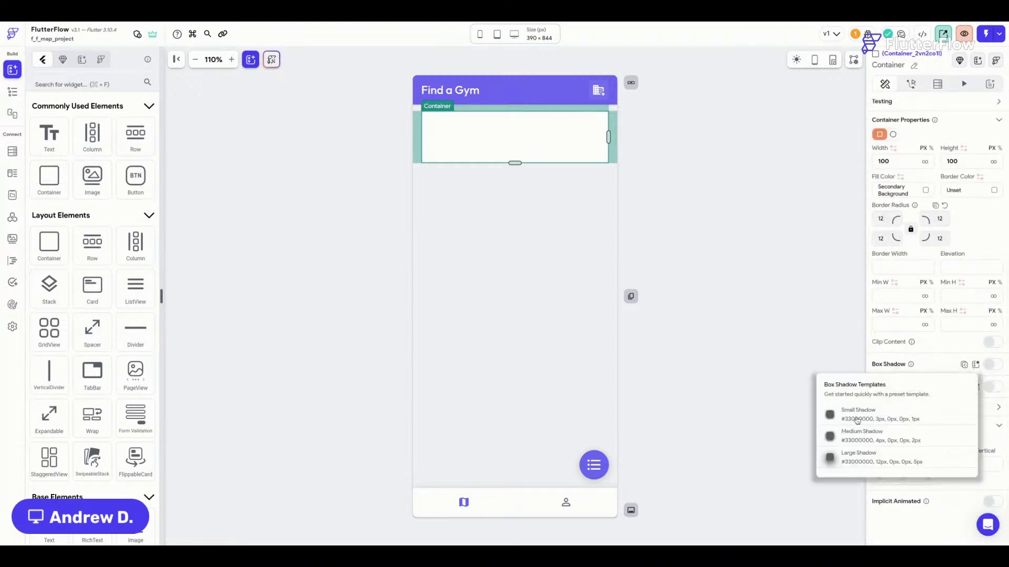
pyautogui.click(862, 421)
pyautogui.click(665, 208)
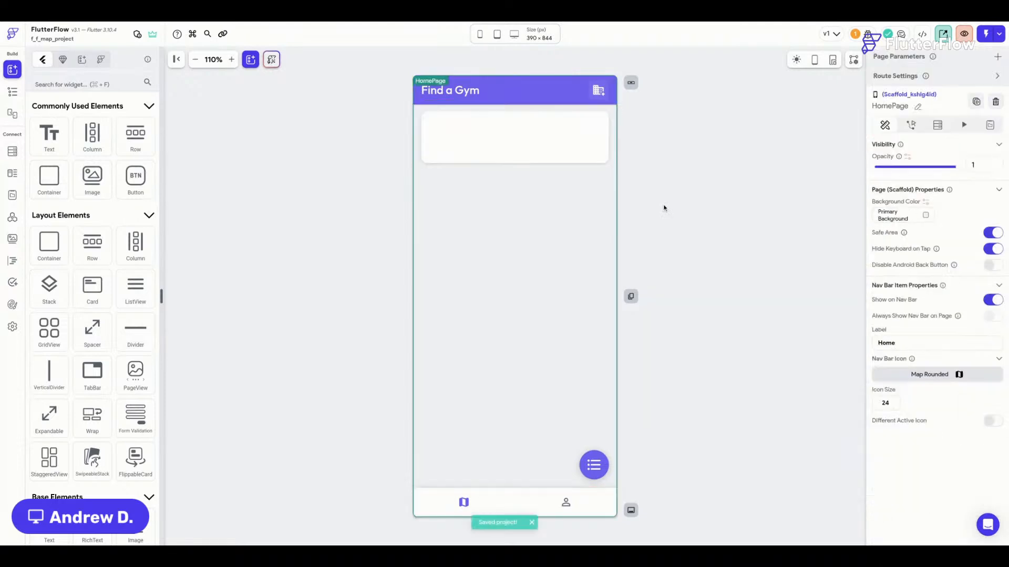
pyautogui.click(497, 268)
# Search the templates for 'card' and add Card 17 - Location into the ListView.
pyautogui.press('super+f')
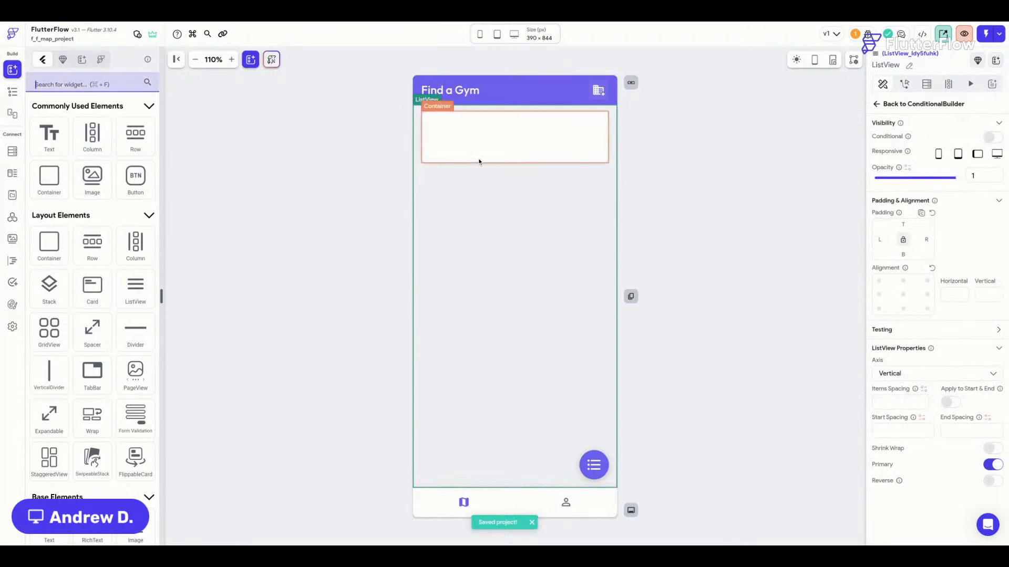
pyautogui.click(82, 61)
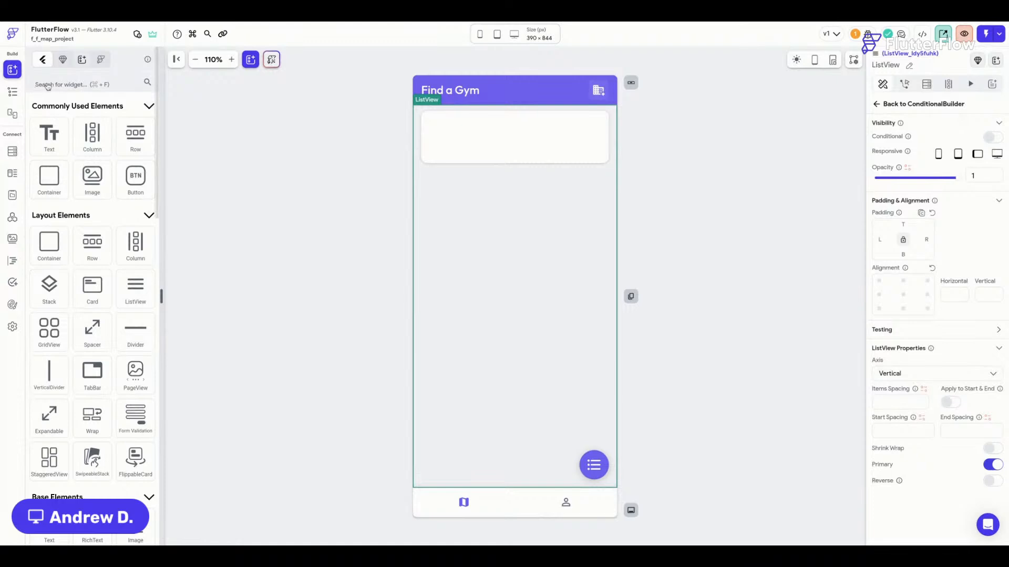
pyautogui.click(80, 59)
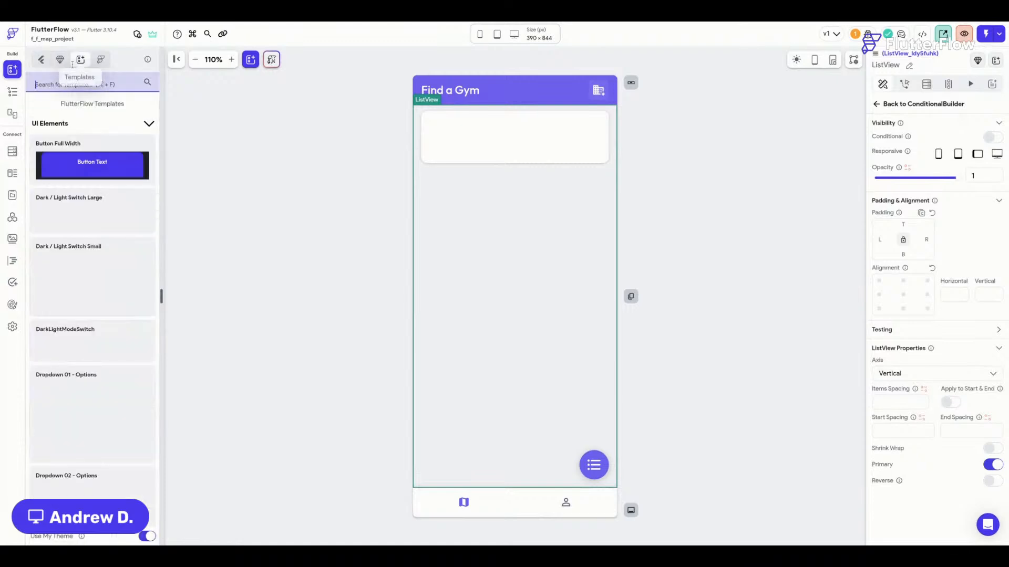
pyautogui.click(54, 81)
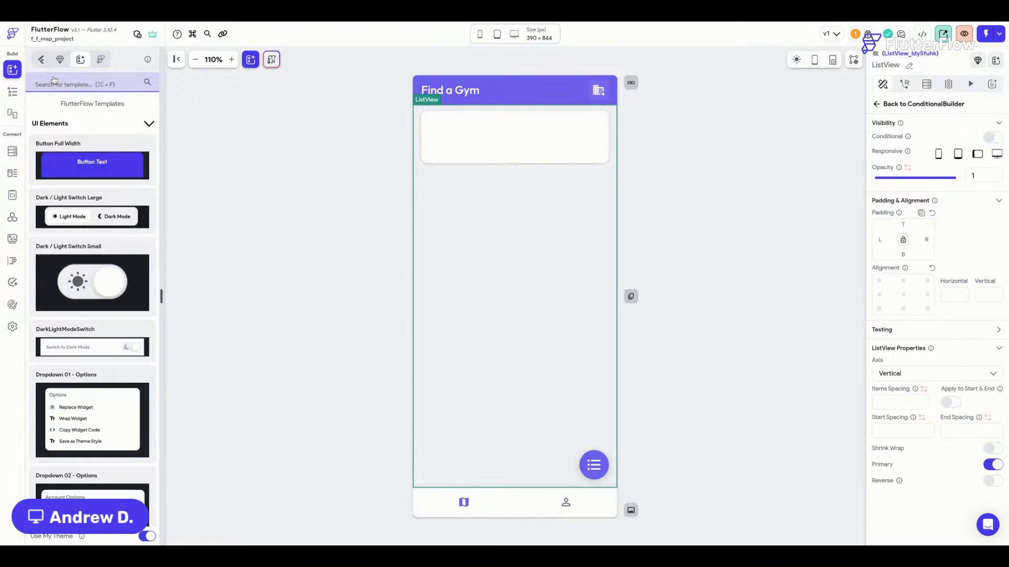
pyautogui.write('card')
pyautogui.scroll(-3, 104, 266)
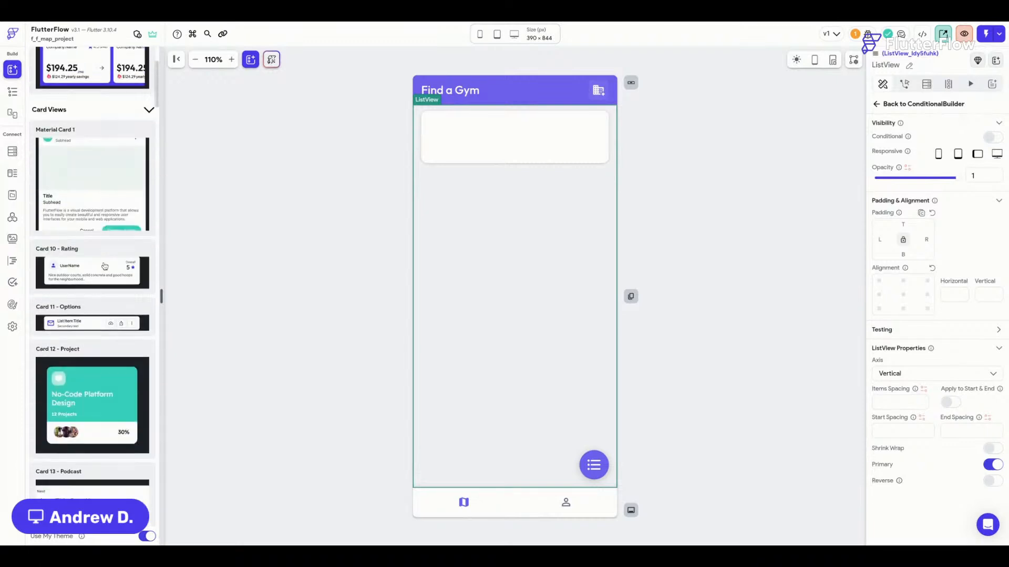
pyautogui.scroll(-6, 105, 266)
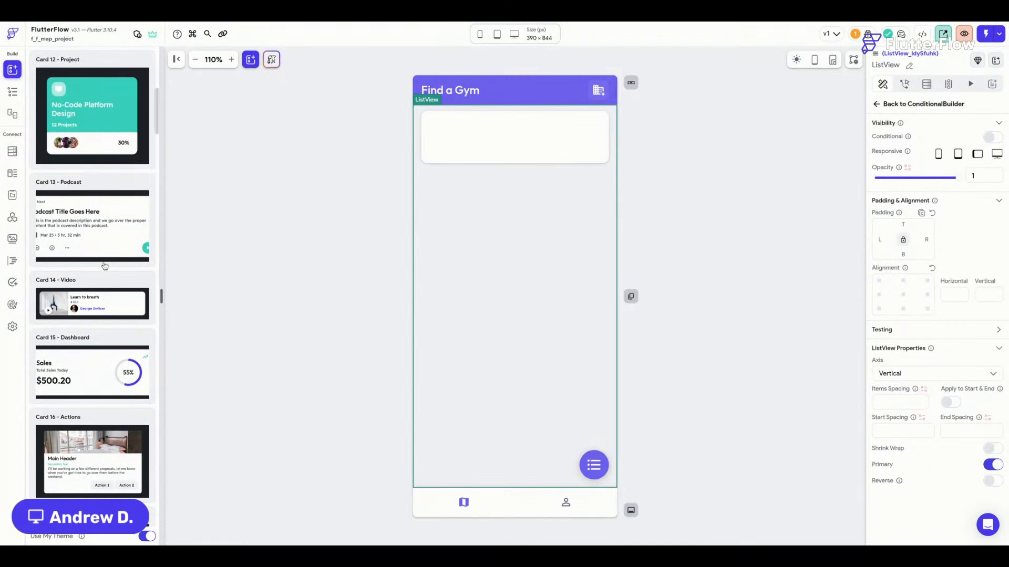
pyautogui.scroll(-5, 105, 266)
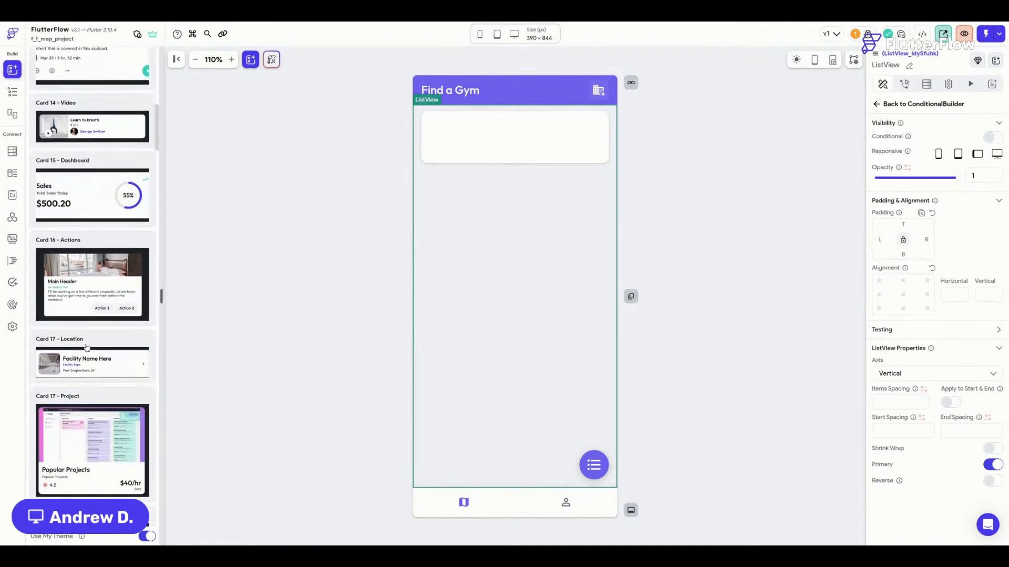
pyautogui.moveTo(83, 364); pyautogui.dragTo(507, 223)
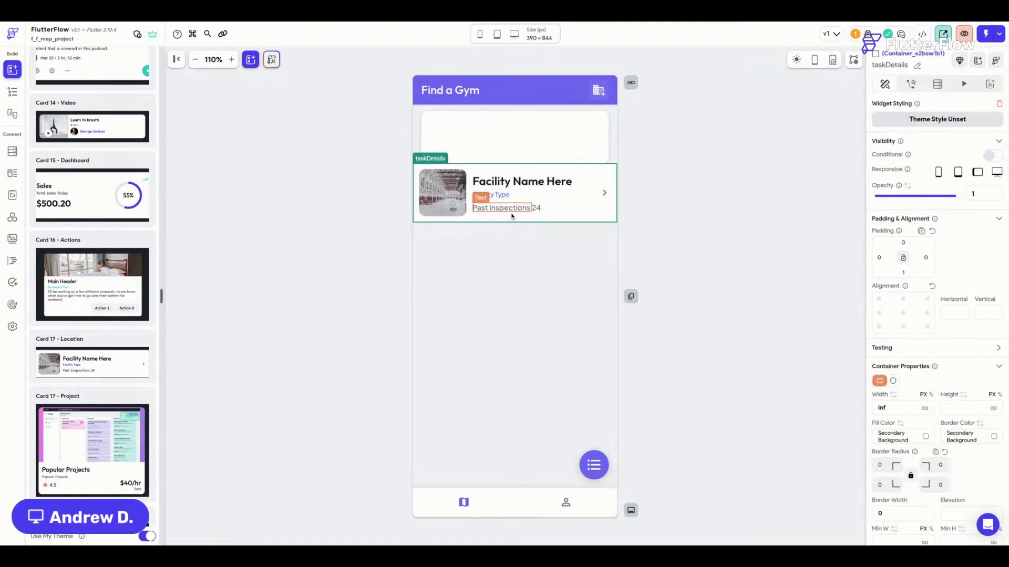
# Delete the empty Container above the card and reselect the ListView.
pyautogui.click(603, 147)
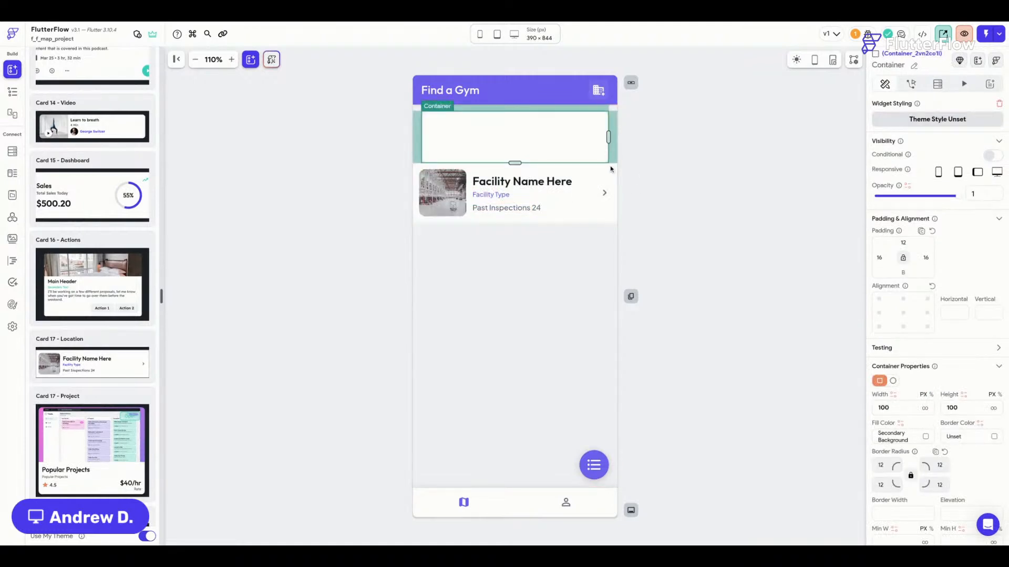
pyautogui.press('Delete')
pyautogui.click(611, 164)
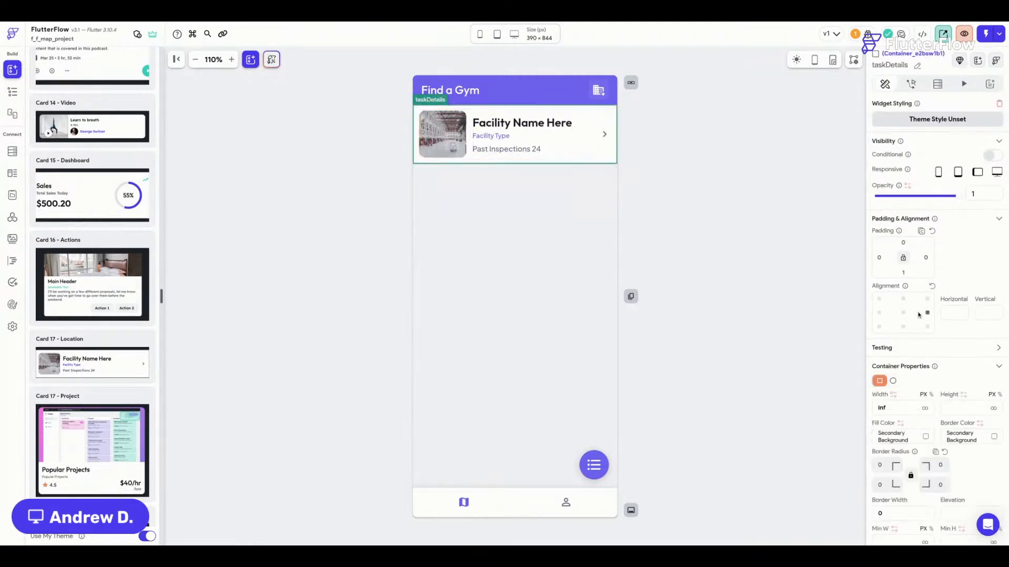
pyautogui.scroll(-2, 923, 351)
pyautogui.scroll(-1, 84, 461)
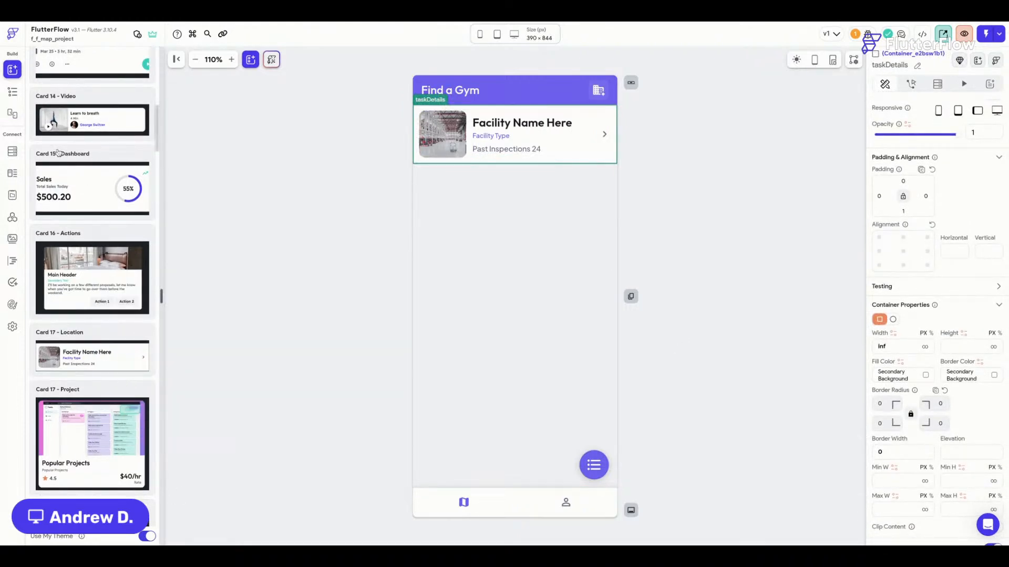
pyautogui.scroll(15, 58, 153)
pyautogui.click(41, 62)
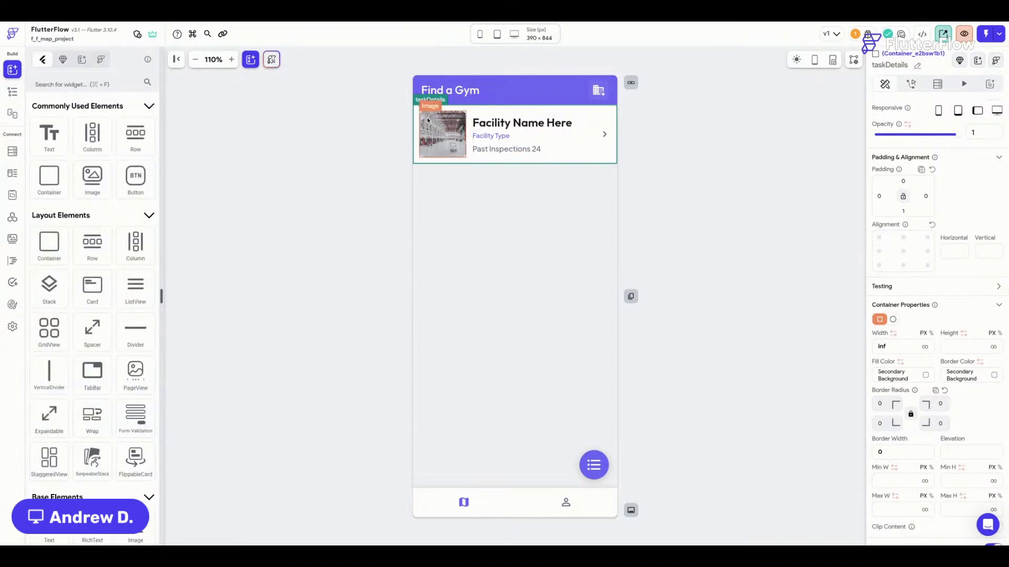
pyautogui.click(463, 233)
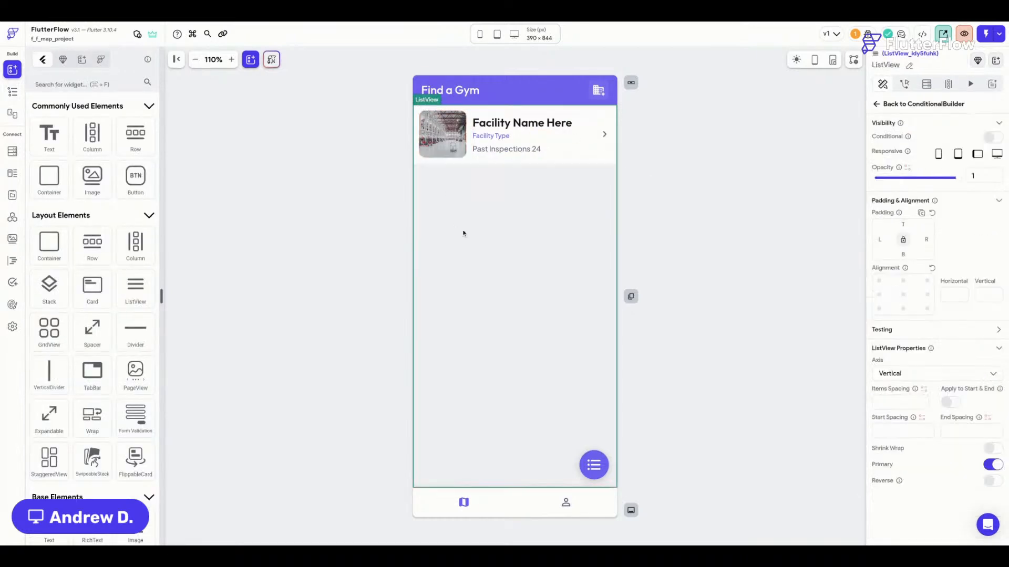
# Copy the GoogleMap's locations collection backend query, then remove it from the map.
pyautogui.click(926, 84)
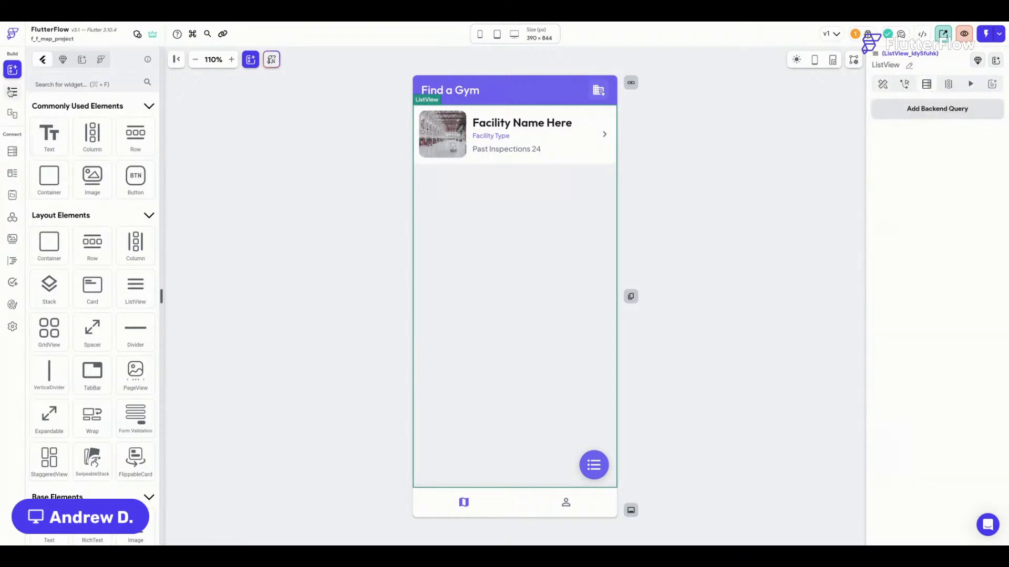
pyautogui.click(12, 92)
pyautogui.click(119, 366)
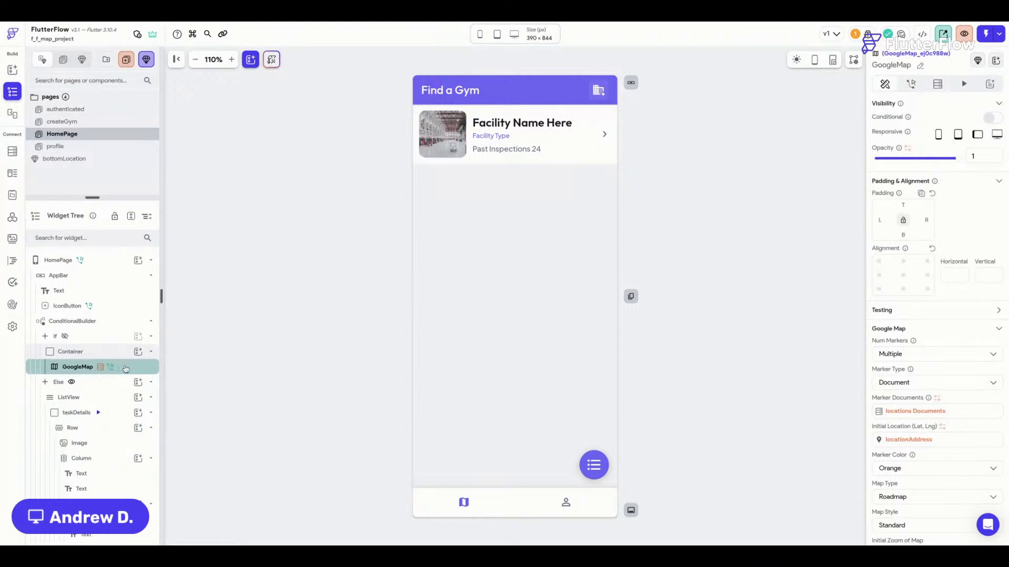
pyautogui.click(938, 84)
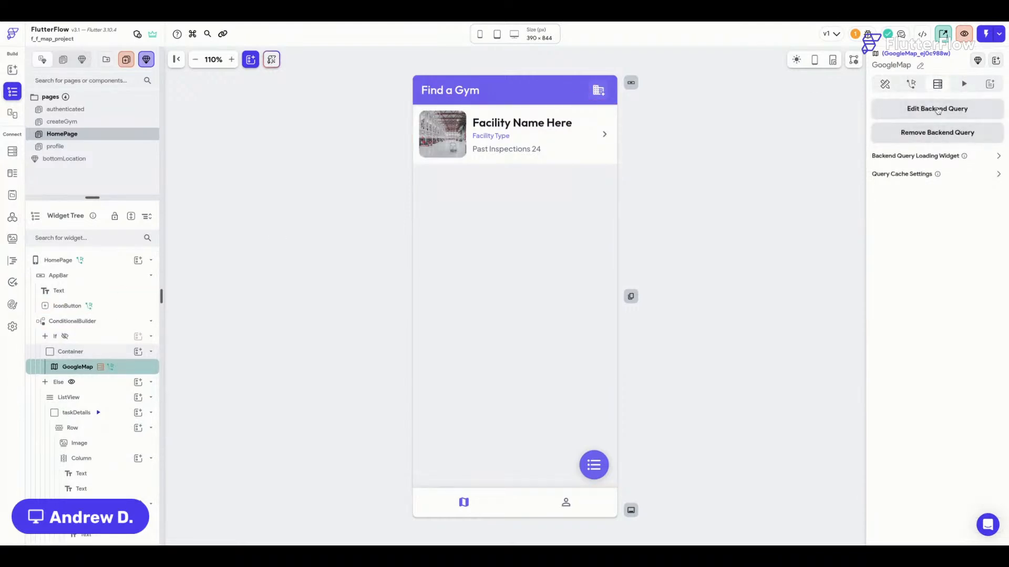
pyautogui.click(940, 109)
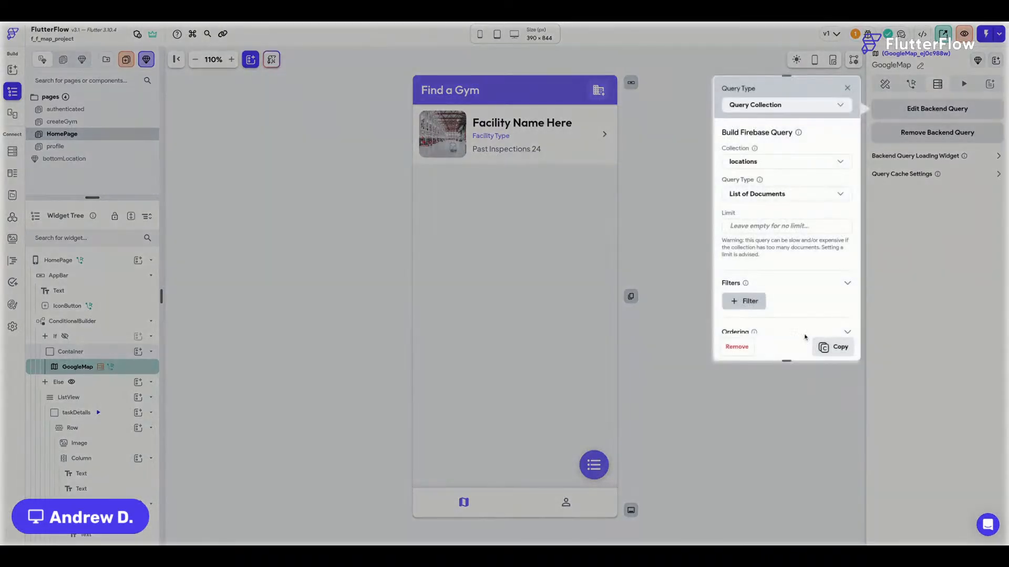
pyautogui.click(833, 348)
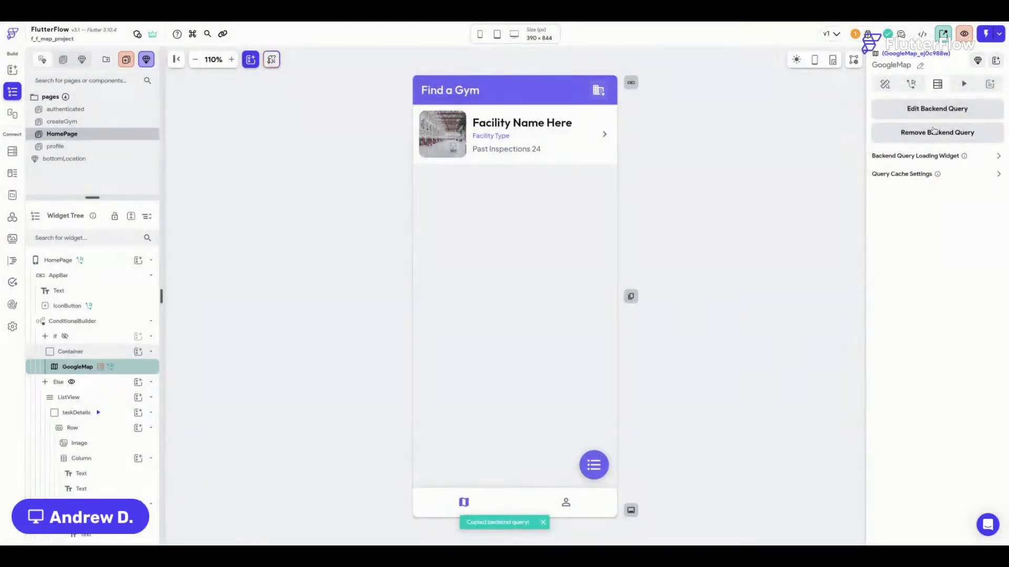
pyautogui.click(959, 134)
# Paste the copied locations query onto the ConditionalBuilder as its backend query.
pyautogui.click(73, 277)
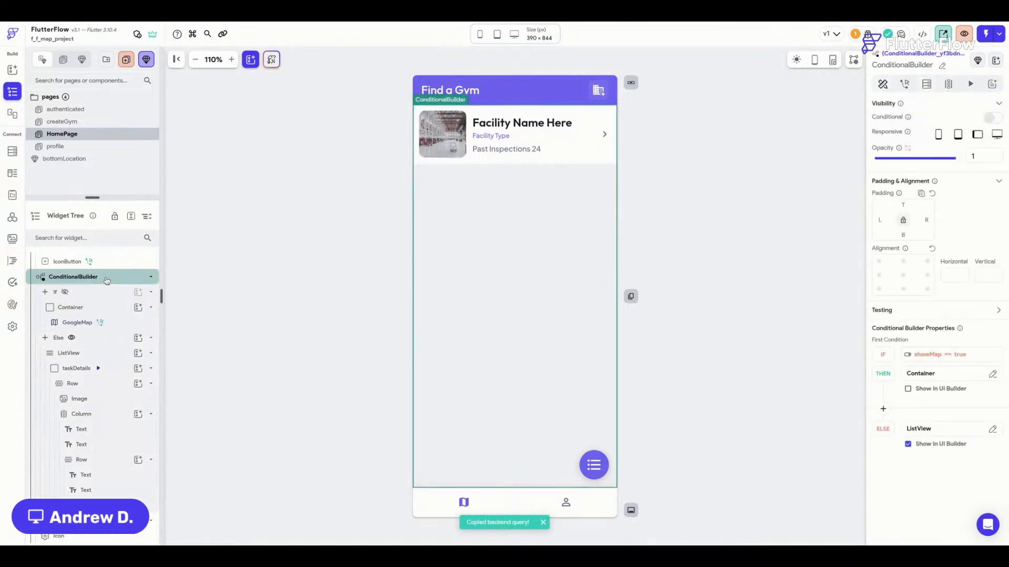
pyautogui.click(927, 85)
pyautogui.click(954, 113)
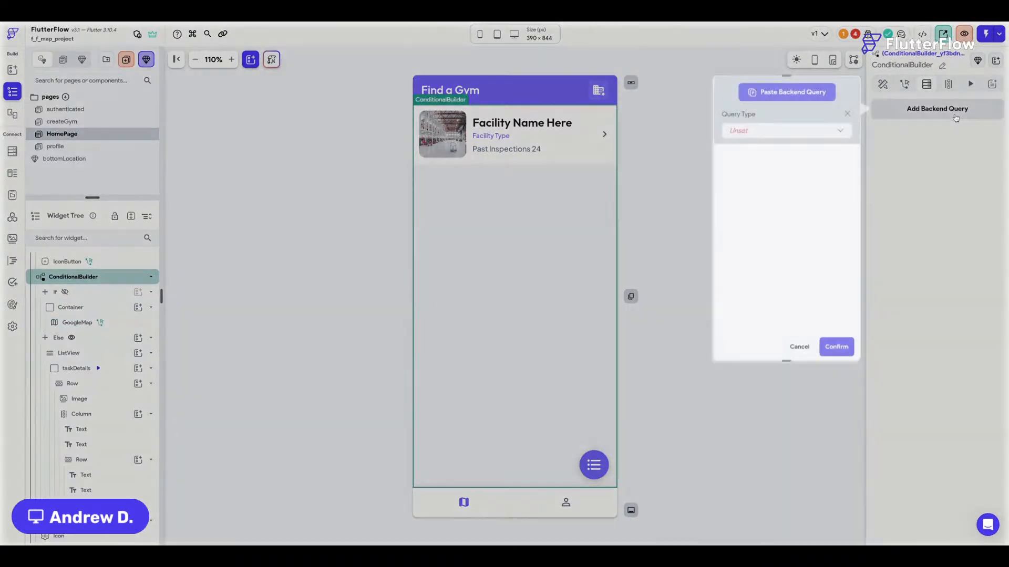
pyautogui.click(791, 98)
pyautogui.click(836, 347)
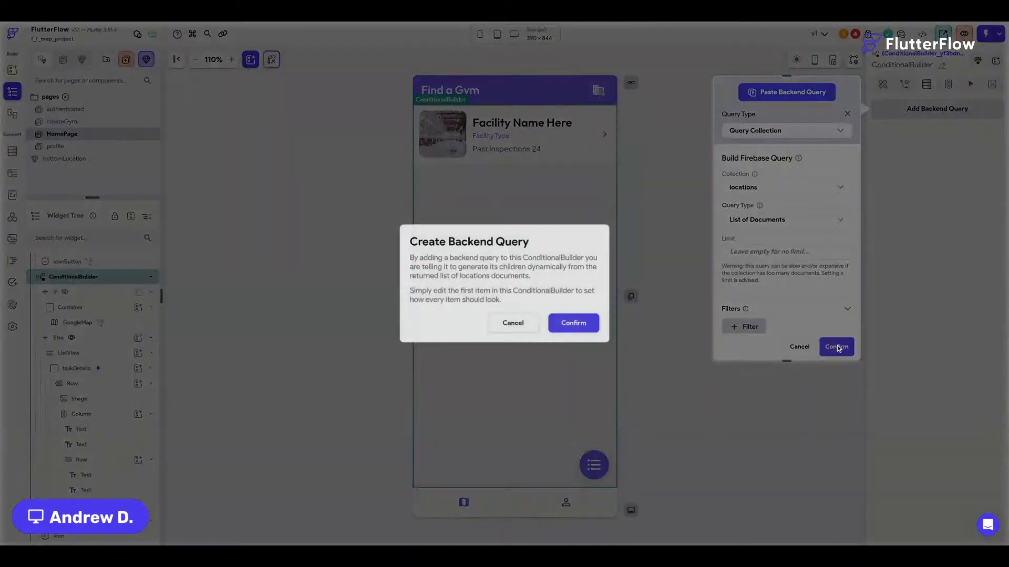
pyautogui.click(569, 323)
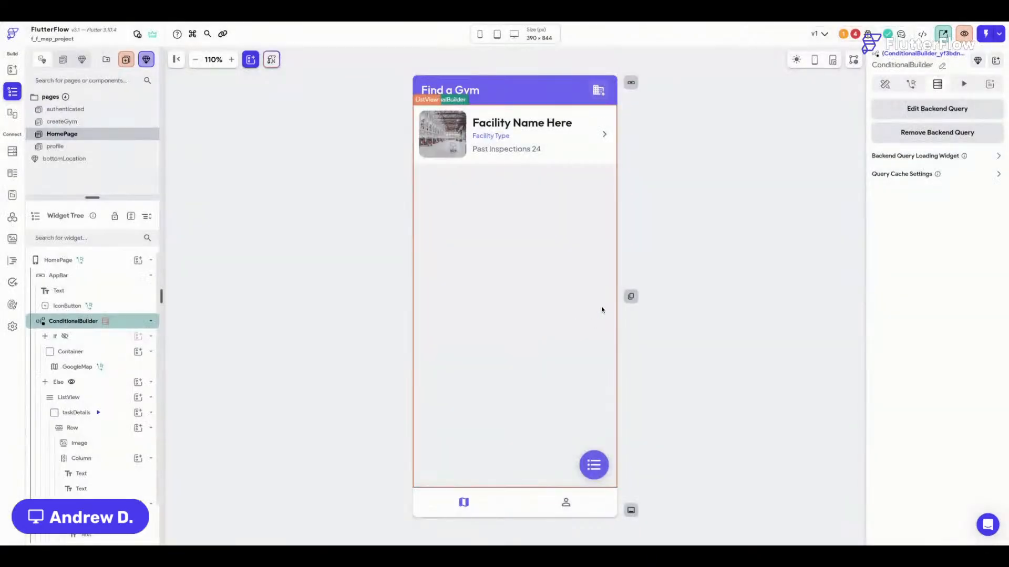
# Try generating the ListView's children from the locations data, then cancel it.
pyautogui.click(483, 250)
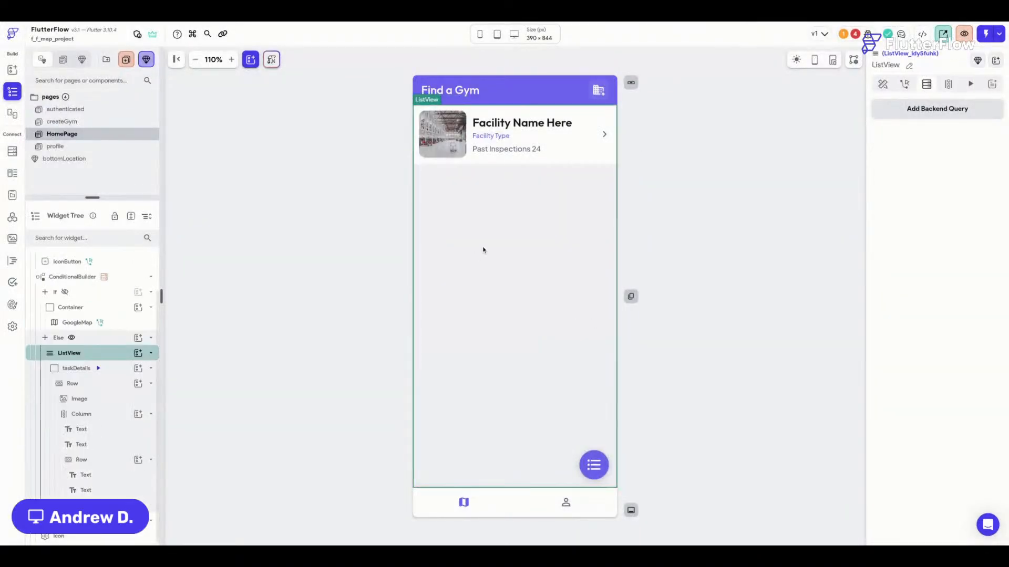
pyautogui.click(882, 84)
pyautogui.click(949, 84)
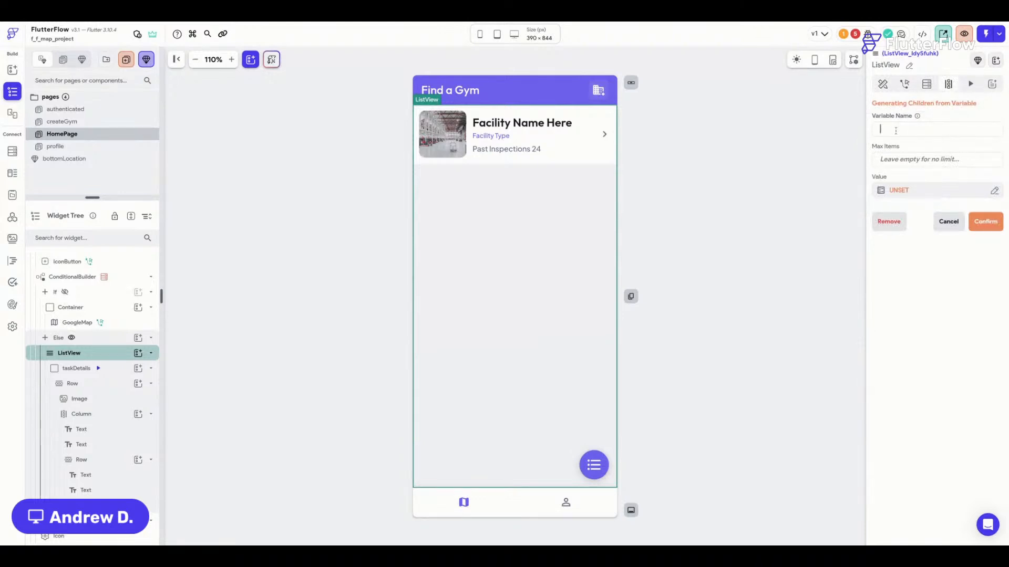
pyautogui.write('locations')
pyautogui.click(898, 191)
pyautogui.click(766, 254)
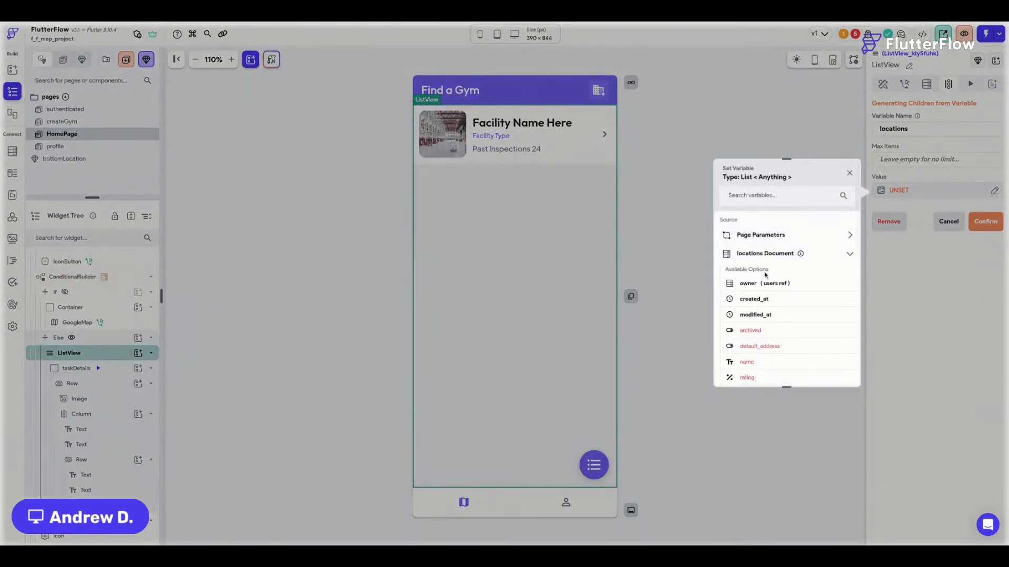
pyautogui.scroll(-5, 767, 268)
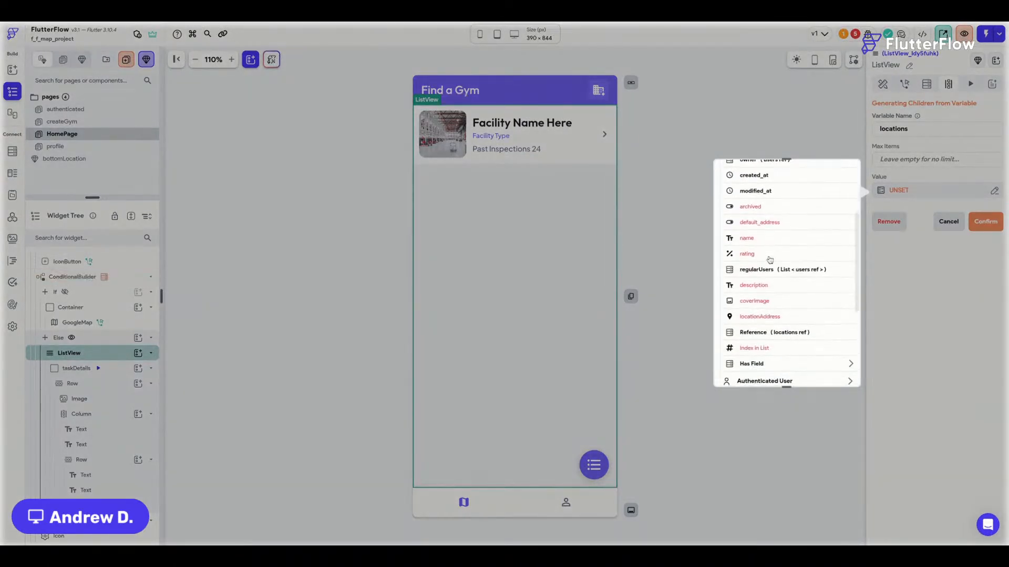
pyautogui.click(782, 247)
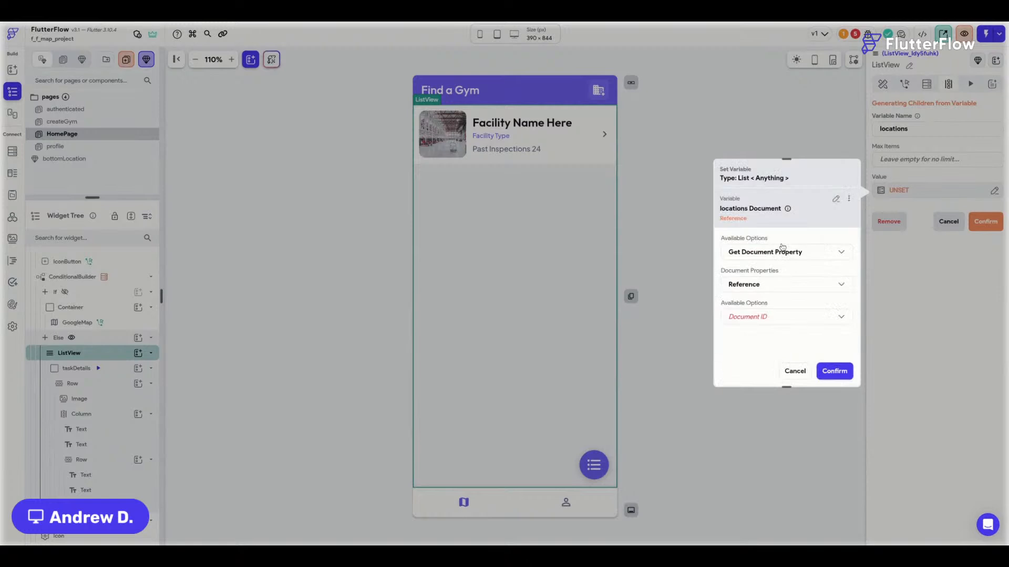
pyautogui.click(795, 372)
pyautogui.click(946, 229)
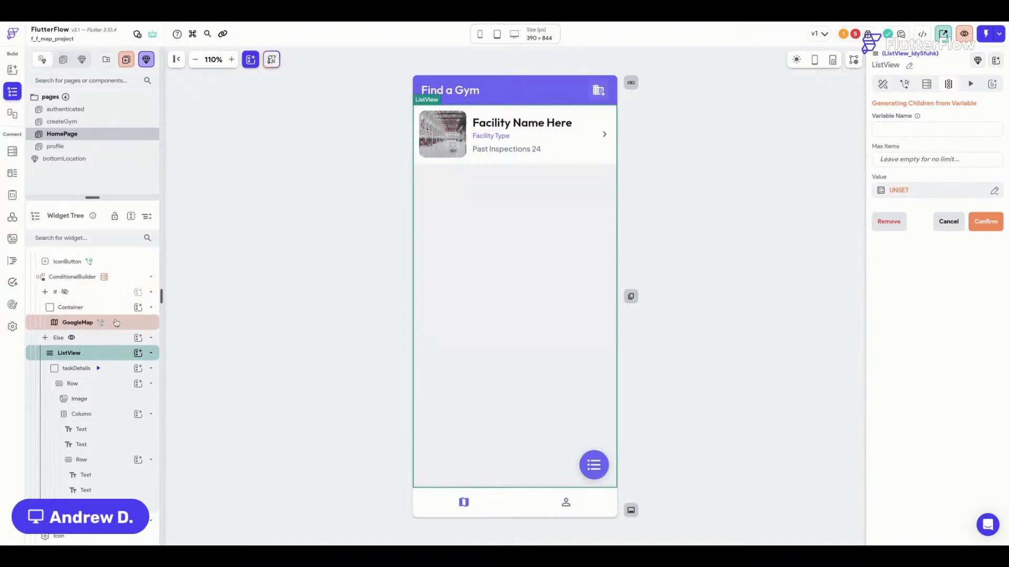
pyautogui.click(108, 322)
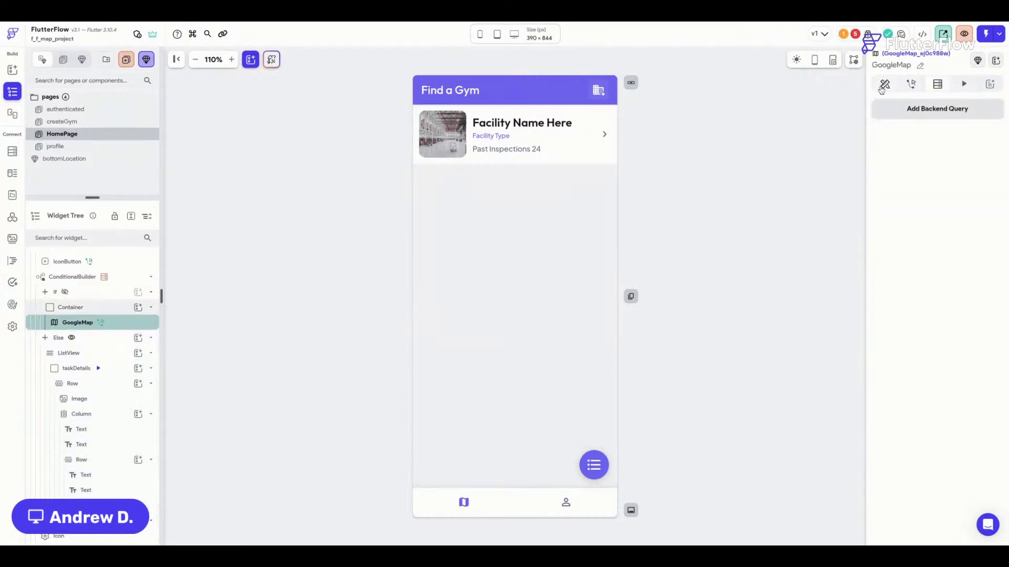
# Show the ConditionalBuilder's THEN branch on the canvas and select the GoogleMap.
pyautogui.click(885, 85)
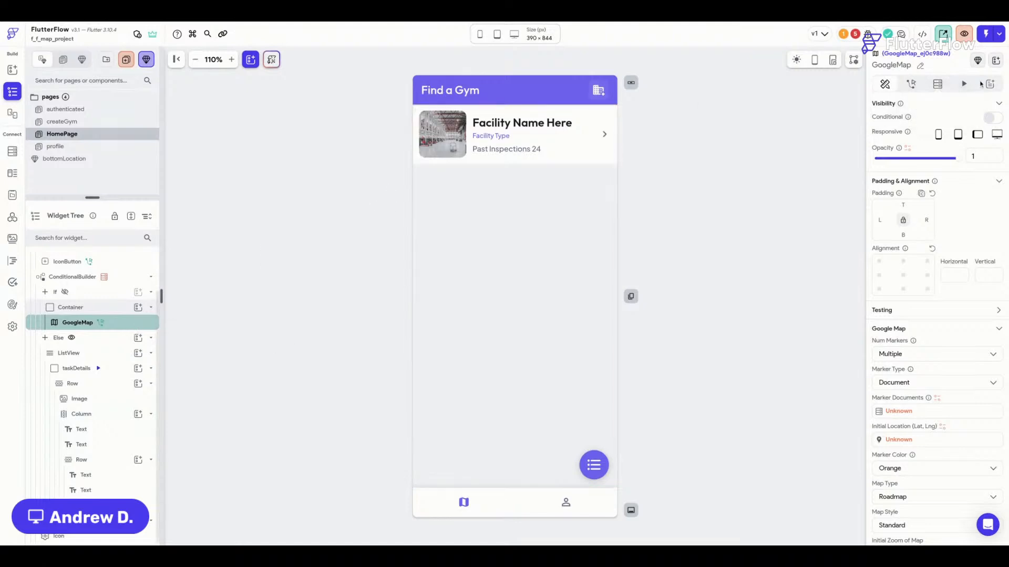
pyautogui.scroll(-3, 925, 263)
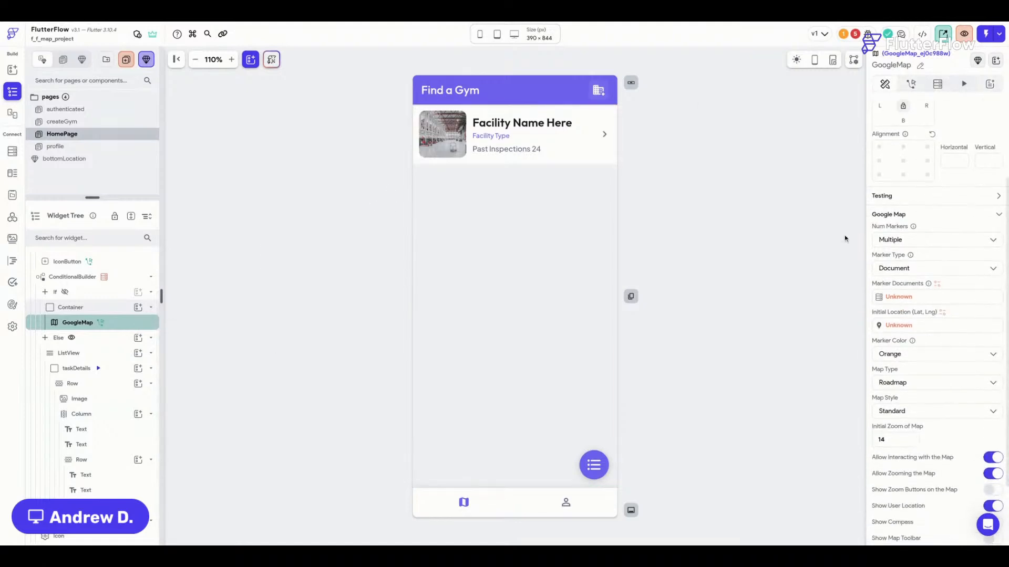
pyautogui.click(114, 279)
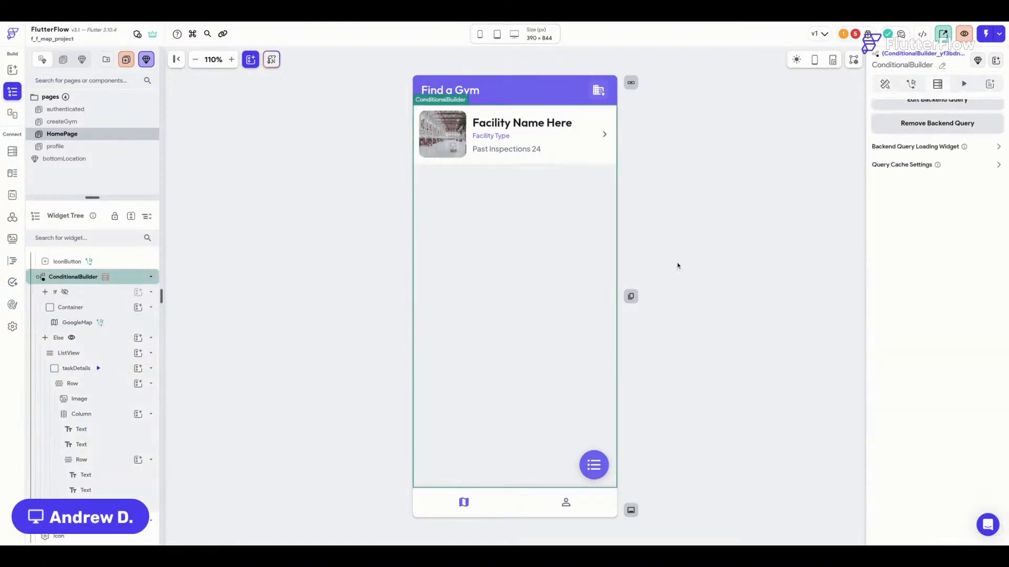
pyautogui.click(884, 84)
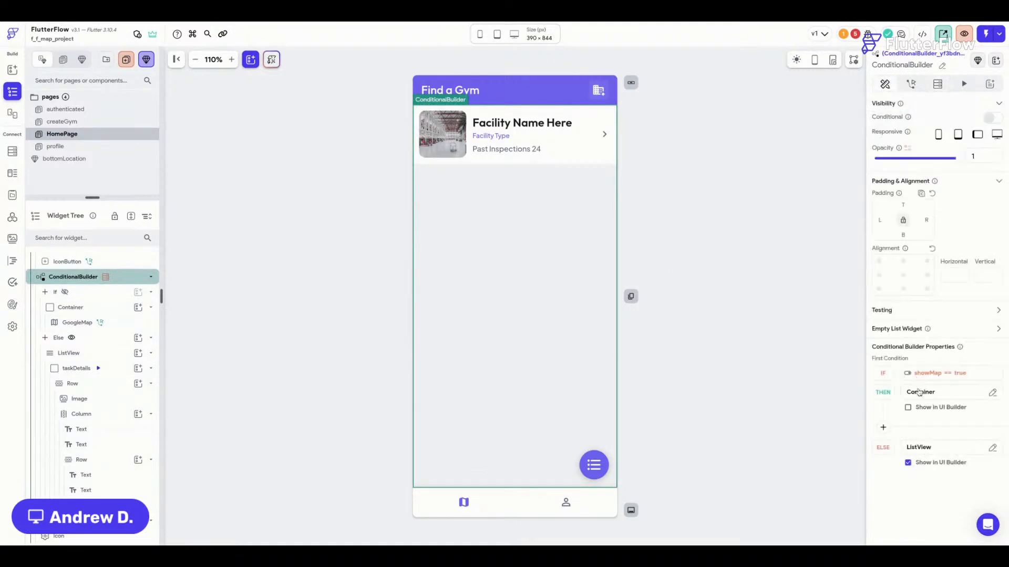
pyautogui.click(908, 407)
pyautogui.click(510, 190)
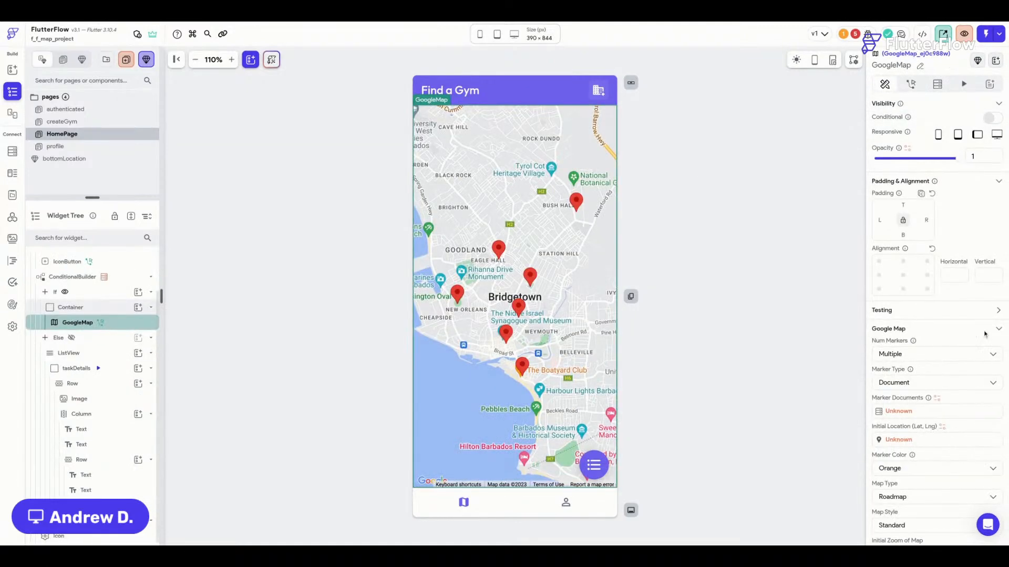
# Bind the map's Marker Documents to the locations documents, then clear that binding.
pyautogui.scroll(-2, 904, 324)
pyautogui.click(898, 307)
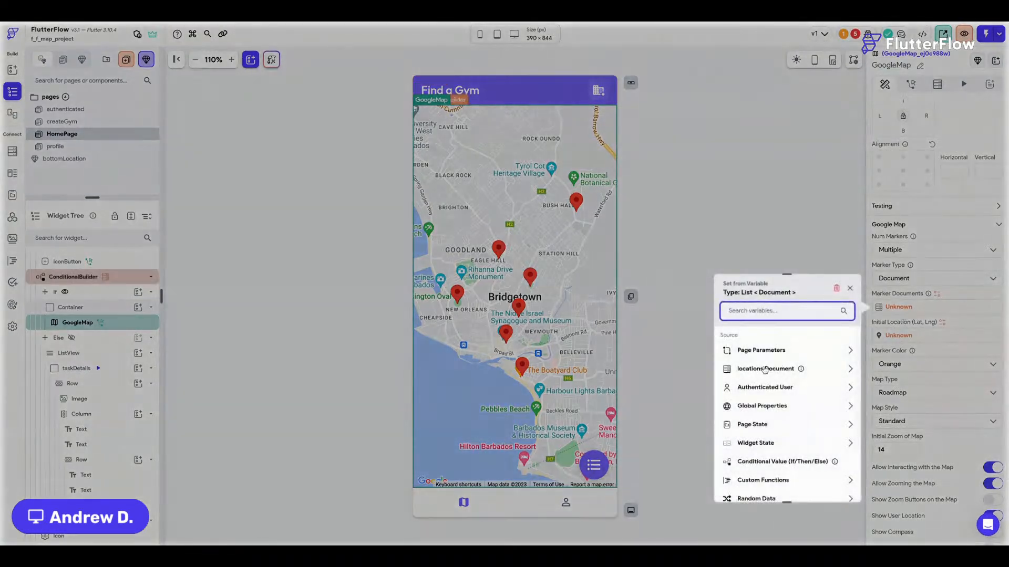
pyautogui.click(766, 370)
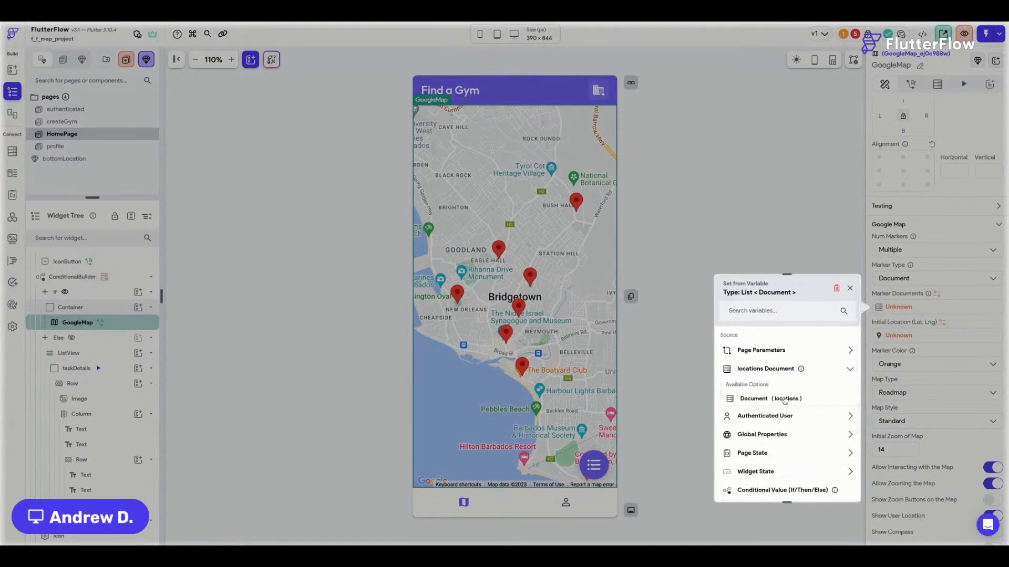
pyautogui.scroll(-3, 851, 276)
pyautogui.scroll(3, 849, 284)
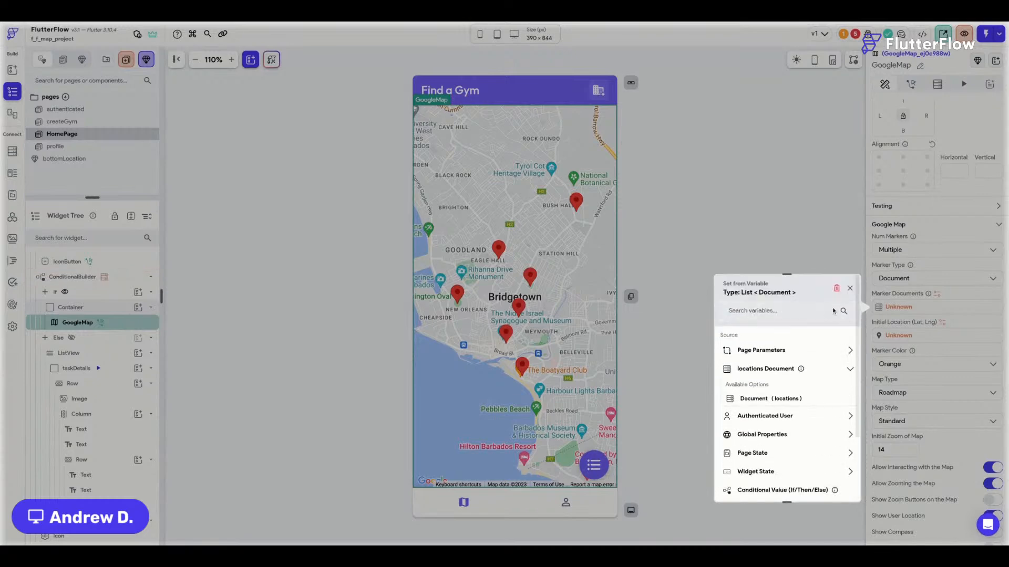
pyautogui.click(837, 290)
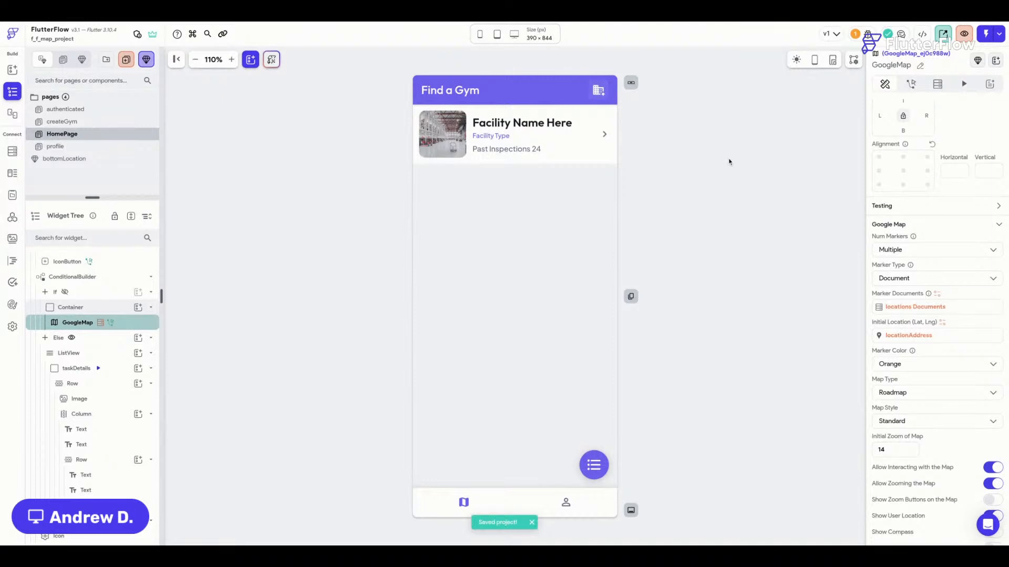
# Enable query caching on the map's query at App Level, named locationsAll.
pyautogui.click(937, 84)
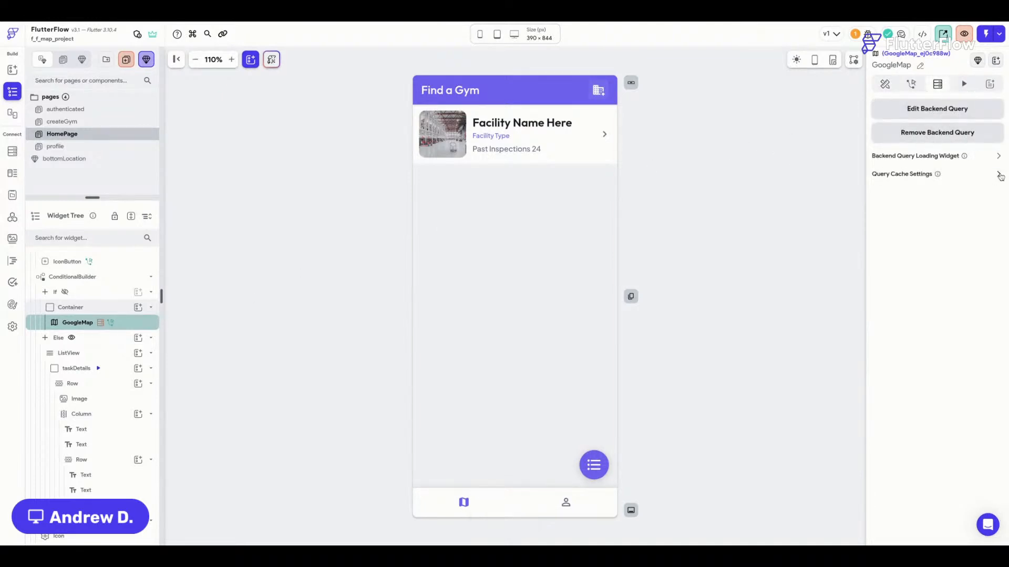
pyautogui.click(998, 174)
pyautogui.click(996, 190)
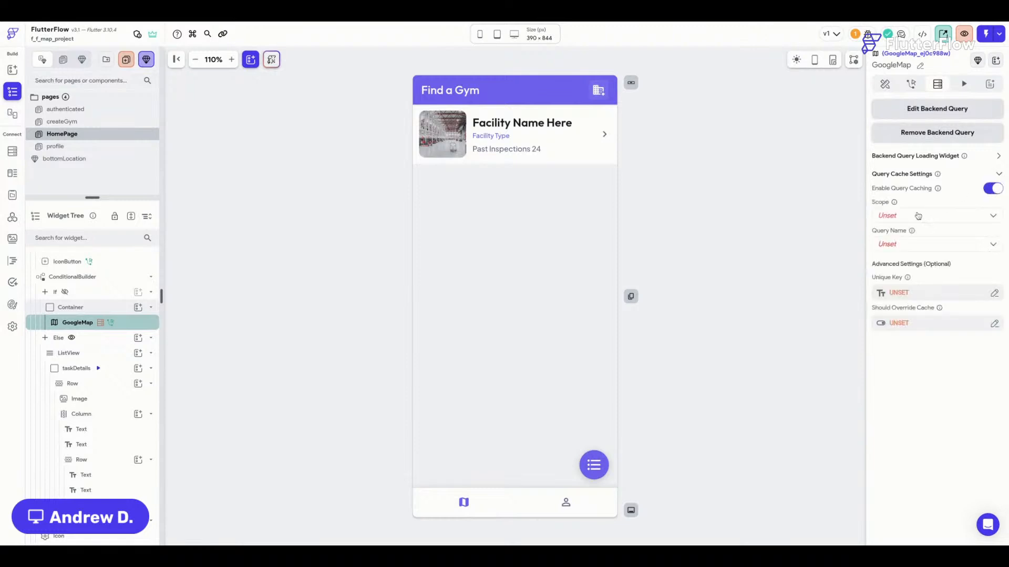
pyautogui.click(914, 218)
pyautogui.click(909, 220)
pyautogui.click(912, 245)
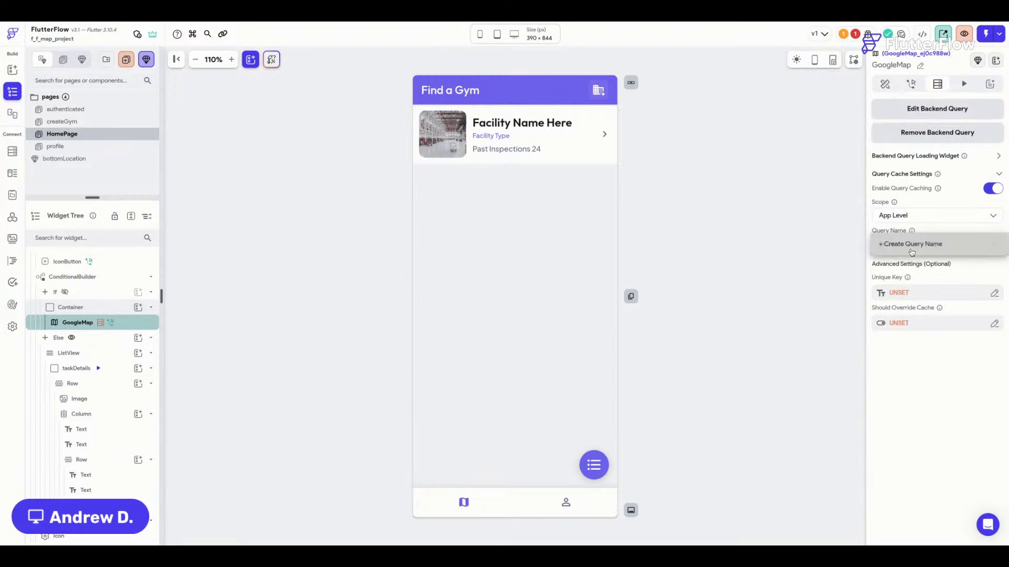
pyautogui.click(912, 254)
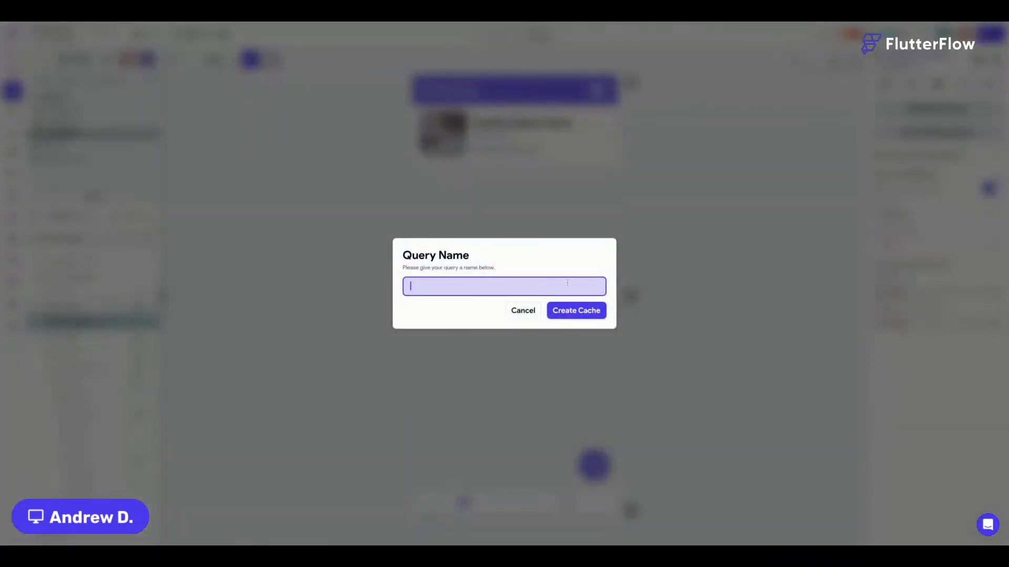
pyautogui.write('locationsAll')
pyautogui.click(571, 312)
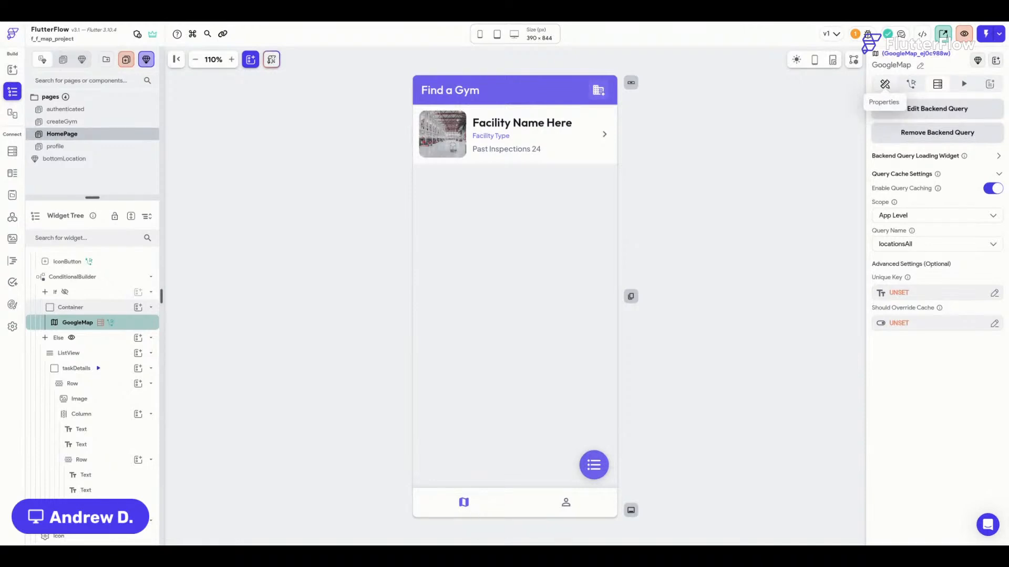
# Check the map's Marker Documents and Initial Location in its properties.
pyautogui.click(885, 84)
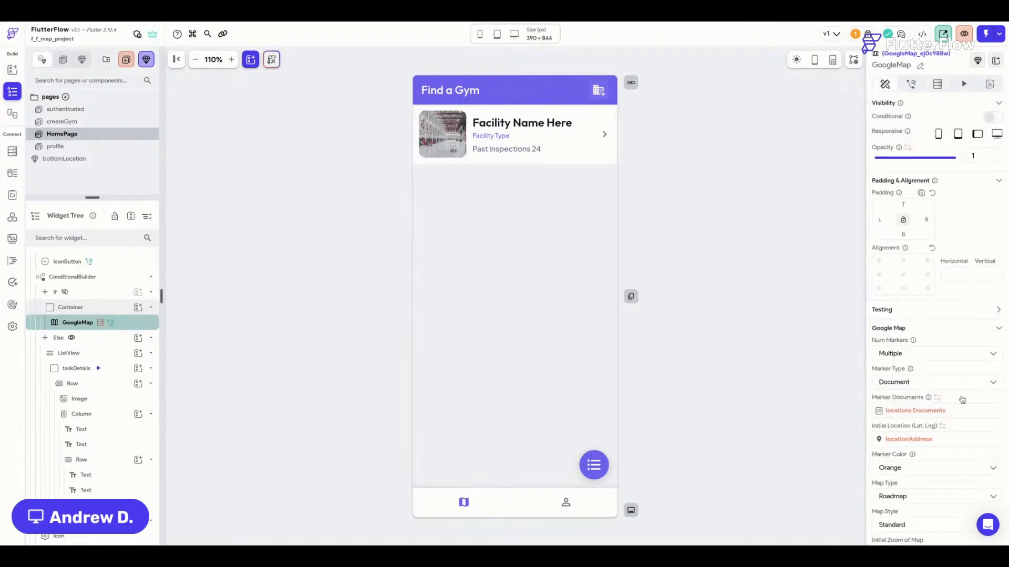
pyautogui.scroll(-2, 962, 400)
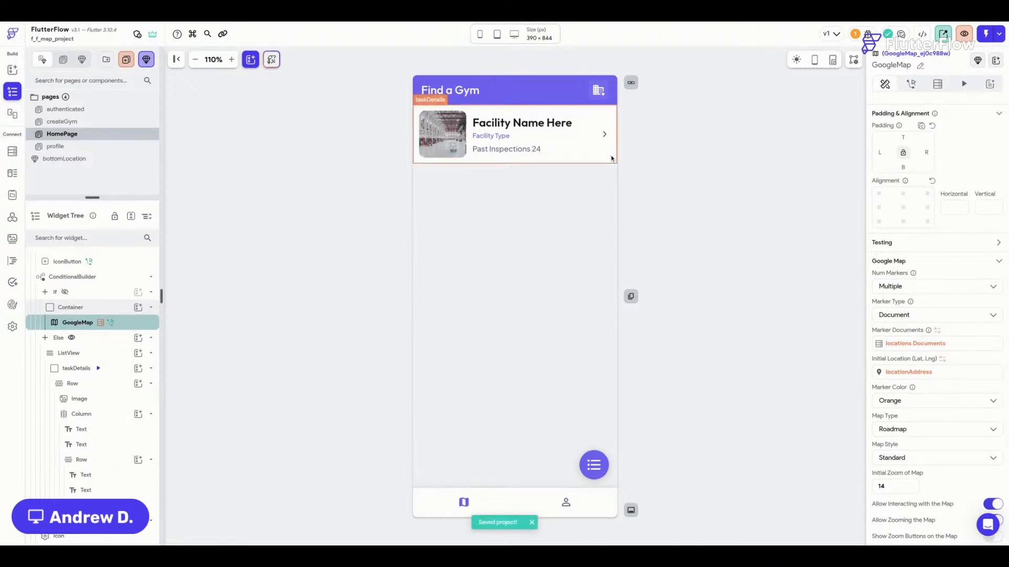
pyautogui.scroll(-1, 903, 298)
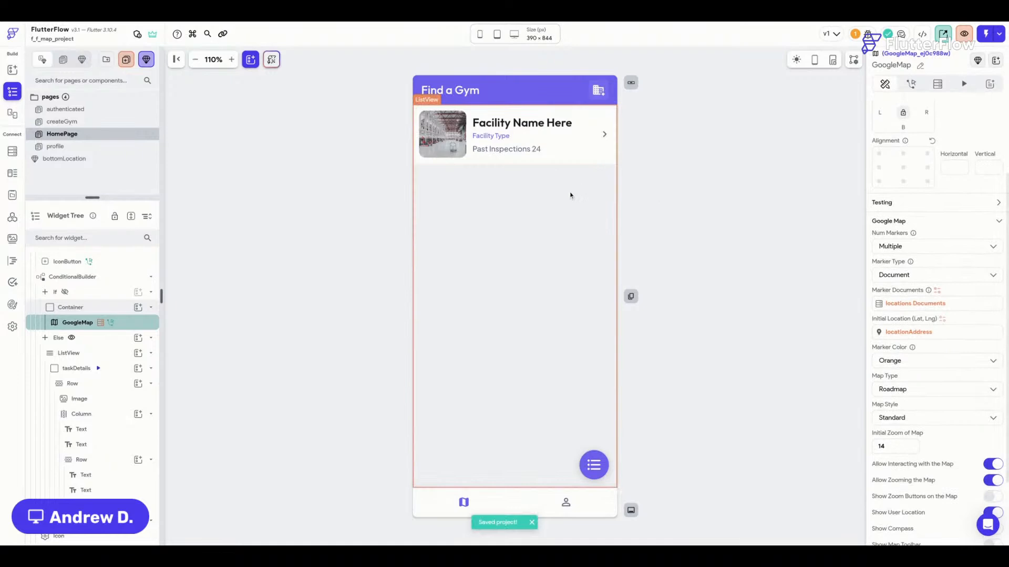
# Paste the map's copied locations backend query onto the gym ListView and generate items from it.
pyautogui.click(550, 198)
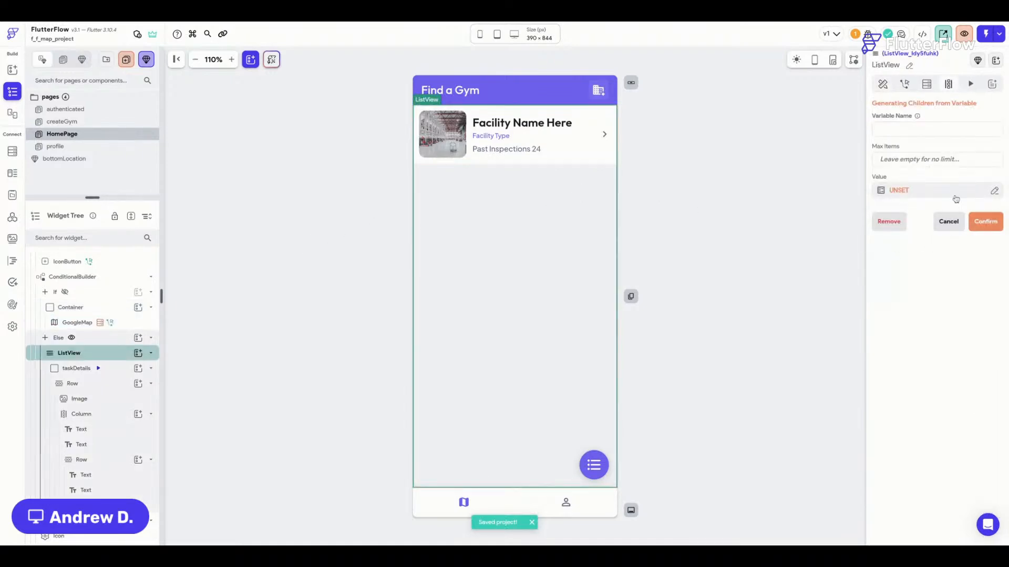
pyautogui.click(926, 84)
pyautogui.click(940, 111)
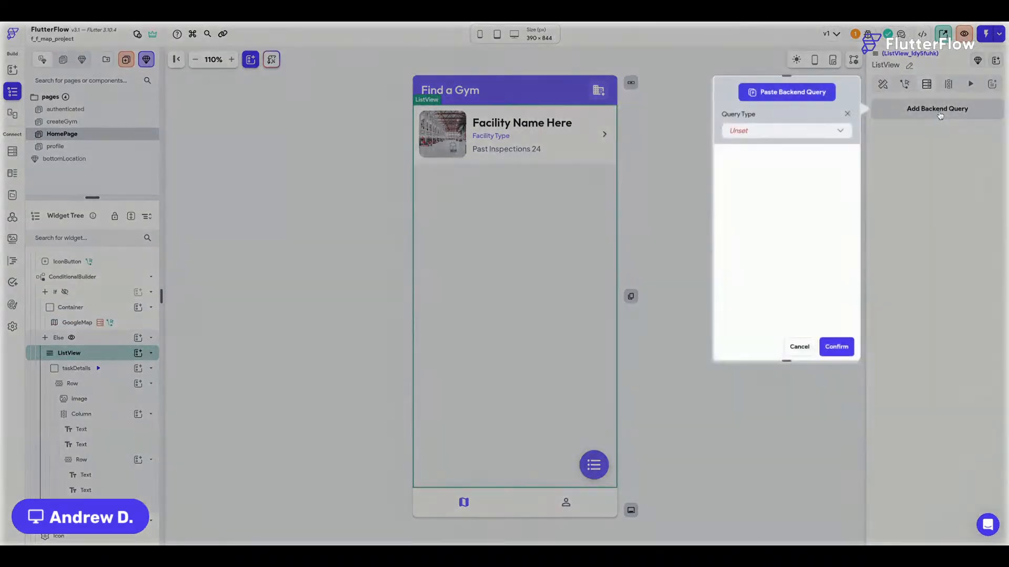
pyautogui.click(793, 93)
pyautogui.click(836, 347)
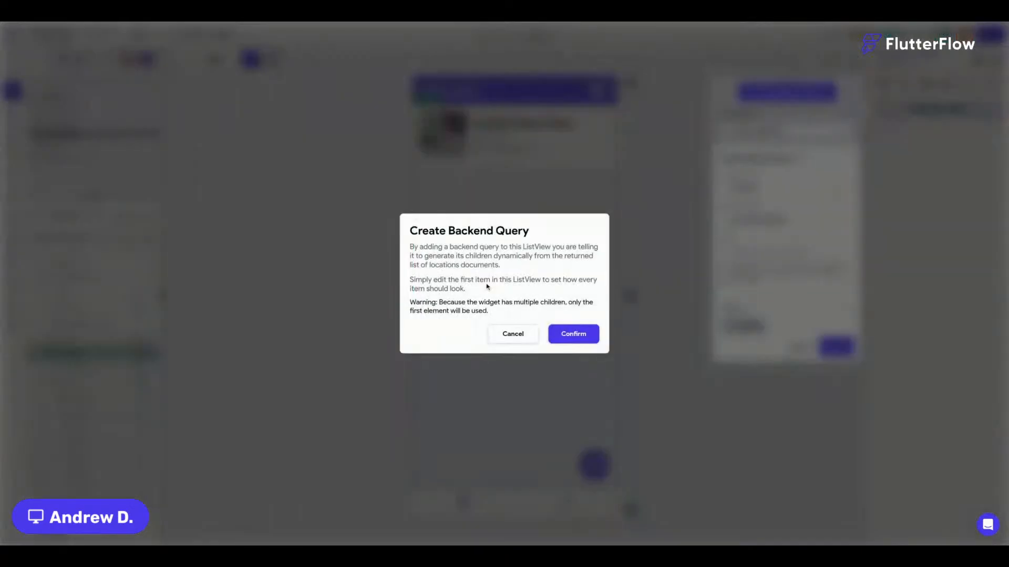
pyautogui.click(578, 338)
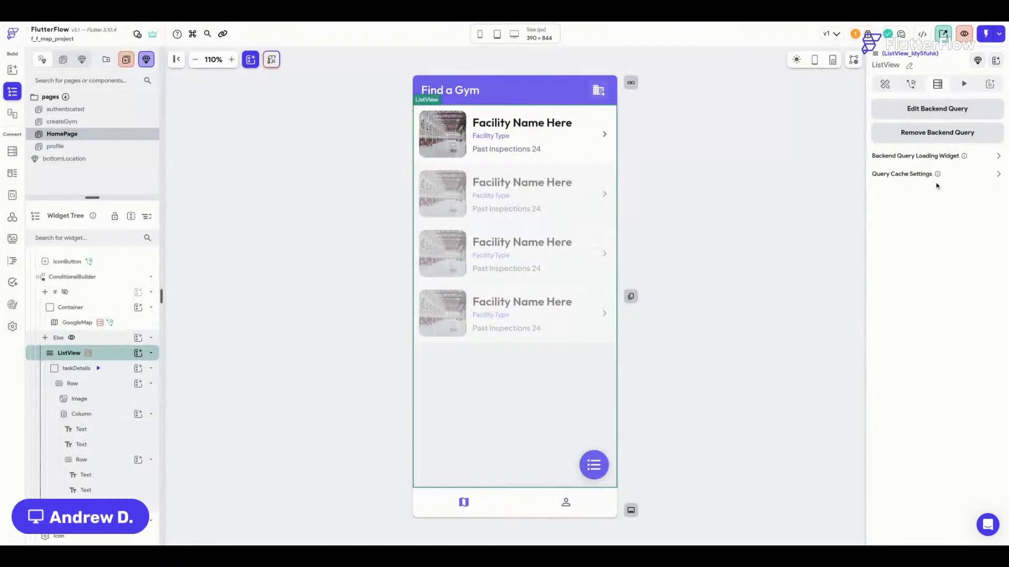
# Enable App Level query caching on the list's query under the shared locationsAll name.
pyautogui.click(998, 176)
pyautogui.click(992, 188)
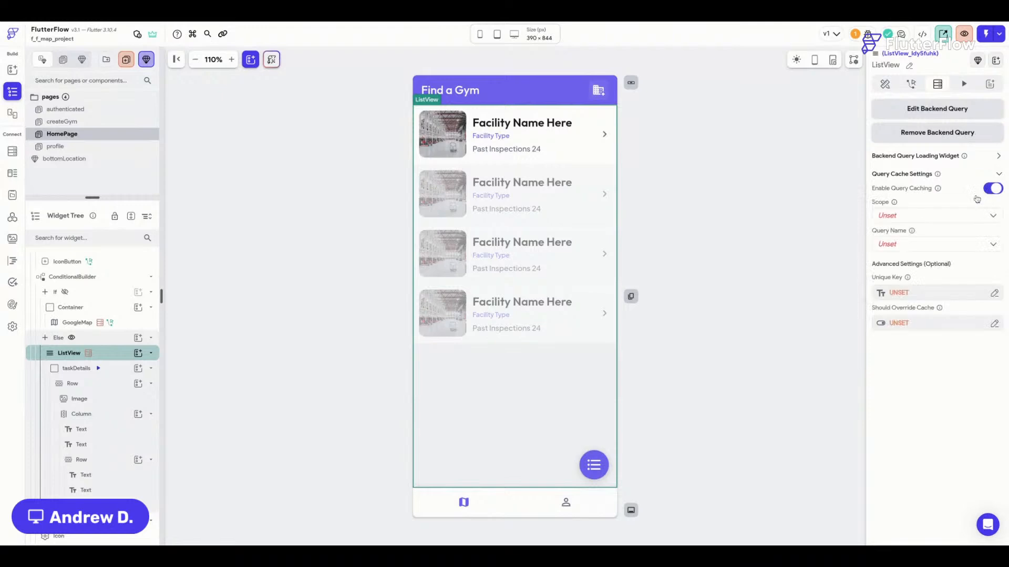
pyautogui.click(894, 221)
pyautogui.click(895, 221)
pyautogui.click(896, 244)
pyautogui.click(897, 247)
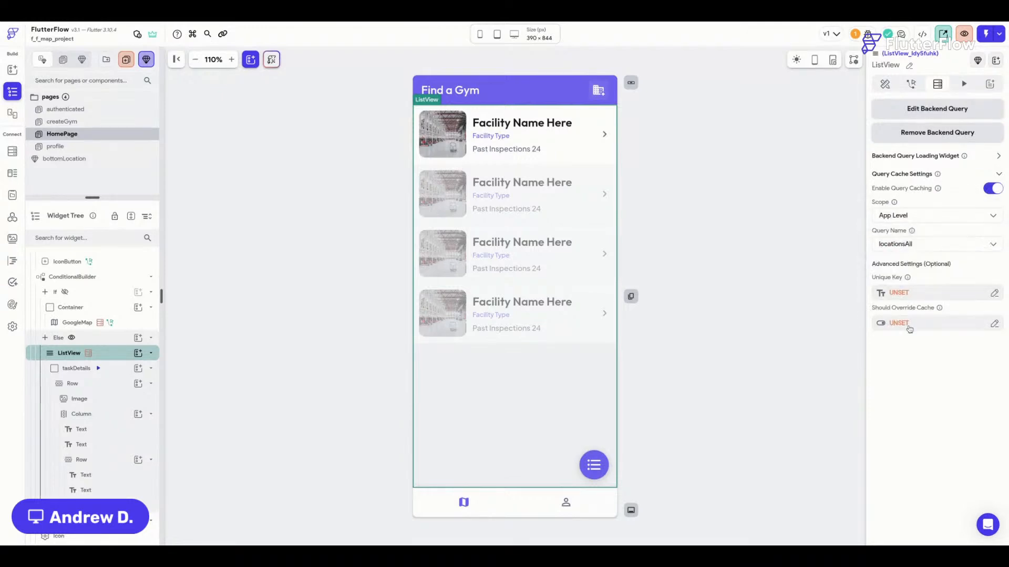
pyautogui.click(911, 298)
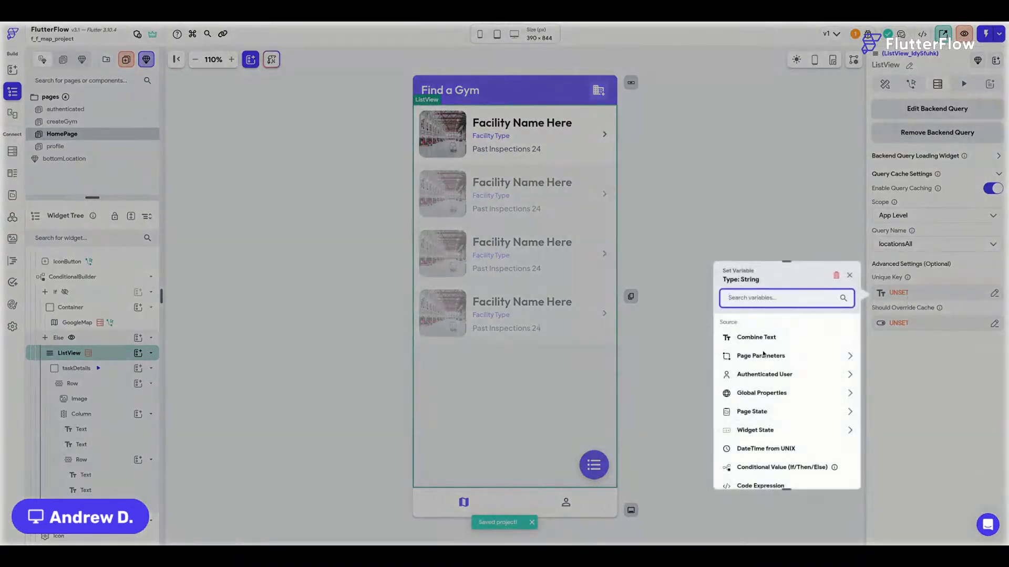
pyautogui.click(923, 314)
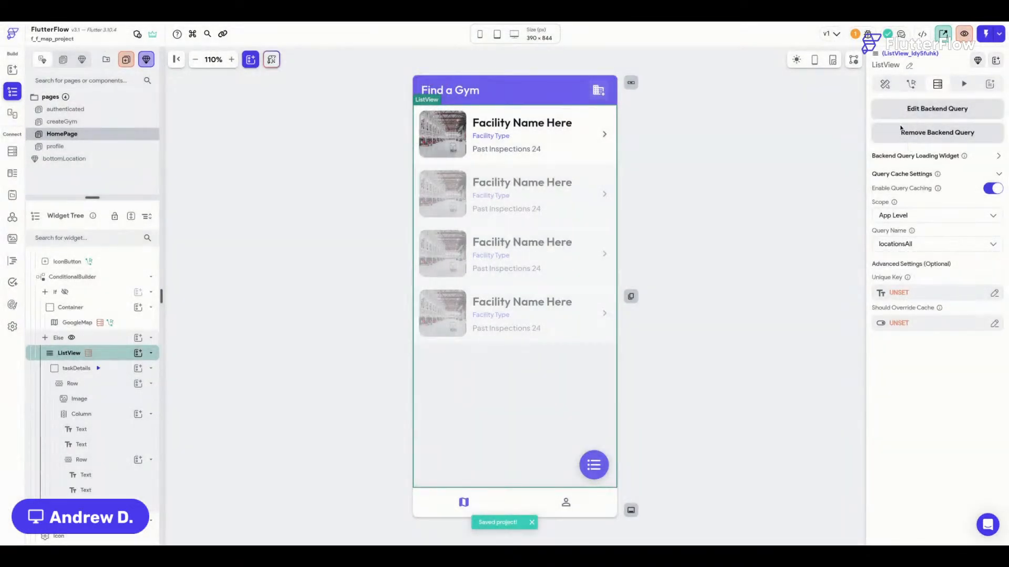
pyautogui.click(886, 85)
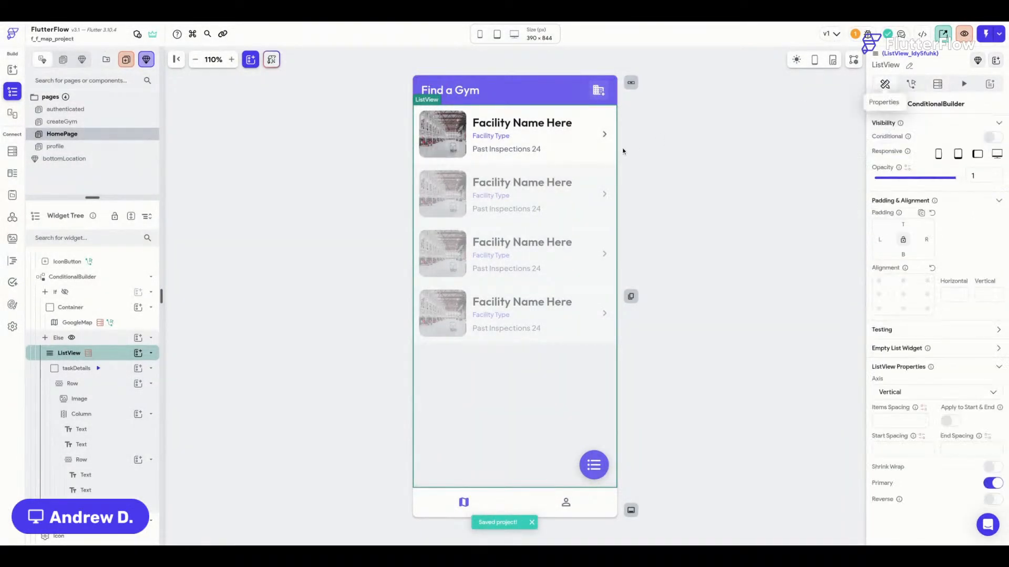
pyautogui.click(463, 149)
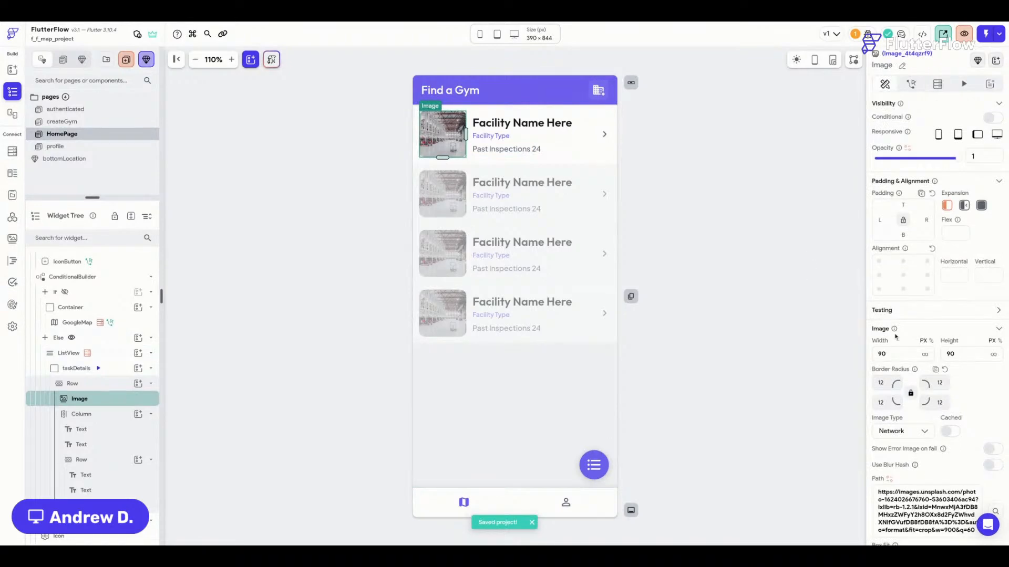
# Bind the gym item image path to the location's coverImage field.
pyautogui.click(888, 479)
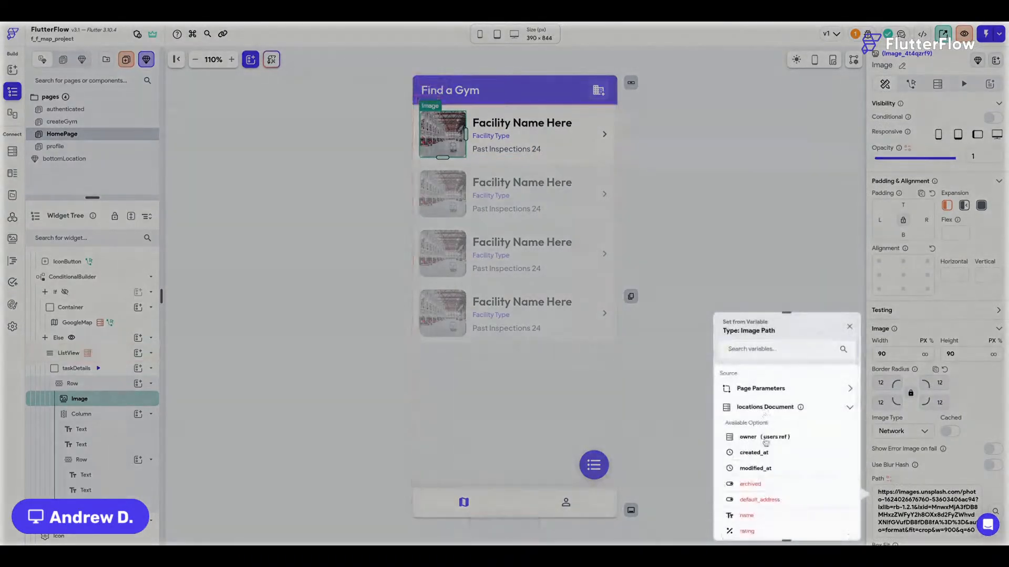
pyautogui.scroll(-3, 764, 441)
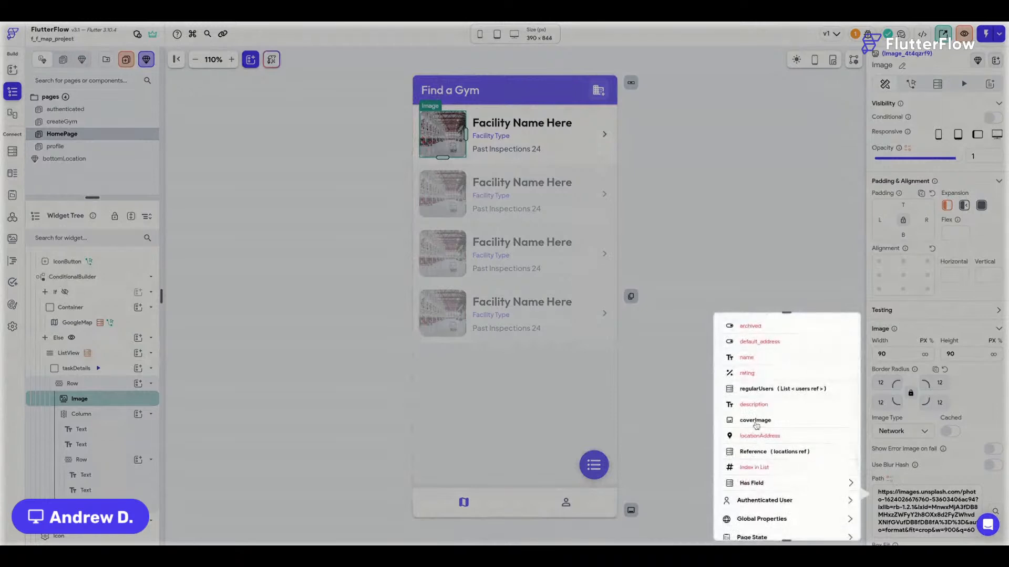
pyautogui.click(757, 422)
pyautogui.scroll(-1, 944, 386)
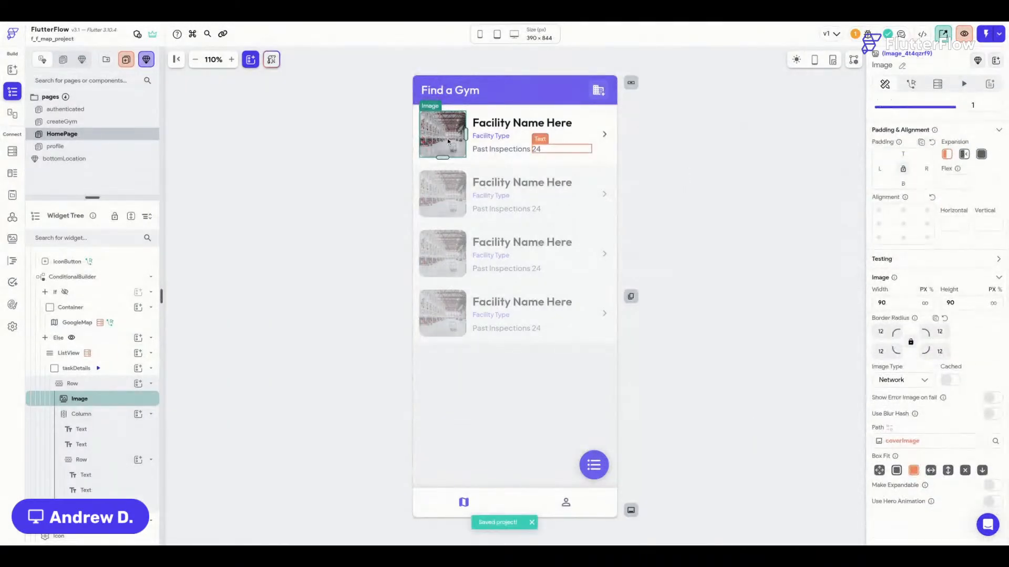
# Bind the 'Facility Name Here' title text to the location's name.
pyautogui.click(482, 132)
pyautogui.click(516, 150)
pyautogui.click(528, 125)
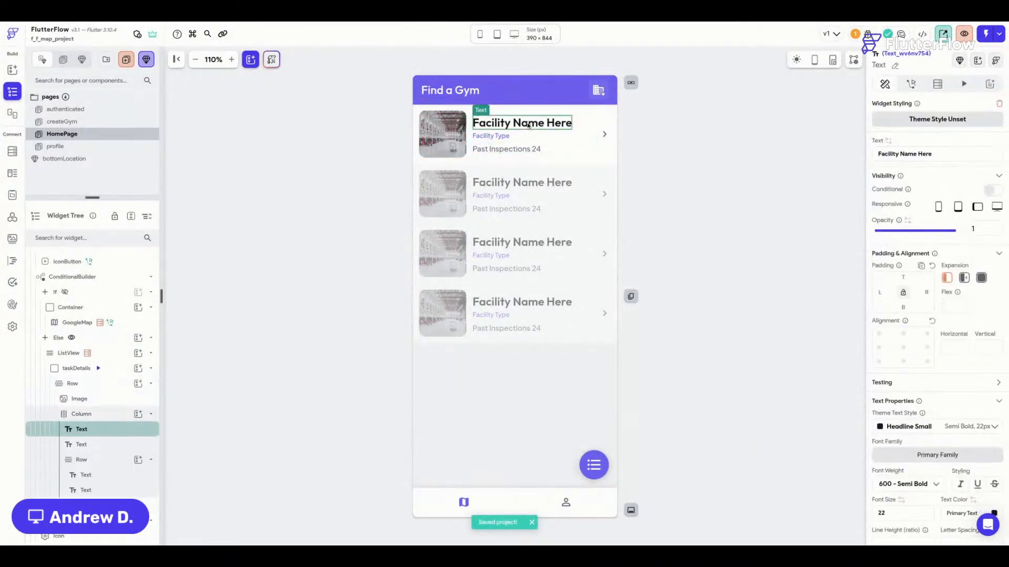
pyautogui.scroll(-2, 918, 270)
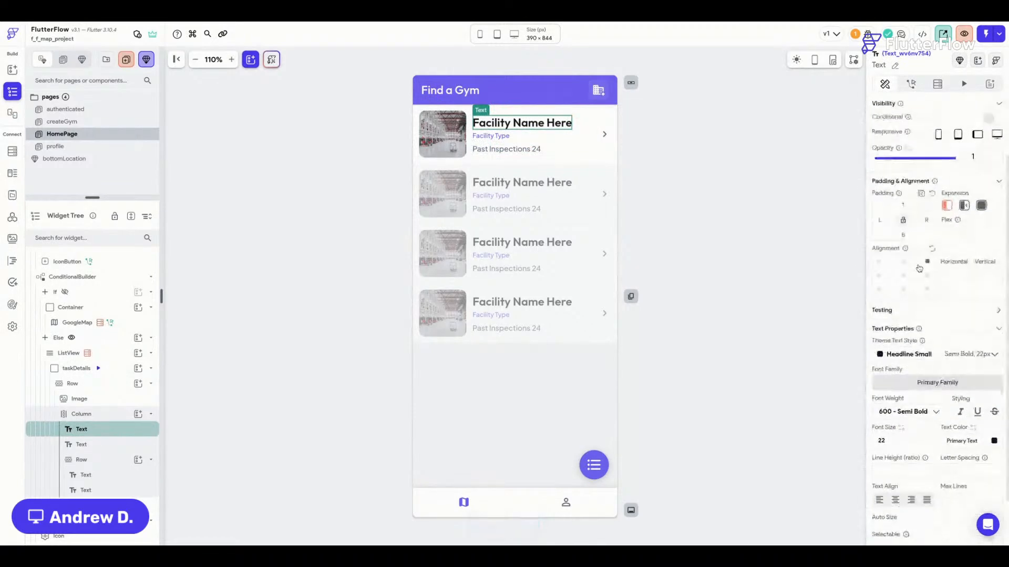
pyautogui.scroll(2, 919, 270)
pyautogui.click(888, 141)
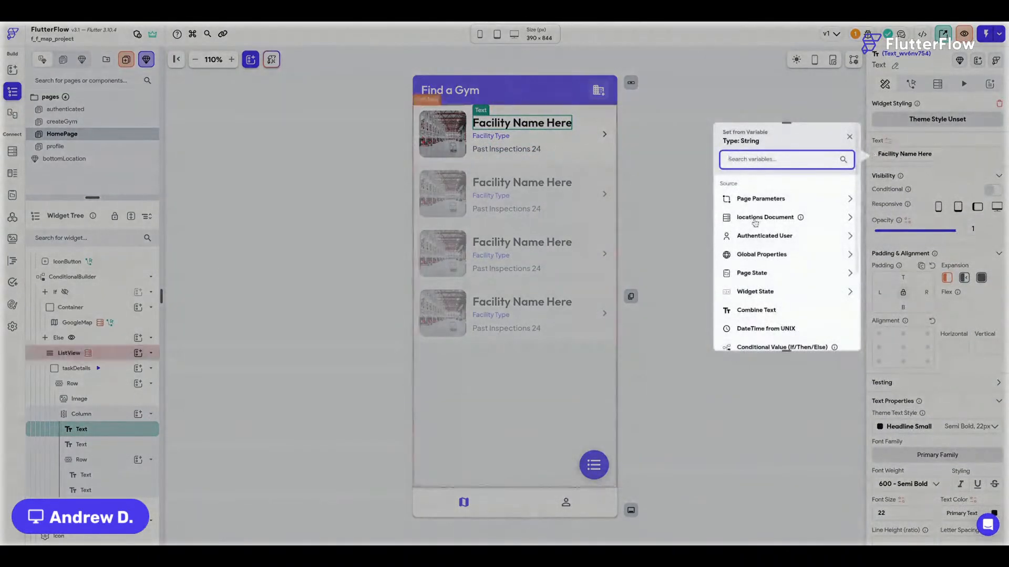
pyautogui.click(765, 217)
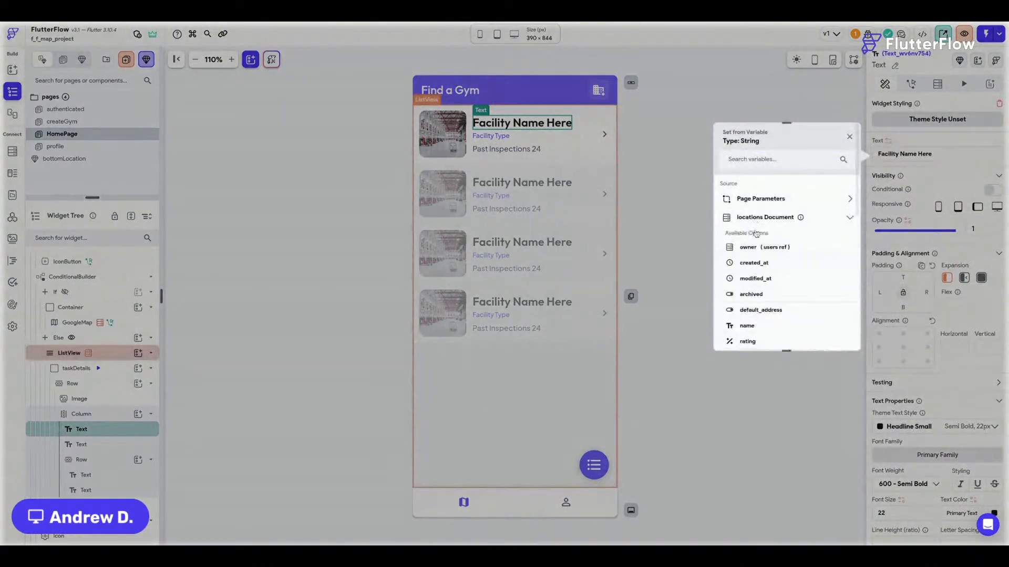
pyautogui.click(755, 328)
# Bind the 'Facility Type' subtitle text to the location's description.
pyautogui.click(490, 135)
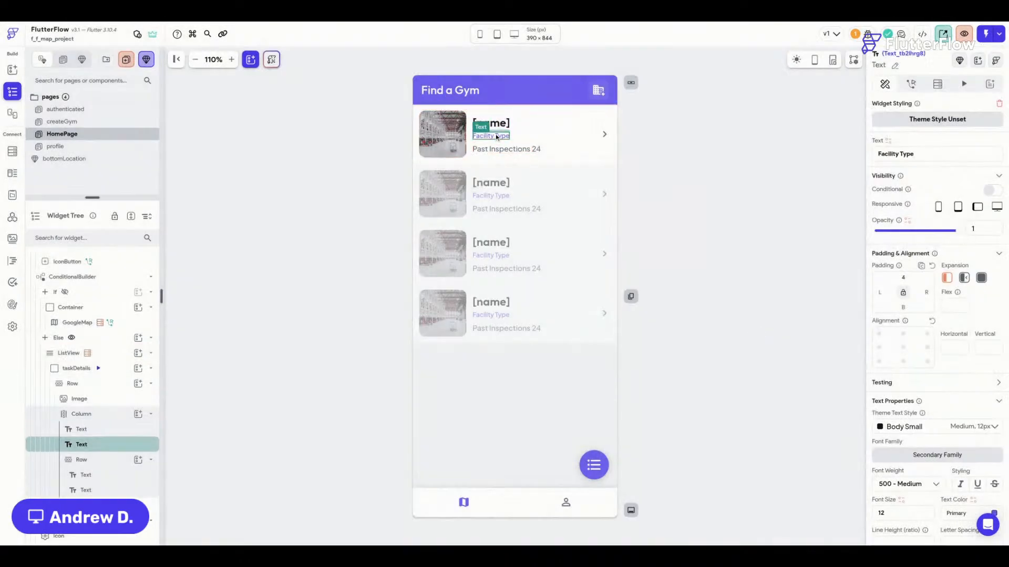
pyautogui.click(888, 141)
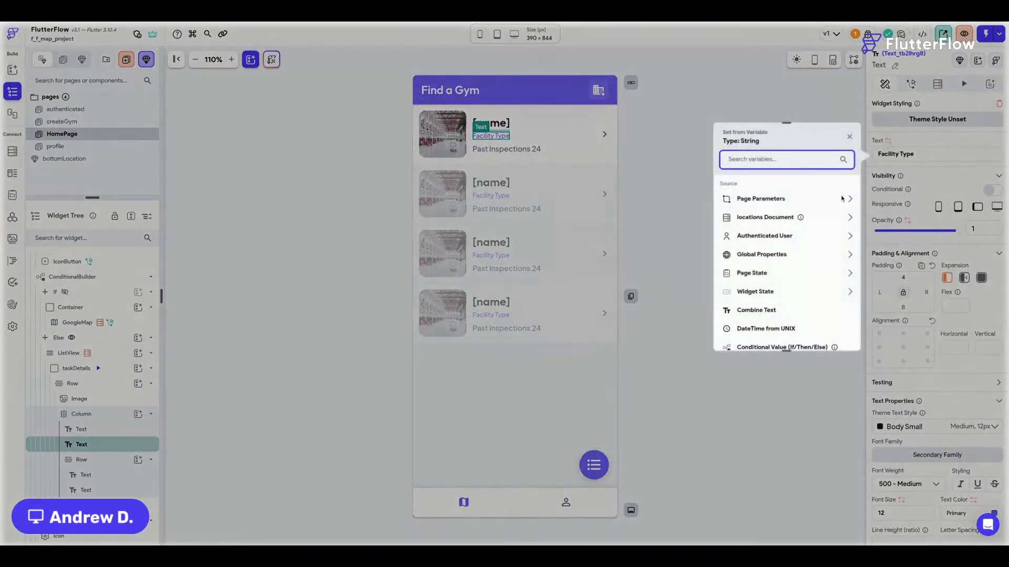
pyautogui.click(765, 215)
pyautogui.scroll(-4, 776, 293)
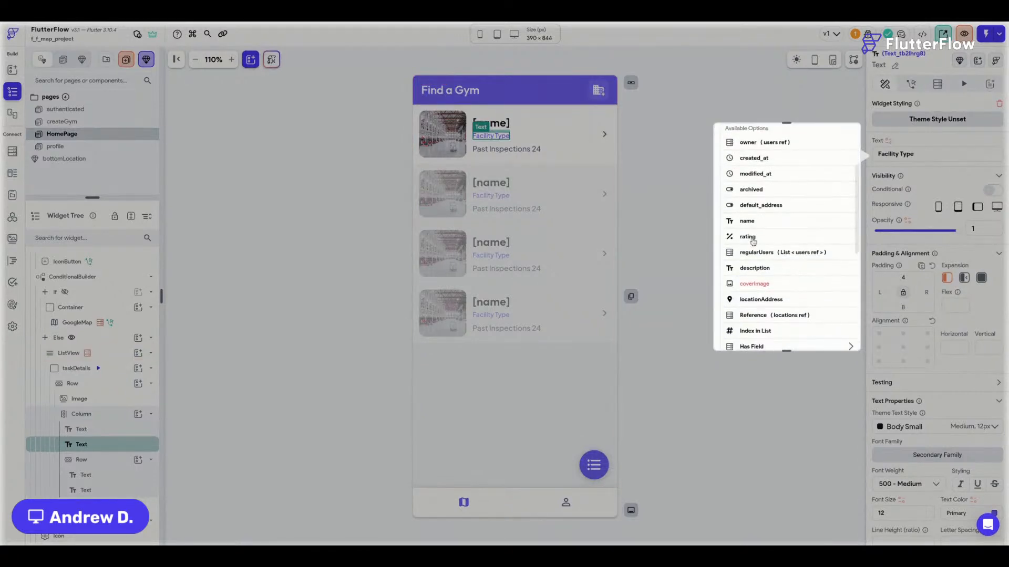
pyautogui.click(755, 268)
pyautogui.scroll(-4, 940, 185)
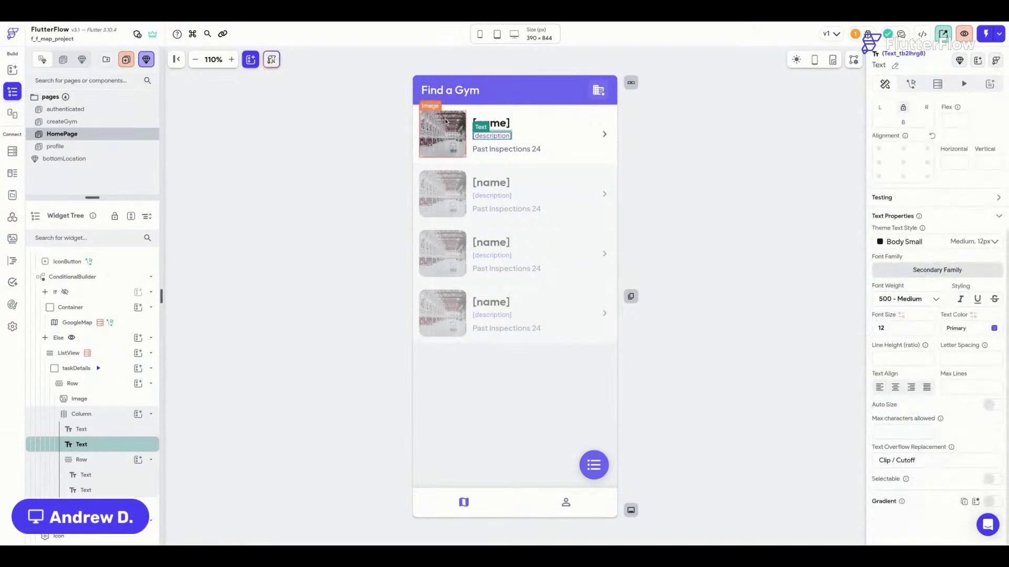
# Delete the 24 count text from the Past Inspections line.
pyautogui.click(531, 150)
pyautogui.click(537, 151)
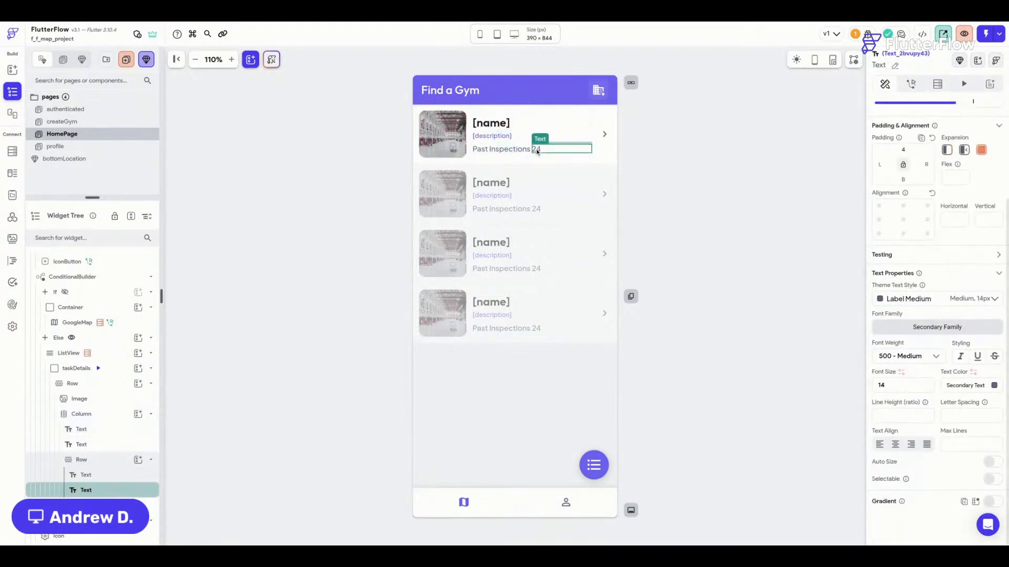
pyautogui.press('Delete')
pyautogui.click(518, 150)
# Remove the Past Inspections text, give the description the Label Small style, and save.
pyautogui.press('Delete')
pyautogui.press('Delete')
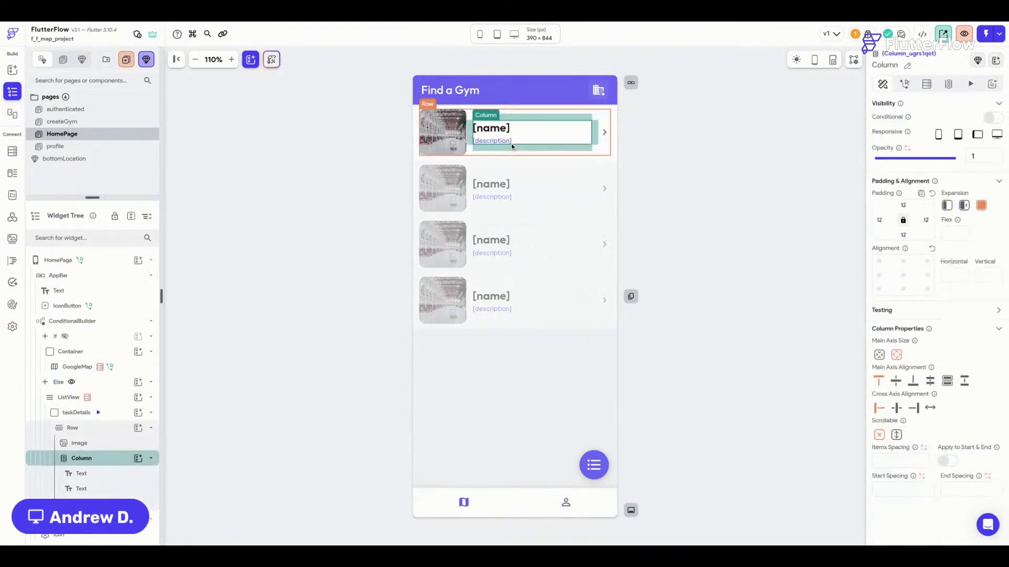
pyautogui.click(504, 143)
pyautogui.scroll(-3, 926, 284)
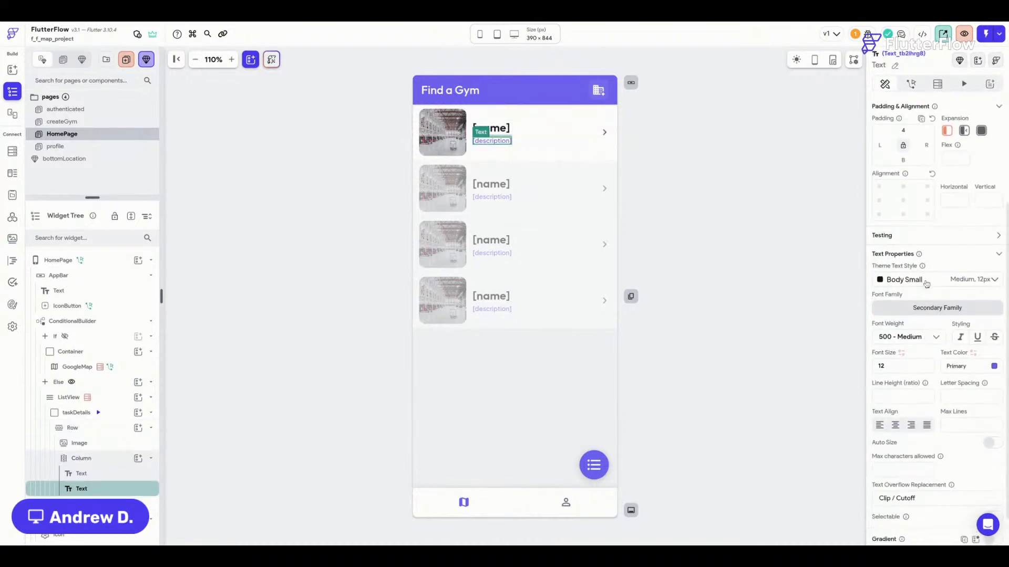
pyautogui.click(927, 285)
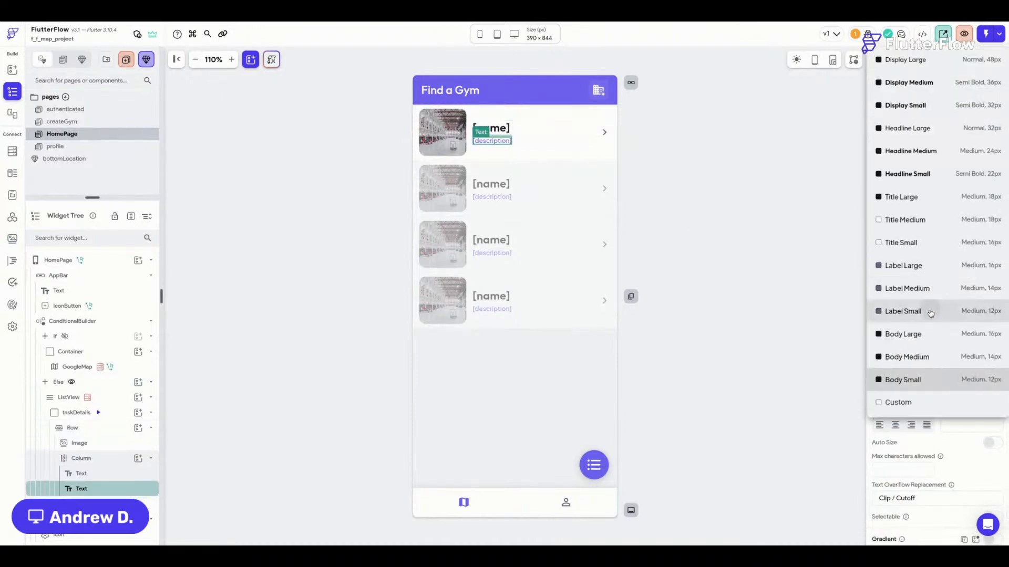
pyautogui.click(931, 314)
pyautogui.hotkey('ctrl', 's')
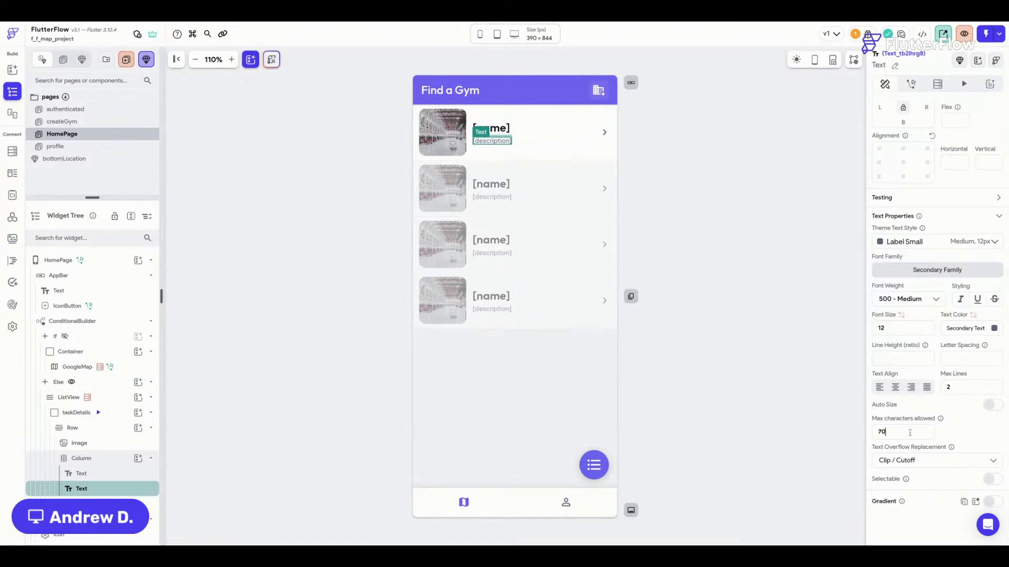
# Make overflowing description text end with an ellipsis and turn on Auto Size.
pyautogui.click(953, 466)
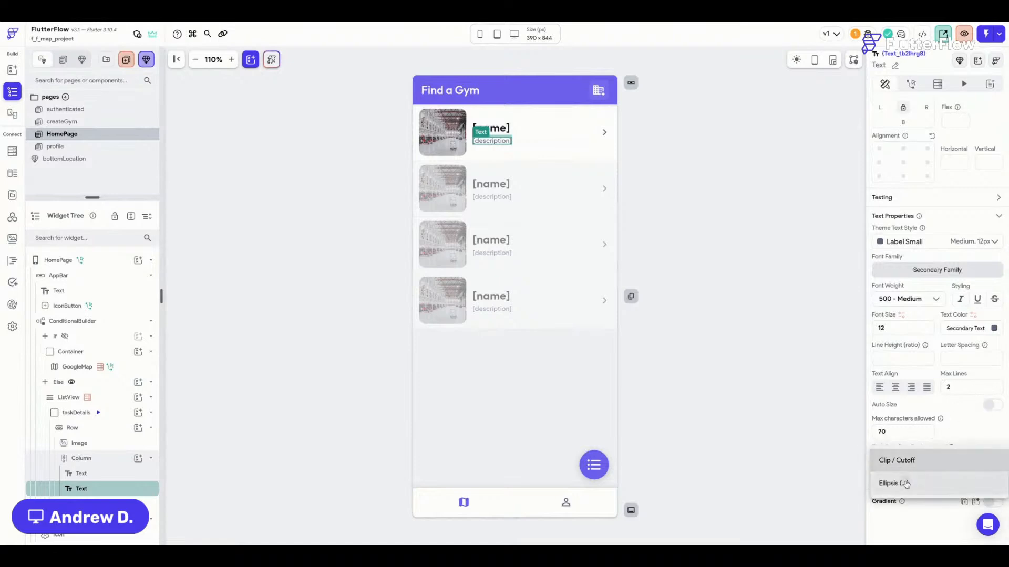
pyautogui.click(906, 484)
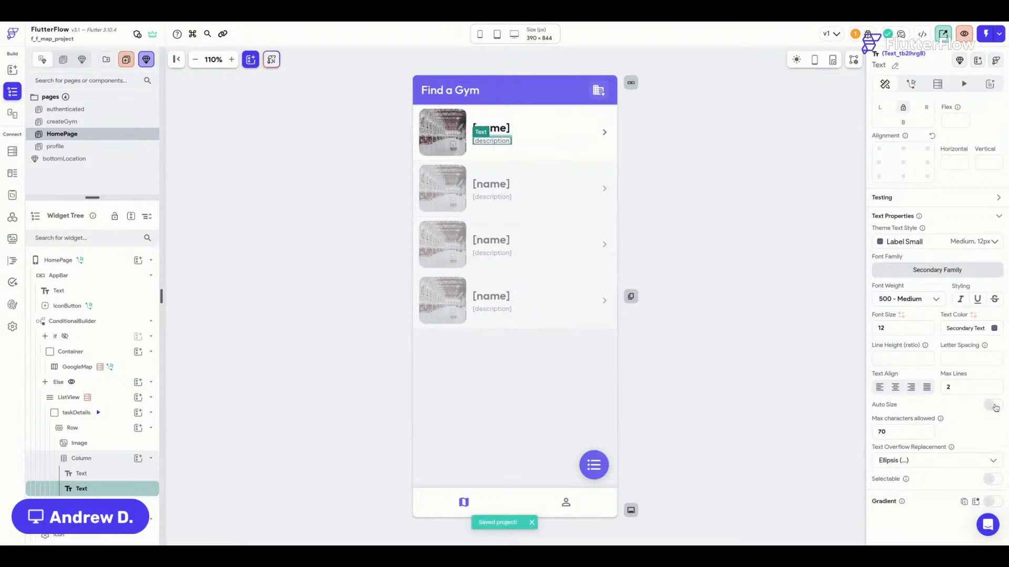
pyautogui.click(992, 404)
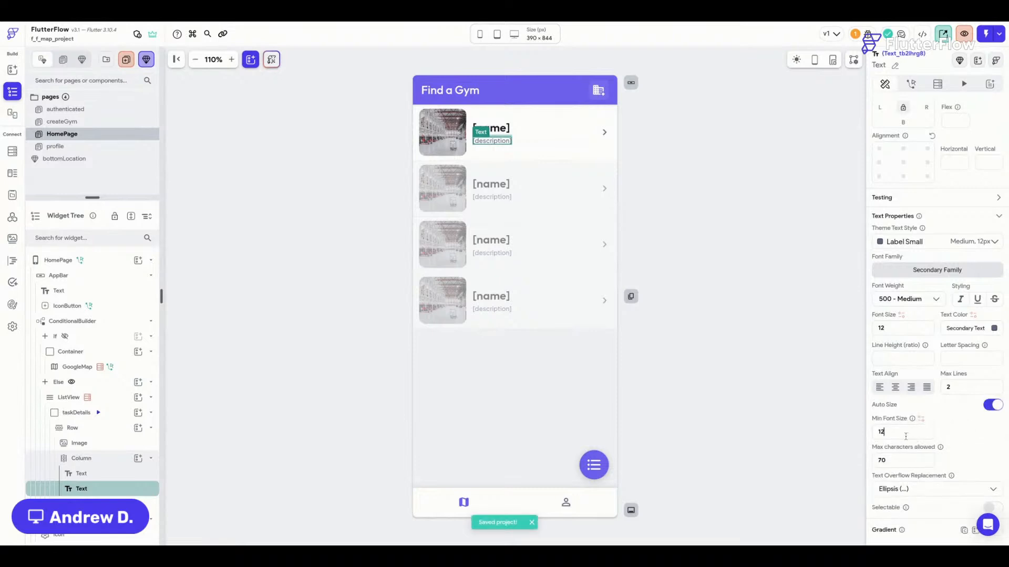
pyautogui.click(688, 174)
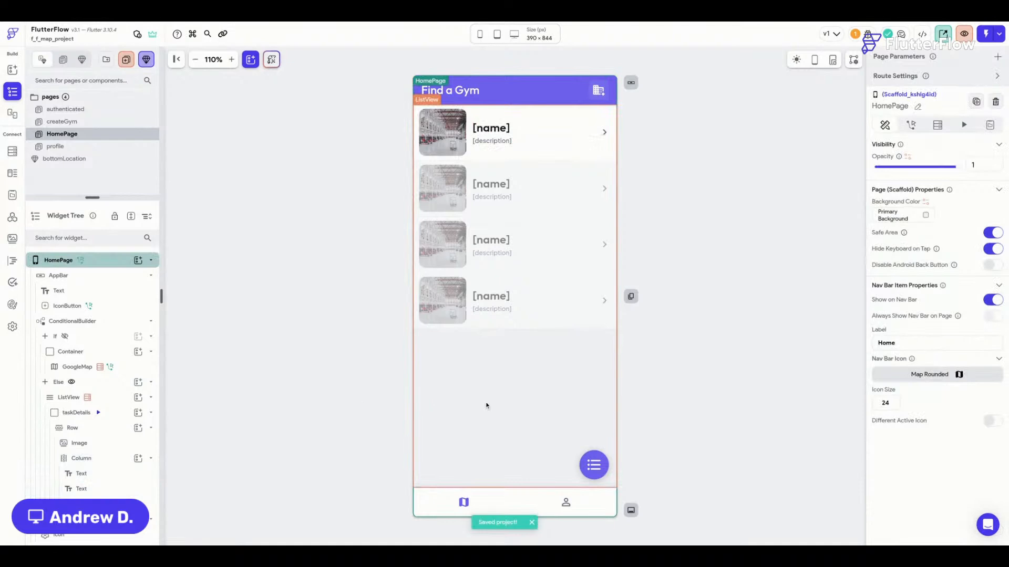
# Add an Update Widget State on-tap action to the floating button and copy it.
pyautogui.click(604, 474)
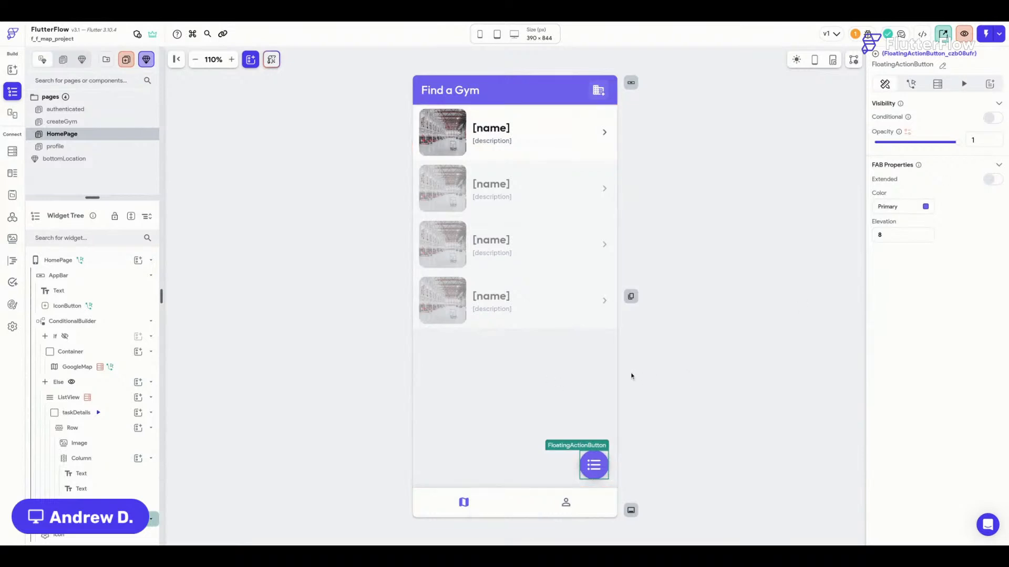
pyautogui.click(912, 84)
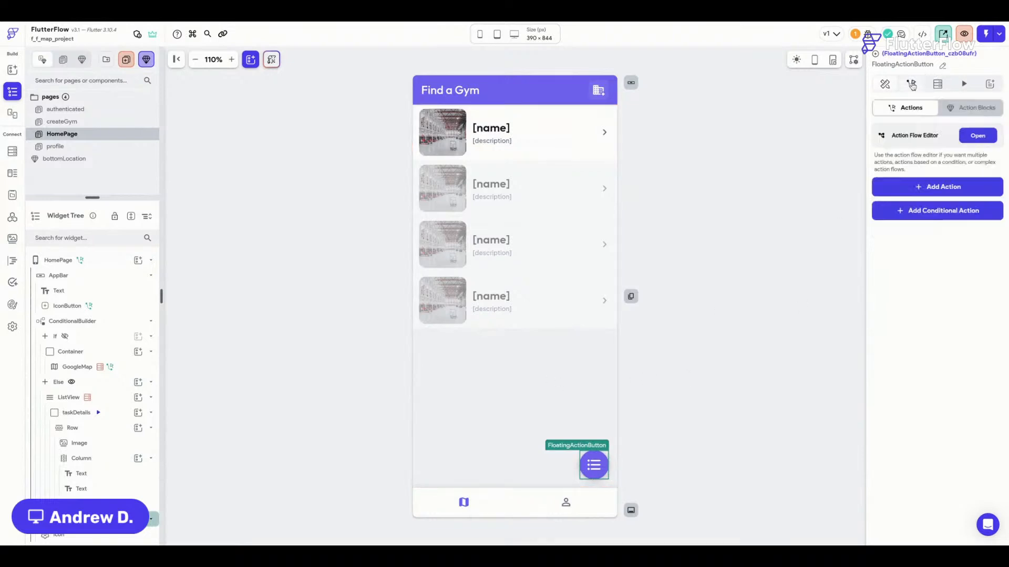
pyautogui.click(935, 188)
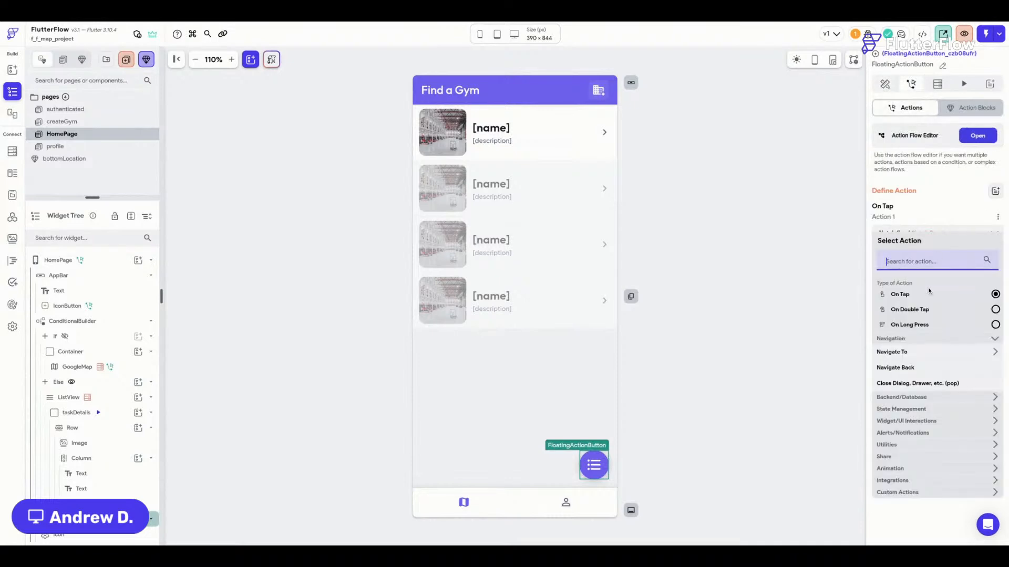
pyautogui.write('update')
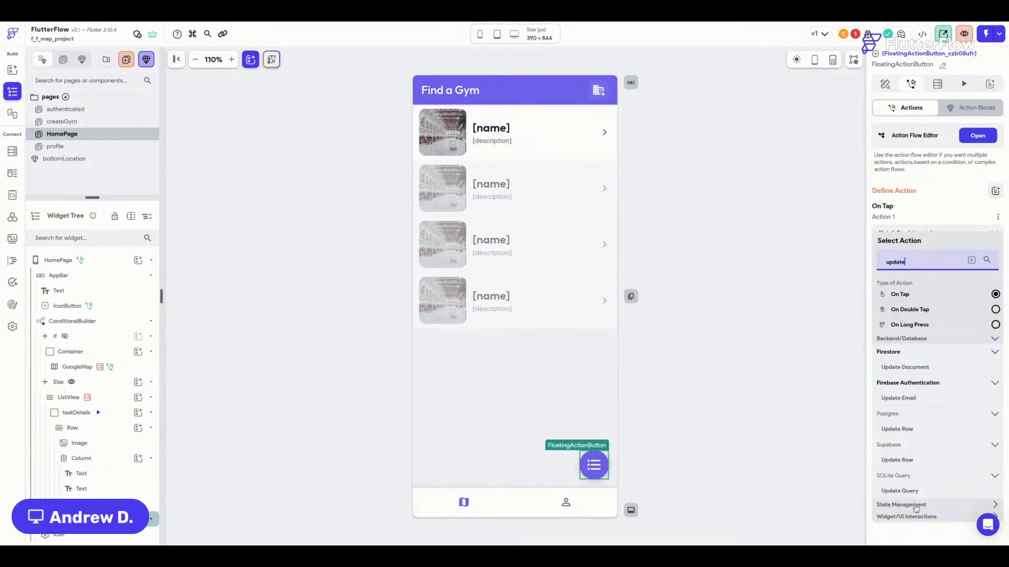
pyautogui.click(916, 506)
pyautogui.click(914, 521)
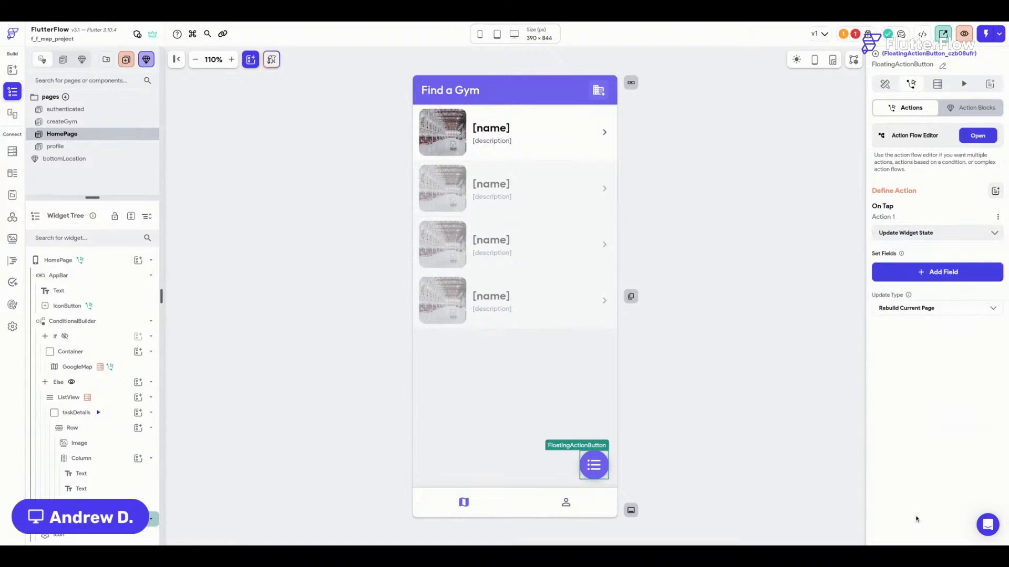
pyautogui.click(937, 279)
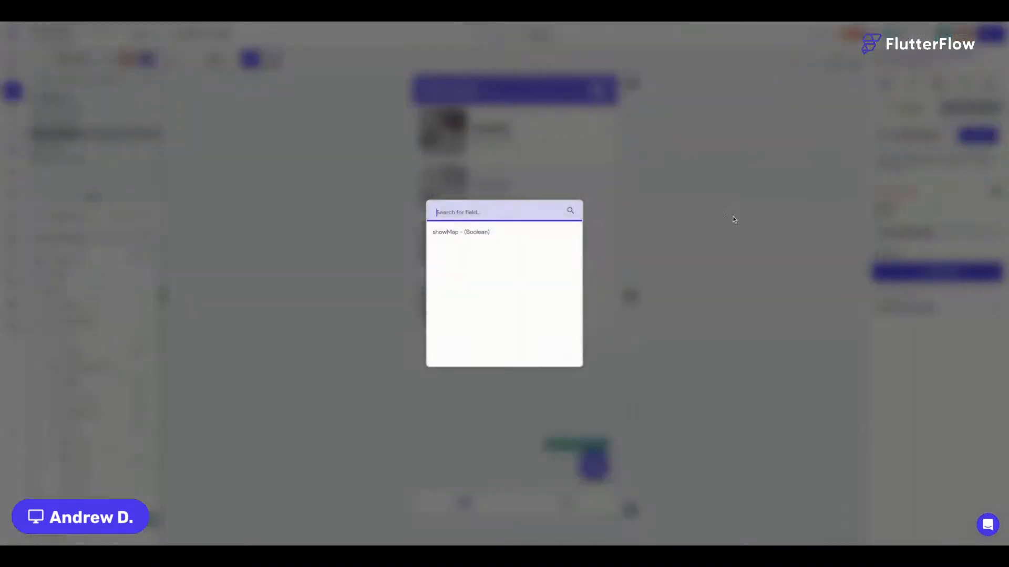
pyautogui.click(672, 257)
pyautogui.click(998, 217)
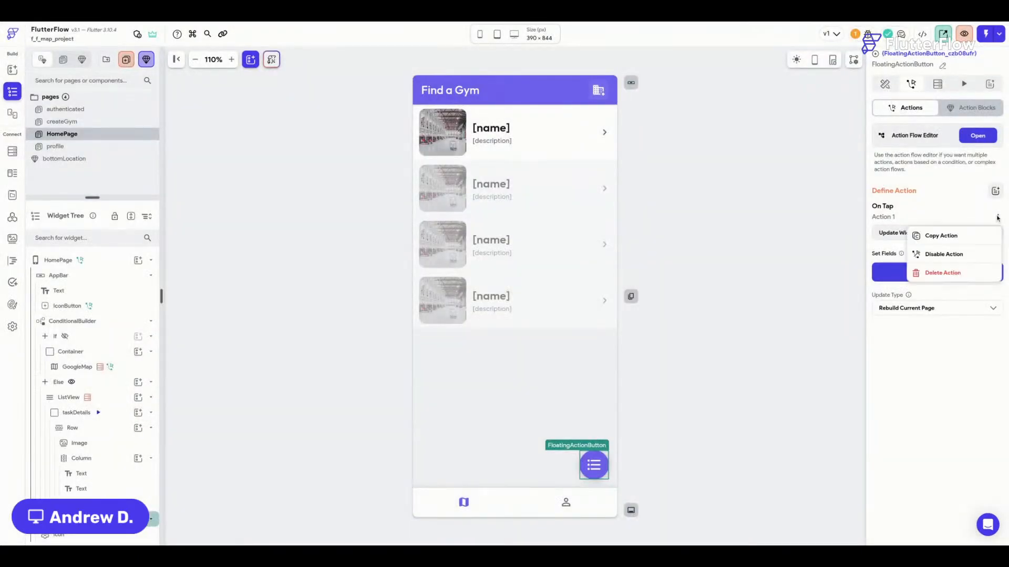
pyautogui.click(939, 238)
# In the Action Flow Editor, replace Action 1 with a conditional holding the pasted action on TRUE.
pyautogui.click(978, 135)
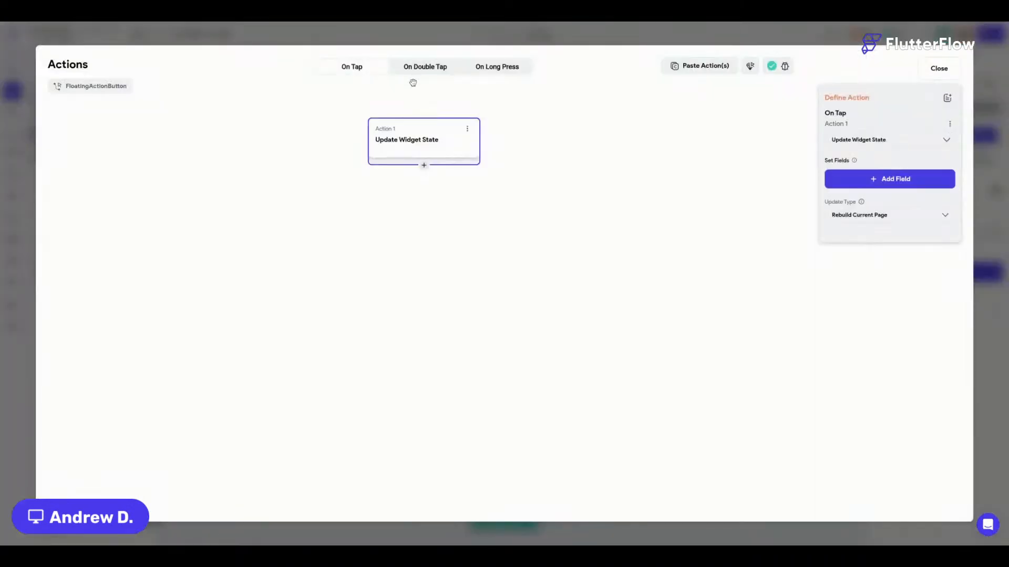
pyautogui.click(424, 166)
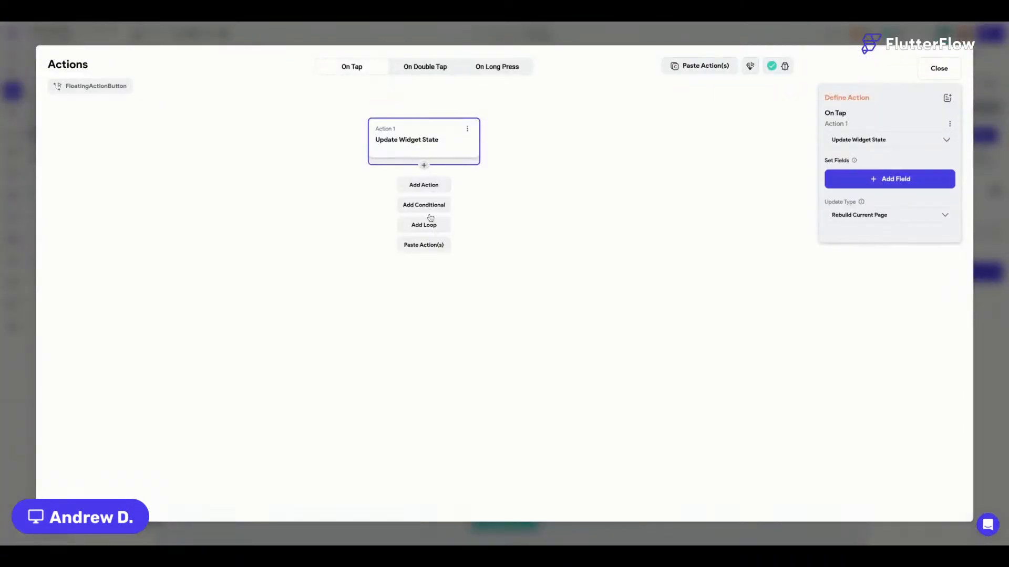
pyautogui.click(428, 205)
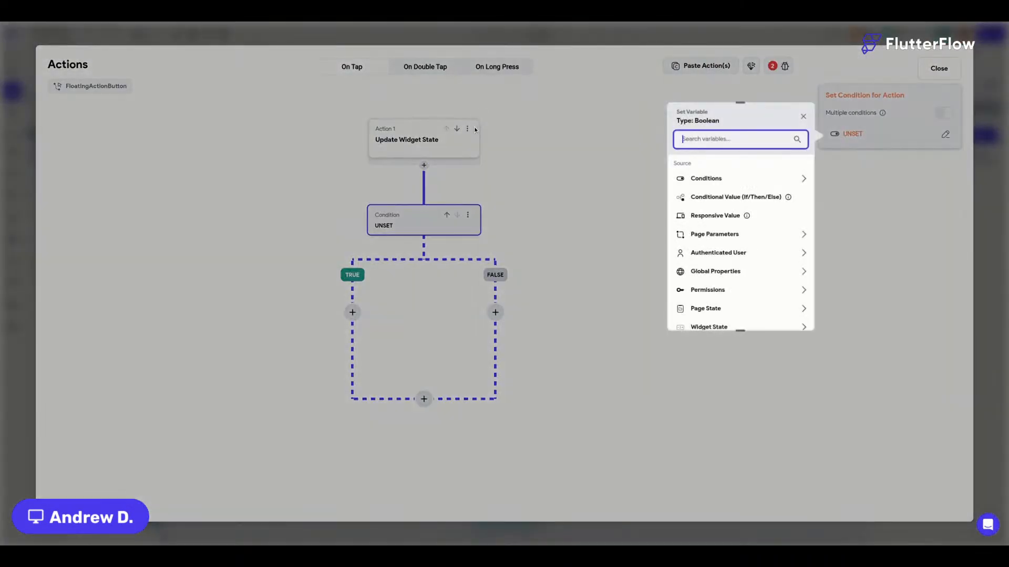
pyautogui.click(804, 116)
pyautogui.click(467, 129)
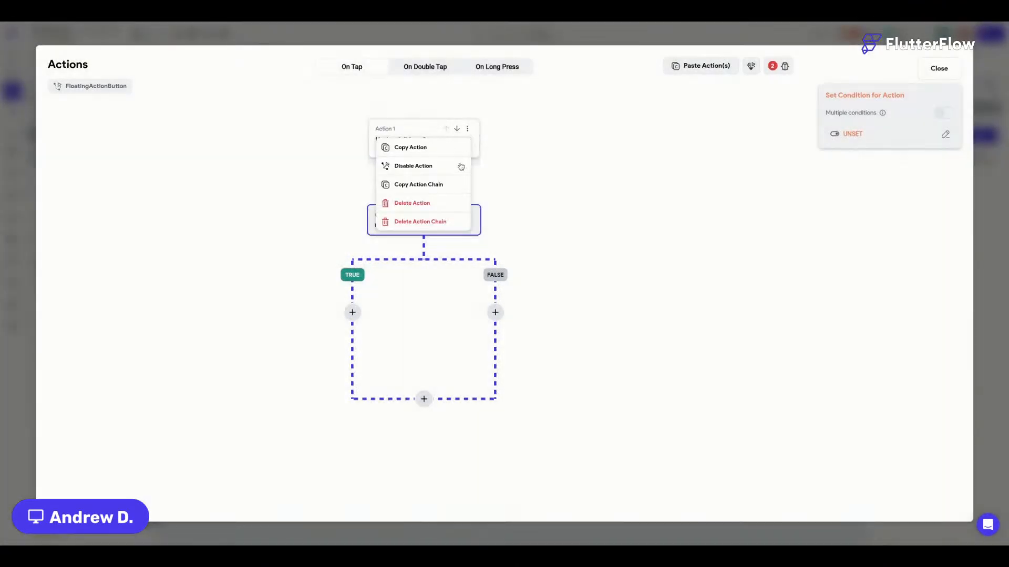
pyautogui.click(426, 205)
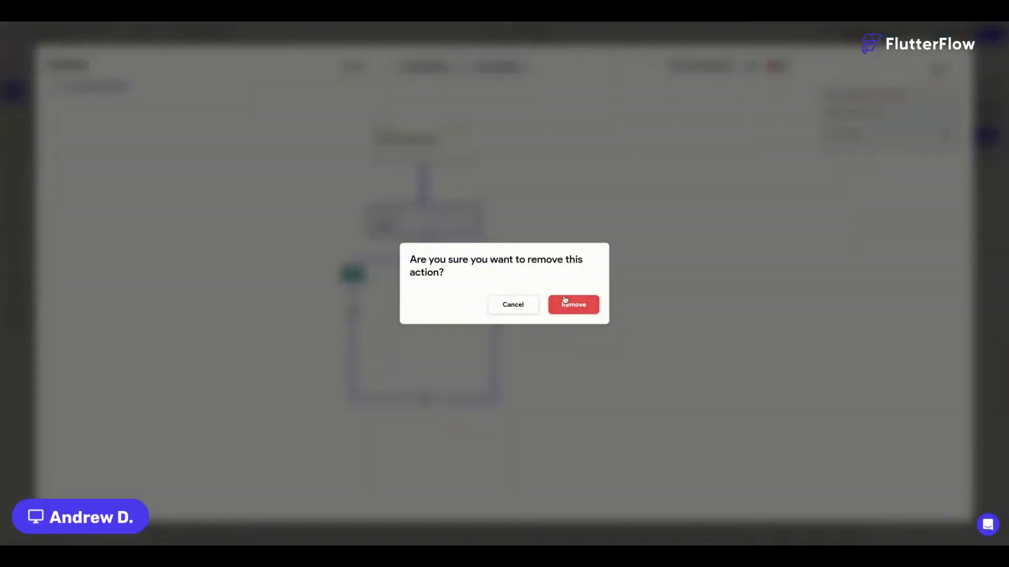
pyautogui.click(567, 315)
pyautogui.click(352, 226)
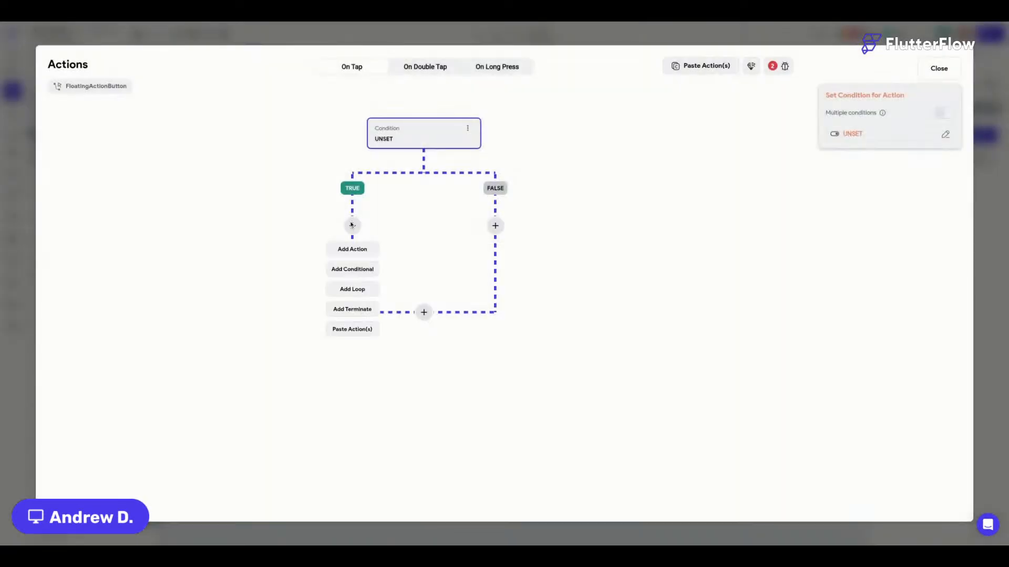
pyautogui.click(351, 329)
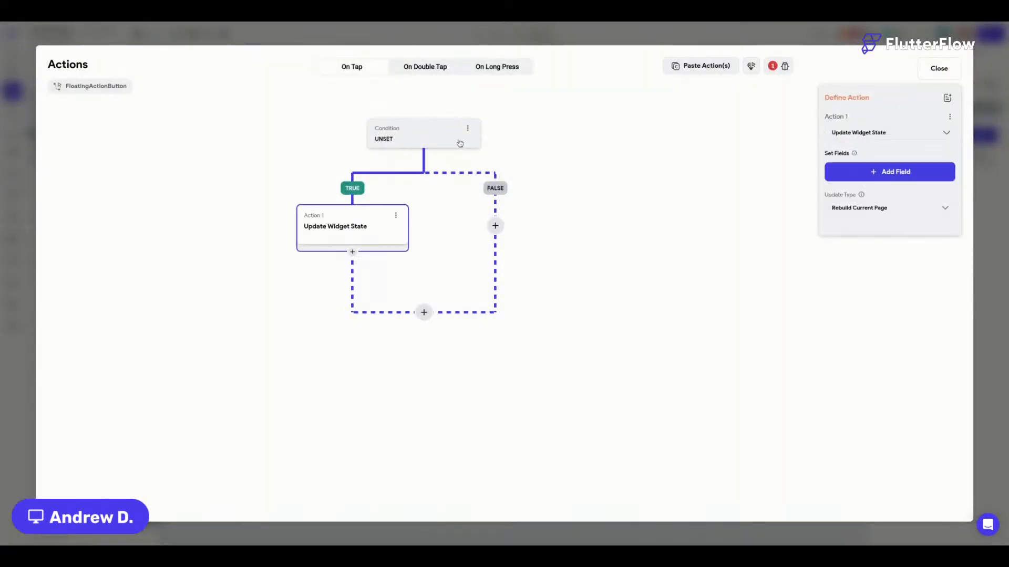
# Define the condition as a single comparison: showMap == true.
pyautogui.click(443, 139)
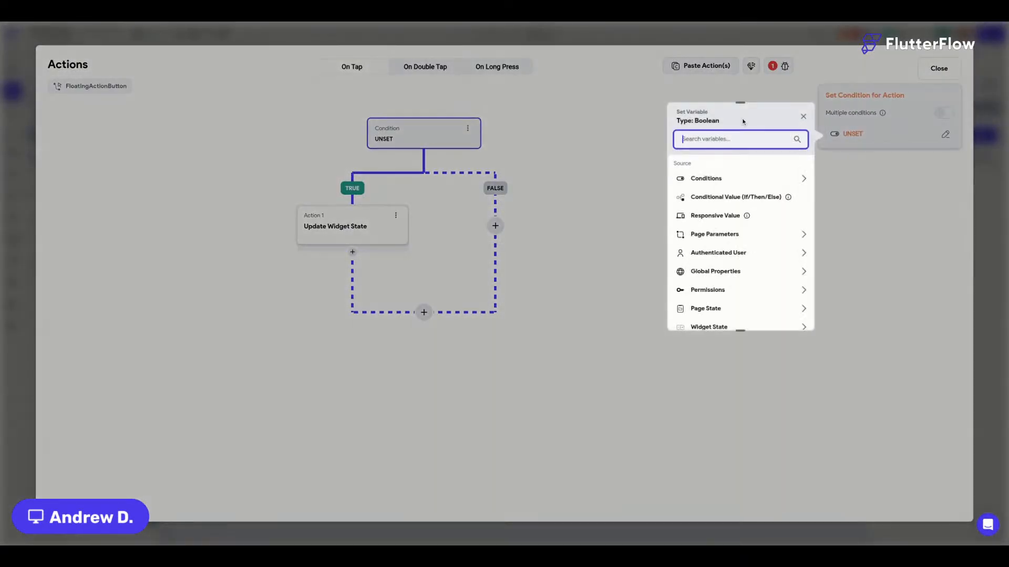
pyautogui.click(714, 178)
pyautogui.click(718, 210)
pyautogui.click(734, 193)
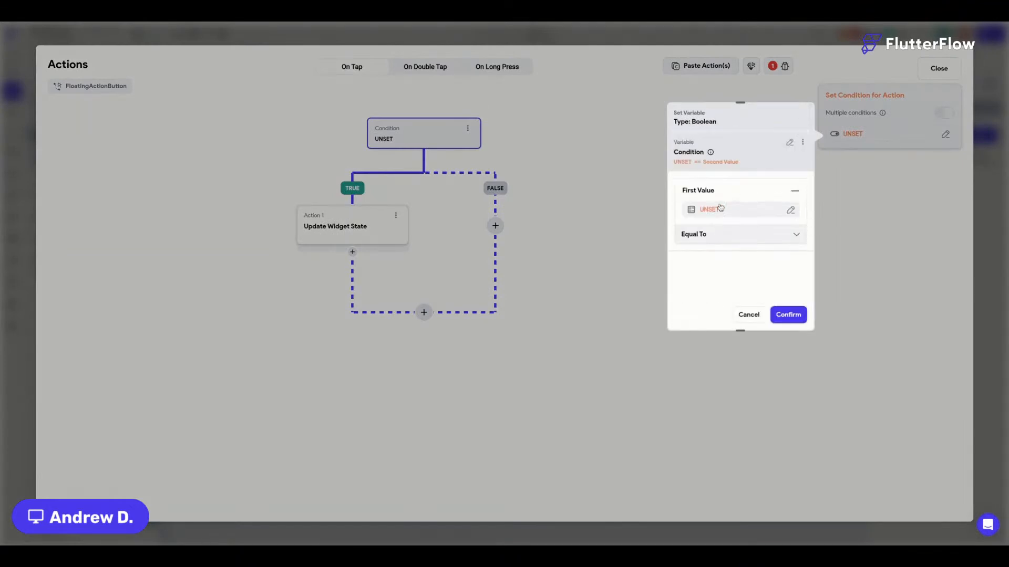
pyautogui.click(709, 210)
pyautogui.click(572, 256)
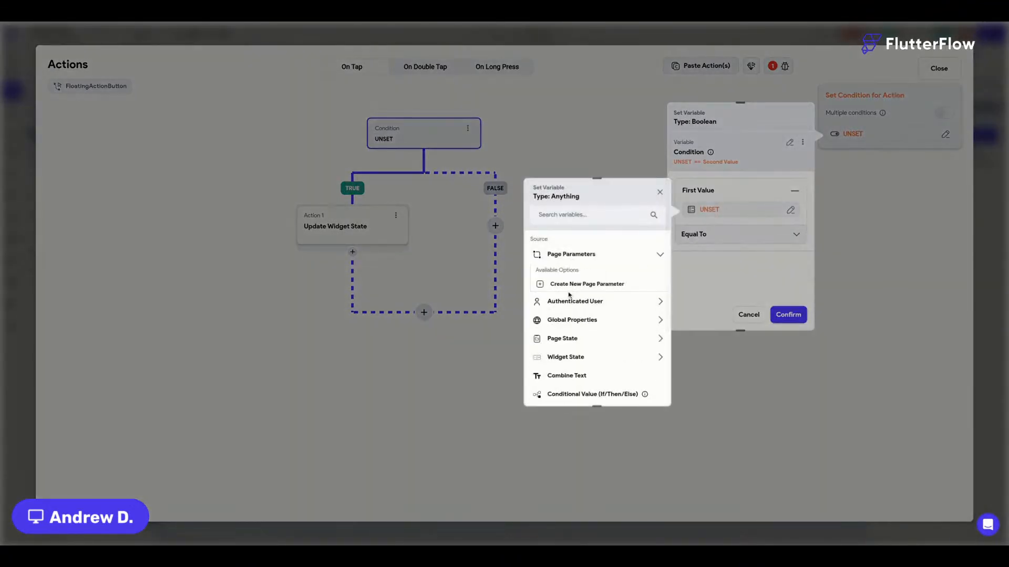
pyautogui.click(573, 257)
pyautogui.click(569, 311)
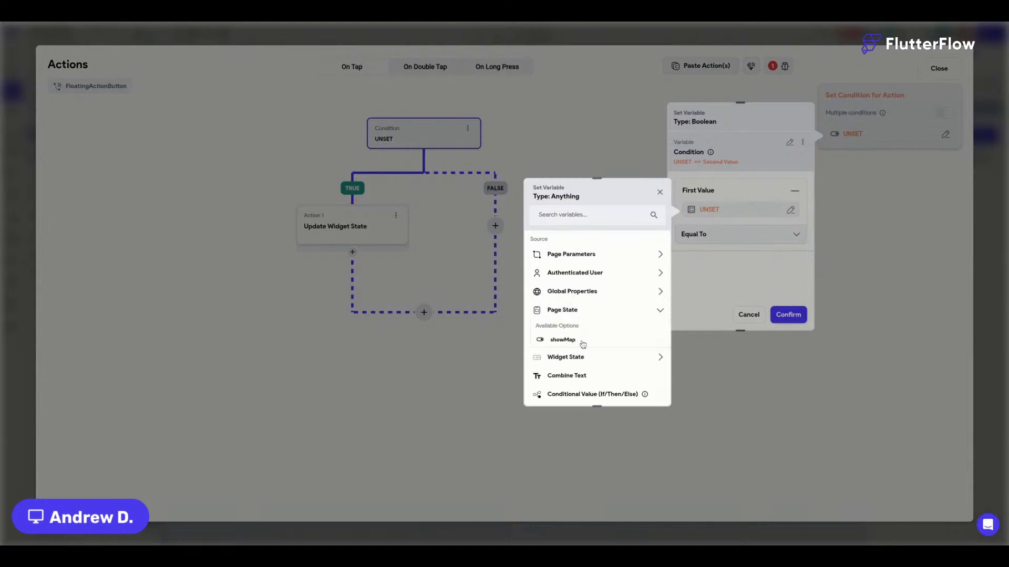
pyautogui.click(570, 340)
pyautogui.click(736, 254)
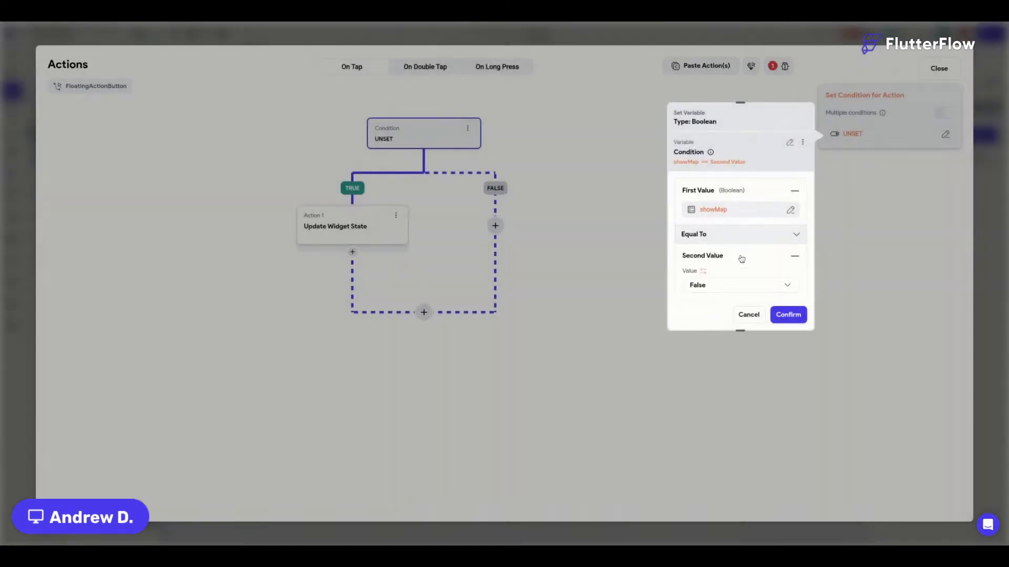
pyautogui.scroll(-1, 705, 275)
pyautogui.click(705, 269)
pyautogui.click(696, 244)
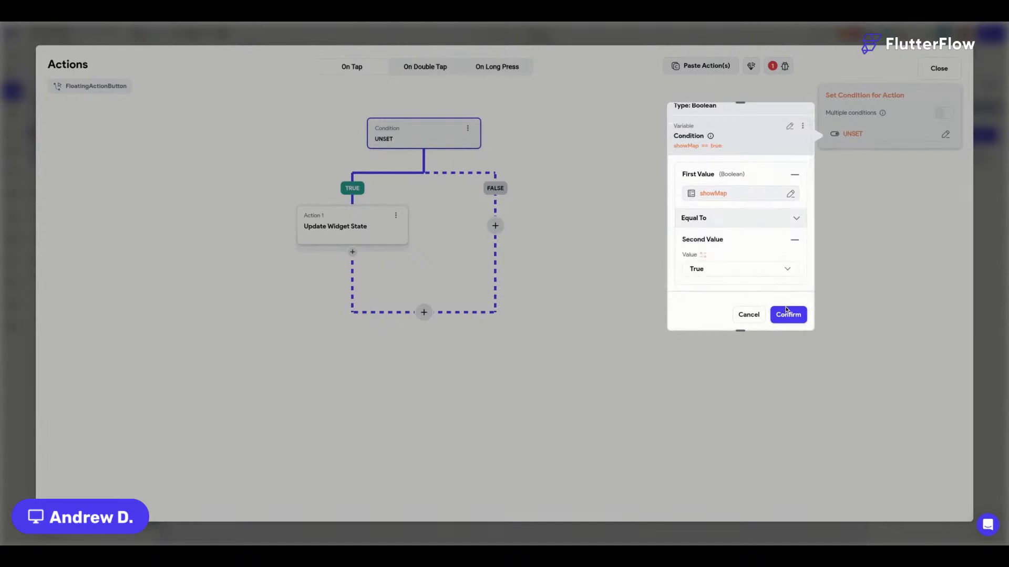
pyautogui.click(797, 313)
# Make the TRUE branch action set showMap to False.
pyautogui.click(355, 226)
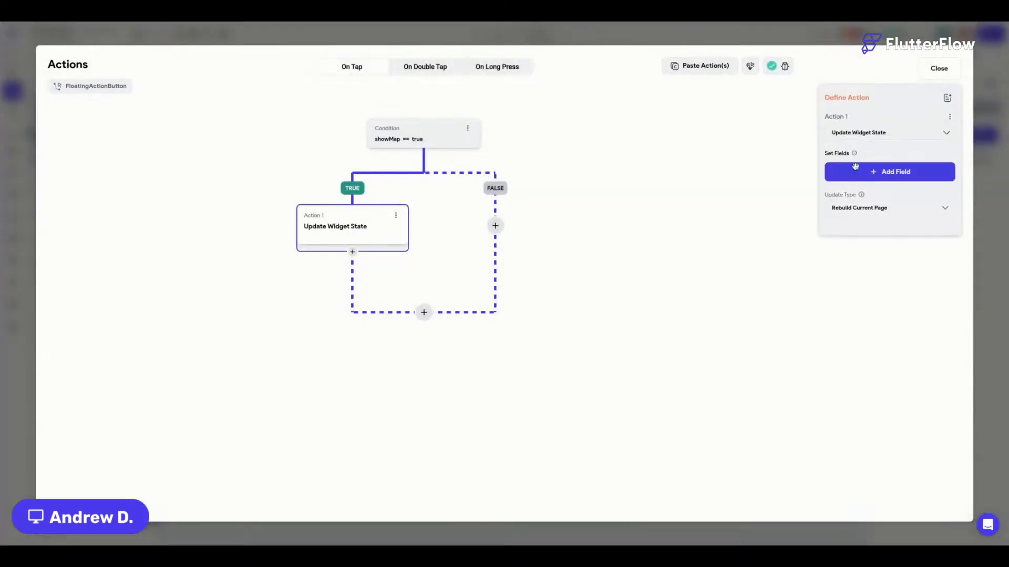
pyautogui.click(888, 176)
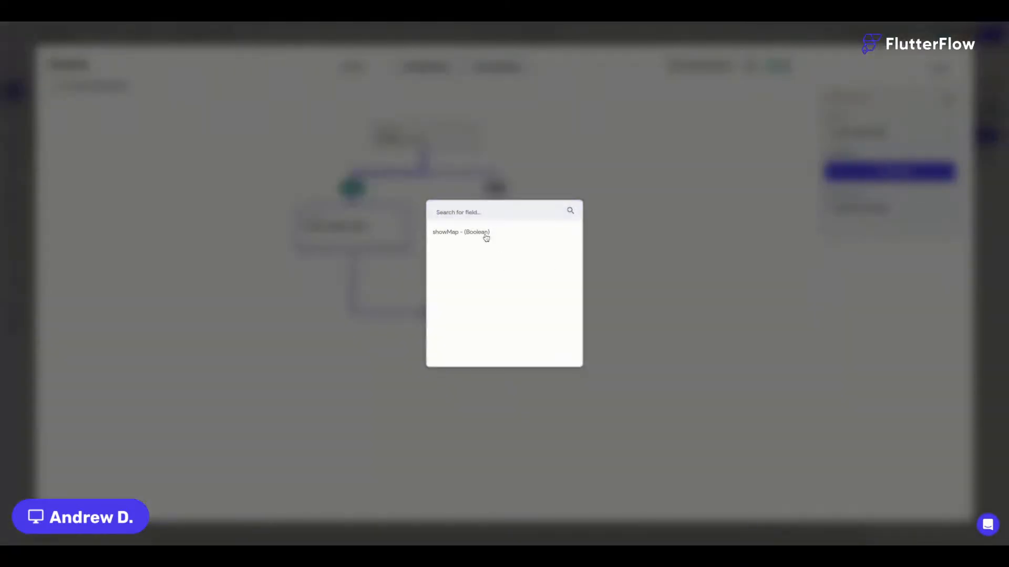
pyautogui.click(484, 235)
pyautogui.click(872, 213)
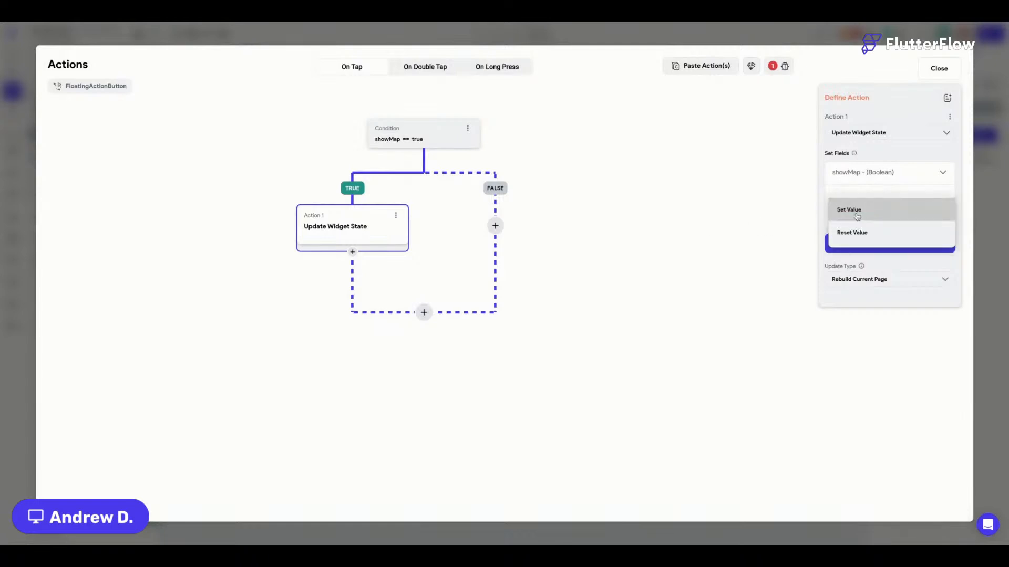
pyautogui.click(868, 234)
pyautogui.click(865, 243)
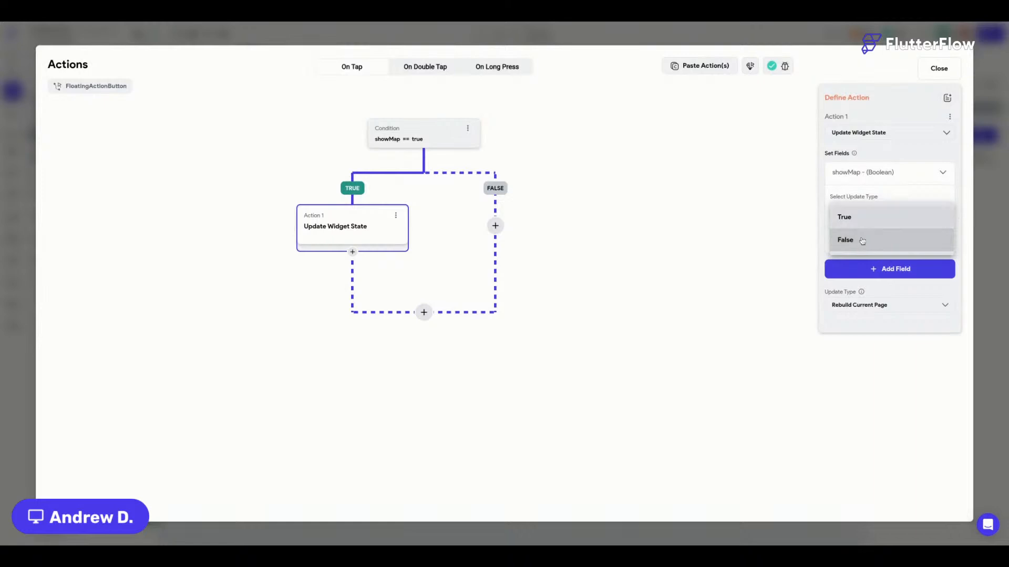
pyautogui.click(859, 239)
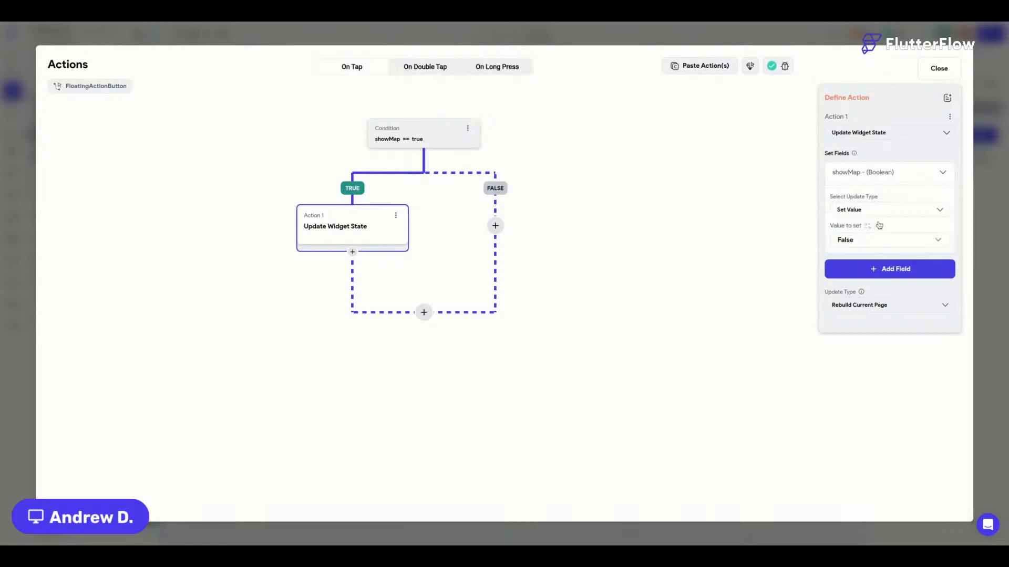
# Copy that action onto the FALSE branch with showMap set to True, then close the editor.
pyautogui.click(395, 215)
pyautogui.click(377, 234)
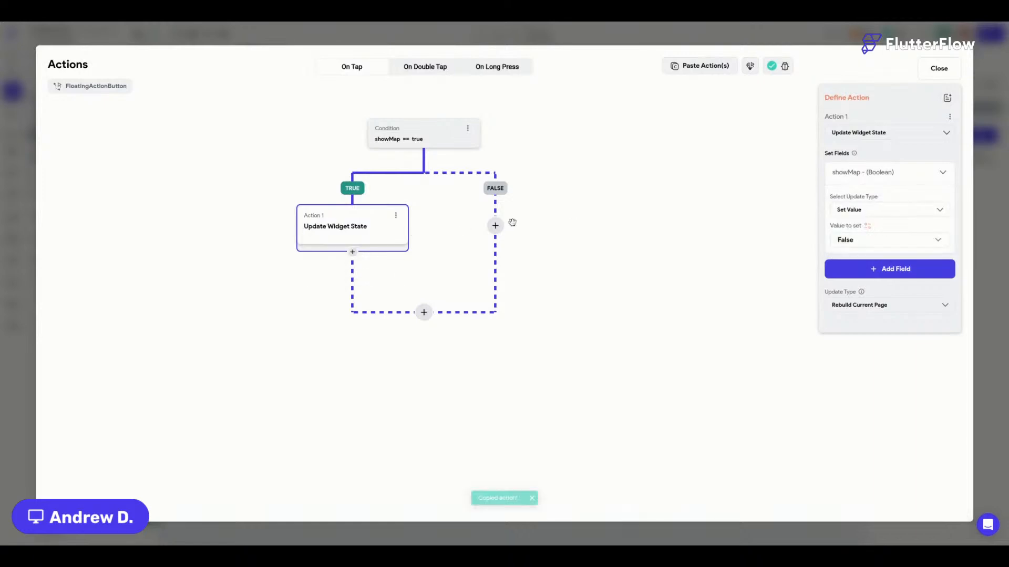
pyautogui.click(496, 226)
pyautogui.click(496, 330)
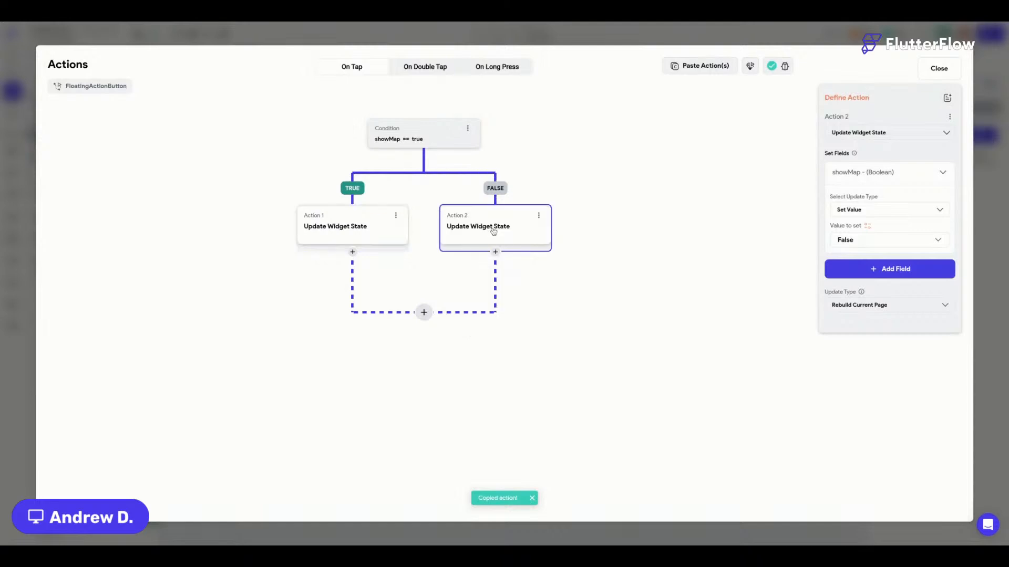
pyautogui.click(856, 240)
pyautogui.click(847, 217)
pyautogui.click(941, 70)
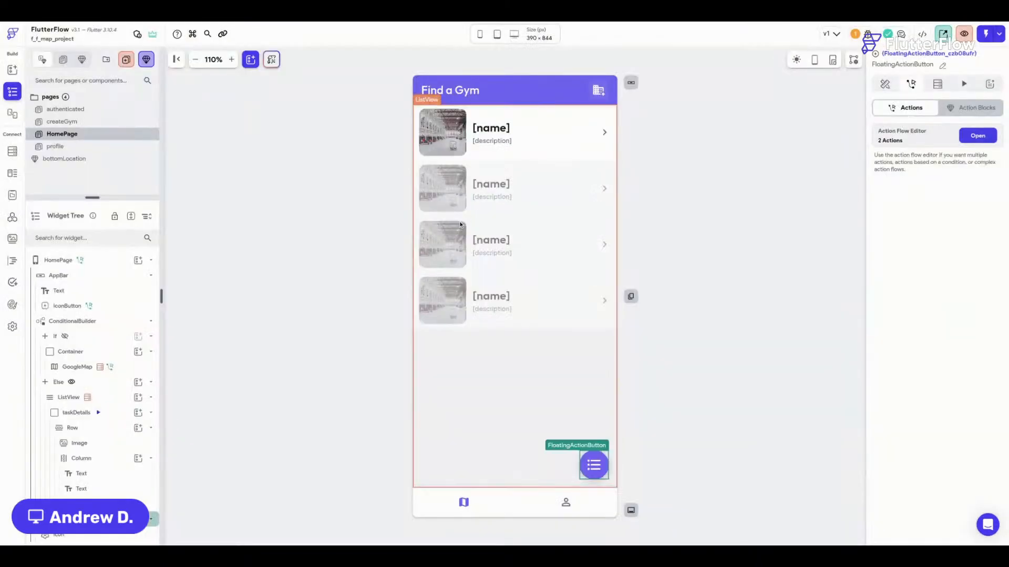
# Save, cut the button's list icon, and place it in a new ConditionalBuilder's If slot.
pyautogui.click(593, 468)
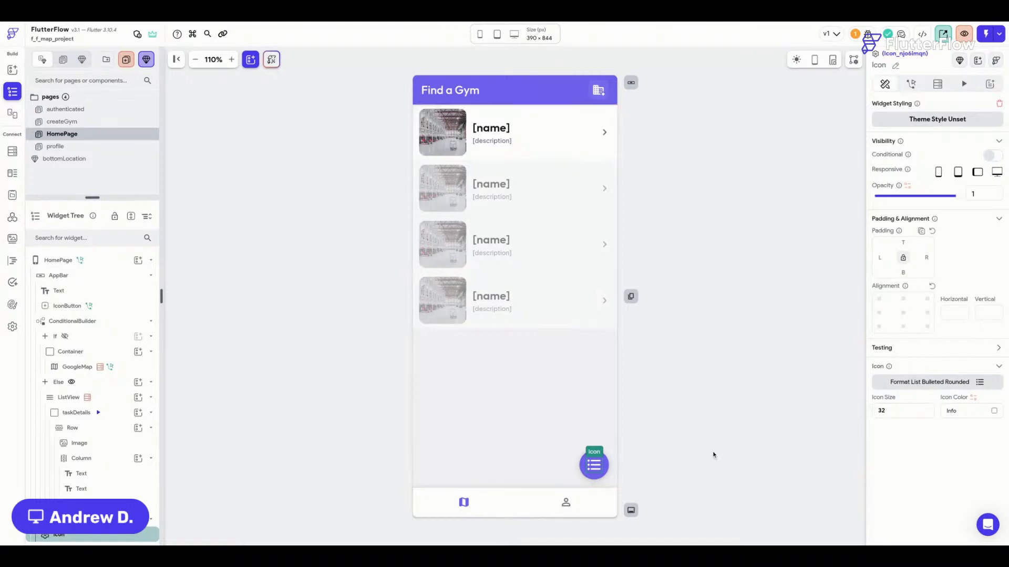
pyautogui.hotkey('ctrl', 's')
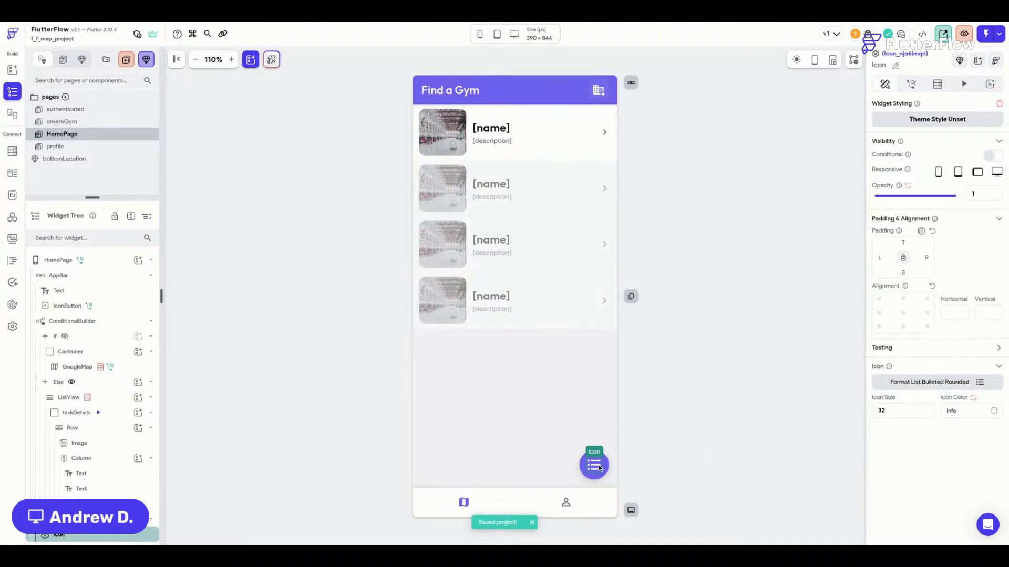
pyautogui.hotkey('ctrl', 'x')
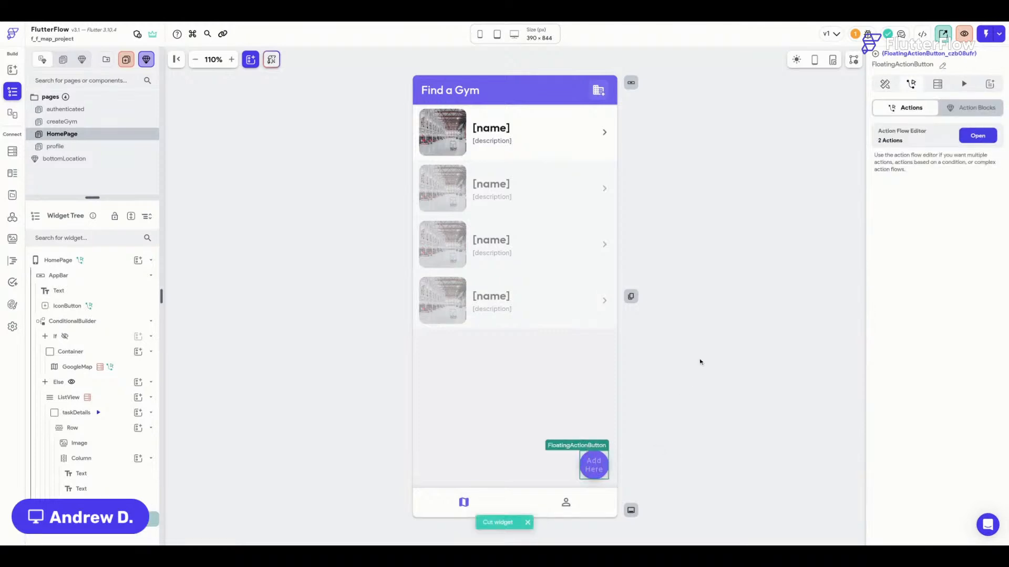
pyautogui.hotkey('ctrl', '/')
pyautogui.write('cond')
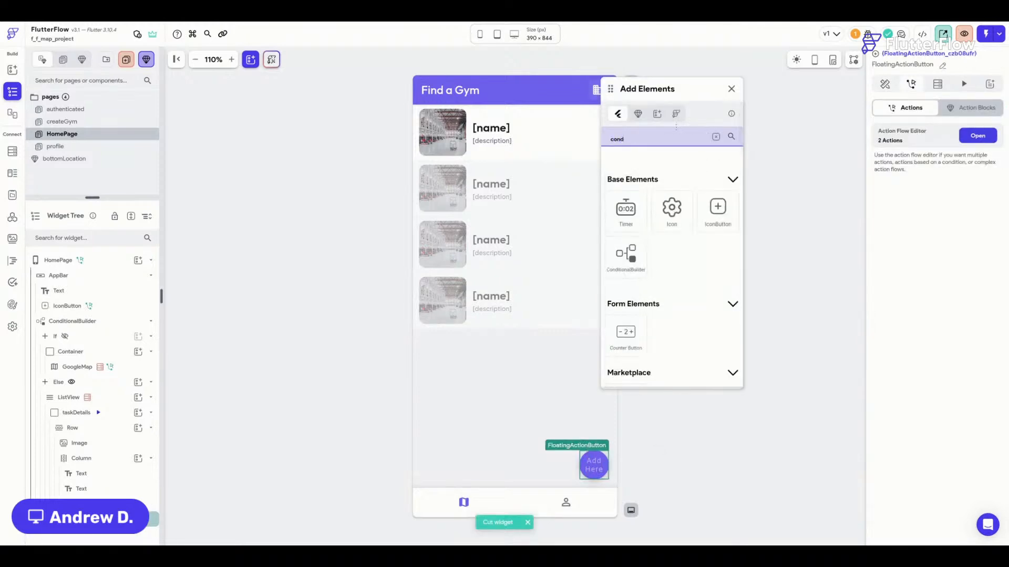
pyautogui.moveTo(633, 255); pyautogui.dragTo(595, 469)
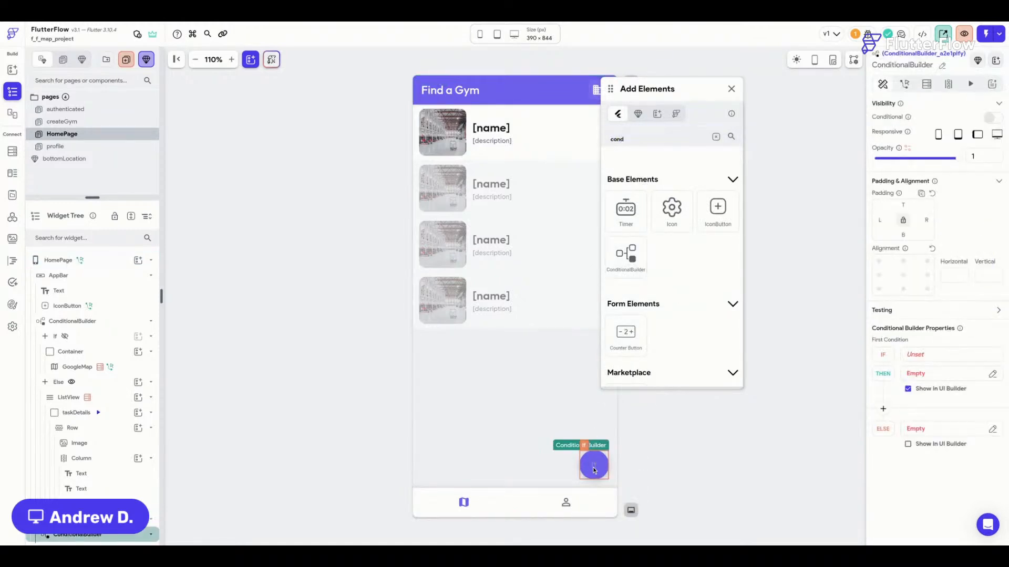
pyautogui.click(731, 90)
pyautogui.click(592, 463)
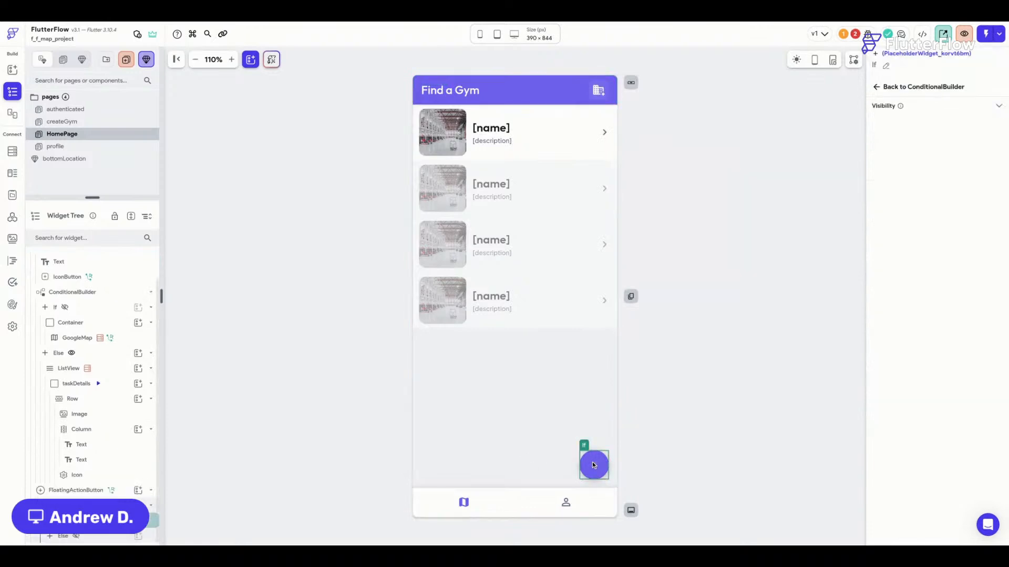
pyautogui.click(595, 468)
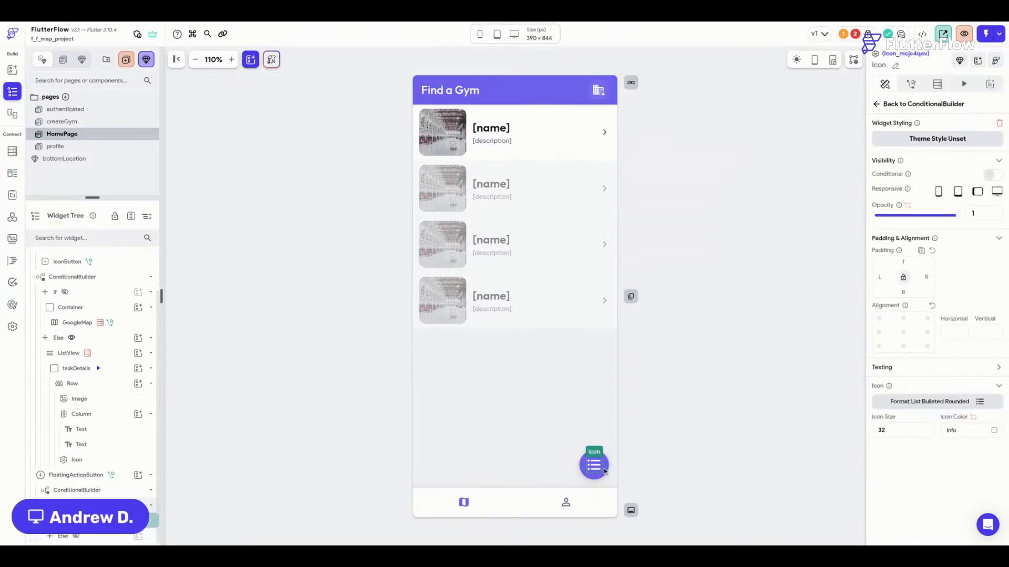
# Copy the showMap == true condition from the page's conditional builder.
pyautogui.press('super+c')
pyautogui.click(603, 469)
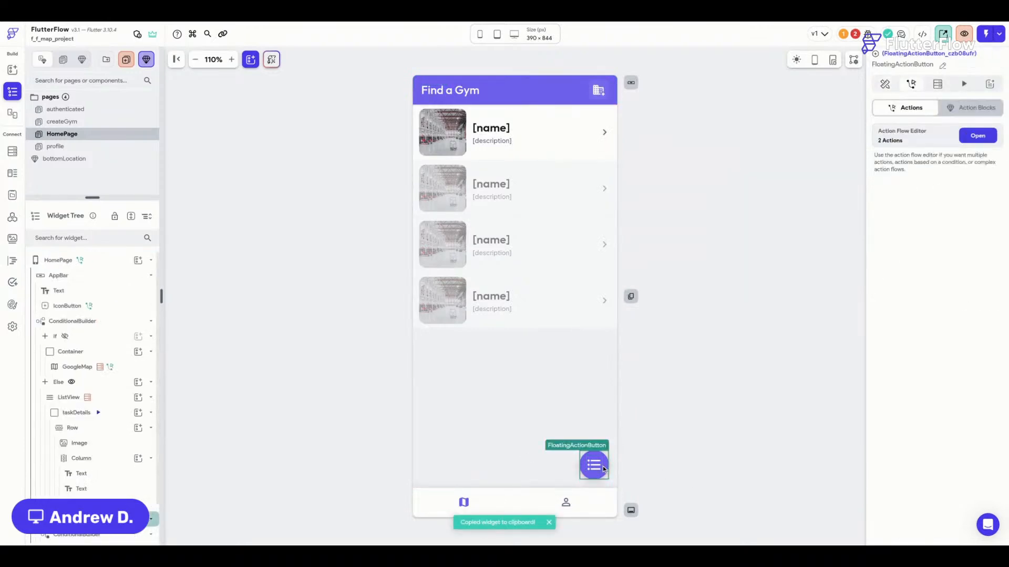
pyautogui.click(679, 442)
pyautogui.click(423, 421)
pyautogui.click(84, 277)
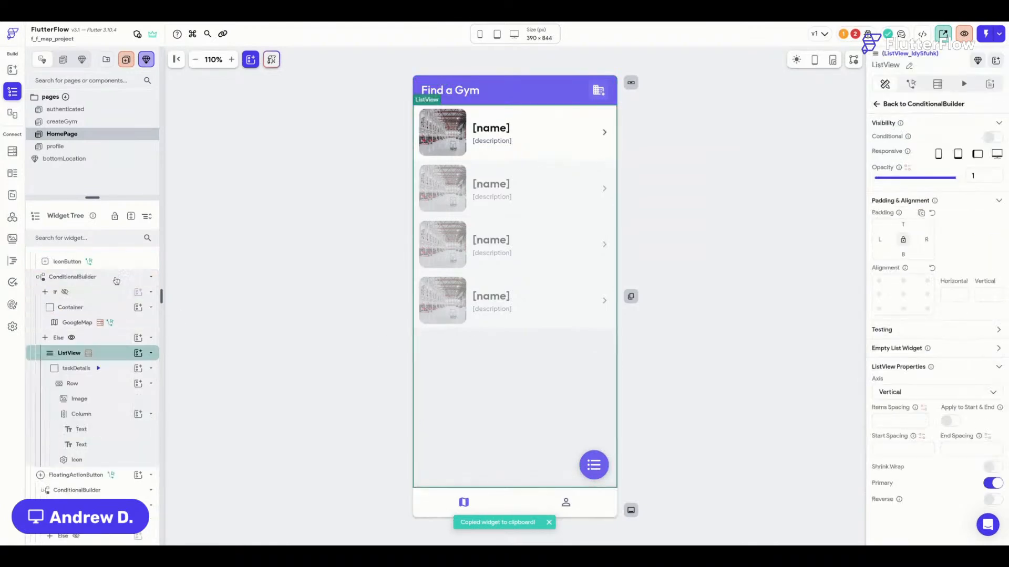
pyautogui.click(953, 355)
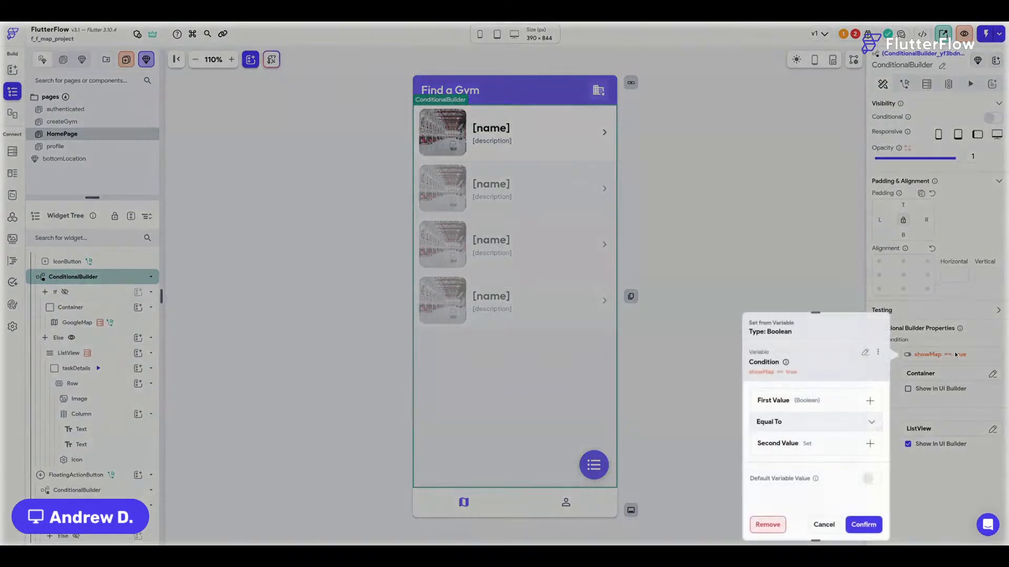
pyautogui.click(879, 351)
pyautogui.click(846, 371)
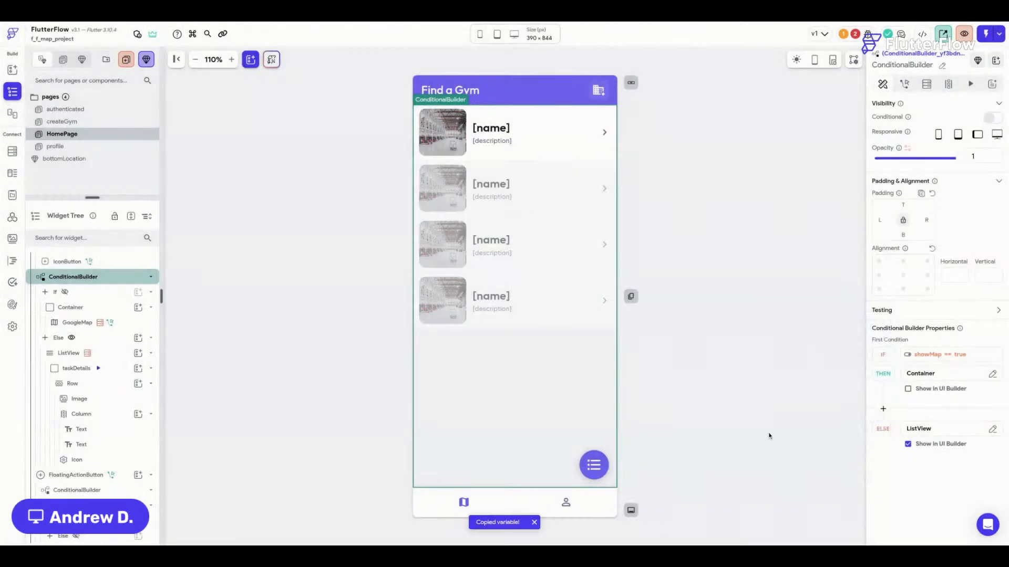
# Paste the showMap == true condition as the If condition of the button's ConditionalBuilder.
pyautogui.click(583, 469)
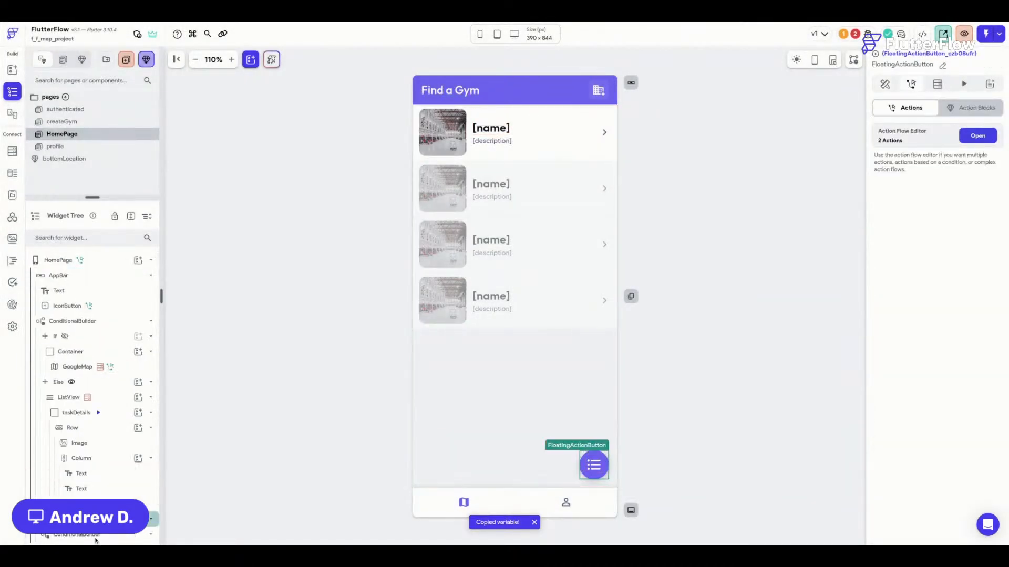
pyautogui.scroll(-2, 100, 458)
pyautogui.click(79, 491)
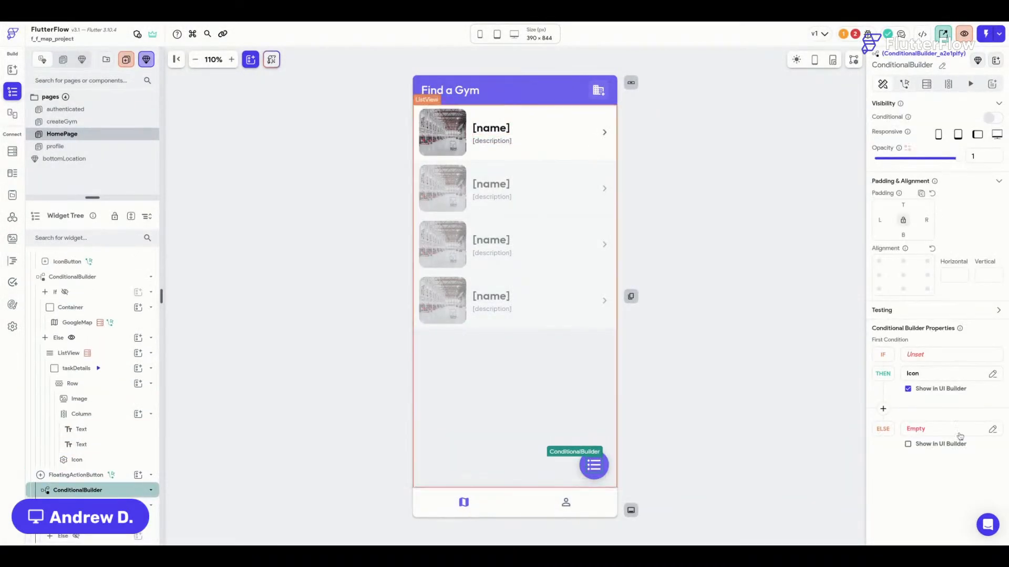
pyautogui.click(930, 357)
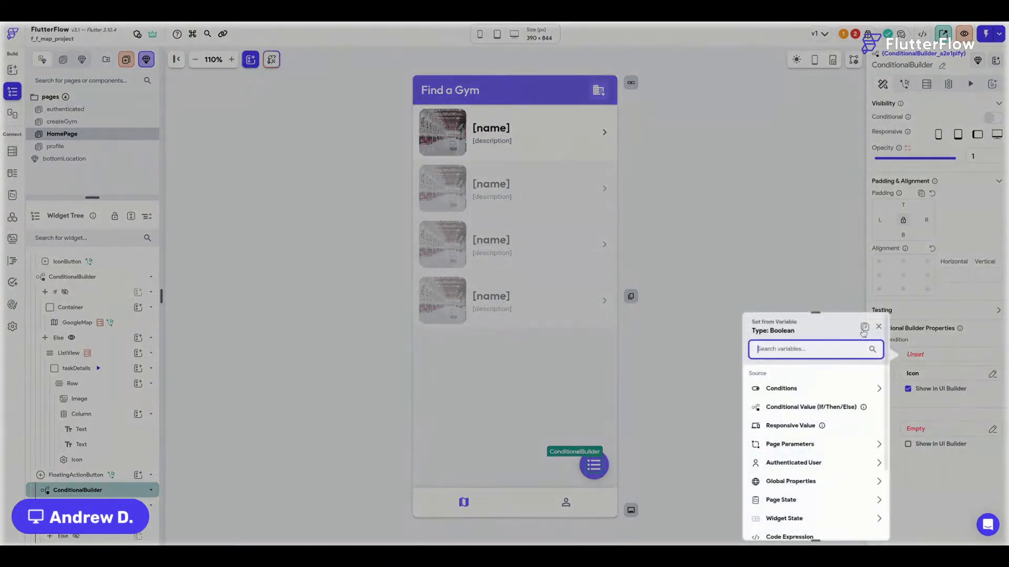
pyautogui.click(866, 328)
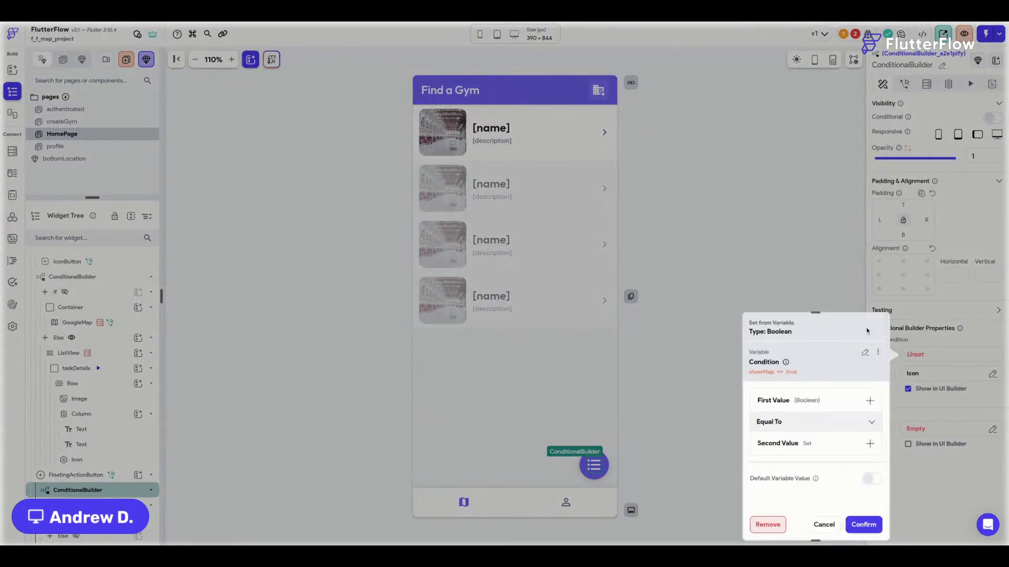
pyautogui.click(863, 524)
# Copy the list icon and select the builder's empty Else slot.
pyautogui.click(599, 467)
pyautogui.hotkey('ctrl', 'c')
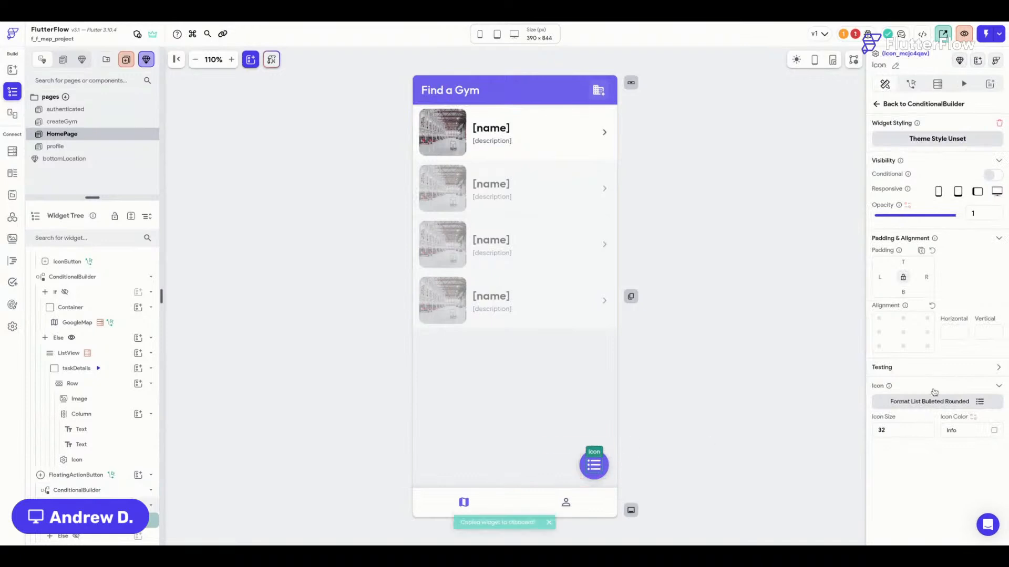
pyautogui.click(122, 491)
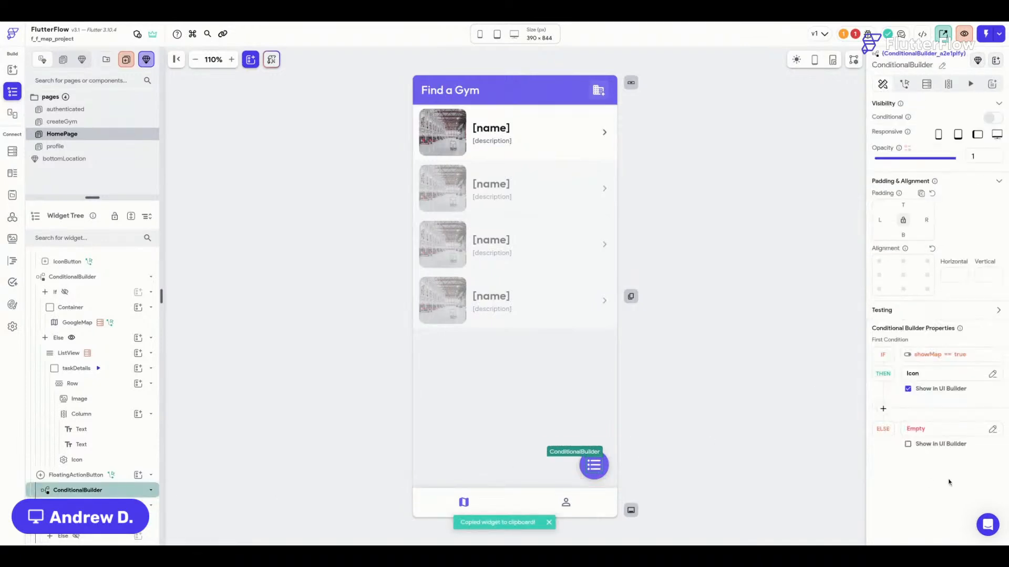
pyautogui.click(921, 430)
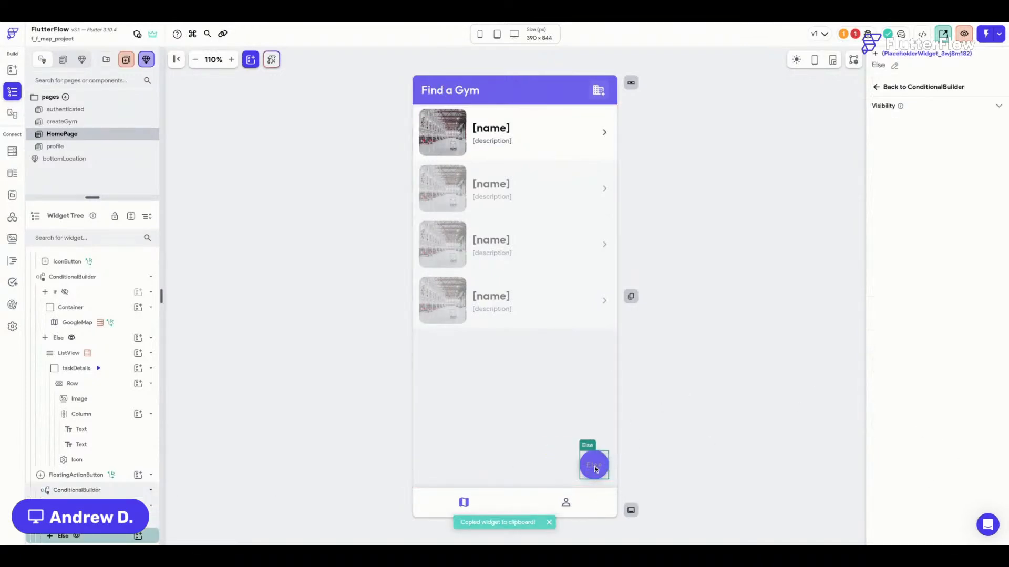
# Paste the list icon into Else, switch it to Map Rounded, and open its animation settings.
pyautogui.hotkey('ctrl', 'v')
pyautogui.click(593, 468)
pyautogui.click(949, 401)
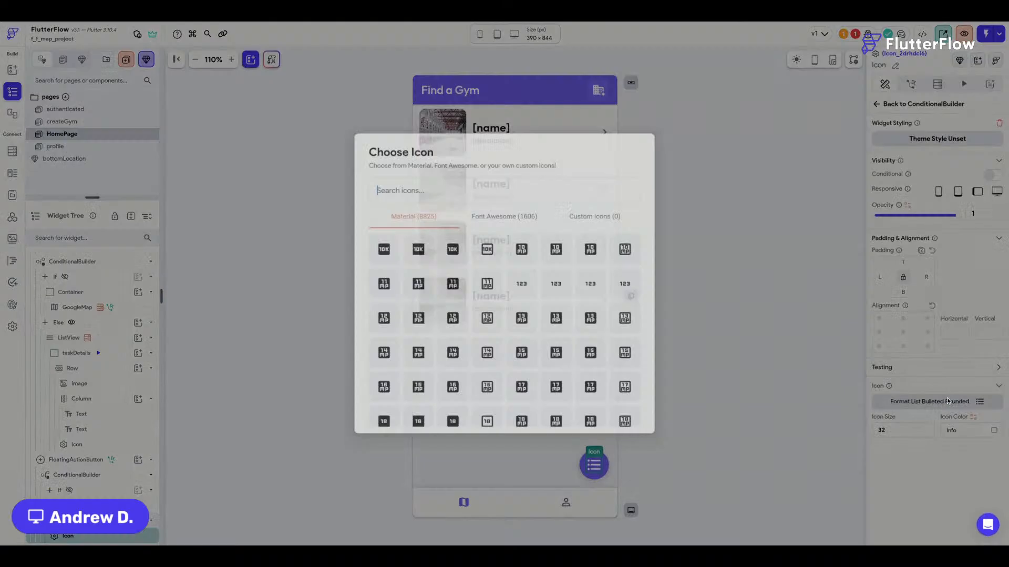
pyautogui.write('map')
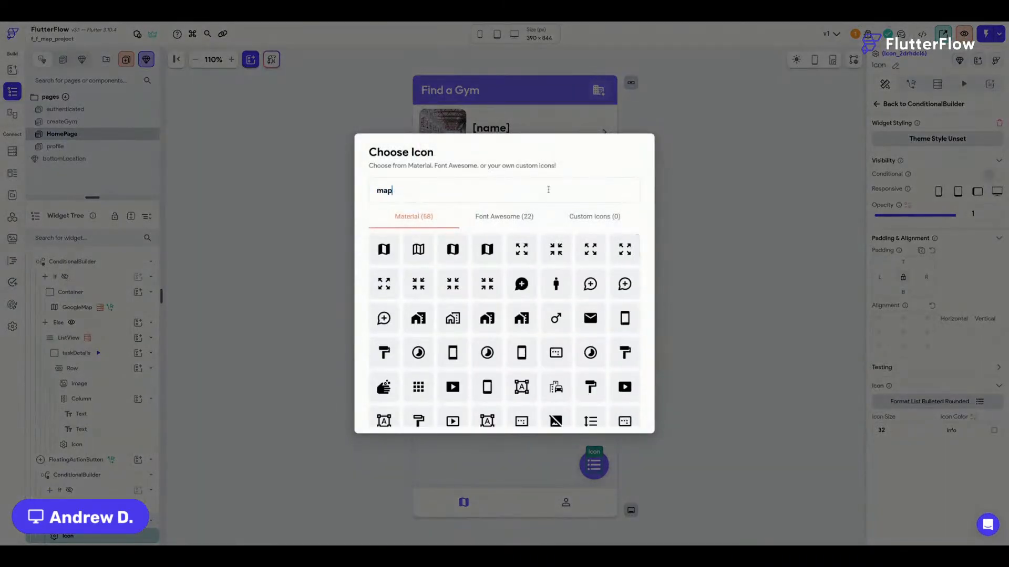
pyautogui.click(453, 256)
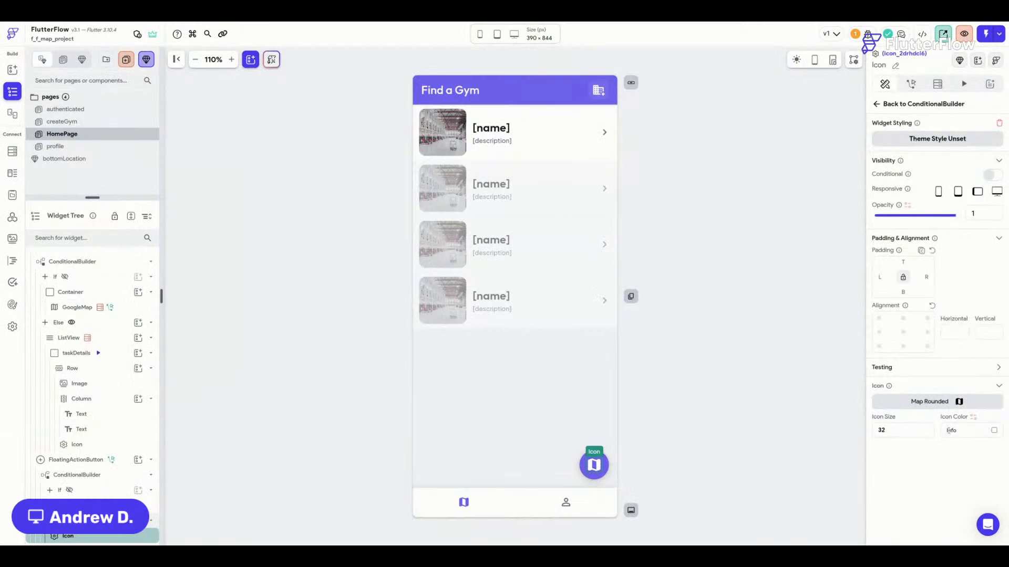
pyautogui.click(666, 458)
pyautogui.click(594, 466)
pyautogui.click(963, 84)
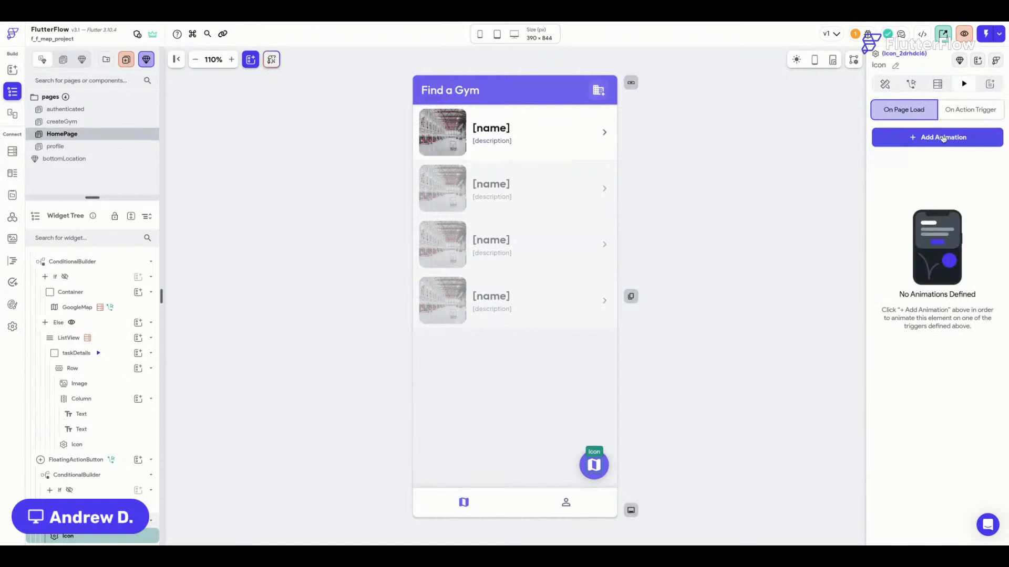
# Add a Fade page-load animation to the map icon.
pyautogui.click(943, 138)
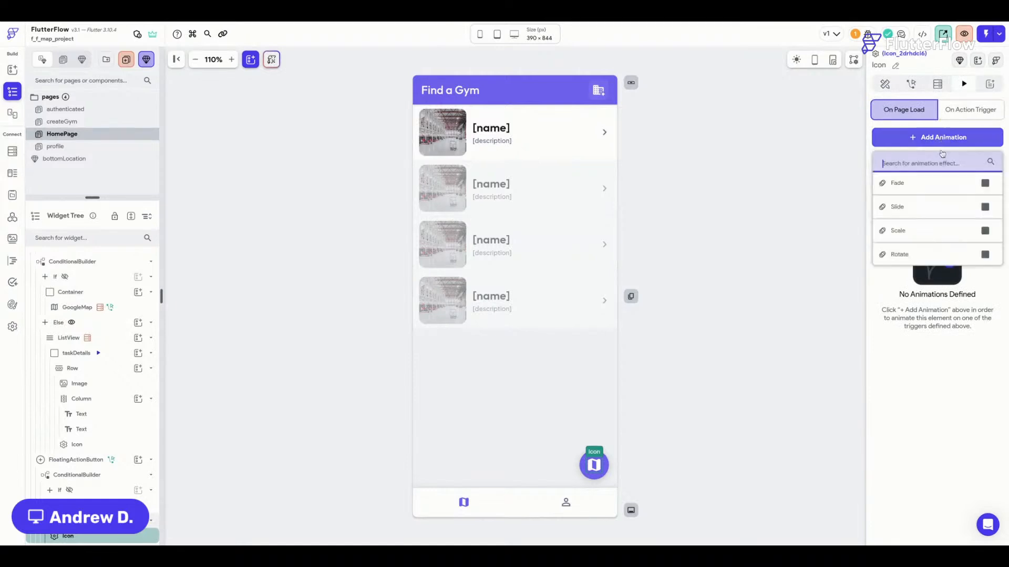
pyautogui.click(924, 185)
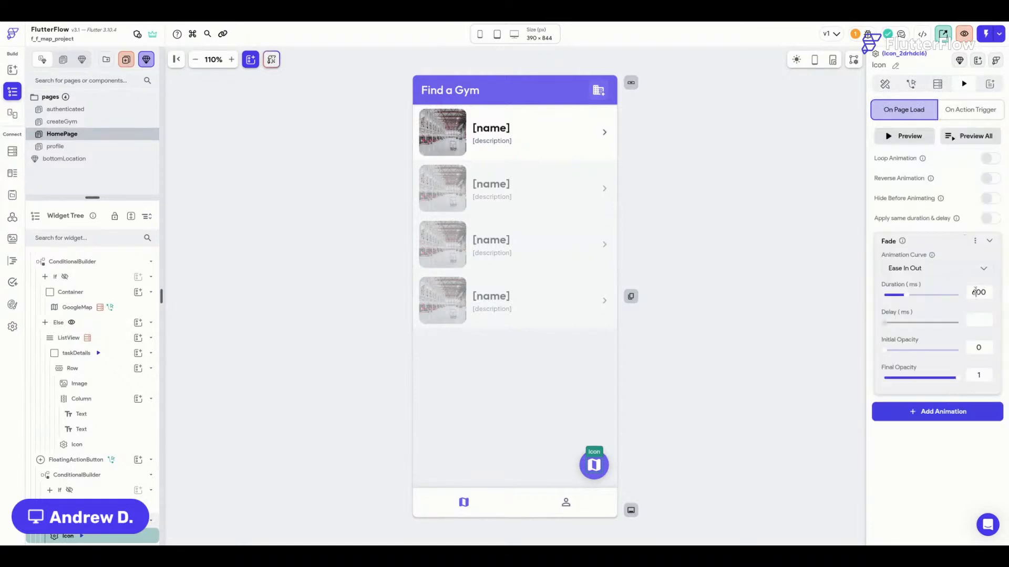
pyautogui.click(988, 241)
# Enable Apply same duration & delay, trying a Slide effect and then deleting it.
pyautogui.click(949, 300)
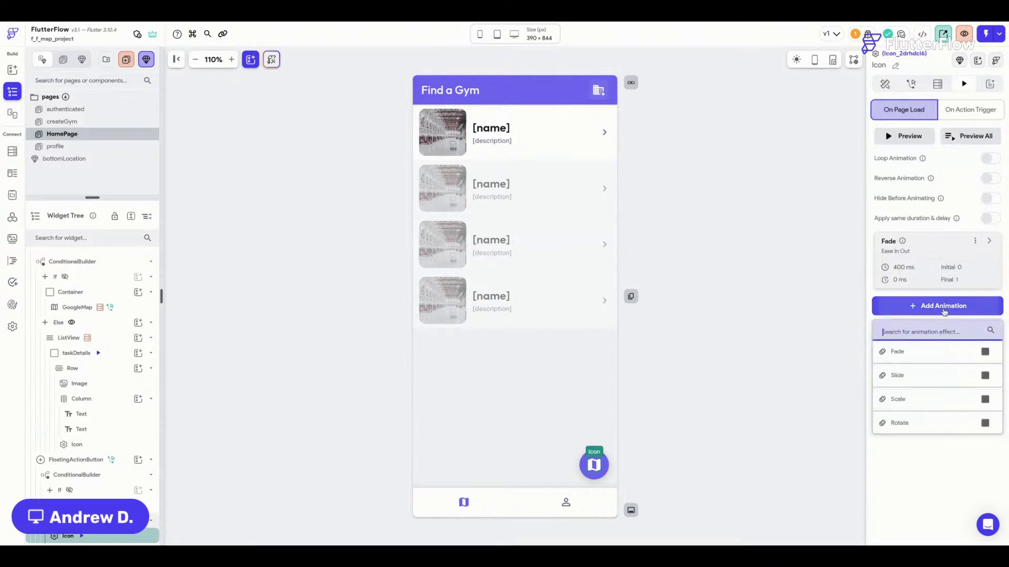
pyautogui.click(916, 375)
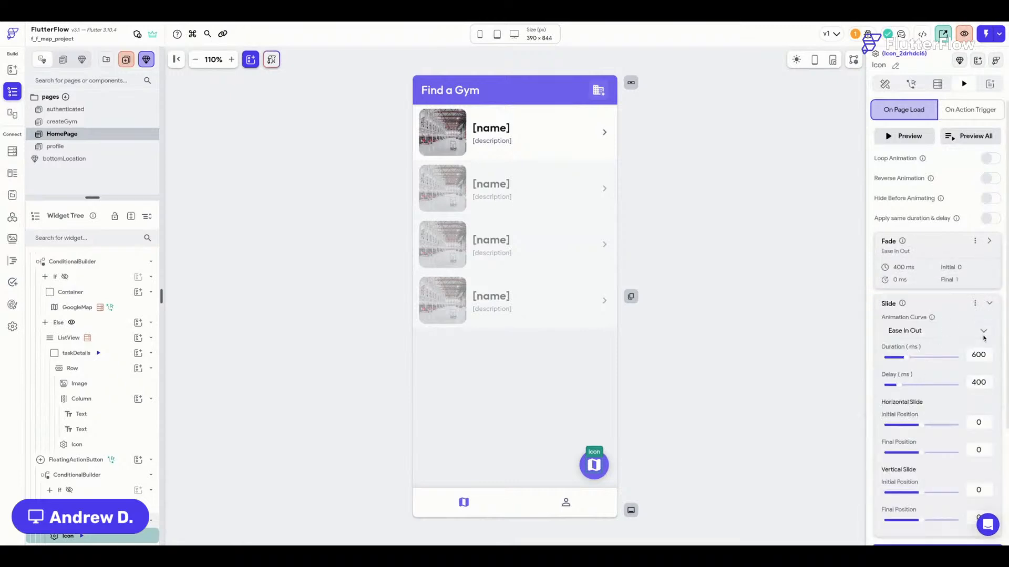
pyautogui.scroll(-1, 982, 224)
pyautogui.click(990, 193)
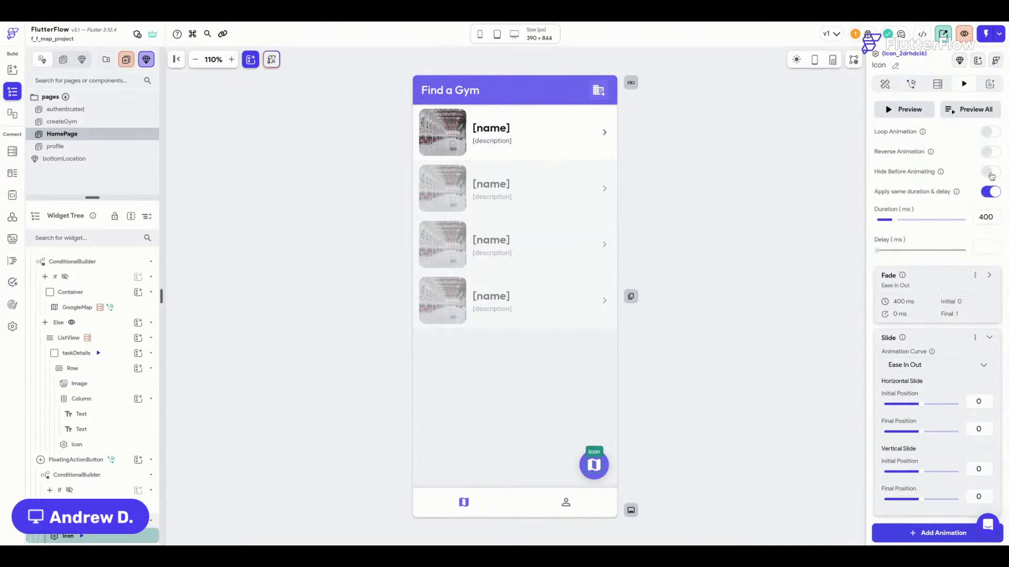
pyautogui.click(991, 173)
pyautogui.click(991, 173)
pyautogui.scroll(-3, 987, 274)
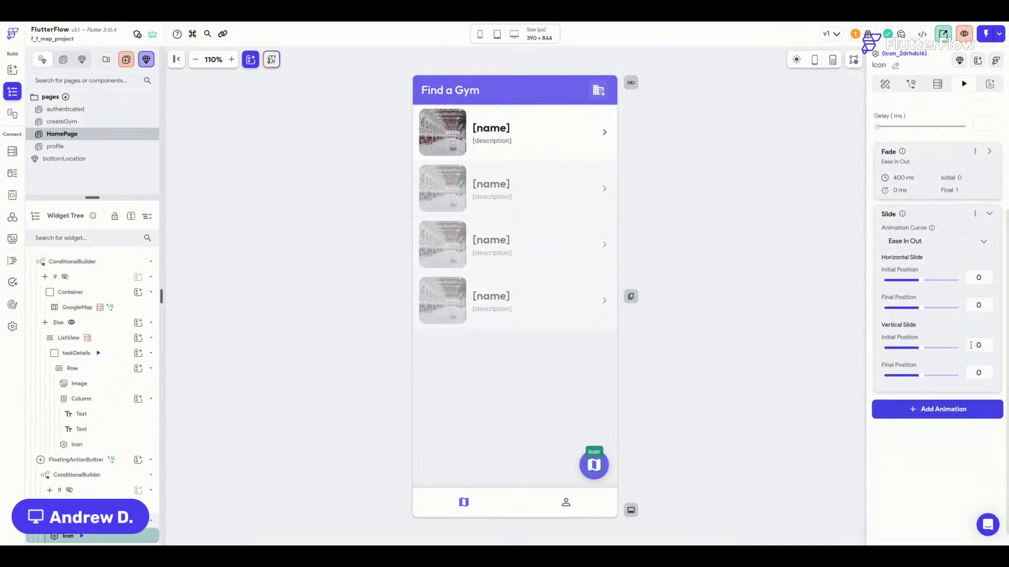
pyautogui.click(971, 345)
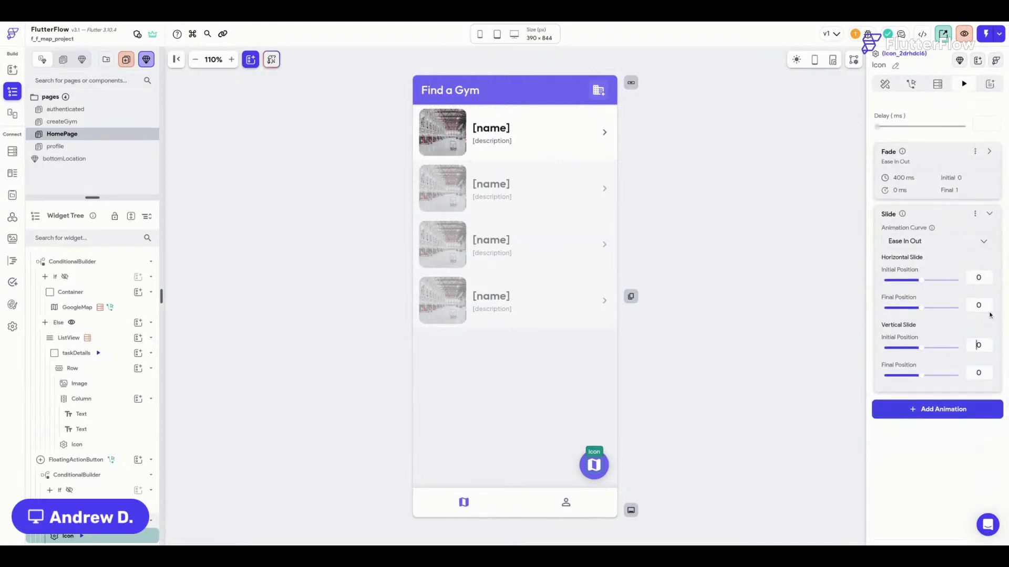
pyautogui.click(975, 214)
pyautogui.click(926, 266)
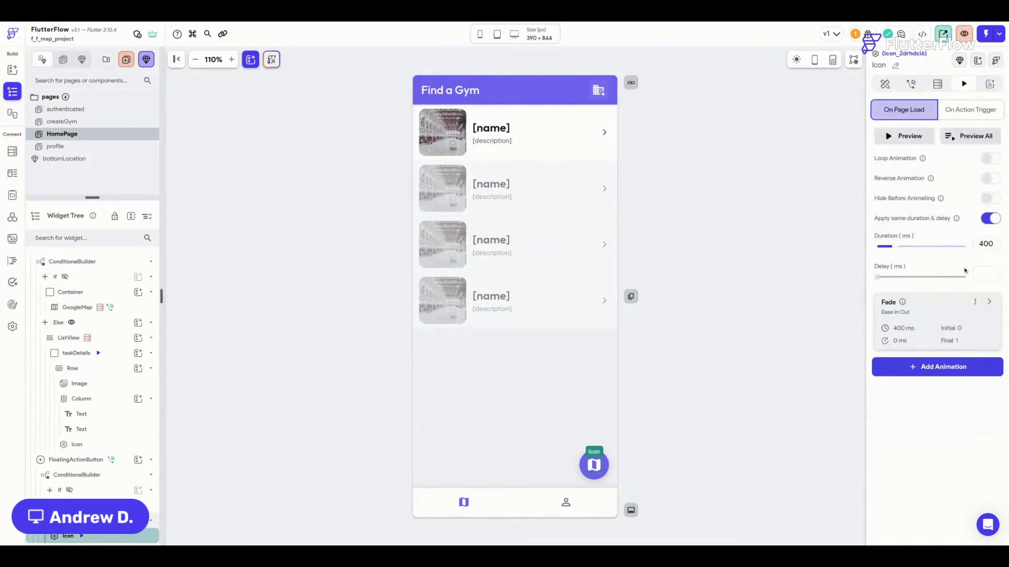
# Add a Scale (0.8 to 1) animation and a Rotate animation to the icon.
pyautogui.click(953, 374)
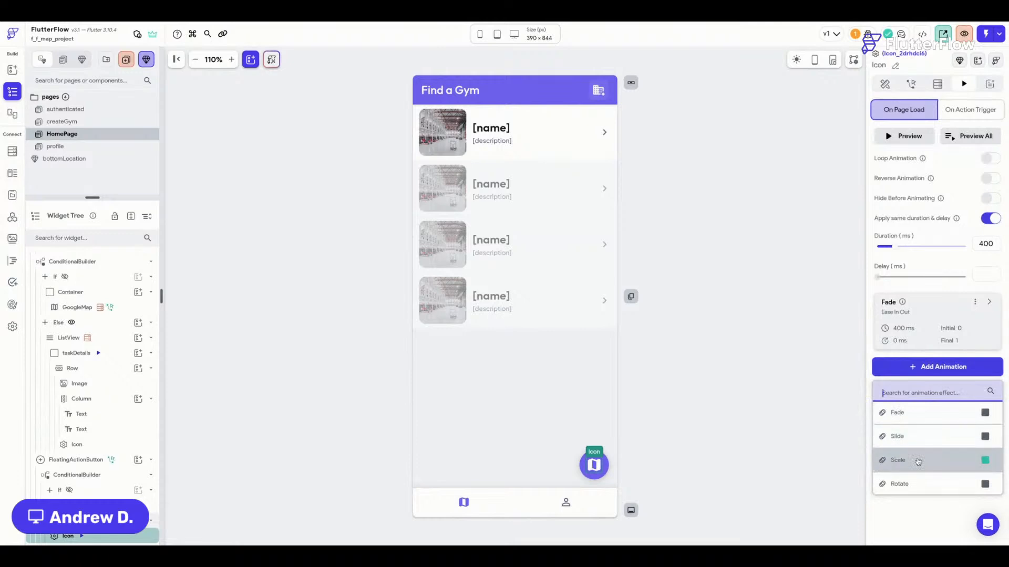
pyautogui.click(971, 460)
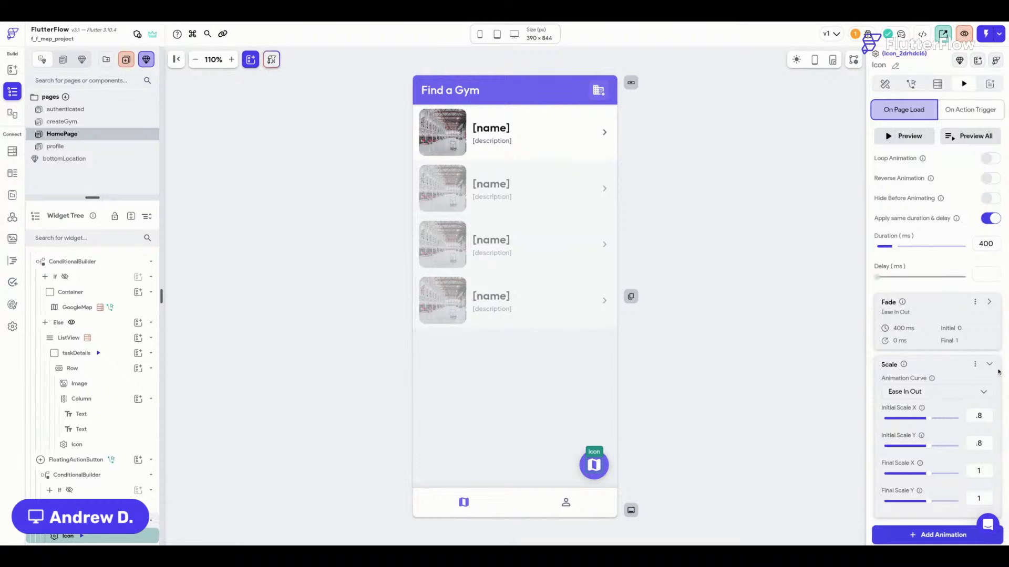
pyautogui.click(989, 364)
pyautogui.click(941, 428)
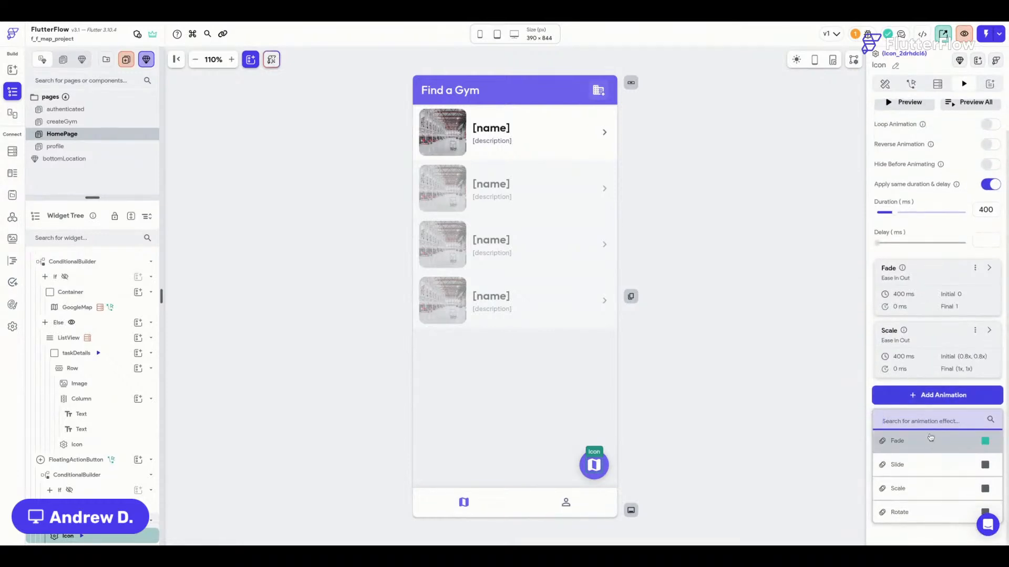
pyautogui.click(931, 512)
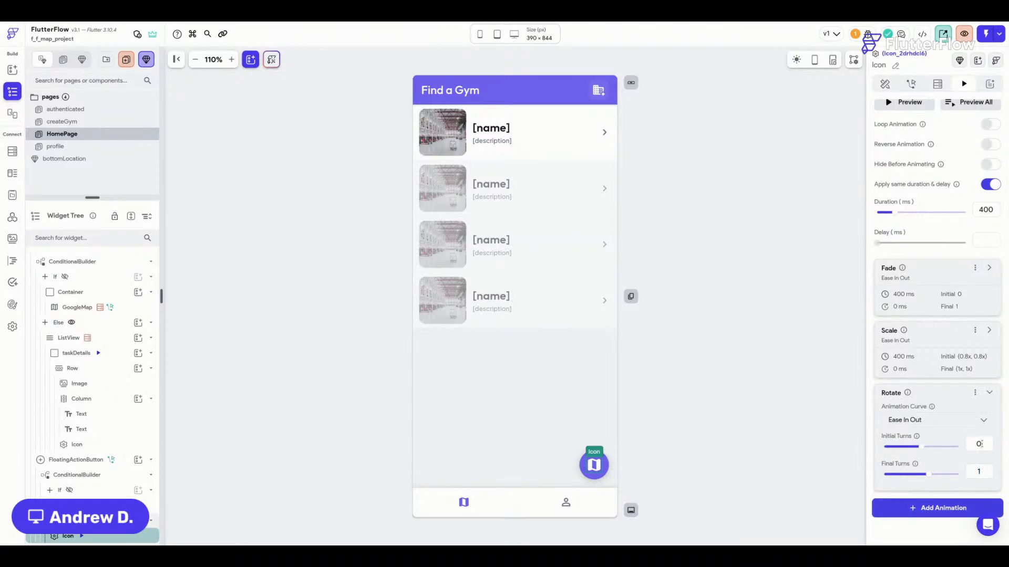
# Set Rotate's initial turns to 0.6 and preview the combined 400 ms animations.
pyautogui.press('BackSpace')
pyautogui.write('6')
pyautogui.scroll(1, 951, 140)
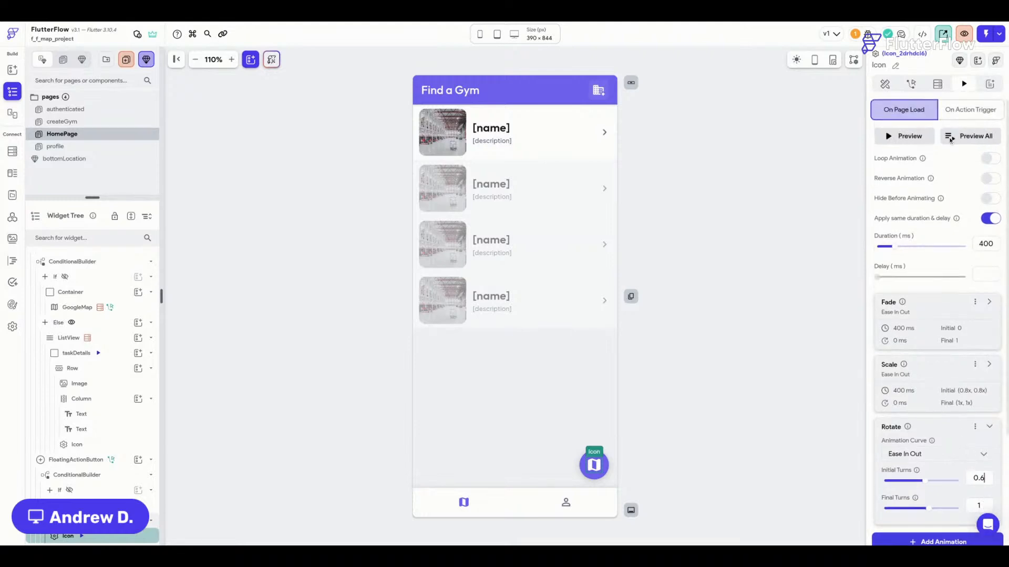
pyautogui.click(970, 138)
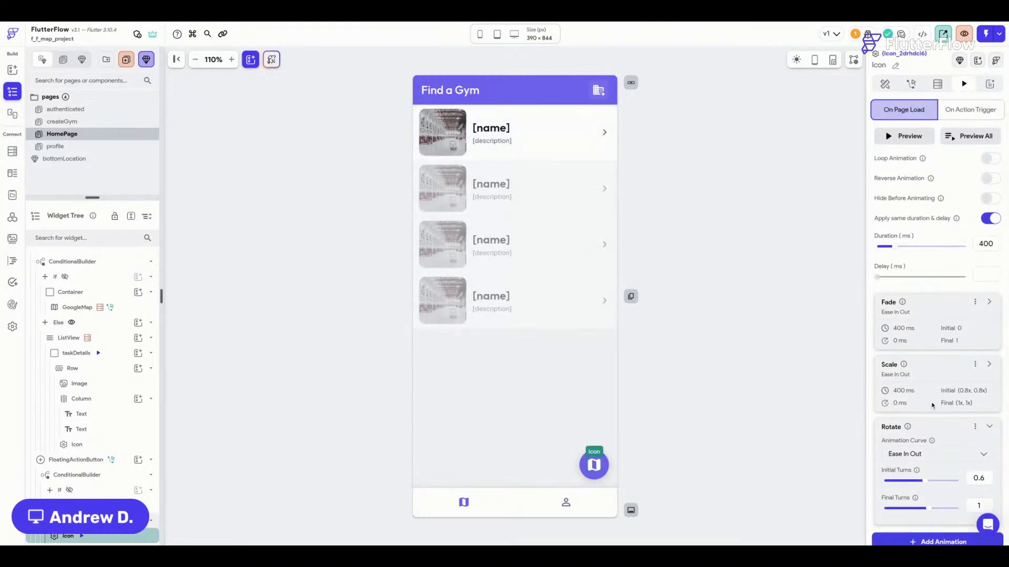
pyautogui.scroll(-3, 966, 423)
pyautogui.click(985, 354)
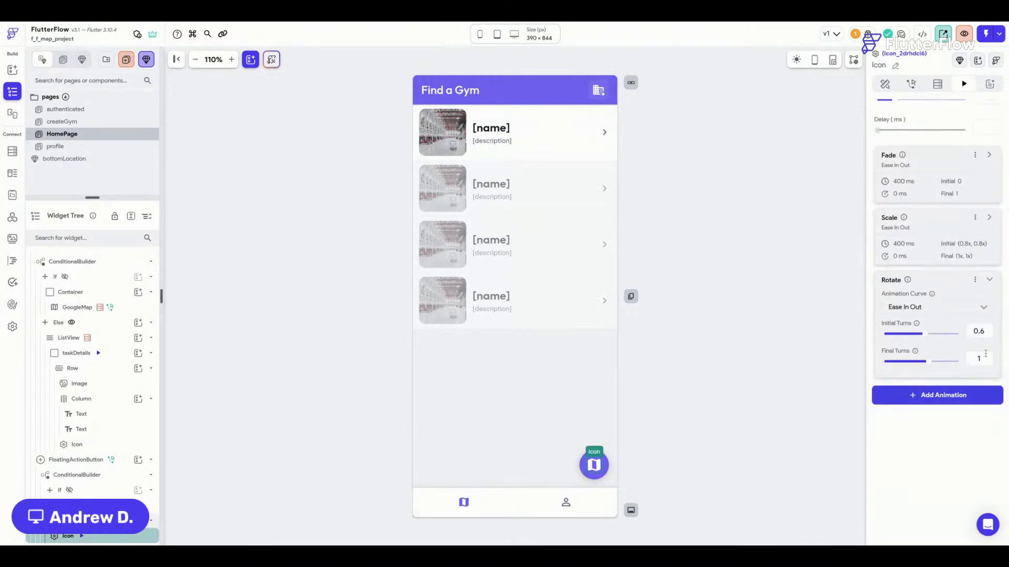
pyautogui.click(993, 280)
pyautogui.scroll(1, 904, 265)
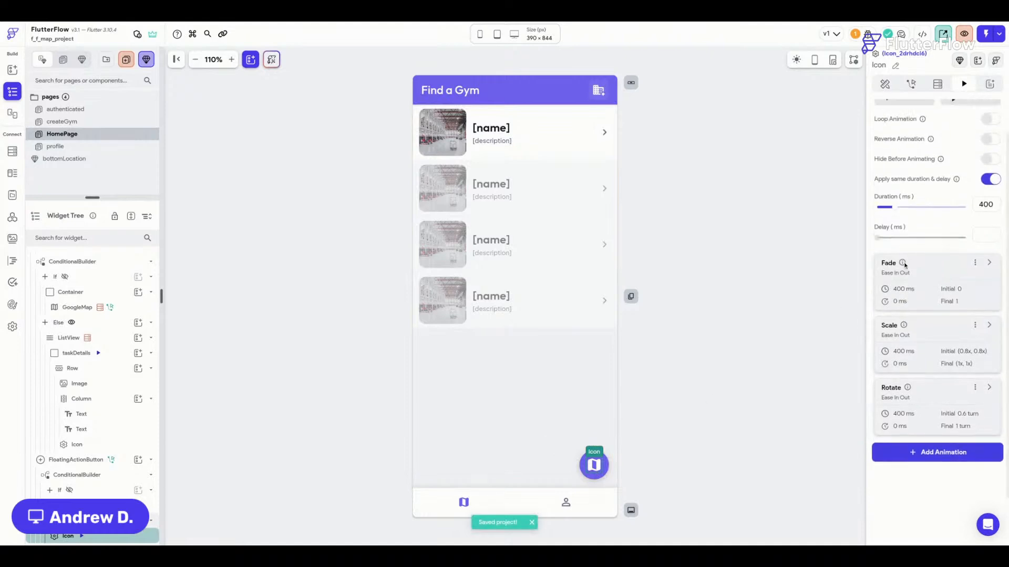
pyautogui.scroll(1, 905, 266)
# Copy all the map icon's animations and paste them onto the THEN-branch list icon.
pyautogui.click(974, 304)
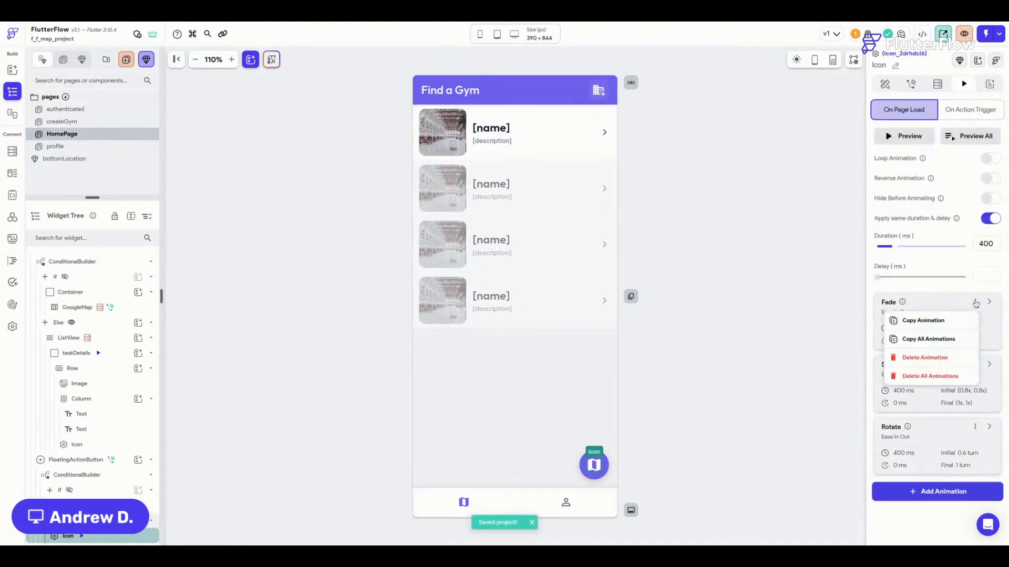
pyautogui.click(940, 340)
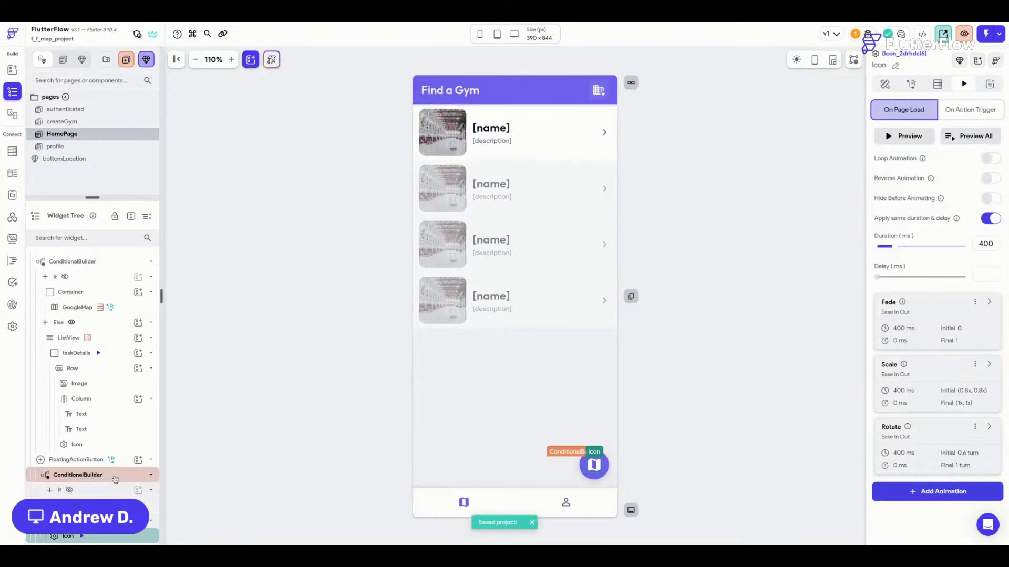
pyautogui.click(109, 476)
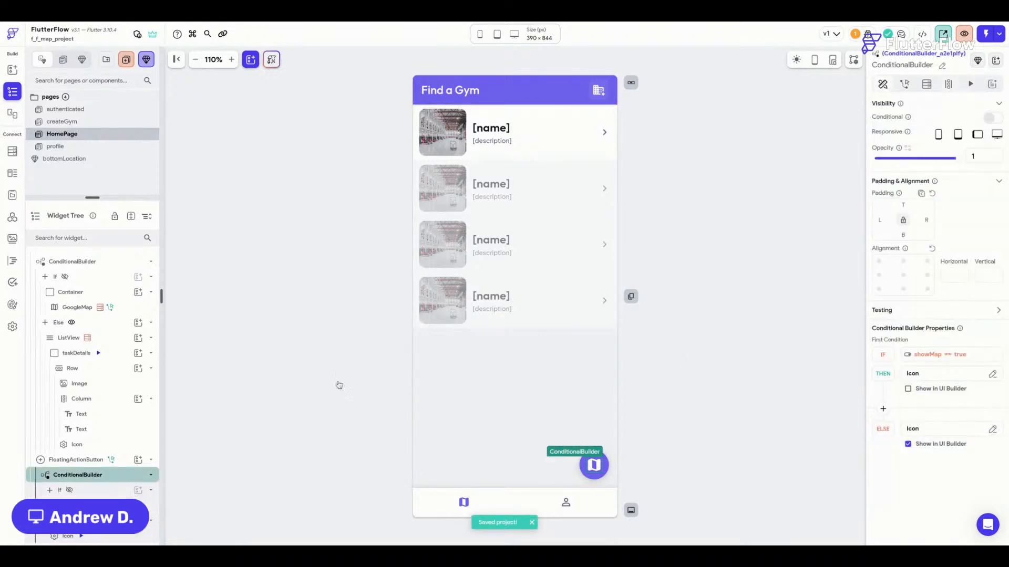
pyautogui.click(908, 388)
pyautogui.click(596, 470)
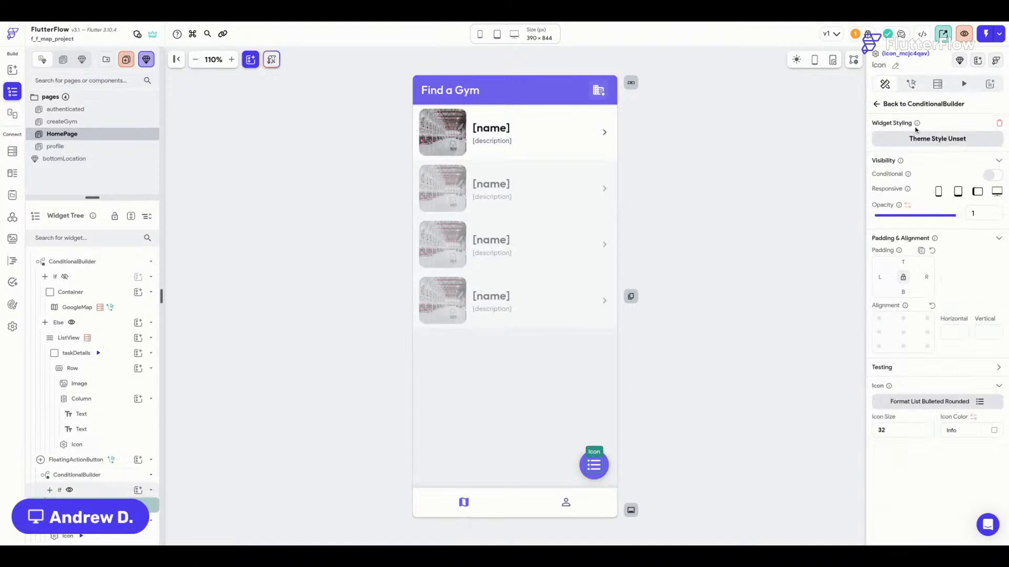
pyautogui.click(964, 85)
pyautogui.click(945, 140)
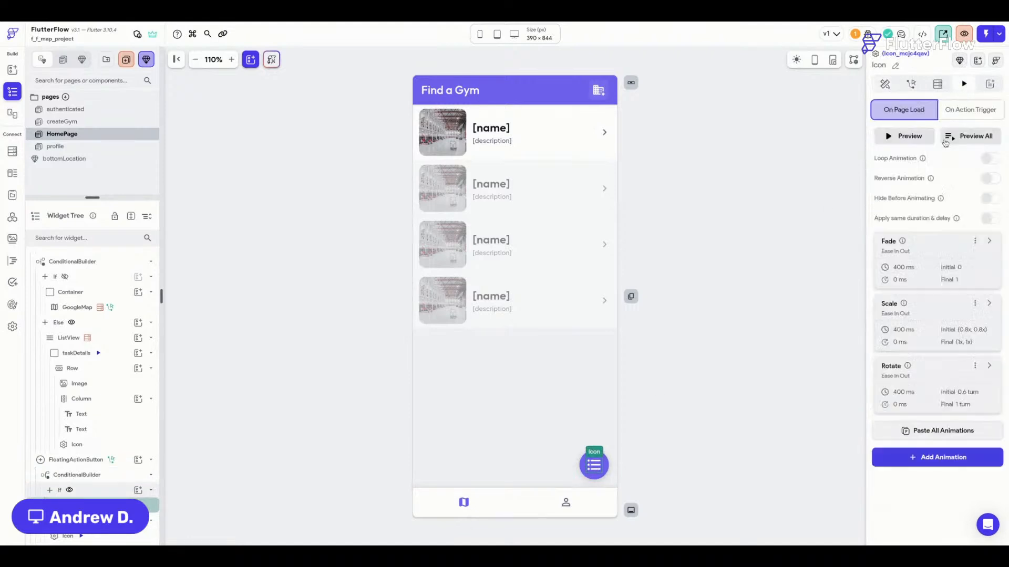
# Preview the list icon's animations twice, then select the floating button and launch test mode.
pyautogui.click(967, 140)
pyautogui.click(967, 141)
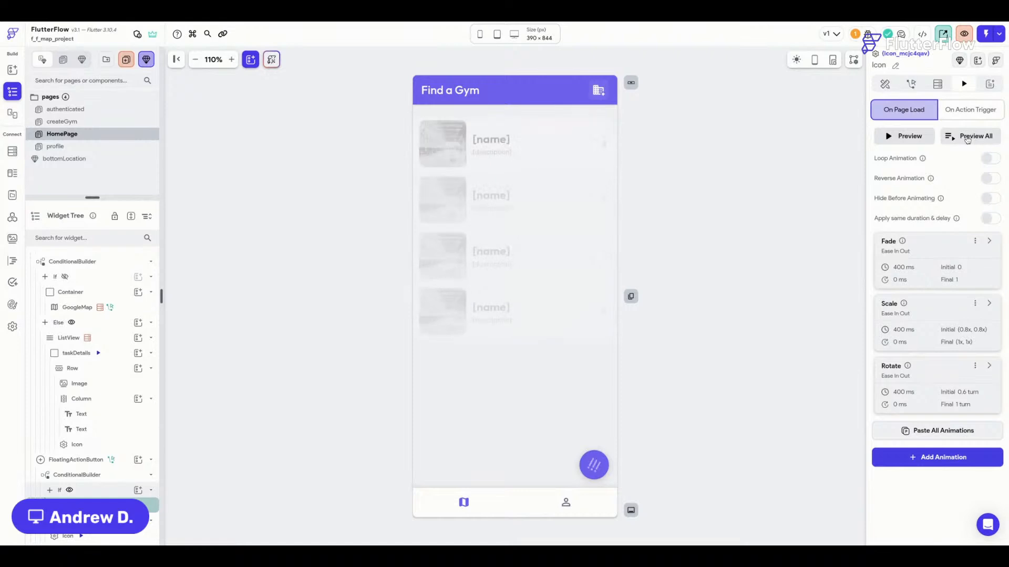
pyautogui.click(585, 470)
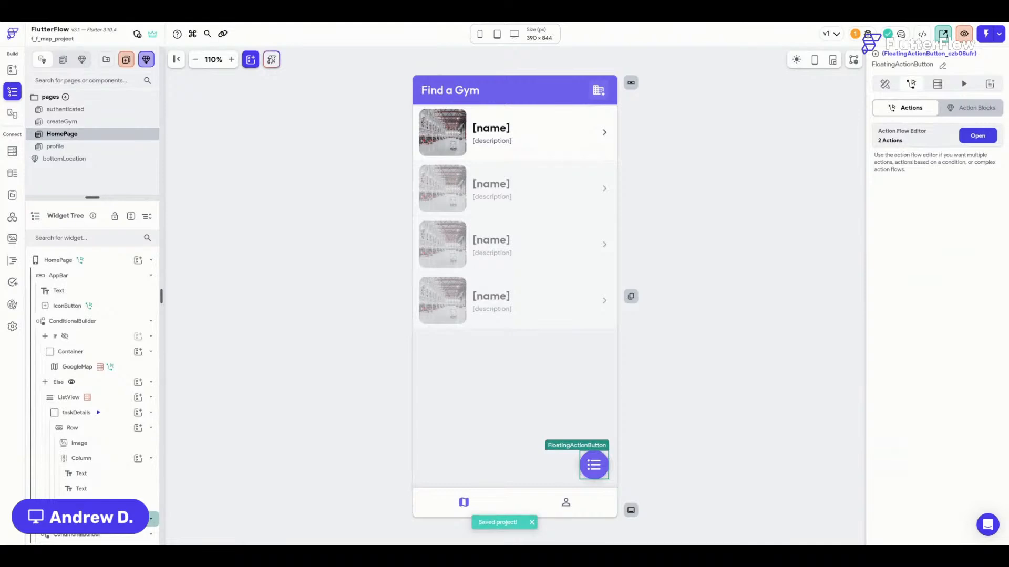
pyautogui.click(431, 11)
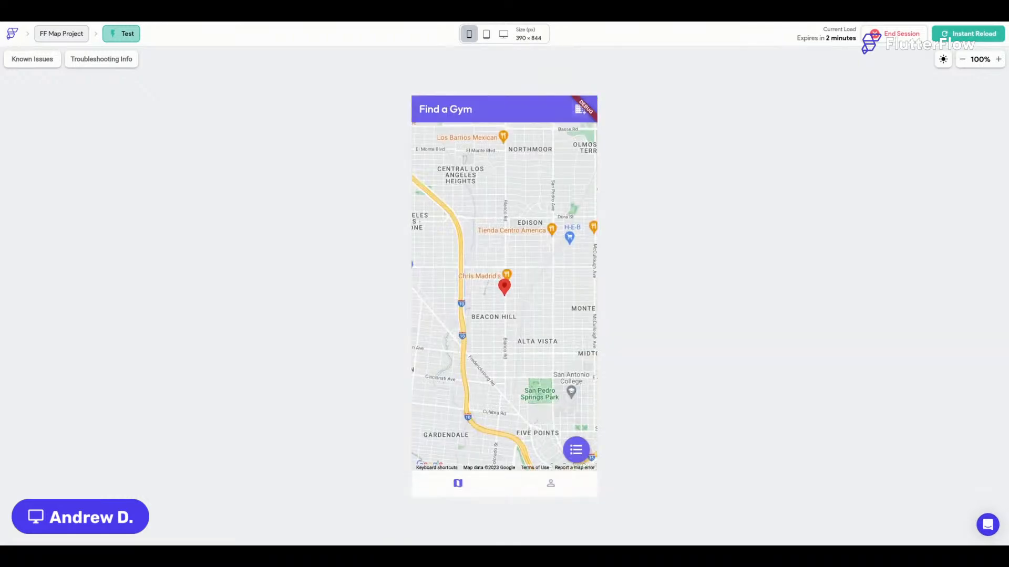
# Pan the test-mode map, open the Livestream Demo Site marker's details, and close them.
pyautogui.moveTo(553, 336)
pyautogui.mouseDown()
pyautogui.moveTo(563, 299)
pyautogui.moveTo(505, 300)
pyautogui.moveTo(521, 361)
pyautogui.mouseUp()
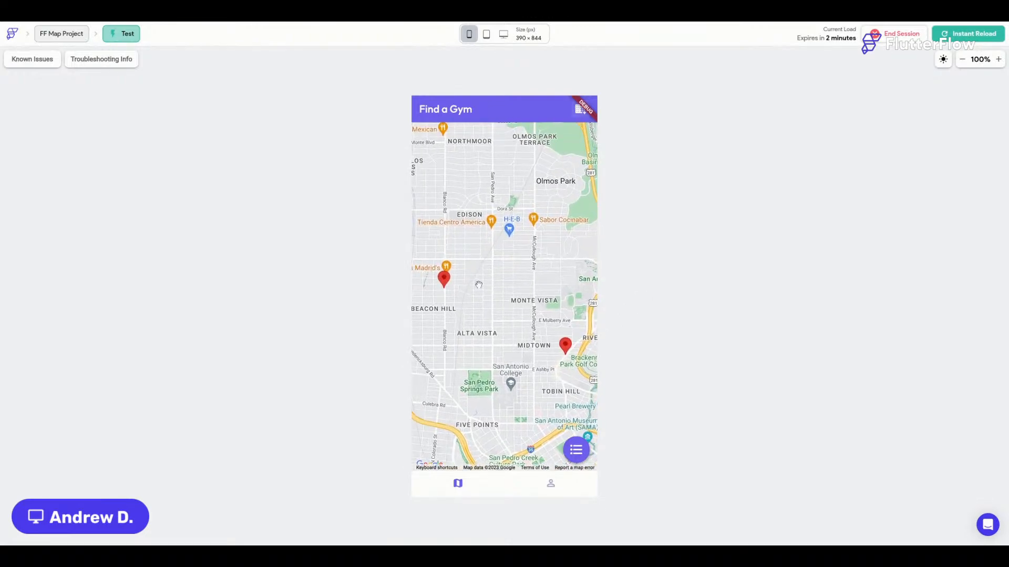
pyautogui.moveTo(499, 270); pyautogui.dragTo(533, 275)
pyautogui.click(479, 283)
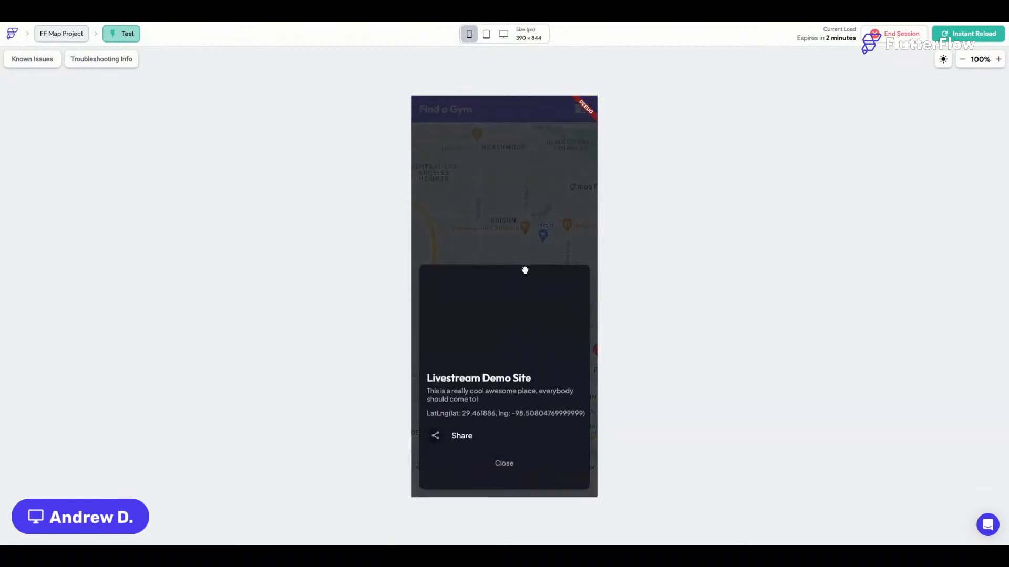
pyautogui.click(506, 464)
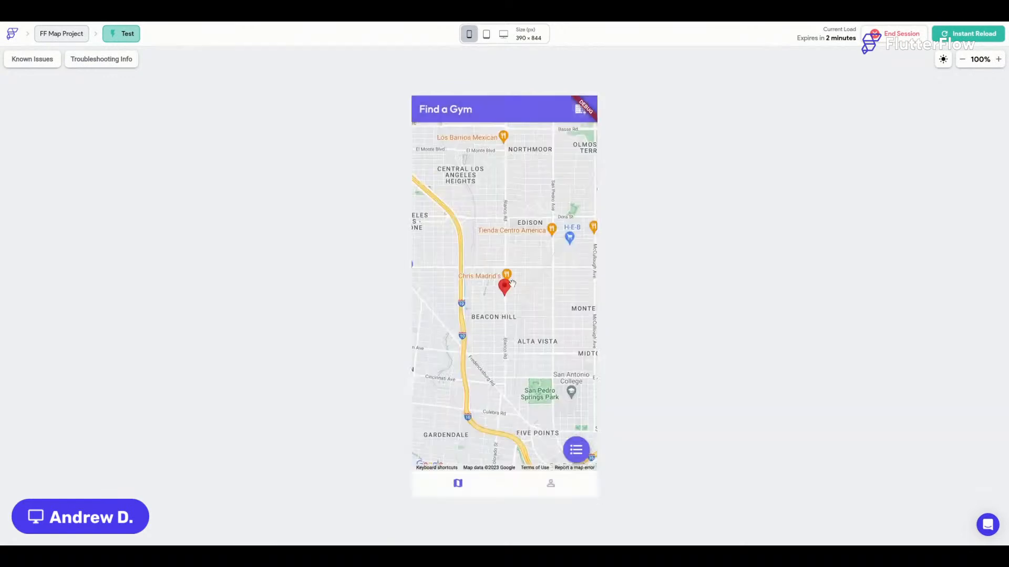
pyautogui.moveTo(529, 336); pyautogui.dragTo(490, 314)
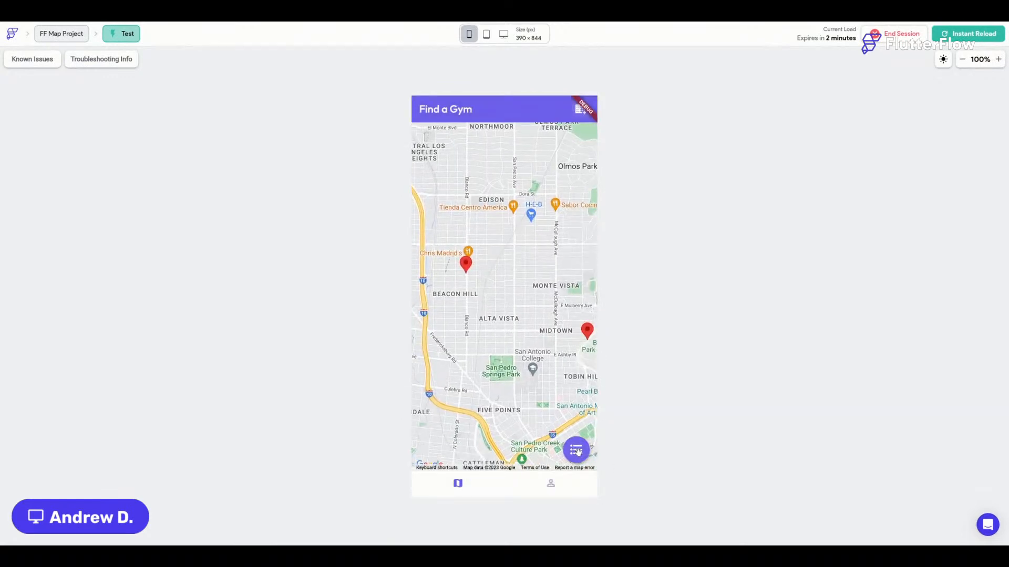
# Toggle the floating button repeatedly between gym list and map, then reload the test app.
pyautogui.click(576, 450)
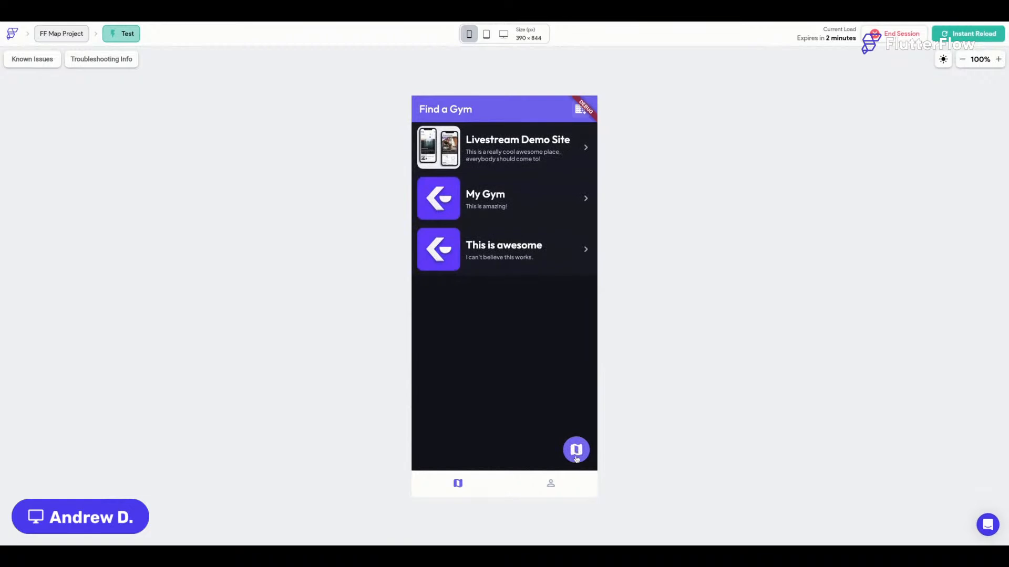
pyautogui.click(575, 455)
pyautogui.click(572, 446)
pyautogui.click(576, 455)
pyautogui.click(578, 458)
pyautogui.click(578, 461)
pyautogui.click(576, 464)
pyautogui.click(572, 454)
pyautogui.click(569, 453)
pyautogui.click(980, 34)
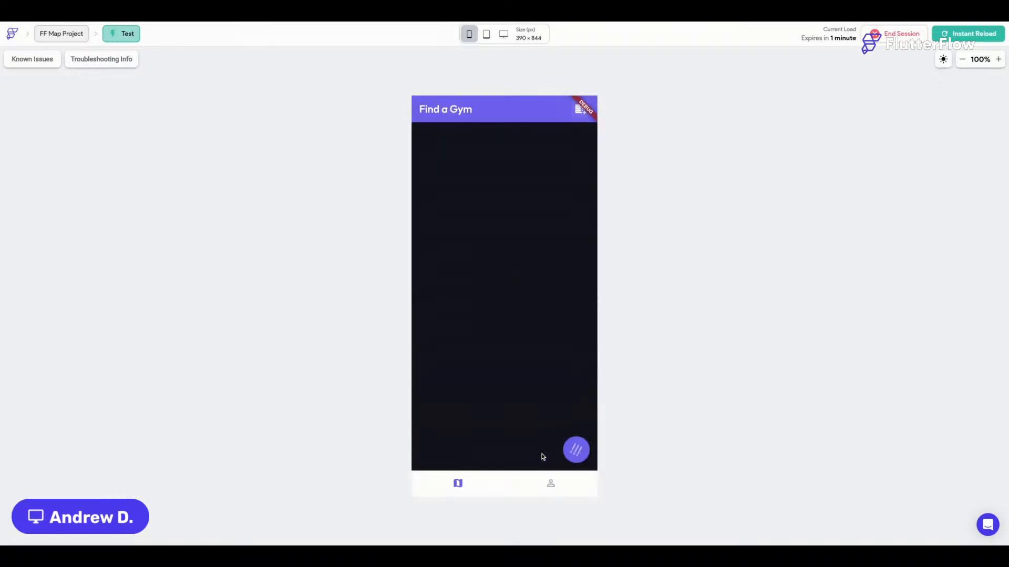
# Toggle the floating button back and forth between the gym list and the map.
pyautogui.click(575, 453)
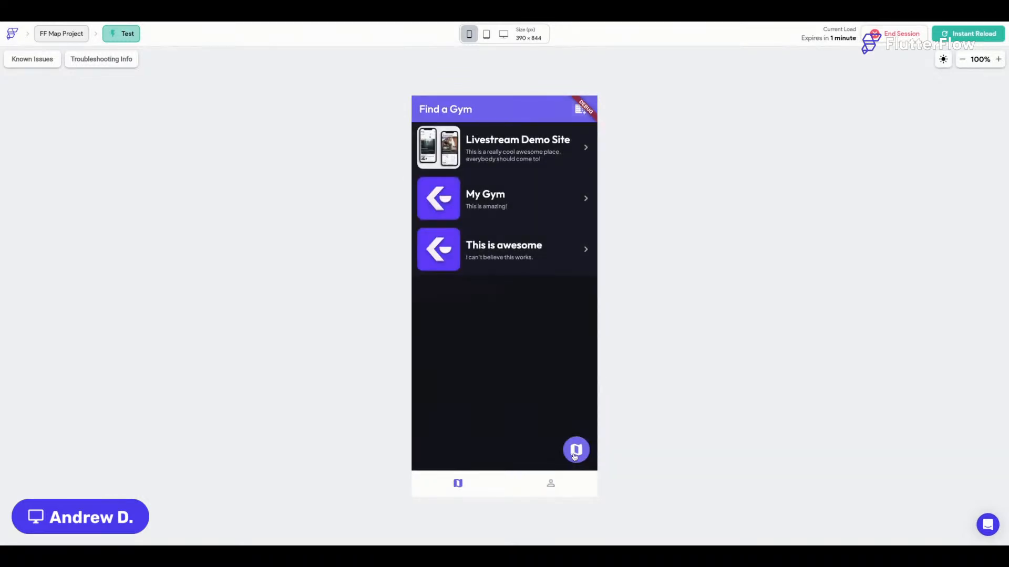
pyautogui.click(575, 454)
pyautogui.click(576, 454)
pyautogui.click(576, 453)
pyautogui.click(576, 452)
pyautogui.click(577, 455)
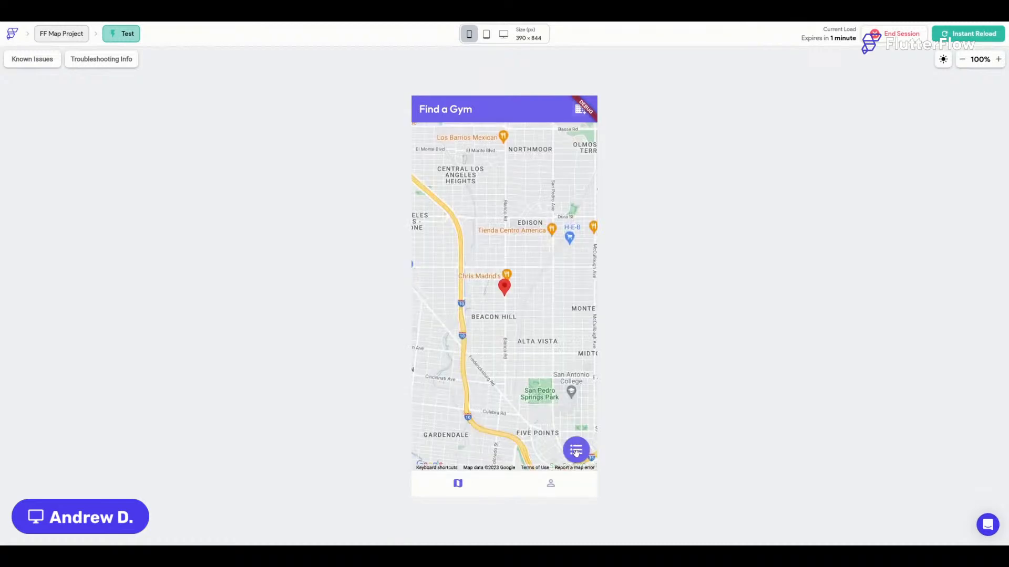
pyautogui.click(576, 452)
pyautogui.click(577, 452)
pyautogui.click(577, 452)
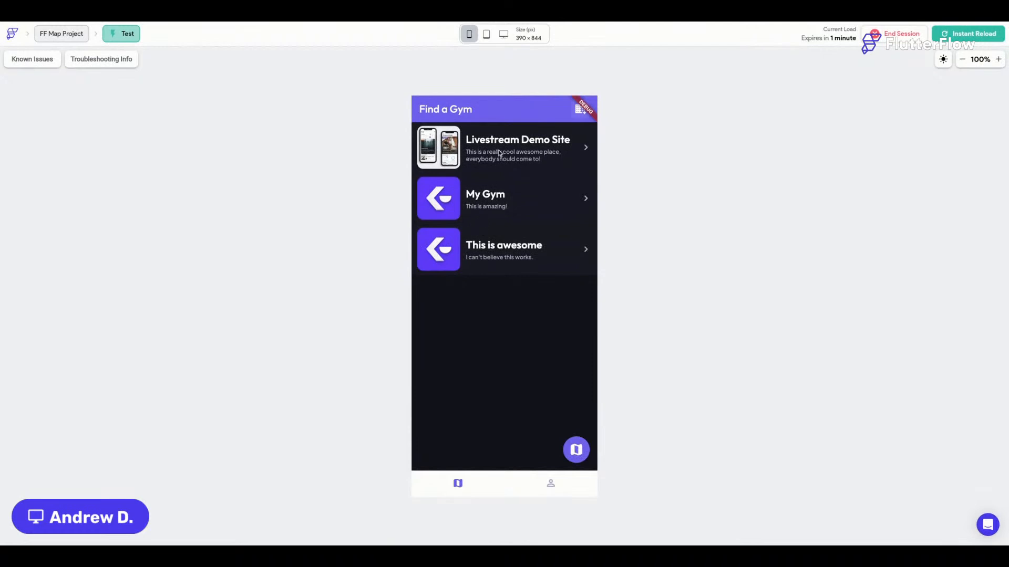
pyautogui.click(576, 451)
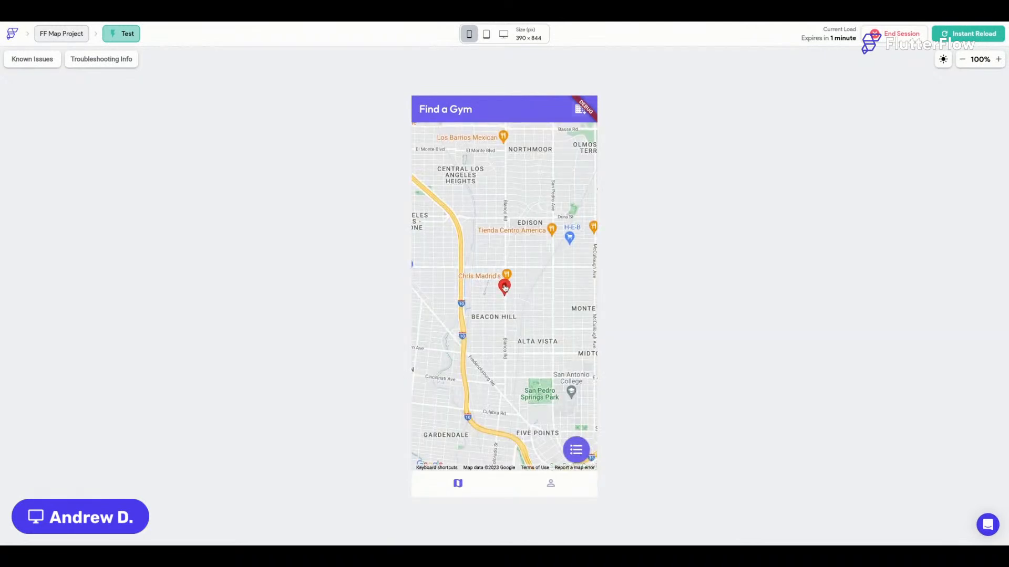
# Open and close the red marker's details, visit My Profile, return to the map, and switch to the gym list.
pyautogui.click(505, 287)
pyautogui.click(509, 464)
pyautogui.click(548, 487)
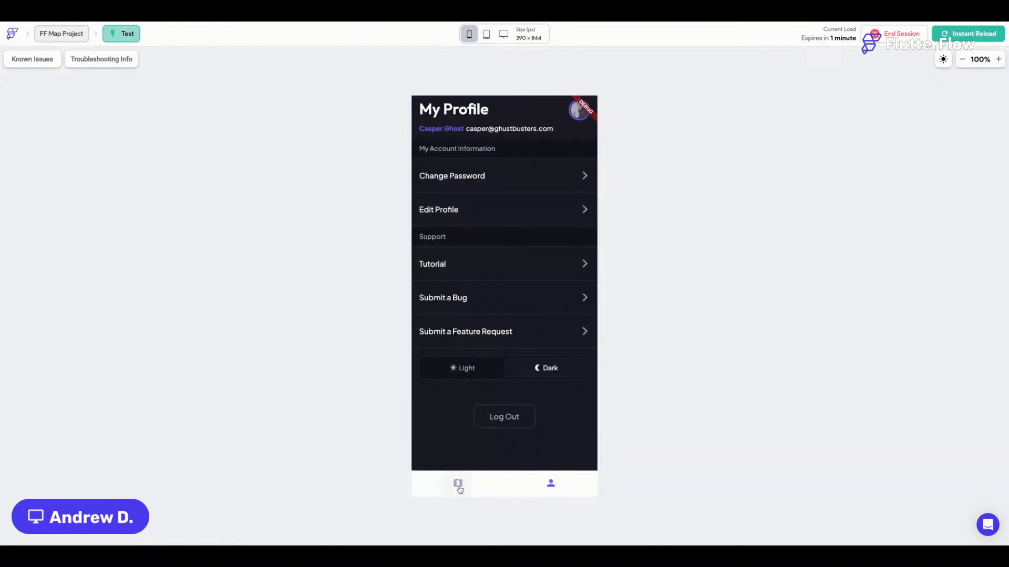
pyautogui.click(458, 484)
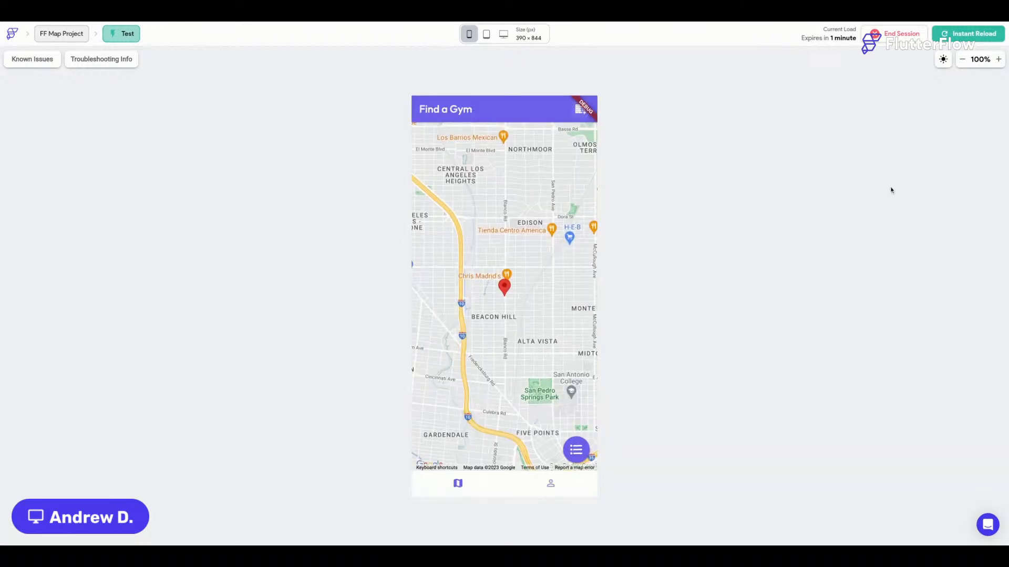
pyautogui.moveTo(544, 323)
pyautogui.mouseDown()
pyautogui.moveTo(467, 324)
pyautogui.moveTo(533, 303)
pyautogui.mouseUp()
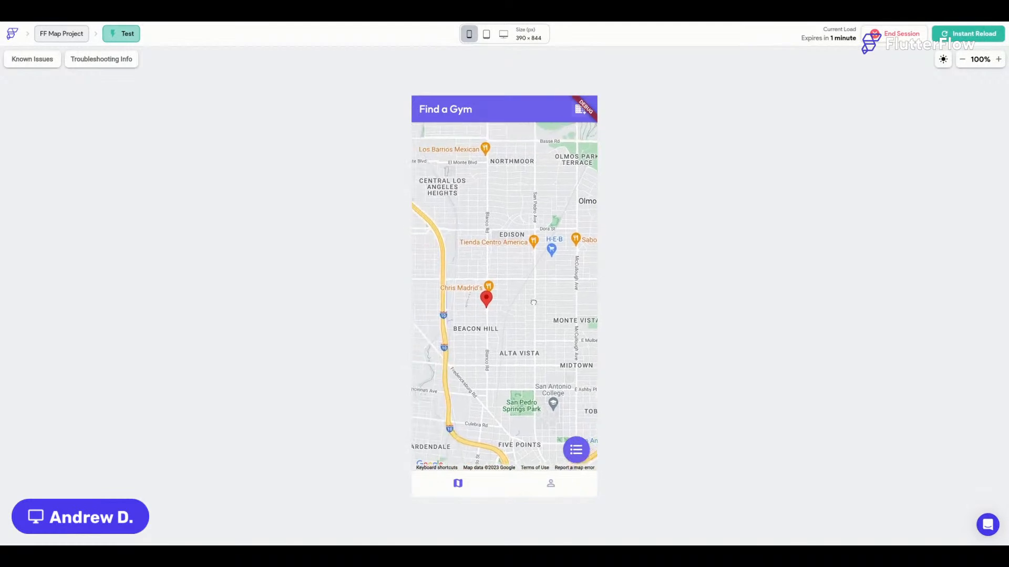
pyautogui.click(576, 451)
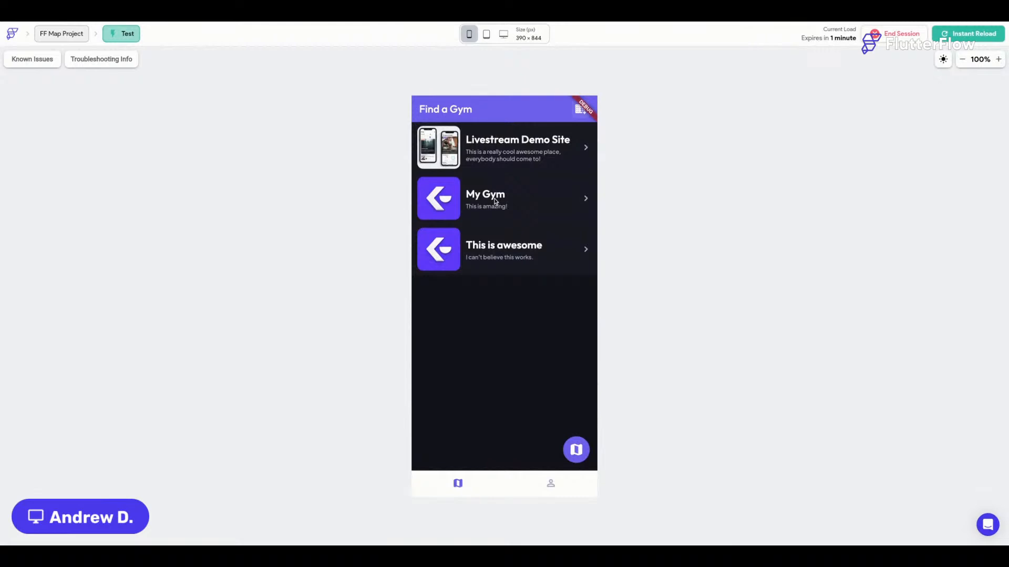
# Switch the app to the Light theme on My Profile, then return to the map and show the list.
pyautogui.click(552, 483)
pyautogui.click(478, 366)
pyautogui.click(470, 484)
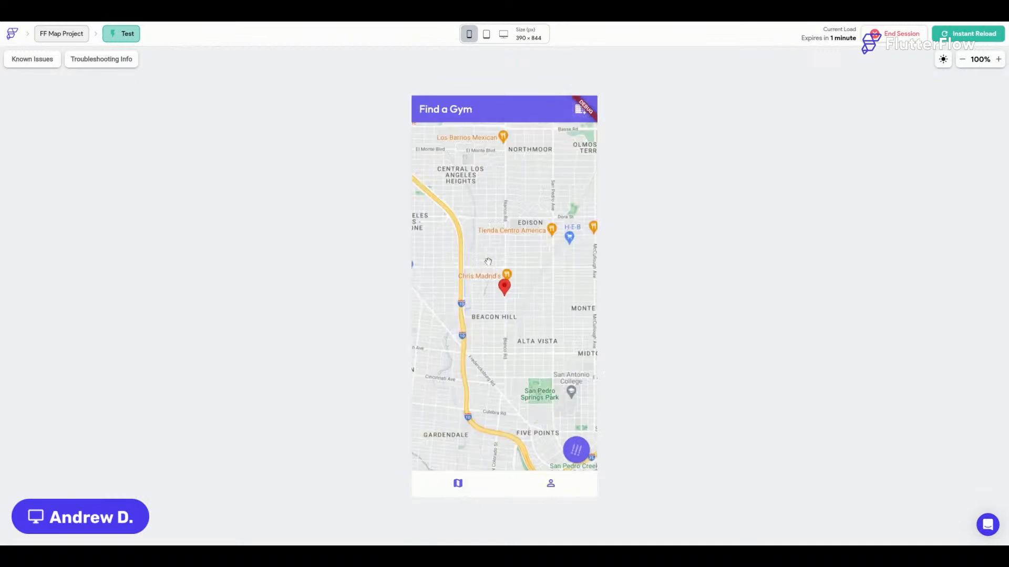
pyautogui.click(580, 450)
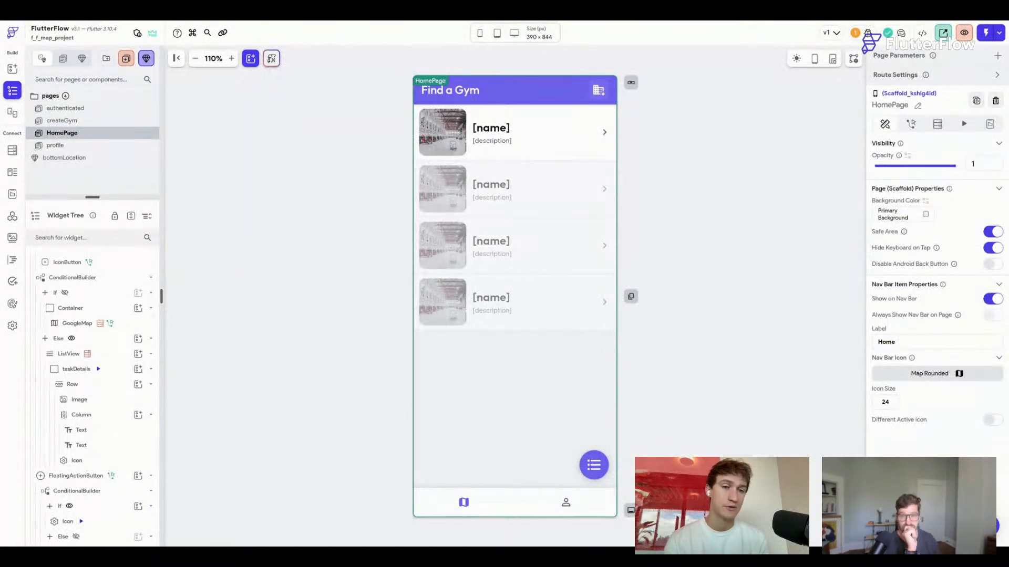
# Change the app bar title from 'Find a Gym' to 'Find a Location' and check it in dark and light preview.
pyautogui.click(451, 90)
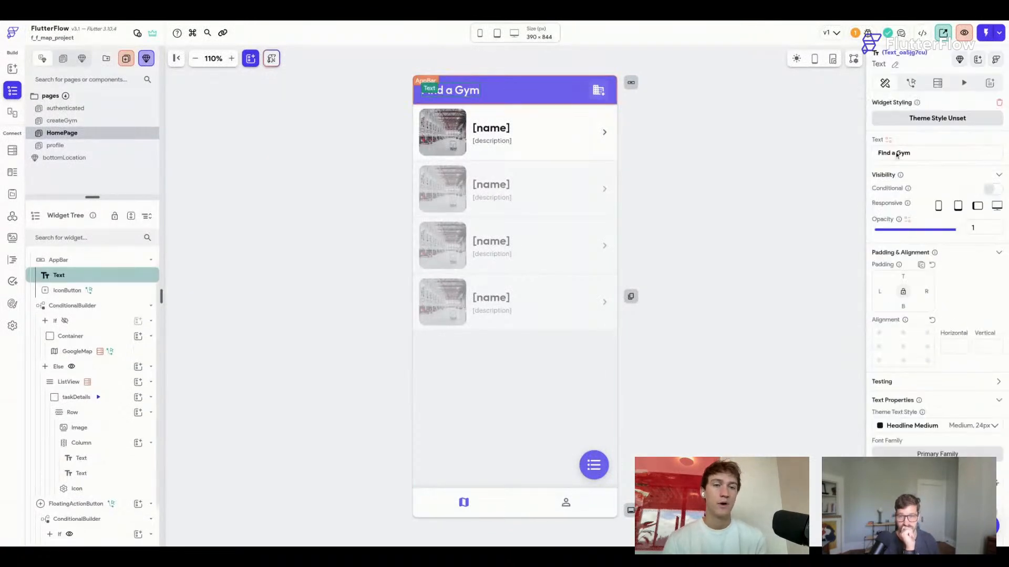
pyautogui.doubleClick(901, 153)
pyautogui.write('Location')
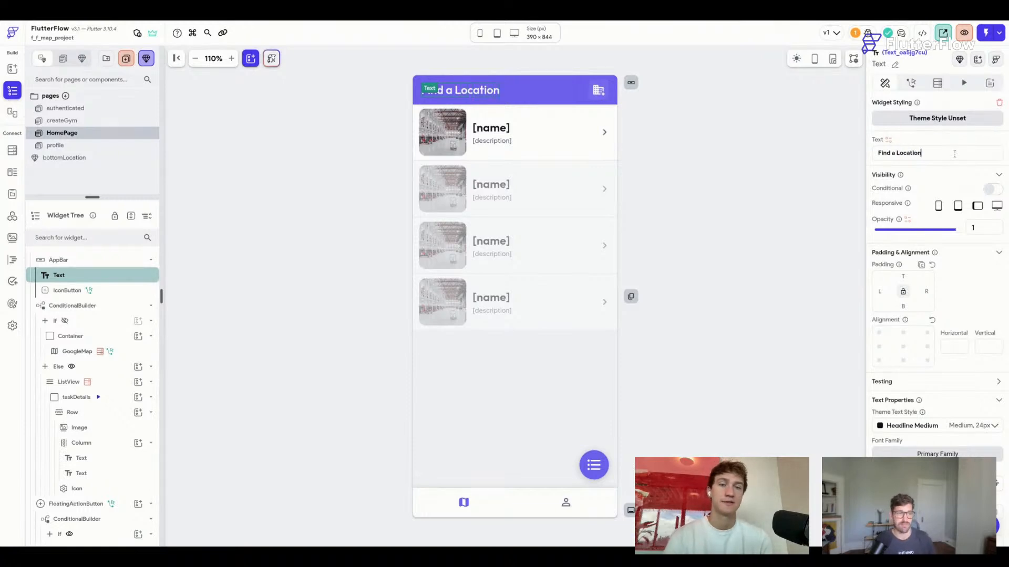
pyautogui.click(689, 200)
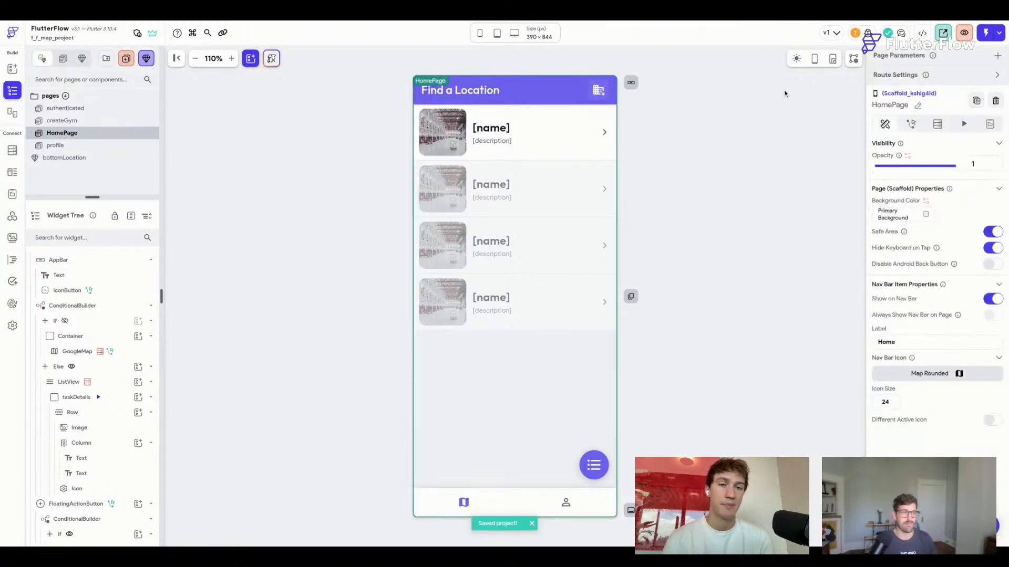
pyautogui.click(797, 59)
pyautogui.click(797, 62)
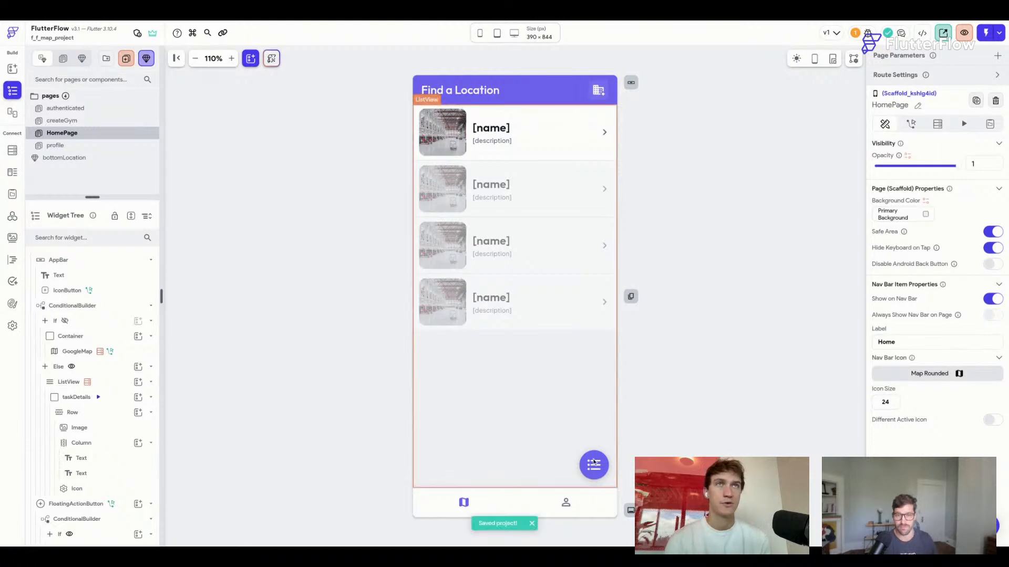
# Enable Apply same duration & delay on the toggle icon's animations, replay them, and save.
pyautogui.click(593, 465)
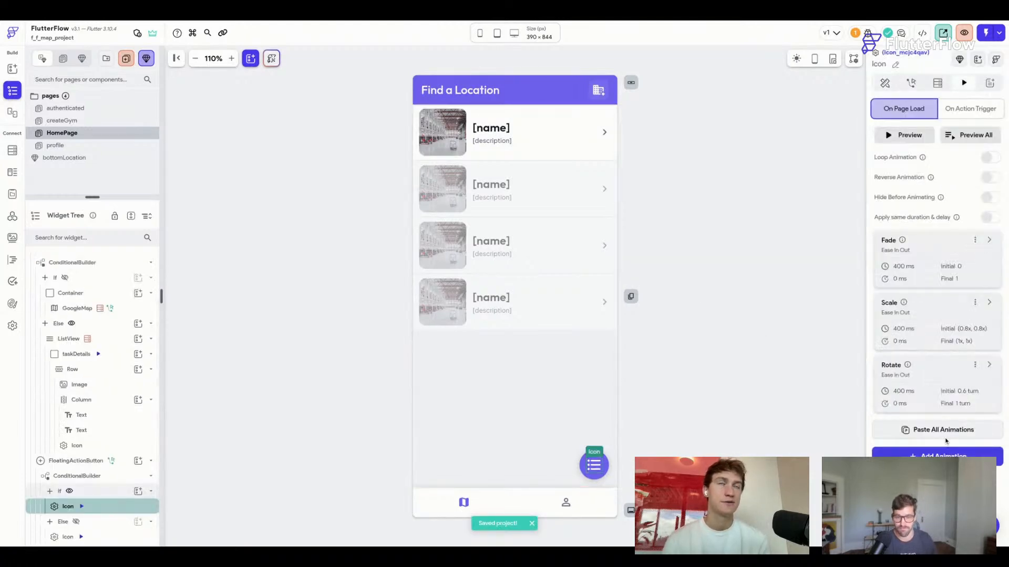
pyautogui.click(969, 136)
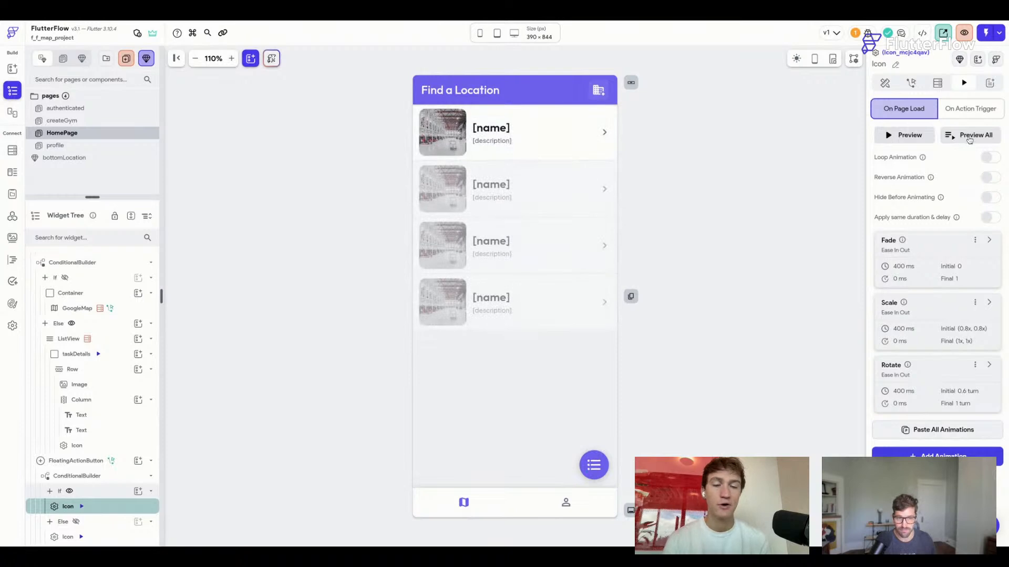
pyautogui.click(991, 218)
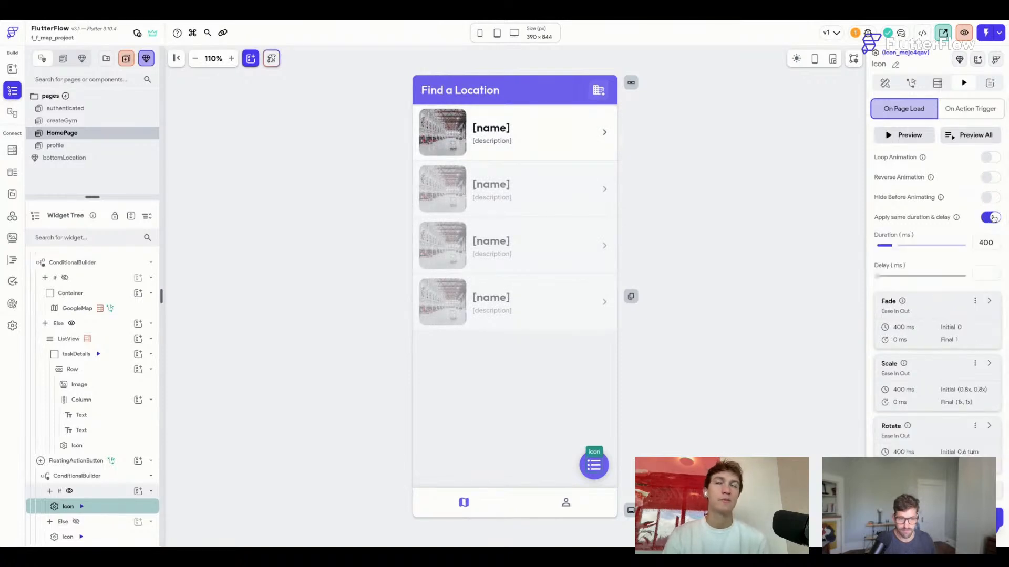
pyautogui.click(981, 139)
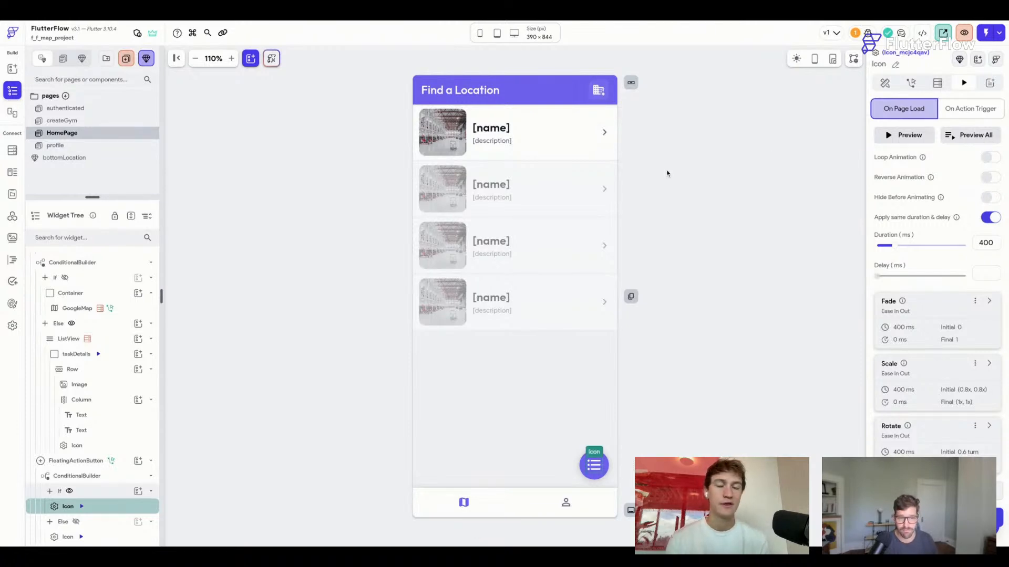
pyautogui.press('super+s')
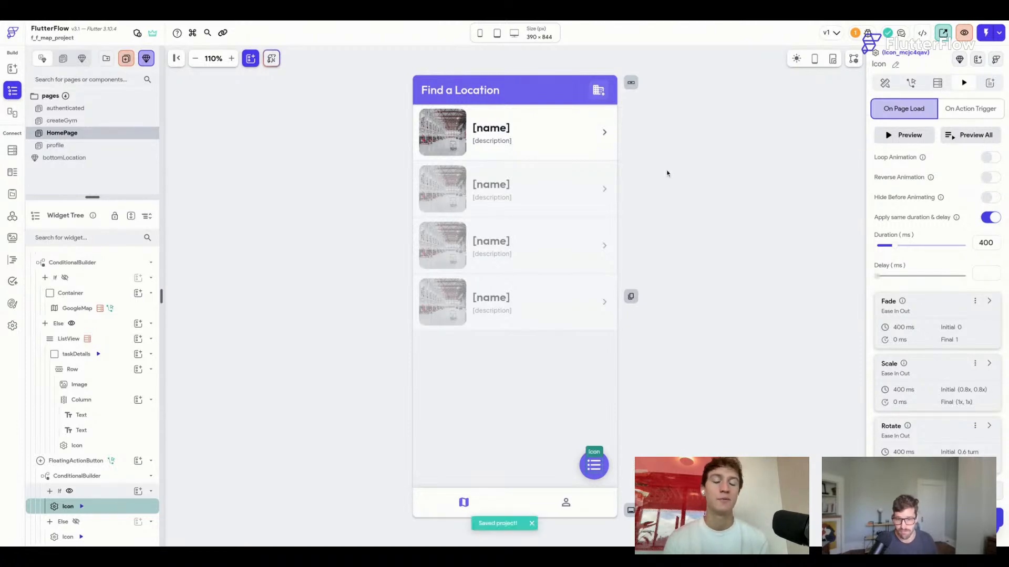
pyautogui.click(237, 316)
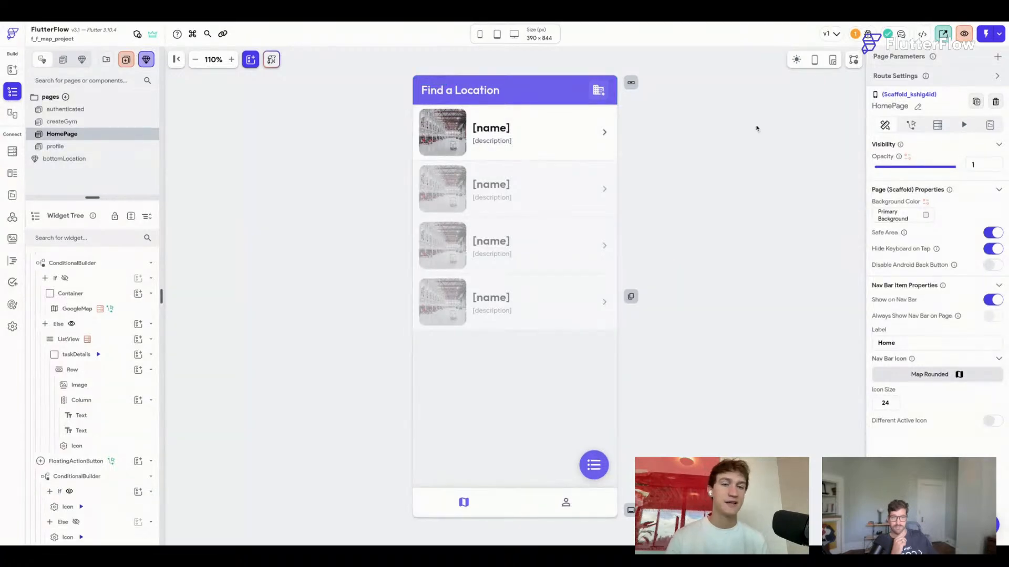
# Preview the canvas in dark and light mode, then open the Colors page under Theme Settings.
pyautogui.click(795, 62)
pyautogui.click(796, 60)
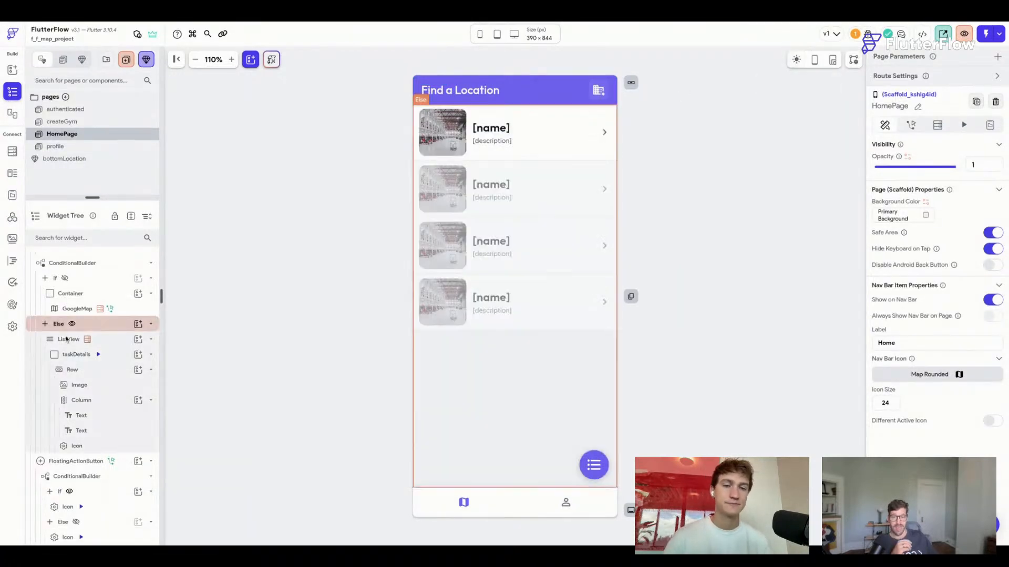
pyautogui.click(12, 326)
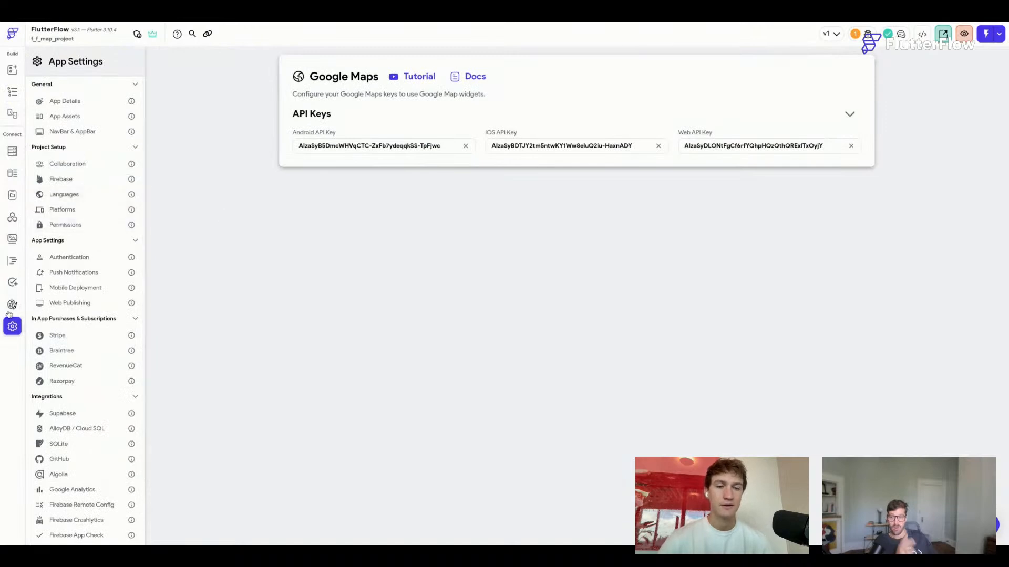
pyautogui.click(12, 304)
pyautogui.click(95, 110)
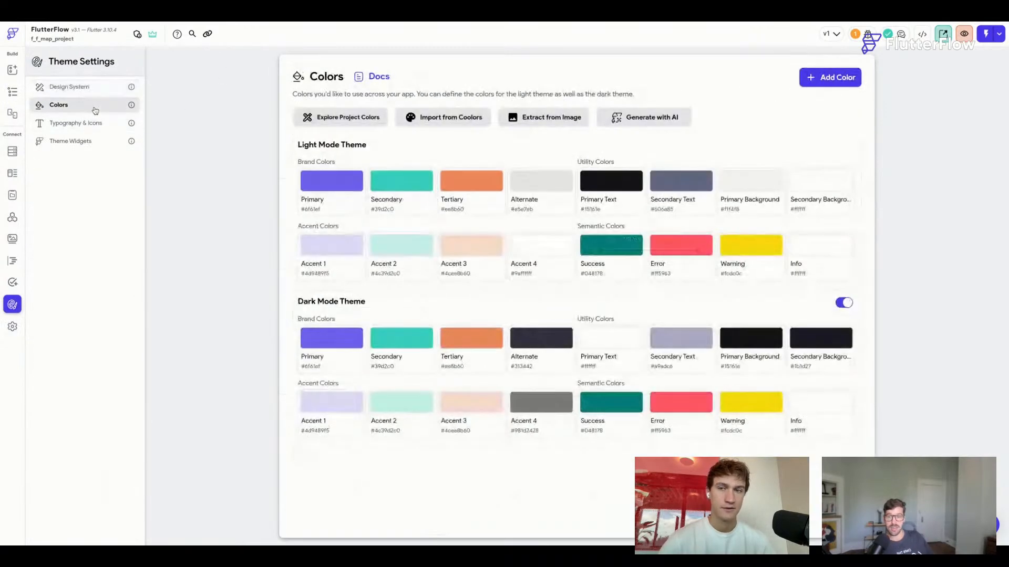
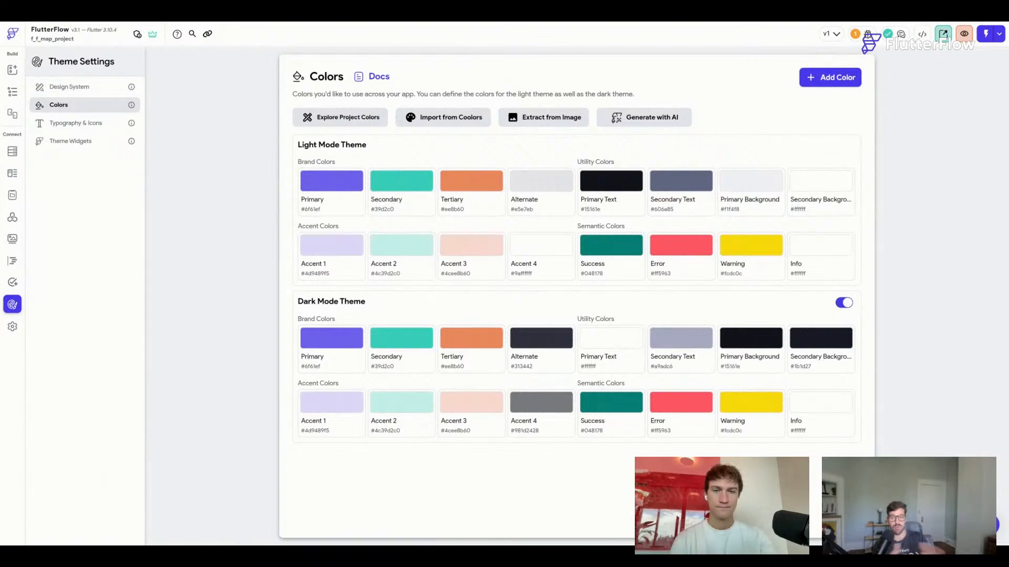
# Look through the saved Theme Widgets styles, then switch to Typography & Icons.
pyautogui.click(80, 141)
pyautogui.scroll(-1, 512, 240)
pyautogui.scroll(-3, 512, 240)
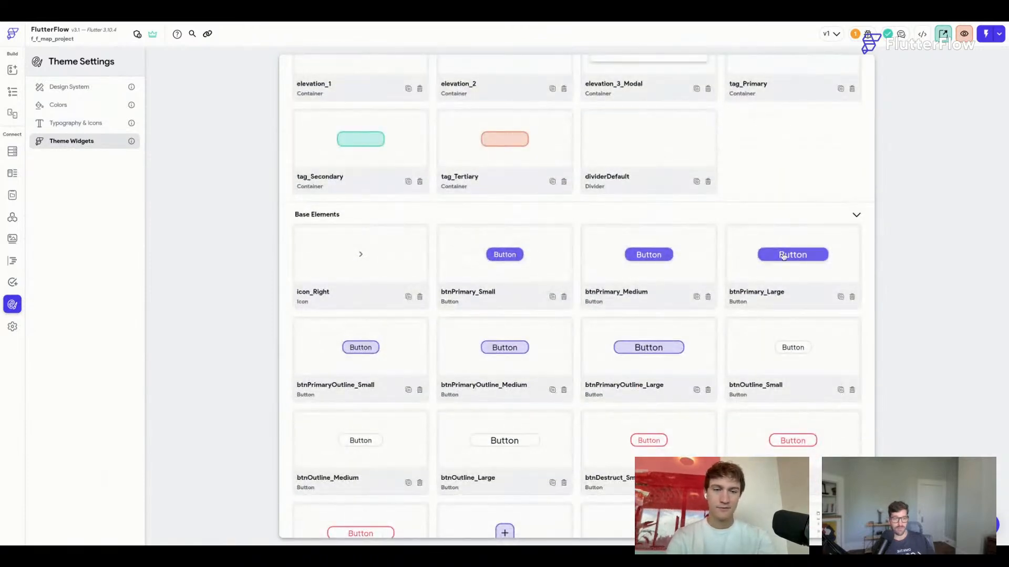
pyautogui.click(92, 125)
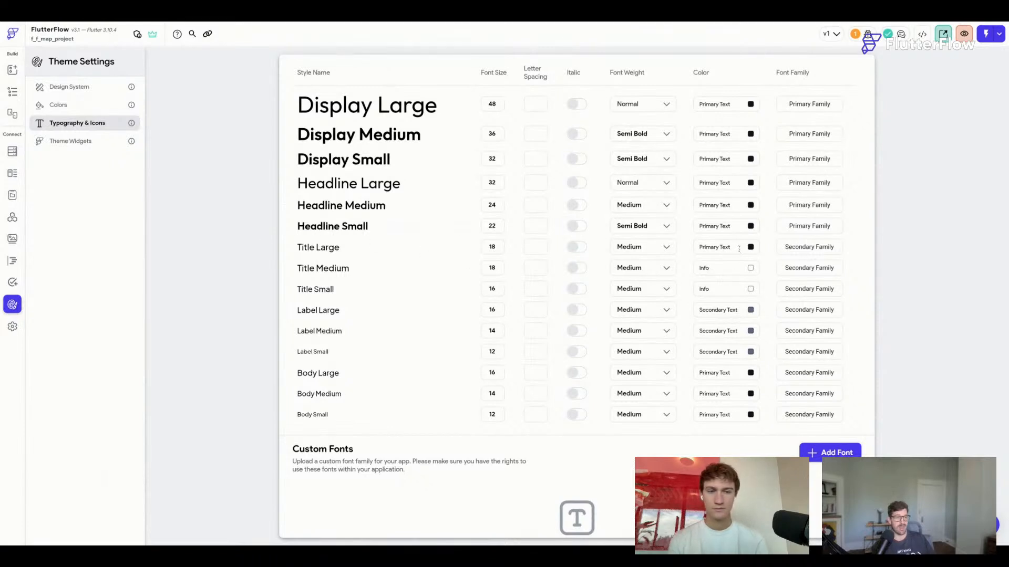
# Scroll through the Typography table, then return to the light and dark Colors palettes.
pyautogui.scroll(3, 752, 253)
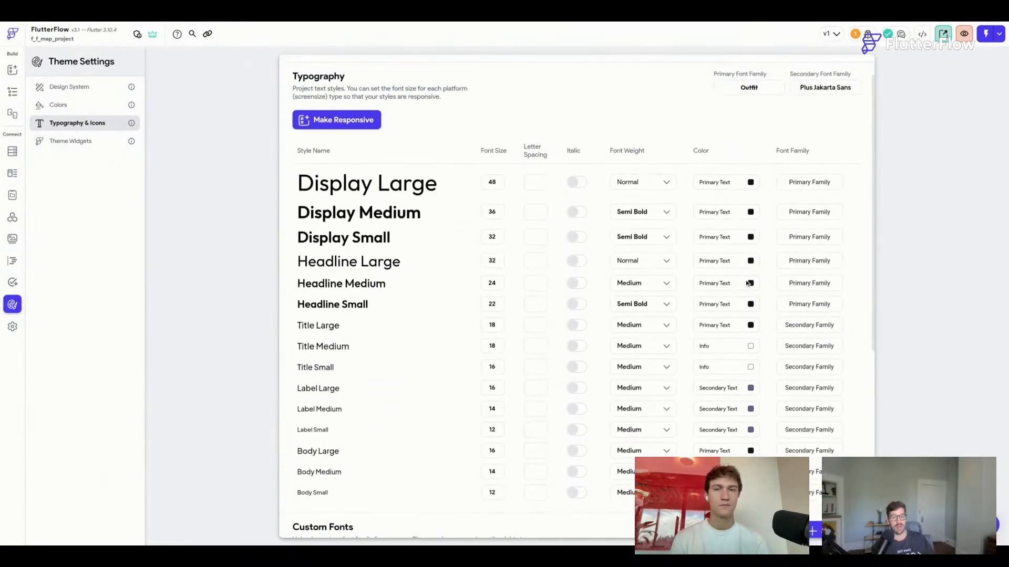
pyautogui.scroll(-2, 744, 237)
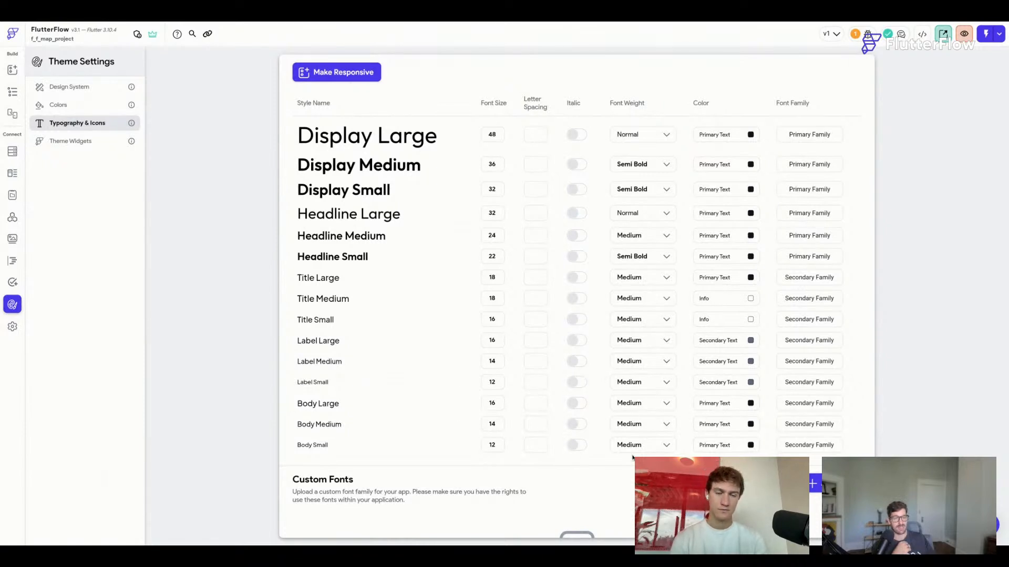
pyautogui.scroll(1, 632, 457)
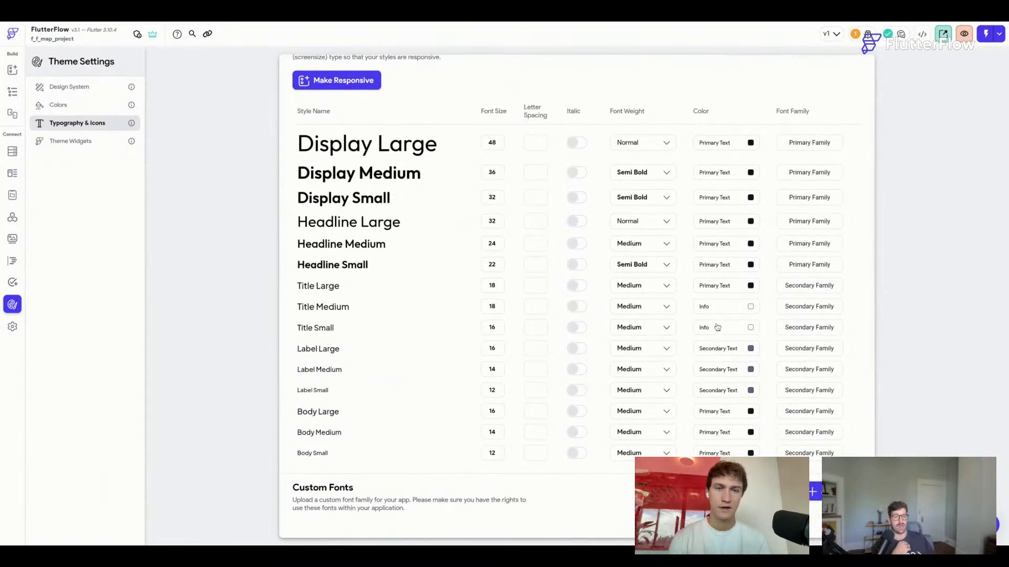
pyautogui.scroll(2, 652, 258)
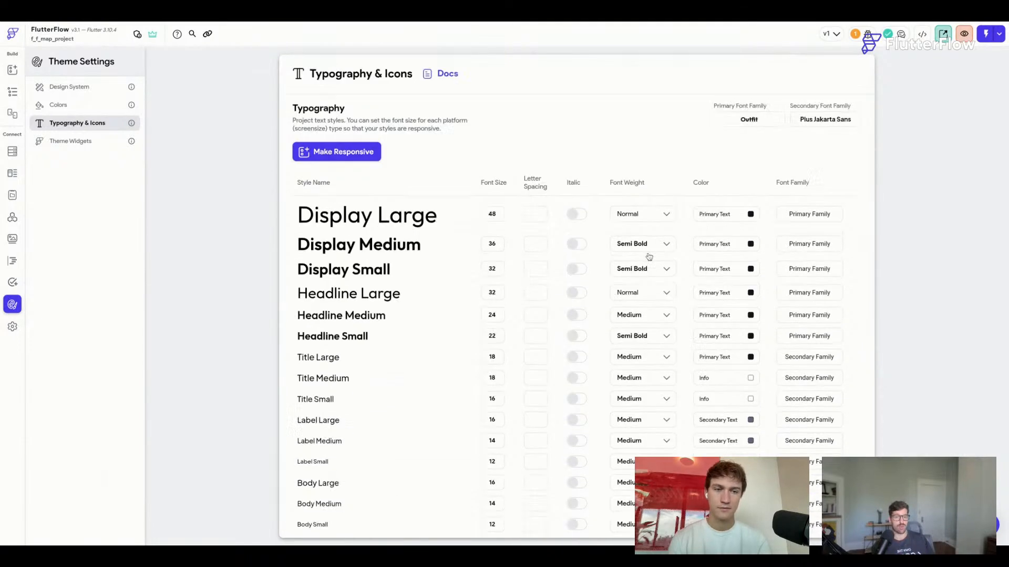
pyautogui.click(101, 105)
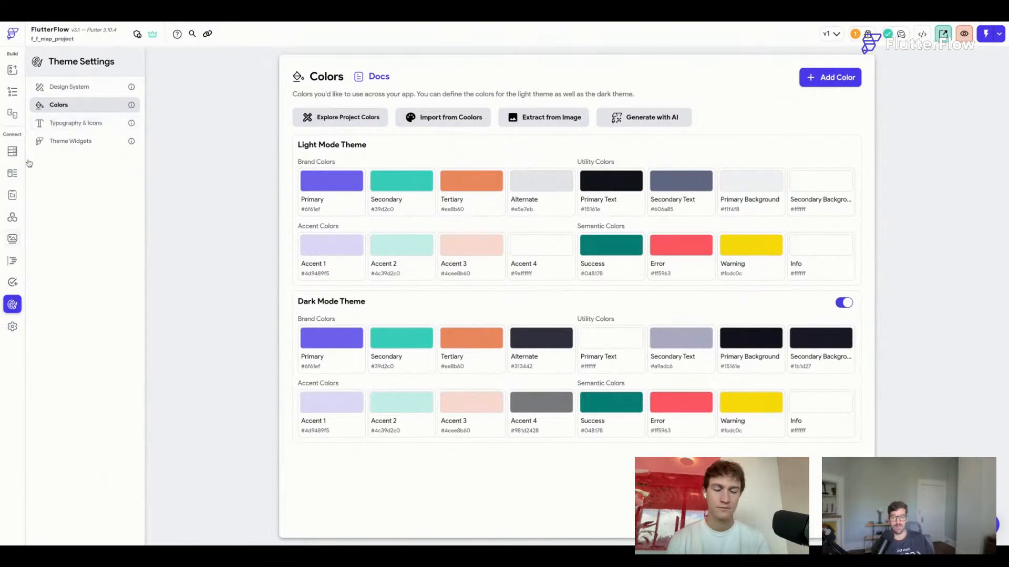
# Open the HomePage editor, select the first location row, and preview in dark mode.
pyautogui.click(11, 93)
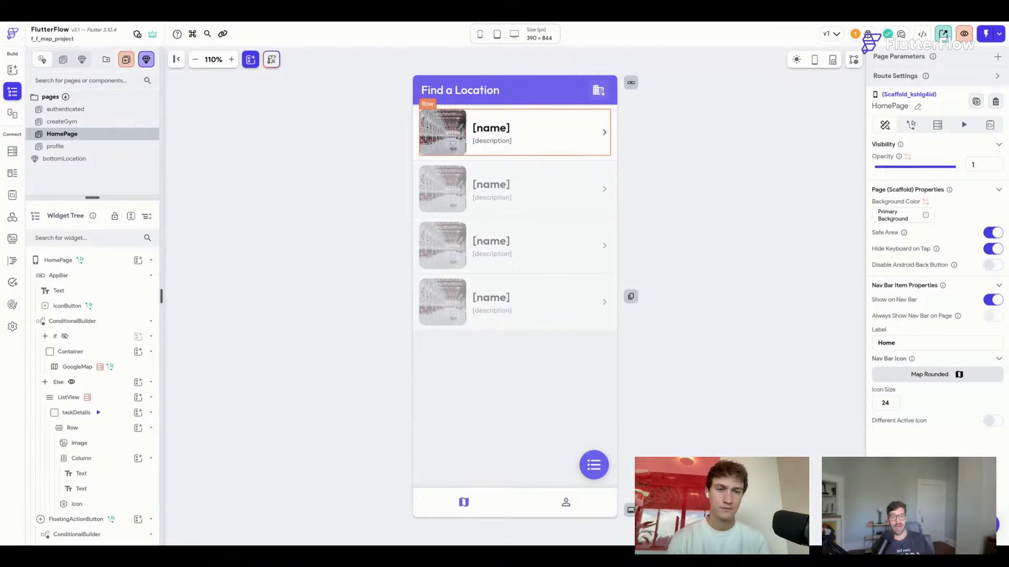
pyautogui.click(455, 151)
pyautogui.click(793, 64)
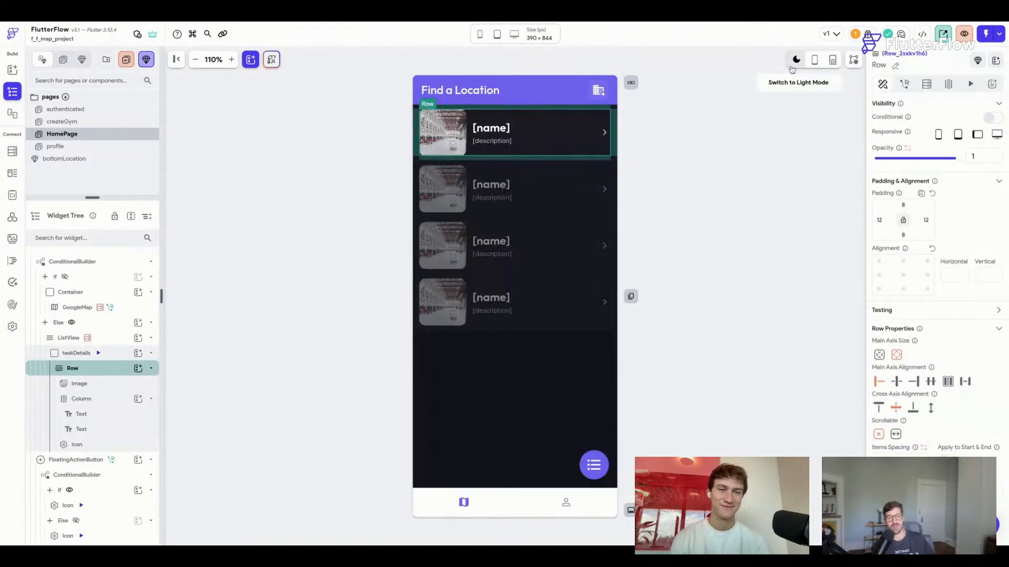
# Inspect the row's thumbnail image actions, then reselect HomePage and return to light mode.
pyautogui.click(455, 147)
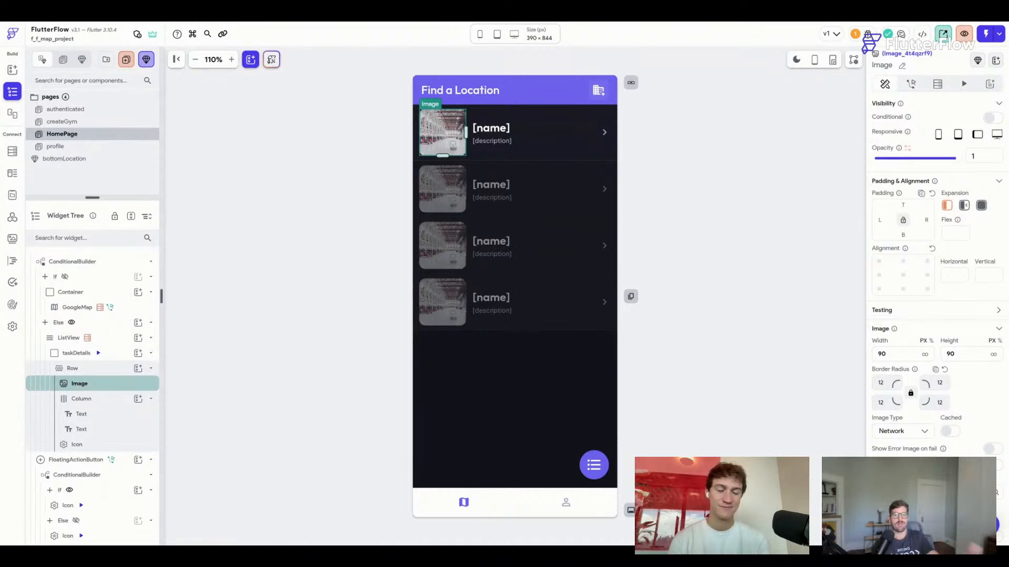
pyautogui.rightClick(442, 134)
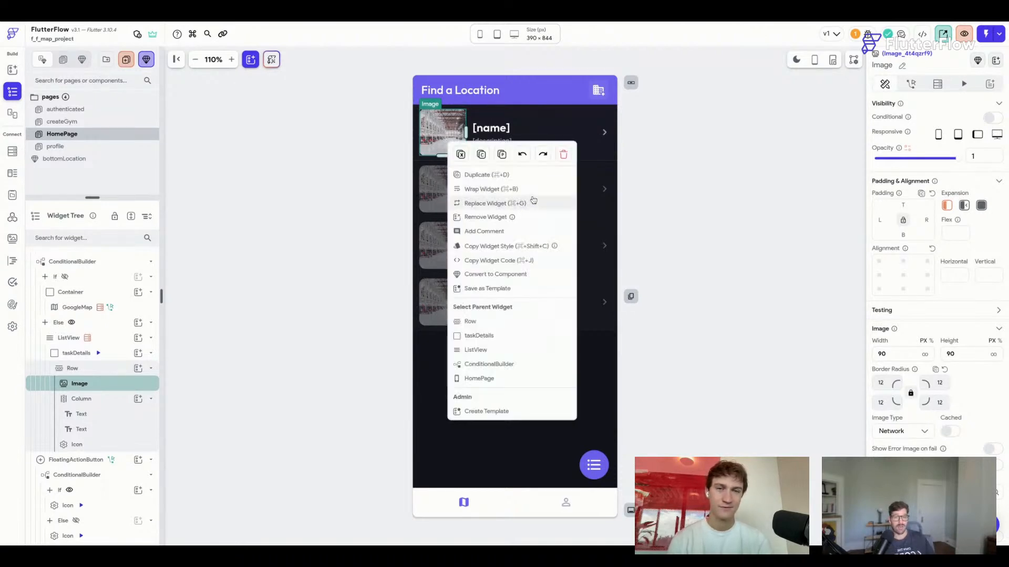
pyautogui.click(677, 190)
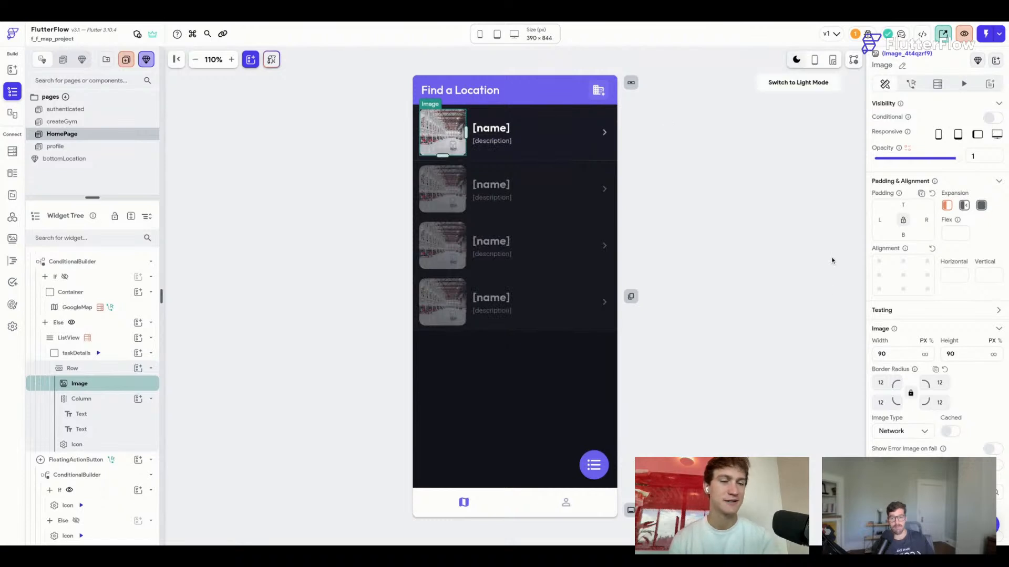
pyautogui.click(767, 288)
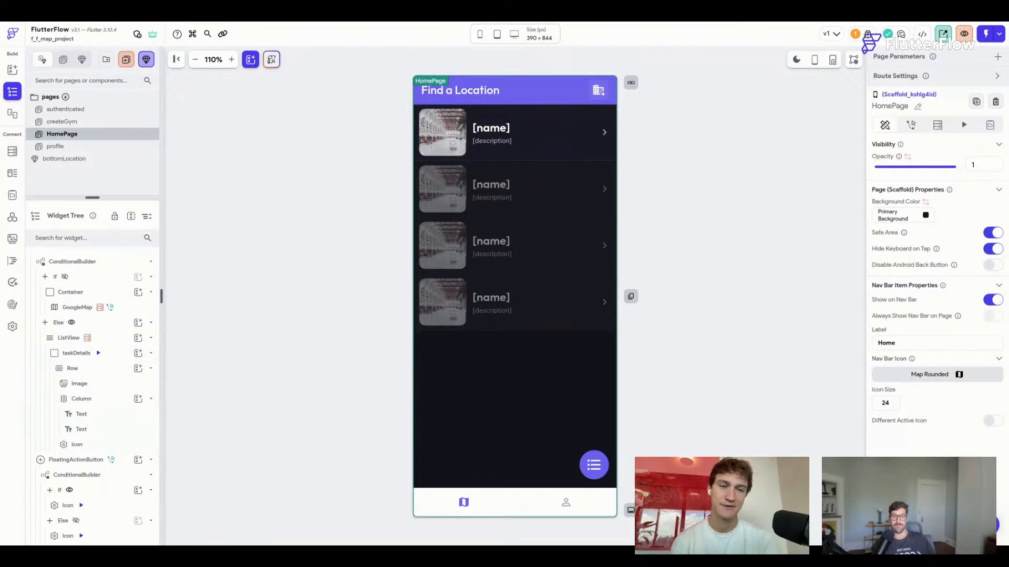
pyautogui.click(797, 61)
# Save the project with Ctrl+S, leaving the HomePage unchanged.
pyautogui.hotkey('ctrl', 's')
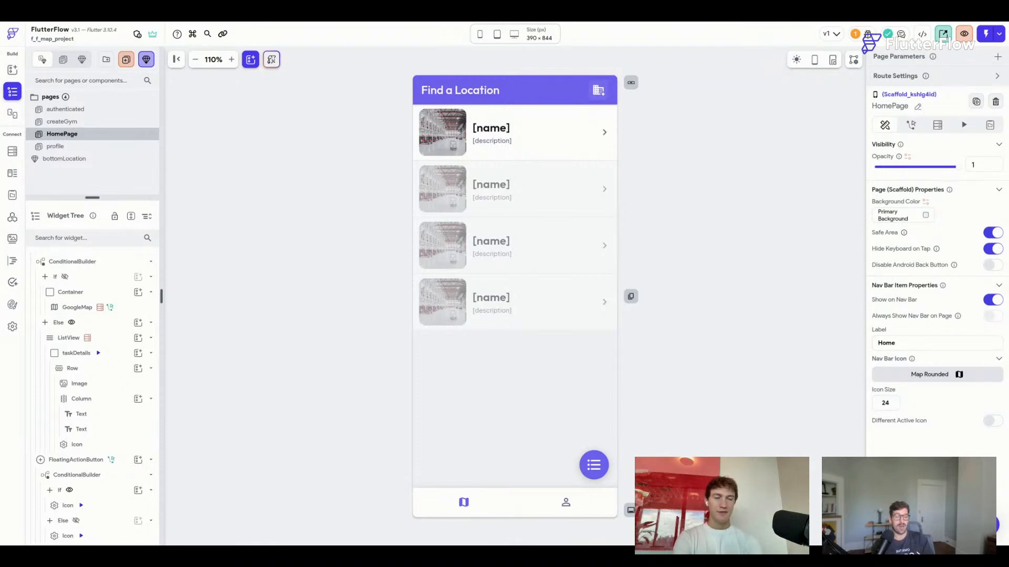
# Save the project twice more, keeping the Find a Location list as designed.
pyautogui.hotkey('ctrl', 's')
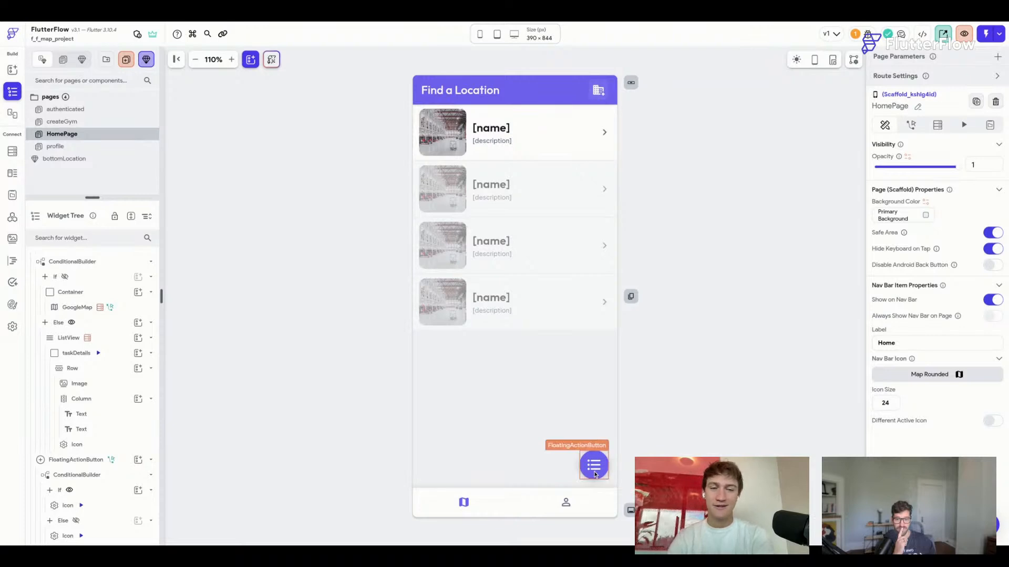
pyautogui.hotkey('ctrl', 's')
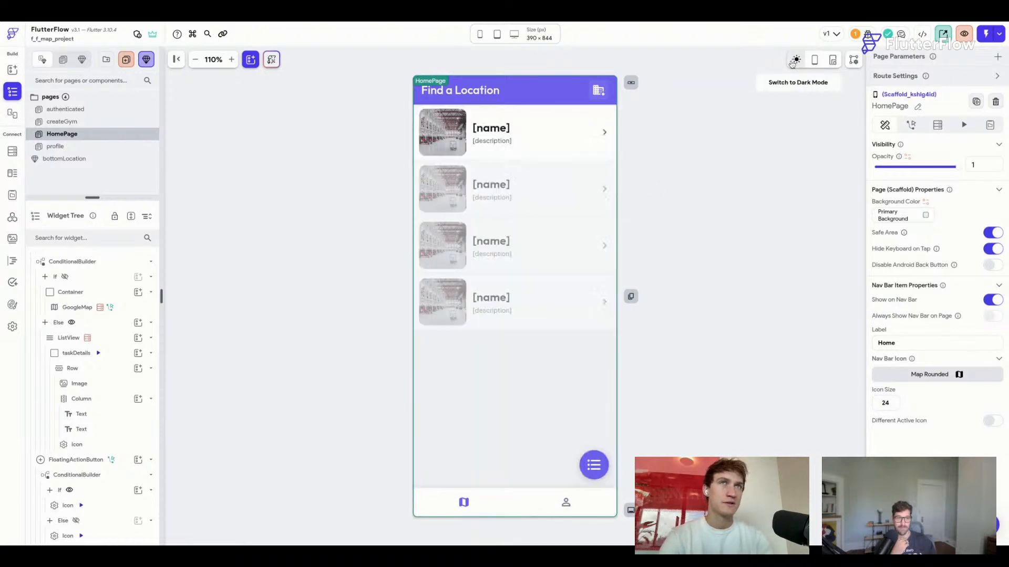
# Open the bottomLocation component and delete its Share row container.
pyautogui.click(88, 148)
pyautogui.click(99, 160)
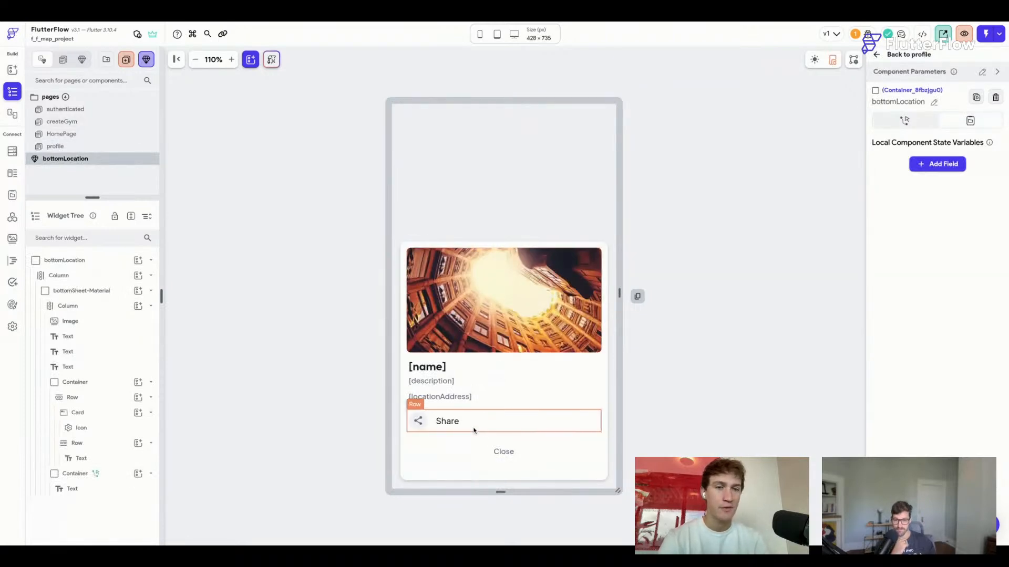
pyautogui.click(406, 436)
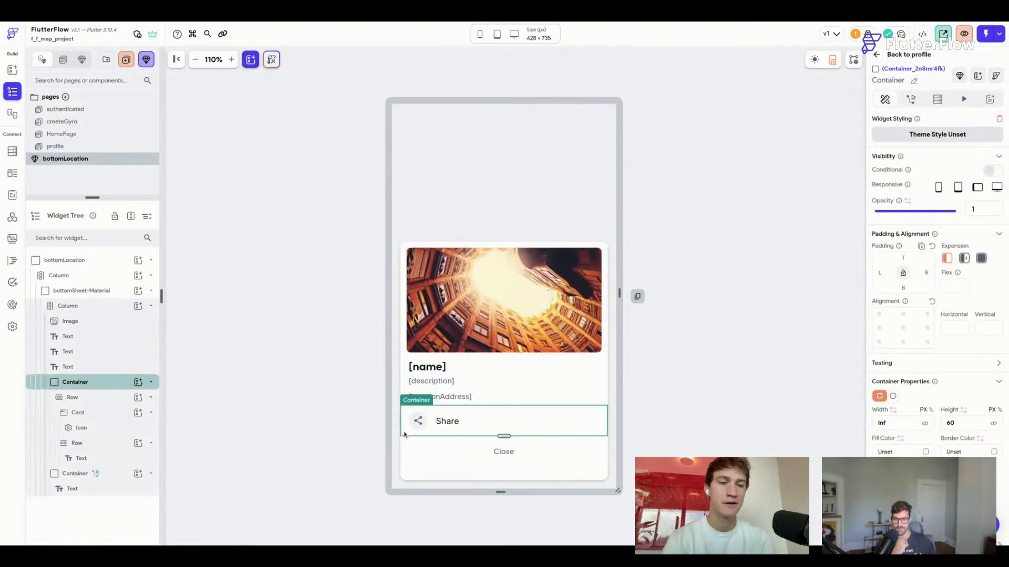
pyautogui.press('Delete')
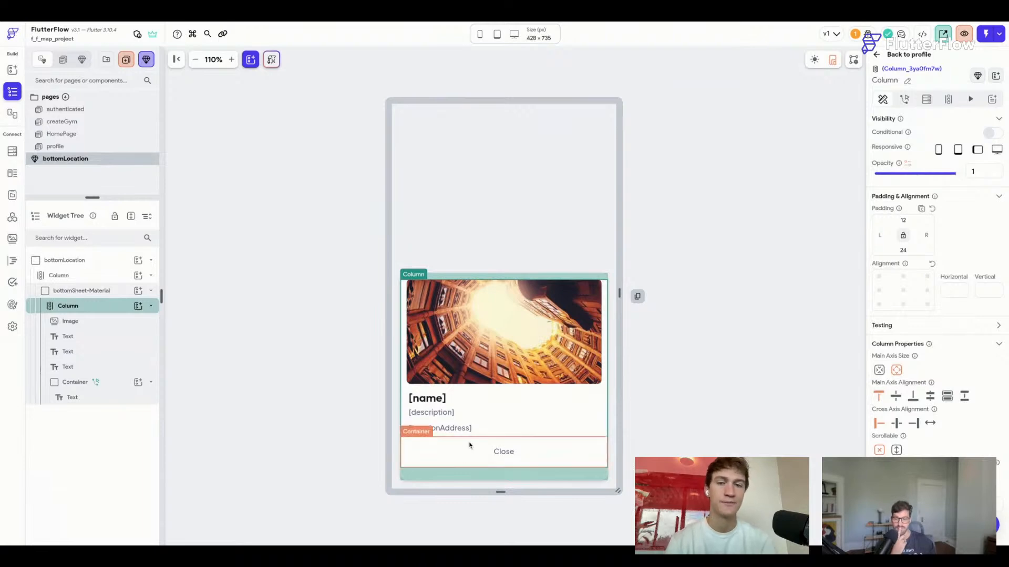
# Search 'di' in the element list and place a Divider below locationAddress.
pyautogui.press('super+slash')
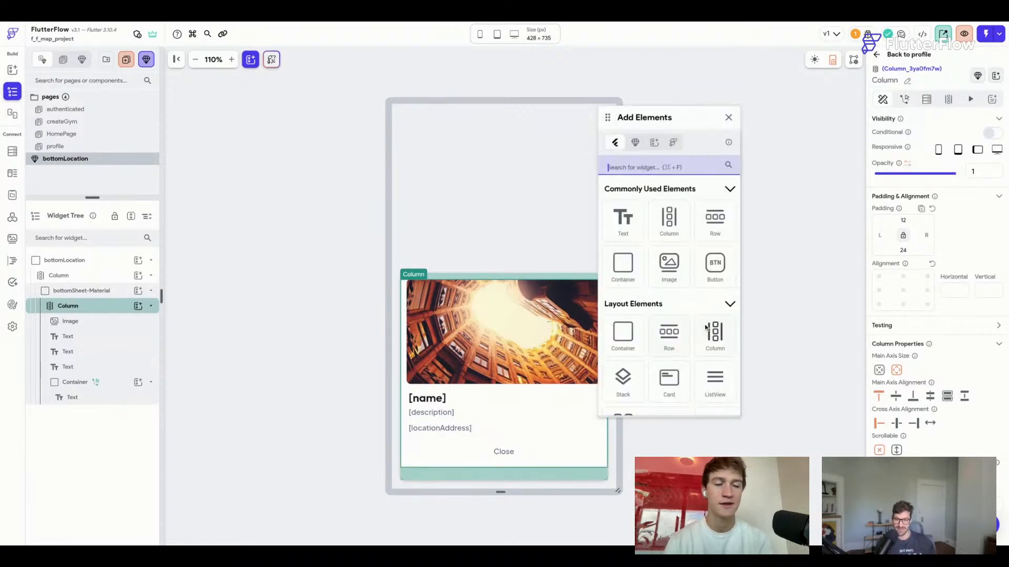
pyautogui.write('di')
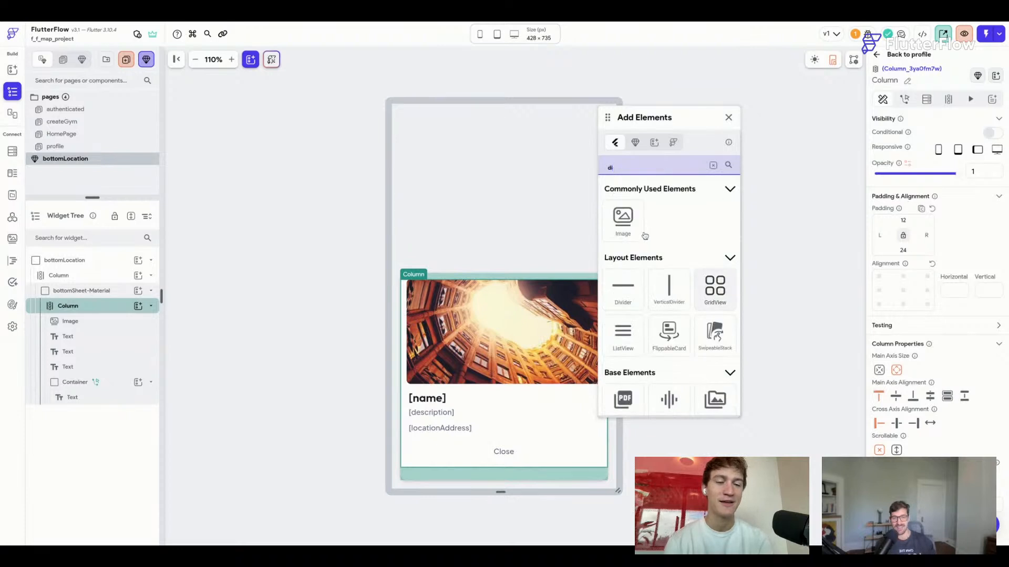
pyautogui.moveTo(632, 283); pyautogui.dragTo(520, 449)
# Set the new Divider's colour to the Alternate theme colour.
pyautogui.click(730, 118)
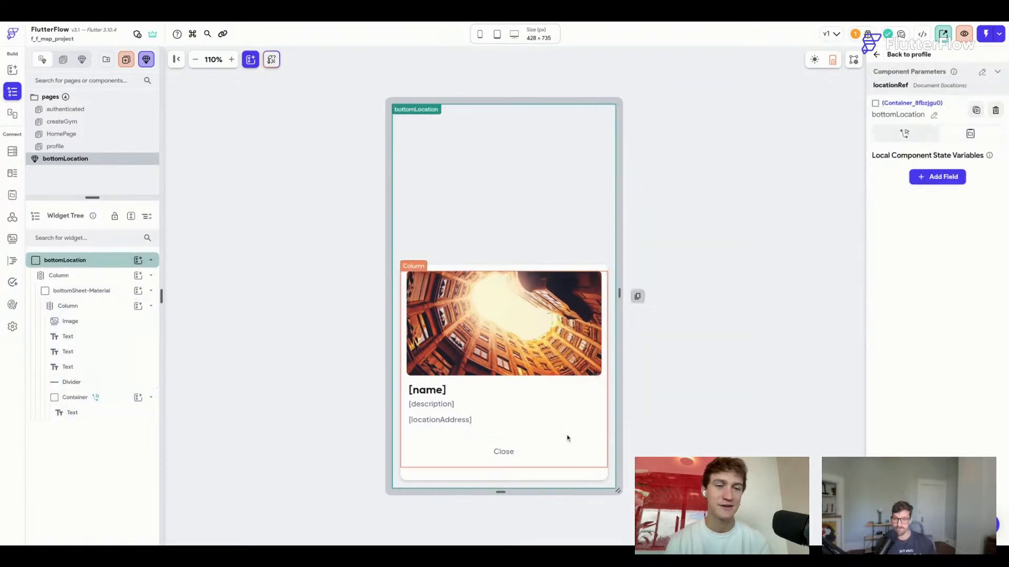
pyautogui.click(567, 432)
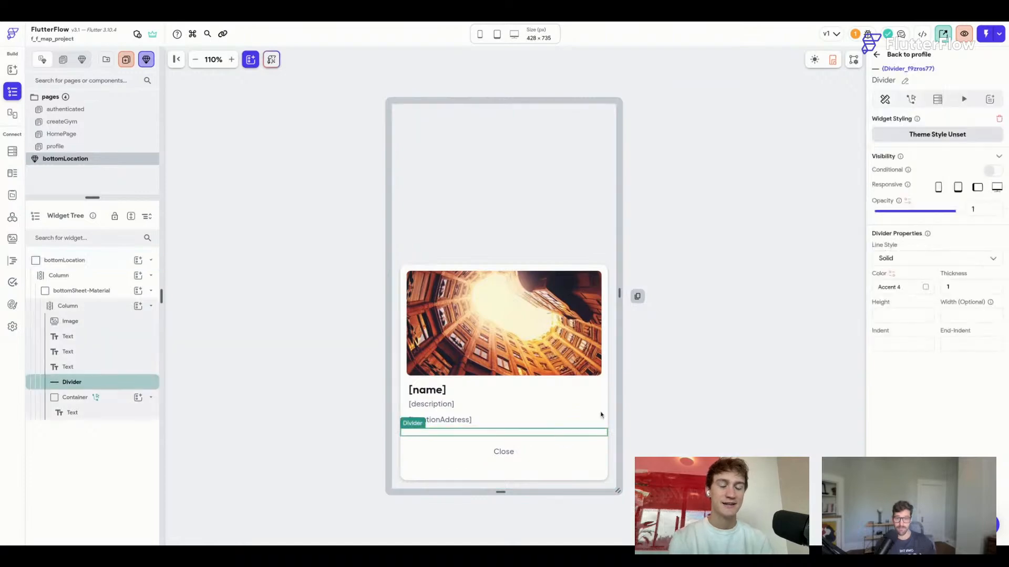
pyautogui.click(923, 288)
pyautogui.click(631, 273)
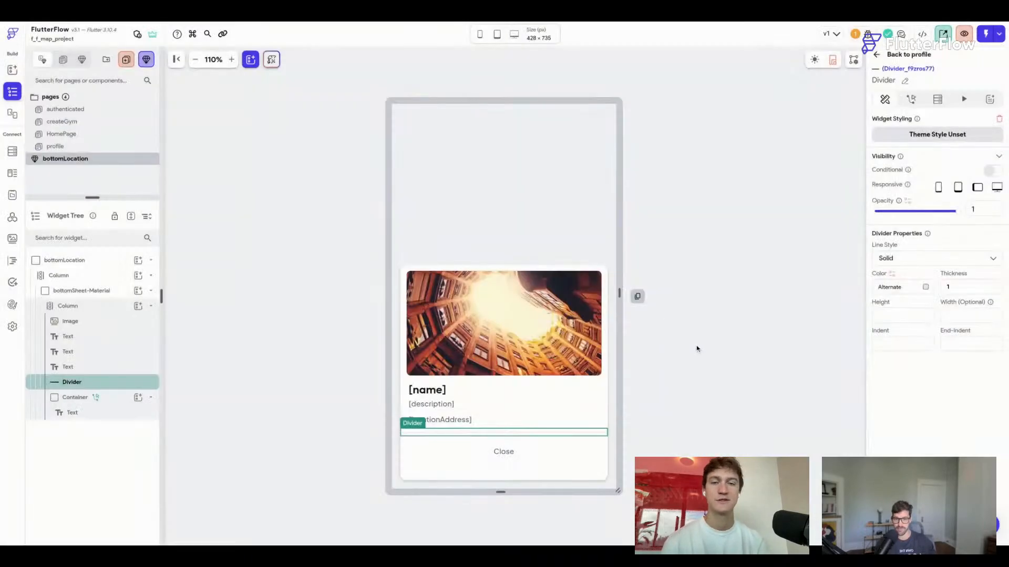
pyautogui.click(698, 350)
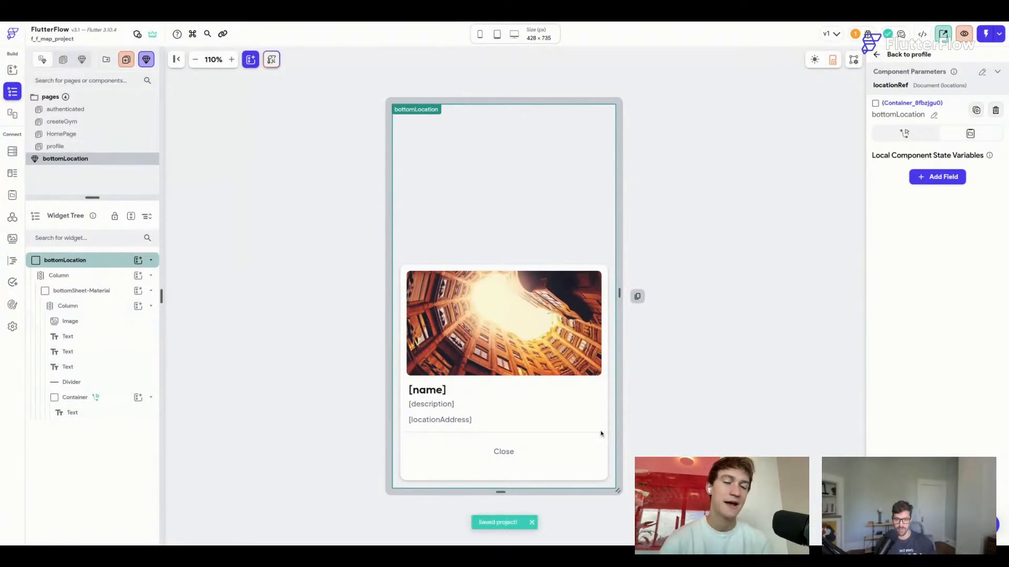
# Check the Close button and the card in dark and light preview, then reopen HomePage.
pyautogui.click(552, 466)
pyautogui.click(683, 342)
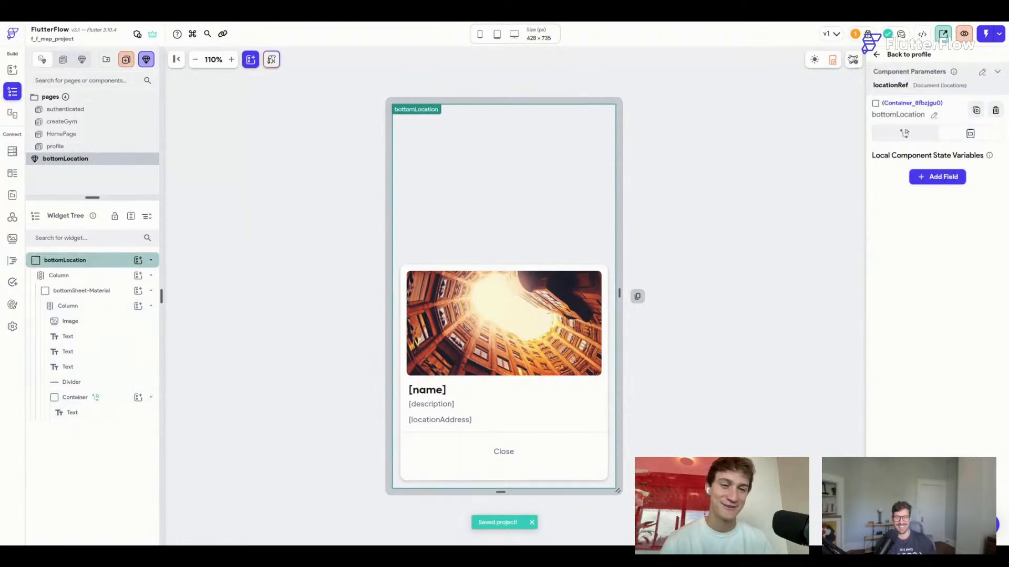
pyautogui.click(814, 60)
pyautogui.click(815, 60)
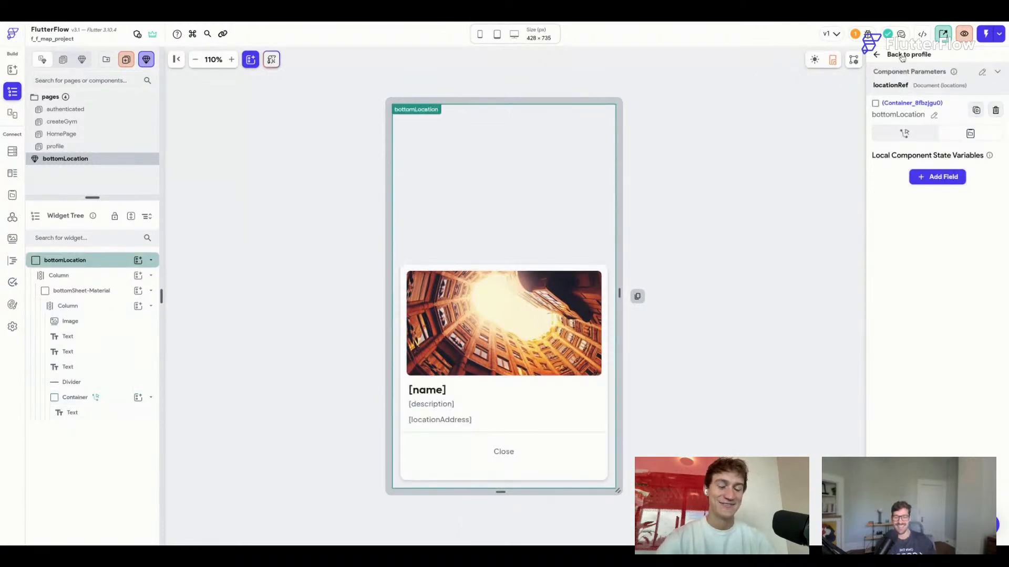
pyautogui.click(901, 57)
pyautogui.click(115, 136)
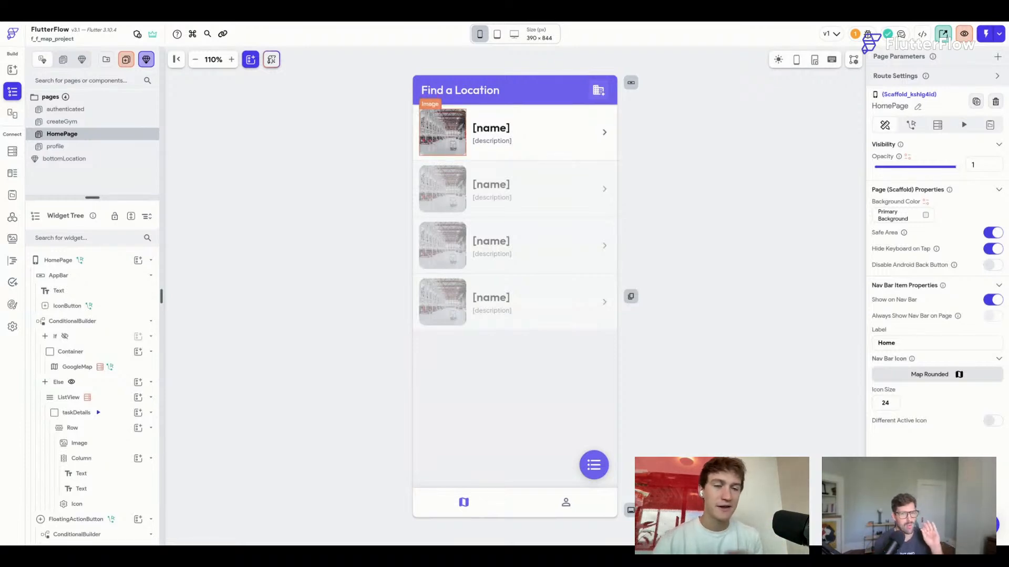
# Save the project and select the HomePage node in the widget tree.
pyautogui.hotkey('ctrl', 's')
pyautogui.click(651, 163)
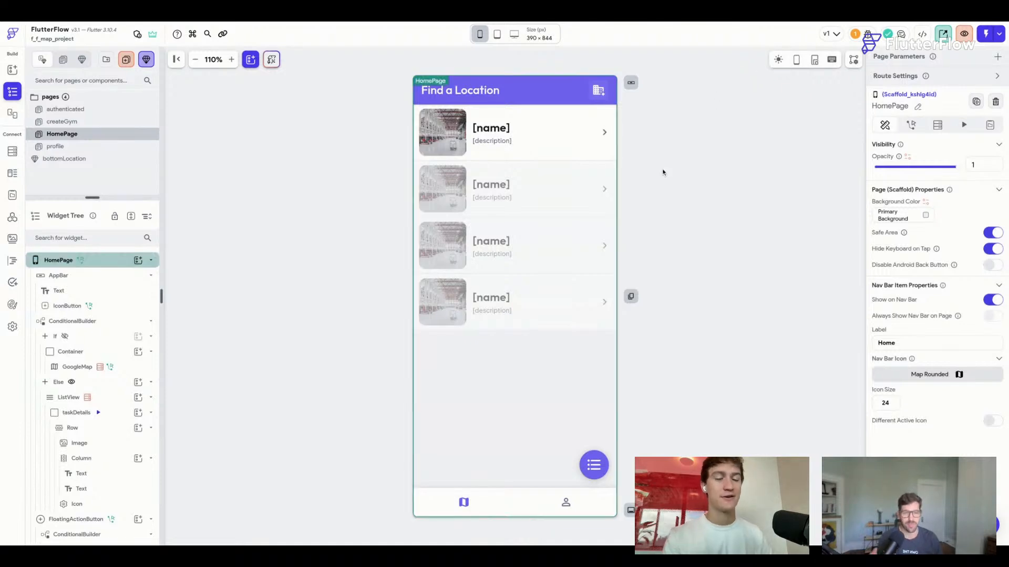
# Select the first list item's taskDetails container before launching Test Mode.
pyautogui.click(523, 161)
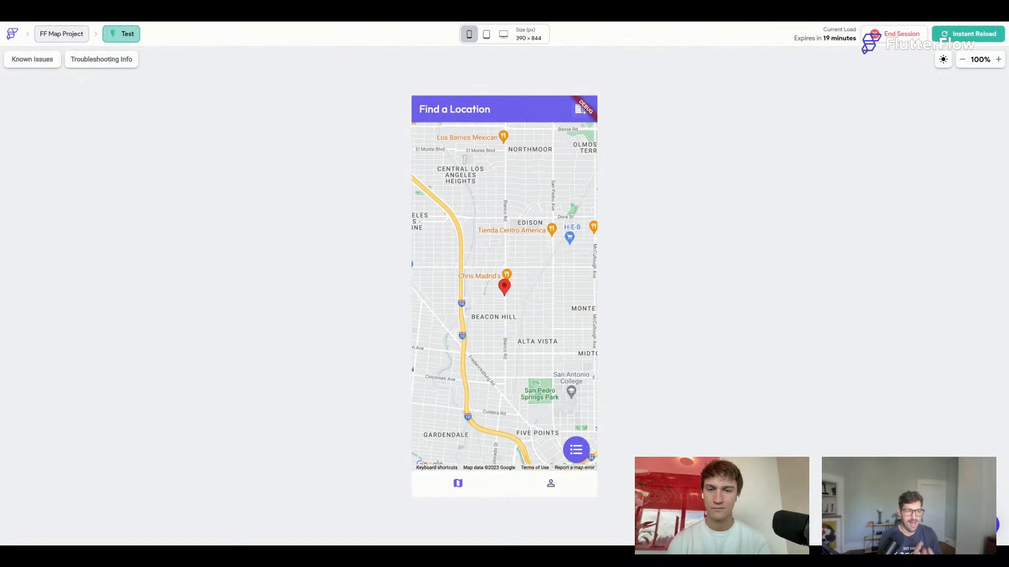
# Tap the map marker to show the Livestream Demo Site card, then close it.
pyautogui.click(505, 289)
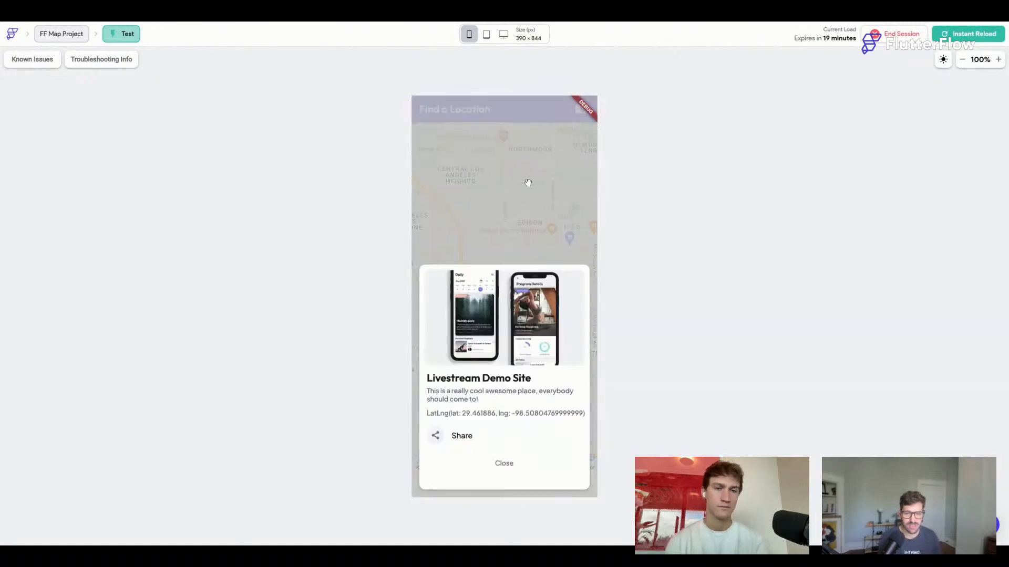
pyautogui.click(506, 465)
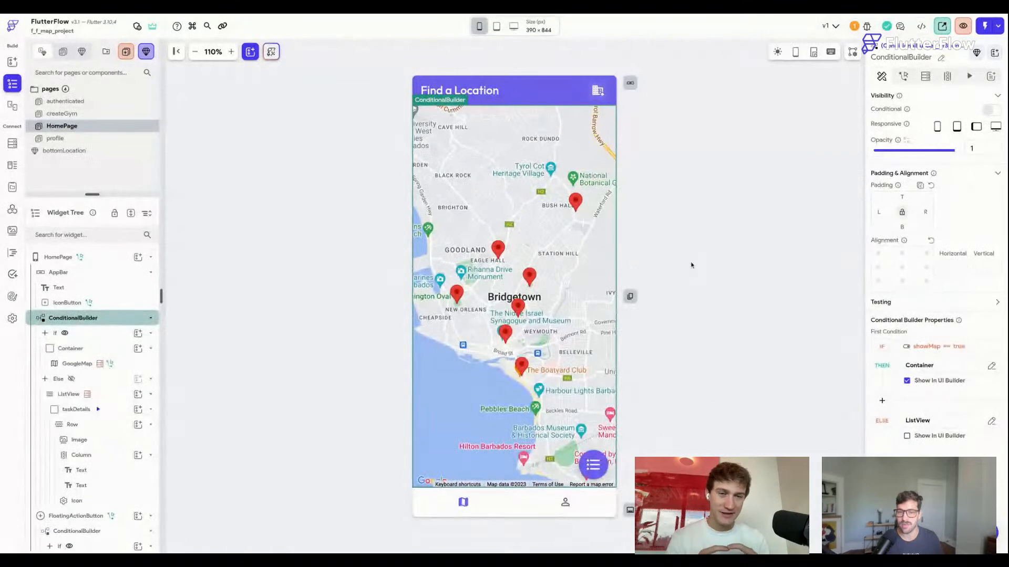
pyautogui.click(691, 265)
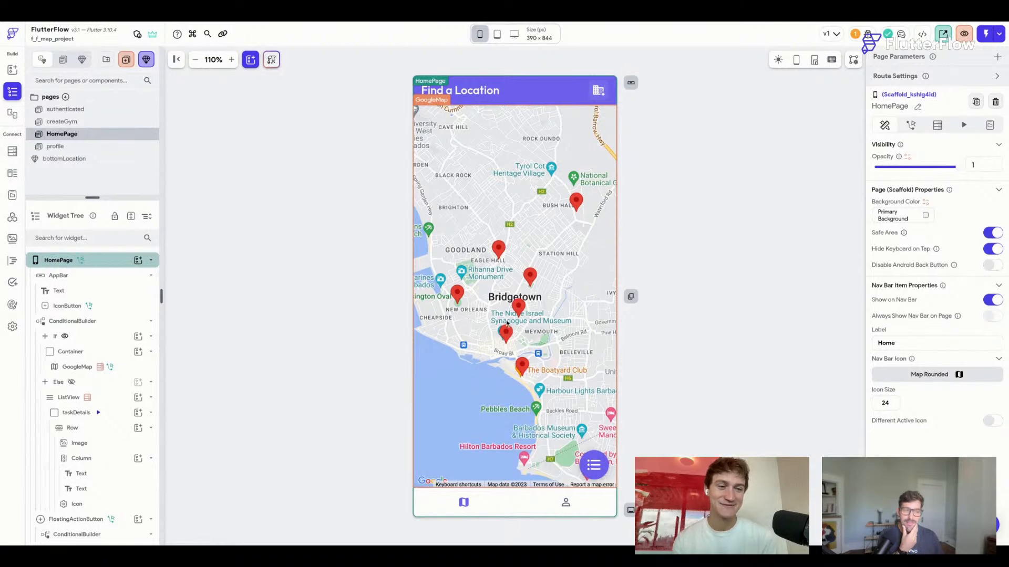
pyautogui.click(659, 277)
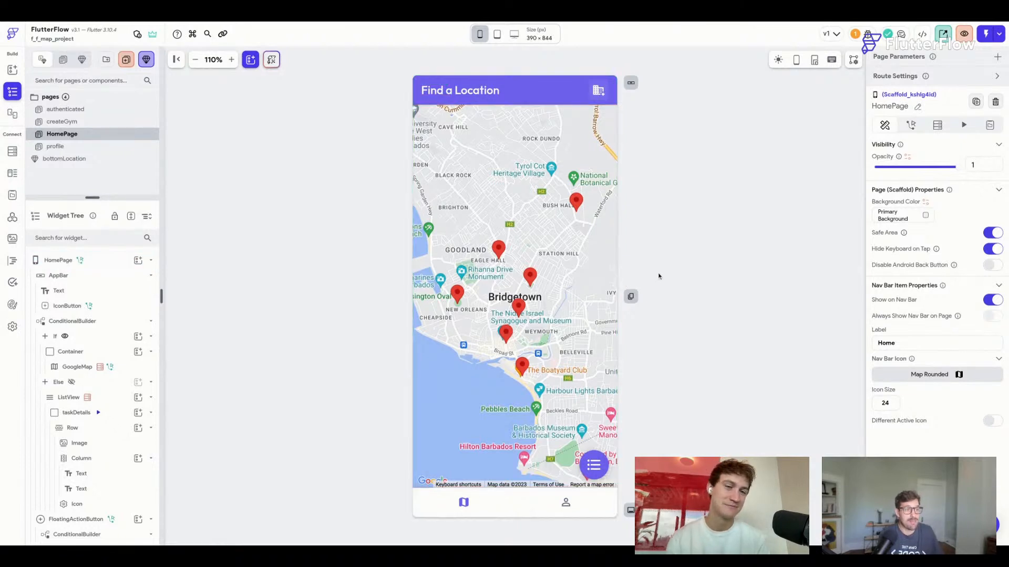
# Preview the page at the Macbook Pro 14" (1512 × 982) desktop size.
pyautogui.click(514, 35)
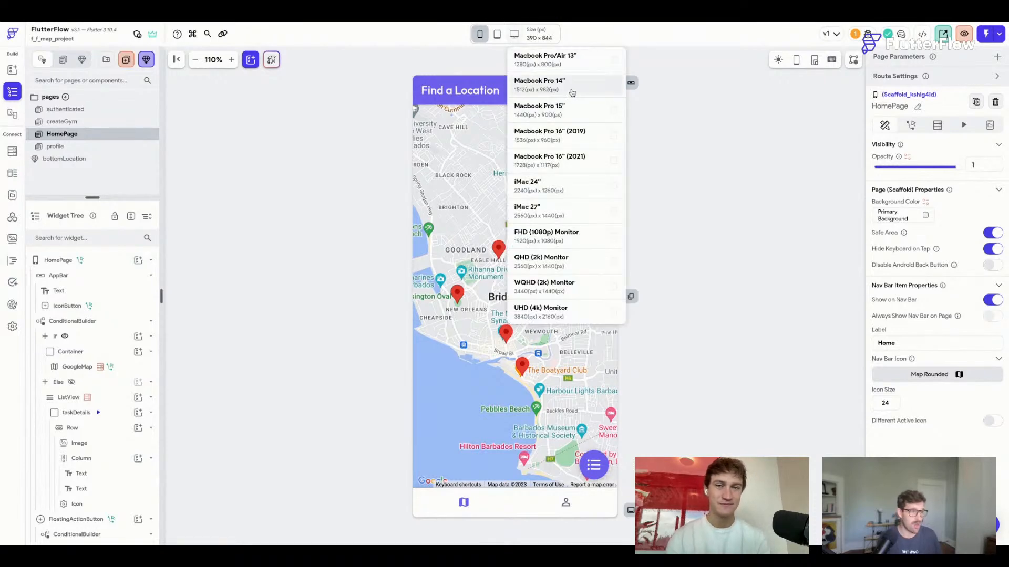
pyautogui.click(572, 93)
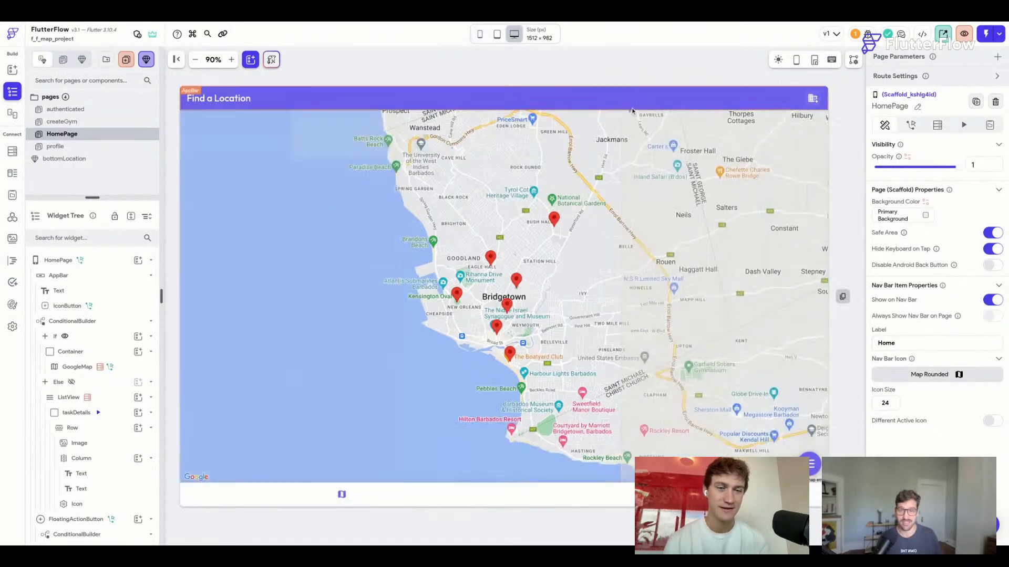
pyautogui.click(478, 219)
pyautogui.click(478, 219)
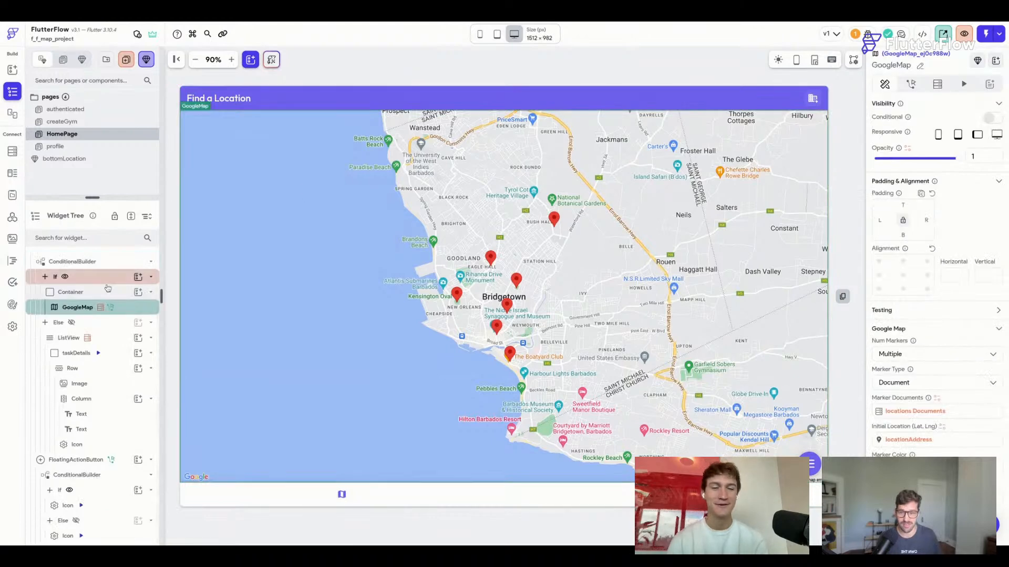
# Select the map's Container under the ConditionalBuilder in the widget tree.
pyautogui.click(108, 261)
pyautogui.scroll(2, 113, 294)
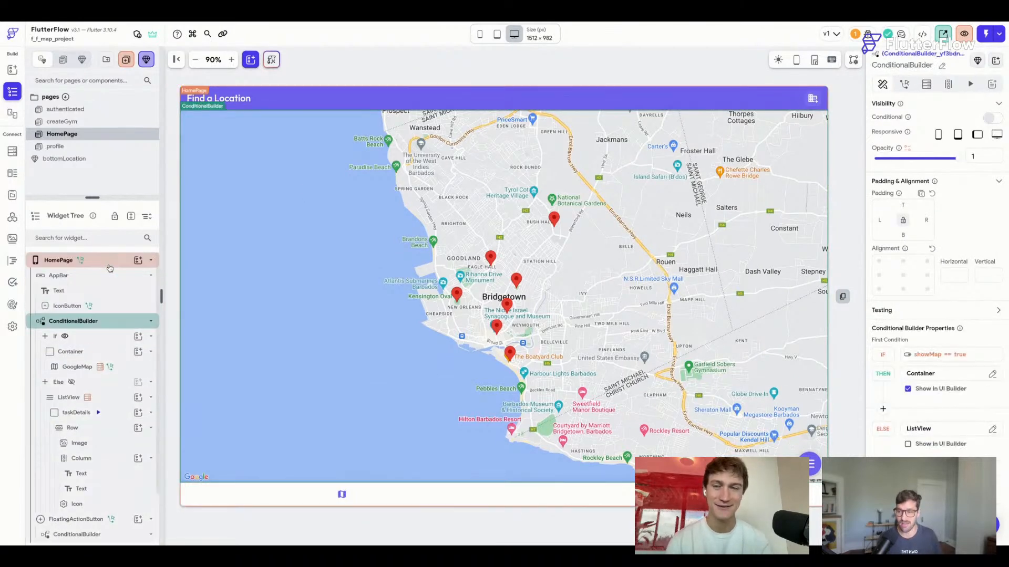
pyautogui.rightClick(112, 325)
pyautogui.click(102, 326)
pyautogui.click(105, 325)
pyautogui.click(106, 326)
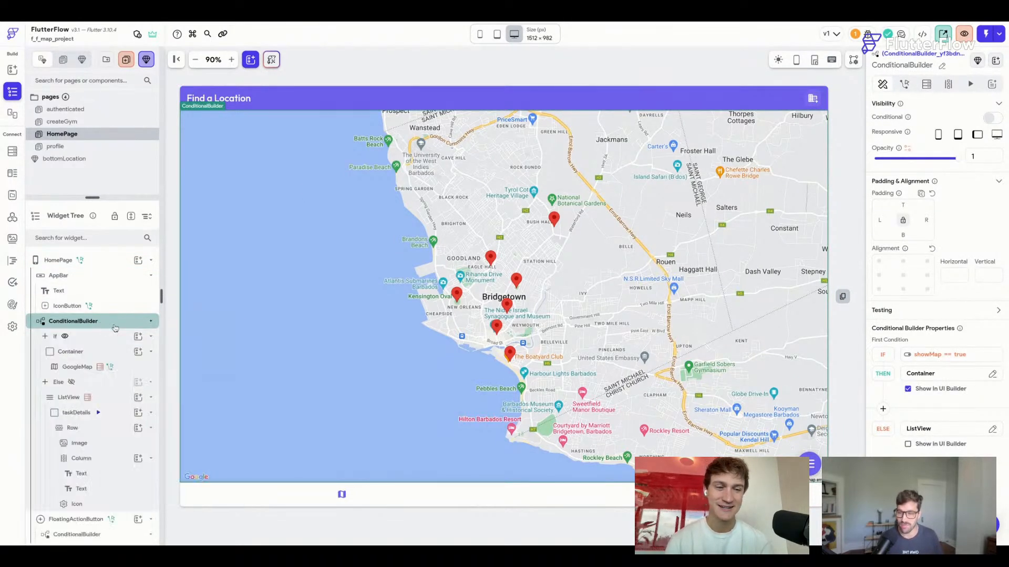
pyautogui.click(101, 354)
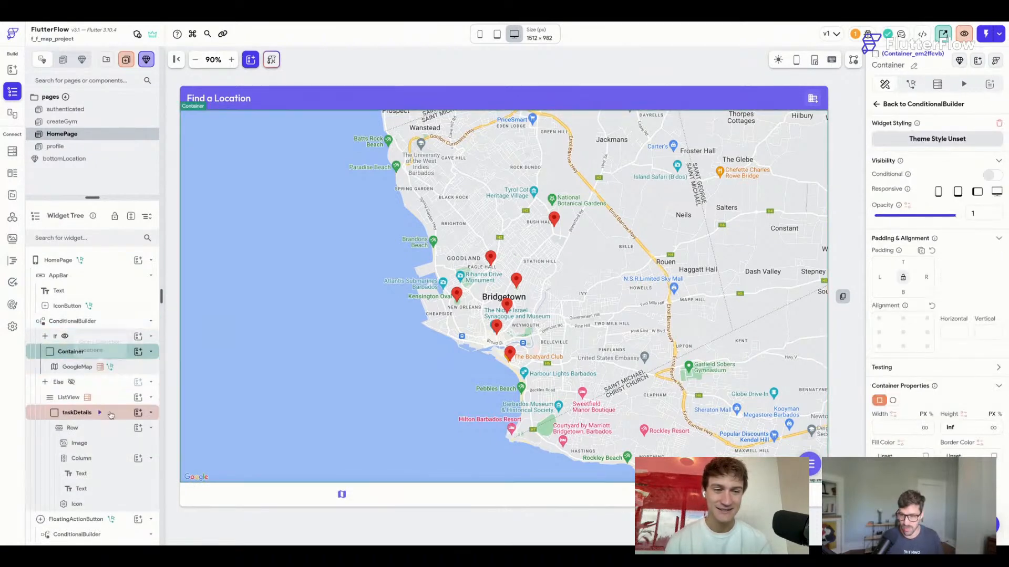
# Change the map Container's height from inf to 800, then try wrapping the ConditionalBuilder.
pyautogui.doubleClick(964, 428)
pyautogui.write('800')
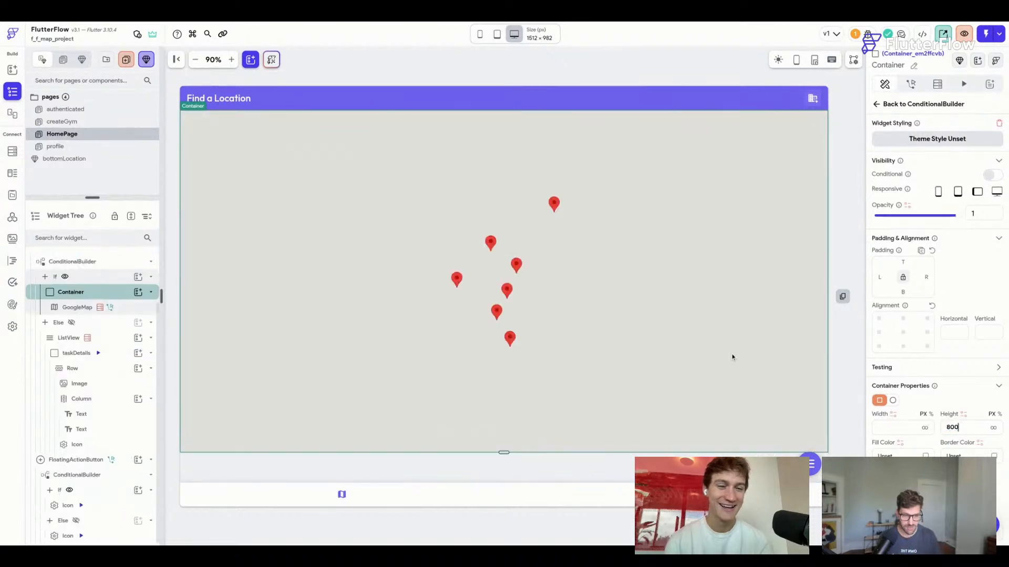
pyautogui.click(108, 262)
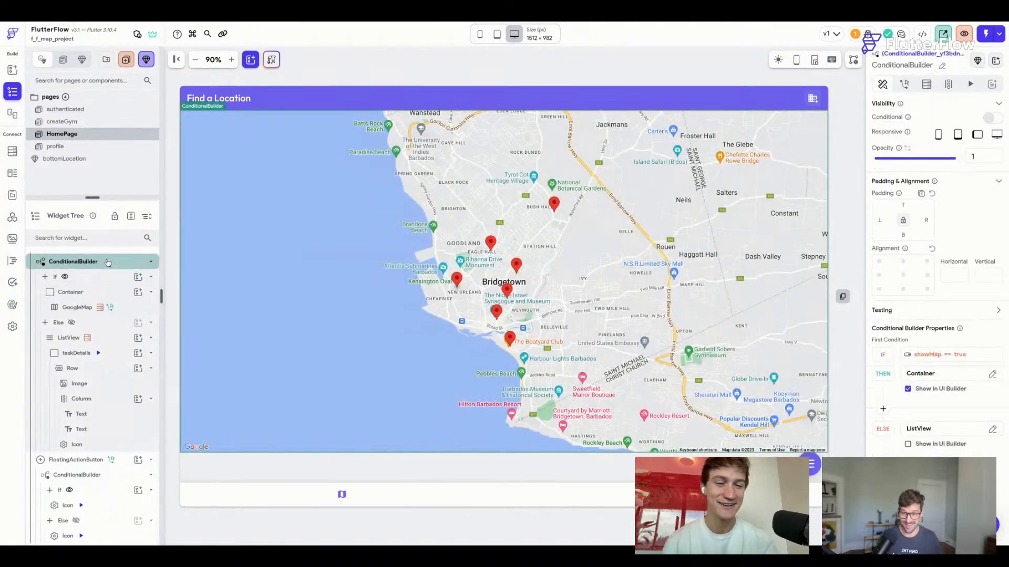
pyautogui.rightClick(110, 262)
pyautogui.click(184, 313)
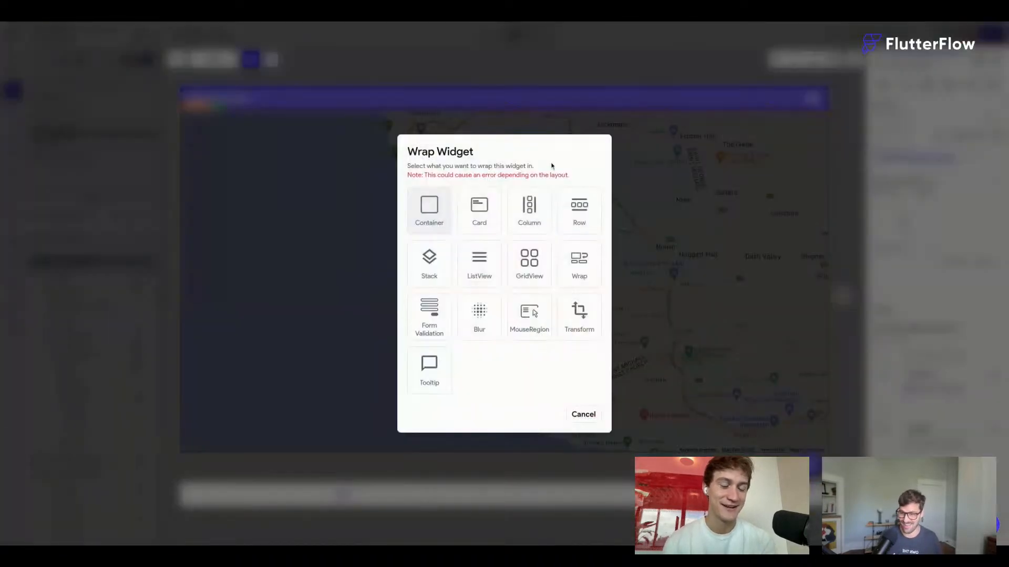
pyautogui.click(576, 214)
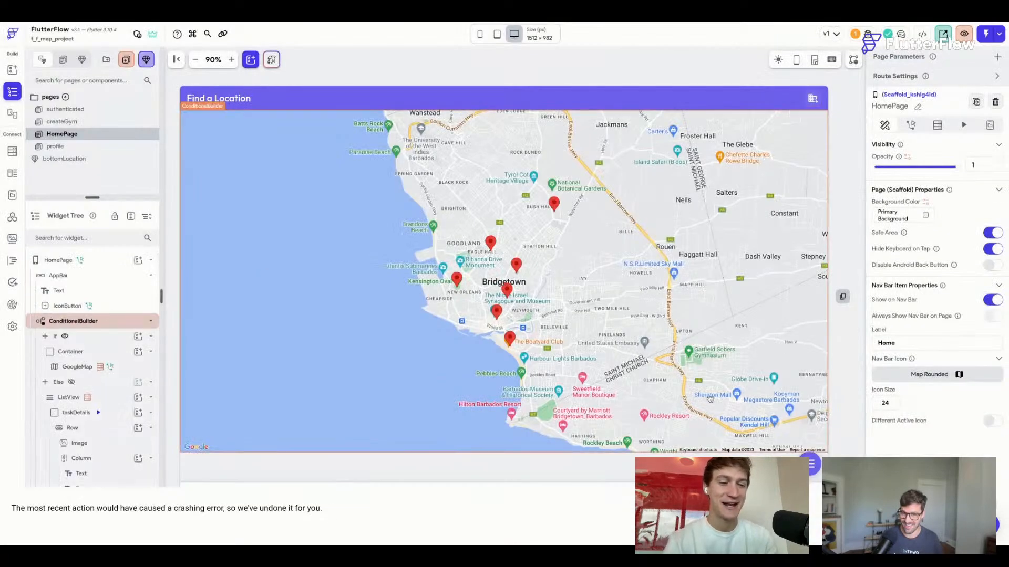
pyautogui.click(109, 322)
pyautogui.rightClick(110, 324)
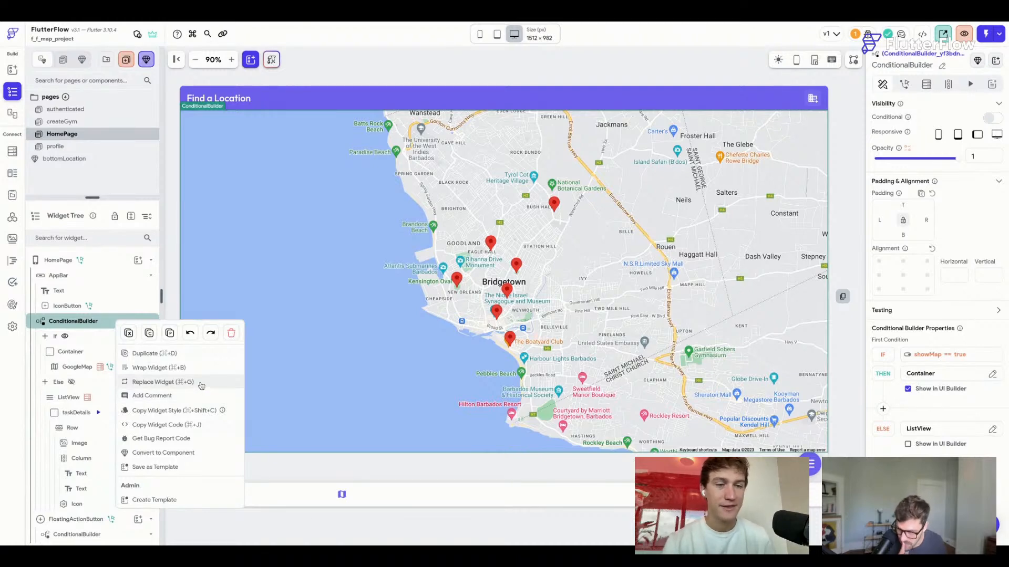
# Wrap the ConditionalBuilder in a new Container sized 800 × 800.
pyautogui.click(202, 367)
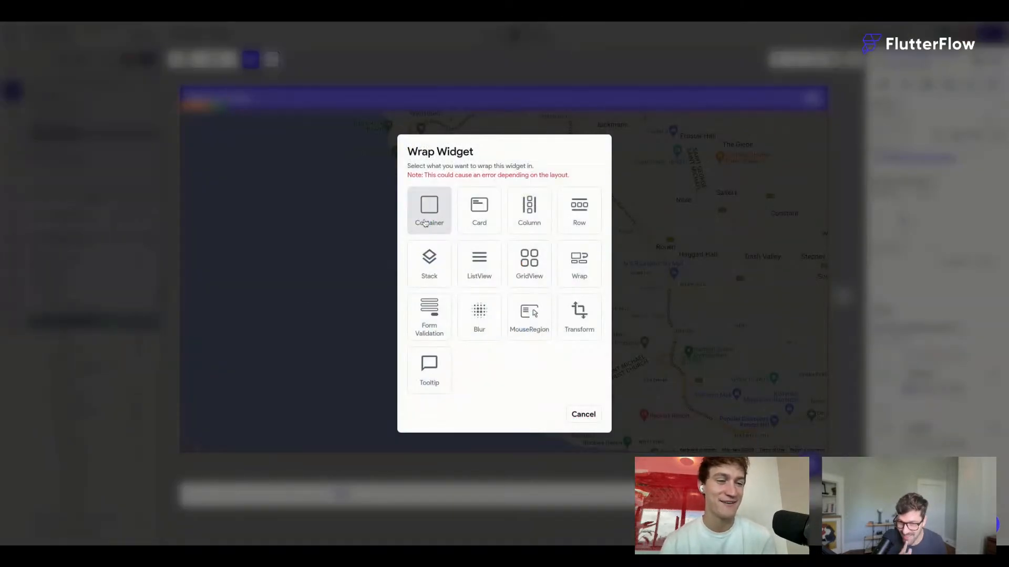
pyautogui.click(429, 210)
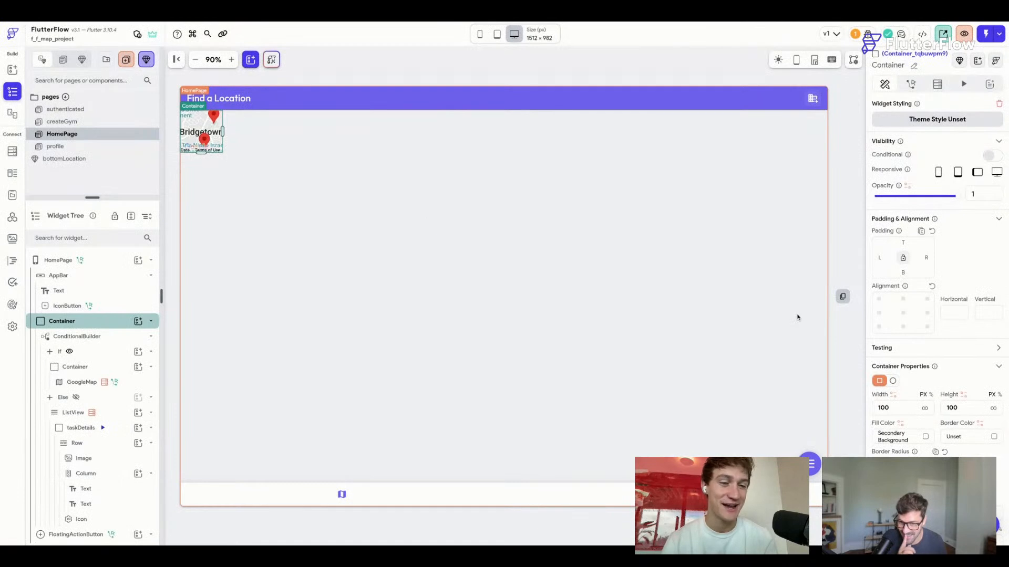
pyautogui.moveTo(906, 406); pyautogui.dragTo(875, 408)
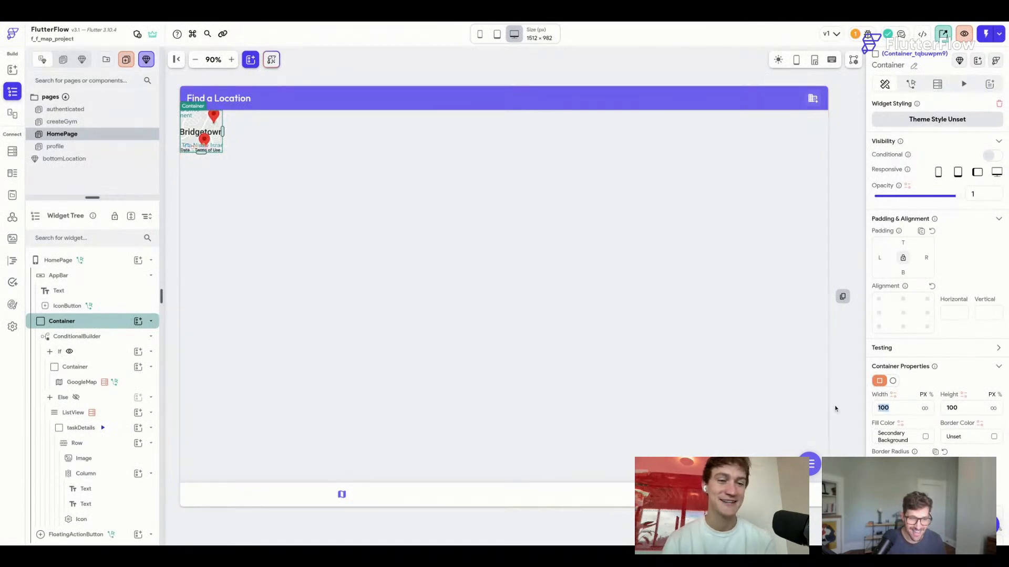
pyautogui.write('800')
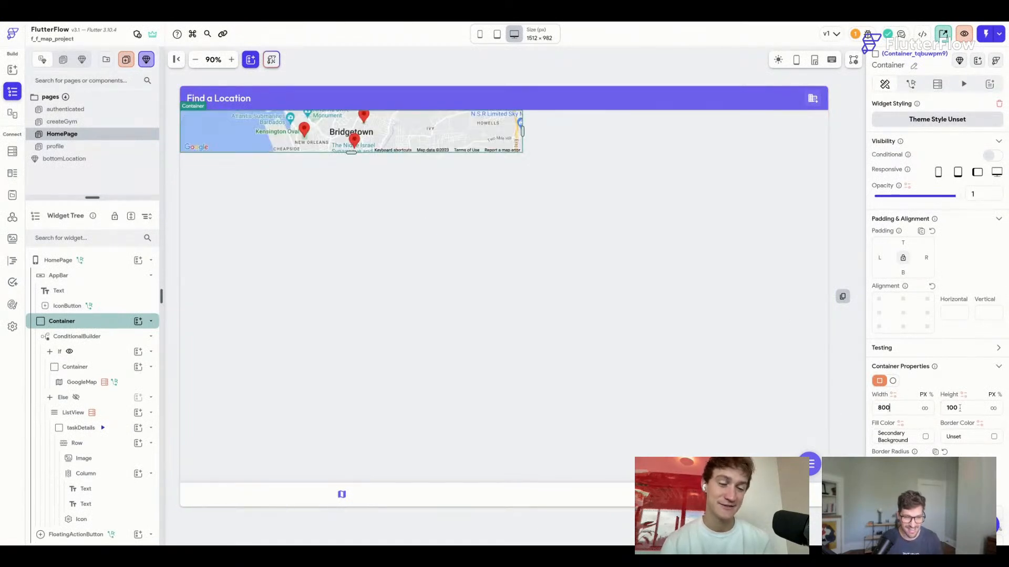
pyautogui.press('Tab')
pyautogui.write('800')
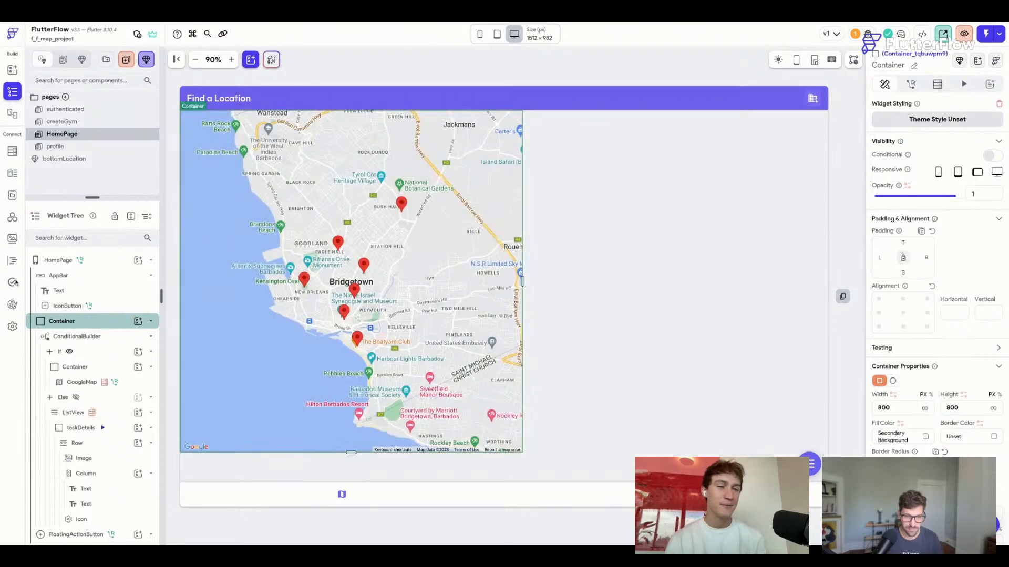
# Wrap the map Container in a Row and set it to expand within the row.
pyautogui.rightClick(107, 321)
pyautogui.click(186, 329)
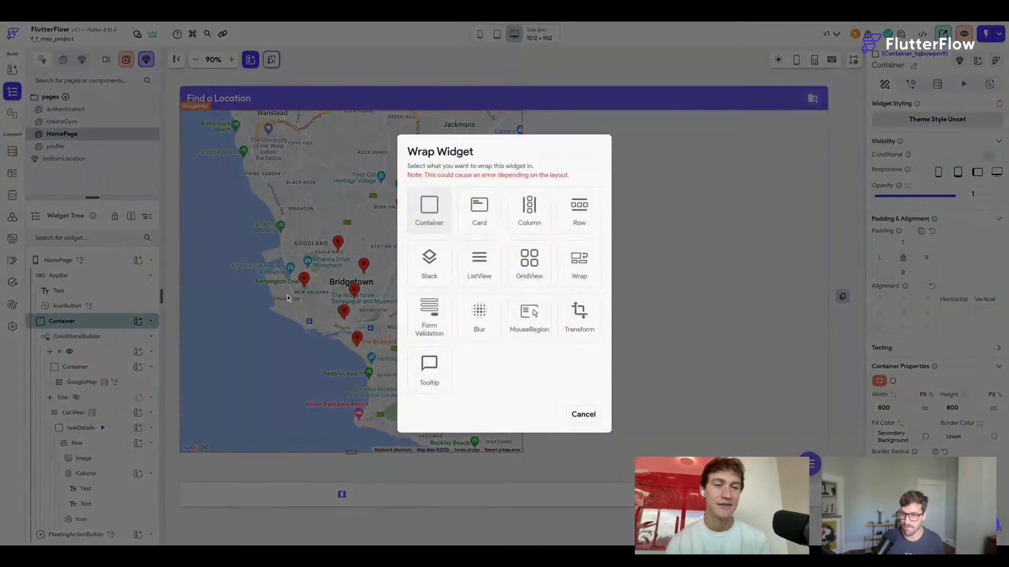
pyautogui.click(576, 210)
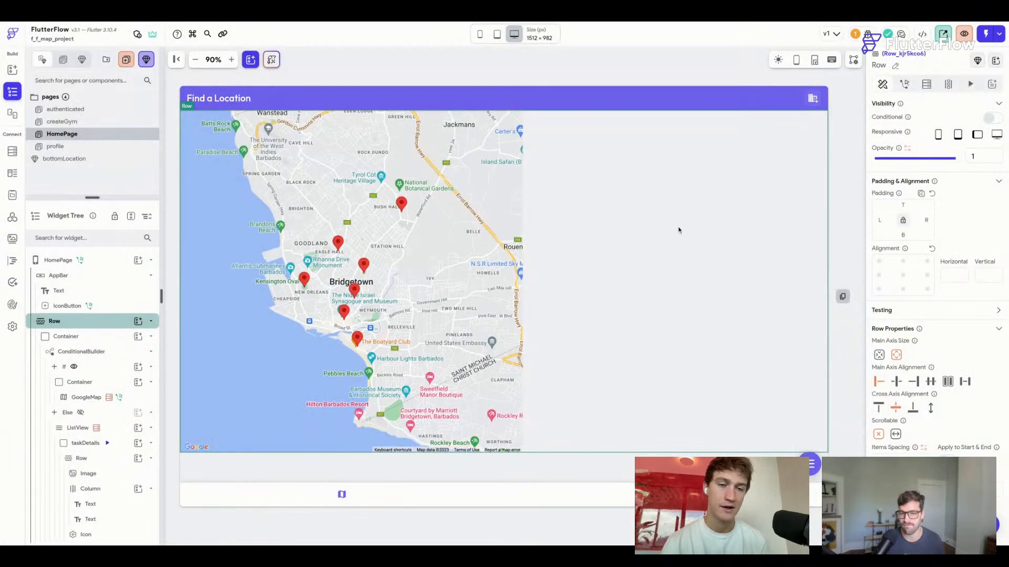
pyautogui.click(103, 337)
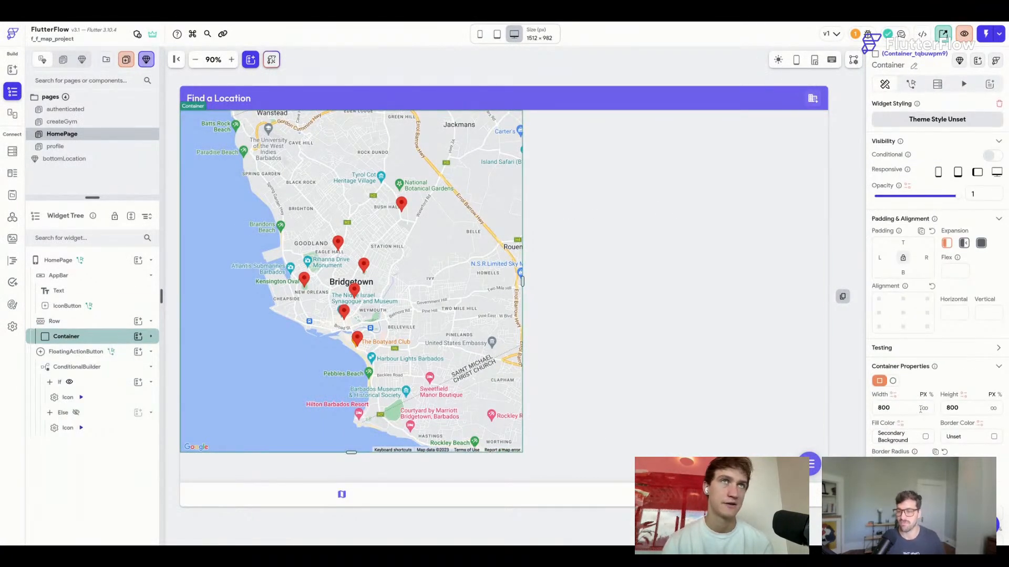
pyautogui.click(981, 243)
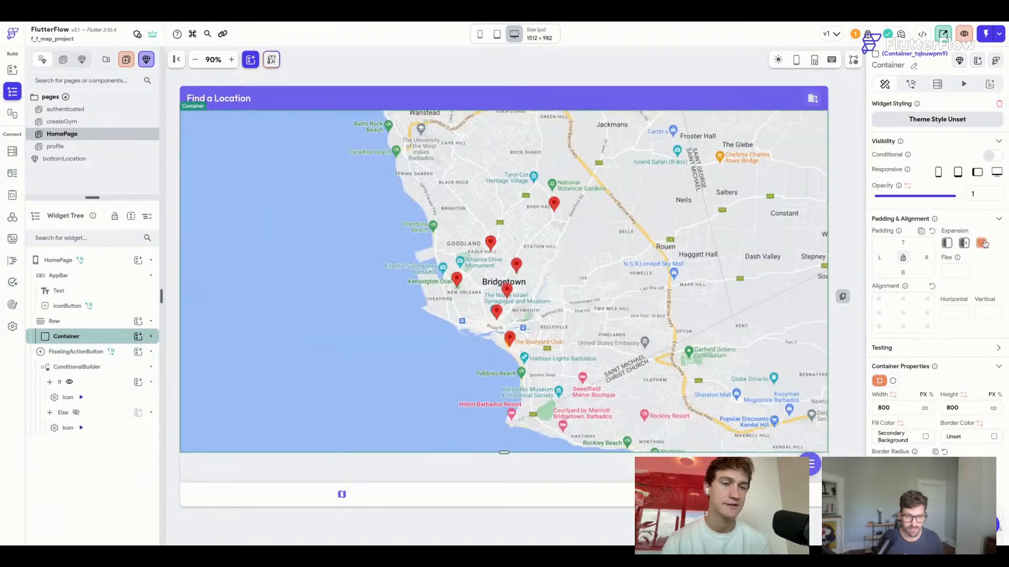
pyautogui.press('super+f')
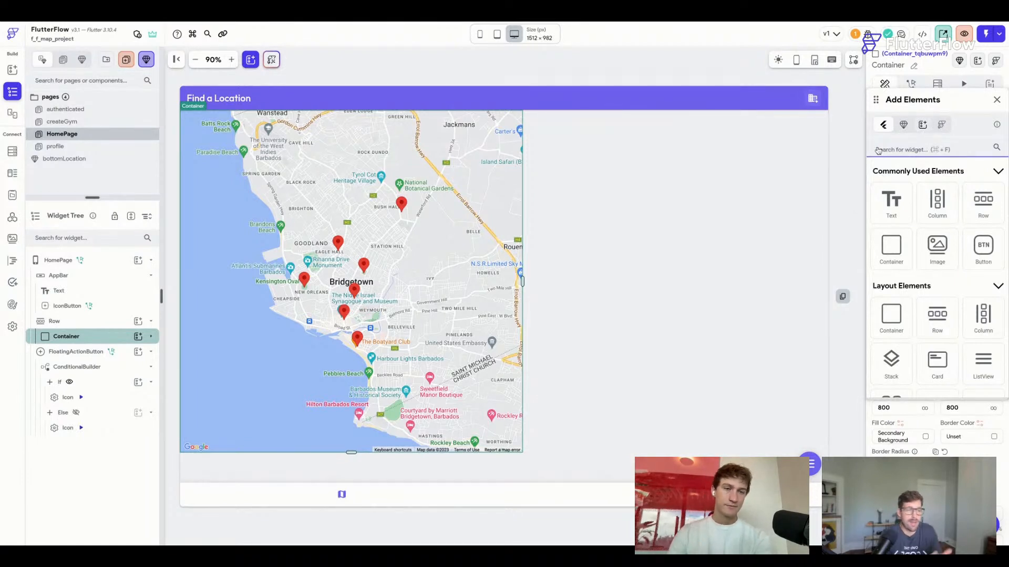
# Add the Side Nav 12 template from a 'nav' search into the Row, left of the map.
pyautogui.click(921, 125)
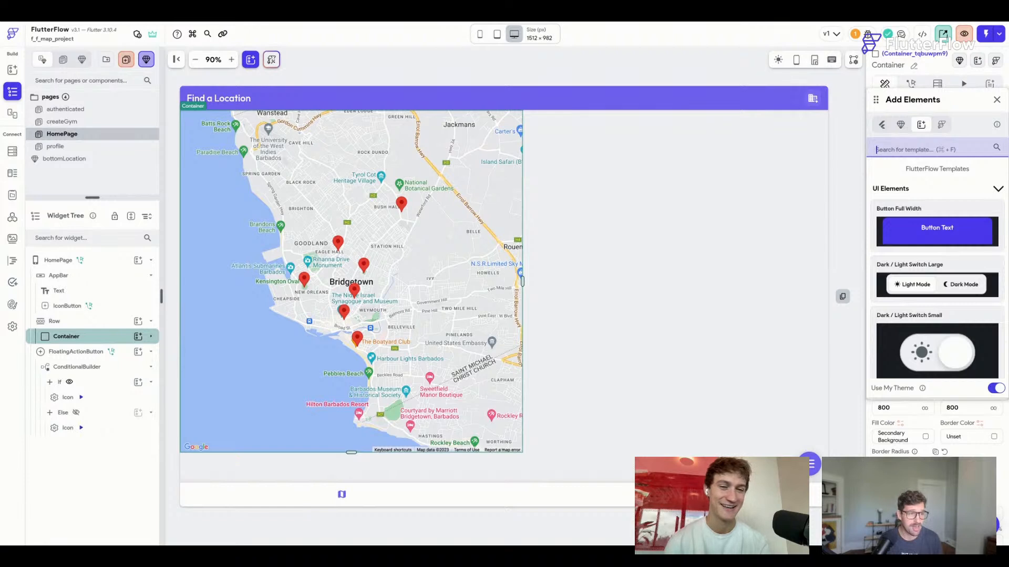
pyautogui.write('navbar')
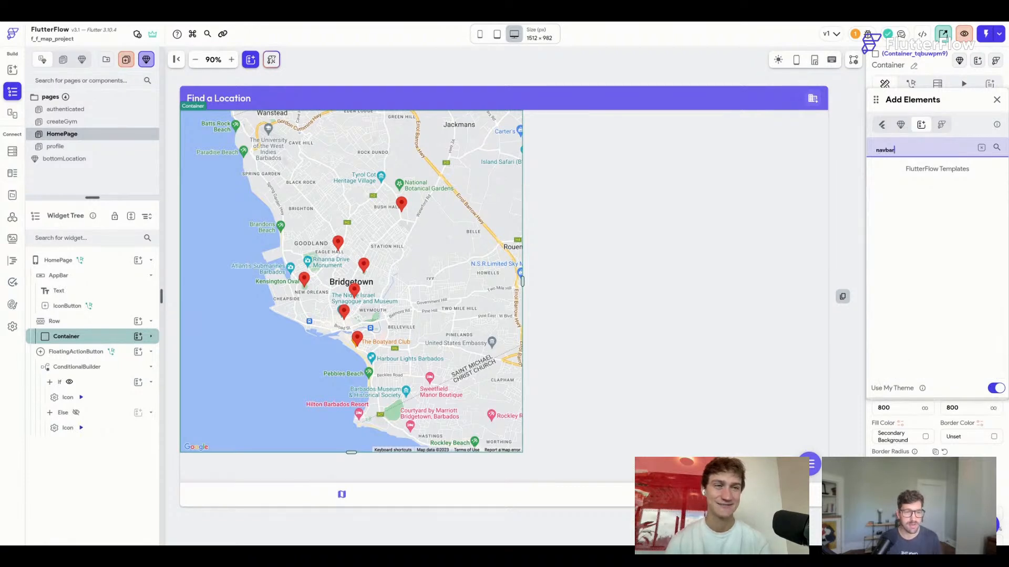
pyautogui.press('BackSpace')
pyautogui.press('BackSpace')
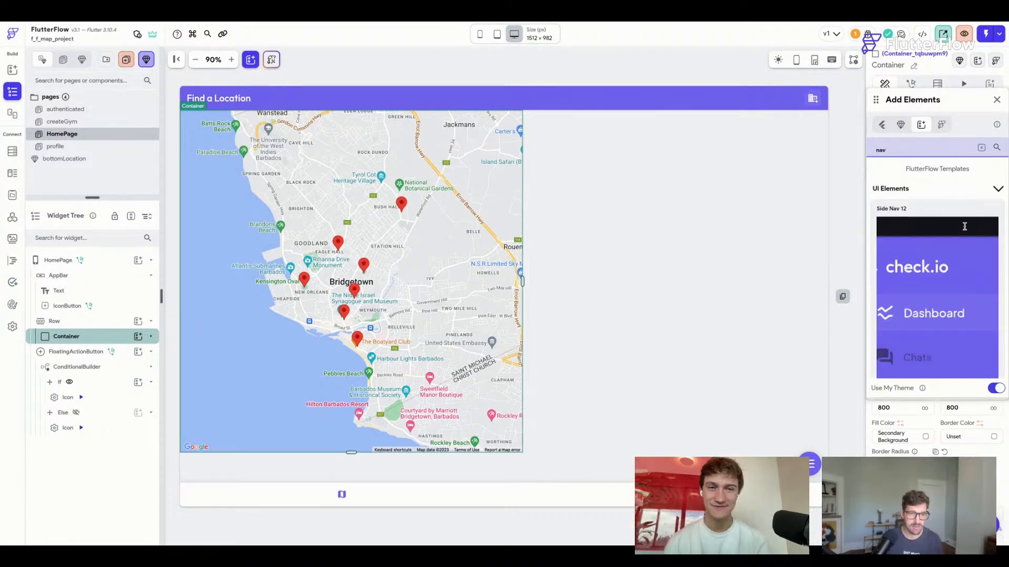
pyautogui.moveTo(950, 286); pyautogui.dragTo(675, 237)
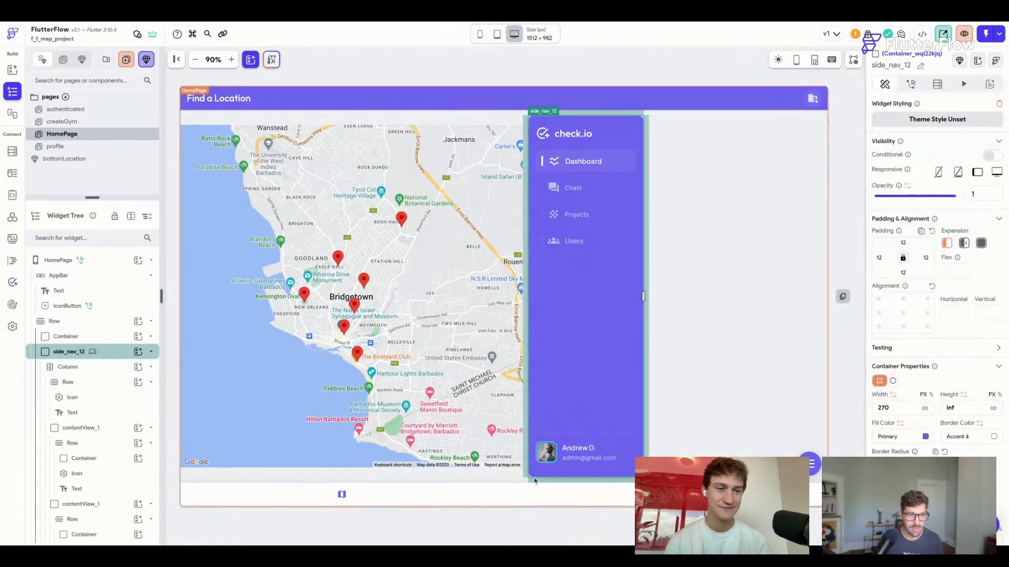
pyautogui.moveTo(118, 352); pyautogui.dragTo(119, 360)
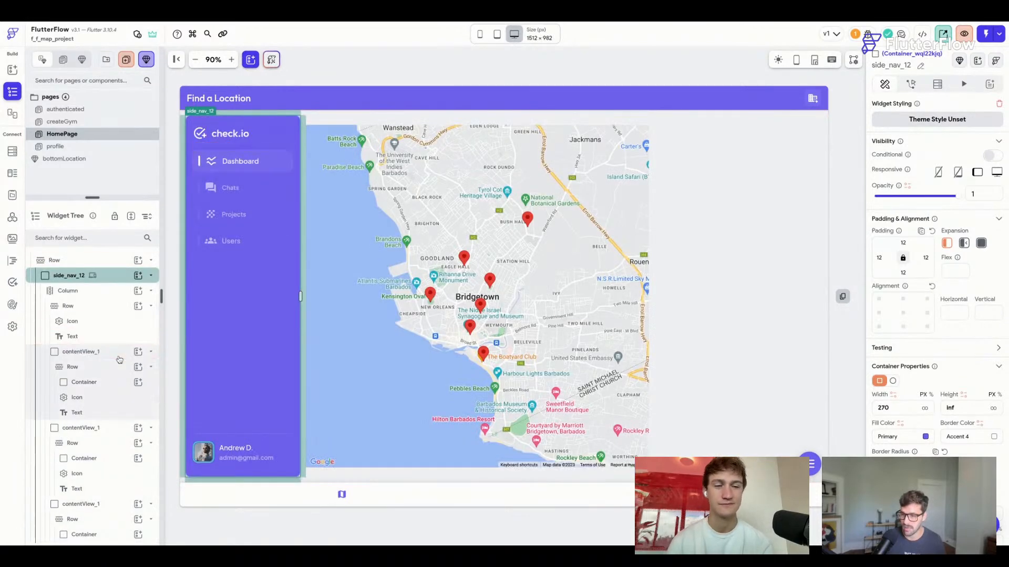
# Set the map container to Expanded with infinite height beside the side nav.
pyautogui.click(120, 358)
pyautogui.click(112, 279)
pyautogui.click(114, 279)
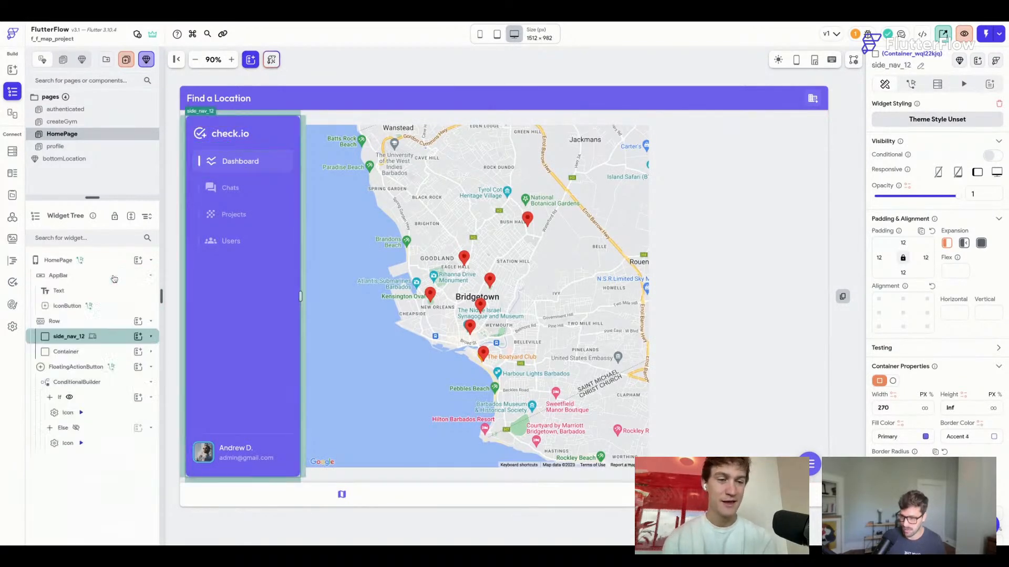
pyautogui.click(95, 351)
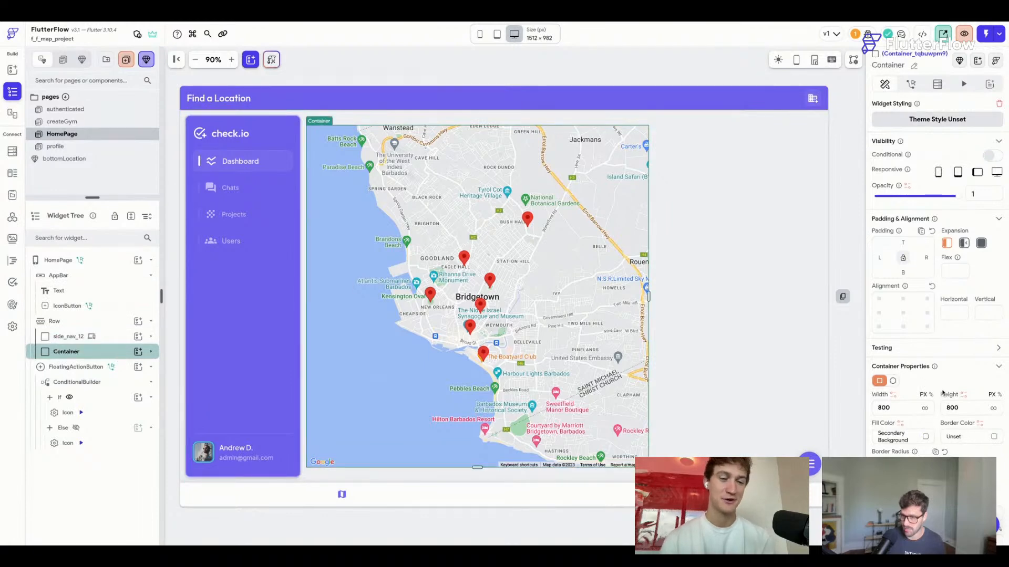
pyautogui.click(925, 409)
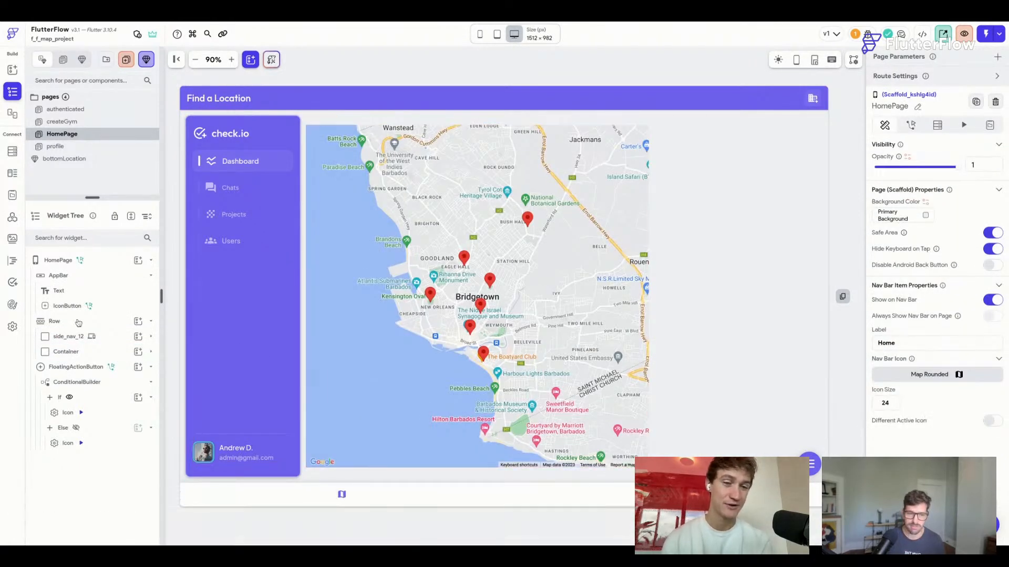
pyautogui.click(107, 353)
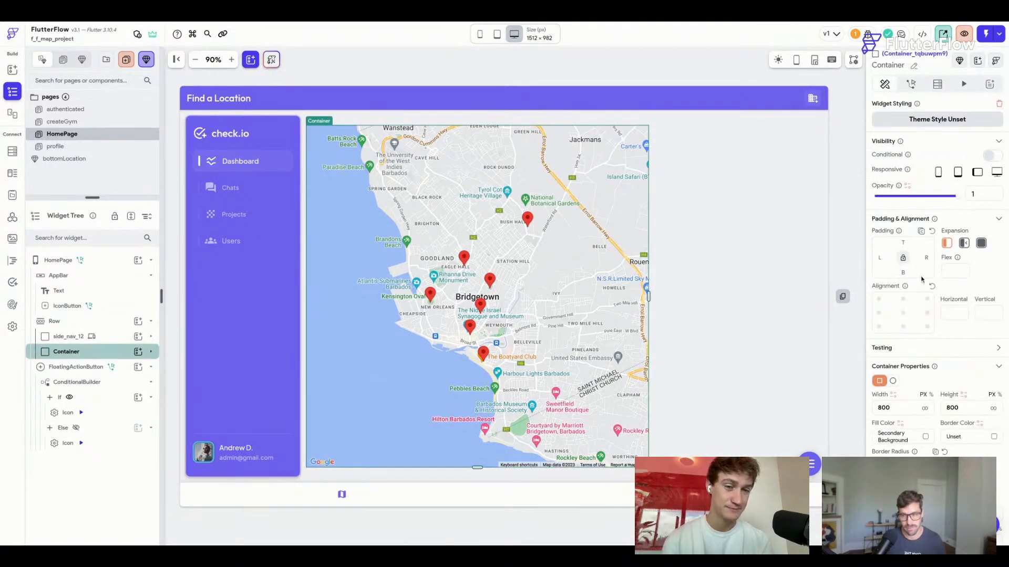
pyautogui.click(981, 243)
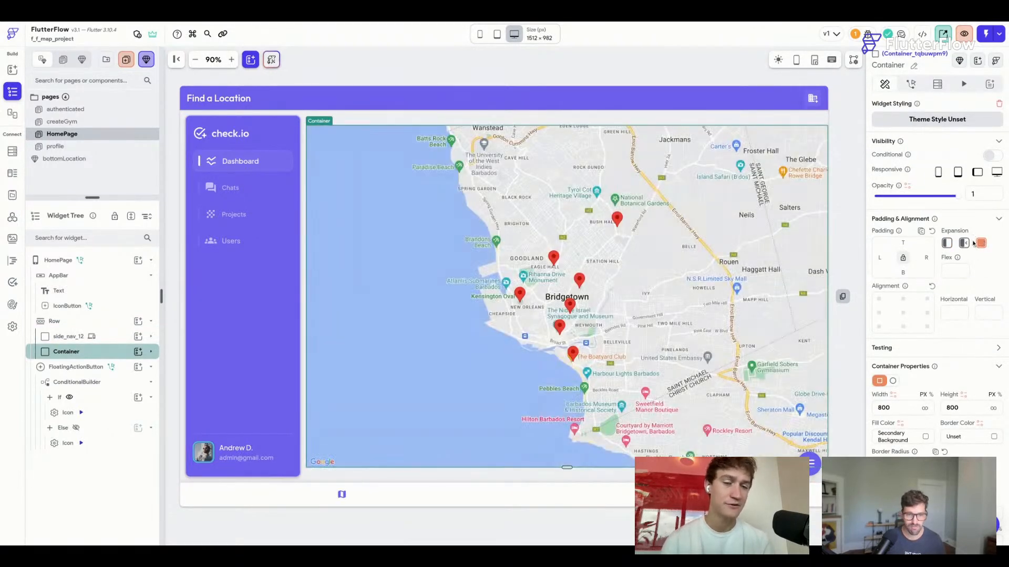
pyautogui.click(993, 408)
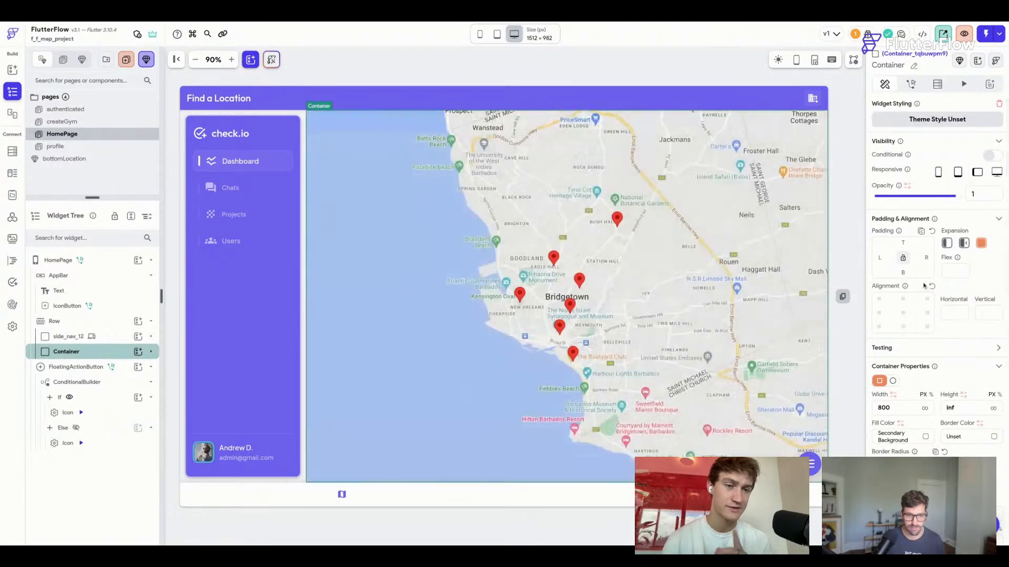
pyautogui.click(371, 64)
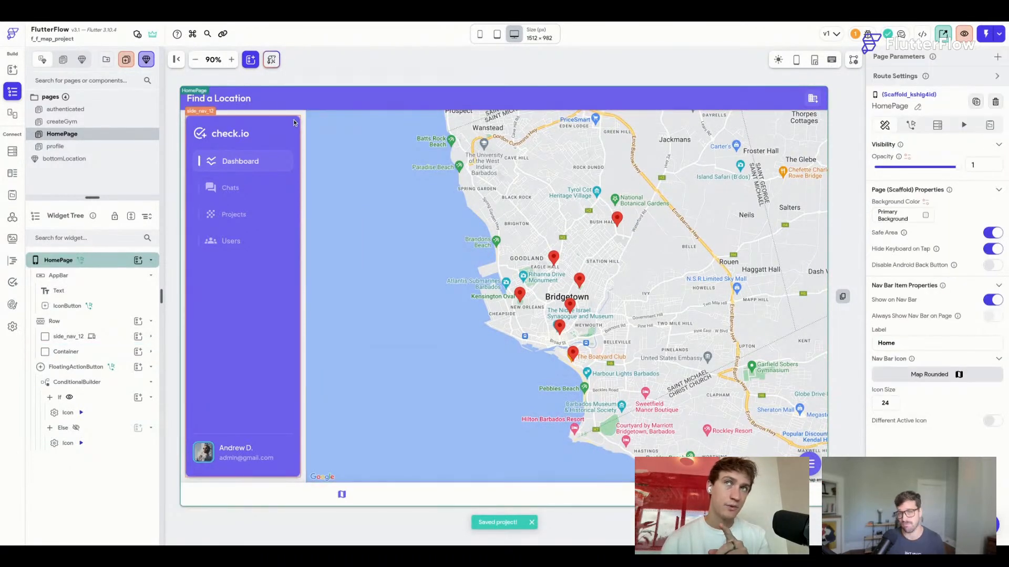
pyautogui.click(295, 121)
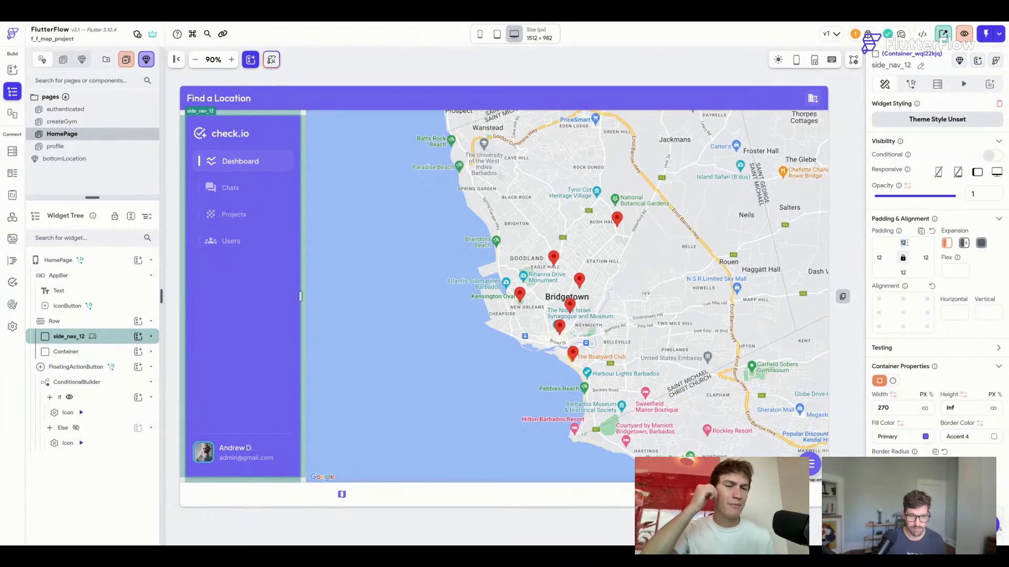
# Change the side_nav_12 padding from 12 to 0.
pyautogui.write('0')
pyautogui.click(464, 69)
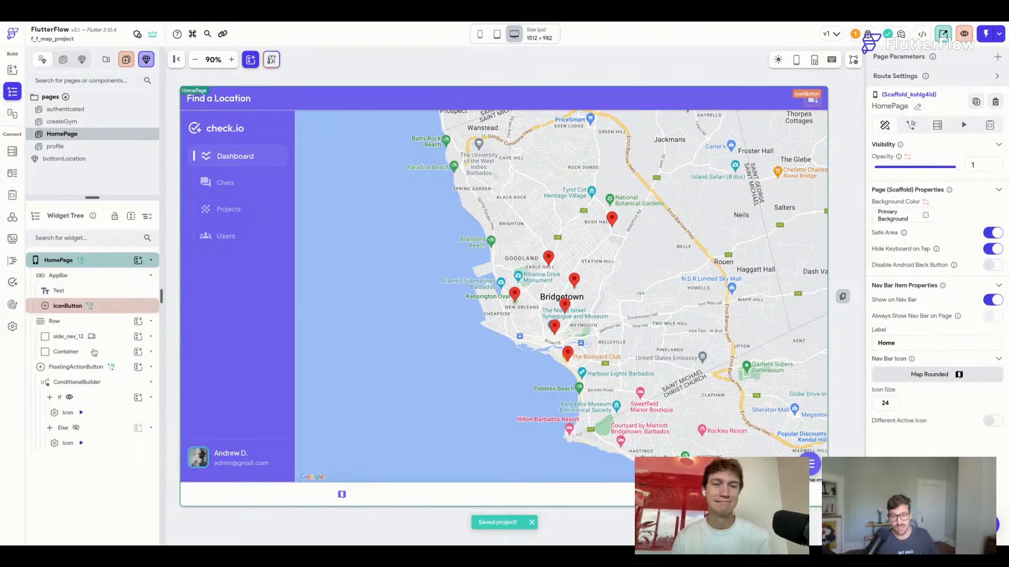
pyautogui.click(68, 336)
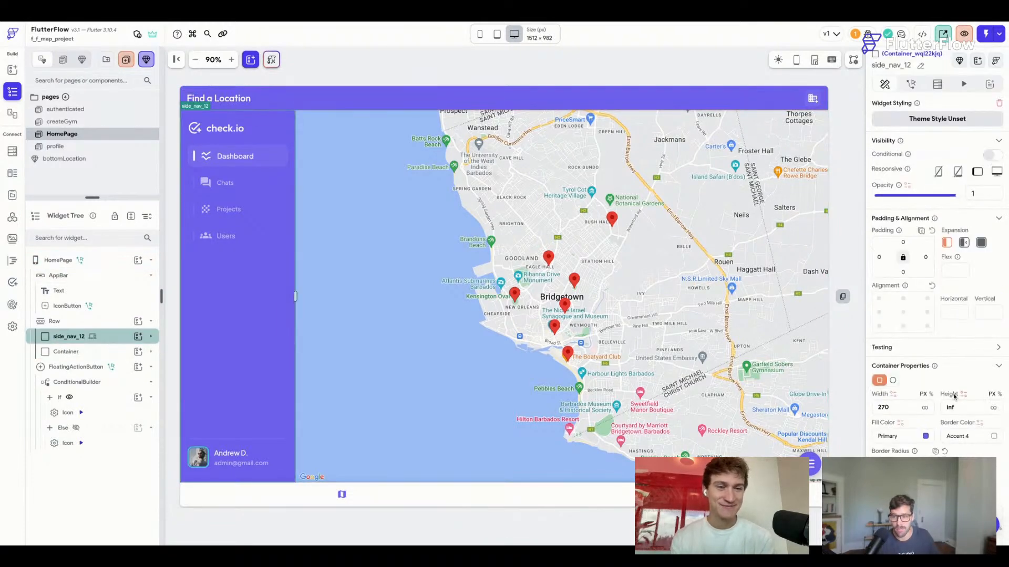
pyautogui.scroll(-2, 972, 399)
pyautogui.click(994, 407)
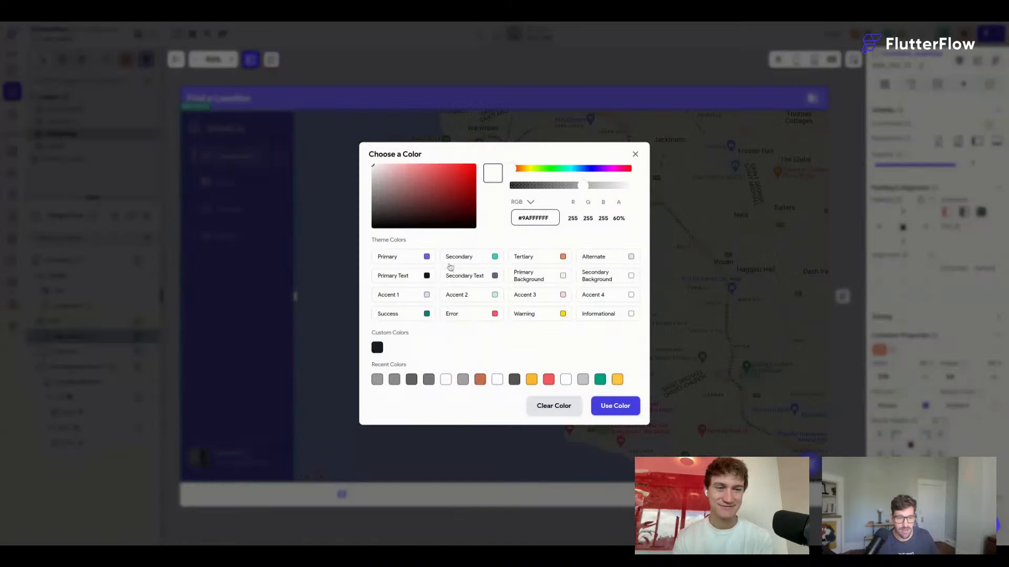
pyautogui.click(447, 141)
pyautogui.click(404, 64)
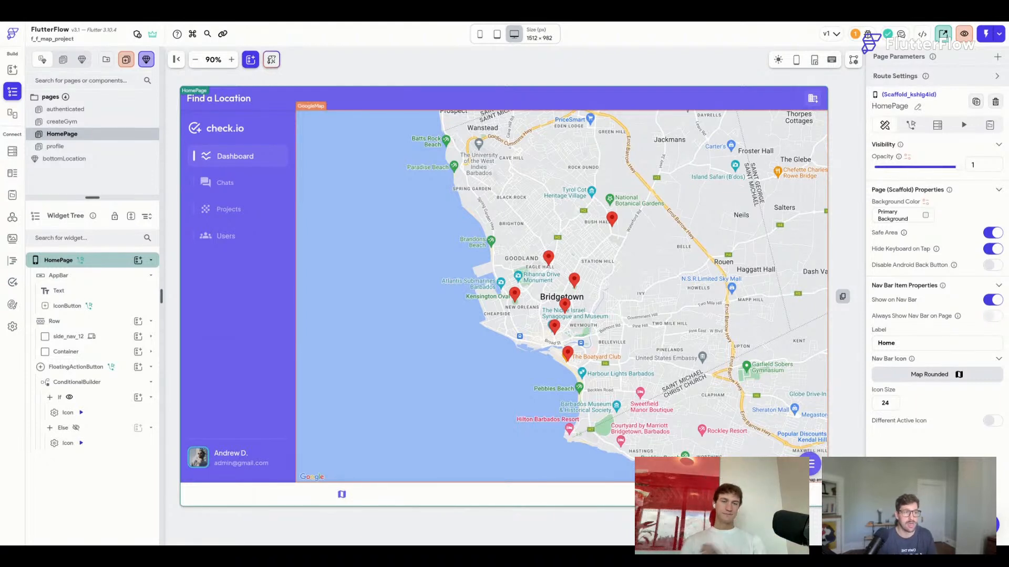
# Wrap the inner Container holding the Google map in a Stack.
pyautogui.click(463, 80)
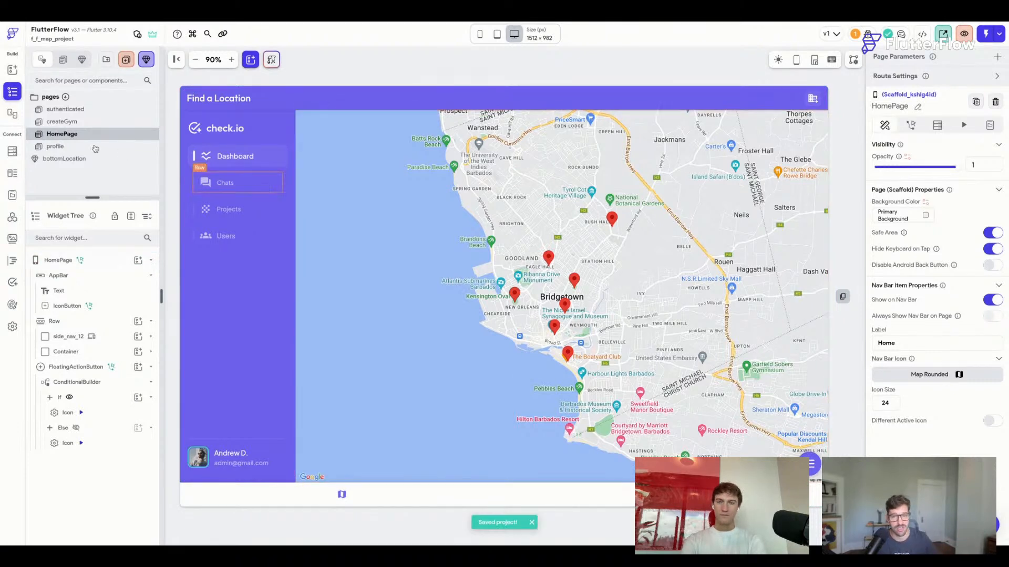
pyautogui.click(112, 353)
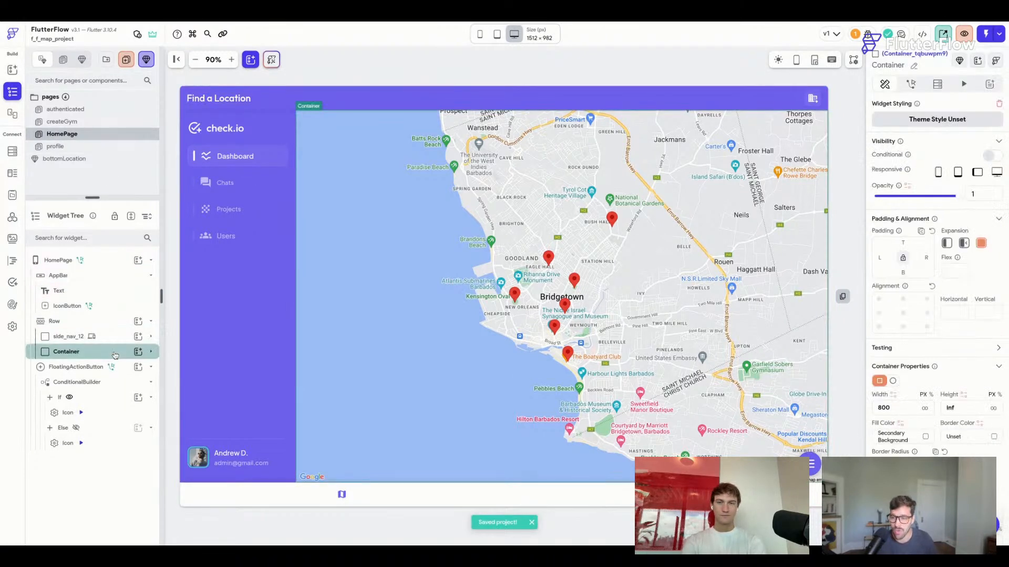
pyautogui.click(150, 352)
pyautogui.click(118, 400)
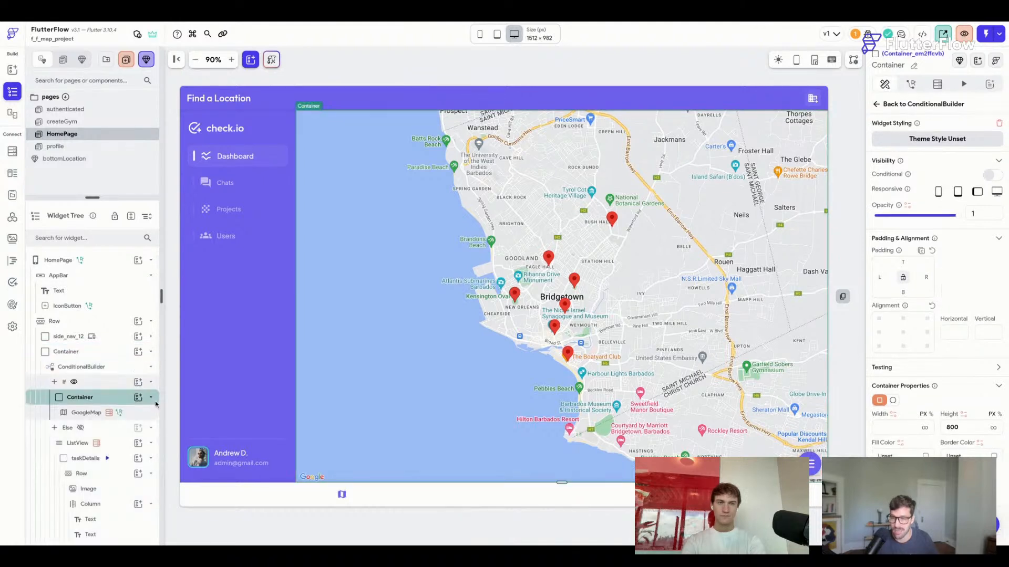
pyautogui.click(151, 398)
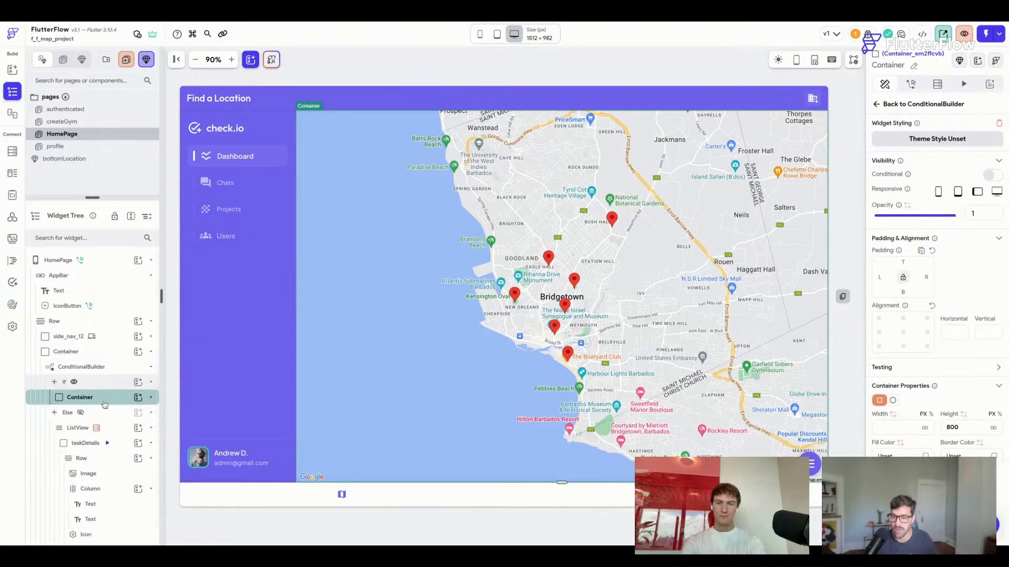
pyautogui.rightClick(111, 400)
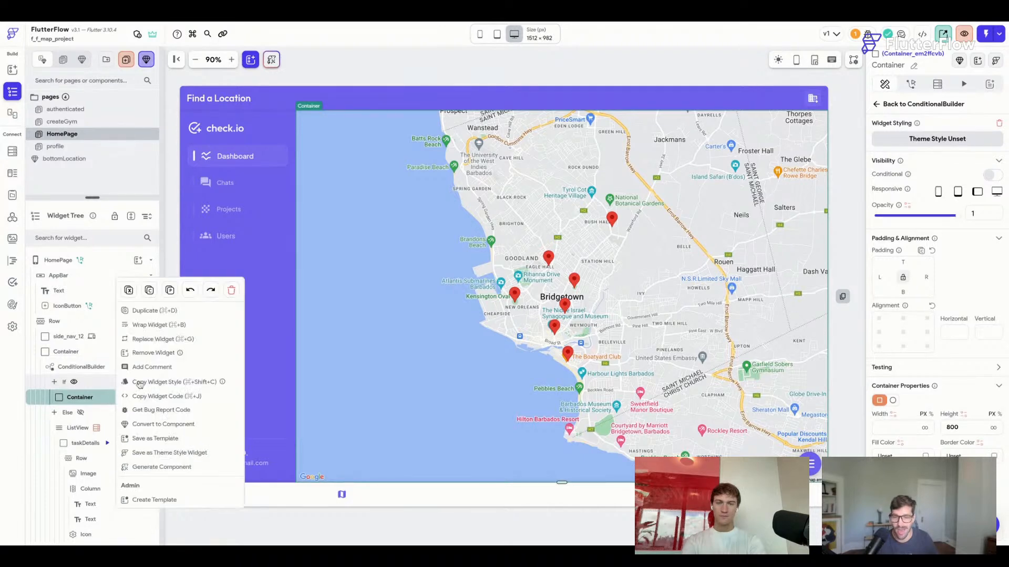
pyautogui.click(178, 325)
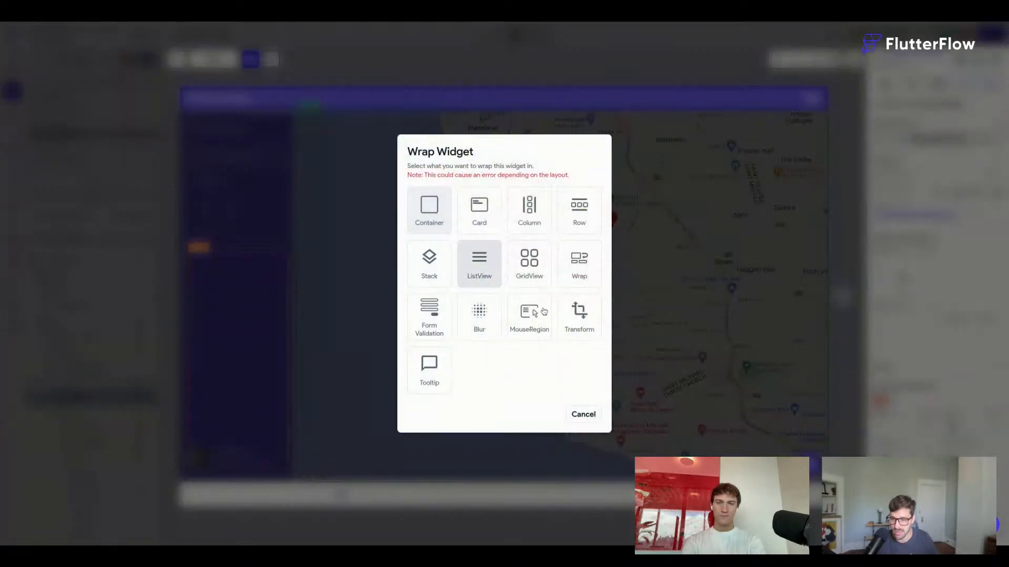
pyautogui.click(429, 261)
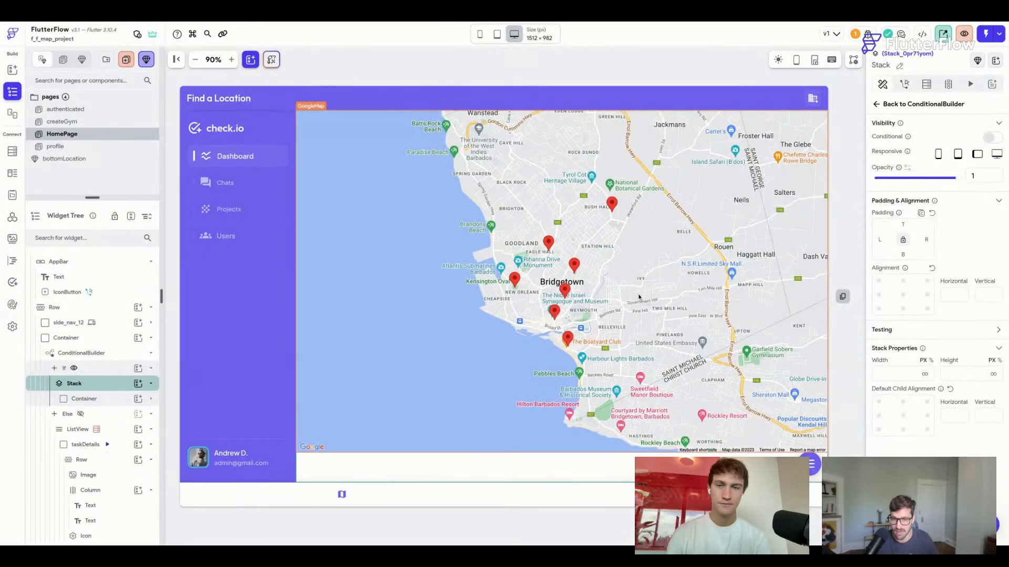
# Set the map's Container height to infinity.
pyautogui.click(671, 319)
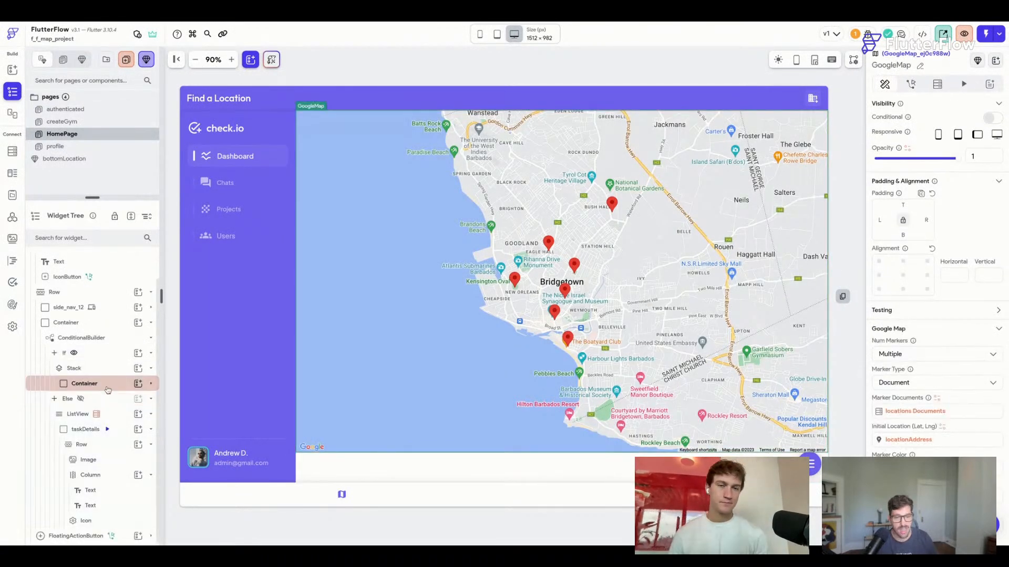
pyautogui.scroll(-4, 964, 315)
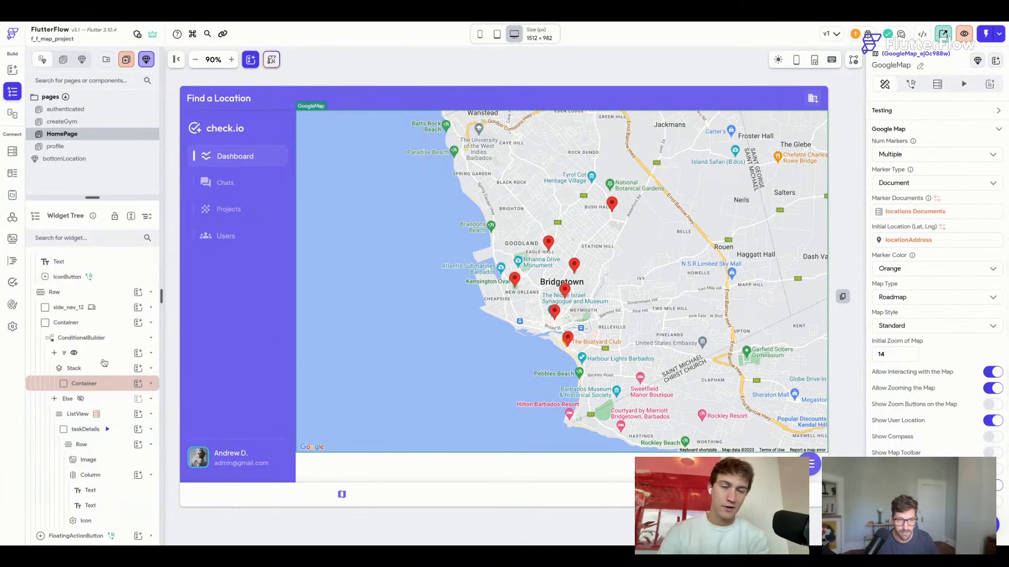
pyautogui.click(89, 384)
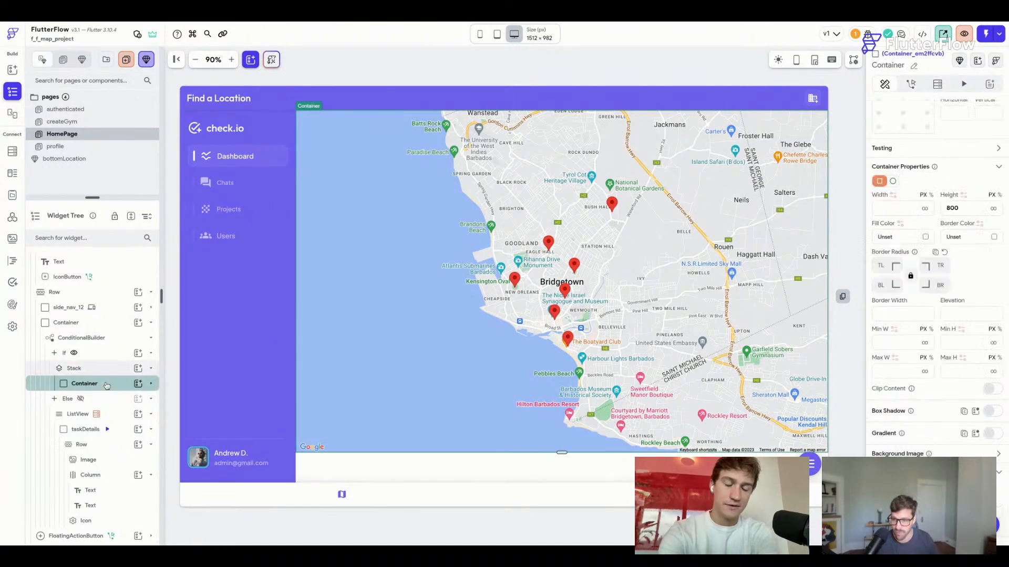
pyautogui.click(992, 208)
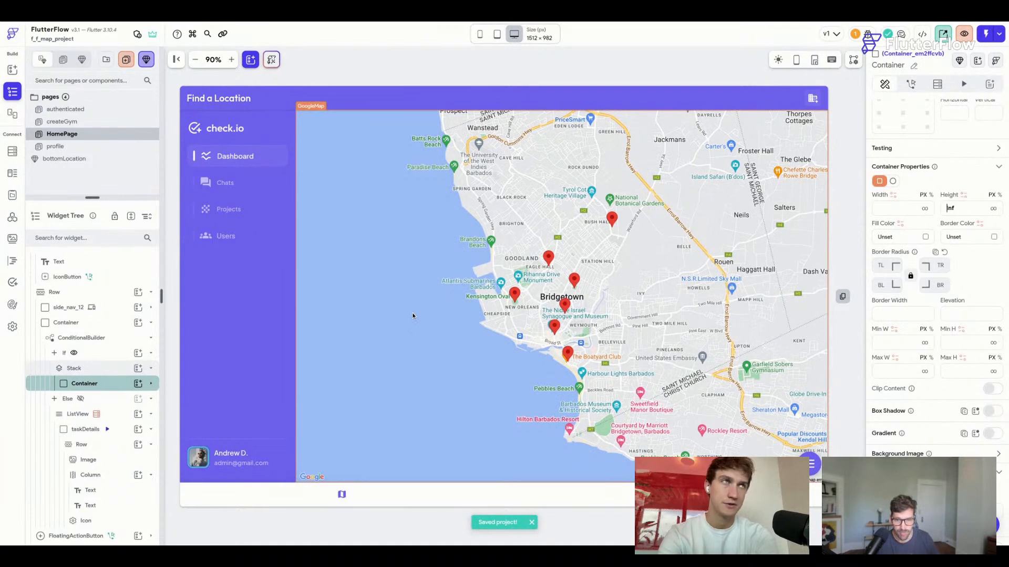
pyautogui.press('super+slash')
pyautogui.click(891, 258)
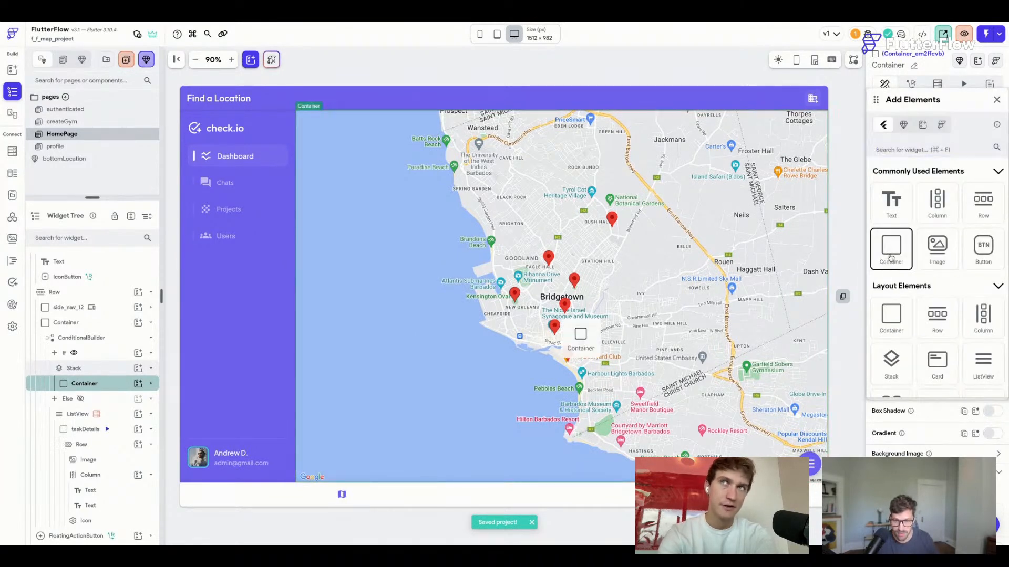
# Drop a new Container into the Stack over the map, sized 430 × 130 with radius 12.
pyautogui.moveTo(581, 341); pyautogui.dragTo(111, 400)
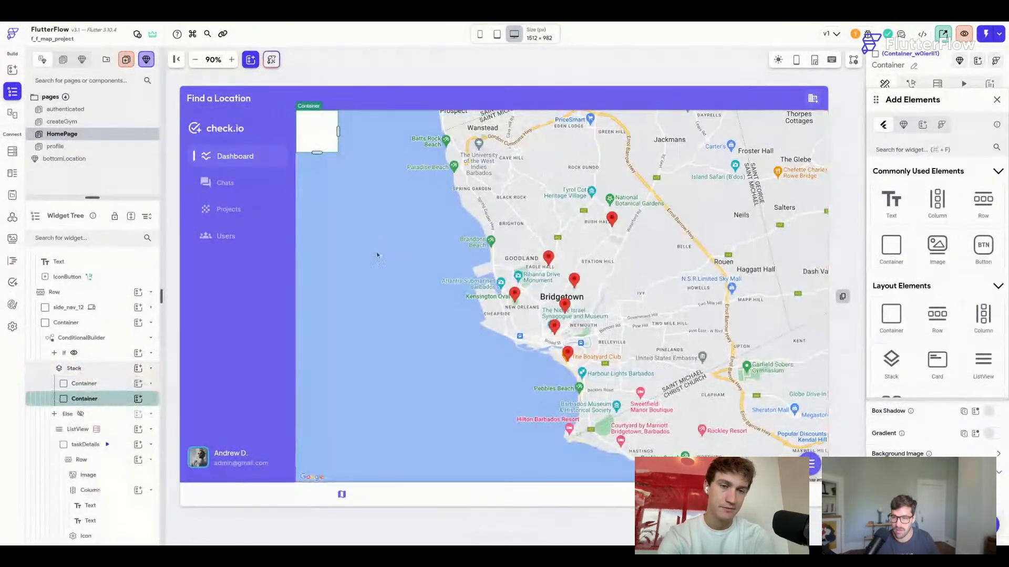
pyautogui.click(998, 101)
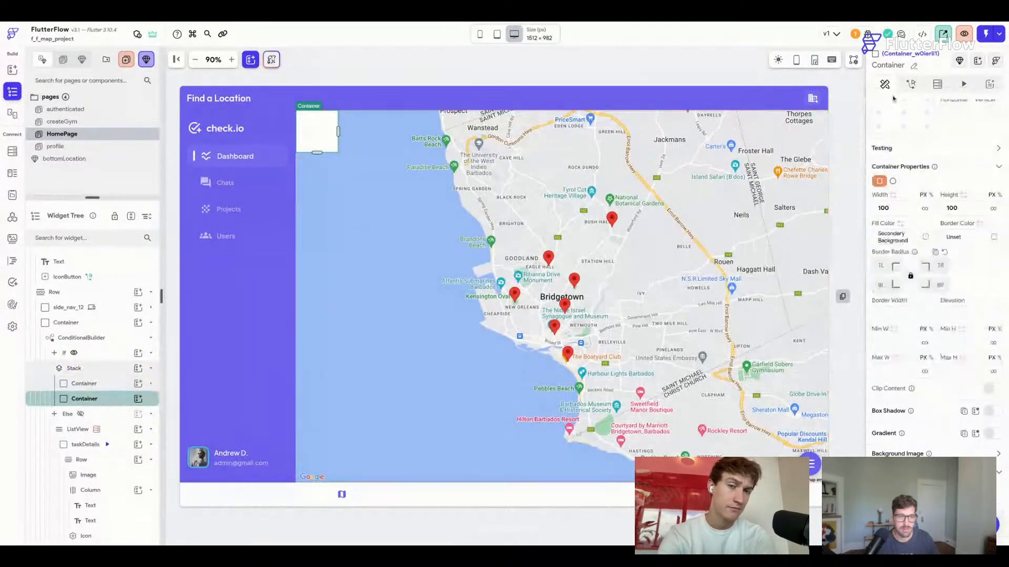
pyautogui.moveTo(338, 134); pyautogui.dragTo(467, 134)
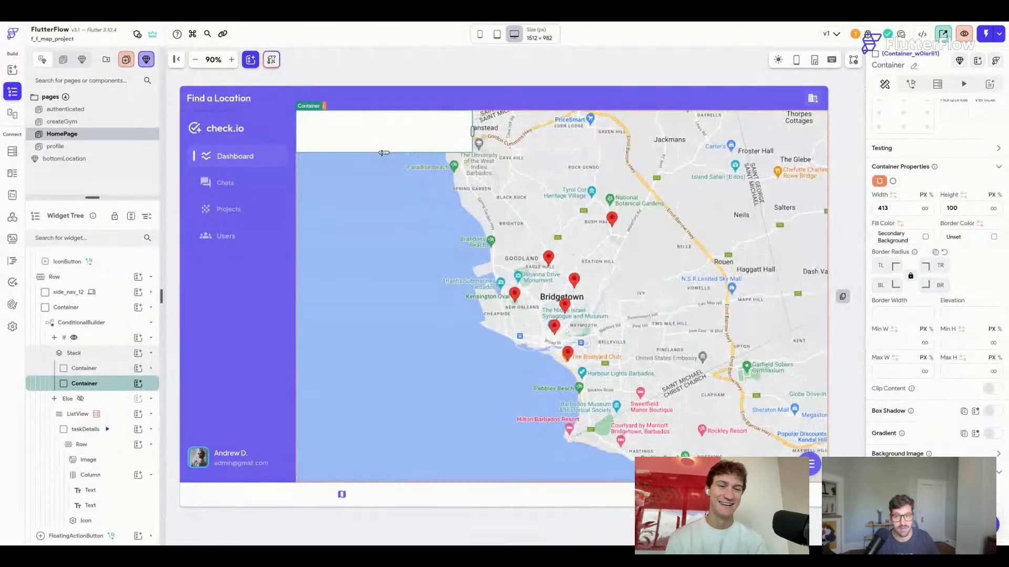
pyautogui.moveTo(382, 153); pyautogui.dragTo(383, 167)
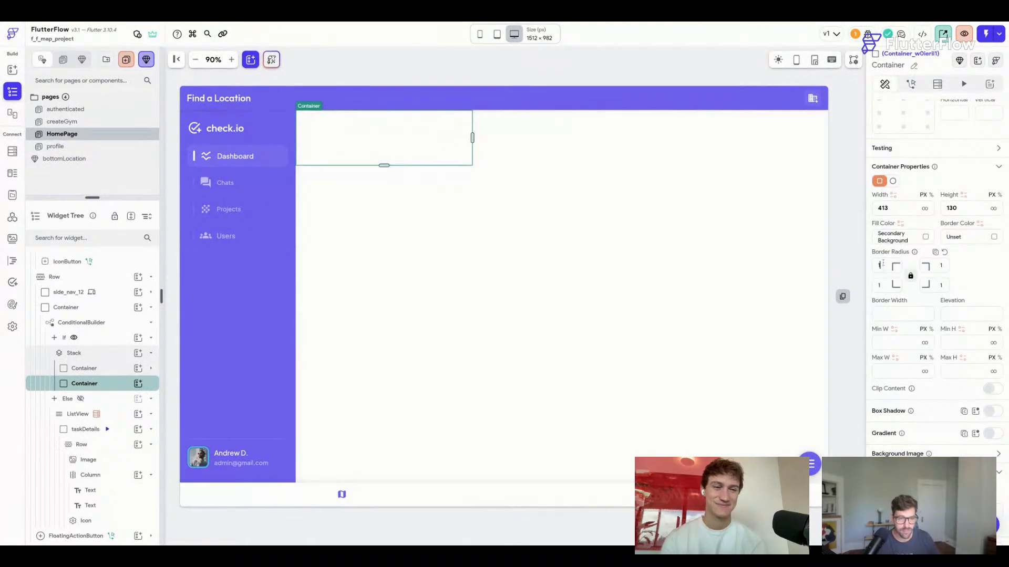
pyautogui.click(883, 266)
pyautogui.write('12')
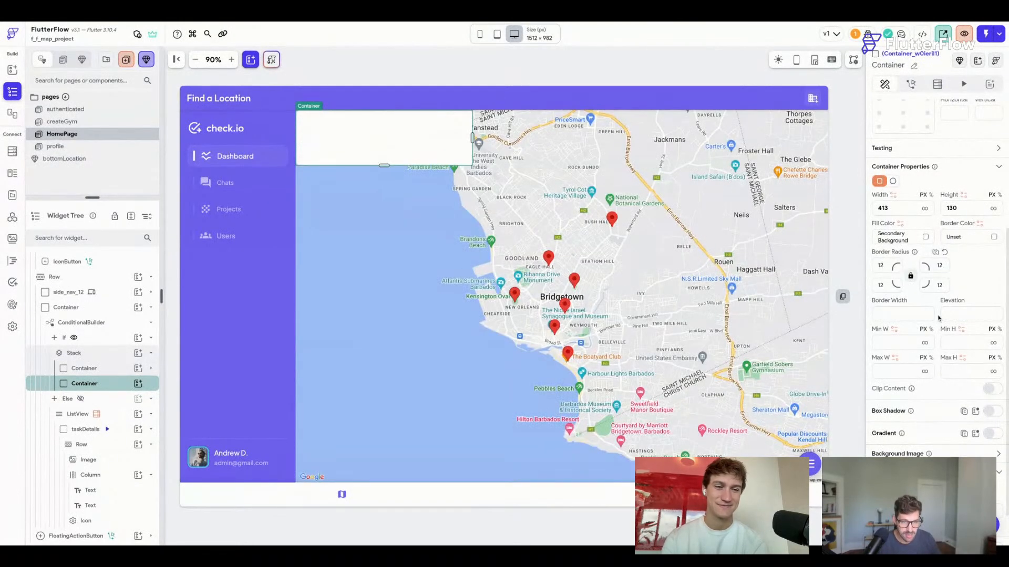
pyautogui.scroll(-1, 939, 318)
pyautogui.moveTo(907, 159); pyautogui.dragTo(869, 163)
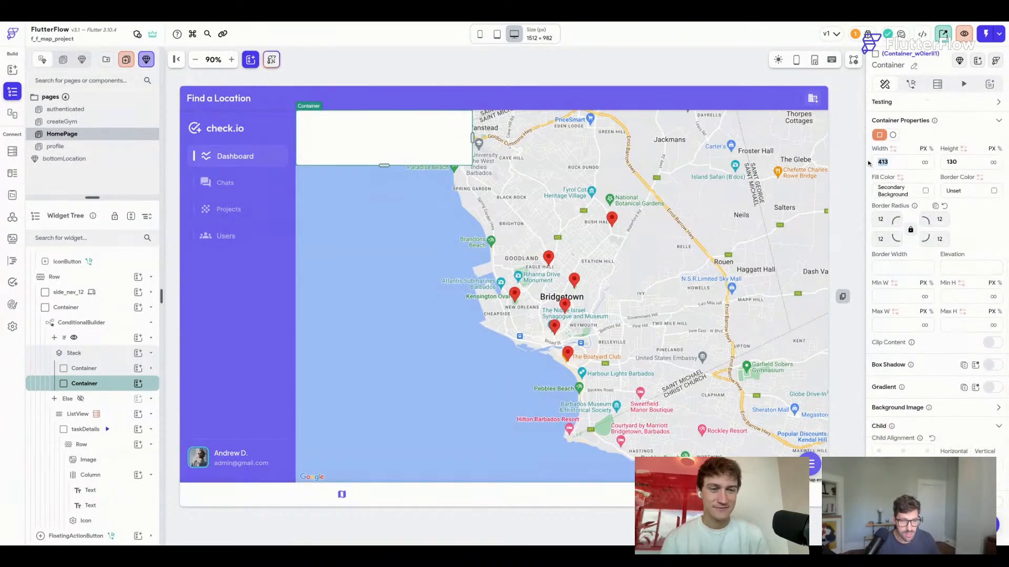
pyautogui.write('430')
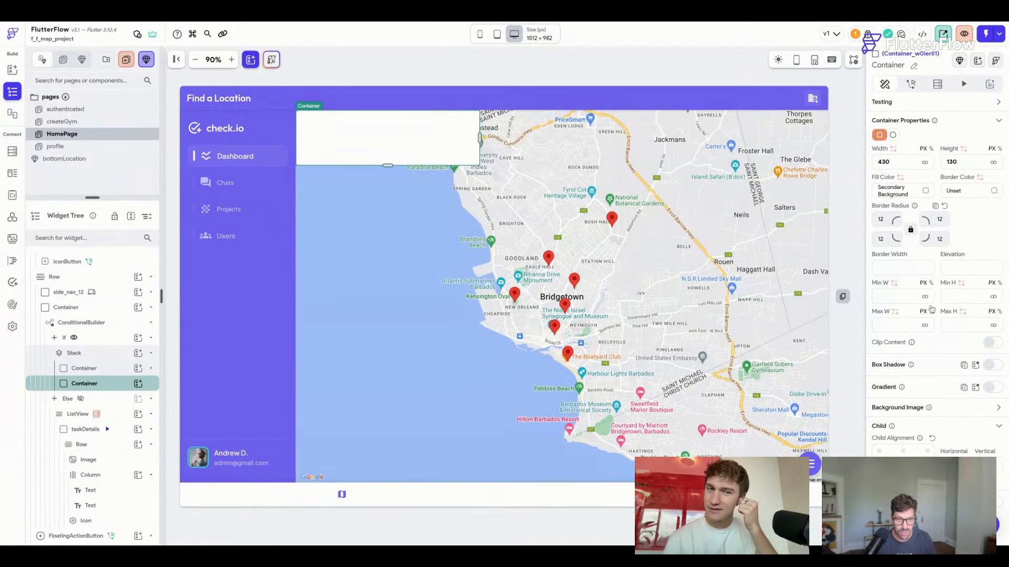
pyautogui.scroll(5, 905, 192)
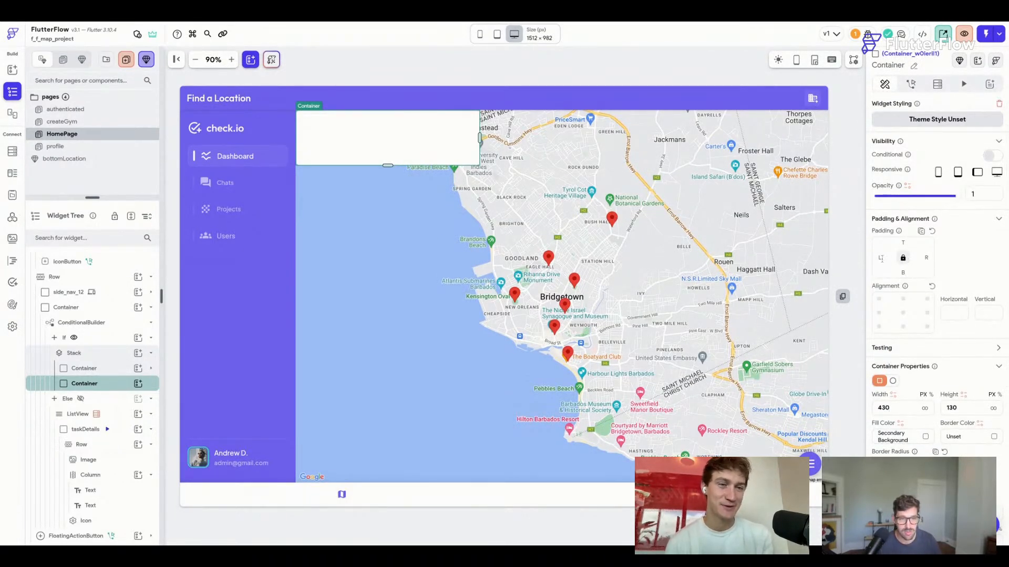
pyautogui.scroll(-5, 928, 320)
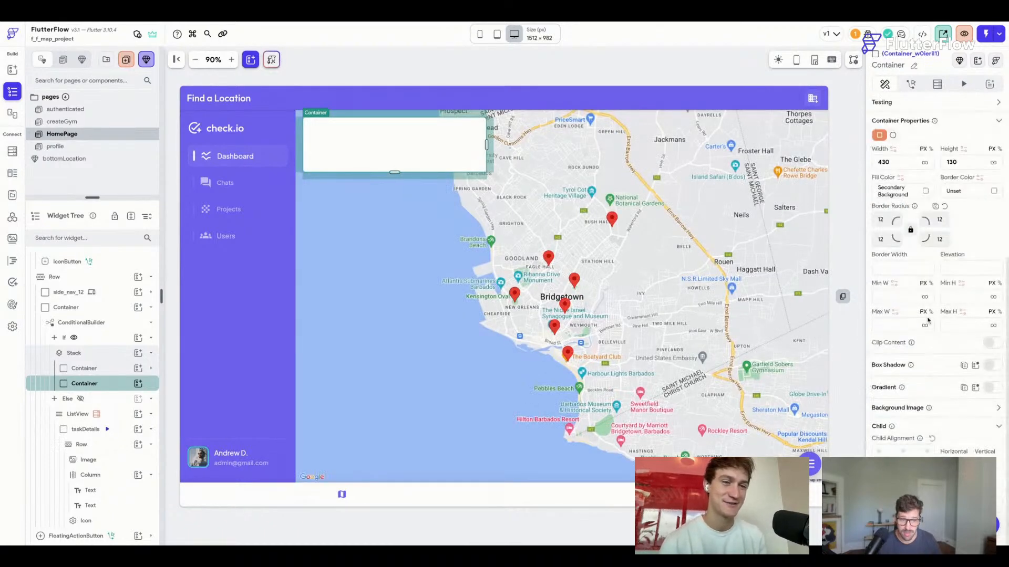
# Set the card's border colour to the Alternate theme colour.
pyautogui.click(994, 191)
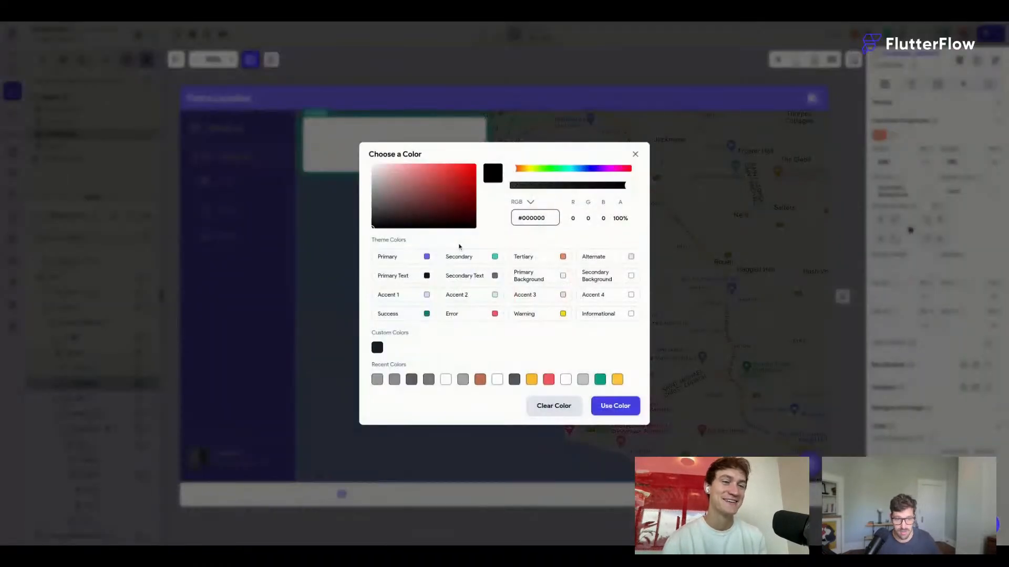
pyautogui.click(632, 258)
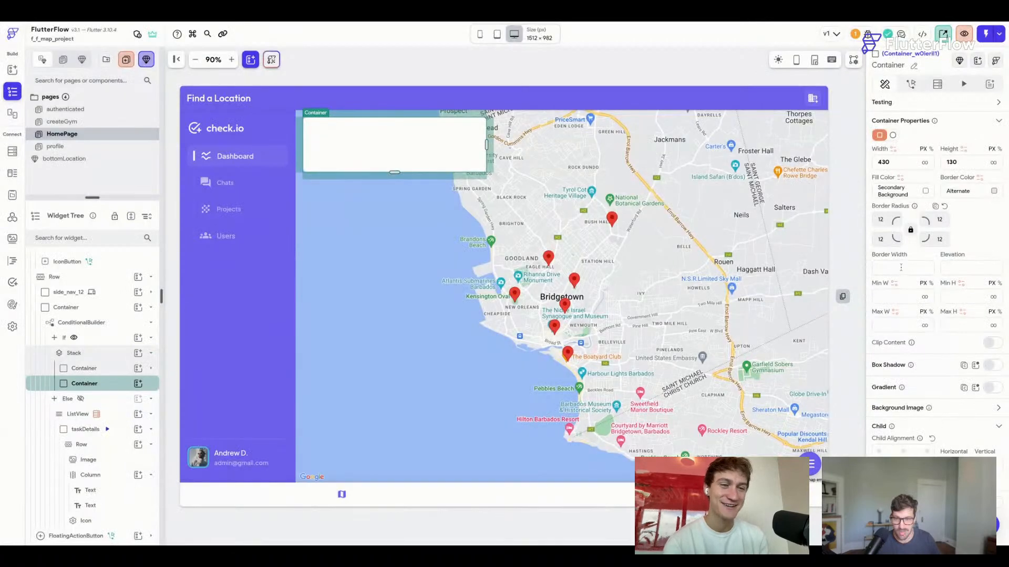
pyautogui.click(522, 83)
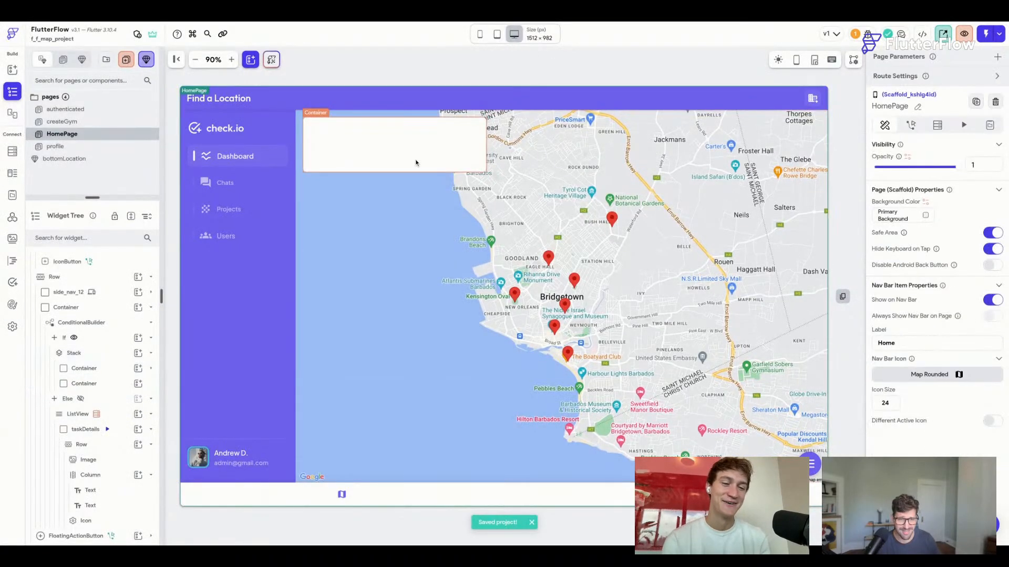
pyautogui.click(416, 162)
# Apply a preset drop shadow to the card.
pyautogui.scroll(-5, 962, 418)
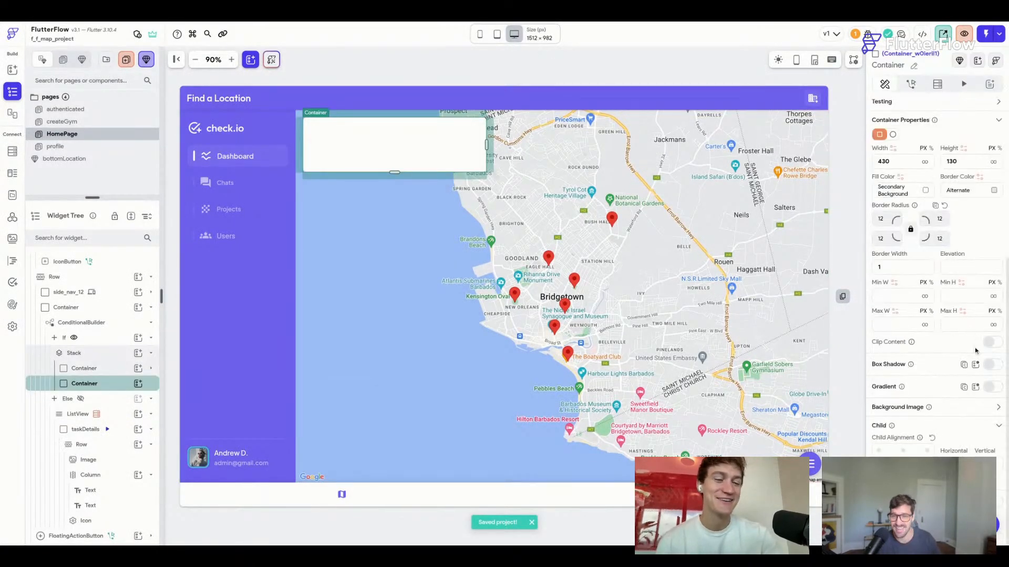
pyautogui.click(975, 365)
pyautogui.click(873, 440)
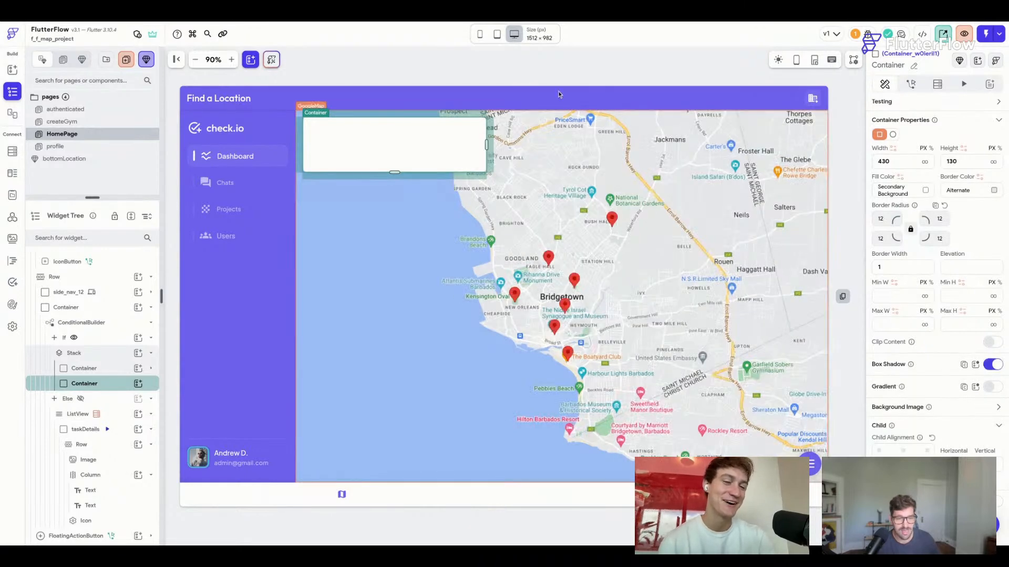
pyautogui.click(562, 68)
pyautogui.click(414, 158)
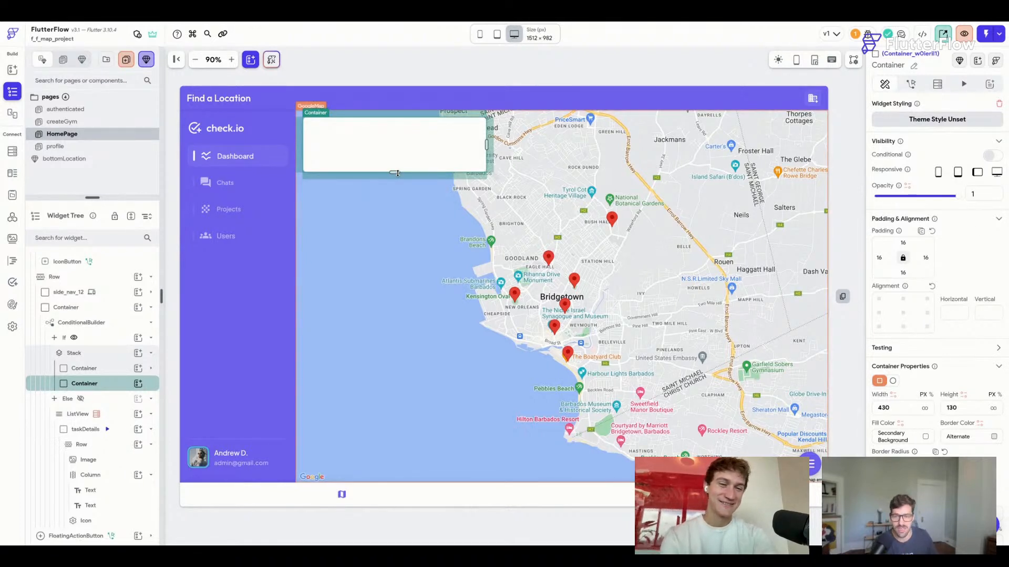
# Stretch the card downward and fine-tune its Height field to 330 px.
pyautogui.moveTo(397, 173); pyautogui.dragTo(394, 266)
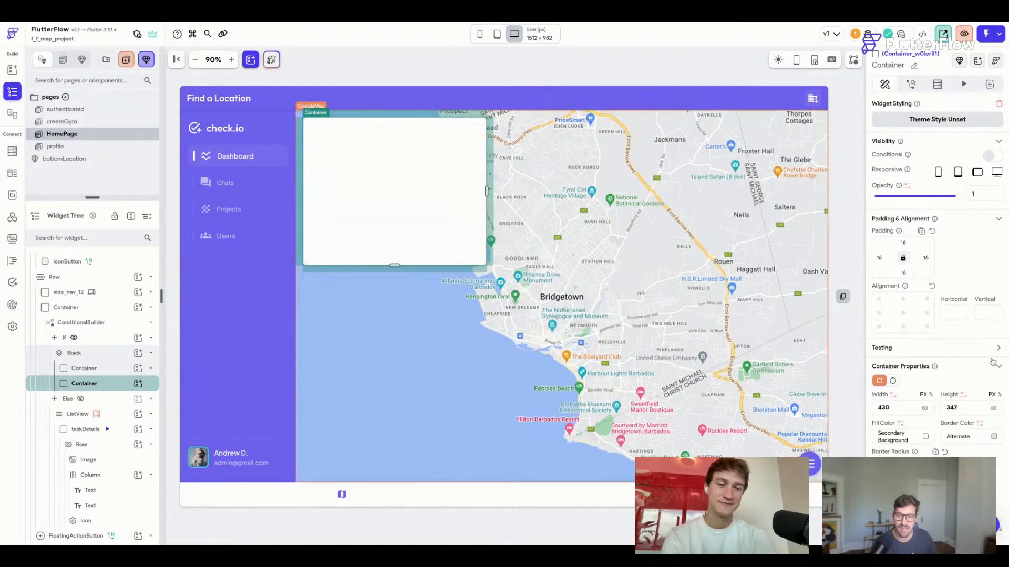
pyautogui.click(969, 410)
pyautogui.press('Up')
pyautogui.press('Up')
pyautogui.press('Up')
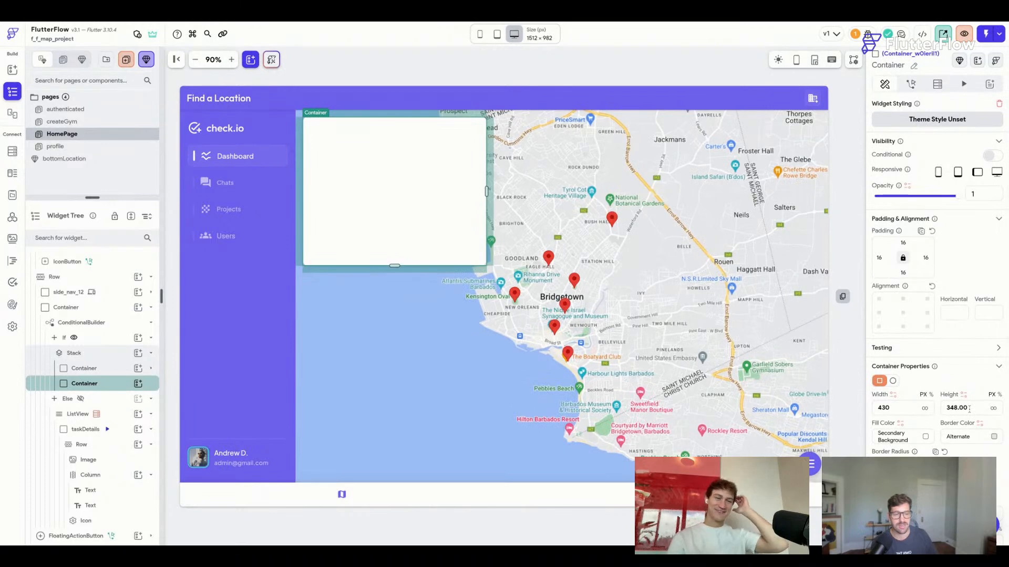
pyautogui.press('Up')
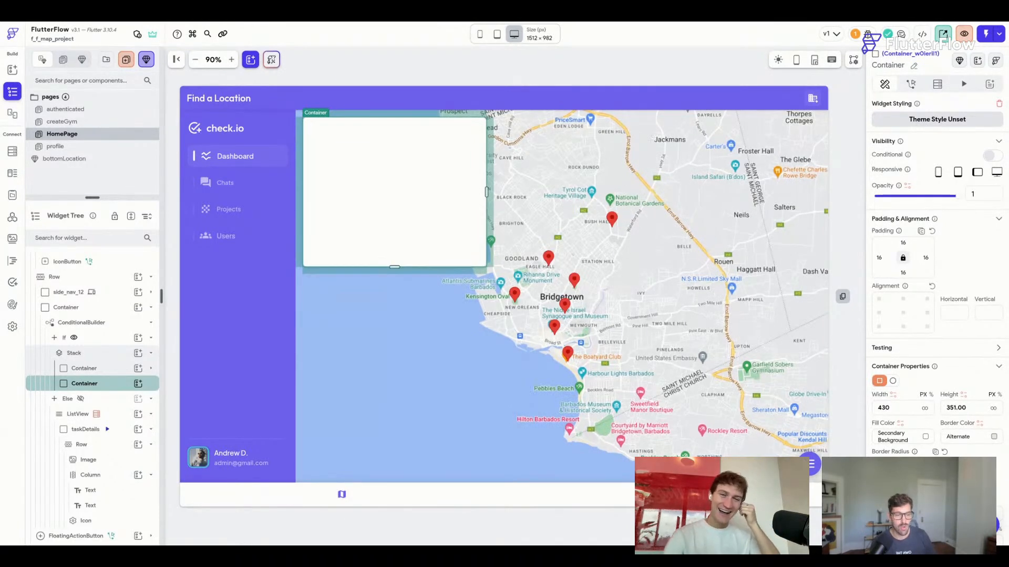
pyautogui.press('Up')
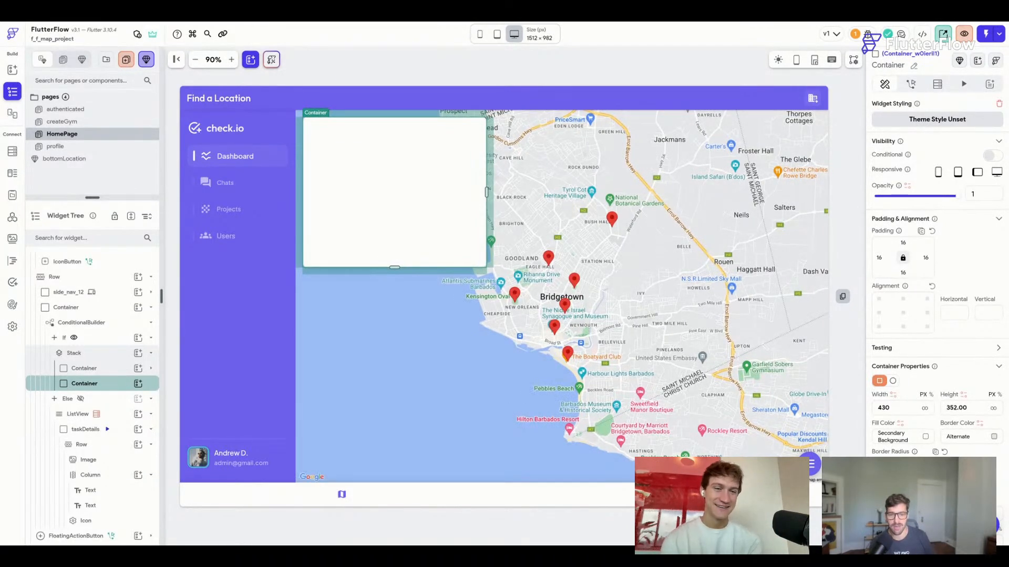
pyautogui.press('Up')
pyautogui.press('Up')
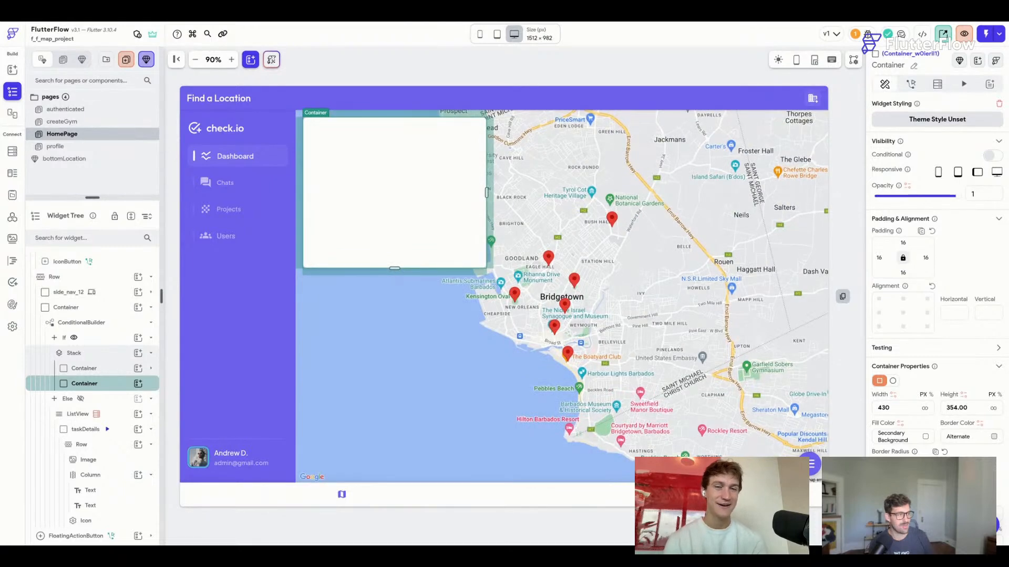
pyautogui.press('Up')
pyautogui.press('Up')
pyautogui.press('Up')
pyautogui.press('Up')
pyautogui.press('Up')
pyautogui.press('Up')
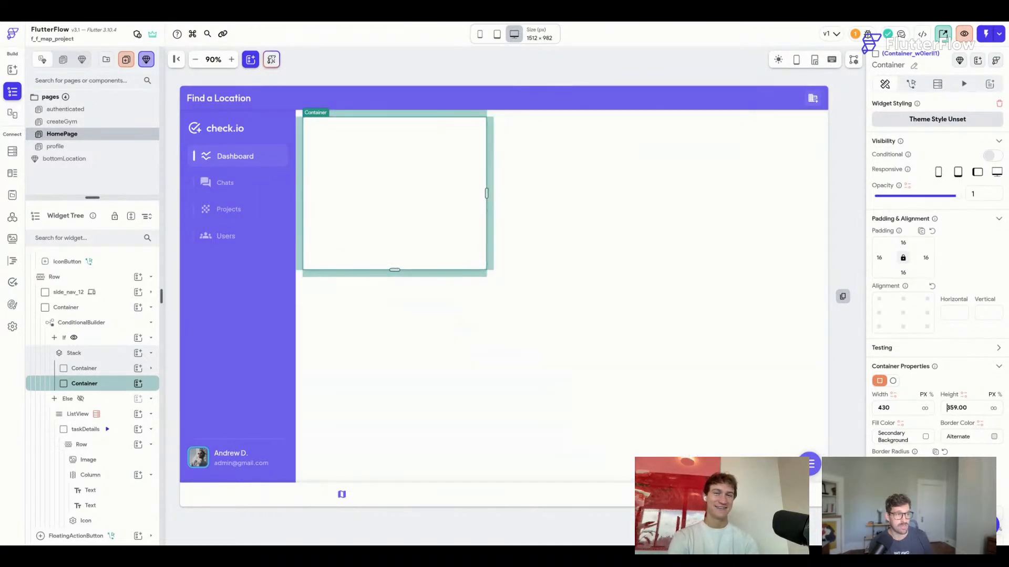
pyautogui.press('Up')
pyautogui.press('Up')
pyautogui.press('Up')
pyautogui.press('Up')
pyautogui.press('Up')
pyautogui.press('Up')
pyautogui.press('Up')
pyautogui.press('Up')
pyautogui.press('Up')
pyautogui.press('Up')
pyautogui.press('Up')
pyautogui.press('Up')
pyautogui.press('Up')
pyautogui.press('Up')
pyautogui.press('Up')
pyautogui.press('Up')
pyautogui.press('Up')
pyautogui.press('Up')
pyautogui.press('Up')
pyautogui.press('Up')
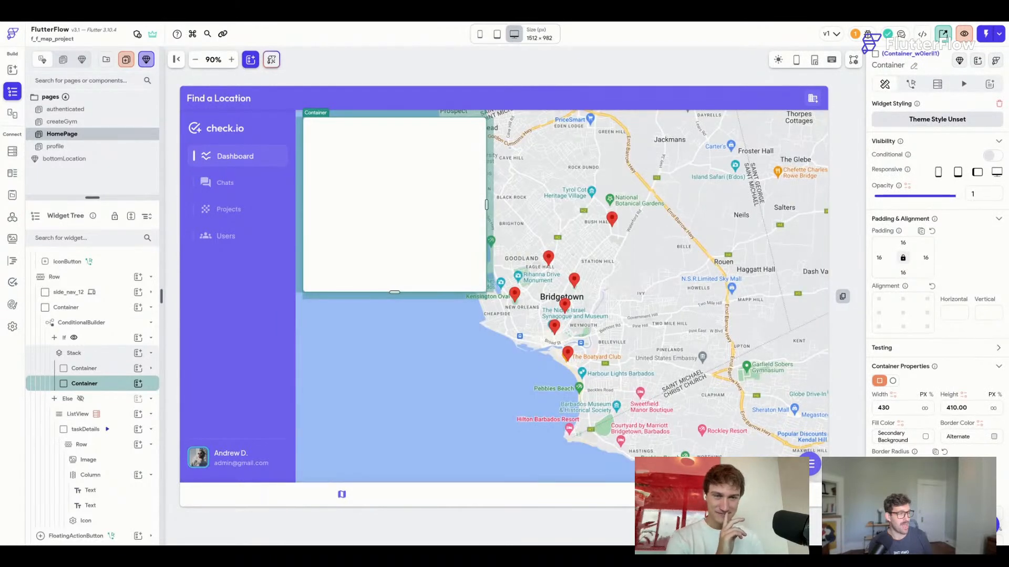
pyautogui.press('Up')
pyautogui.press('Up')
pyautogui.press('Up')
pyautogui.press('Up')
pyautogui.press('Up')
pyautogui.press('Up')
pyautogui.press('Up')
pyautogui.press('Up')
pyautogui.press('Up')
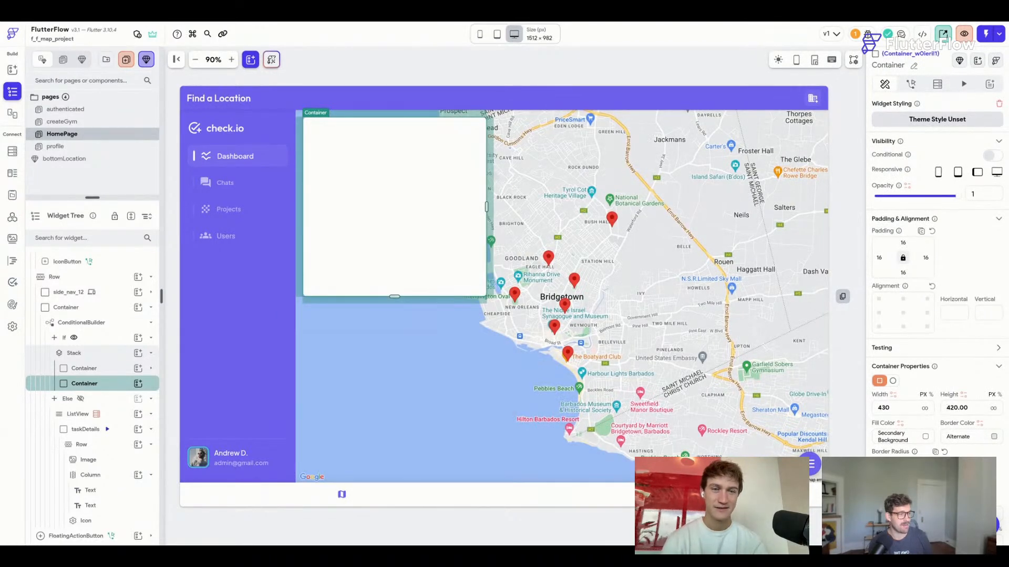
pyautogui.press('Up')
pyautogui.press('Up')
pyautogui.press('Up')
pyautogui.press('Up')
pyautogui.press('Up')
pyautogui.press('Up')
pyautogui.press('Up')
pyautogui.press('Up')
pyautogui.press('Up')
pyautogui.press('Up')
pyautogui.press('Up')
pyautogui.press('Up')
pyautogui.press('Up')
pyautogui.press('Up')
pyautogui.press('Up')
pyautogui.press('Up')
pyautogui.press('Up')
pyautogui.press('Up')
pyautogui.press('Up')
pyautogui.press('Up')
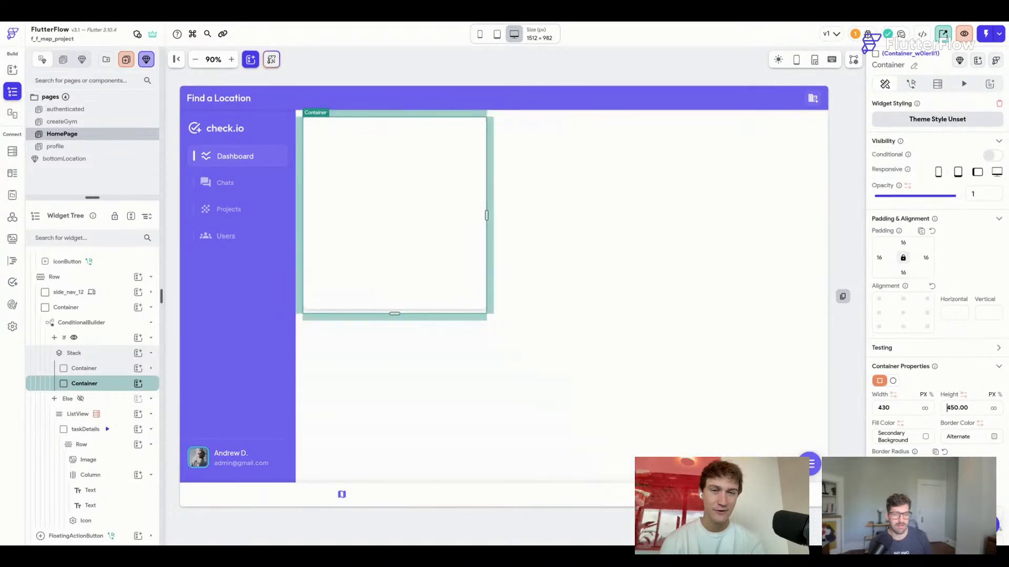
pyautogui.hotkey('shift', 'Down')
pyautogui.hotkey('shift', 'Down')
pyautogui.hotkey('shift', 'Down')
pyautogui.hotkey('shift', 'Down')
pyautogui.hotkey('shift', 'Down')
pyautogui.hotkey('shift', 'Down')
pyautogui.hotkey('shift', 'Down')
pyautogui.hotkey('shift', 'Down')
pyautogui.hotkey('shift', 'Down')
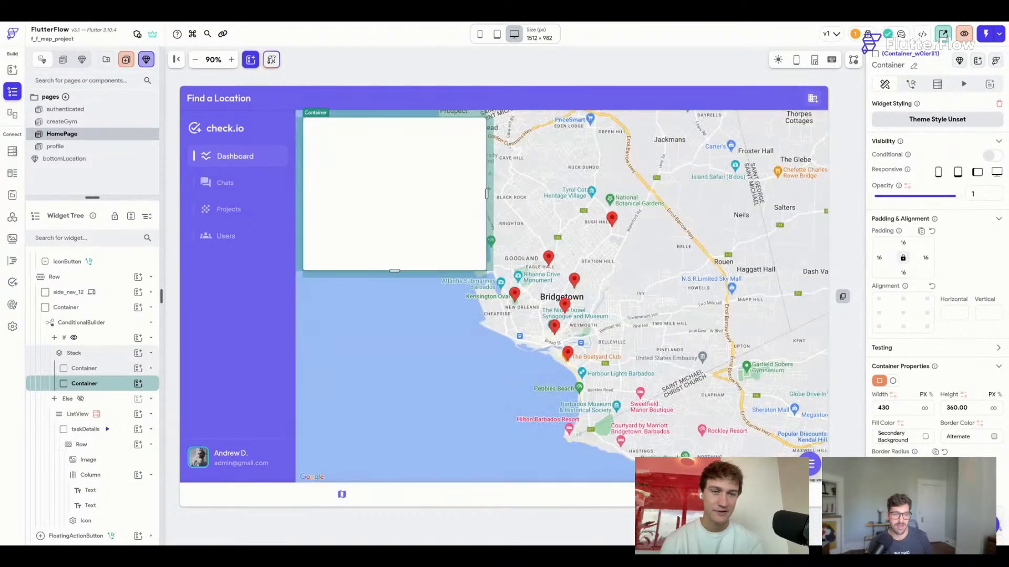
pyautogui.hotkey('shift', 'Down')
pyautogui.hotkey('shift', 'Down')
pyautogui.hotkey('shift', 'Down')
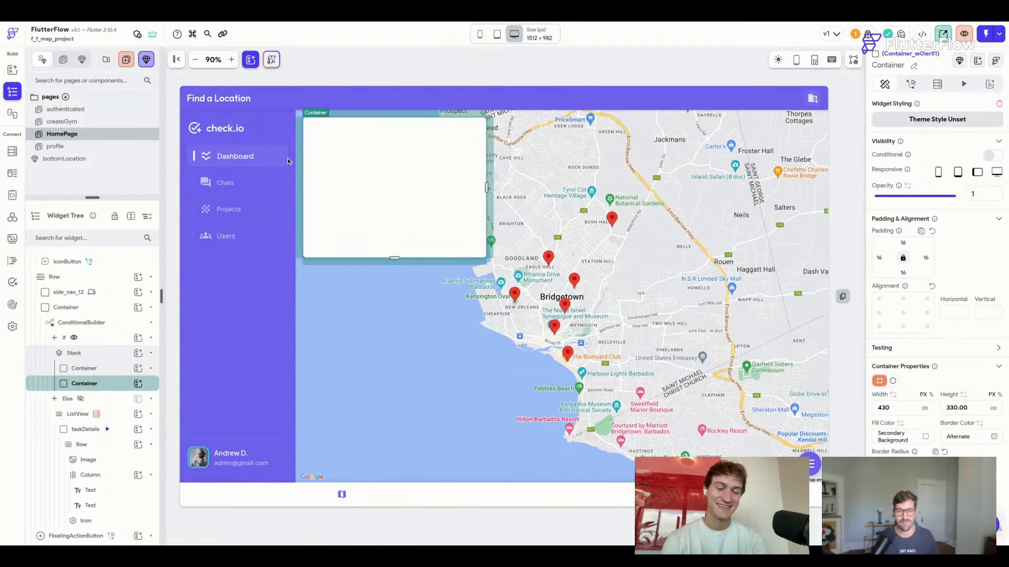
# Review the createGym page and the bottomLocation component, then return to the HomePage map.
pyautogui.click(68, 147)
pyautogui.click(88, 122)
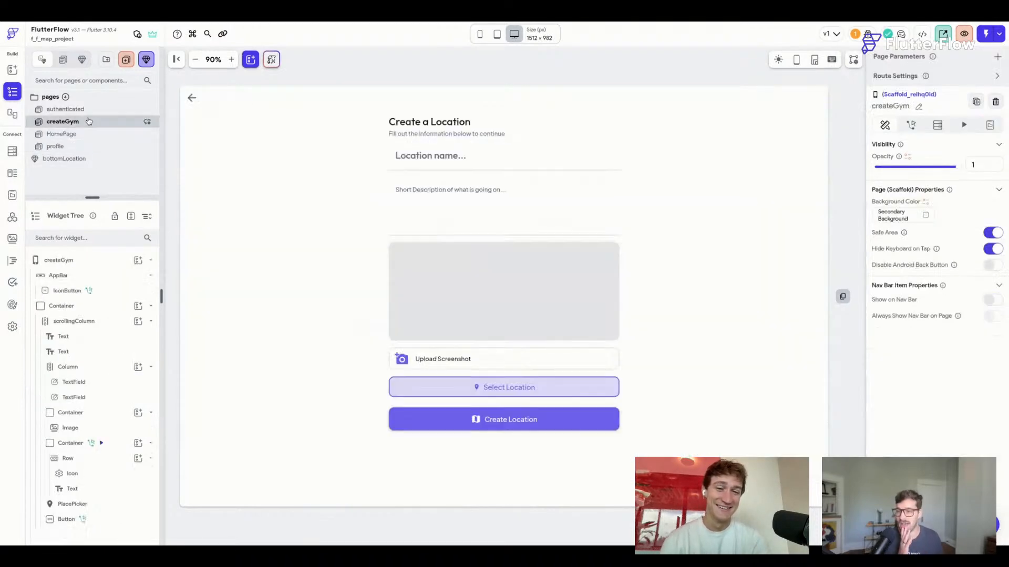
pyautogui.click(75, 159)
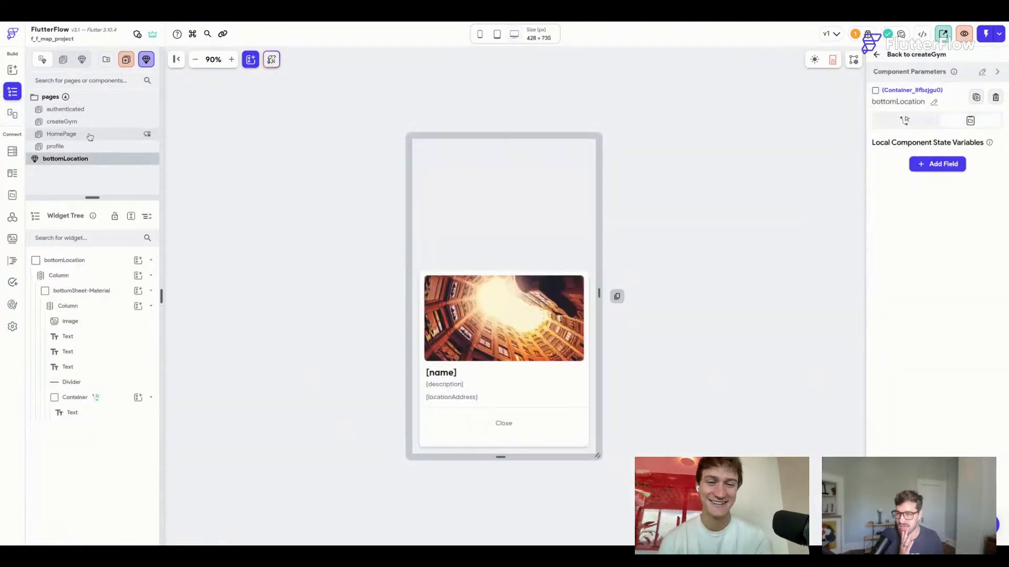
pyautogui.click(62, 122)
pyautogui.click(62, 134)
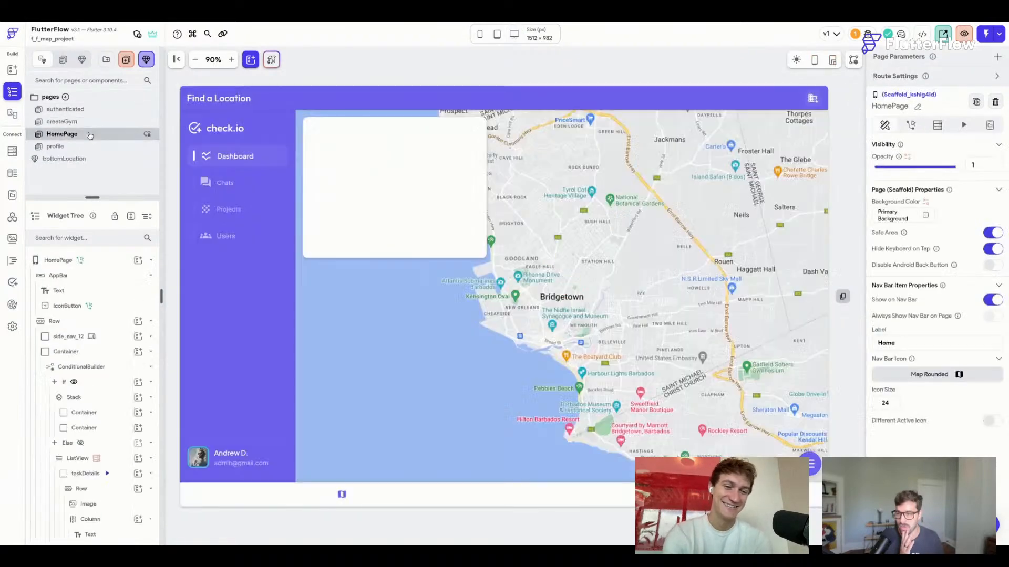
# Align the white card container to bottom-centre over the map.
pyautogui.click(399, 163)
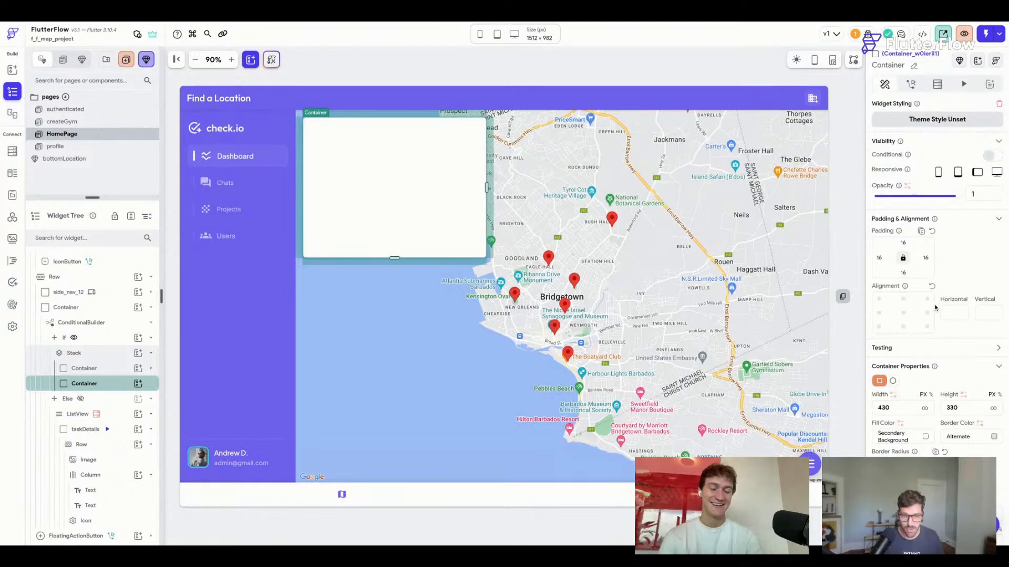
pyautogui.click(927, 327)
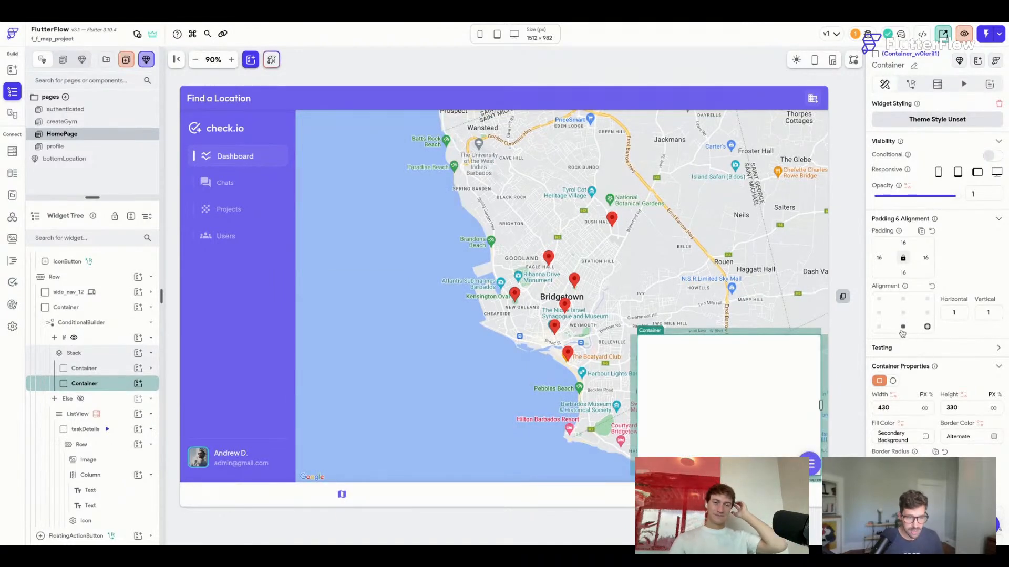
pyautogui.click(903, 328)
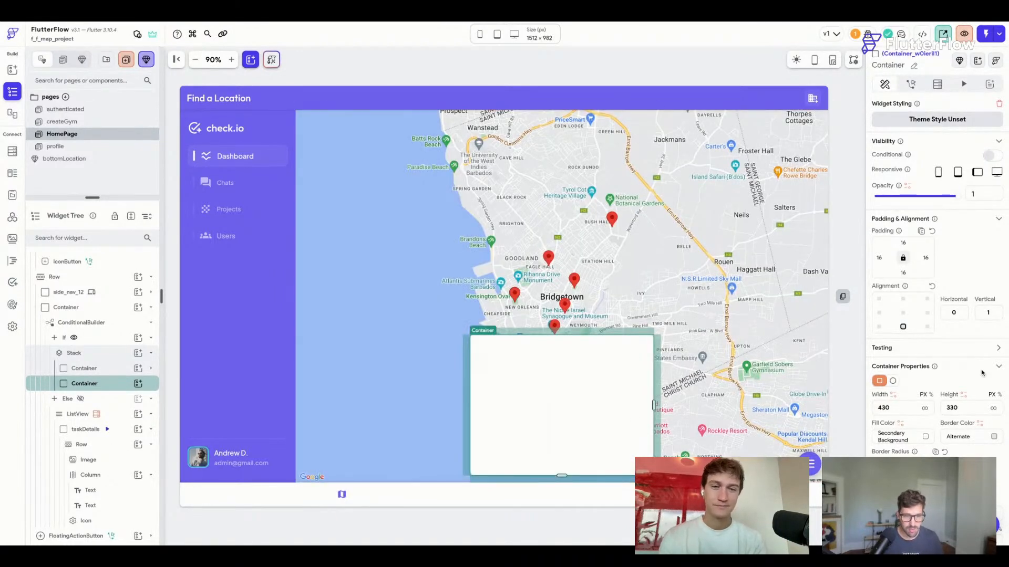
pyautogui.click(965, 86)
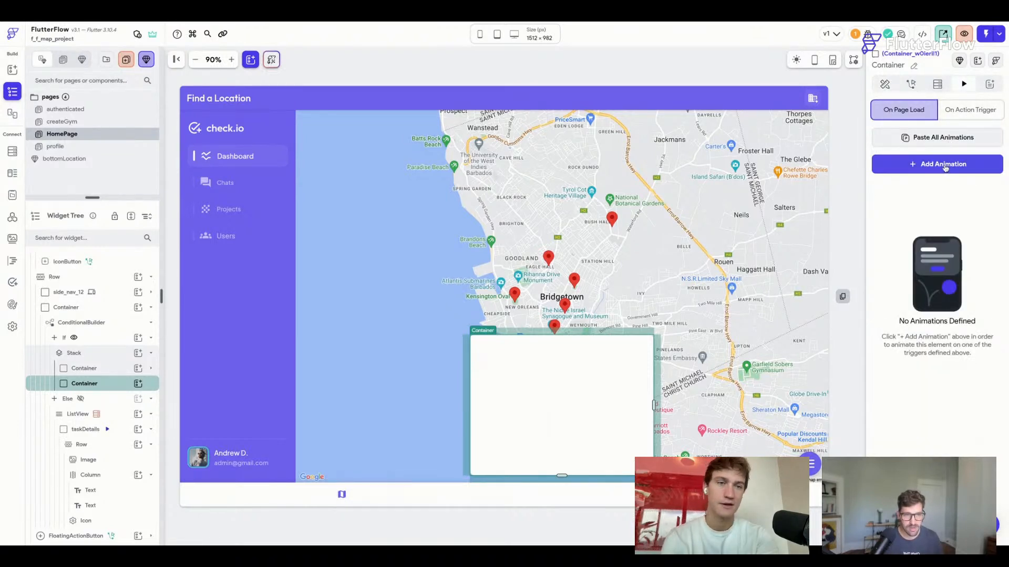
# Add an action-triggered slide animation to the card and preview it.
pyautogui.click(966, 110)
pyautogui.click(954, 165)
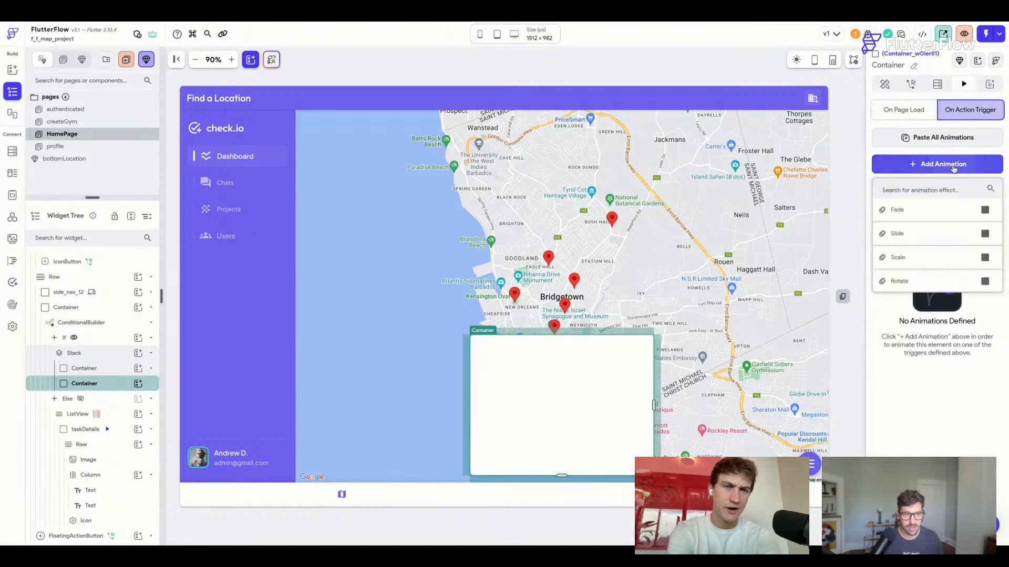
pyautogui.click(920, 234)
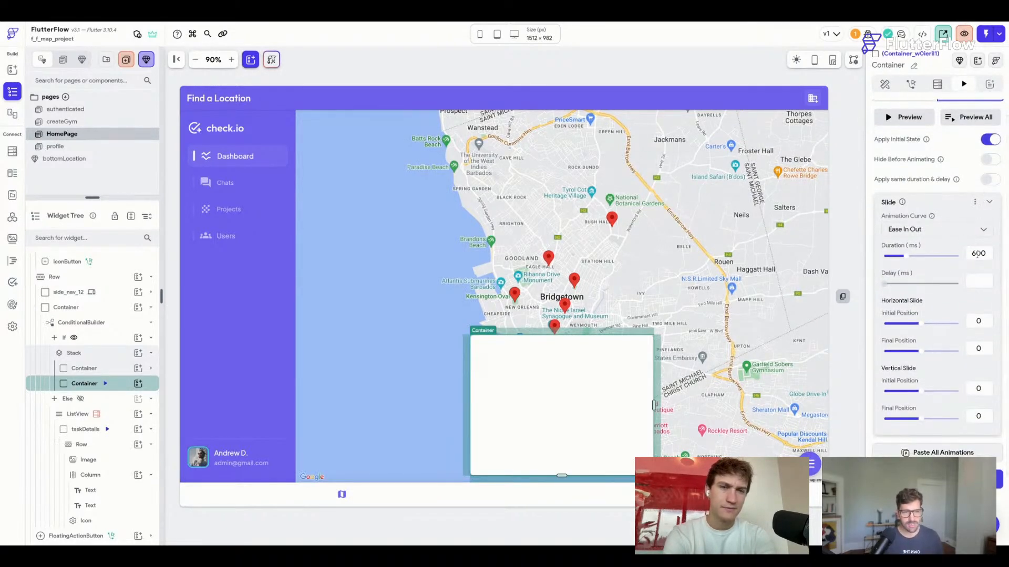
pyautogui.write('3')
pyautogui.scroll(1, 1003, 171)
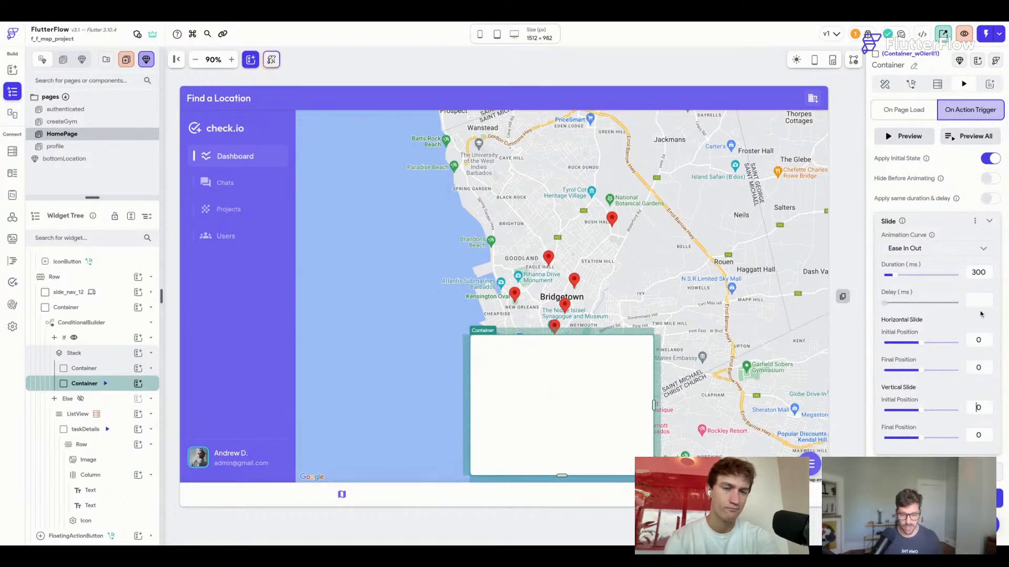
pyautogui.write('4')
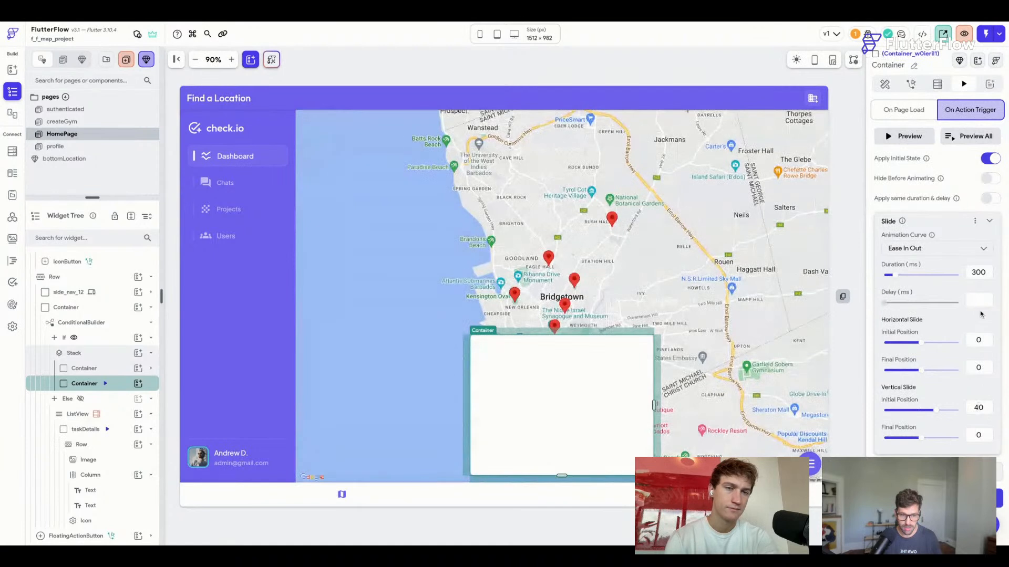
pyautogui.write('3')
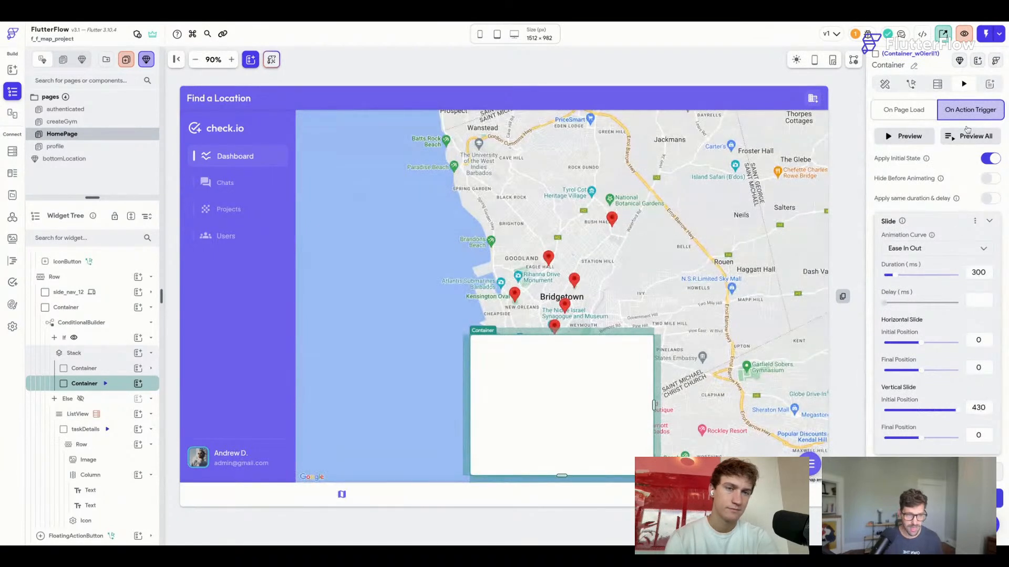
pyautogui.click(968, 138)
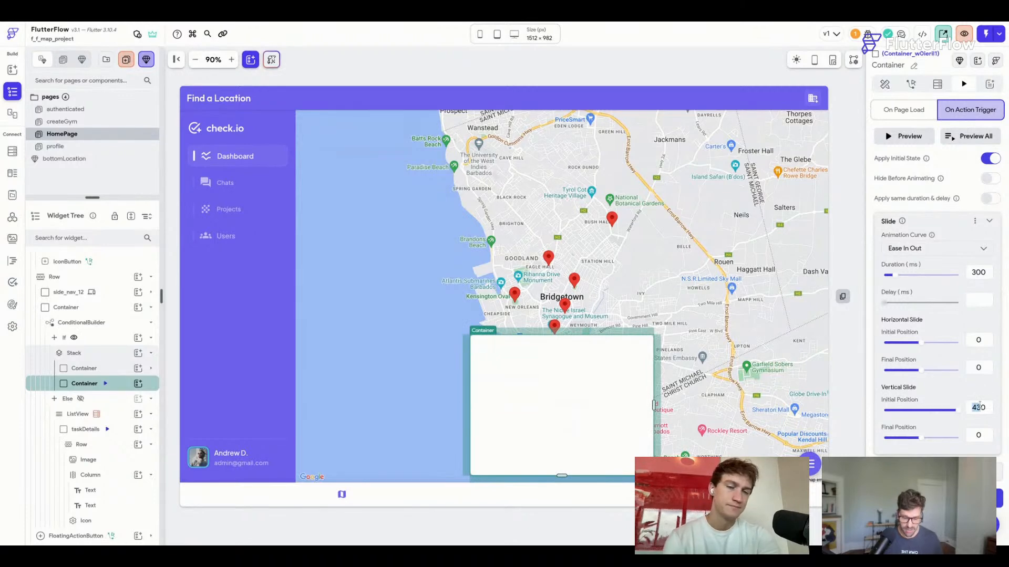
# Correct the slide's vertical start position and replay the preview several times.
pyautogui.press('BackSpace')
pyautogui.write('7')
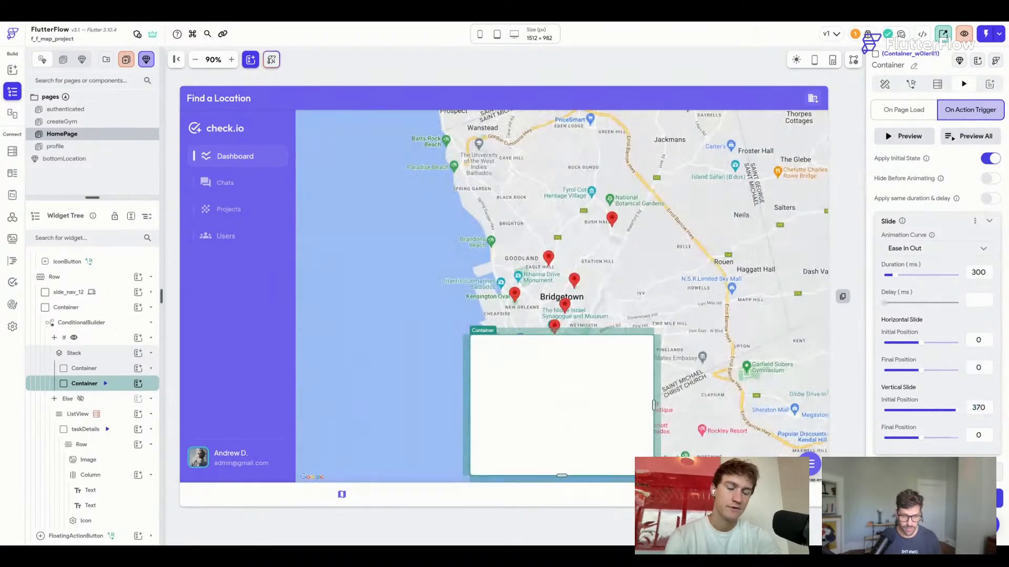
pyautogui.click(971, 138)
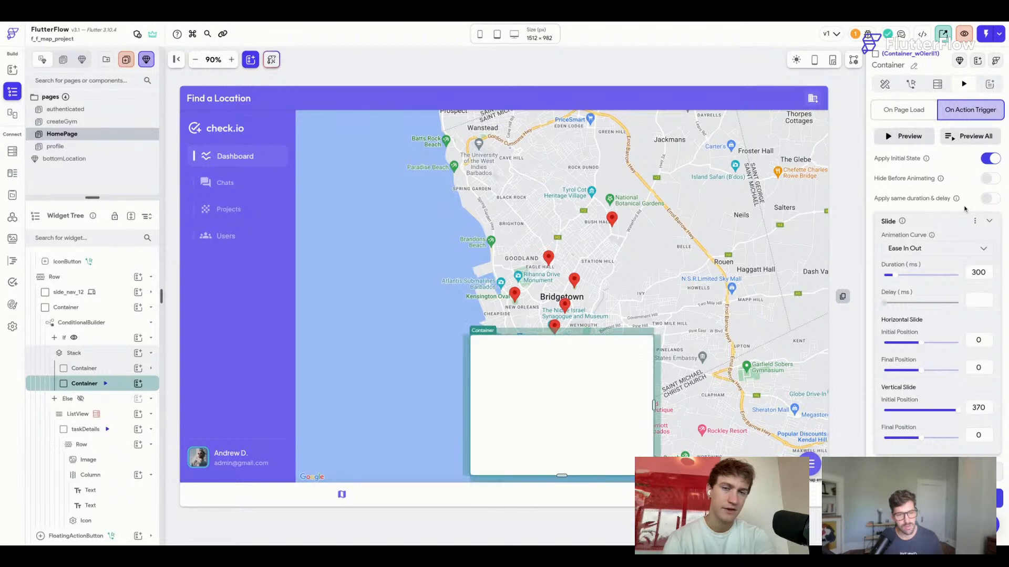
pyautogui.click(975, 137)
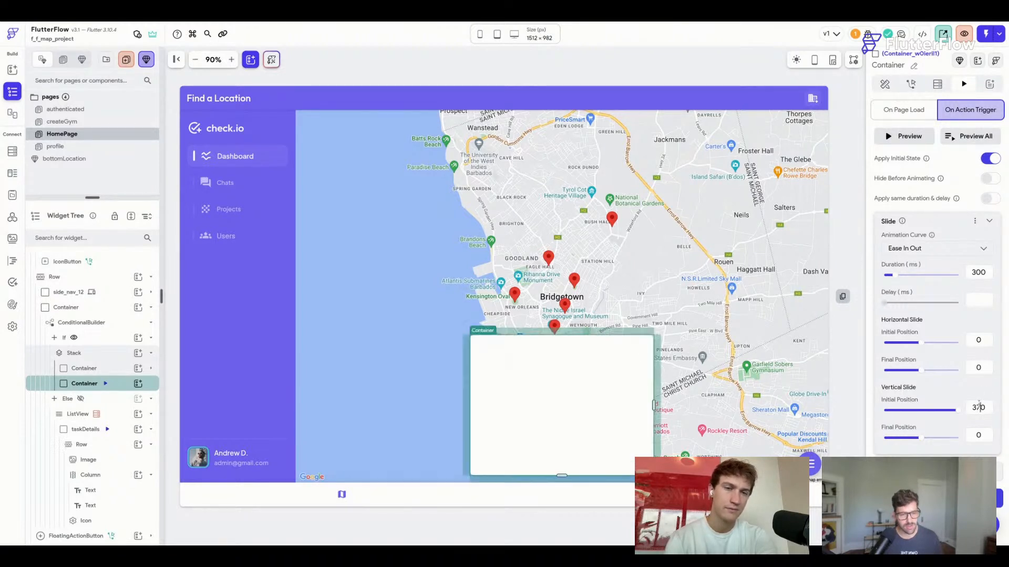
pyautogui.click(973, 136)
pyautogui.click(973, 137)
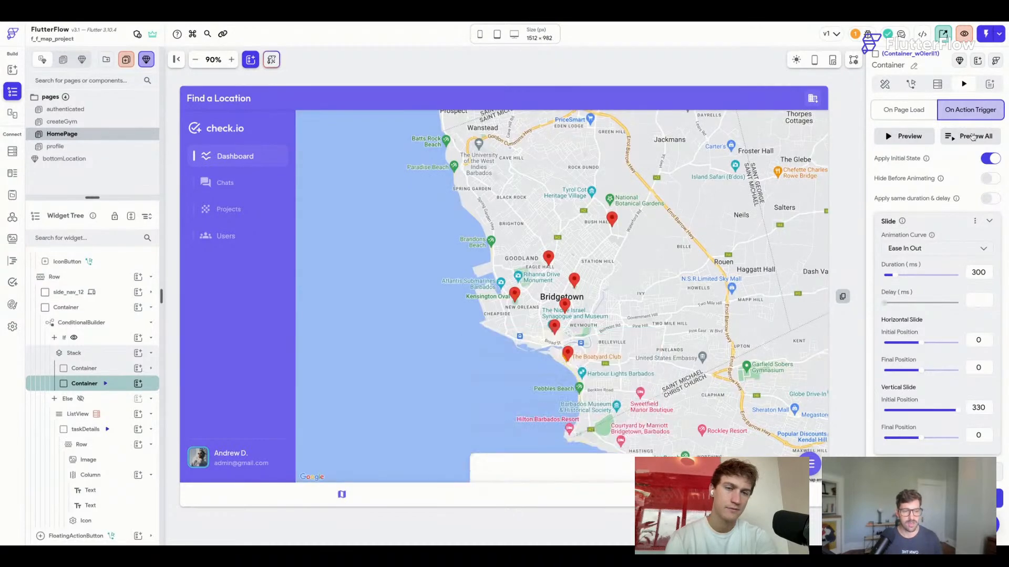
pyautogui.click(973, 137)
pyautogui.click(973, 137)
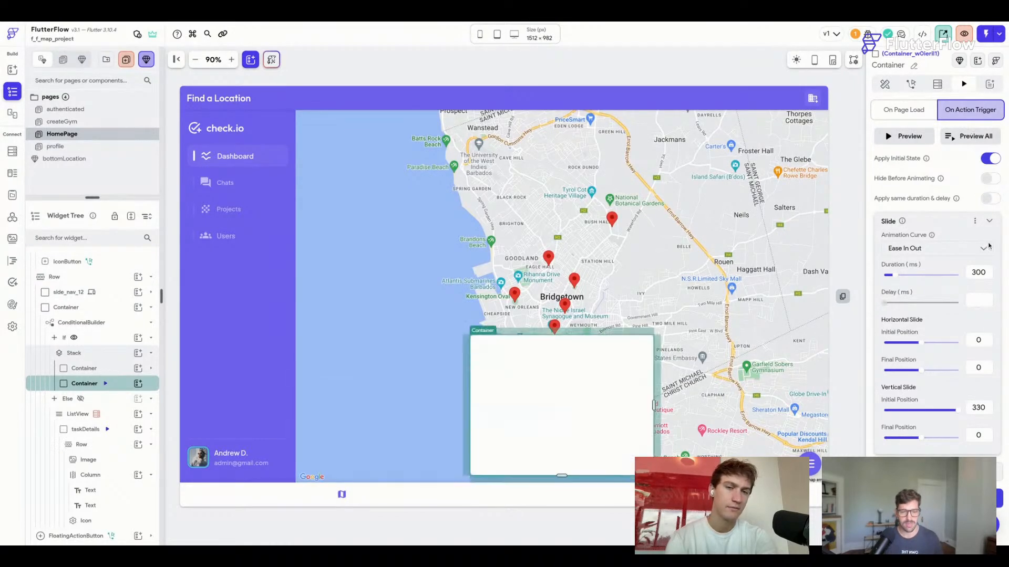
# Set the slide delay to 200 ms and vertical initial position to 320, then save.
pyautogui.write('200')
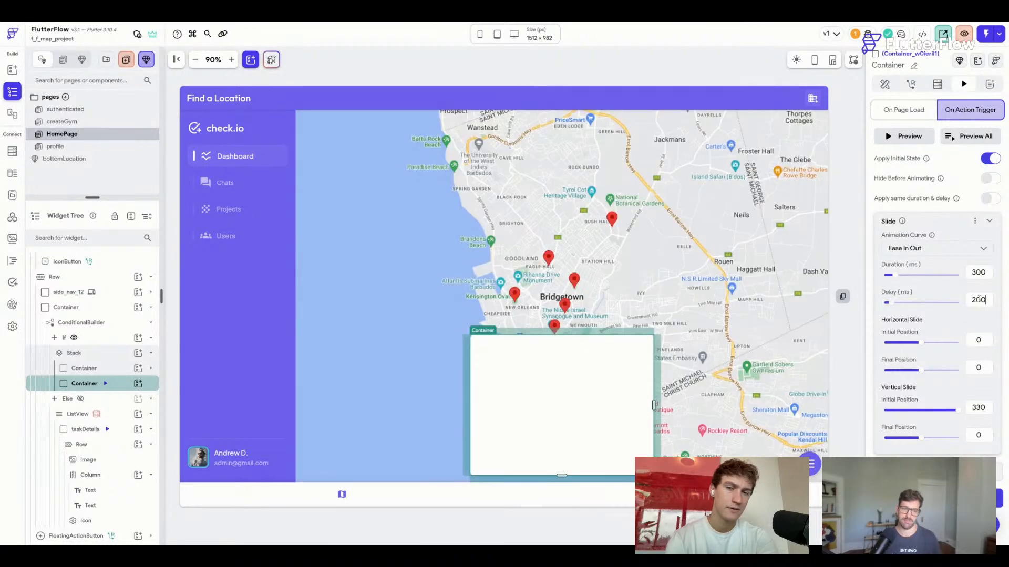
pyautogui.click(968, 136)
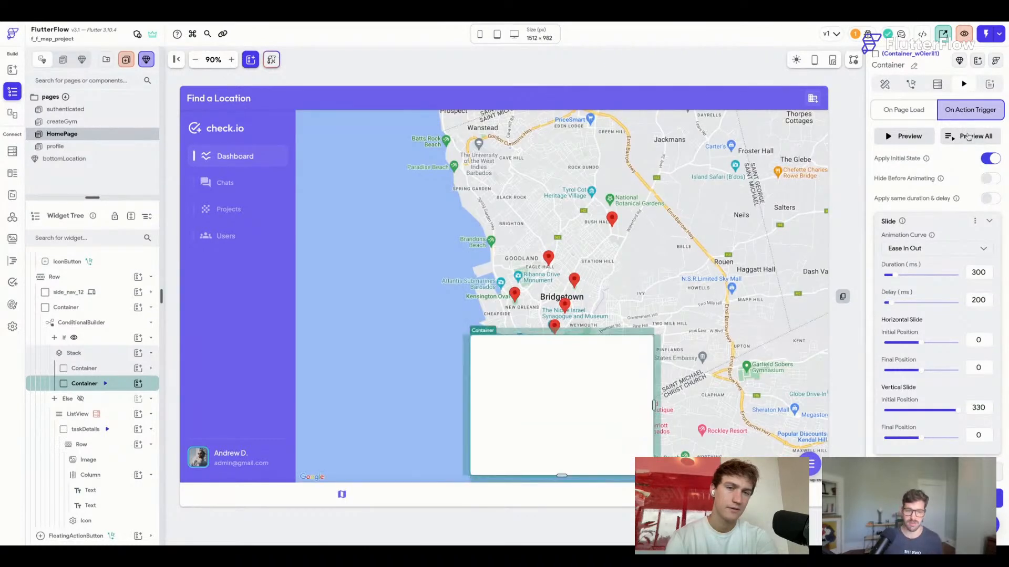
pyautogui.click(969, 137)
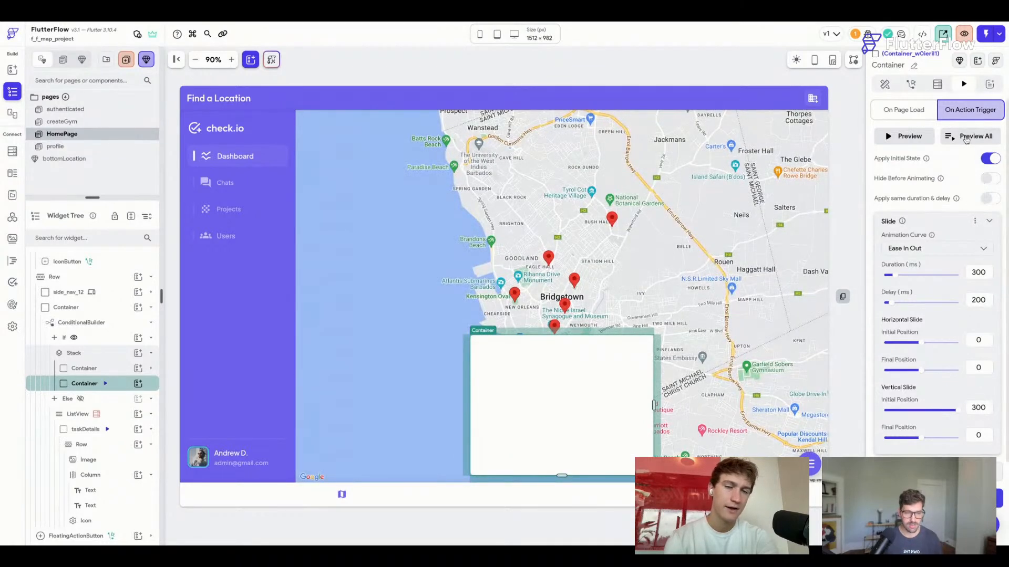
pyautogui.click(968, 137)
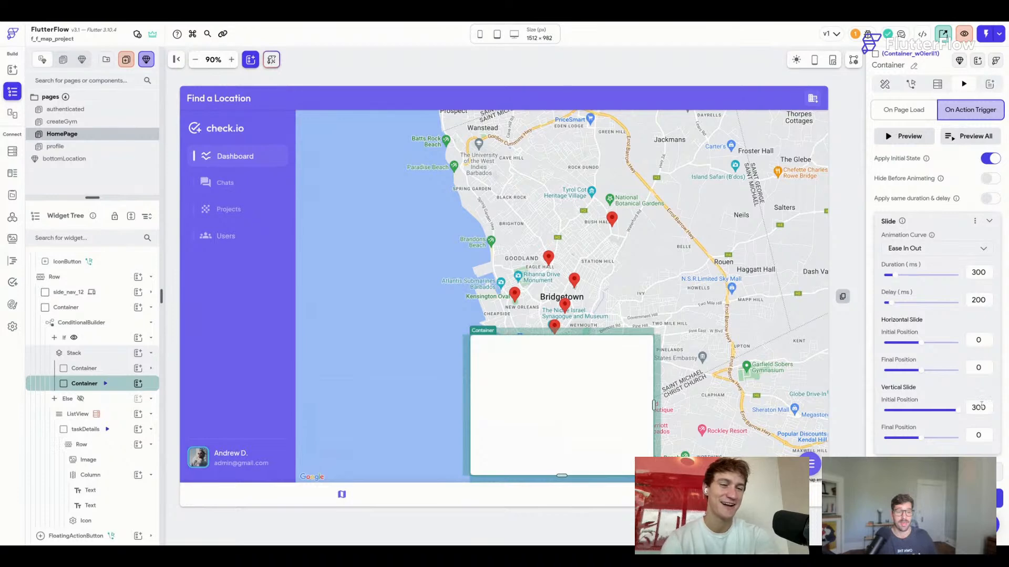
pyautogui.click(981, 408)
pyautogui.press('BackSpace')
pyautogui.write('2')
pyautogui.press('super+s')
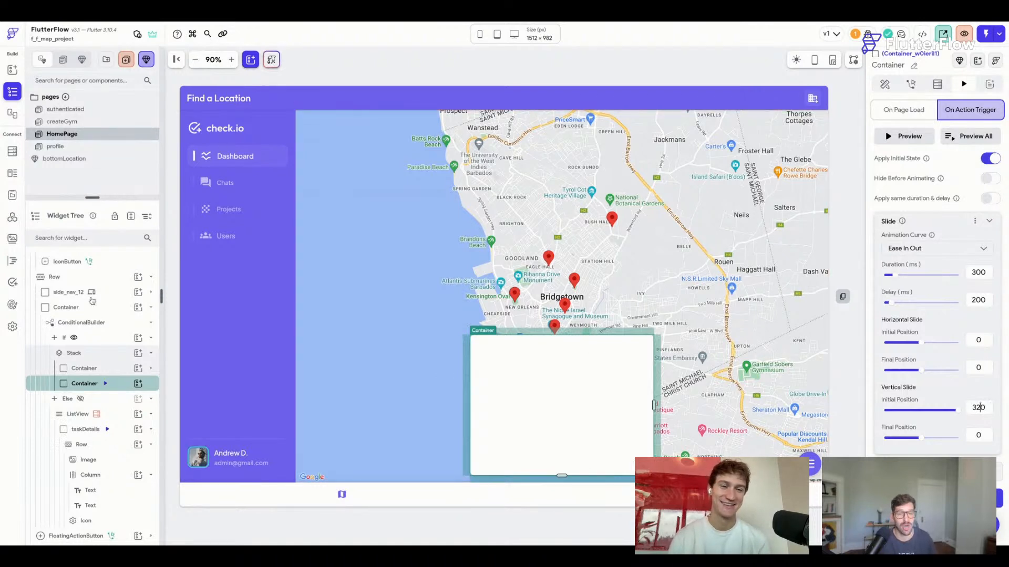
# Show the Else branch's list and copy the taskDetails row widget.
pyautogui.click(120, 431)
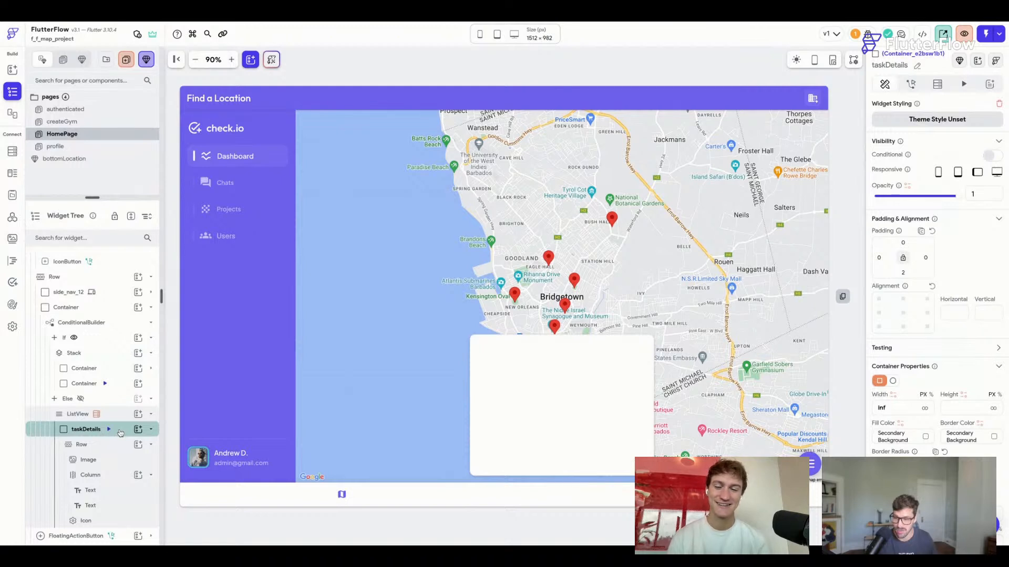
pyautogui.click(113, 399)
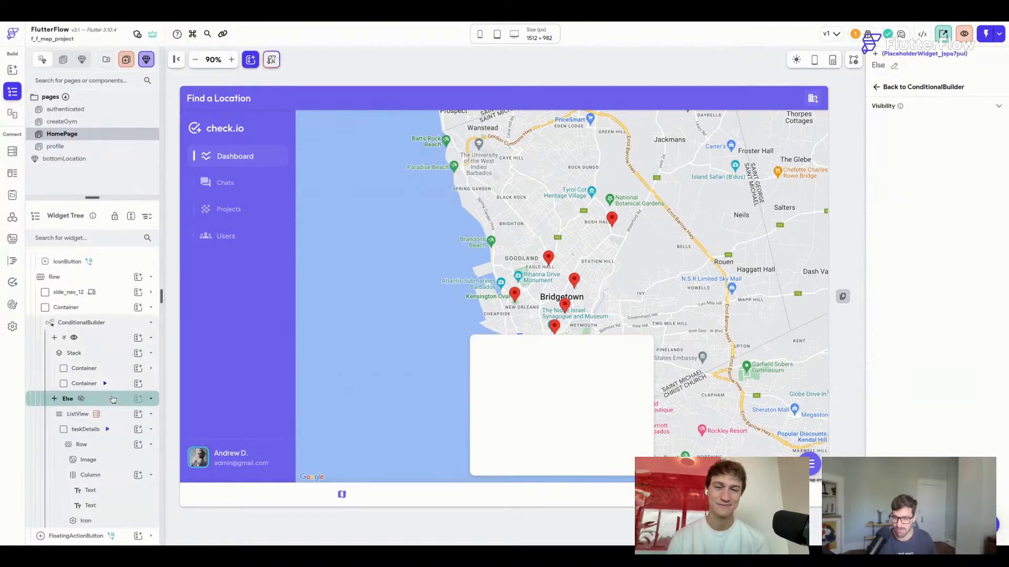
pyautogui.click(83, 399)
pyautogui.click(298, 153)
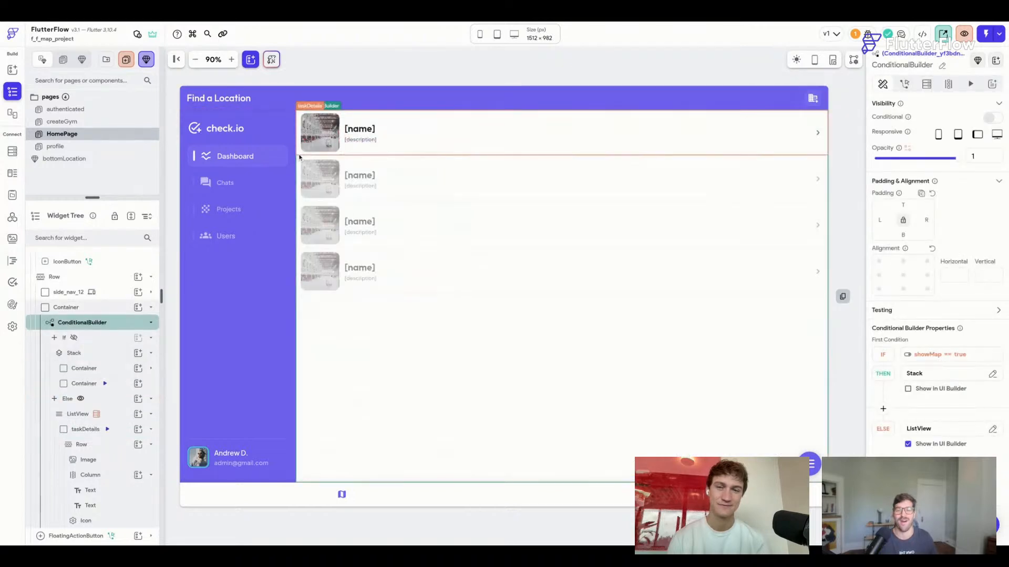
pyautogui.hotkey('ctrl', 'c')
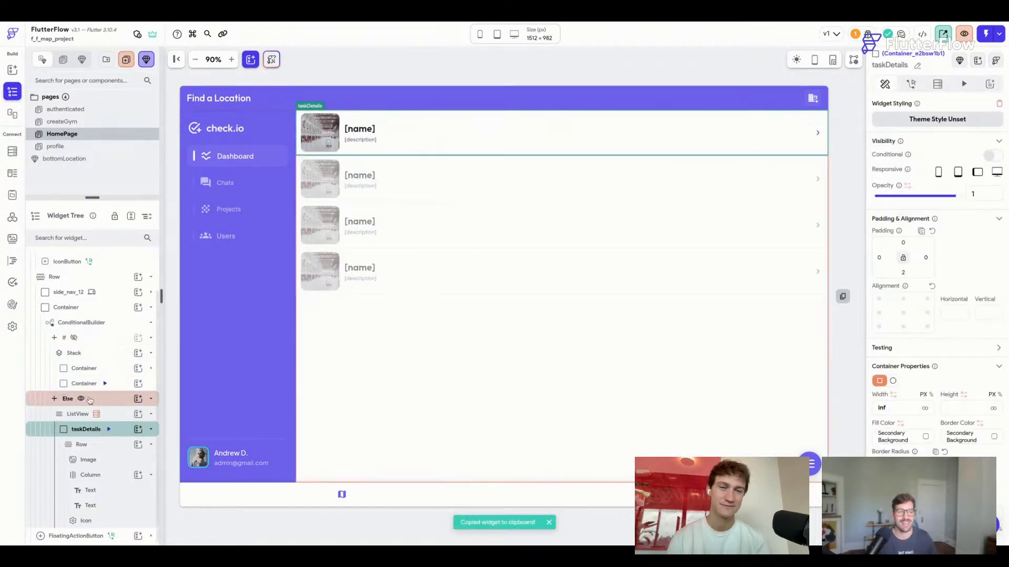
# In the card, move the image above the name text and drag the Column onto taskDetails.
pyautogui.click(74, 339)
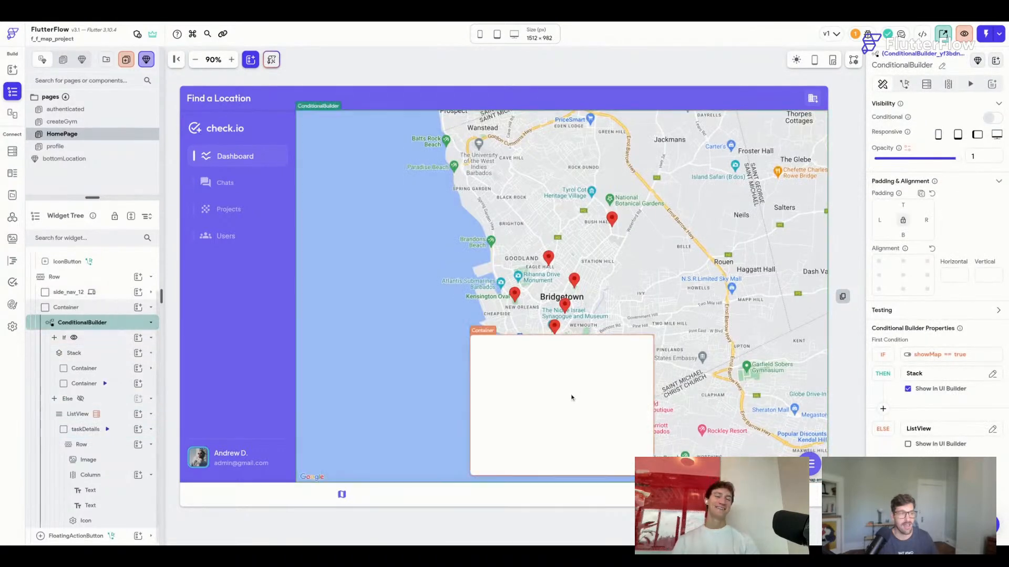
pyautogui.click(572, 398)
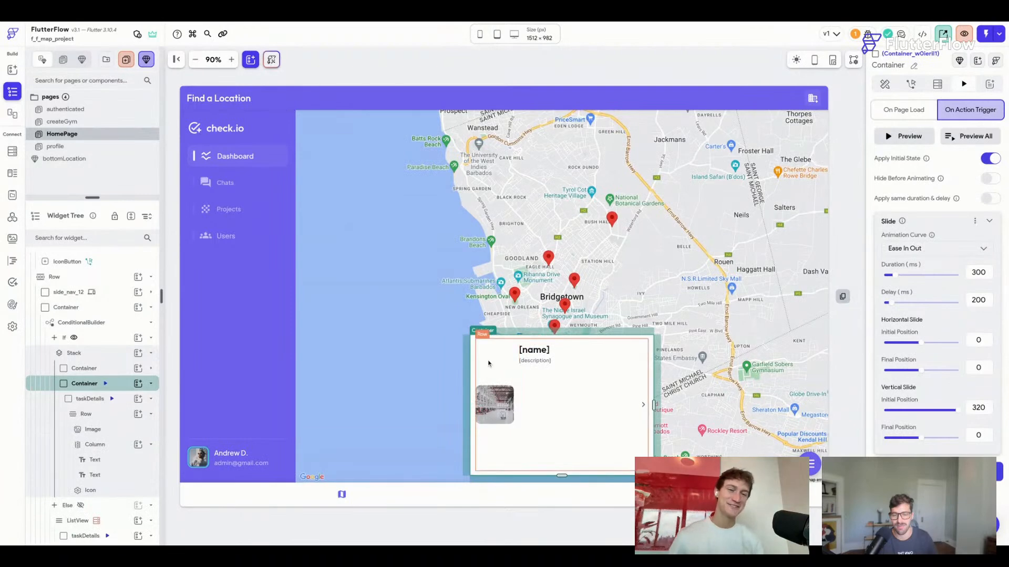
pyautogui.click(500, 406)
pyautogui.moveTo(501, 406); pyautogui.dragTo(596, 361)
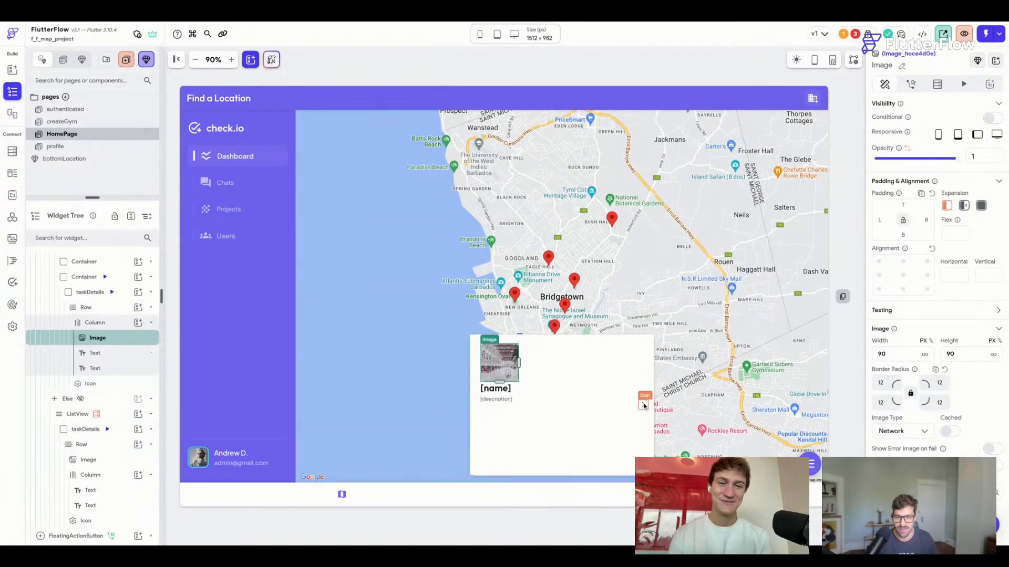
pyautogui.click(645, 404)
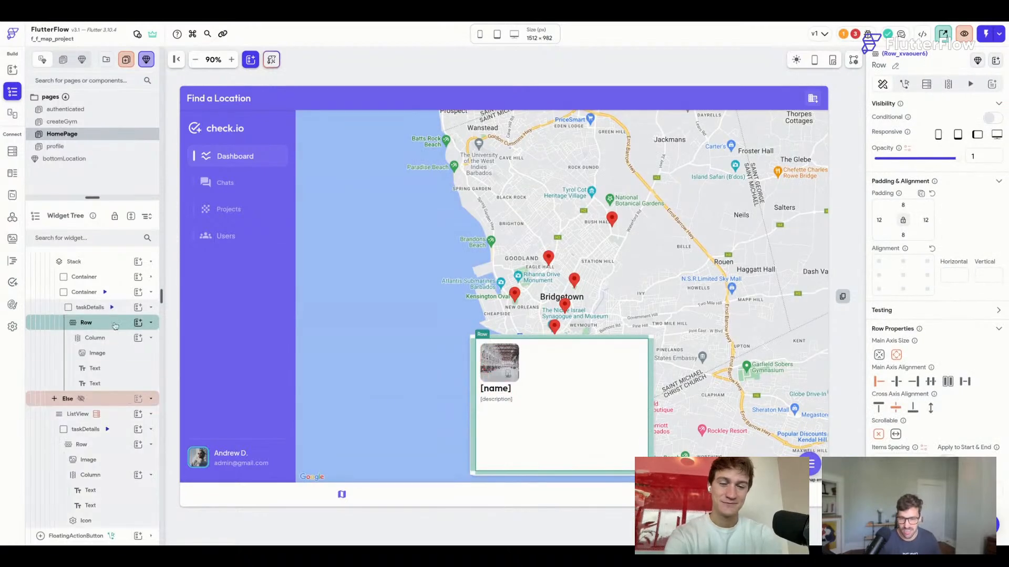
pyautogui.click(121, 309)
pyautogui.click(112, 337)
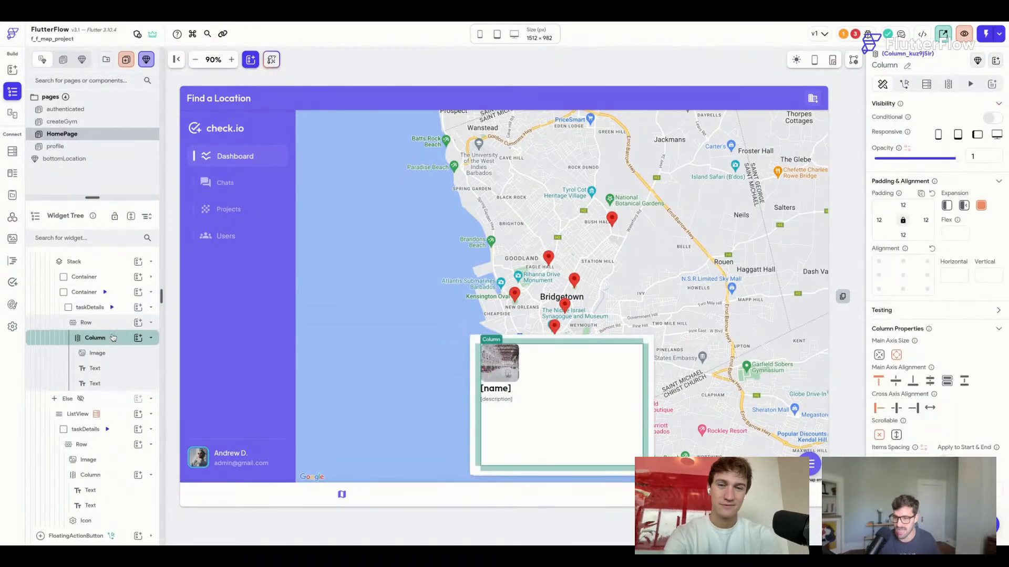
pyautogui.moveTo(113, 337); pyautogui.dragTo(79, 310)
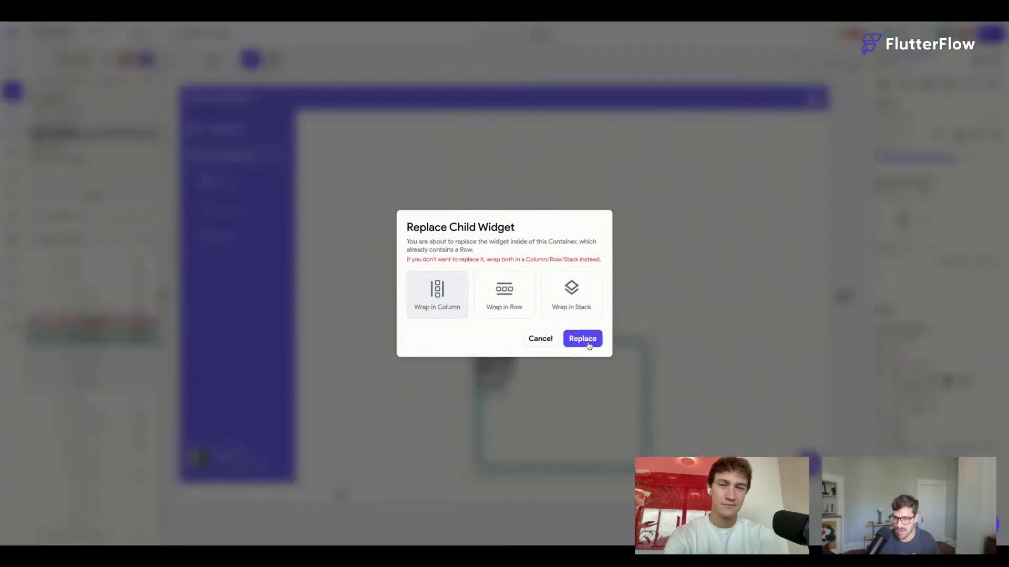
# Confirm the replace, then make the card image full width and 120 tall.
pyautogui.click(583, 339)
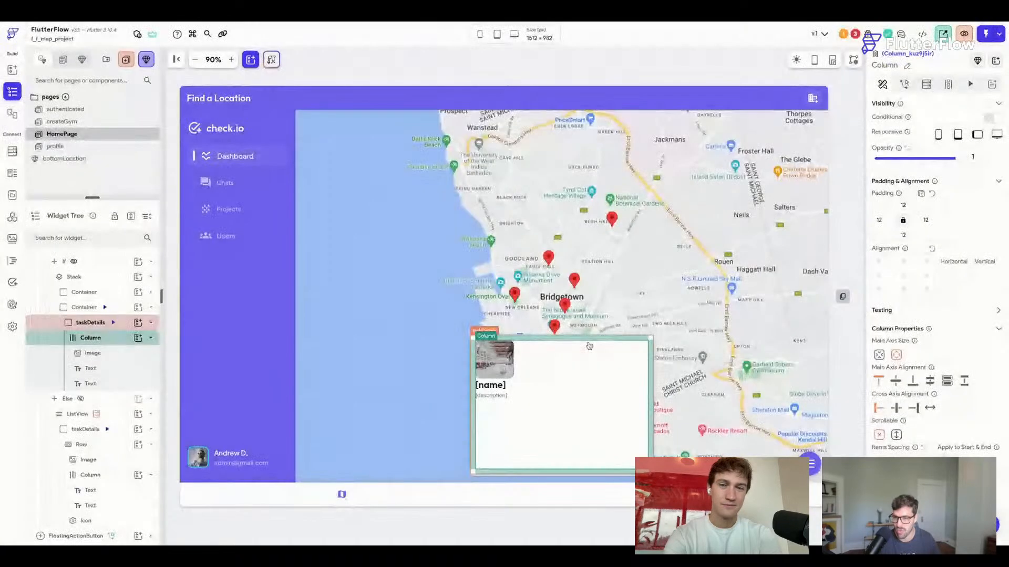
pyautogui.click(501, 375)
pyautogui.click(925, 355)
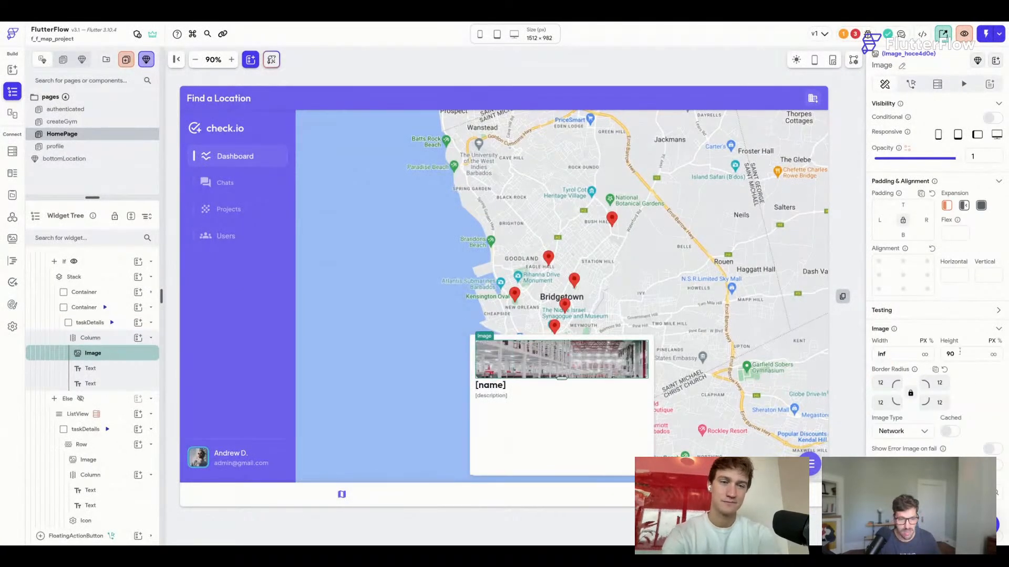
pyautogui.doubleClick(962, 354)
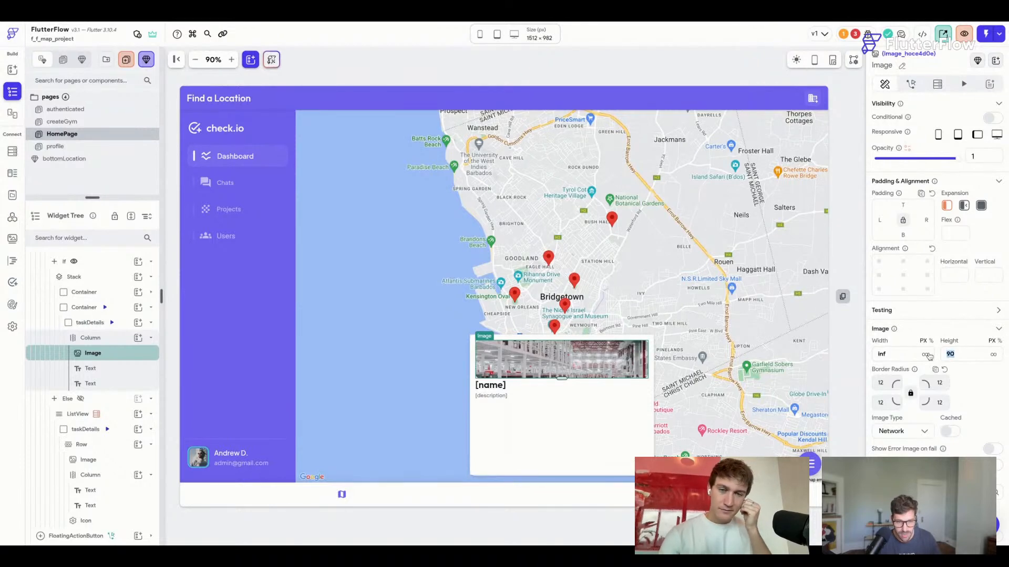
pyautogui.write('120')
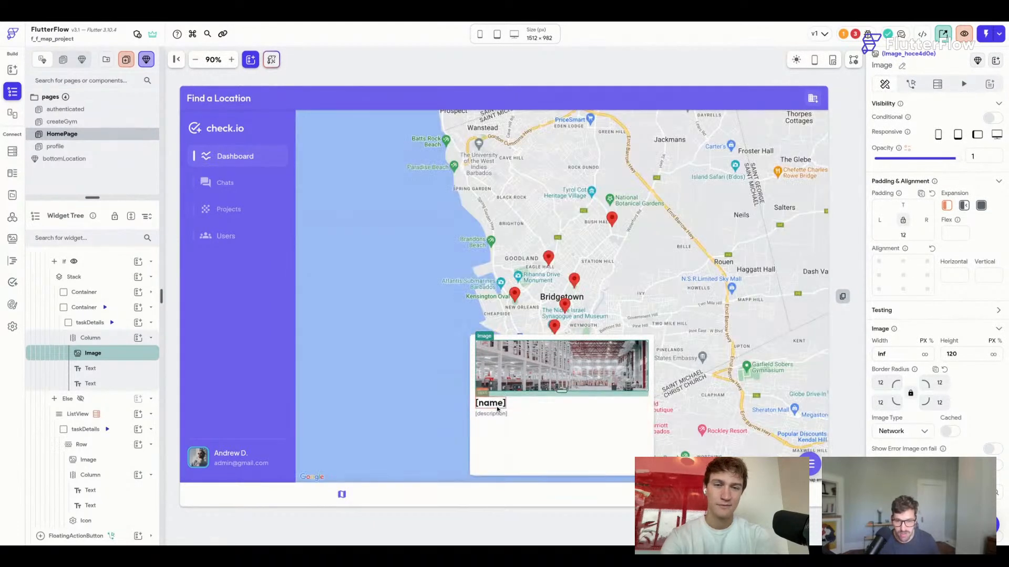
# Replace the inner taskDetails container so the Column is the card container's direct child.
pyautogui.click(510, 408)
pyautogui.click(613, 399)
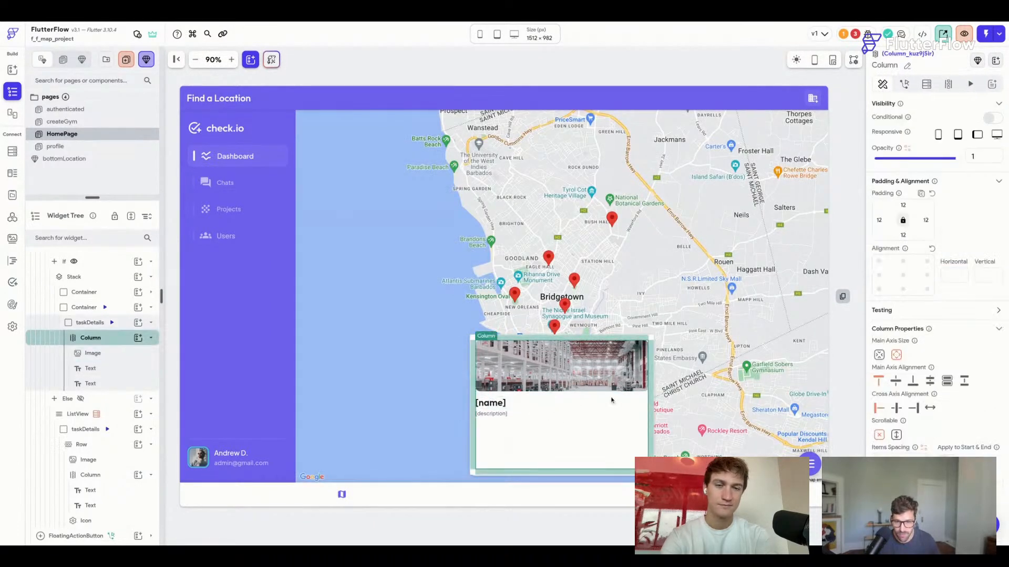
pyautogui.click(654, 373)
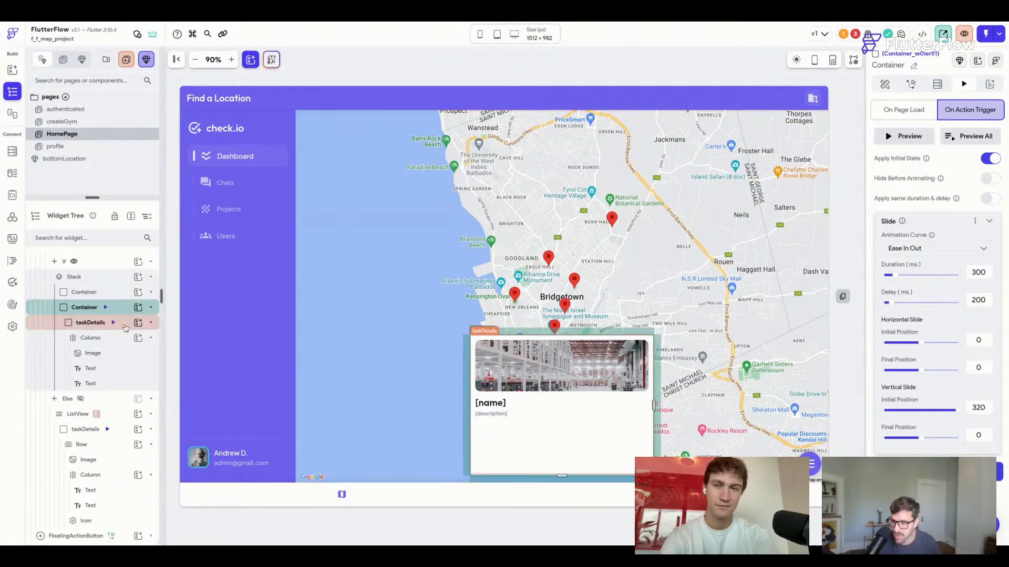
pyautogui.click(125, 326)
pyautogui.moveTo(120, 342); pyautogui.dragTo(119, 314)
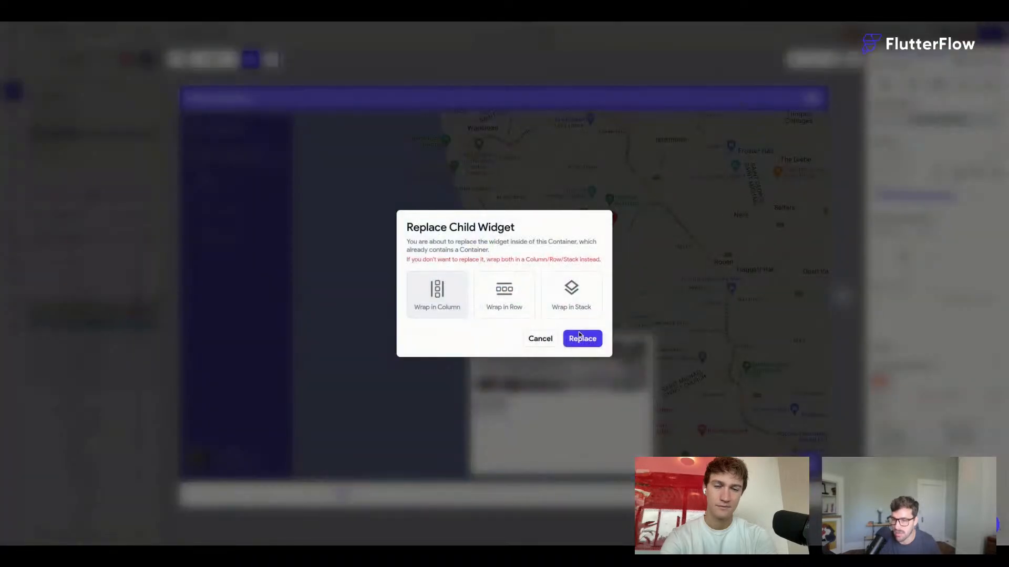
pyautogui.click(586, 314)
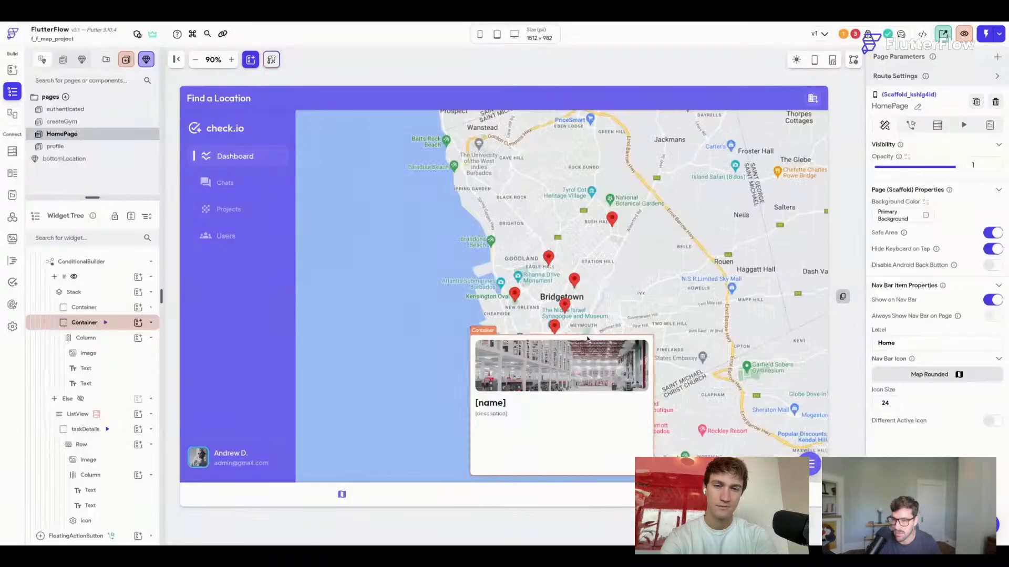
pyautogui.click(569, 425)
# Add a HomePage state field 'locationRef' of type Document from the locations collection.
pyautogui.click(675, 71)
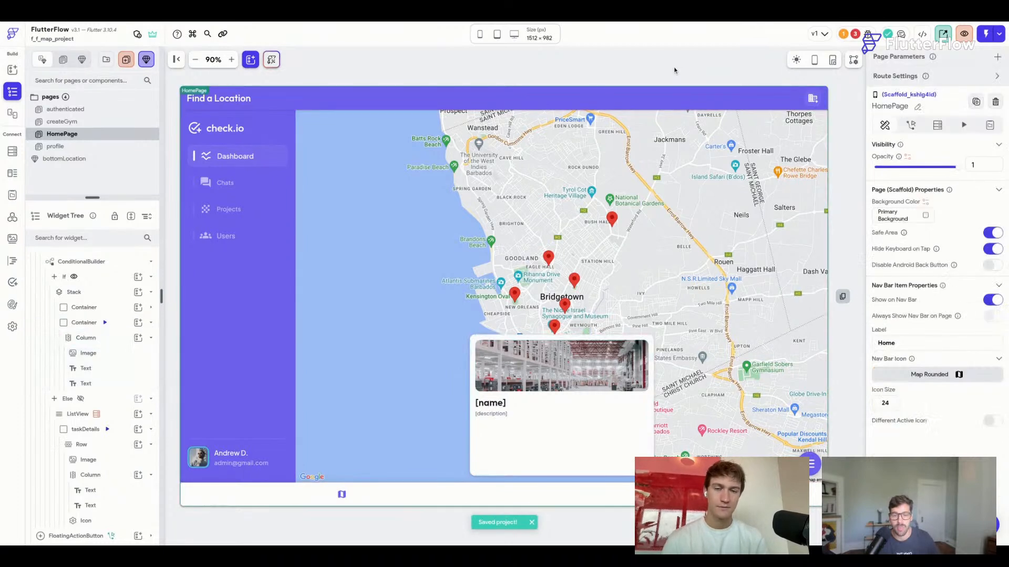
pyautogui.click(990, 125)
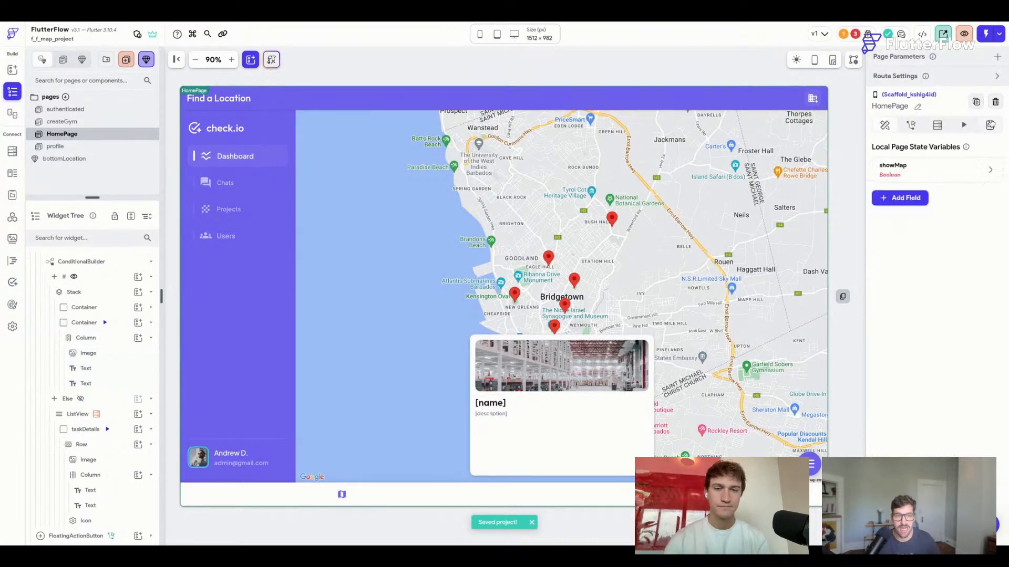
pyautogui.click(902, 198)
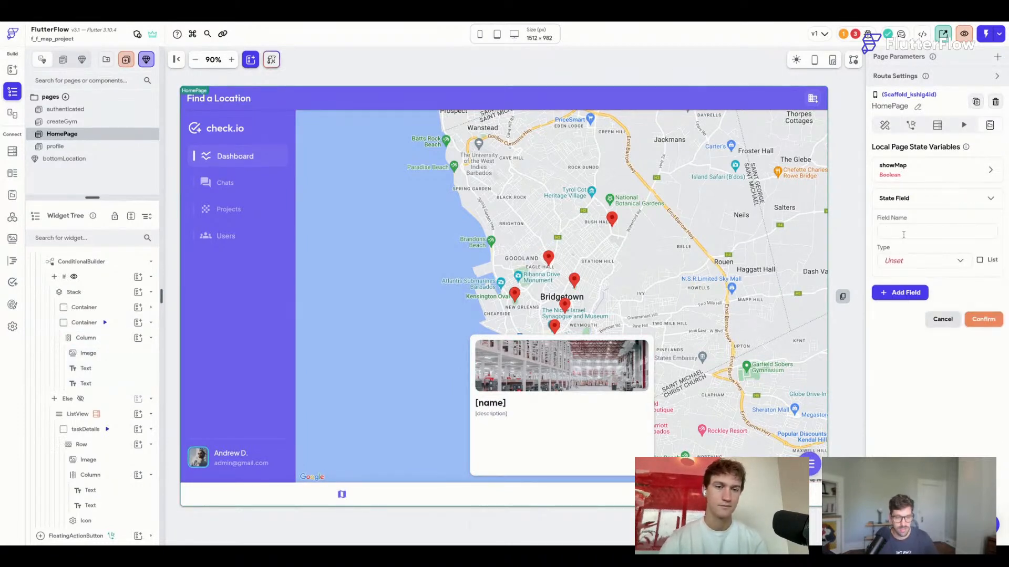
pyautogui.write('locationRef')
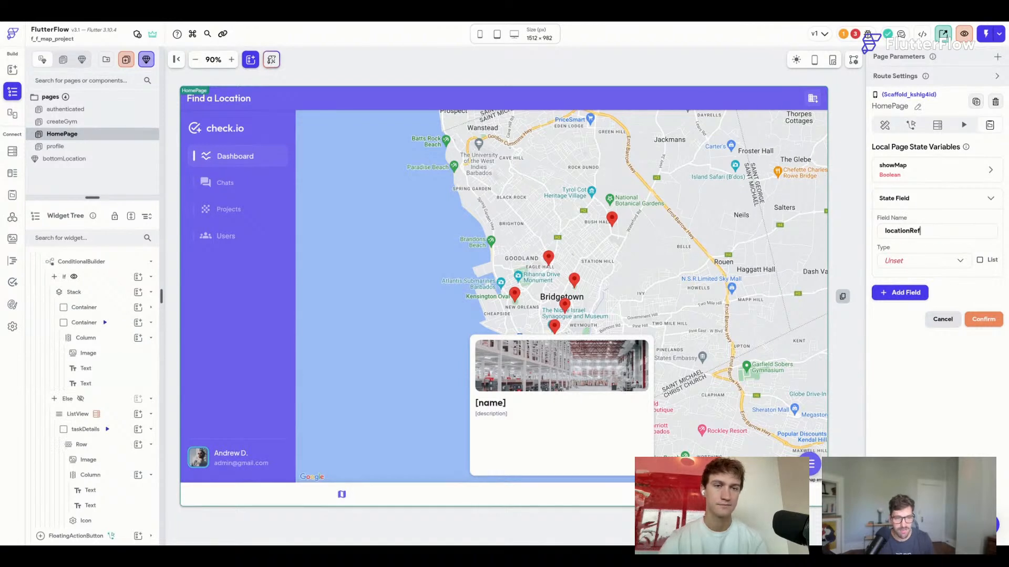
pyautogui.click(901, 261)
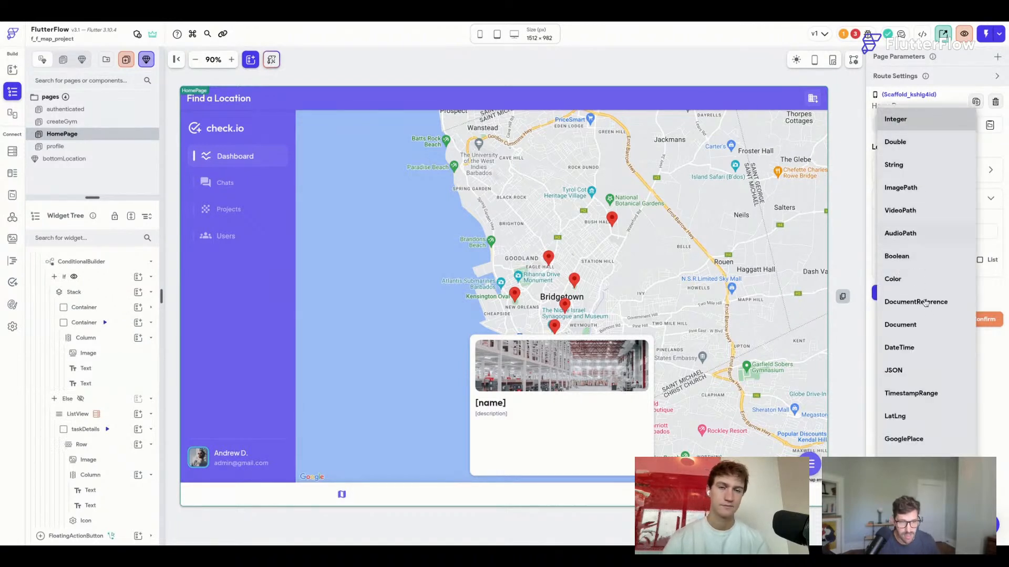
pyautogui.click(914, 325)
pyautogui.click(915, 294)
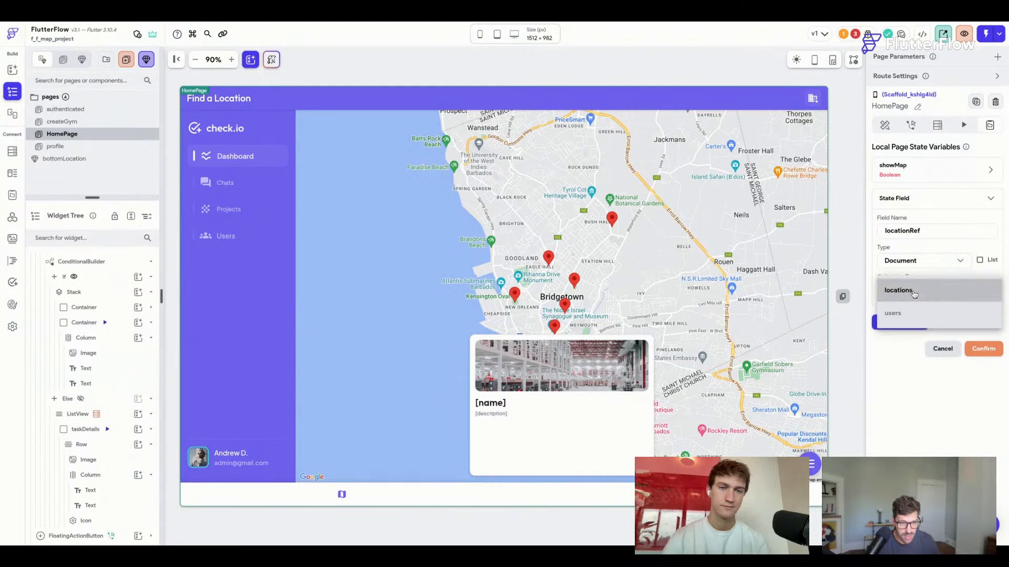
pyautogui.click(898, 291)
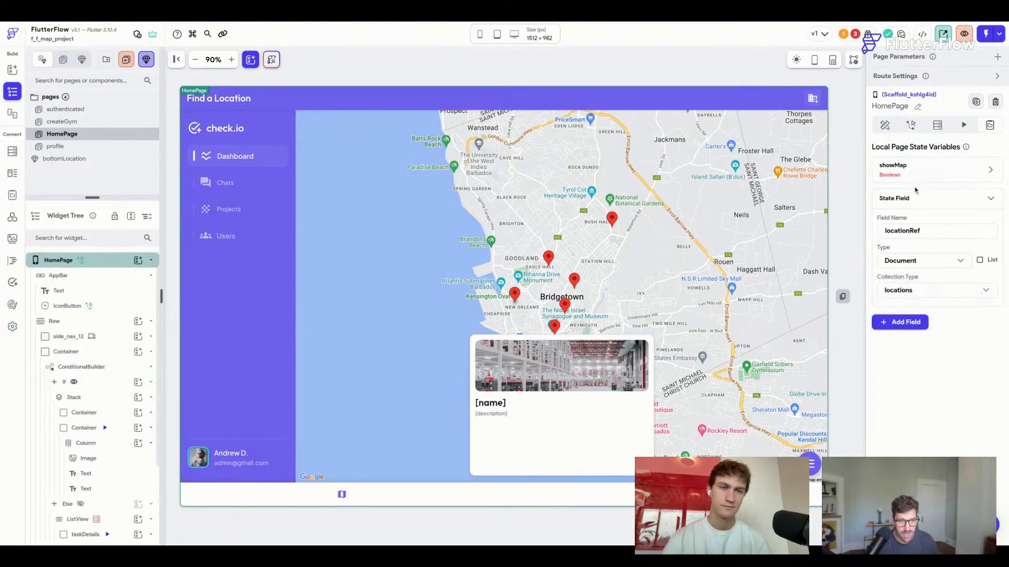
pyautogui.click(982, 349)
# Start binding the card image's path to a variable.
pyautogui.click(539, 380)
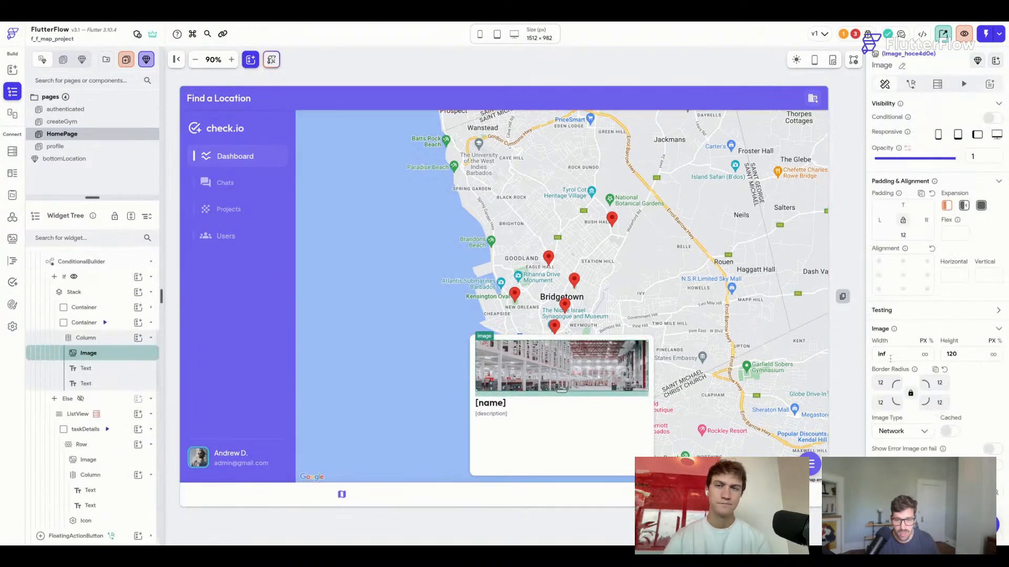
pyautogui.scroll(-2, 902, 420)
pyautogui.click(901, 441)
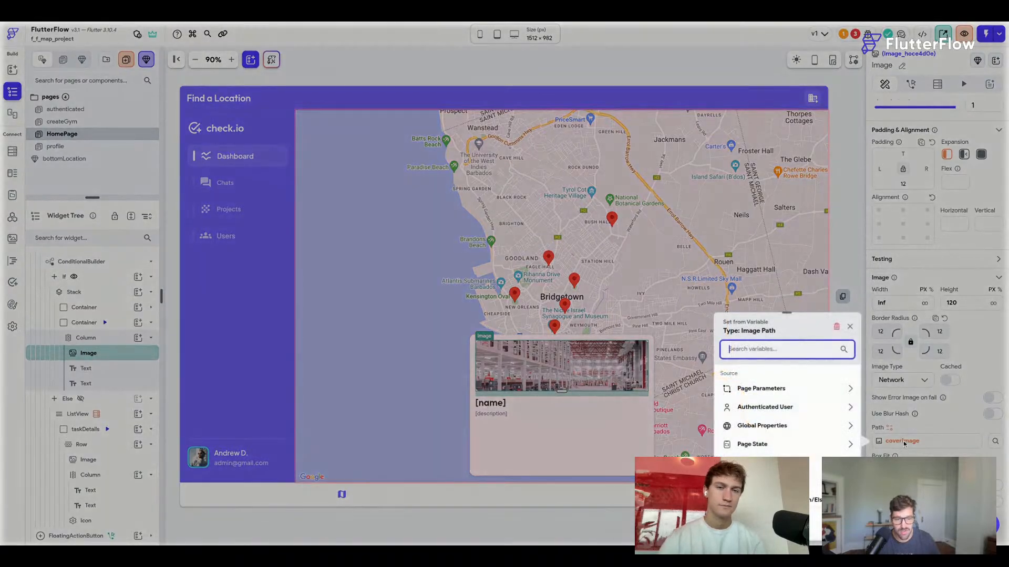
# Bind the image path to Page State locationRef > Get Document Property > coverImage.
pyautogui.click(766, 390)
pyautogui.click(767, 390)
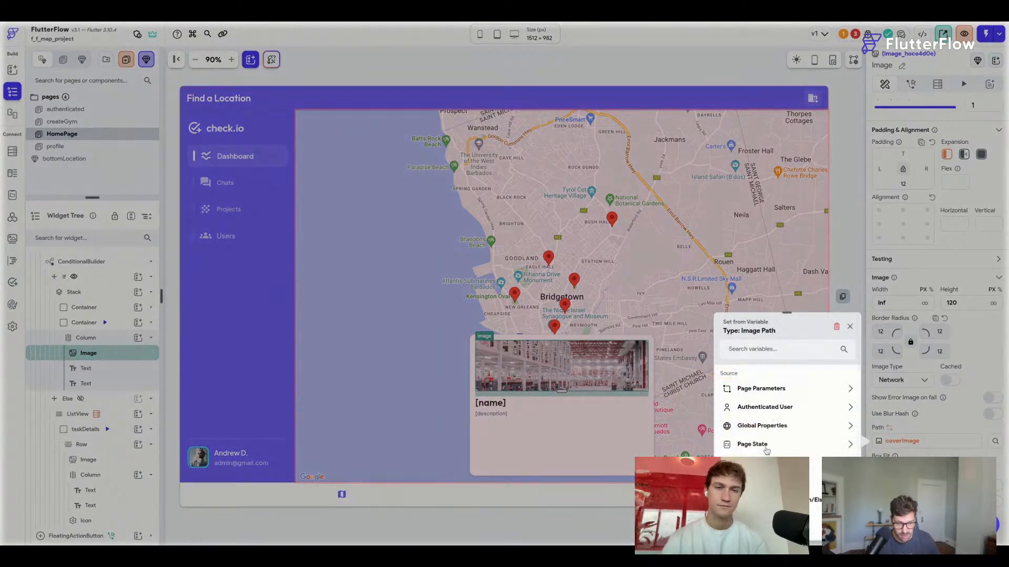
pyautogui.click(764, 447)
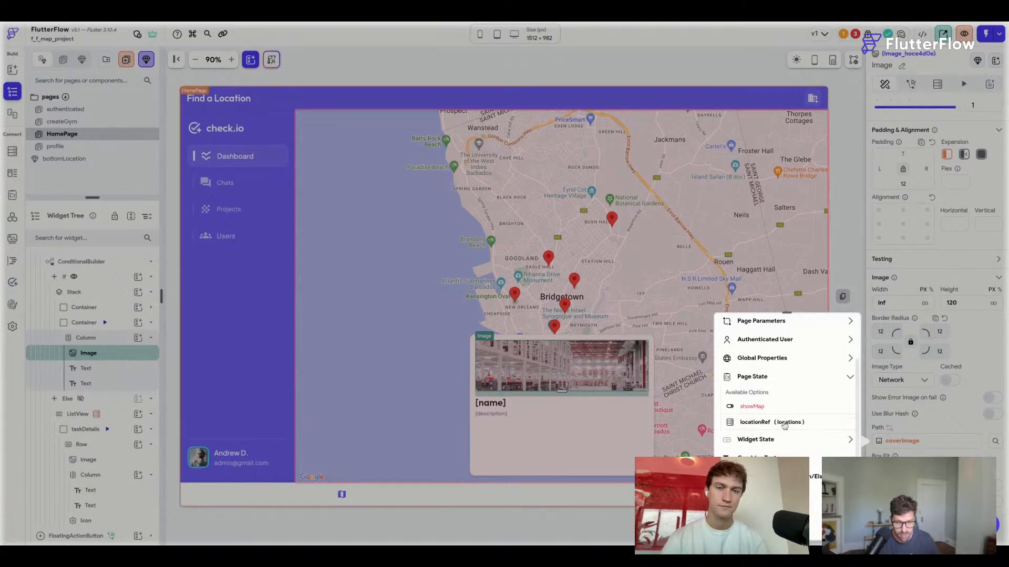
pyautogui.click(767, 425)
pyautogui.click(763, 407)
pyautogui.click(757, 405)
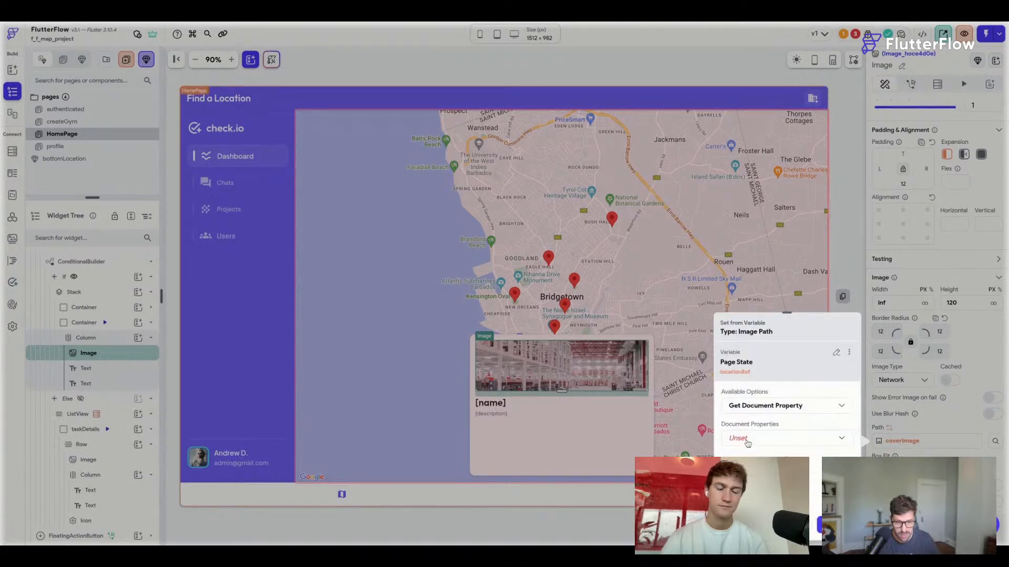
pyautogui.click(747, 442)
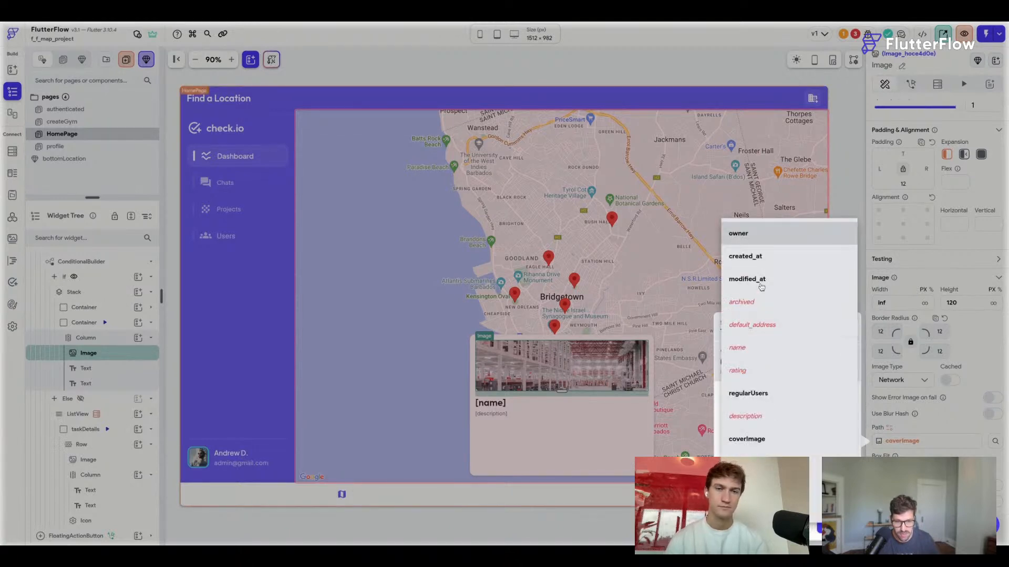
pyautogui.click(774, 445)
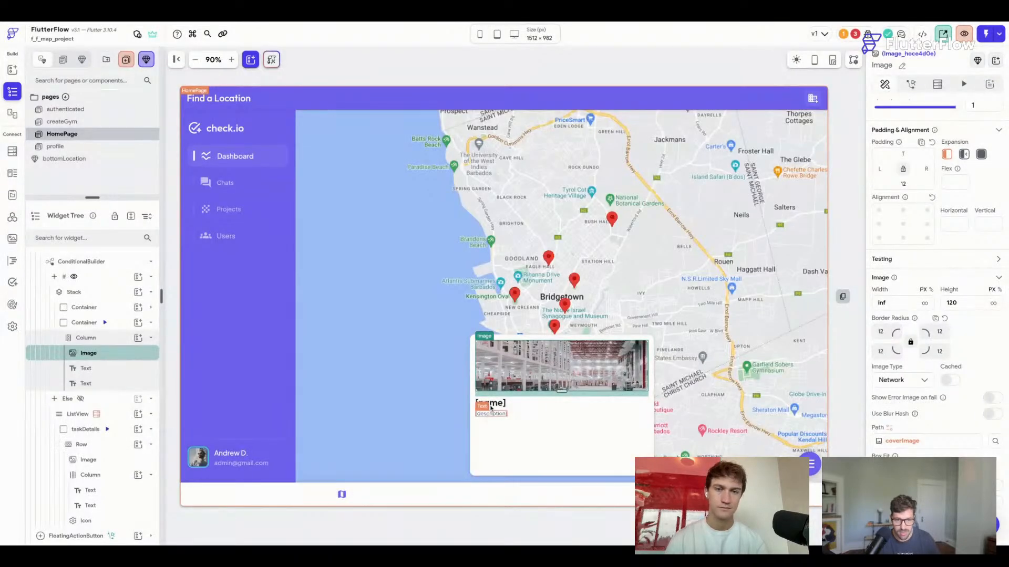
pyautogui.click(492, 405)
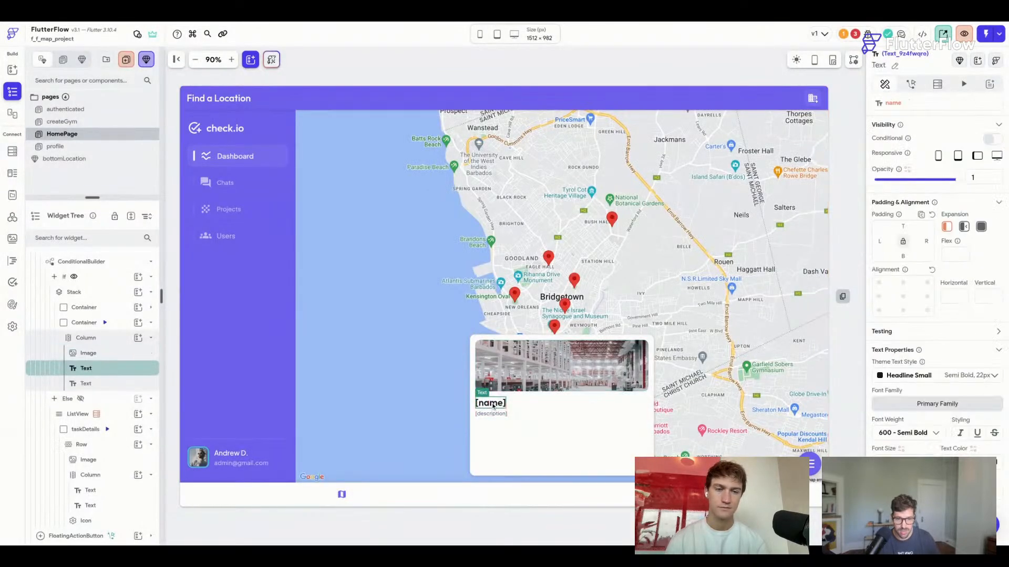
pyautogui.click(534, 449)
# Wrap the card's Column in another Column and turn on conditional visibility for the inner one.
pyautogui.rightClick(570, 434)
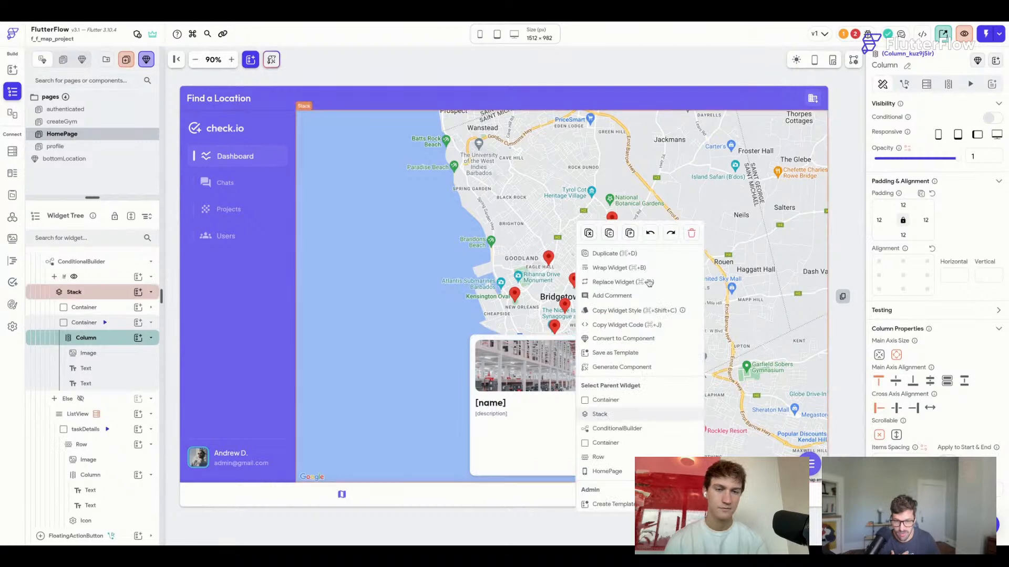
pyautogui.click(602, 267)
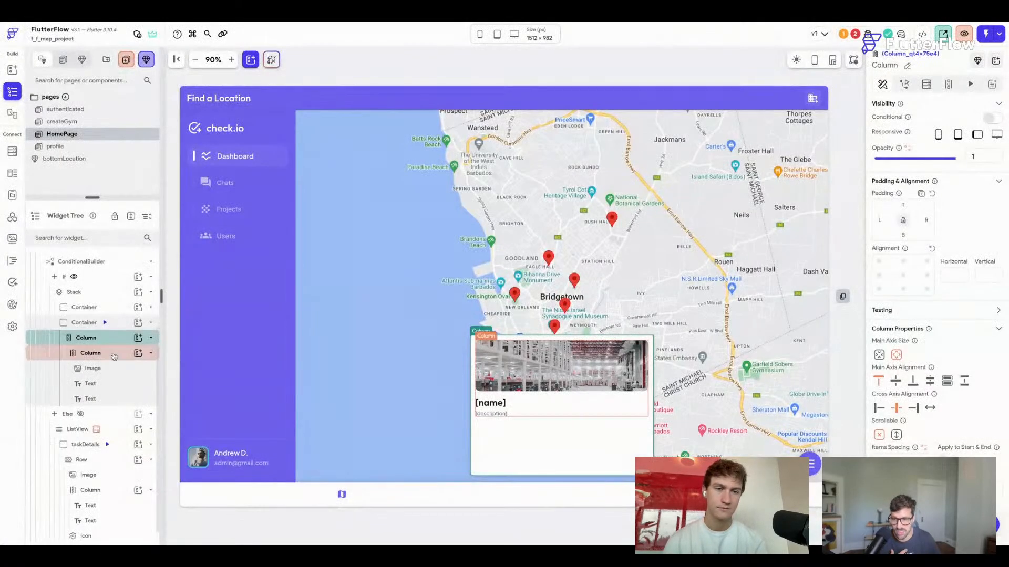
pyautogui.click(114, 356)
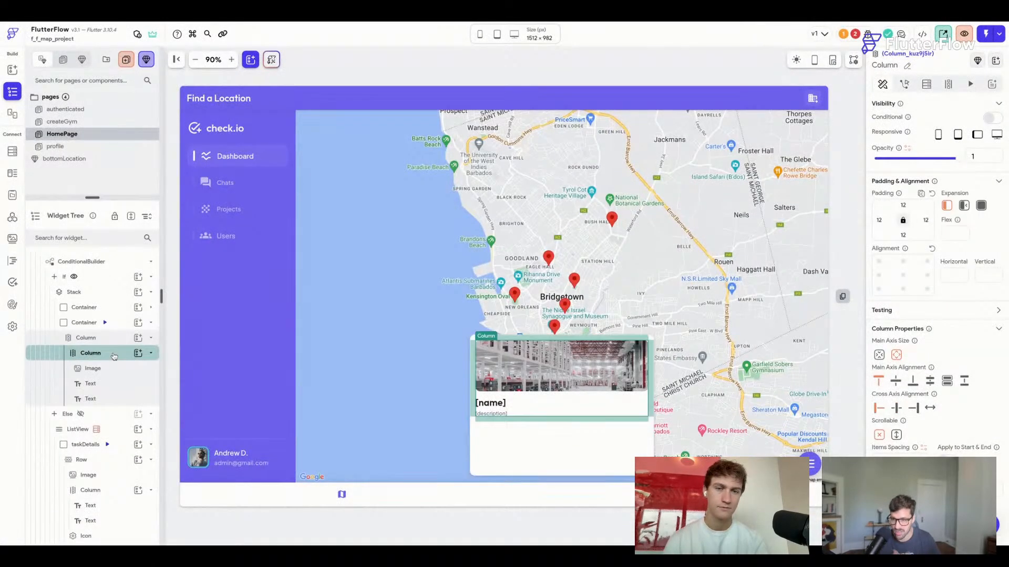
pyautogui.click(991, 118)
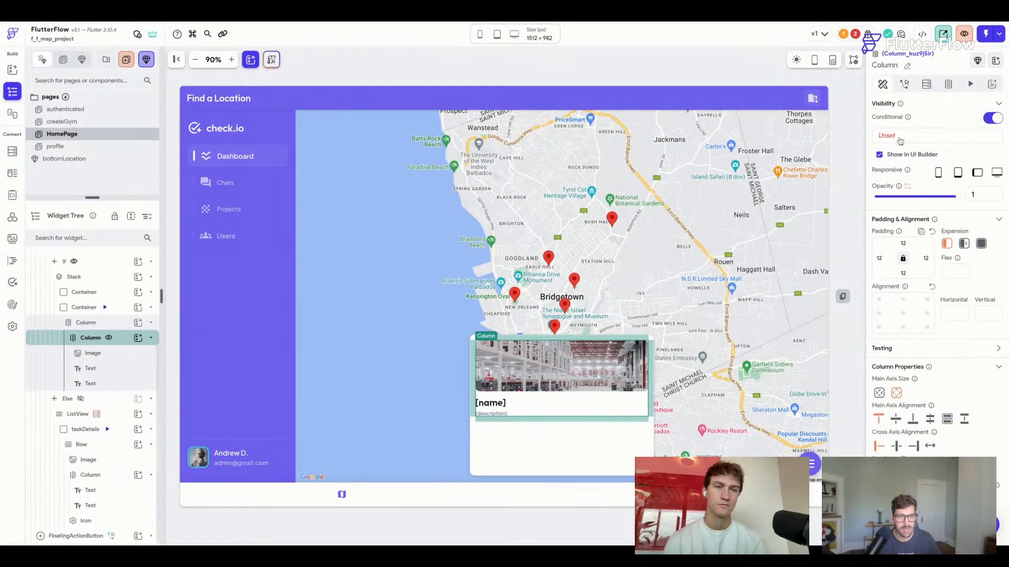
# Set the inner Column's visibility to a single condition: Page State locationRef Is Set.
pyautogui.click(900, 138)
pyautogui.click(761, 181)
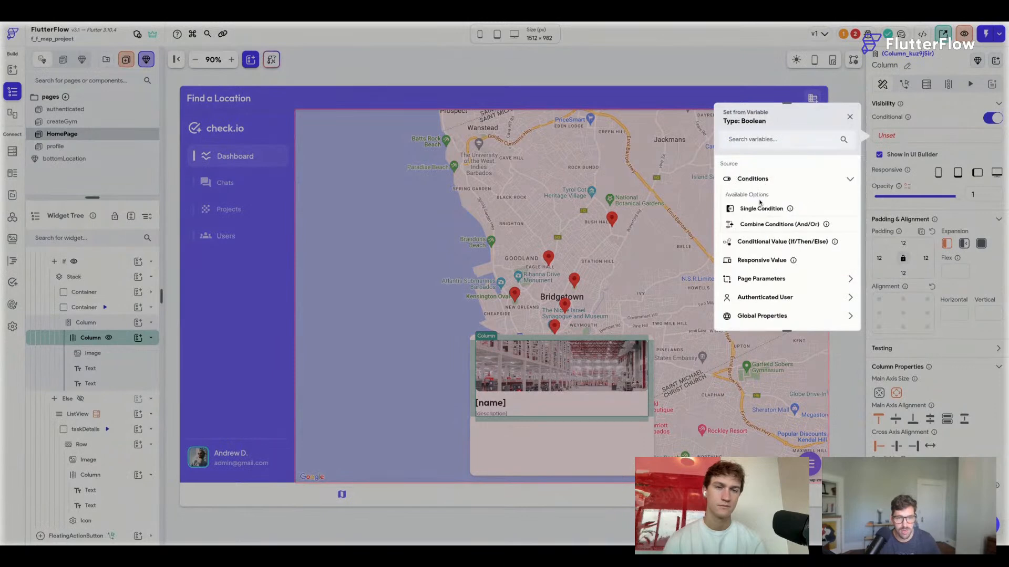
pyautogui.click(755, 210)
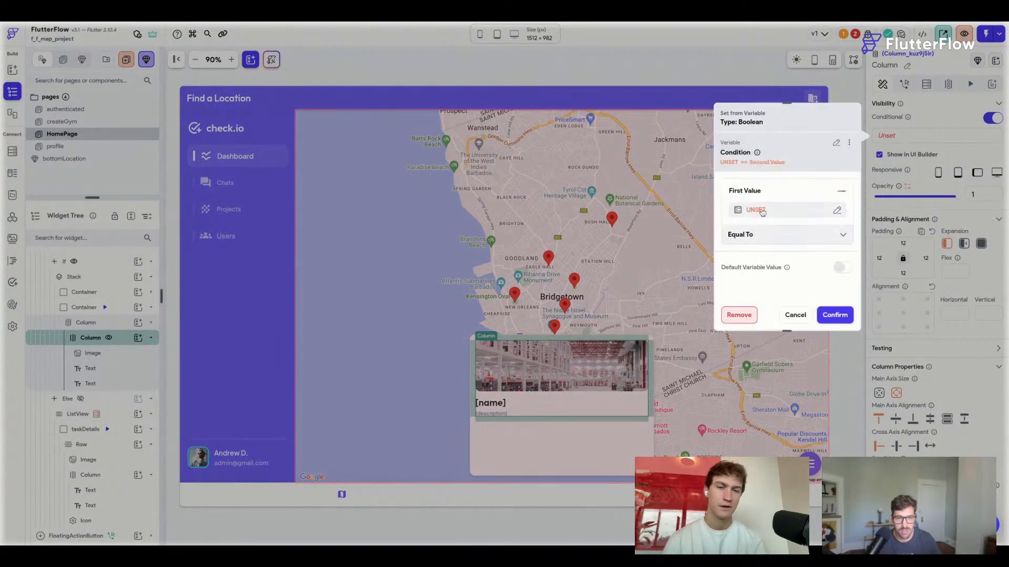
pyautogui.click(761, 211)
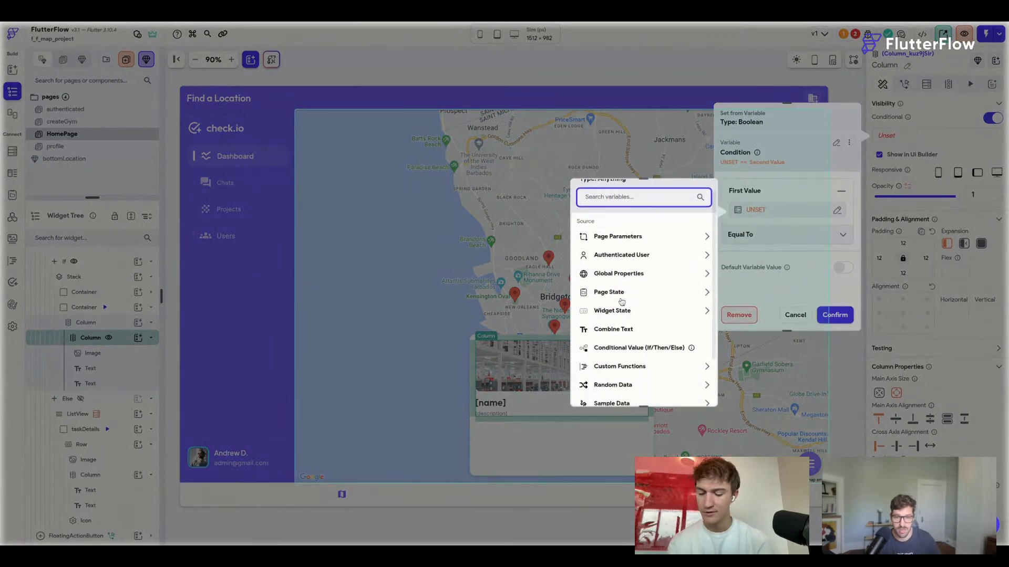
pyautogui.click(619, 292)
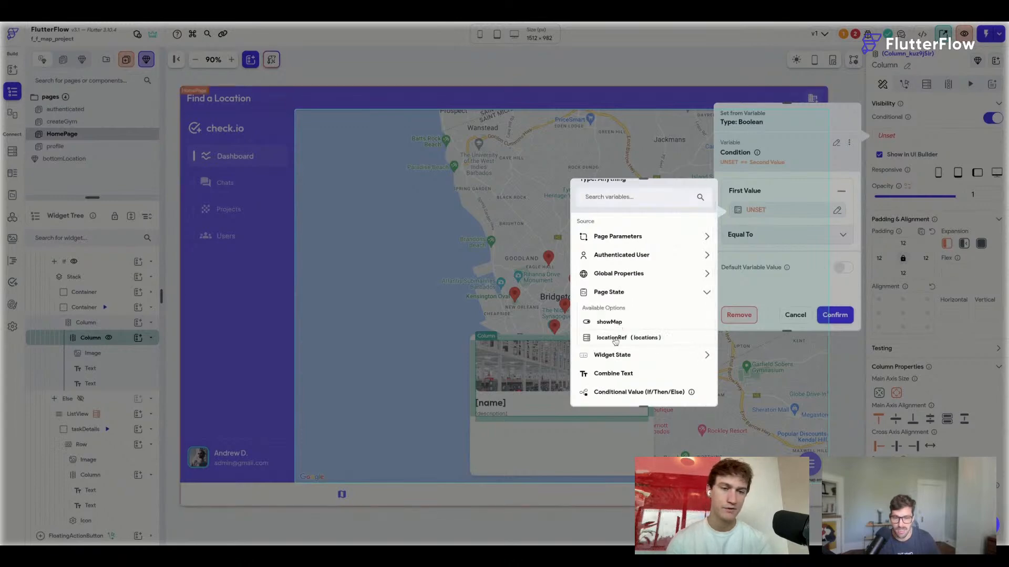
pyautogui.click(623, 341)
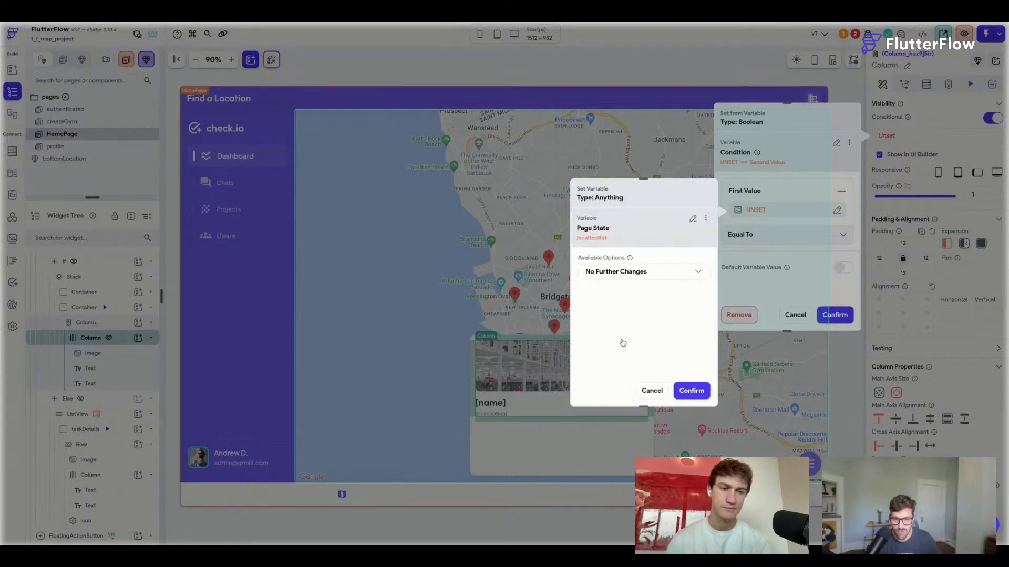
pyautogui.click(691, 391)
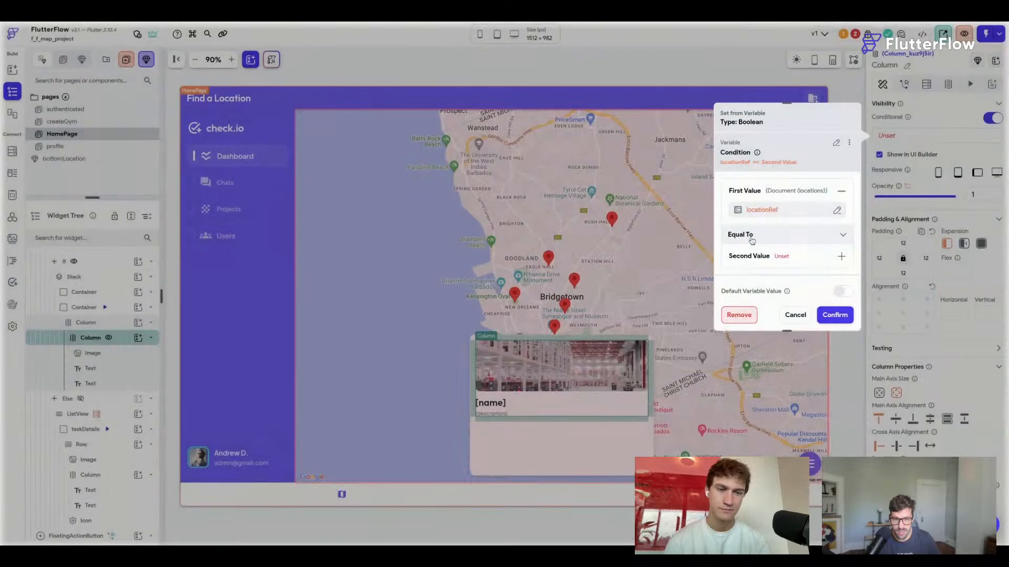
pyautogui.click(753, 240)
pyautogui.click(758, 372)
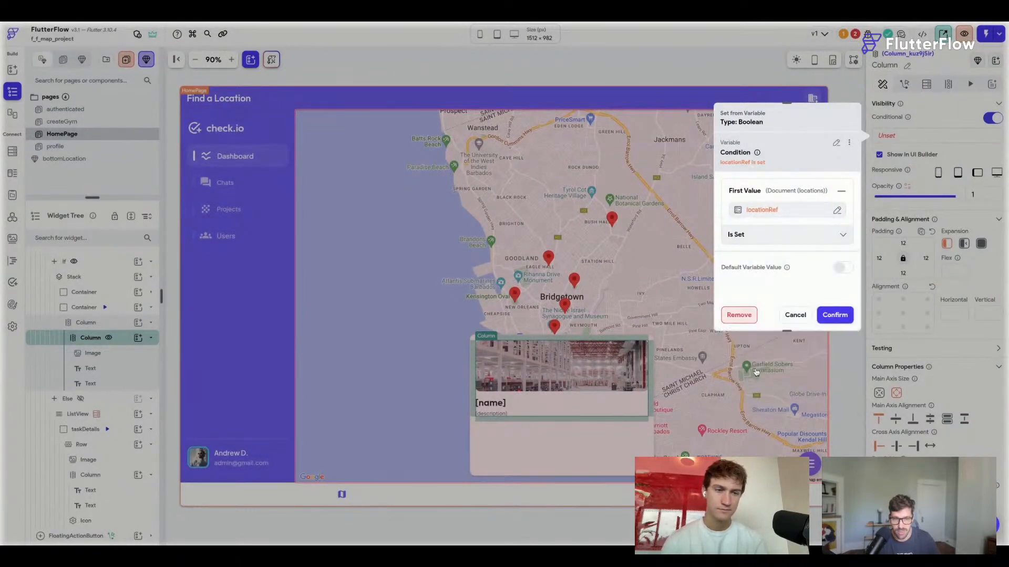
pyautogui.click(835, 315)
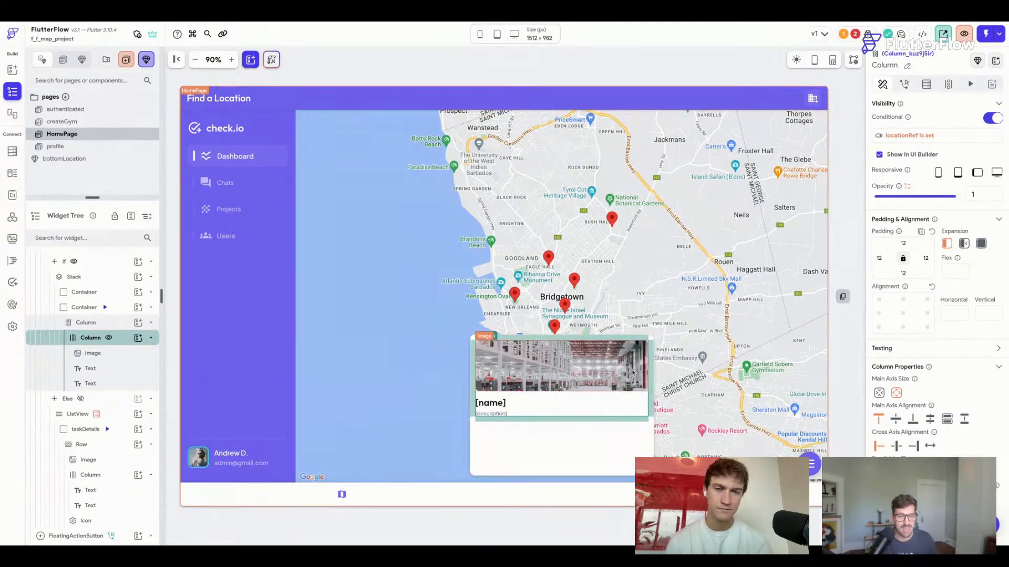
pyautogui.click(494, 404)
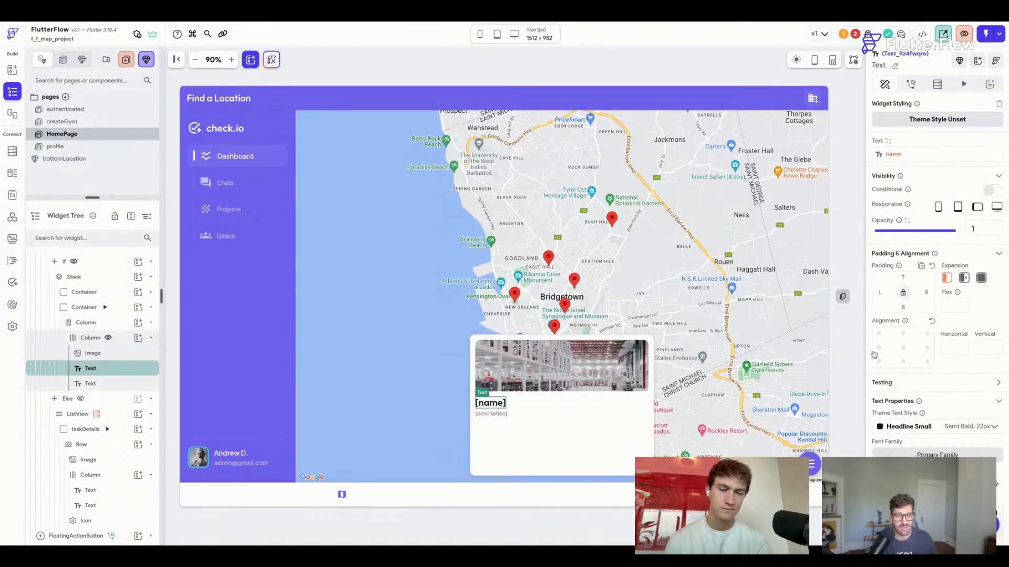
# Bind the [name] text to locationRef's name property with default 'This is awesome', then save.
pyautogui.click(900, 158)
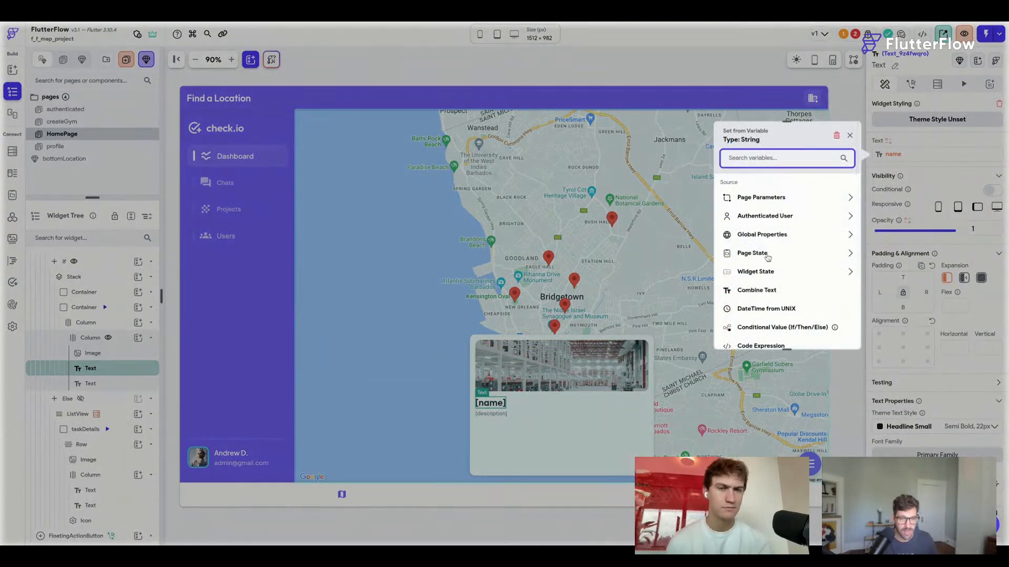
pyautogui.click(767, 255)
pyautogui.click(765, 281)
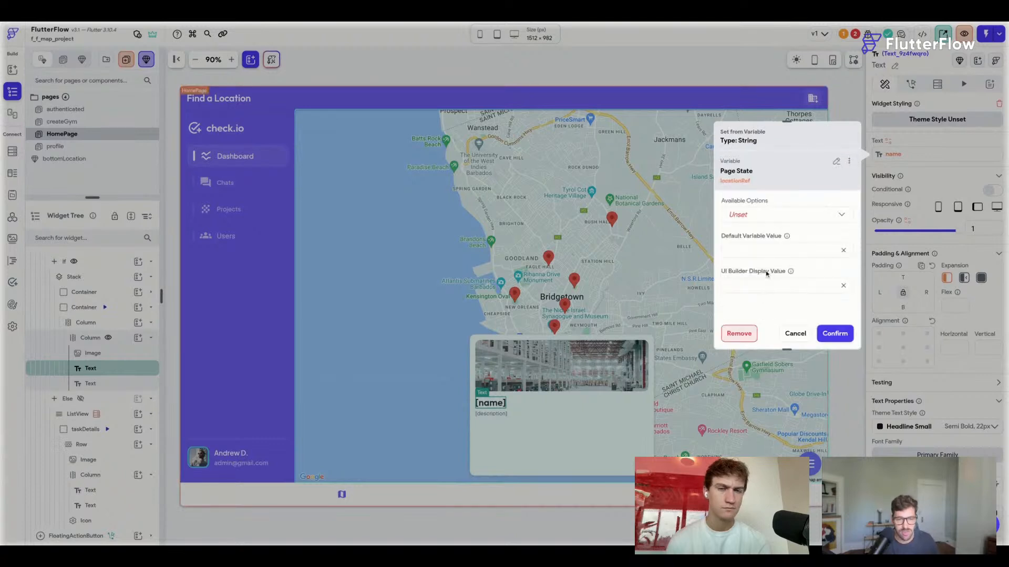
pyautogui.click(756, 221)
pyautogui.click(751, 214)
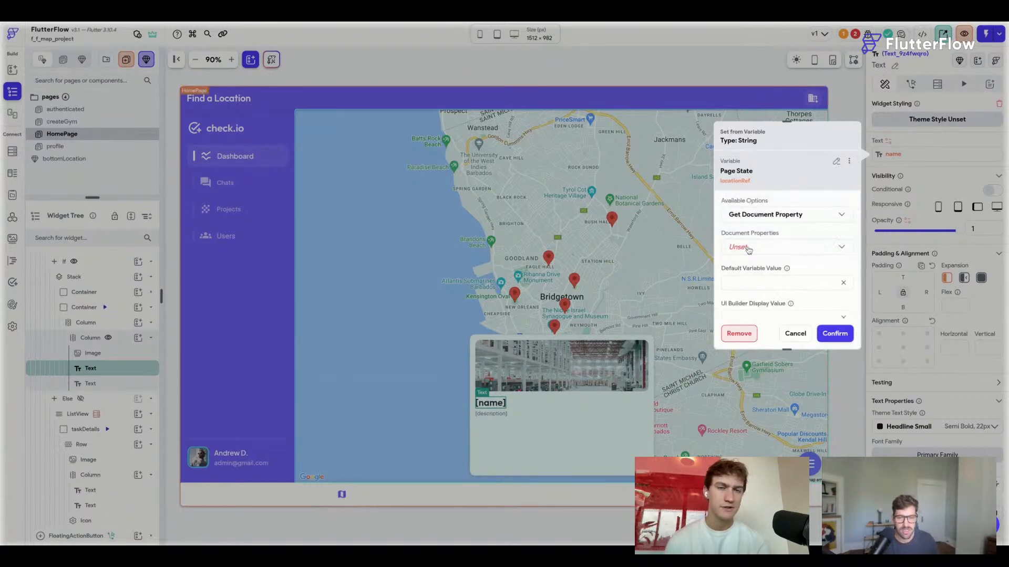
pyautogui.click(749, 247)
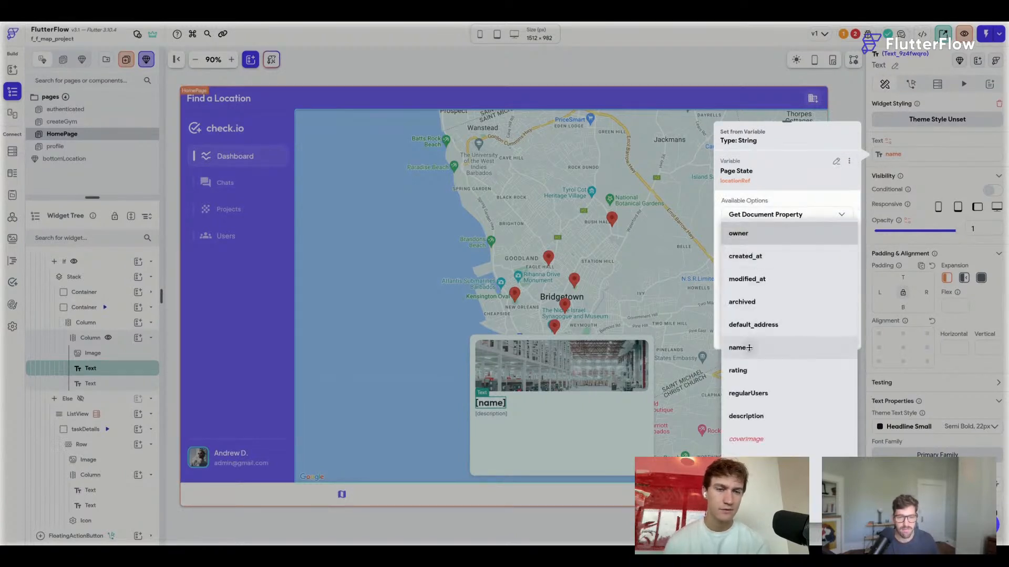
pyautogui.click(756, 346)
pyautogui.click(827, 333)
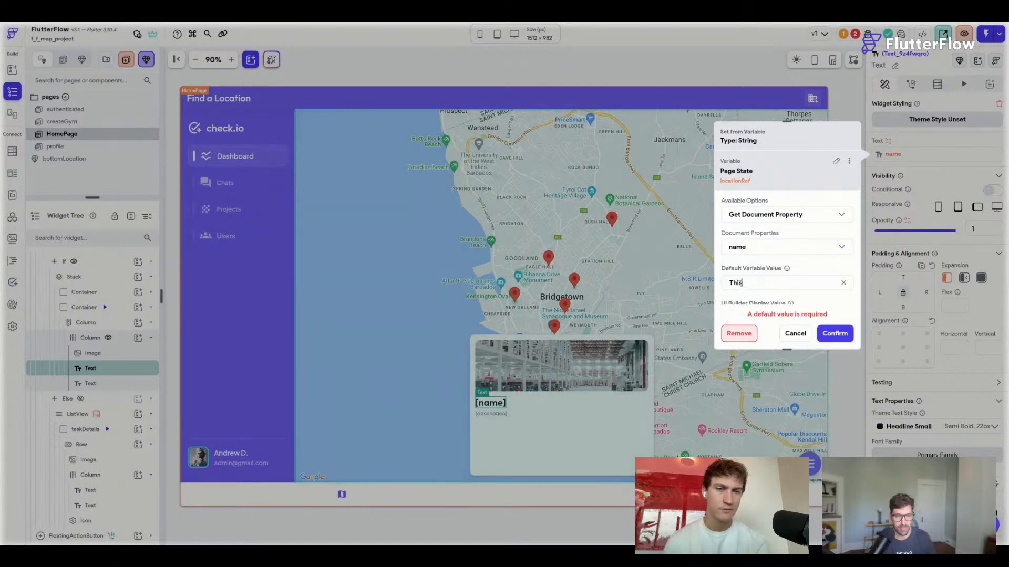
pyautogui.click(835, 333)
pyautogui.click(492, 414)
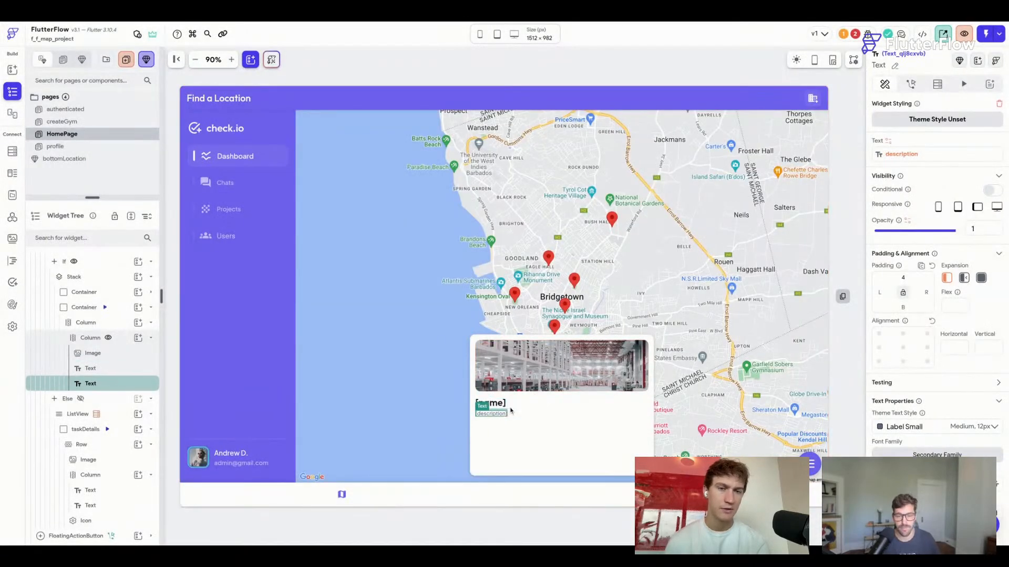
pyautogui.hotkey('ctrl', 's')
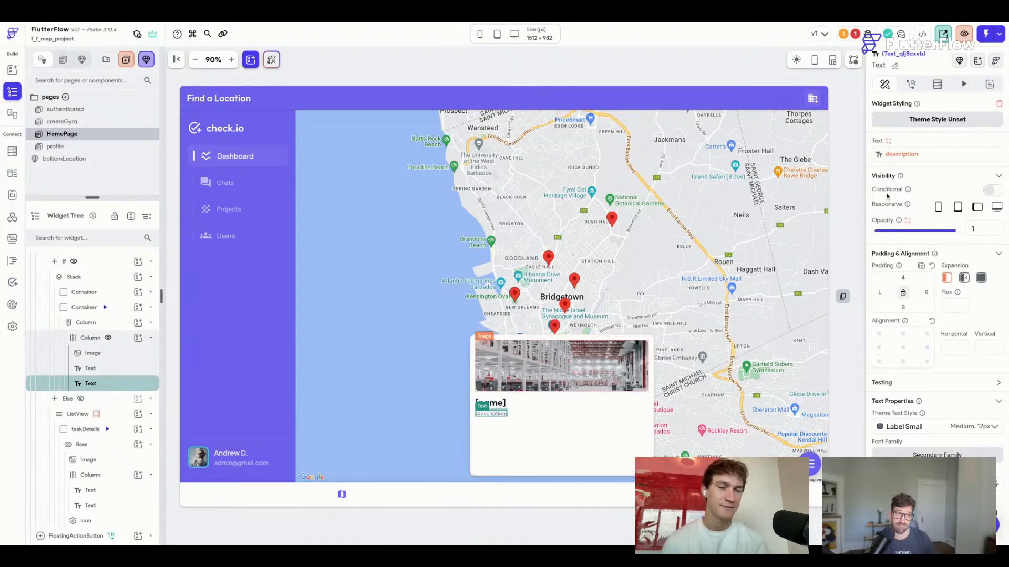
# Bind the [description] text to locationRef's description field with default 'Really awesome'.
pyautogui.click(888, 141)
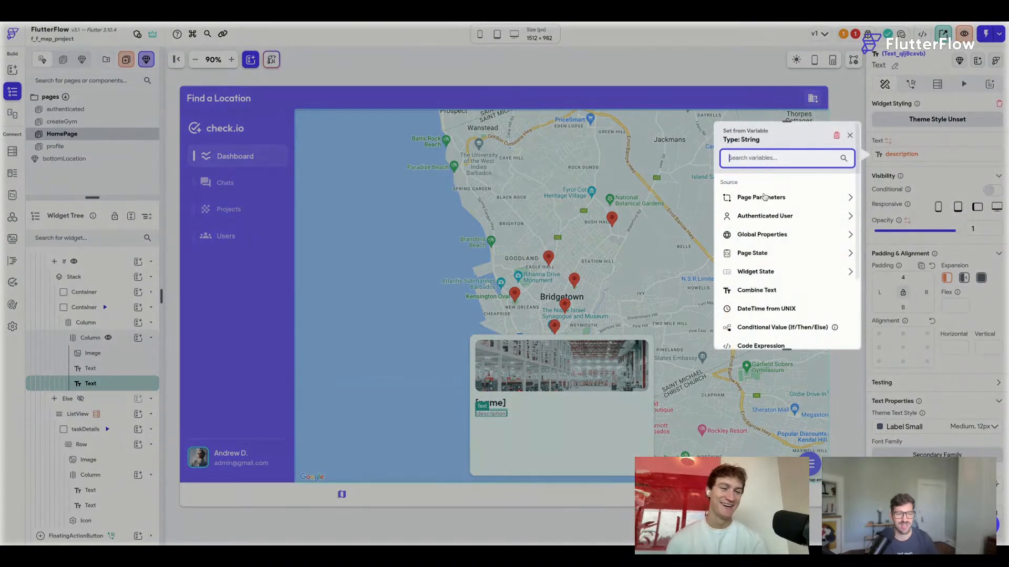
pyautogui.click(756, 253)
pyautogui.scroll(-1, 766, 293)
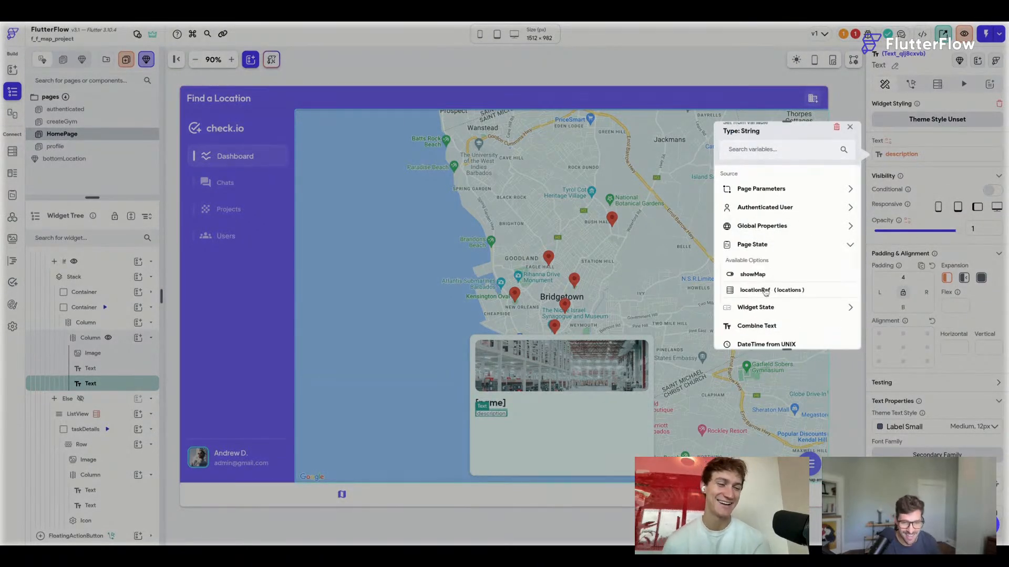
pyautogui.click(766, 291)
pyautogui.click(749, 216)
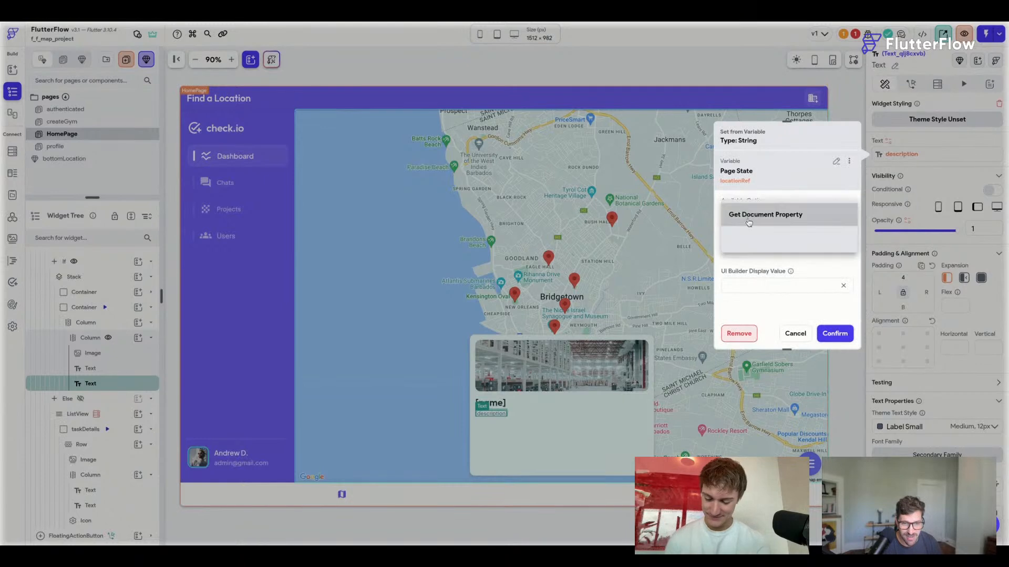
pyautogui.click(754, 216)
pyautogui.click(748, 250)
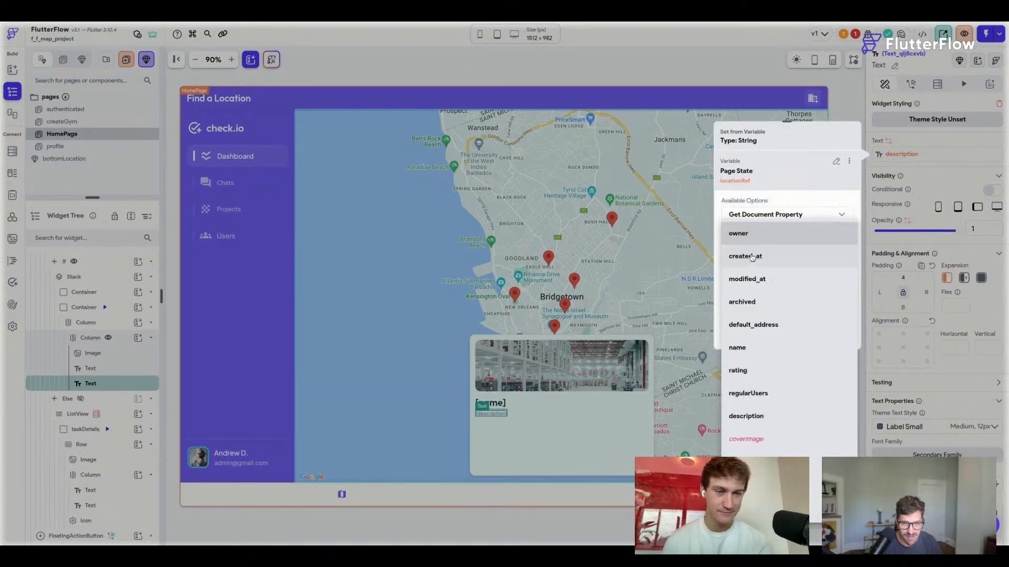
pyautogui.click(756, 419)
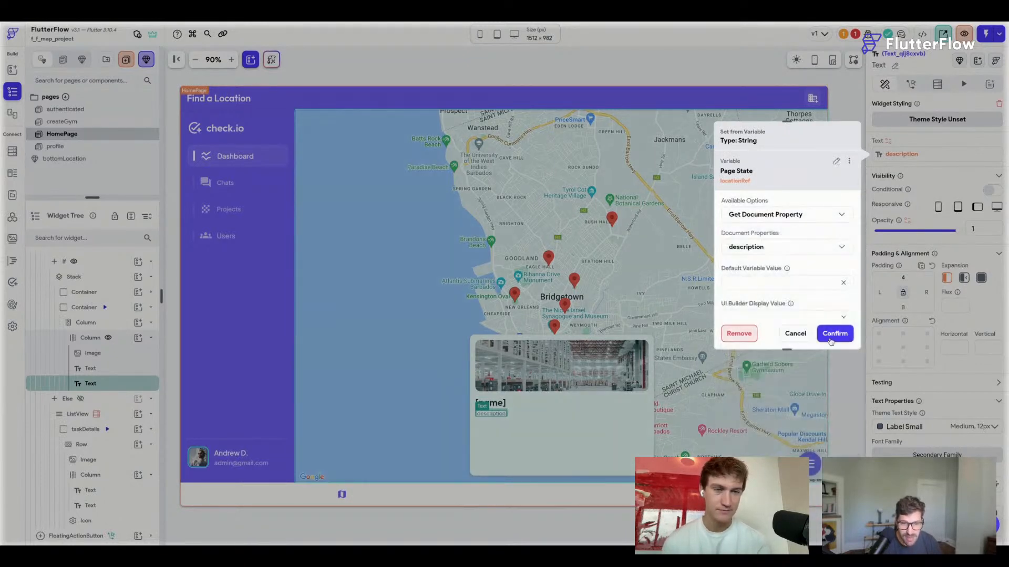
pyautogui.click(837, 334)
pyautogui.click(751, 284)
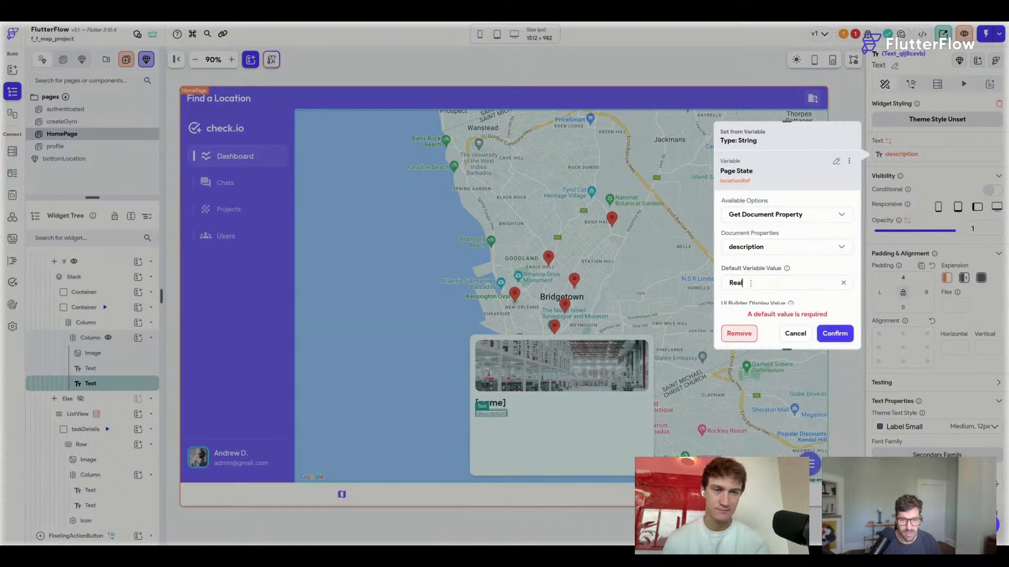
pyautogui.click(835, 334)
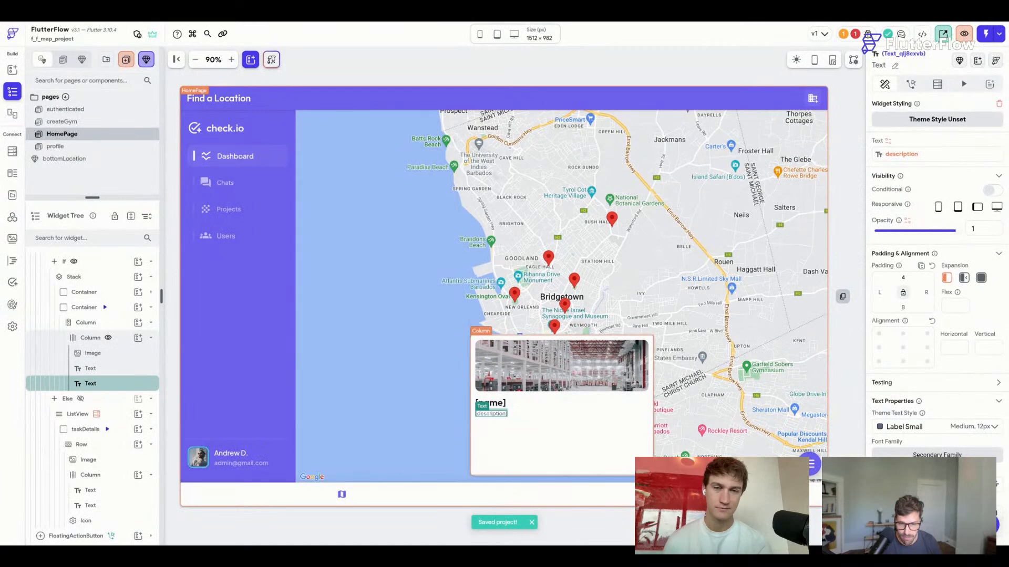
pyautogui.click(235, 374)
pyautogui.click(90, 307)
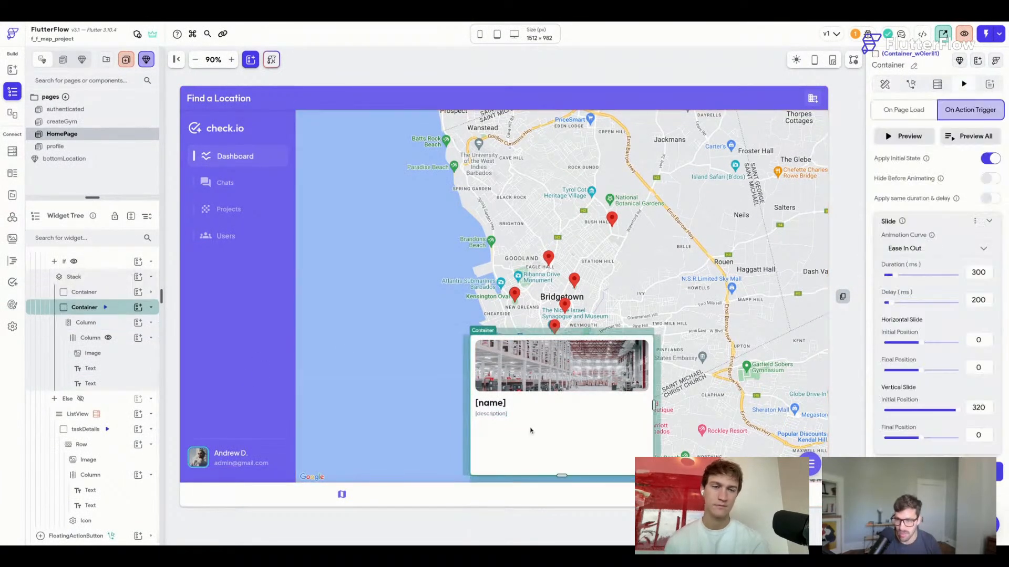
# Resize the location card container to 230 px tall.
pyautogui.moveTo(561, 476); pyautogui.dragTo(562, 433)
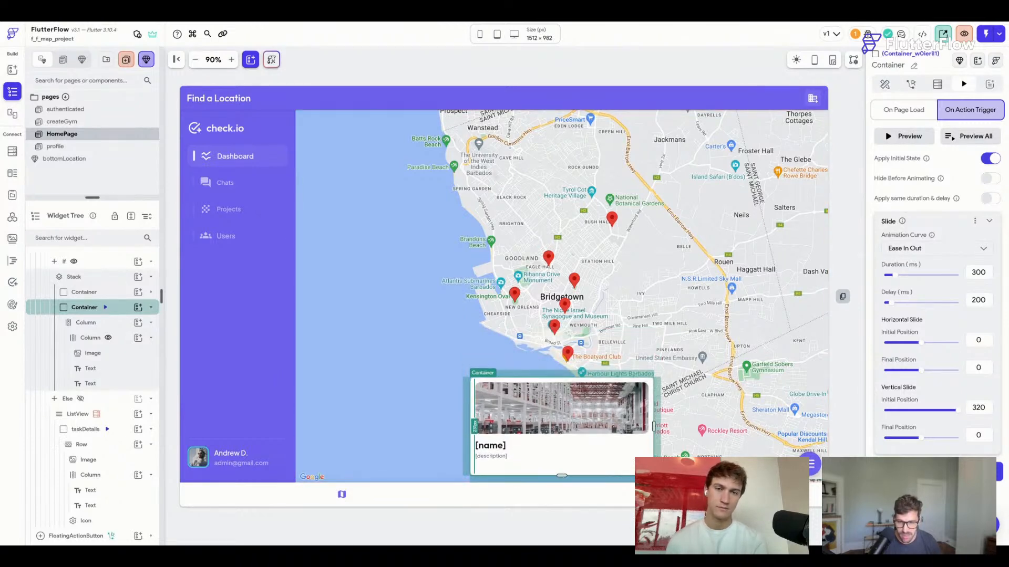
pyautogui.click(885, 85)
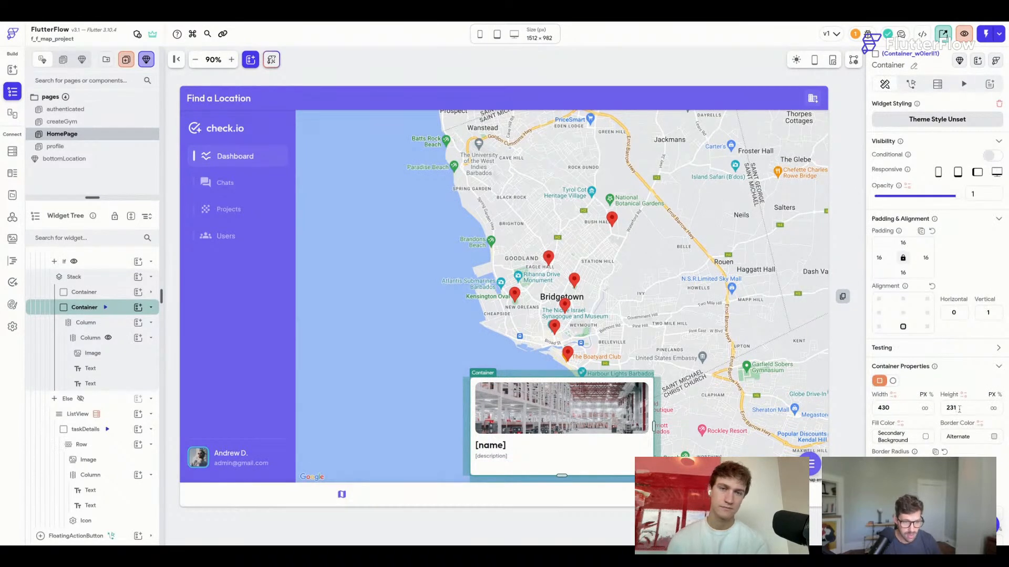
pyautogui.press('Down')
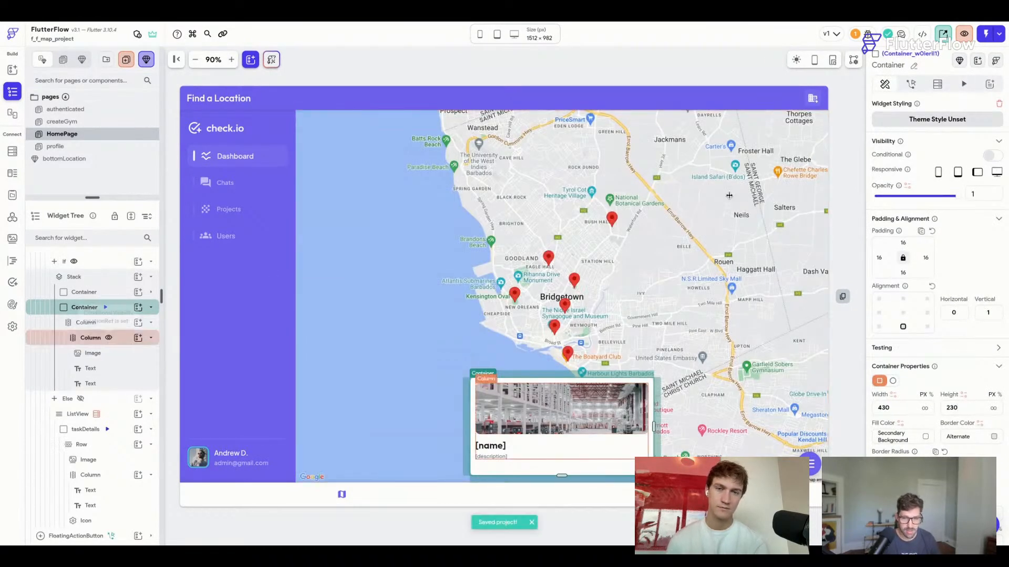
# Set the card's vertical slide initial position to 190 and preview the slide-up animation.
pyautogui.click(964, 84)
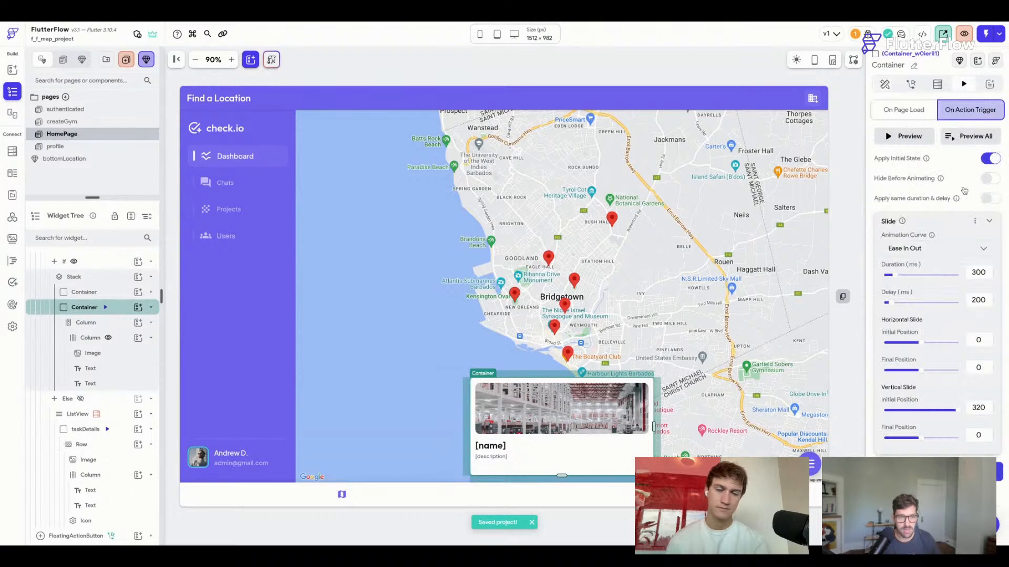
pyautogui.doubleClick(980, 407)
pyautogui.write('170')
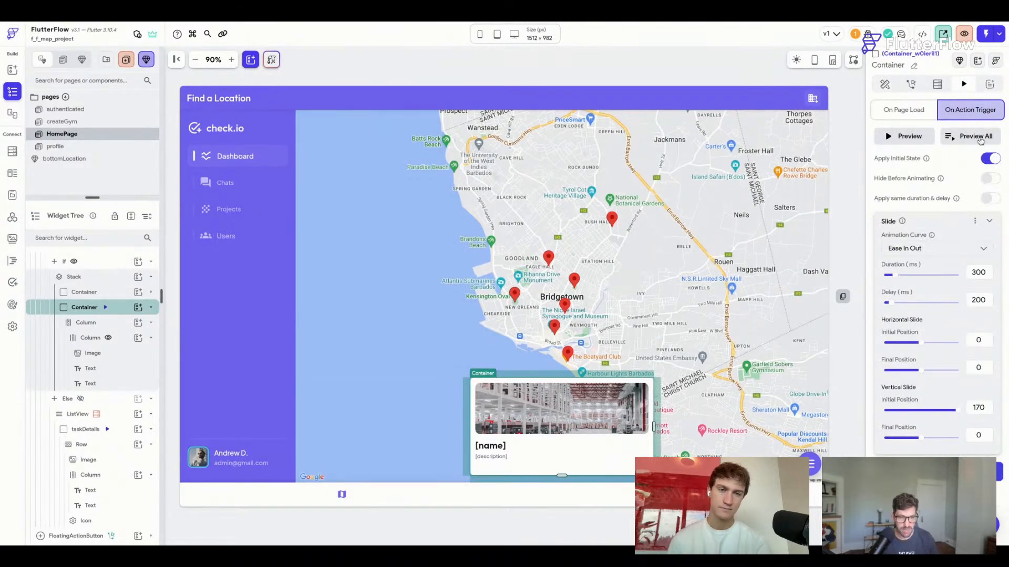
pyautogui.click(980, 138)
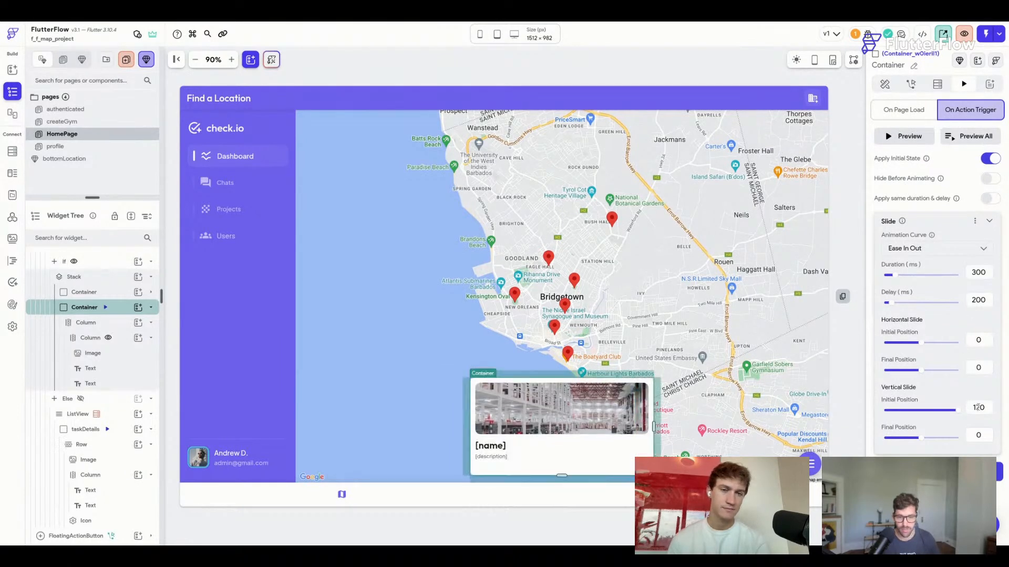
pyautogui.doubleClick(980, 408)
pyautogui.write('190')
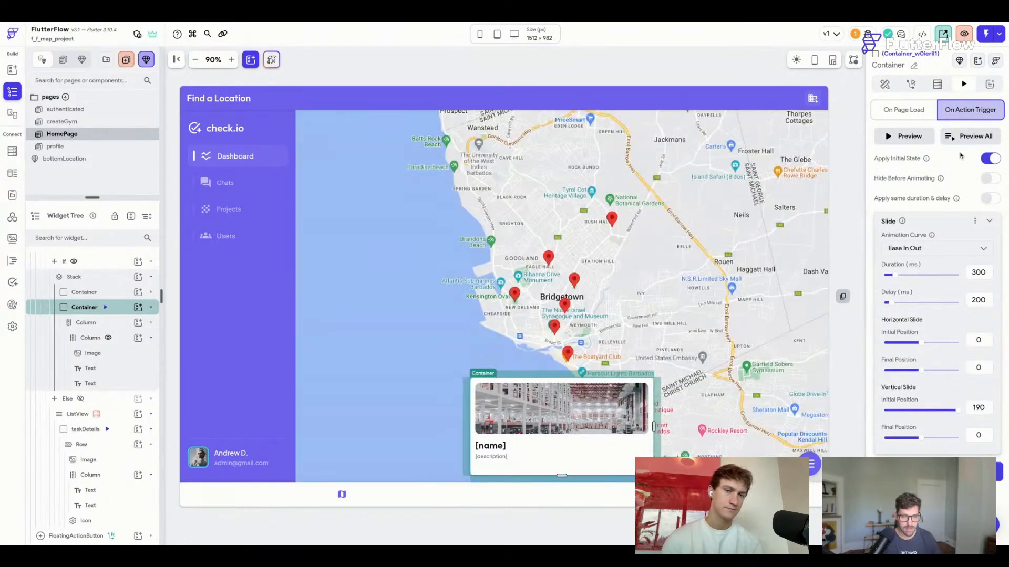
pyautogui.click(964, 142)
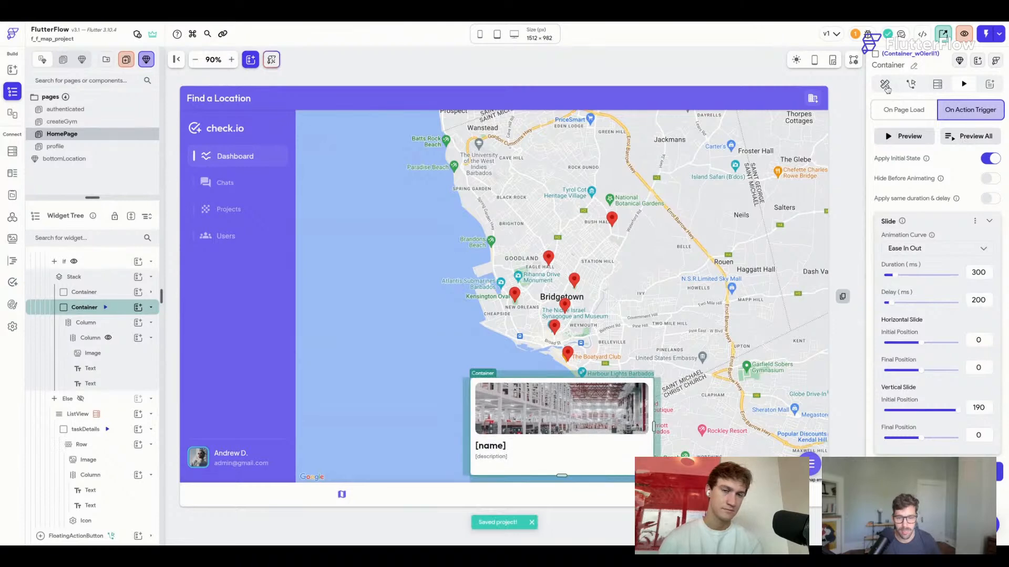
pyautogui.click(885, 84)
# Inspect the card's inner column, toggling its conditional visibility off and back on.
pyautogui.click(594, 453)
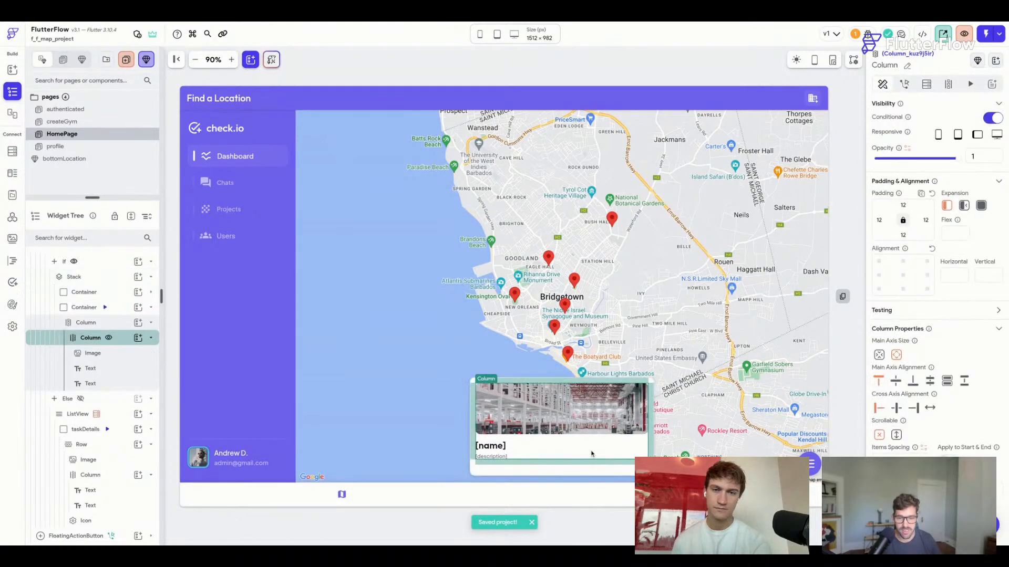
pyautogui.click(974, 117)
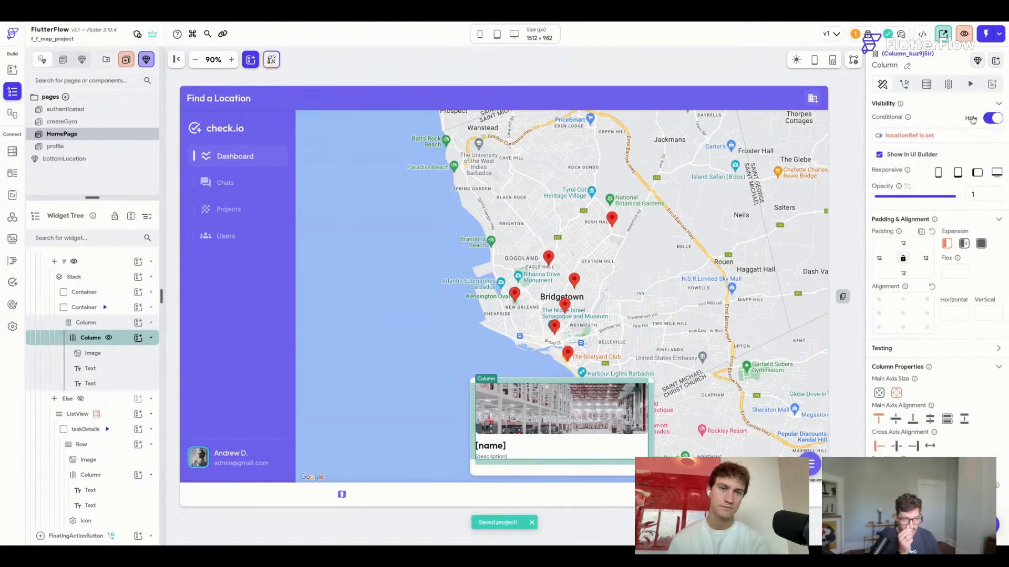
pyautogui.click(972, 118)
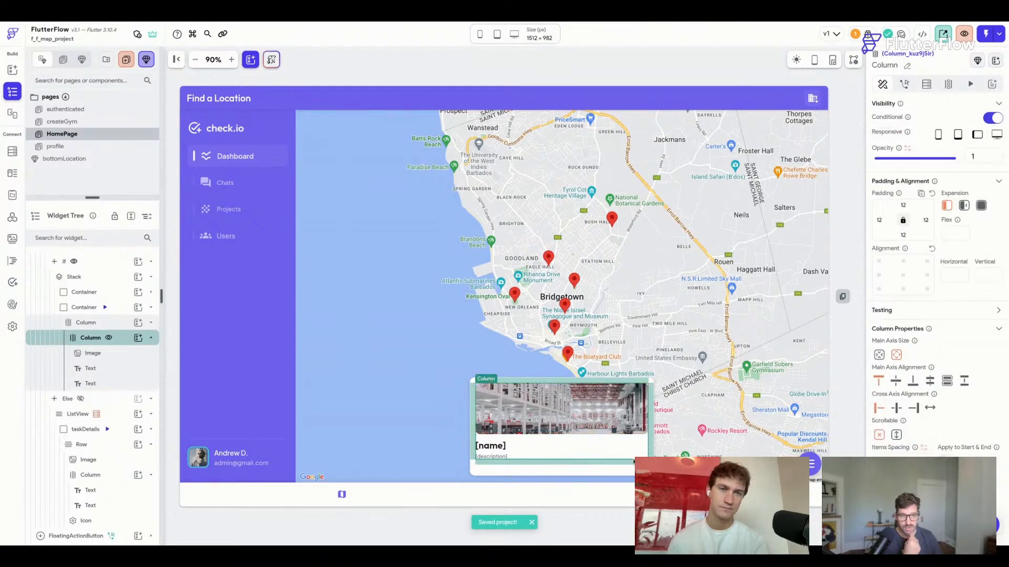
pyautogui.click(609, 468)
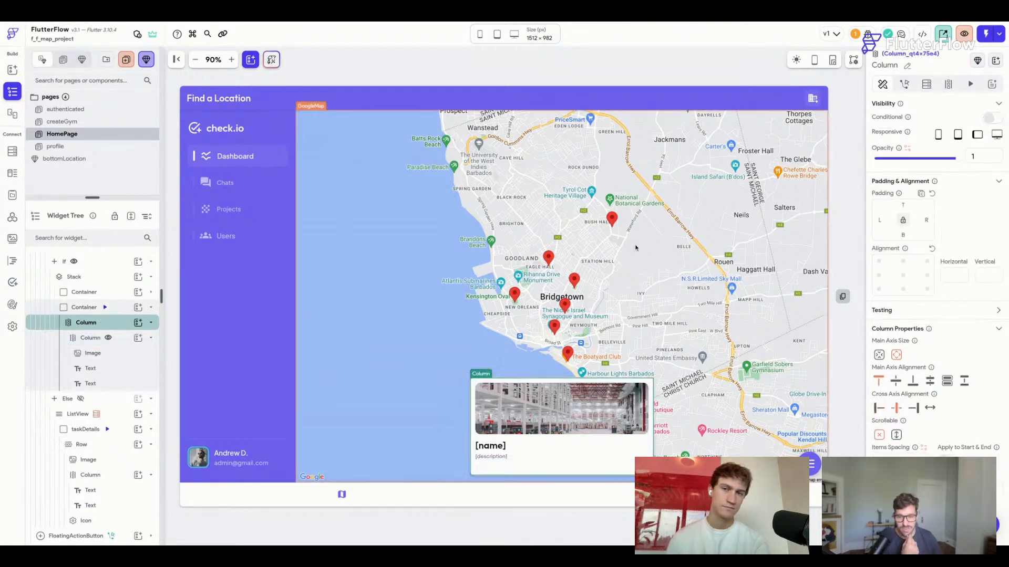
pyautogui.click(571, 290)
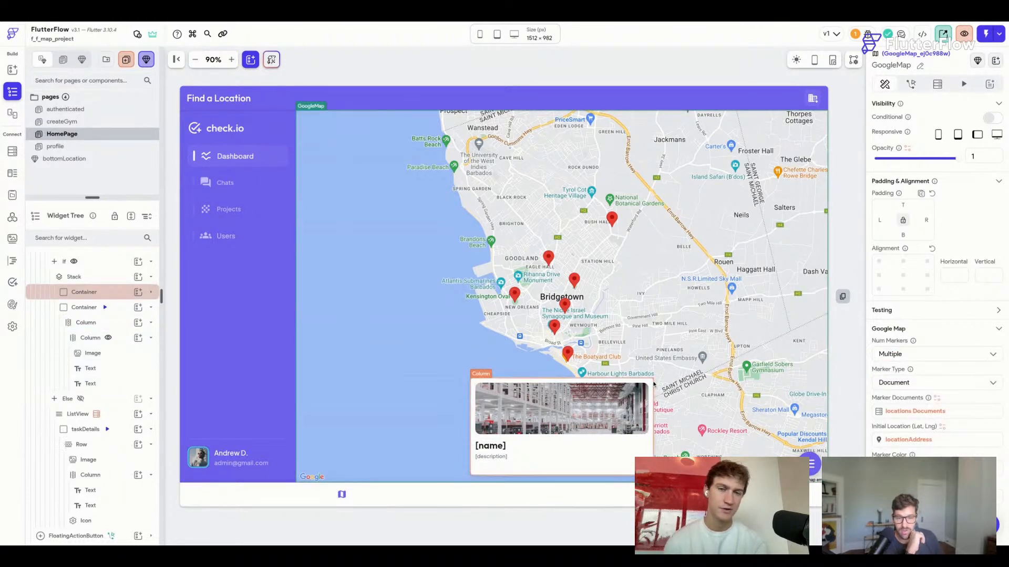
# Add a 300 ms Fade animation on page load to the inner content column and preview it.
pyautogui.click(624, 434)
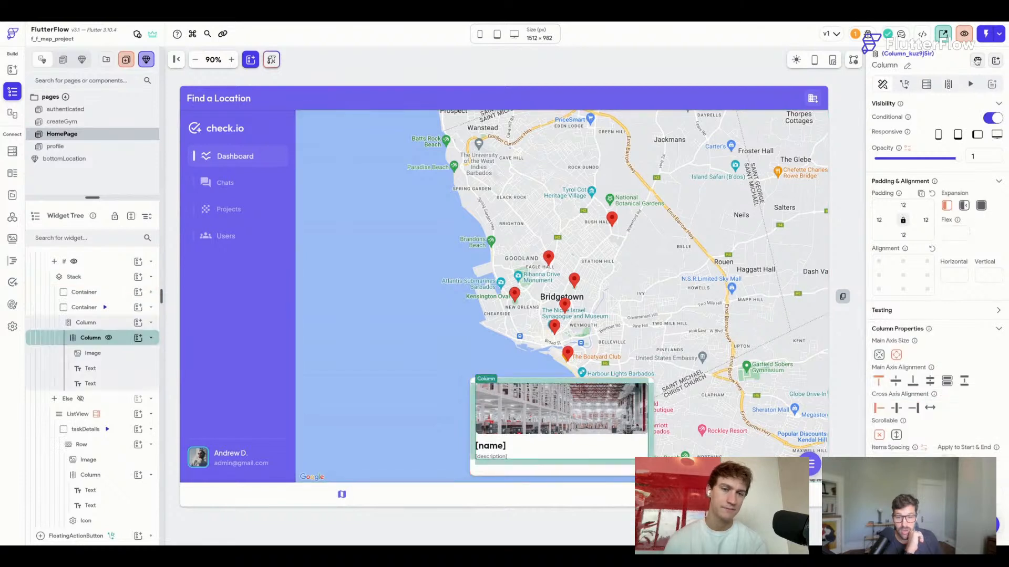
pyautogui.click(971, 84)
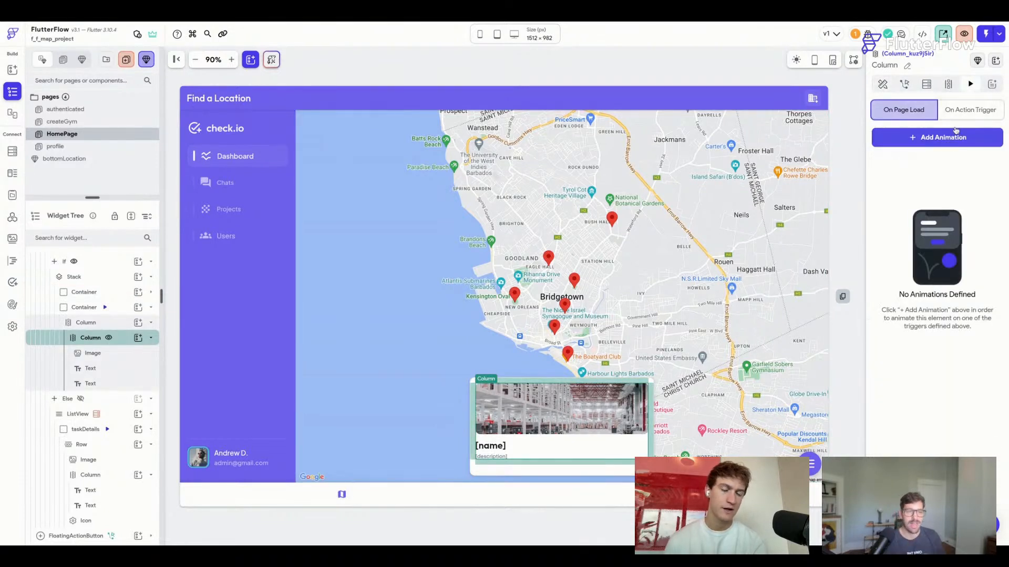
pyautogui.click(954, 137)
pyautogui.click(931, 187)
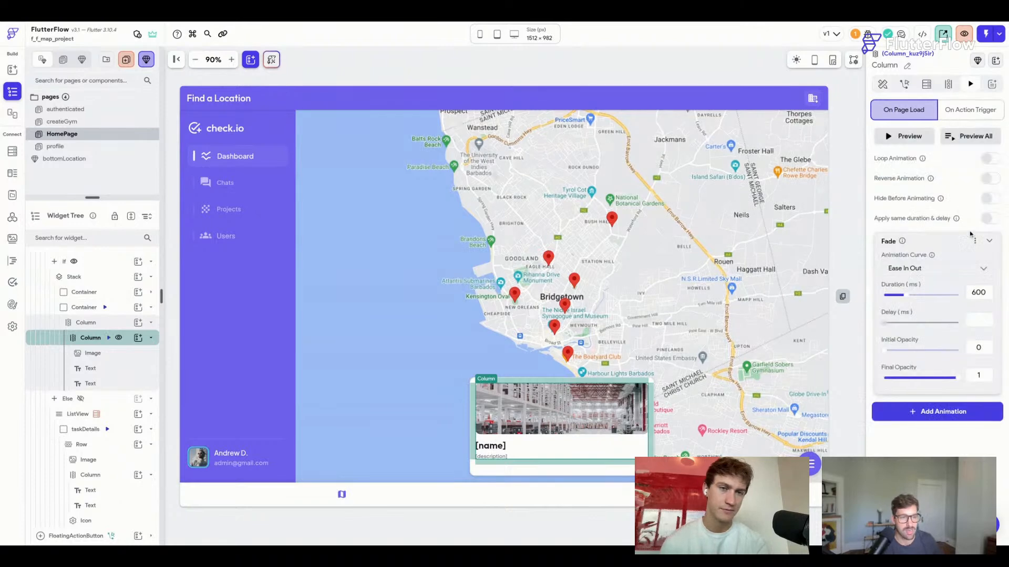
pyautogui.moveTo(977, 292); pyautogui.dragTo(960, 295)
pyautogui.write('3')
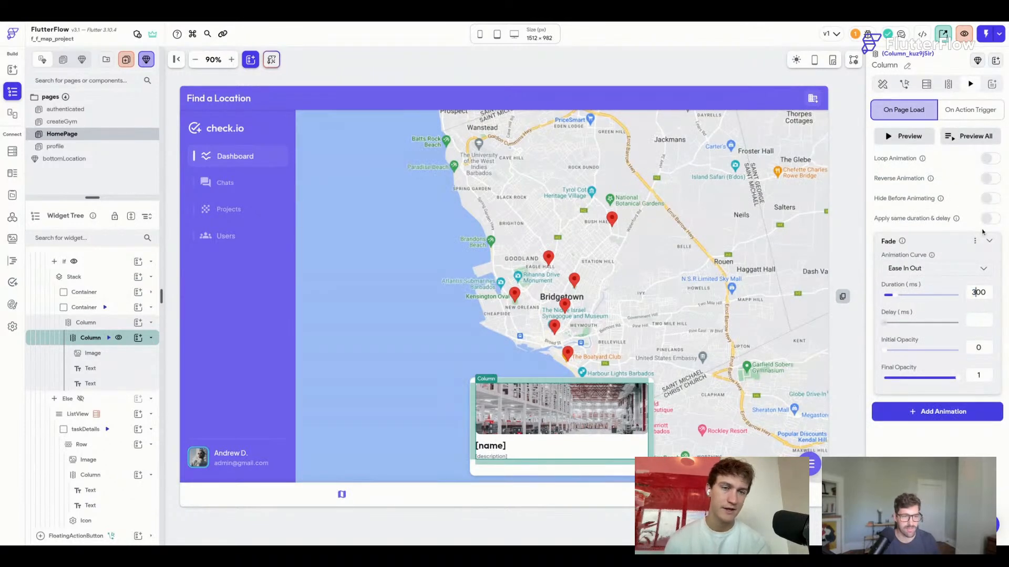
pyautogui.click(971, 135)
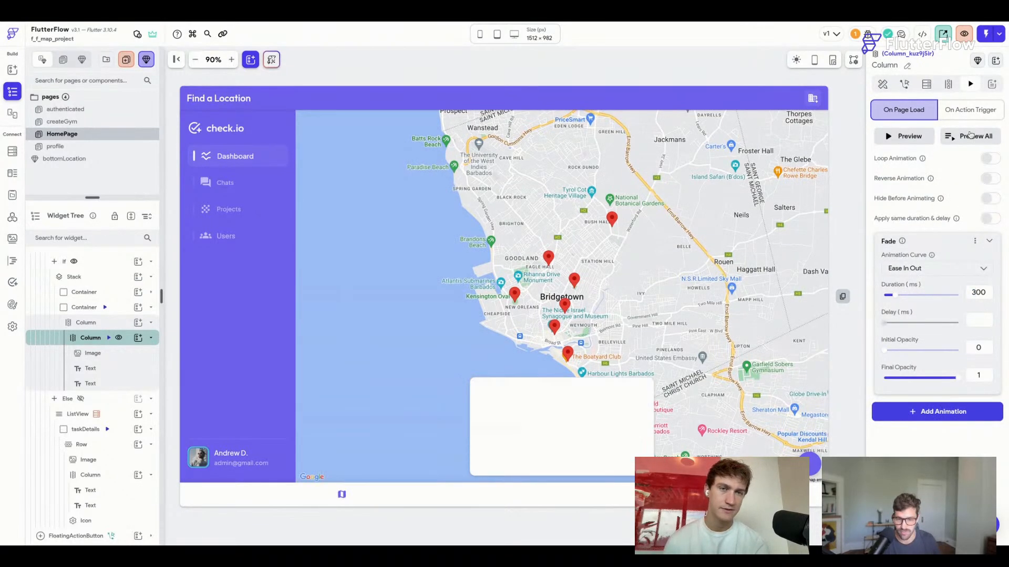
pyautogui.click(883, 85)
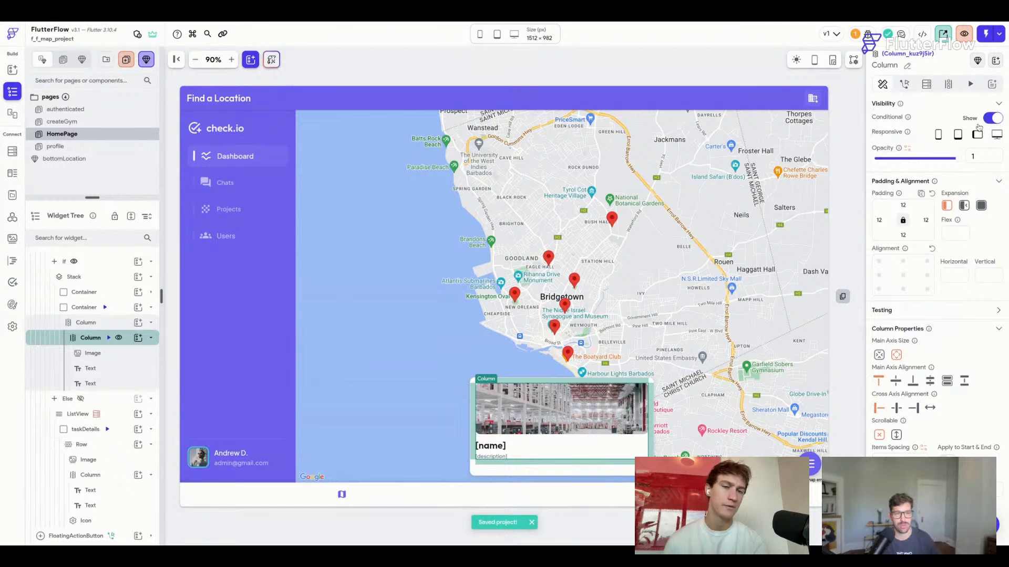
pyautogui.click(619, 64)
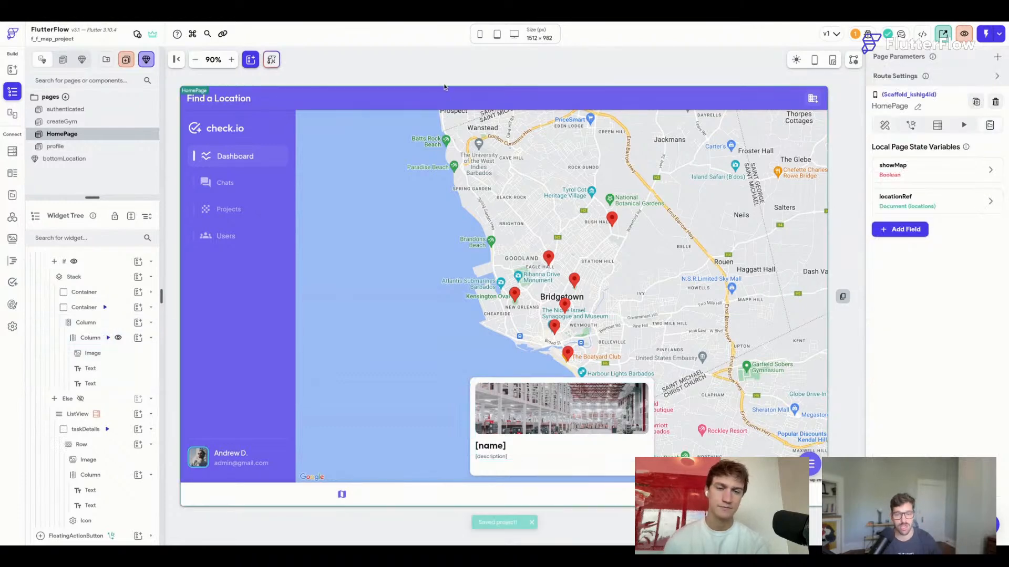
# Delete the Bottom Sheet action from the map's marker-tap action flow.
pyautogui.click(602, 282)
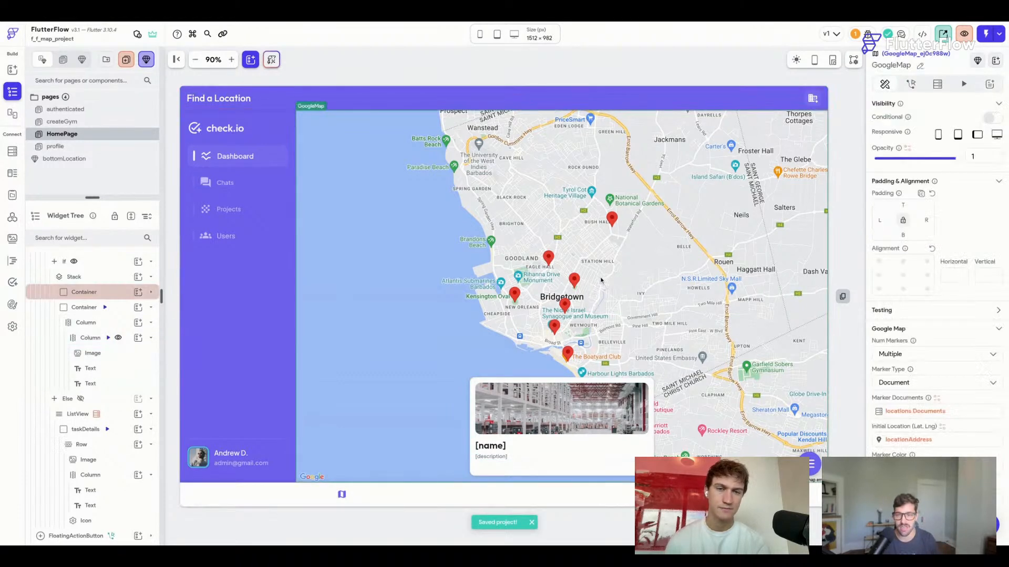
pyautogui.click(910, 84)
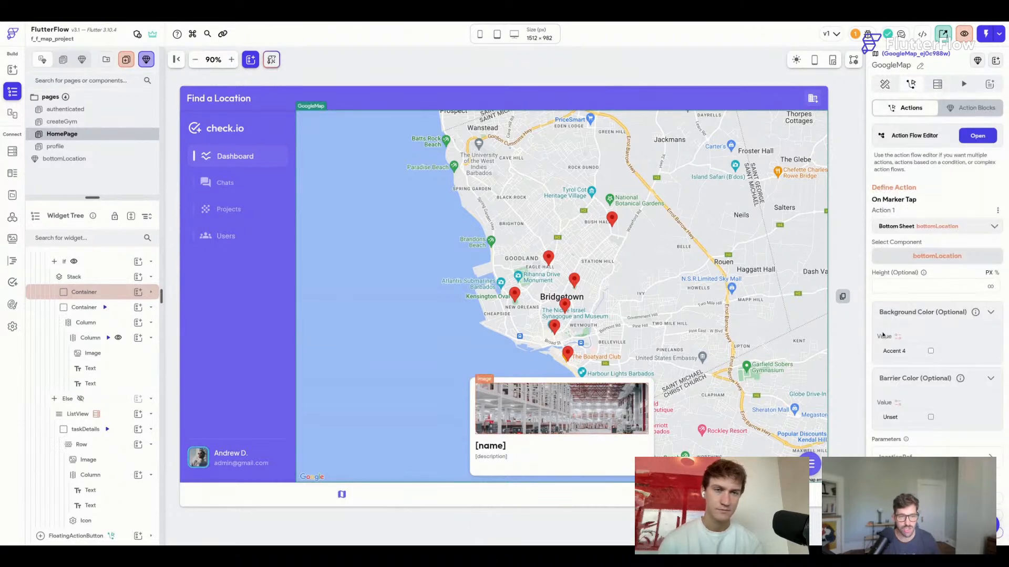
pyautogui.click(977, 136)
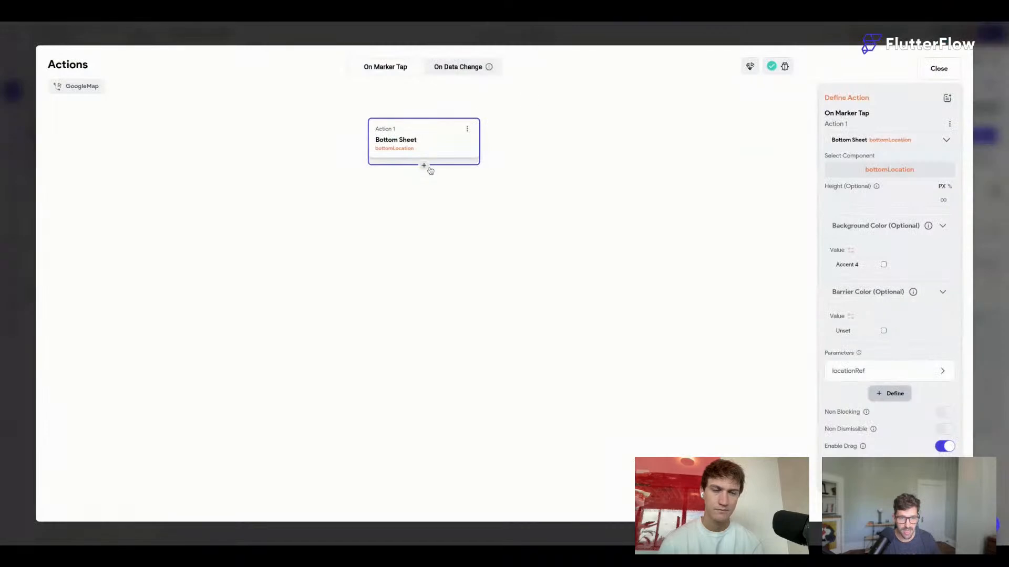
pyautogui.click(467, 128)
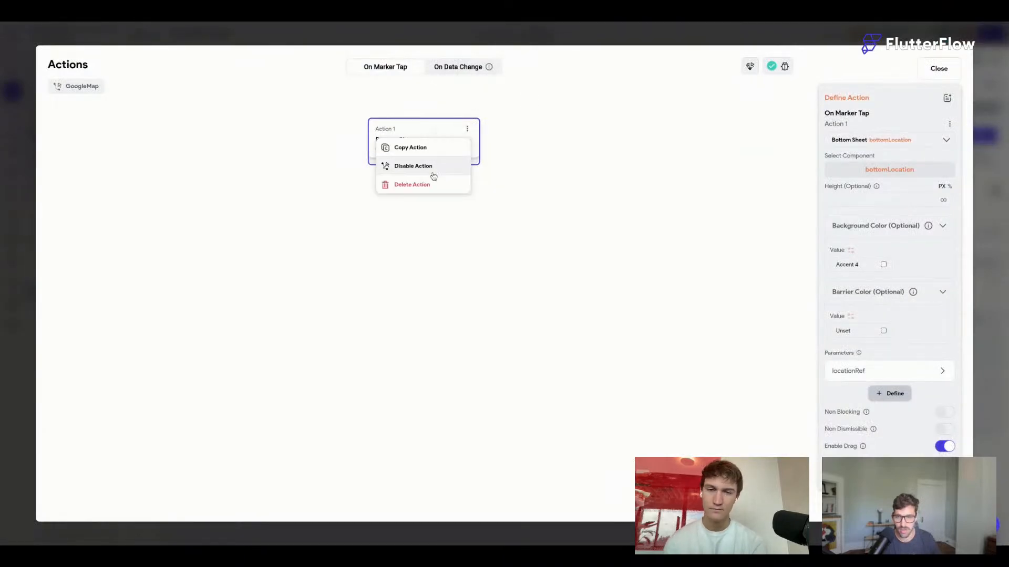
pyautogui.click(427, 186)
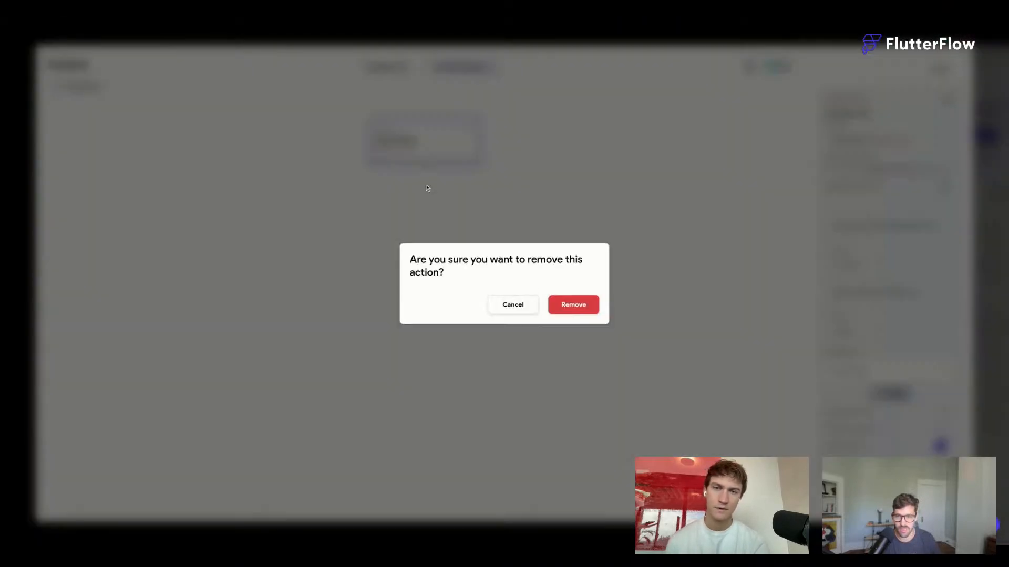
pyautogui.click(573, 303)
# Add a non-blocking Widget Animation action targeting Container1 to the marker tap.
pyautogui.click(440, 348)
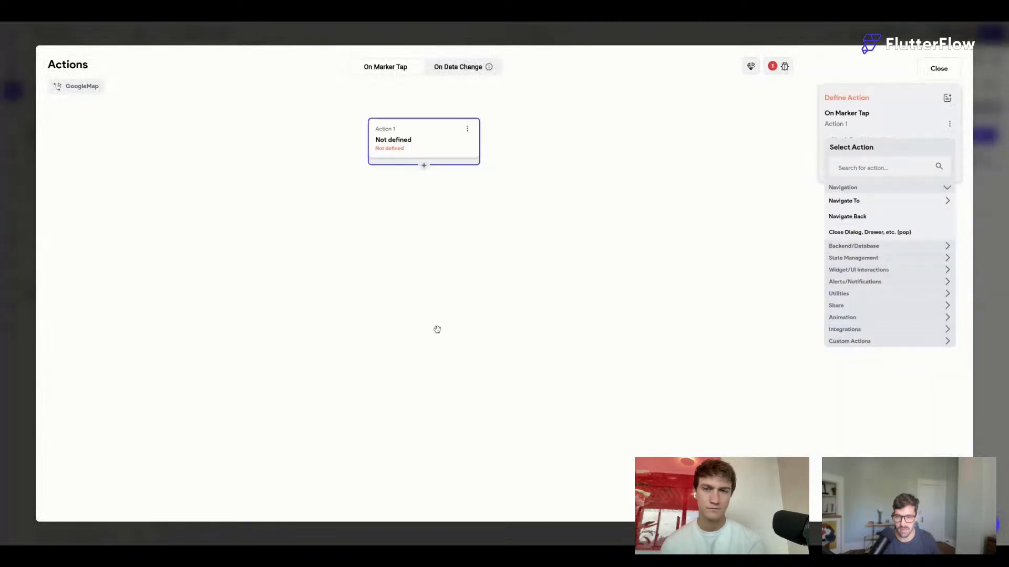
pyautogui.click(868, 162)
pyautogui.write('animate')
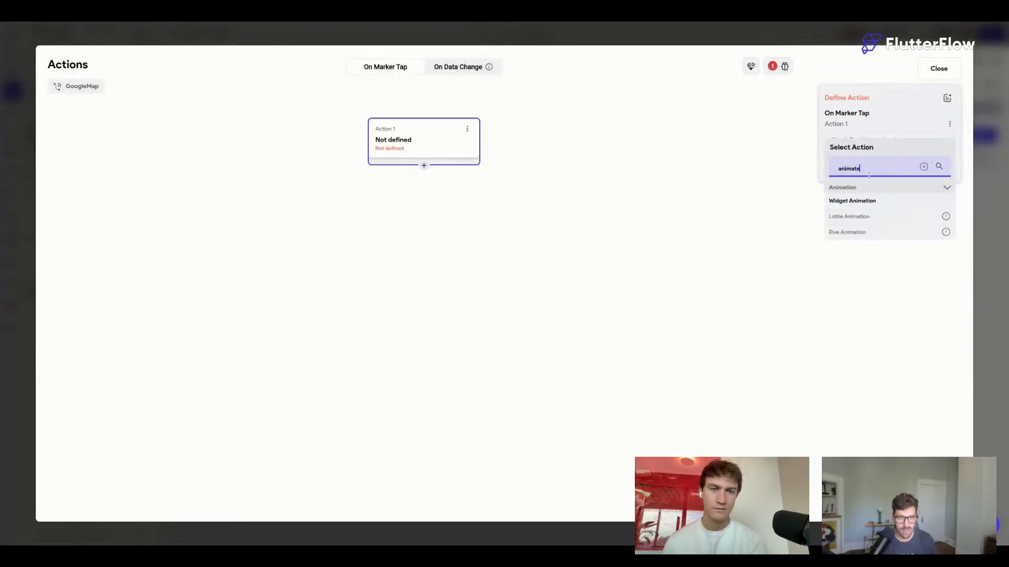
pyautogui.click(867, 203)
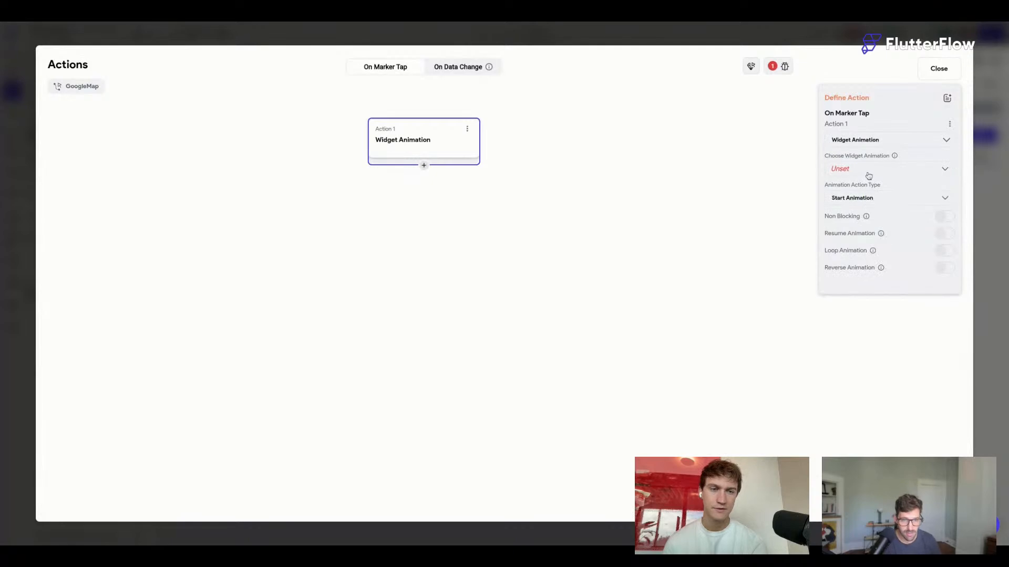
pyautogui.click(860, 175)
pyautogui.click(858, 174)
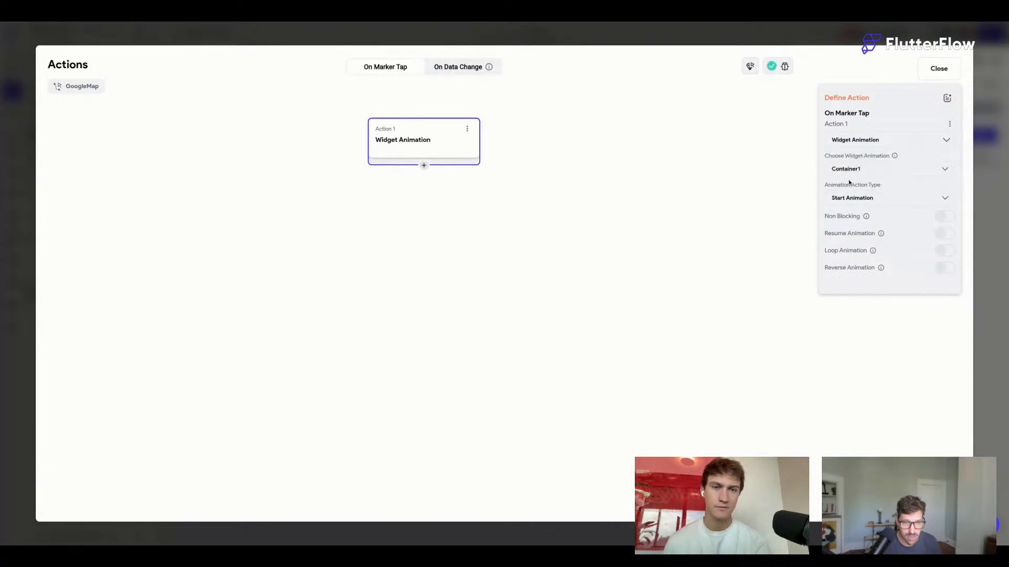
pyautogui.click(946, 217)
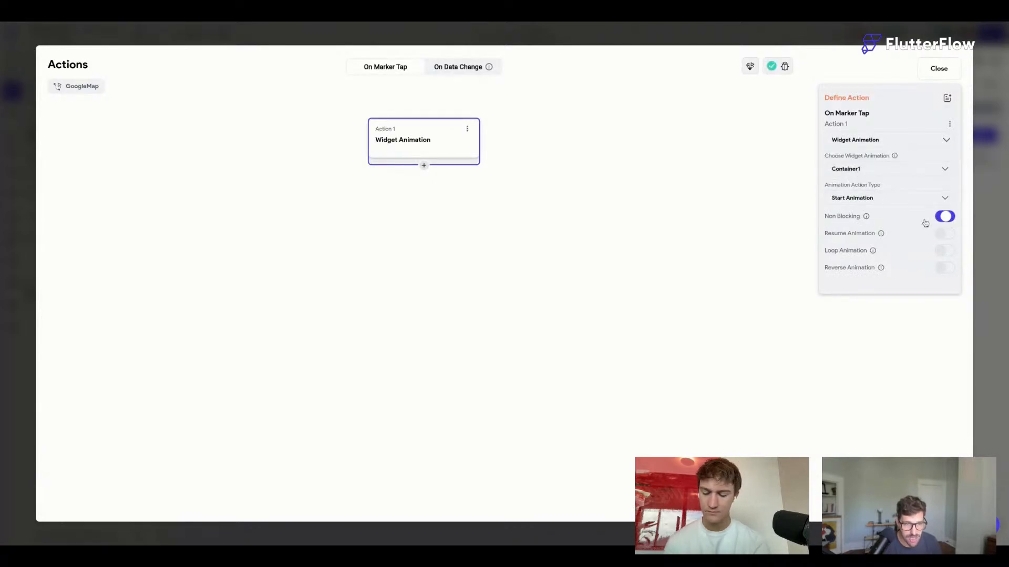
# Add an Update Widget State action setting locationRef to the tapped Marker Document.
pyautogui.click(424, 166)
pyautogui.click(430, 189)
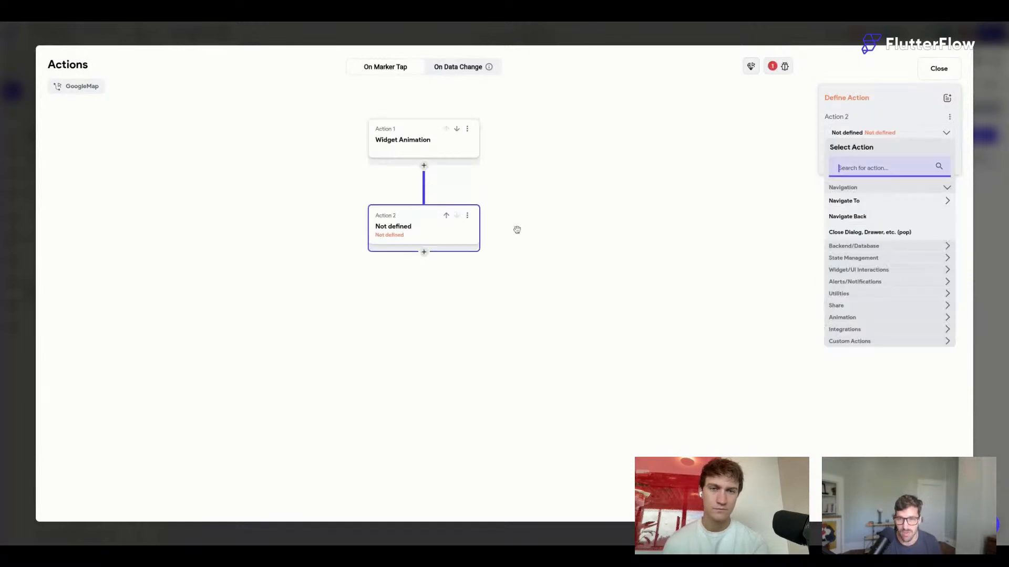
pyautogui.write('update')
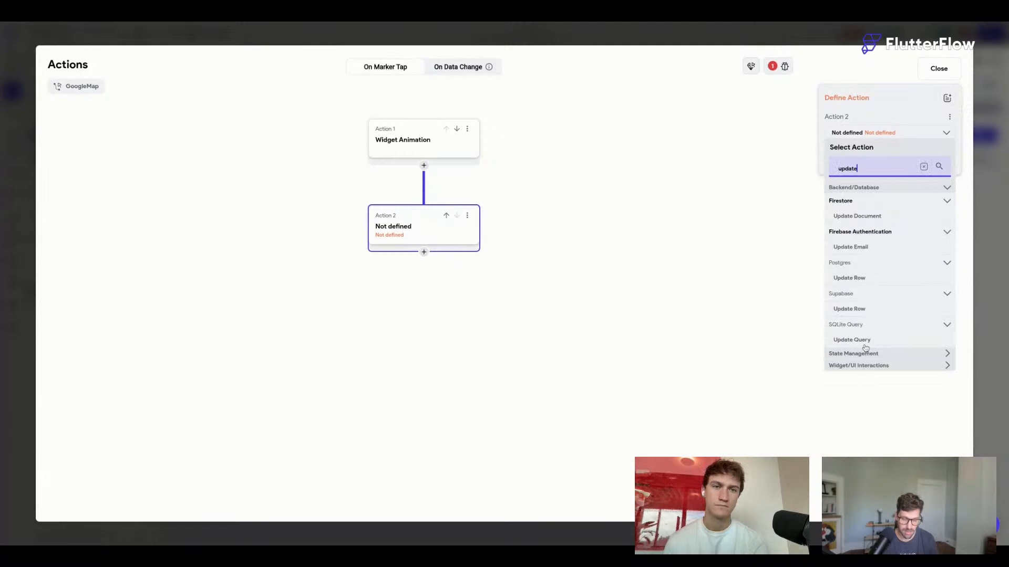
pyautogui.click(861, 354)
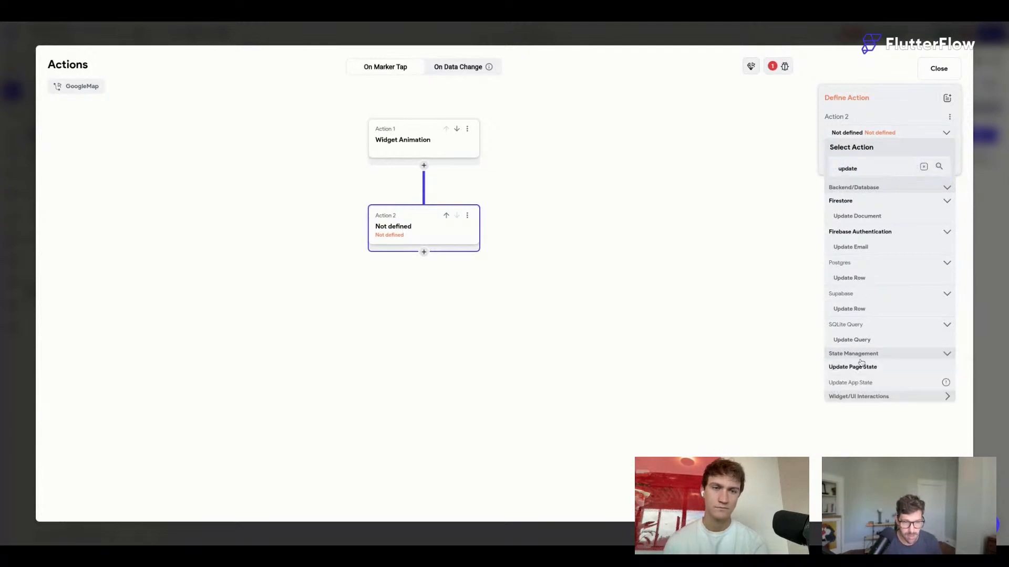
pyautogui.click(862, 368)
pyautogui.click(887, 173)
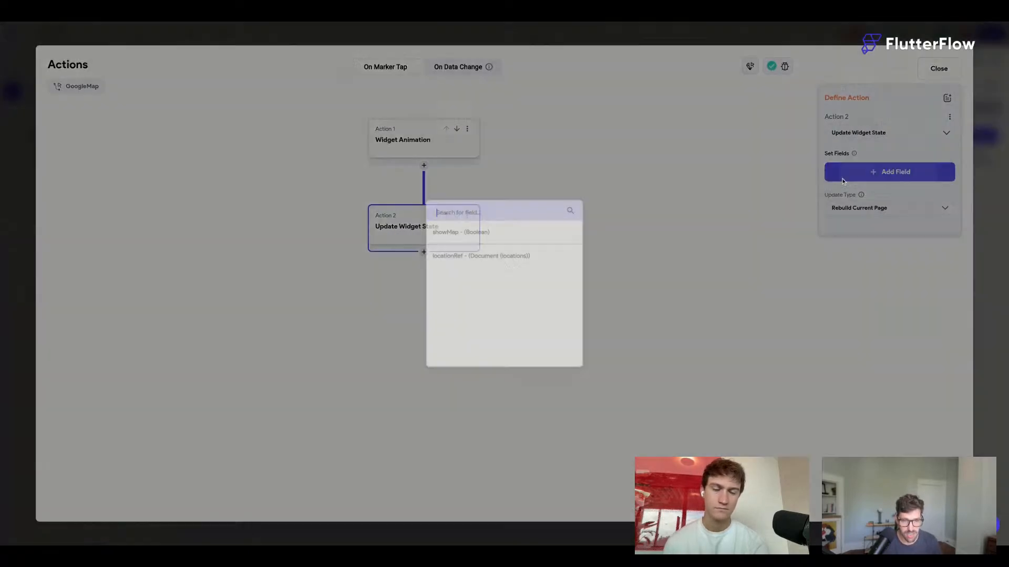
pyautogui.click(469, 256)
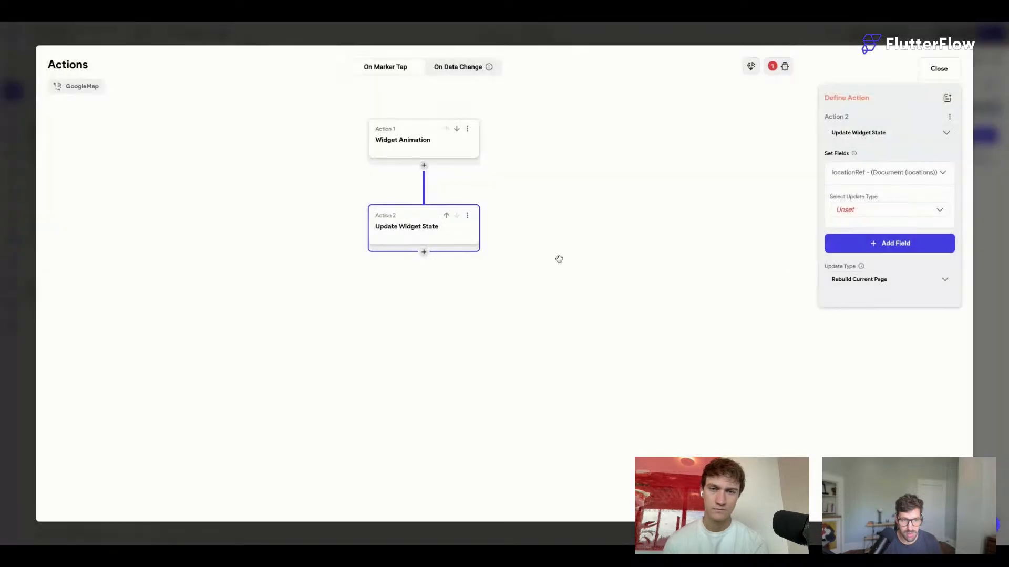
pyautogui.click(870, 211)
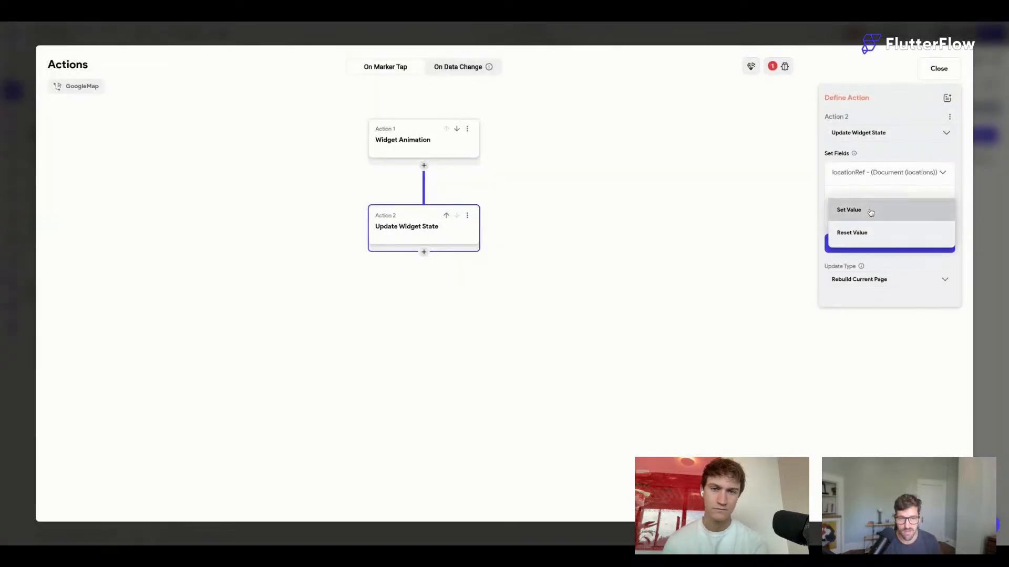
pyautogui.click(871, 212)
pyautogui.click(888, 241)
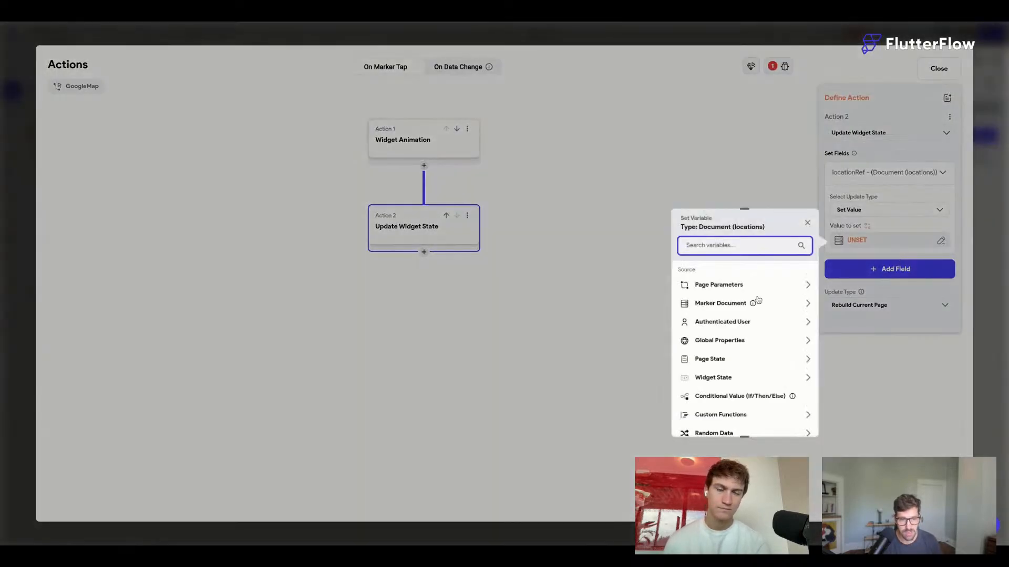
pyautogui.click(728, 304)
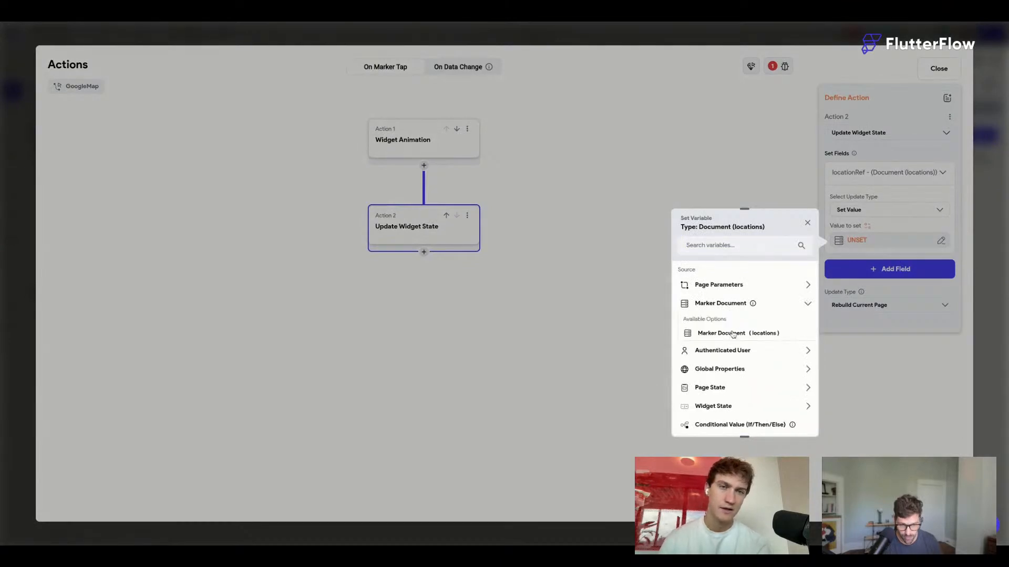
pyautogui.click(733, 333)
pyautogui.click(791, 419)
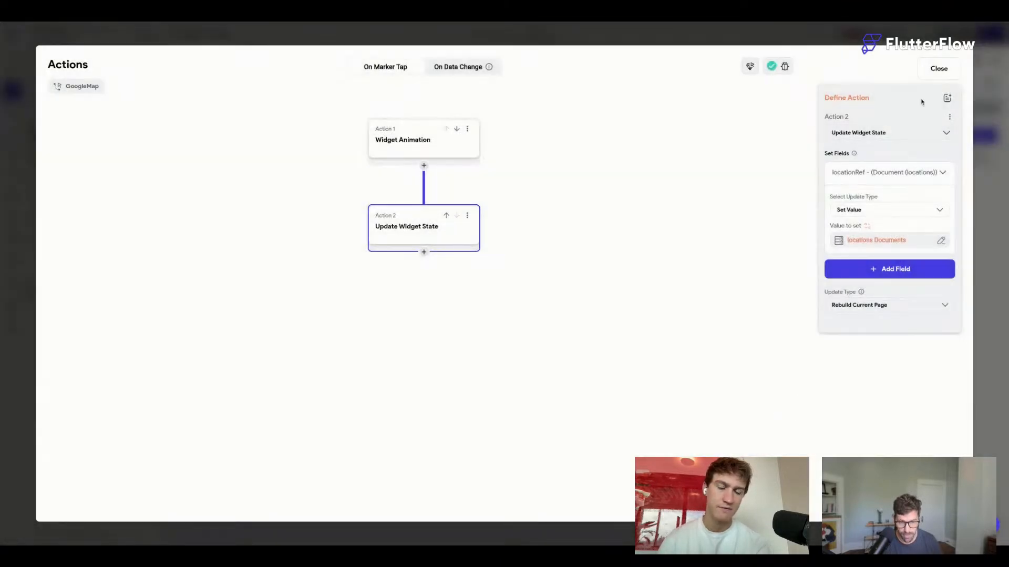
pyautogui.click(939, 70)
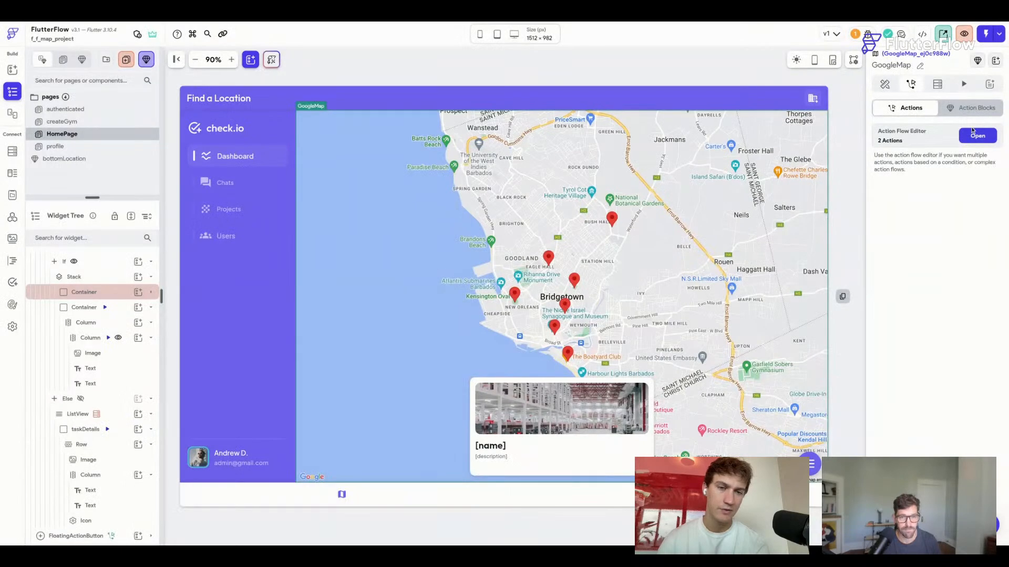
# Move the locationRef update ahead of the Container1 animation in the marker-tap flow.
pyautogui.click(974, 133)
pyautogui.click(447, 216)
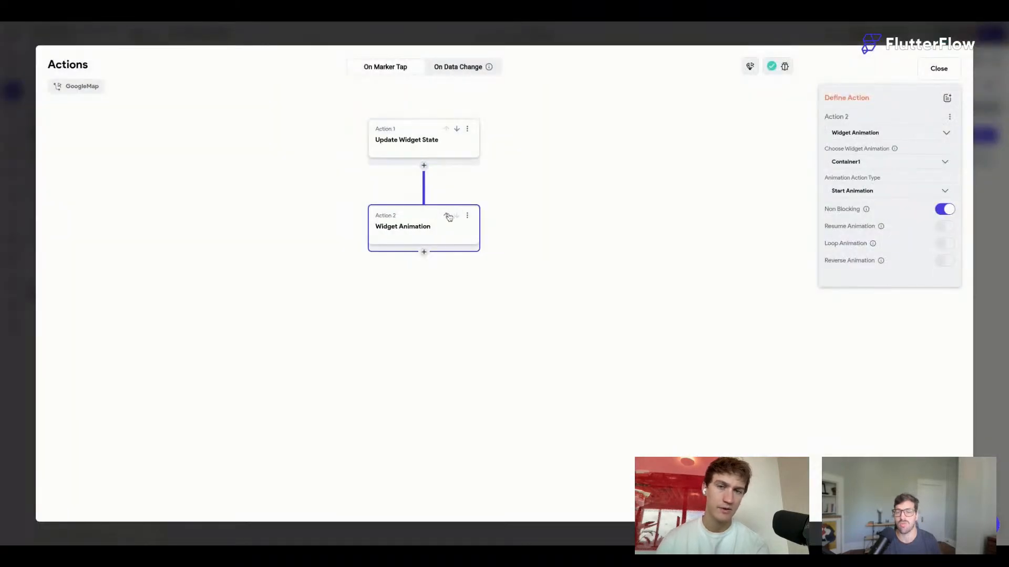
pyautogui.click(940, 69)
# Select the location card's inner column and bring up the element picker.
pyautogui.click(628, 73)
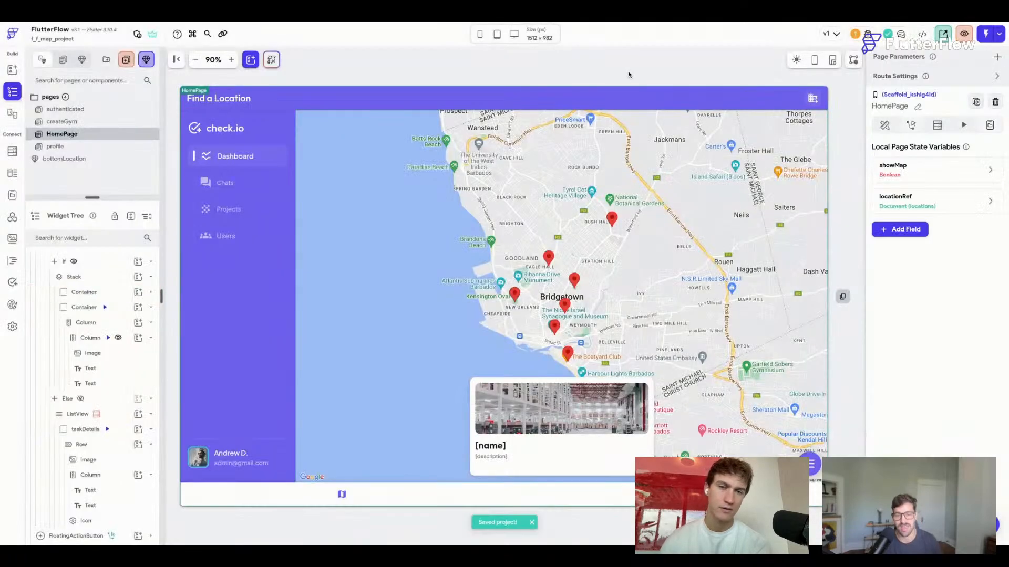
pyautogui.click(633, 456)
pyautogui.press('super+f')
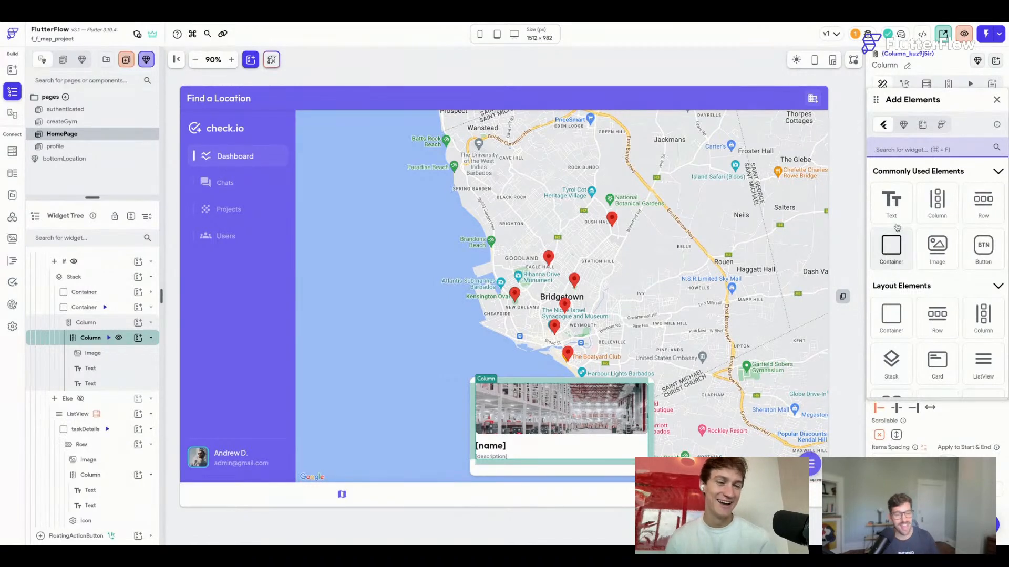
# Insert an IconButton at the top of the location card's column.
pyautogui.write('ico')
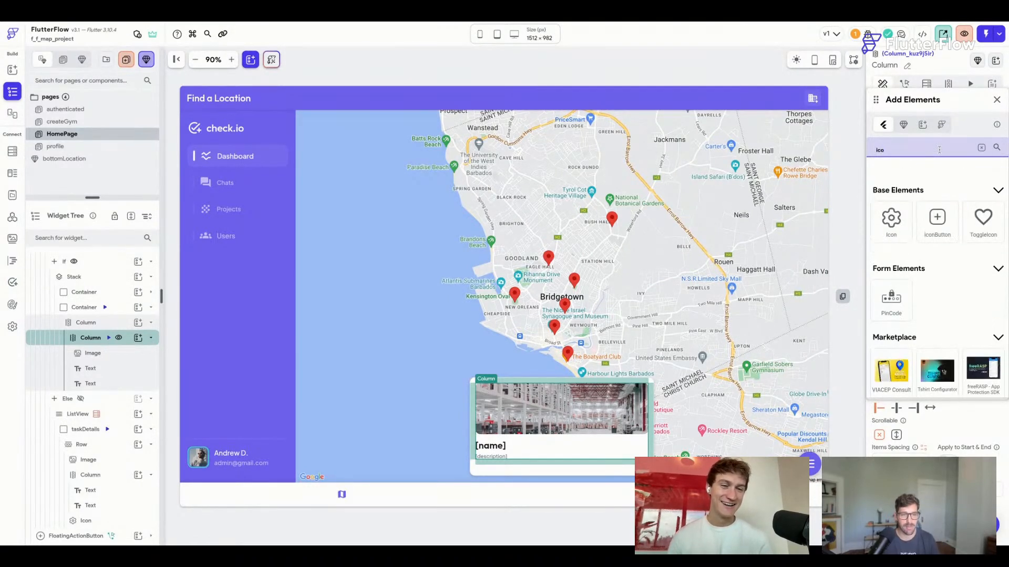
pyautogui.click(937, 219)
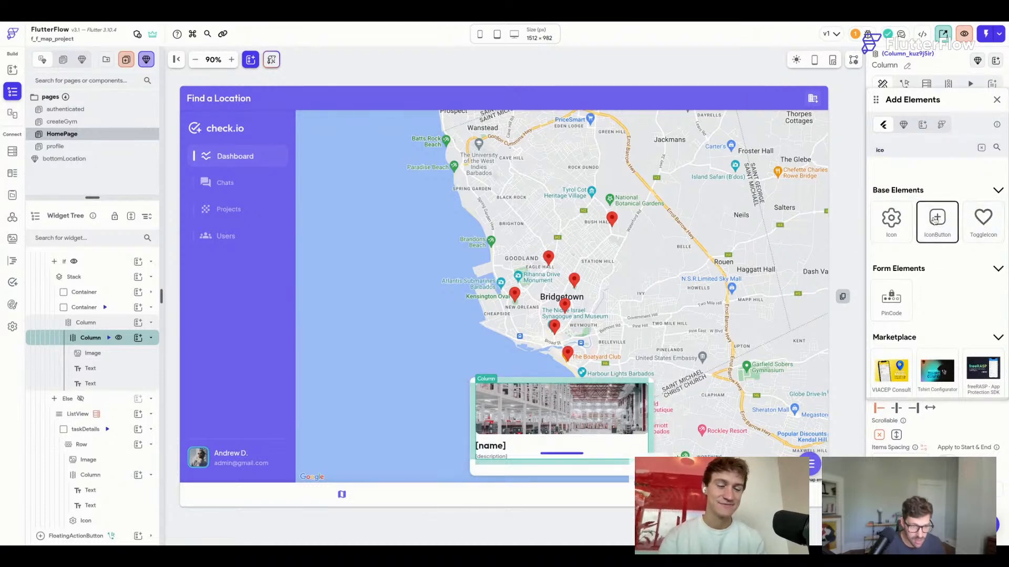
pyautogui.moveTo(935, 220); pyautogui.dragTo(665, 407)
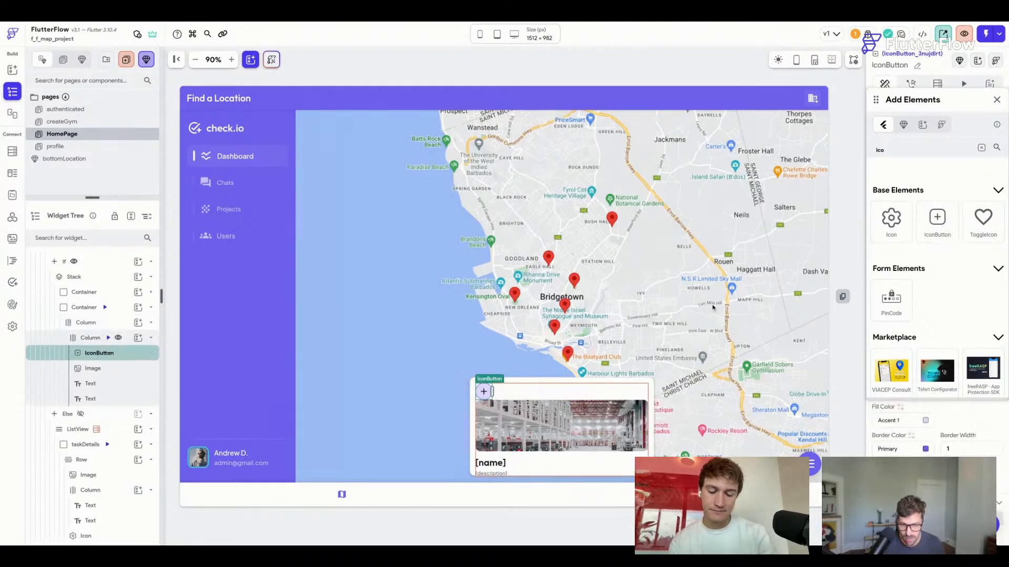
pyautogui.click(997, 101)
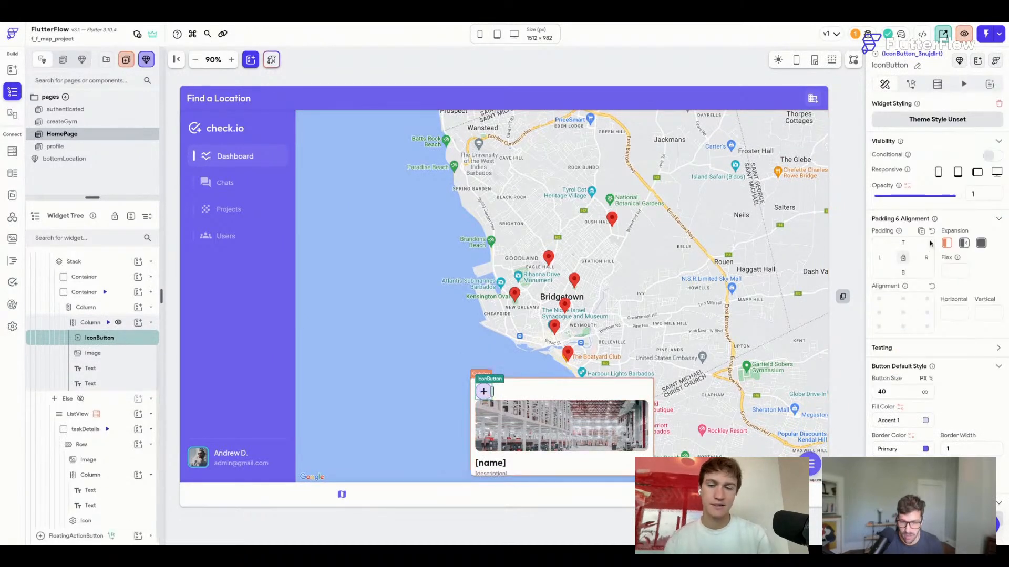
# Align the button top-right, colour it Alternate and set its border radius to 8.
pyautogui.click(927, 299)
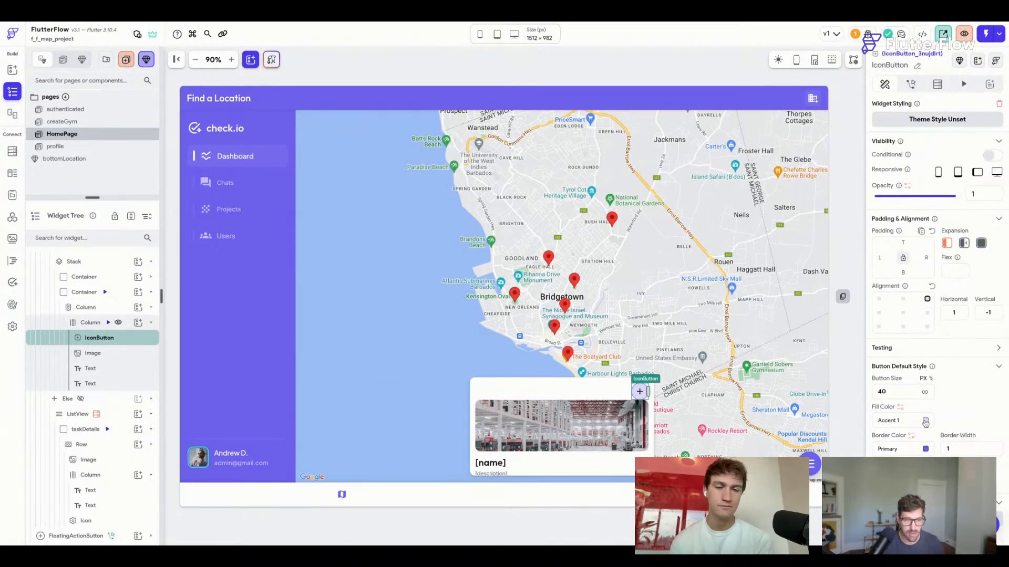
pyautogui.click(926, 421)
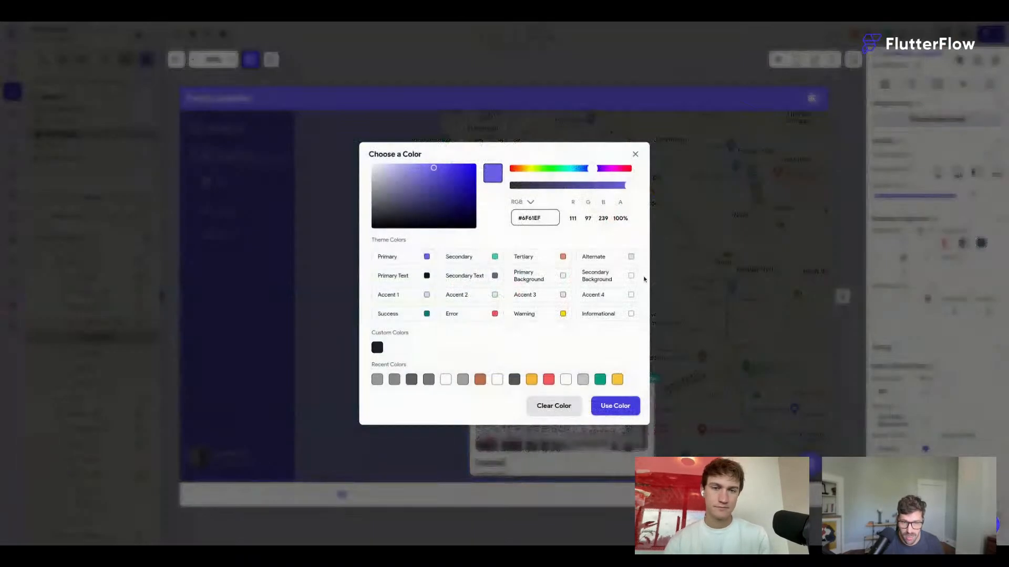
pyautogui.click(630, 259)
pyautogui.scroll(-2, 902, 410)
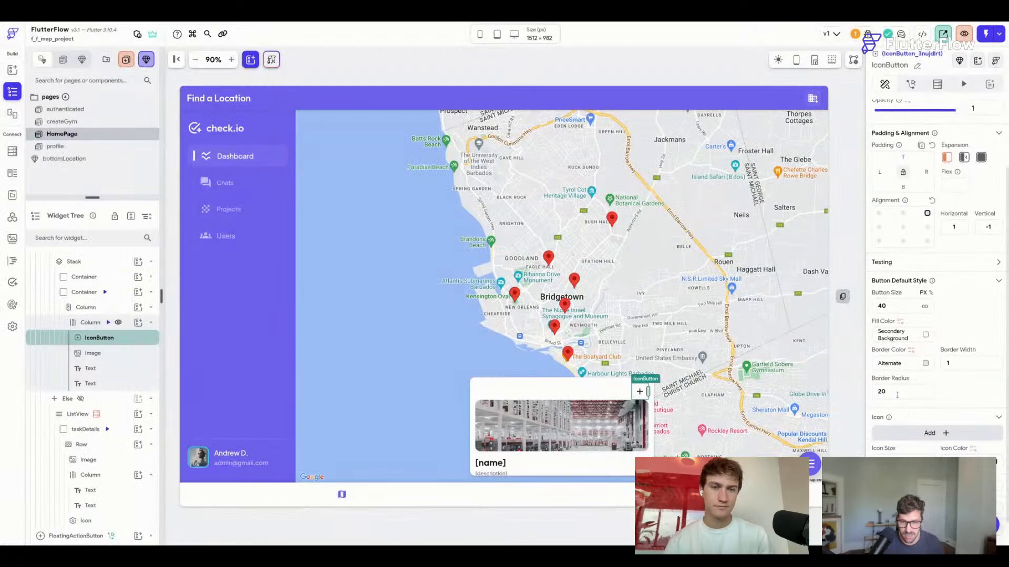
pyautogui.moveTo(898, 395); pyautogui.dragTo(862, 396)
pyautogui.write('8')
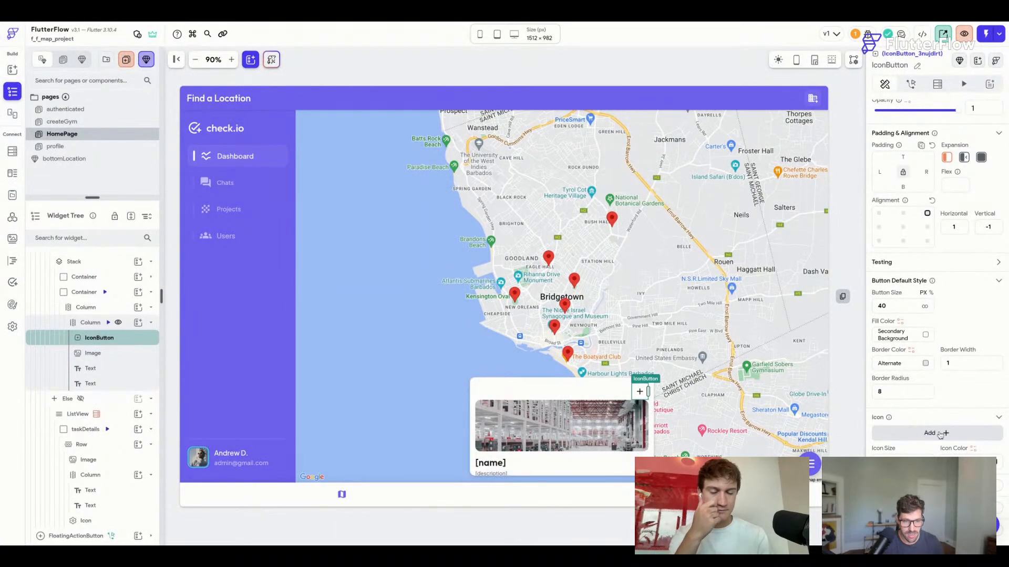
# Give the button the Close Rounded icon and set its padding to 12.
pyautogui.click(940, 433)
pyautogui.click(576, 186)
pyautogui.write('close')
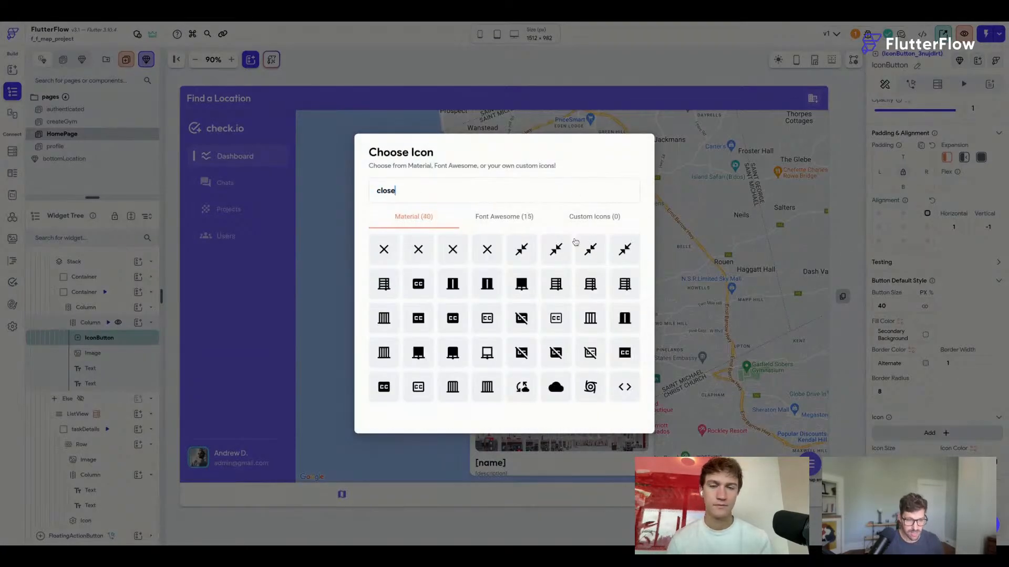
pyautogui.click(451, 252)
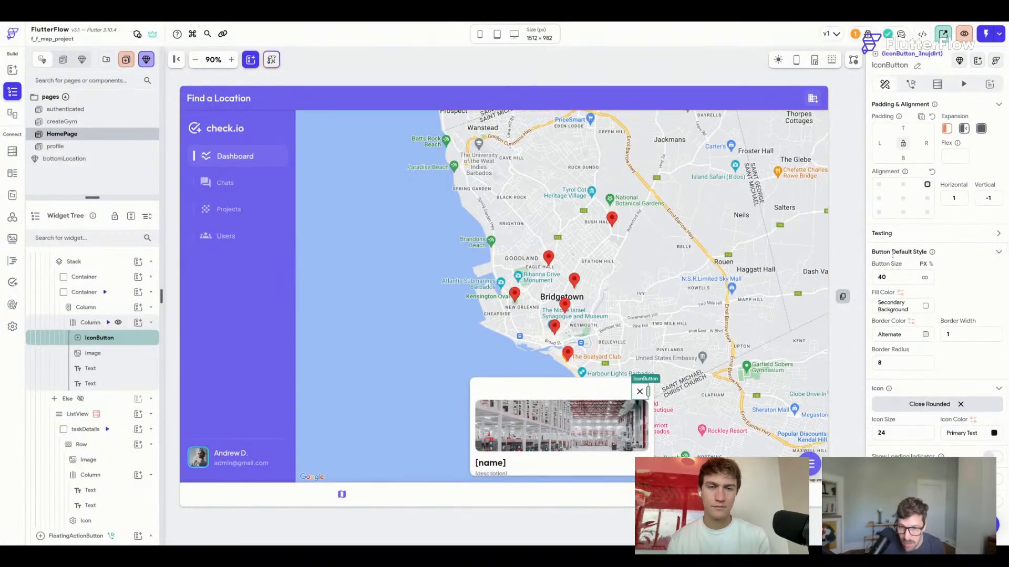
pyautogui.write('12')
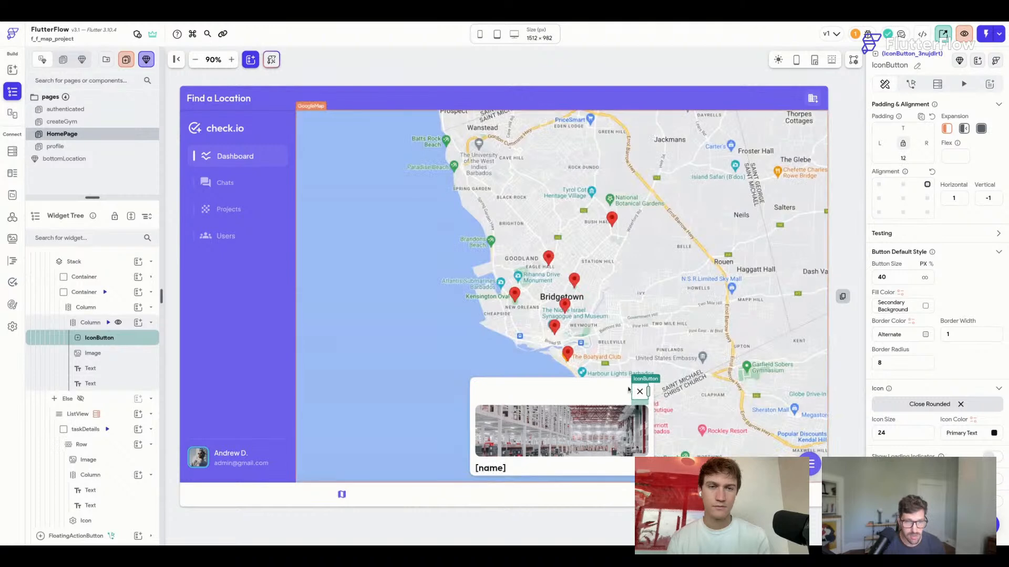
# Select the [name] title text, then the column holding the card contents.
pyautogui.click(496, 469)
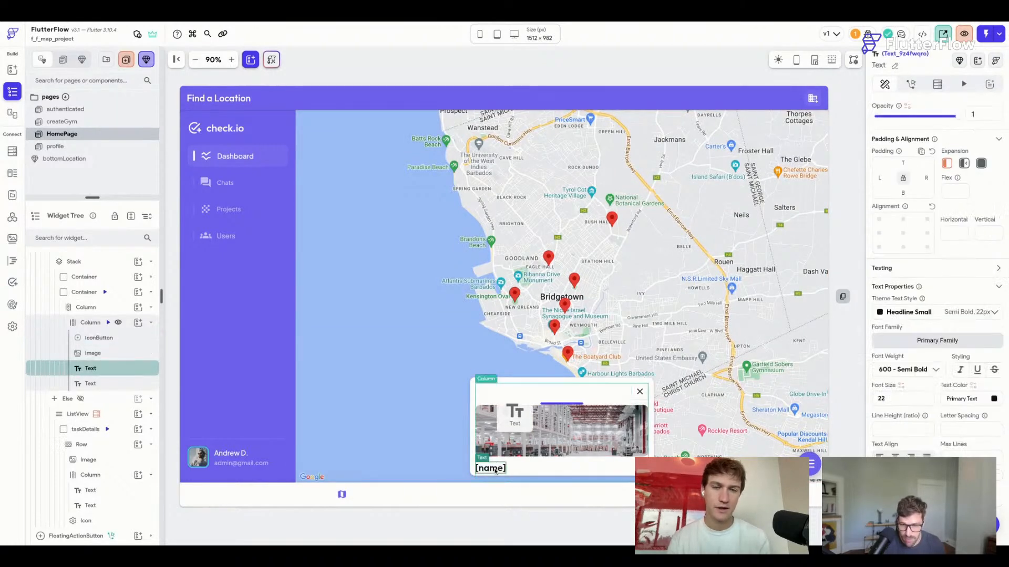
pyautogui.moveTo(495, 471)
pyautogui.mouseDown()
pyautogui.moveTo(507, 432)
pyautogui.moveTo(504, 474)
pyautogui.mouseUp()
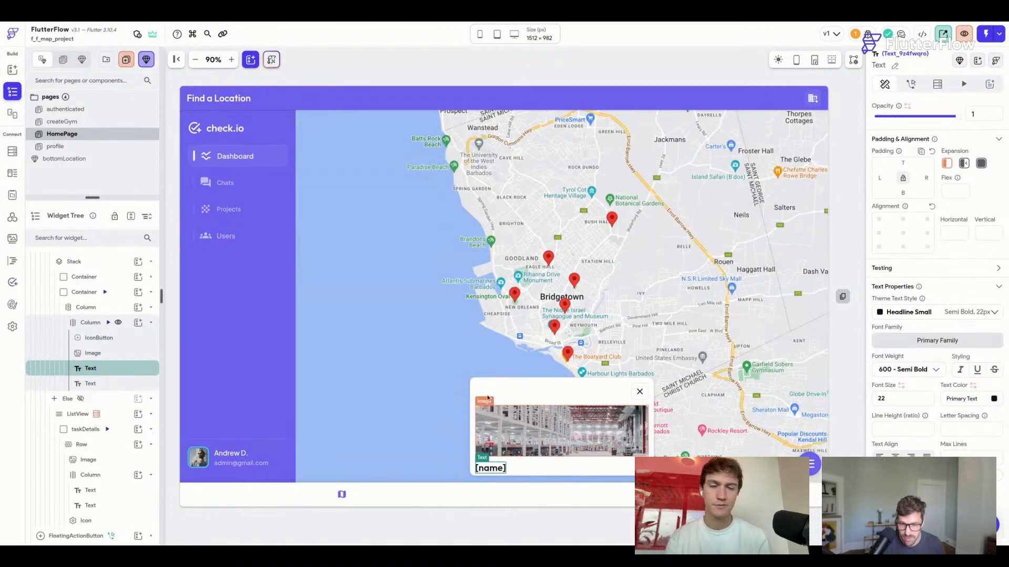
pyautogui.click(473, 388)
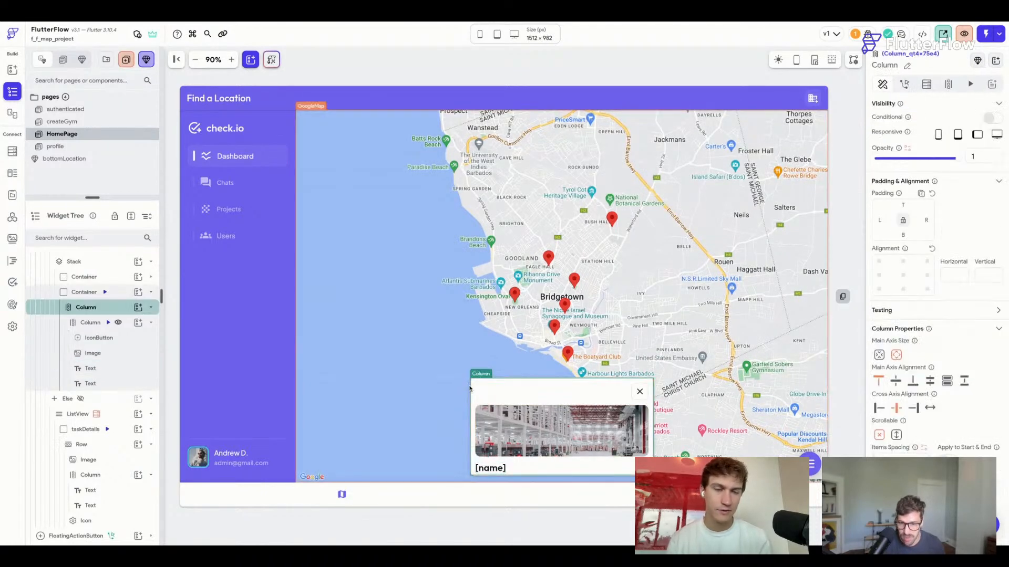
# Change the card container's height to 270 px.
pyautogui.rightClick(469, 389)
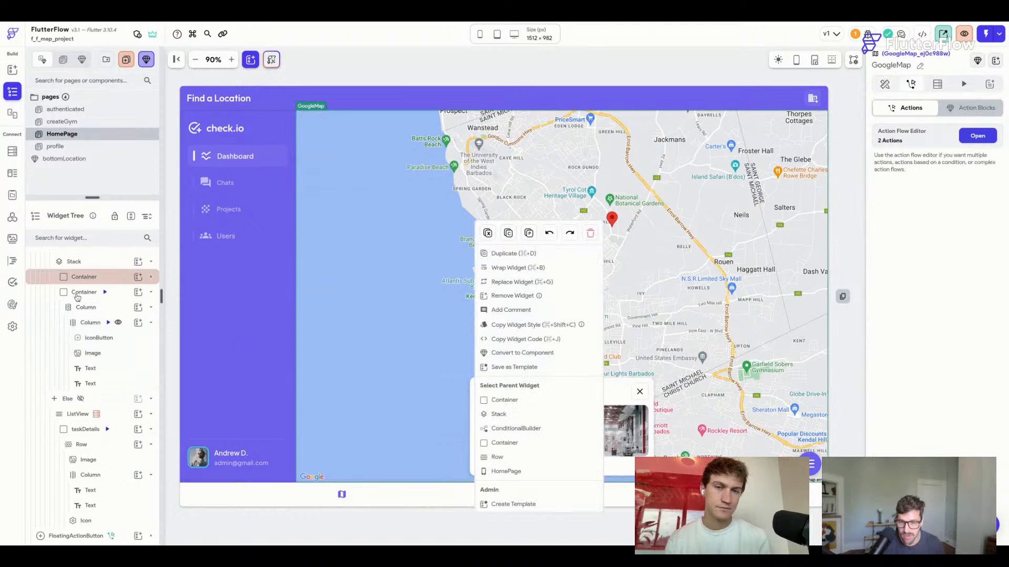
pyautogui.click(119, 296)
pyautogui.click(120, 295)
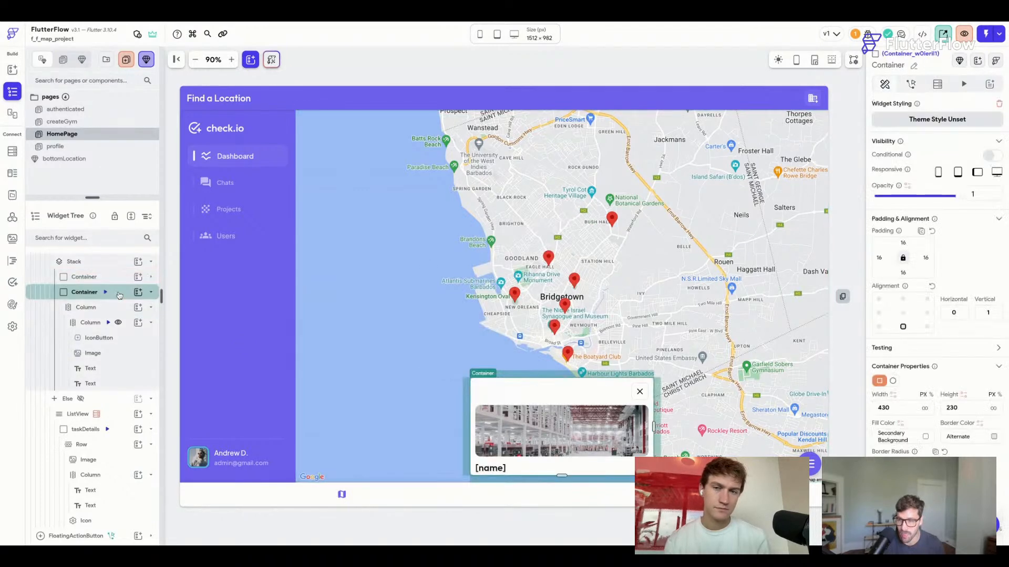
pyautogui.click(954, 409)
pyautogui.press('BackSpace')
pyautogui.write('9')
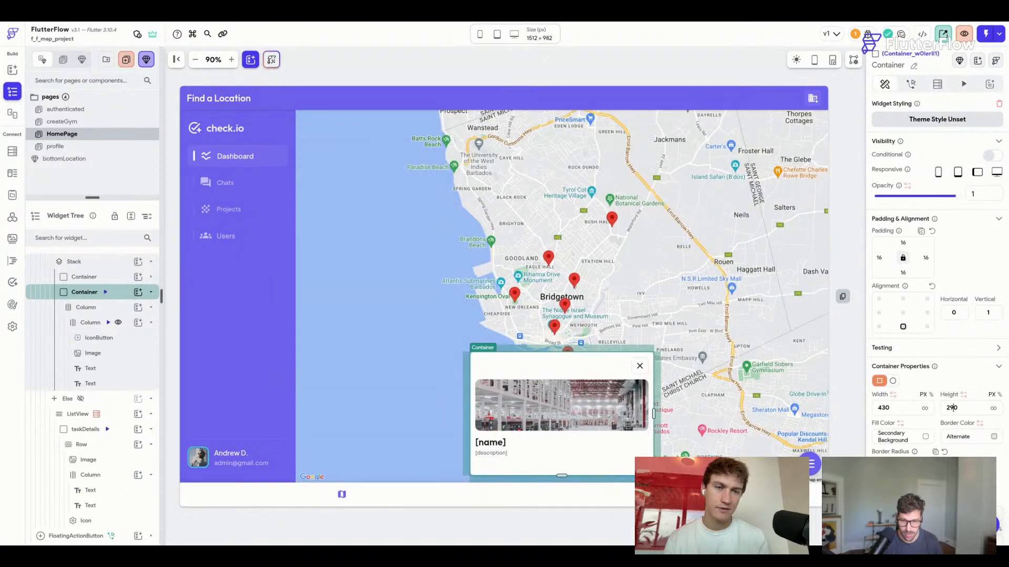
pyautogui.press('BackSpace')
pyautogui.write('7')
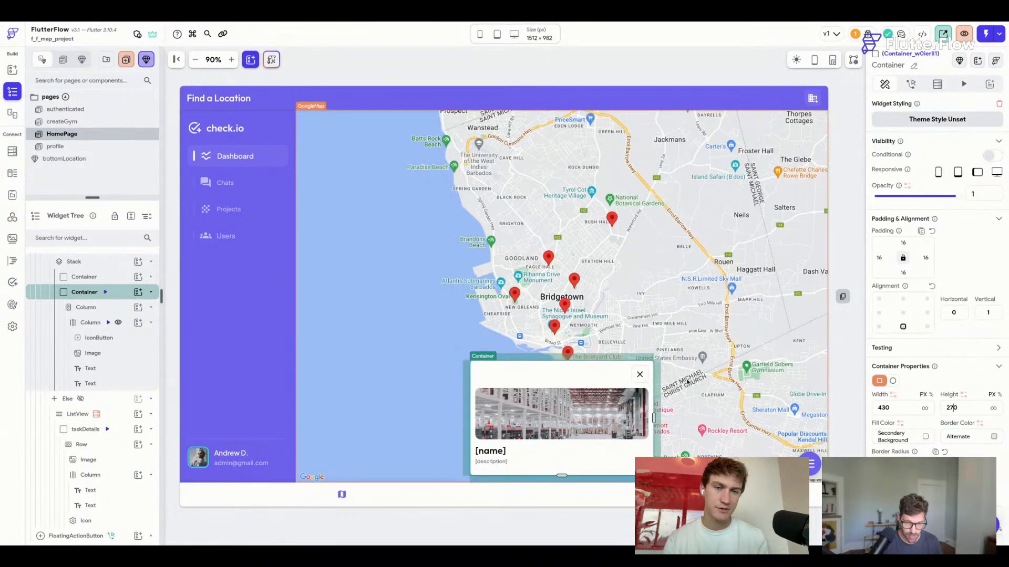
pyautogui.click(840, 169)
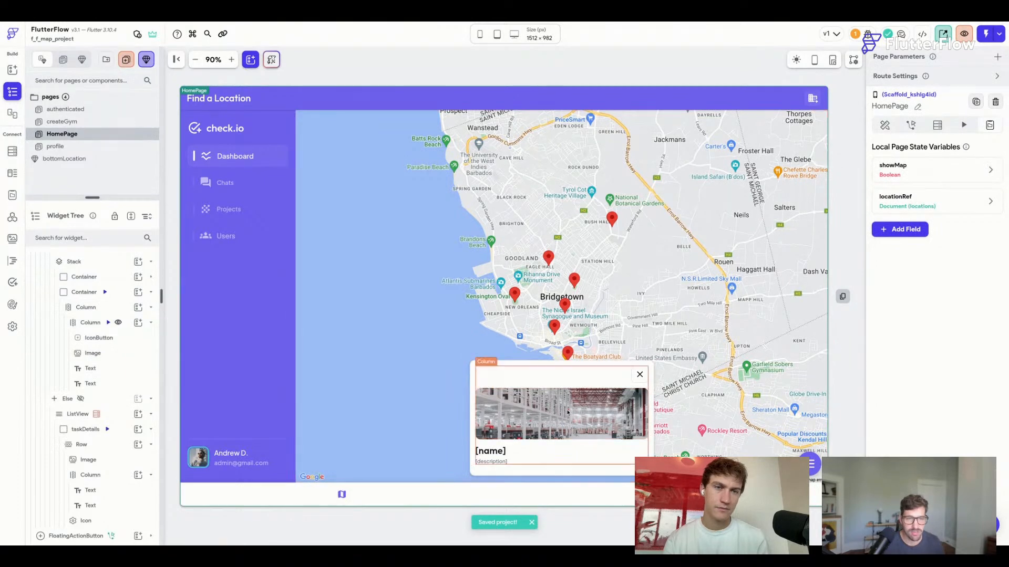
# Set the card's vertical slide initial position to 230 and preview the animation.
pyautogui.click(120, 292)
pyautogui.click(963, 84)
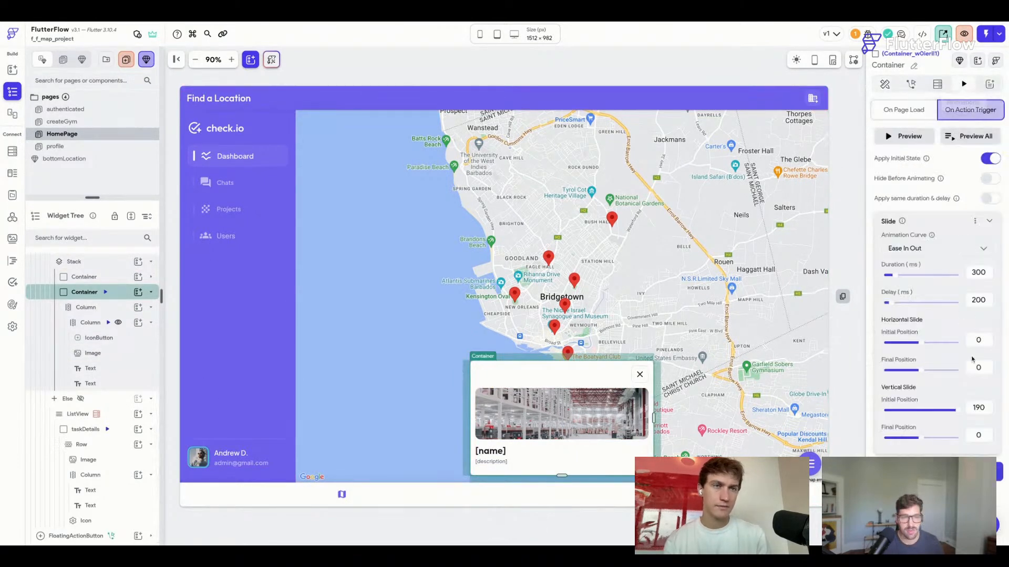
pyautogui.write('230')
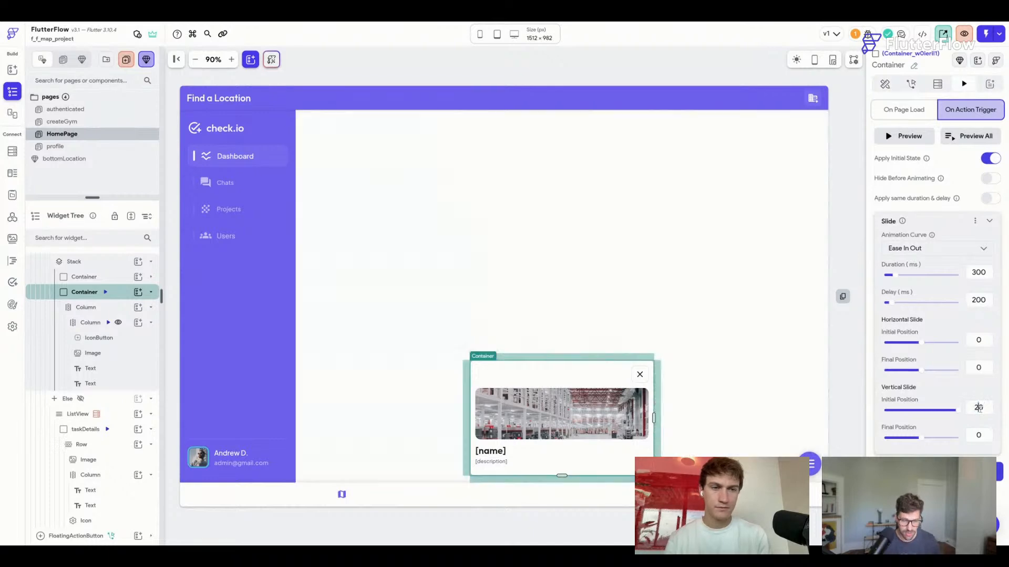
pyautogui.click(975, 140)
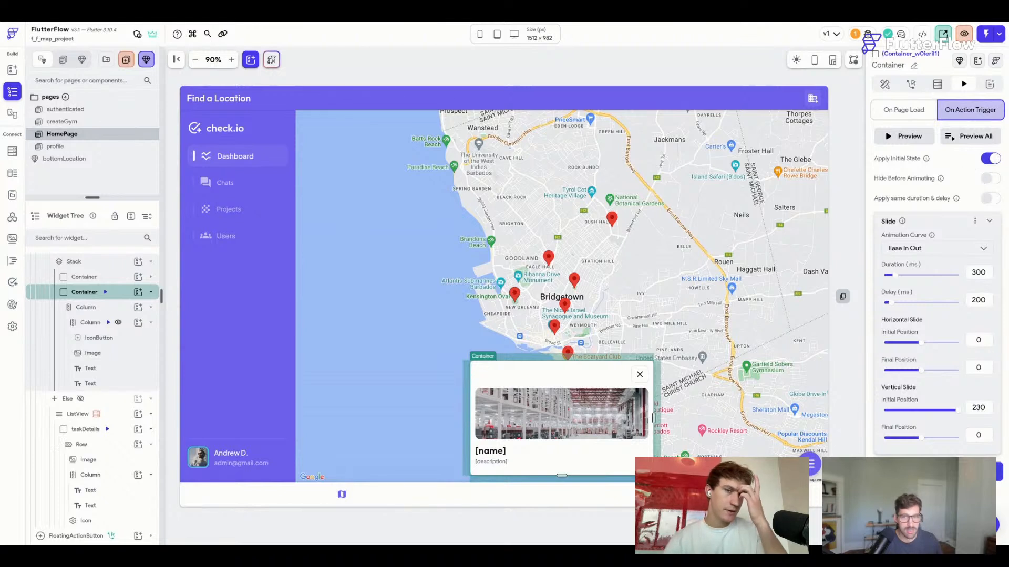
# Make the close button's tap reverse Container1's animation, non-blocking, and save the project.
pyautogui.click(641, 374)
pyautogui.click(913, 84)
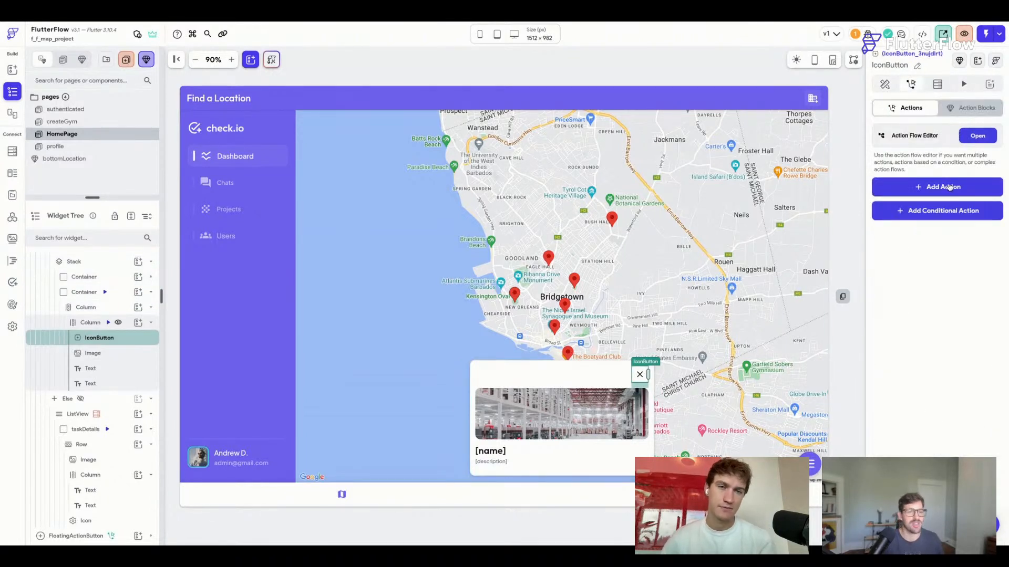
pyautogui.click(950, 188)
pyautogui.write('animat')
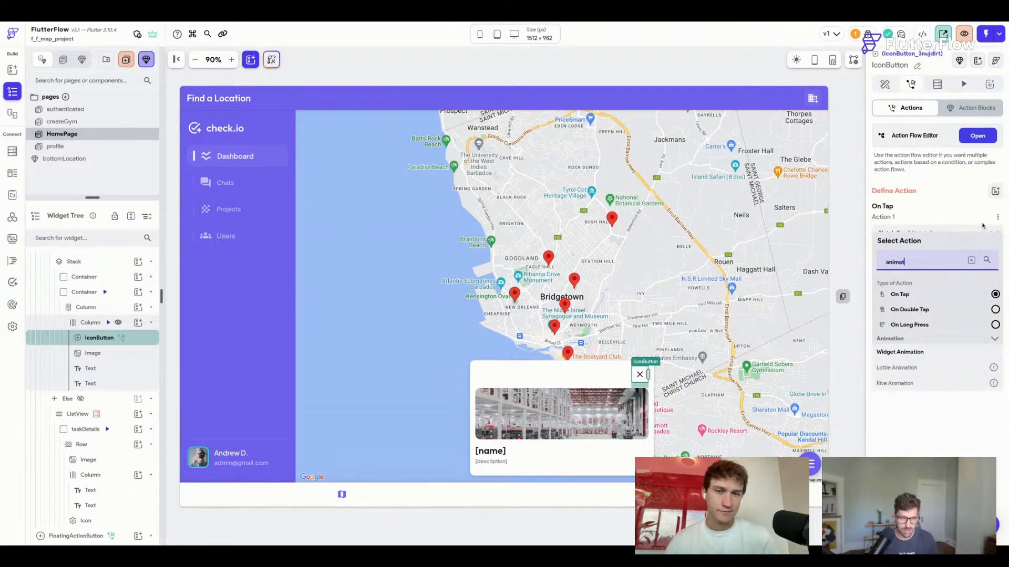
pyautogui.write('e')
pyautogui.click(913, 355)
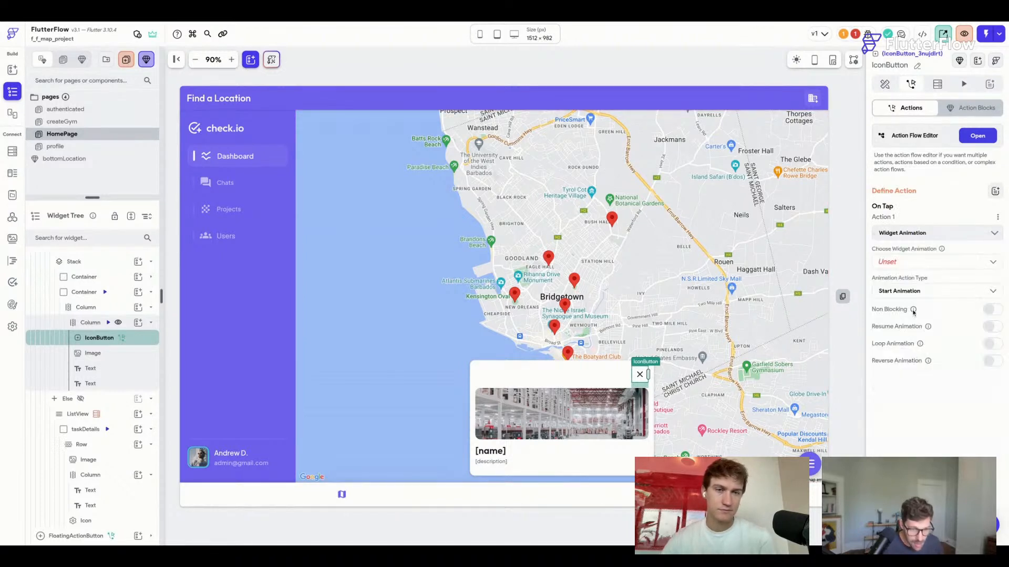
pyautogui.click(904, 268)
pyautogui.click(903, 271)
pyautogui.click(916, 292)
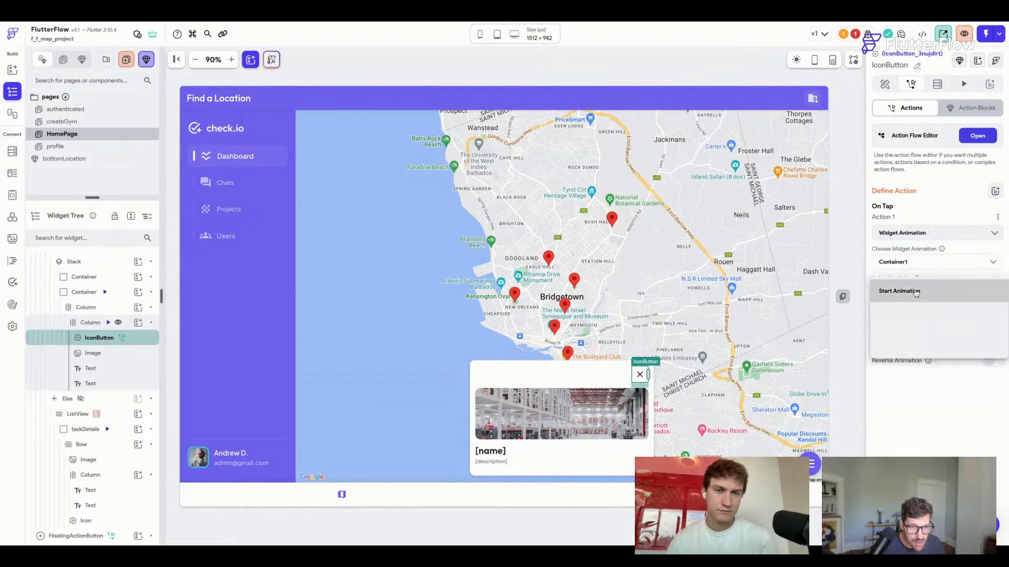
pyautogui.click(903, 360)
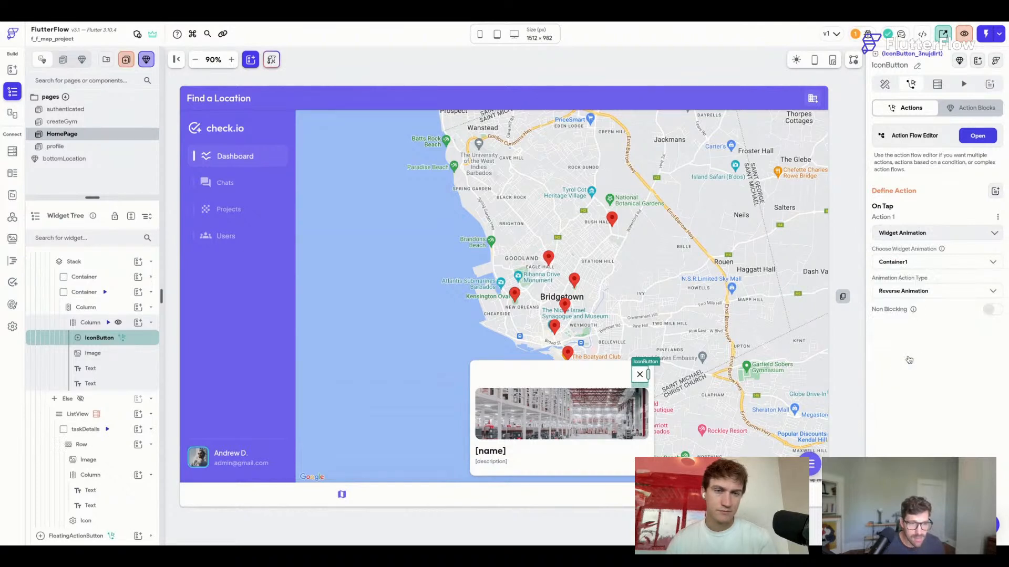
pyautogui.press('super+s')
pyautogui.click(992, 310)
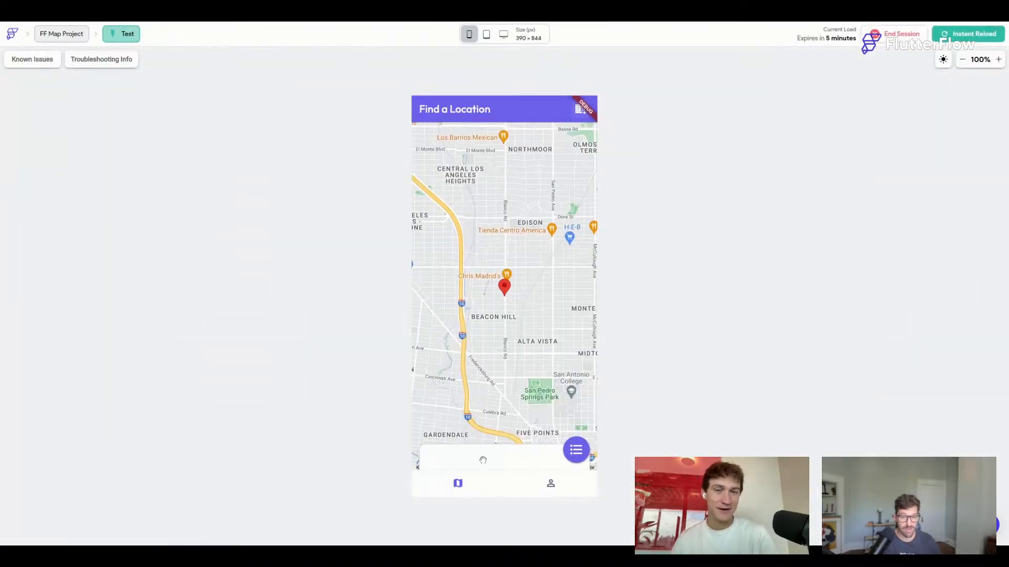
# Open a marker's card in test mode, try closing it, then Instant Reload the app.
pyautogui.click(505, 288)
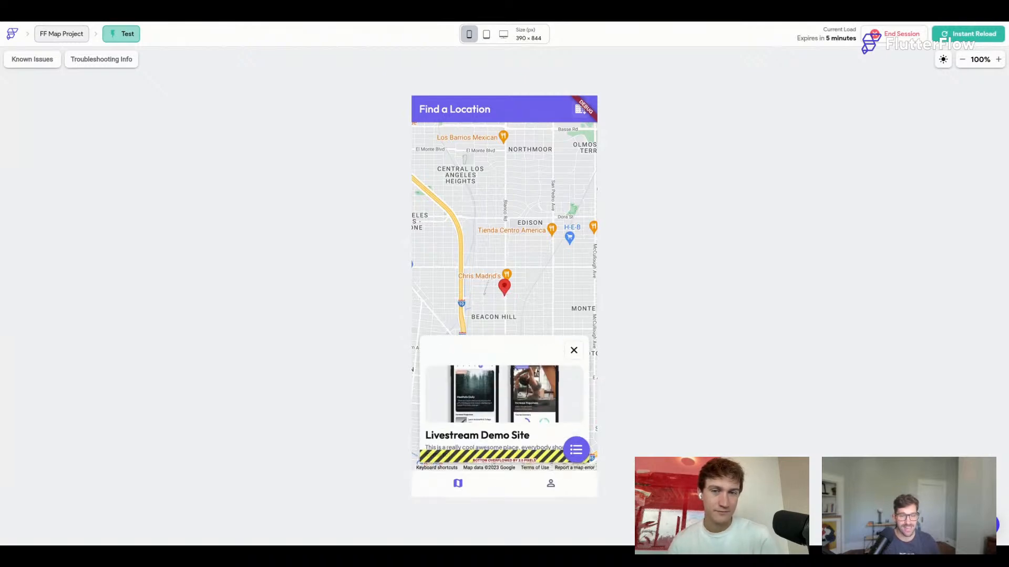
pyautogui.click(577, 356)
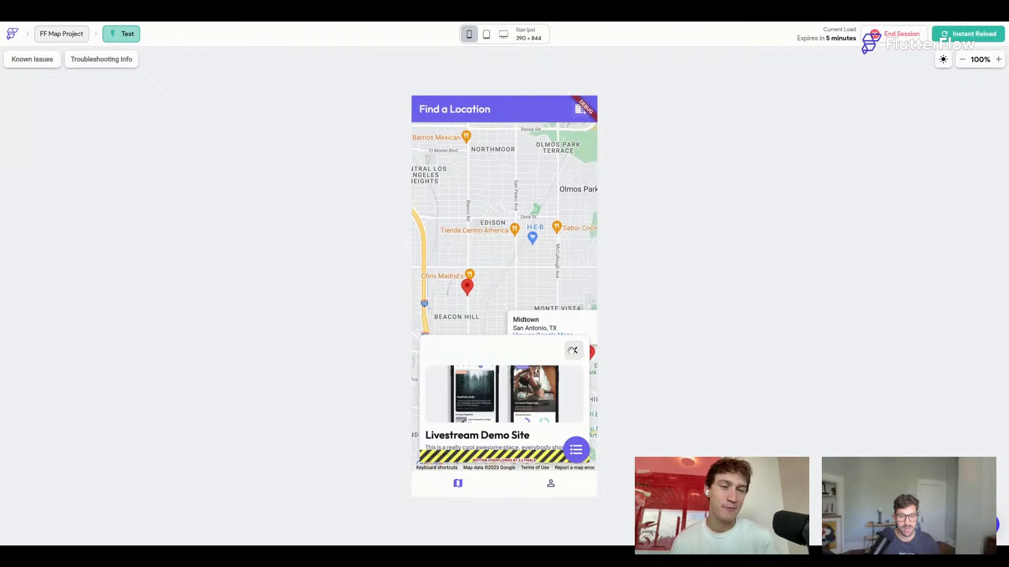
pyautogui.click(573, 348)
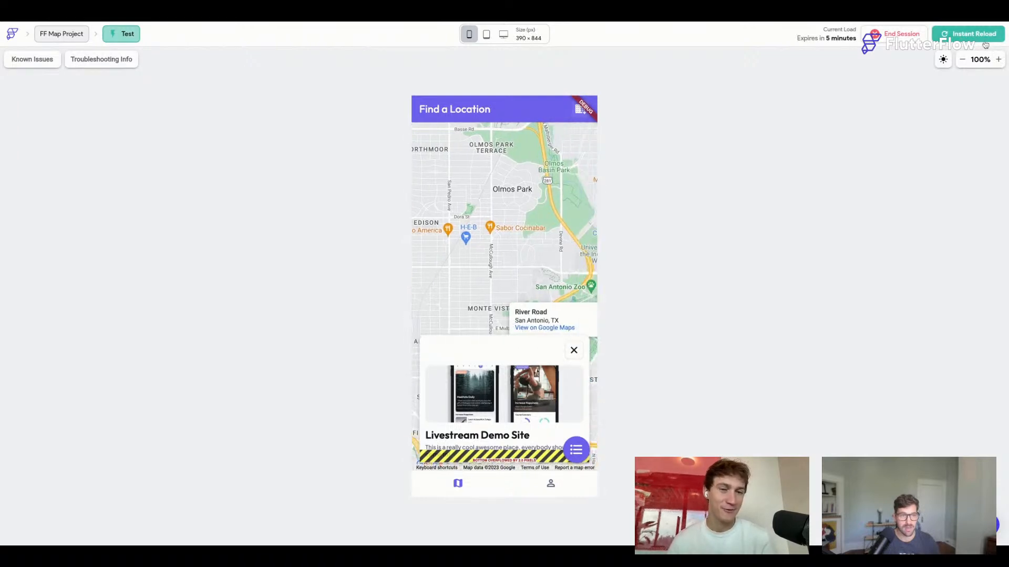
pyautogui.click(987, 37)
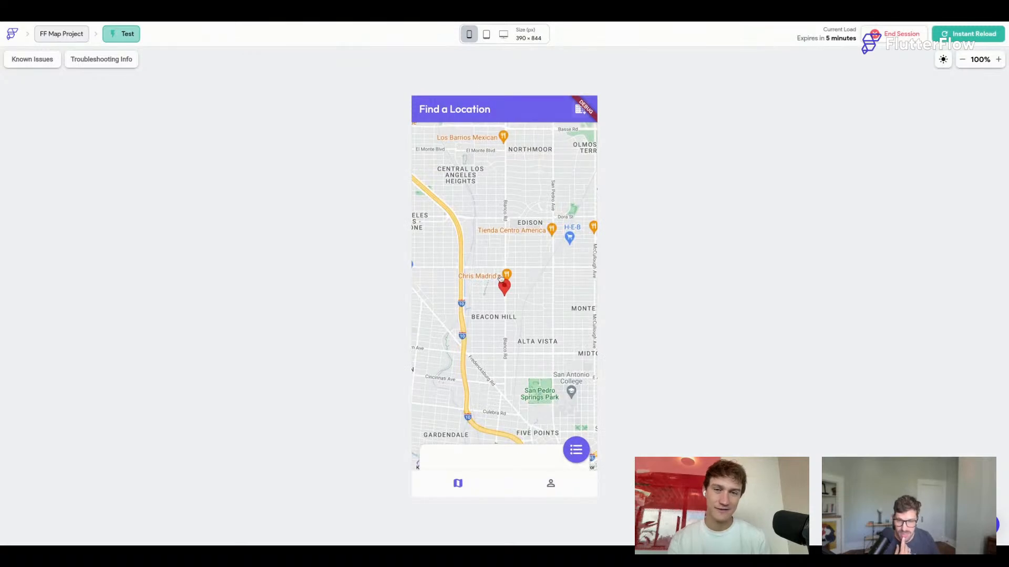
# Open and close the Livestream Demo Site and Midtown cards from their markers.
pyautogui.click(504, 288)
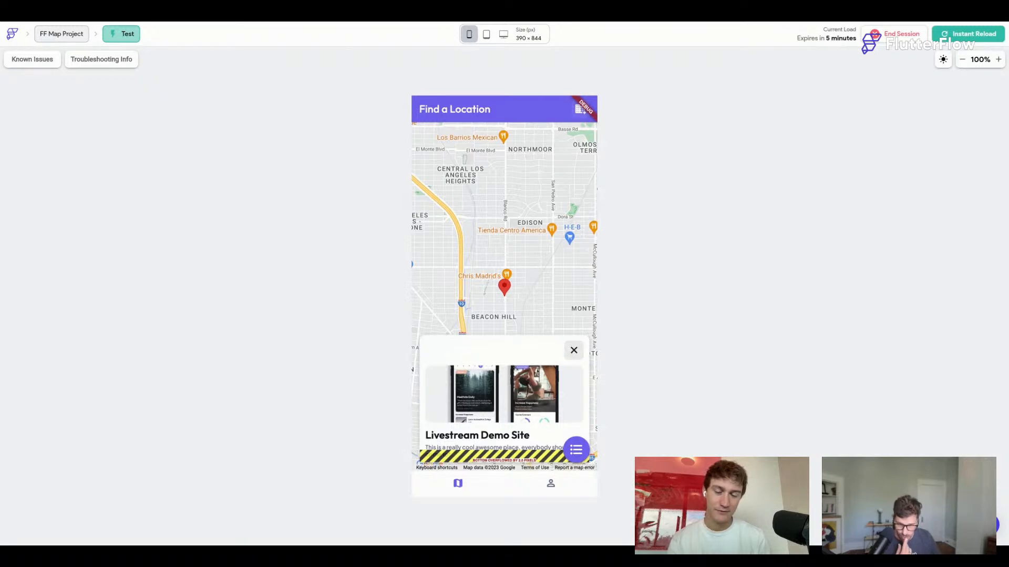
pyautogui.click(573, 350)
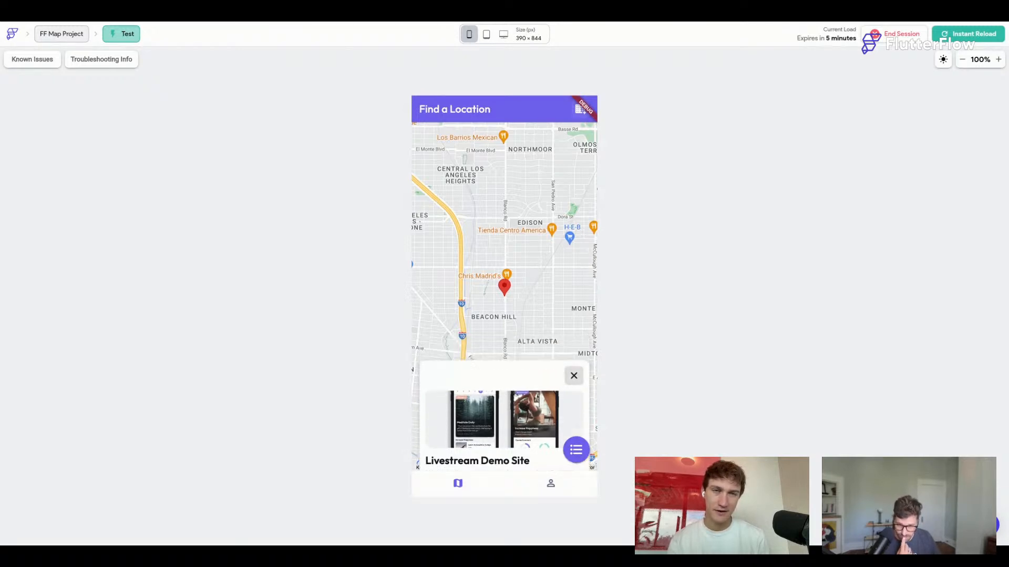
pyautogui.moveTo(527, 349)
pyautogui.mouseDown()
pyautogui.moveTo(574, 311)
pyautogui.moveTo(488, 296)
pyautogui.mouseUp()
pyautogui.click(574, 297)
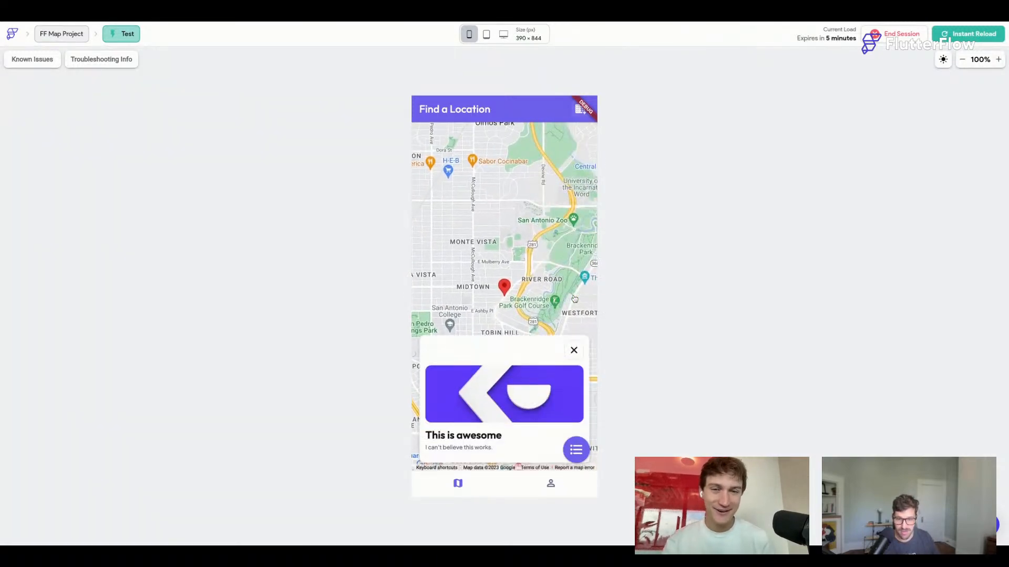
pyautogui.click(574, 350)
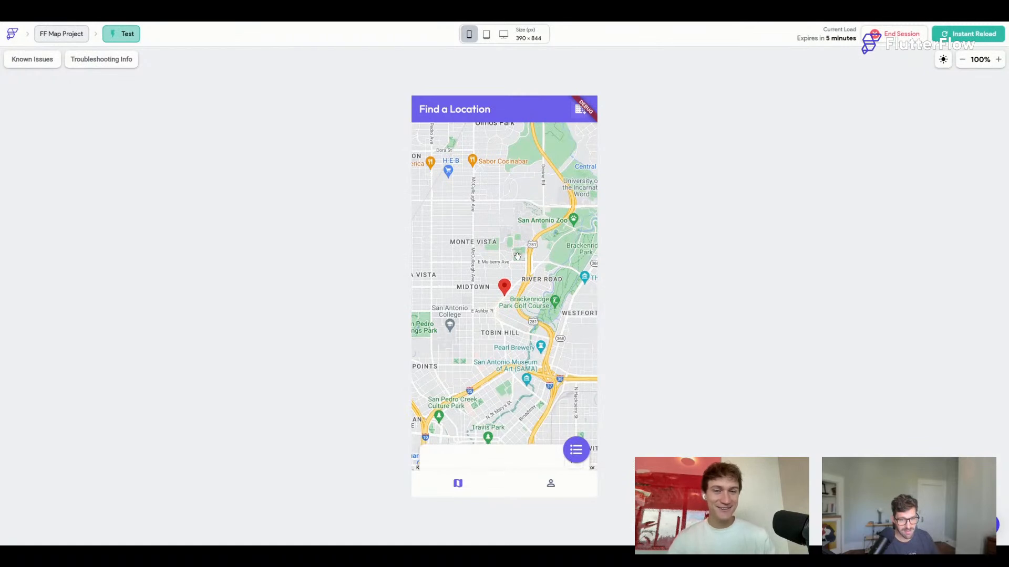
pyautogui.moveTo(535, 265)
pyautogui.mouseDown()
pyautogui.moveTo(542, 259)
pyautogui.moveTo(594, 302)
pyautogui.mouseUp()
pyautogui.click(447, 260)
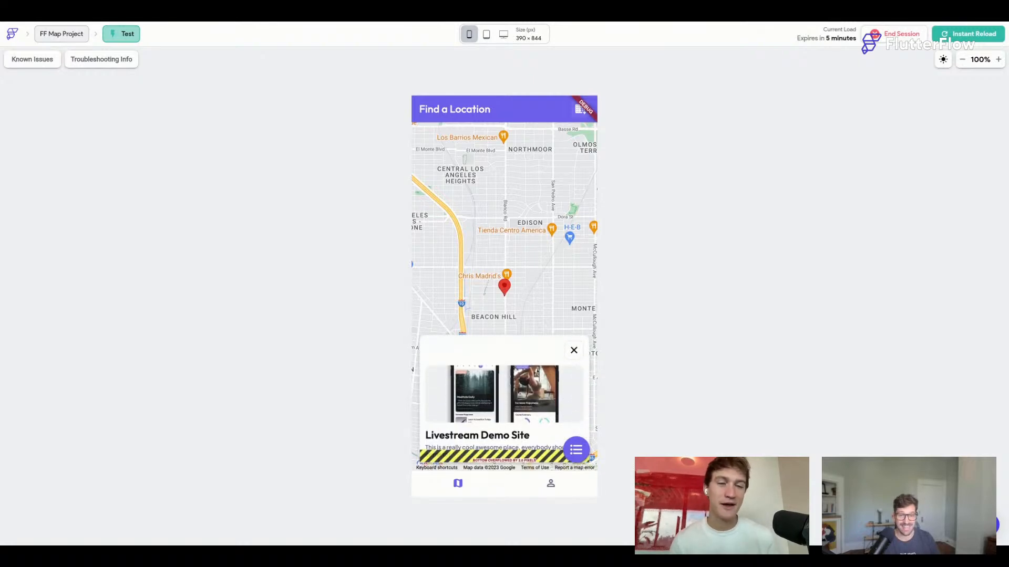
pyautogui.click(574, 350)
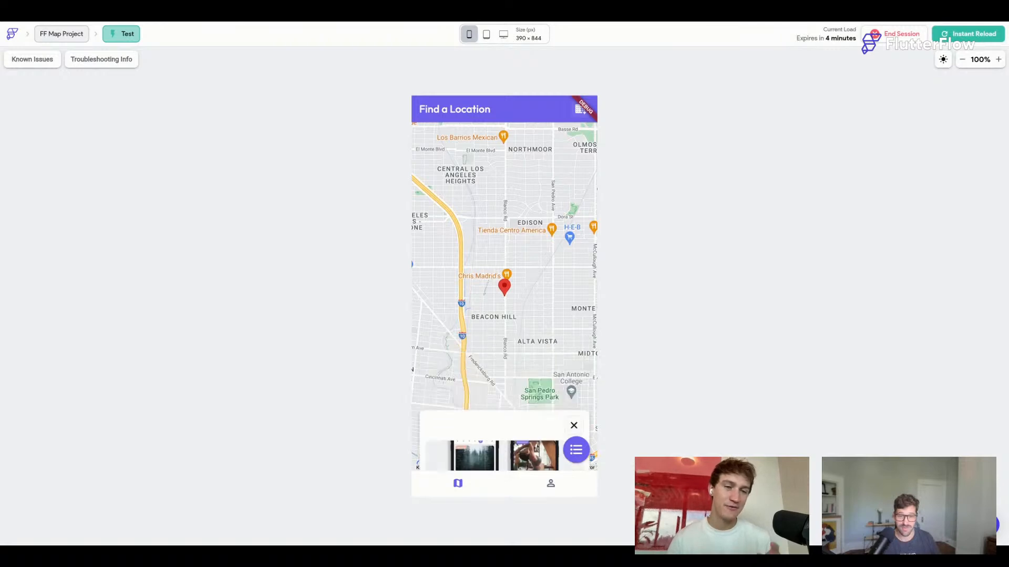
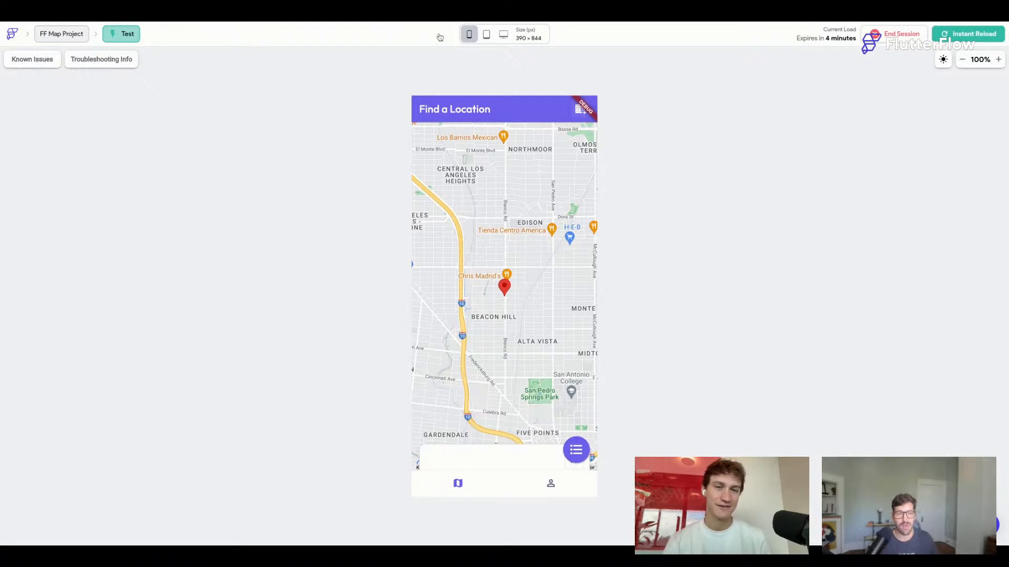
# Preview the map at 1440x900, then open and close the info cards of two markers.
pyautogui.click(515, 32)
pyautogui.click(561, 124)
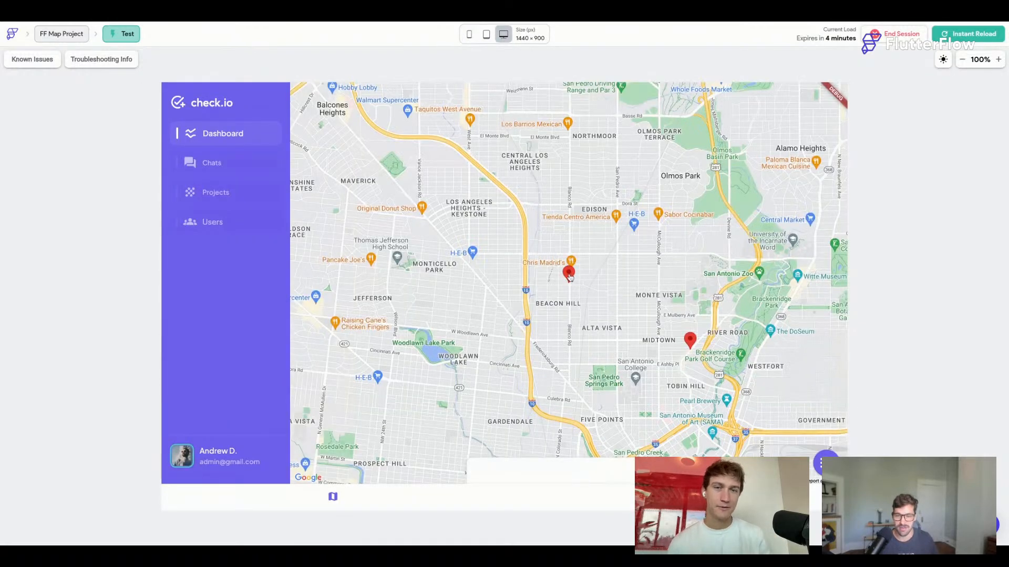
pyautogui.click(569, 274)
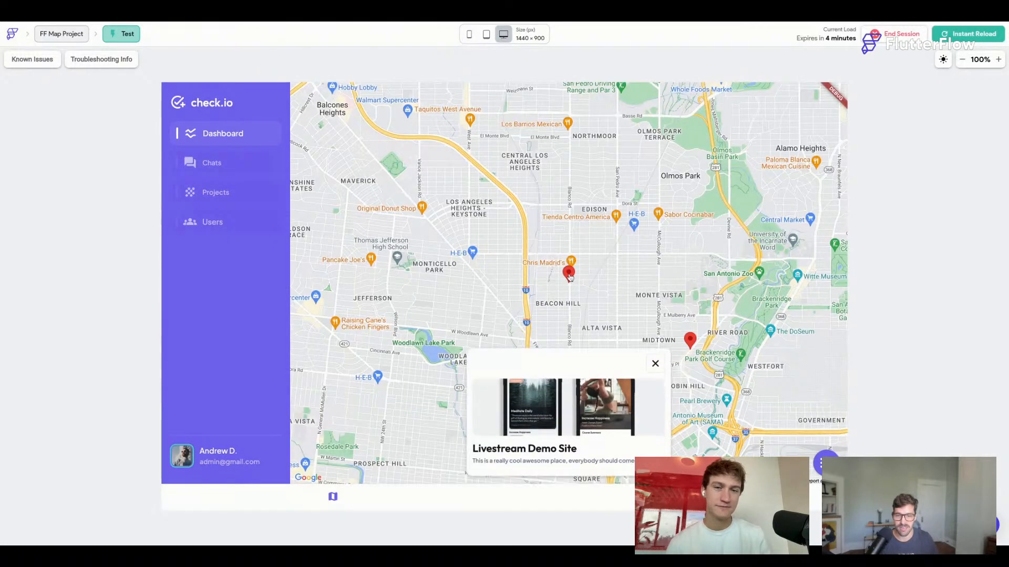
pyautogui.click(656, 365)
pyautogui.click(690, 340)
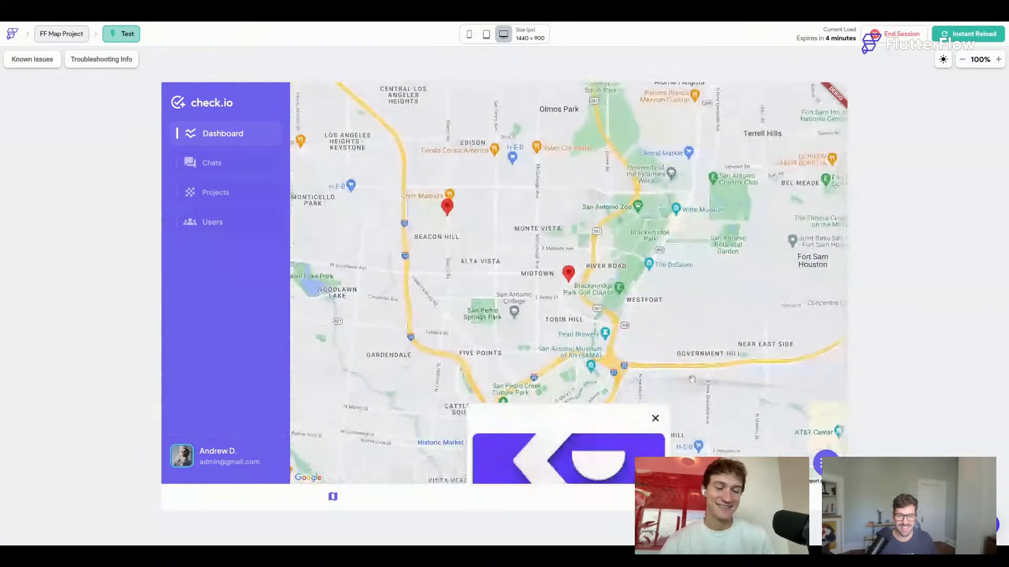
pyautogui.click(655, 364)
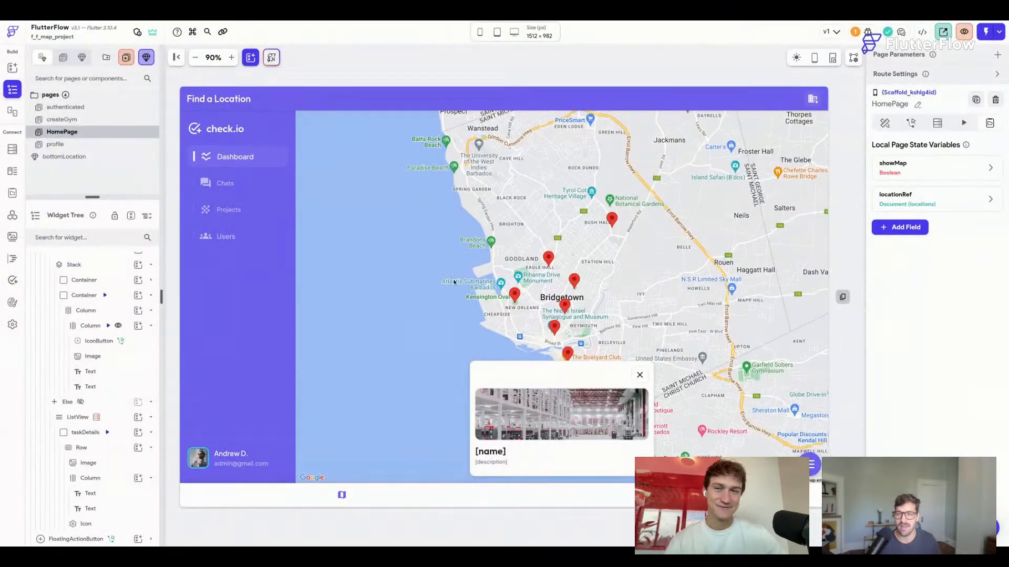
# Duplicate the HomePage page and name the copy home_Map.
pyautogui.click(89, 137)
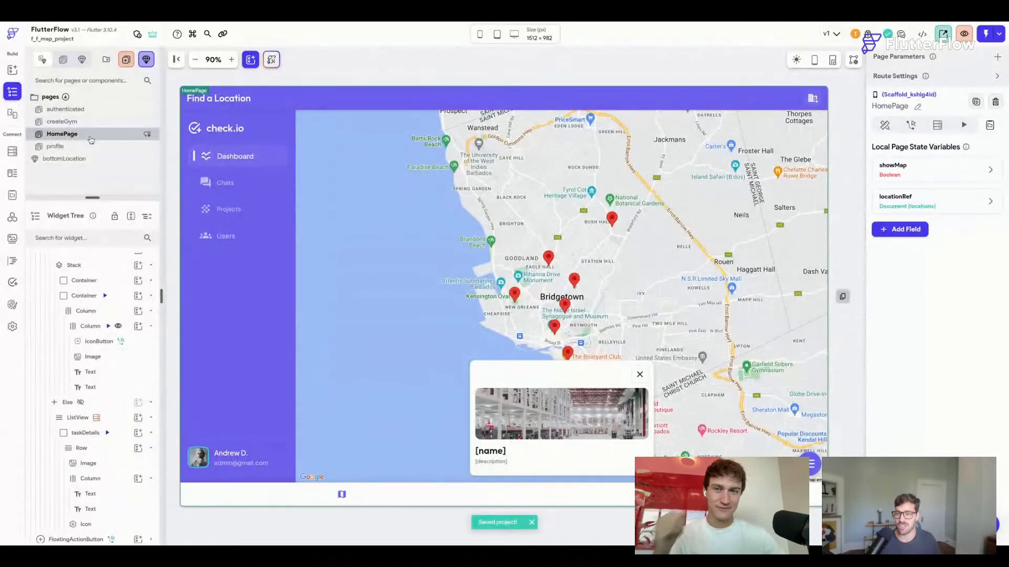
pyautogui.rightClick(91, 139)
pyautogui.click(127, 151)
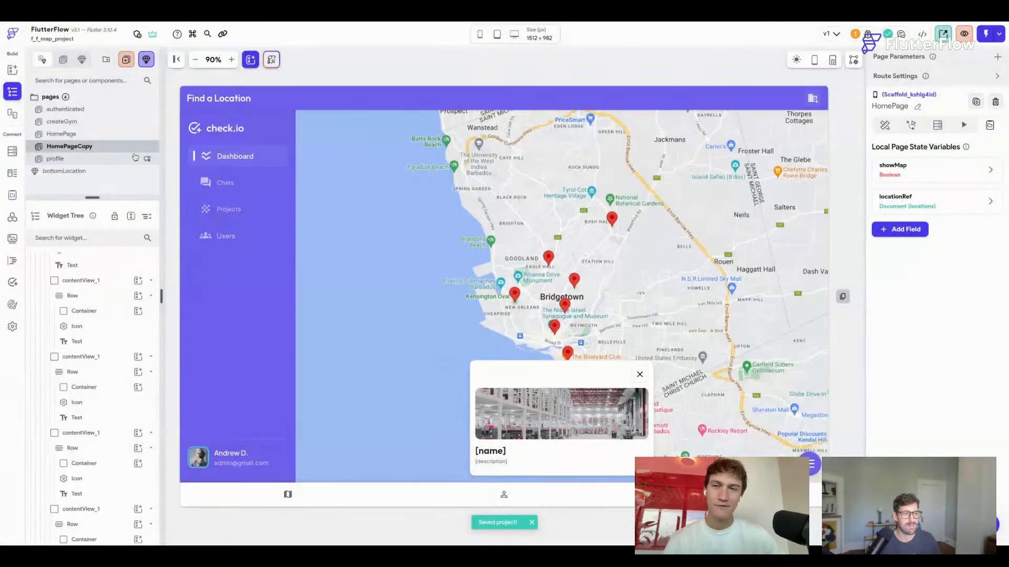
pyautogui.doubleClick(87, 146)
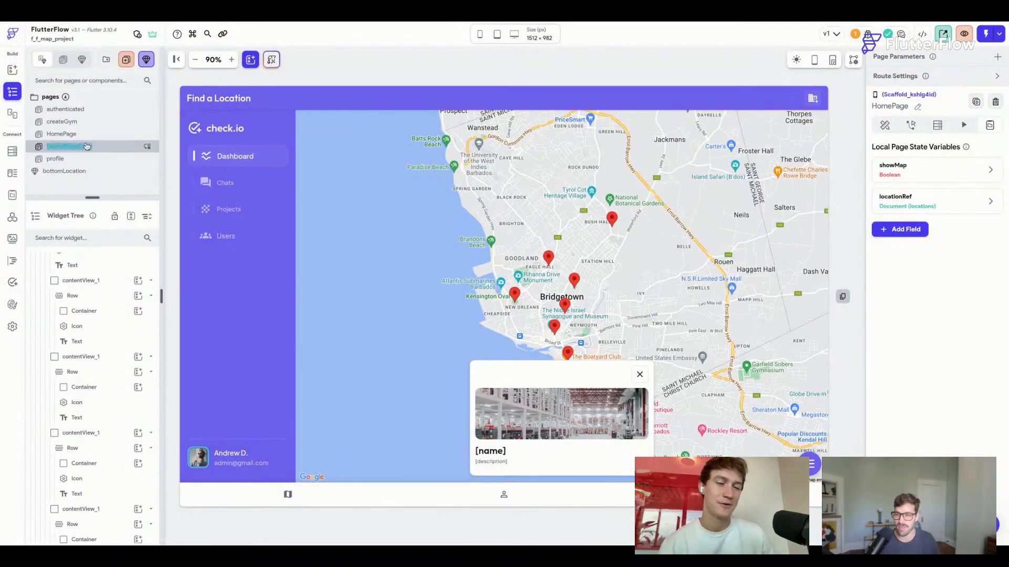
pyautogui.write('home_Map')
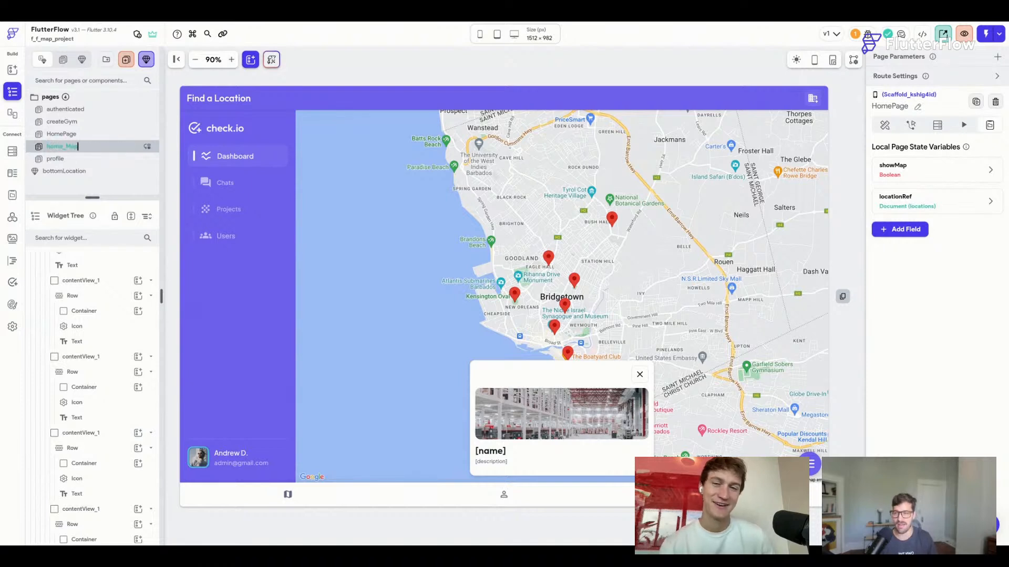
pyautogui.press('Return')
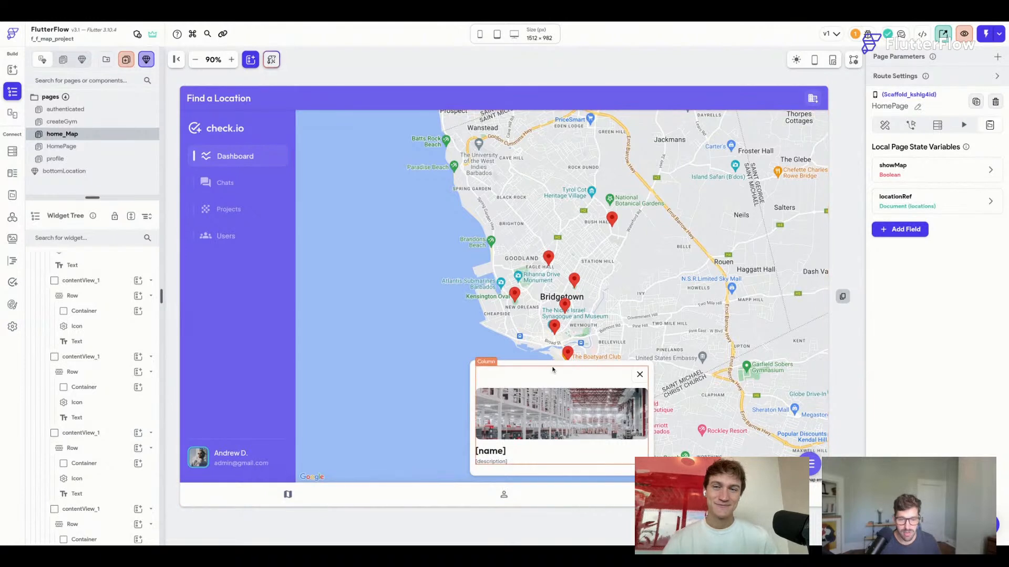
# Delete the info card Container from the home_Map widget tree.
pyautogui.click(470, 371)
pyautogui.scroll(2, 133, 298)
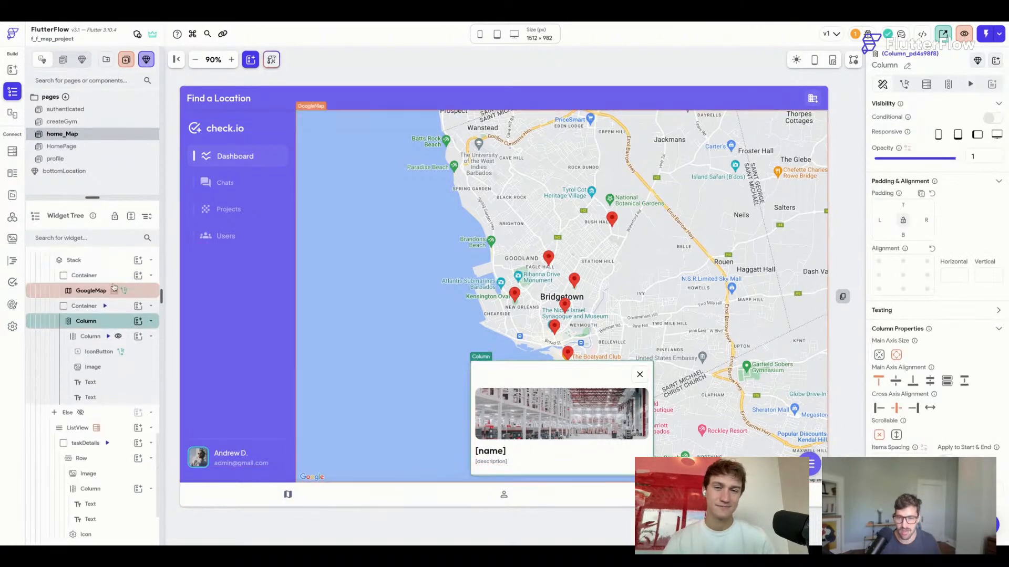
pyautogui.click(123, 309)
pyautogui.click(124, 312)
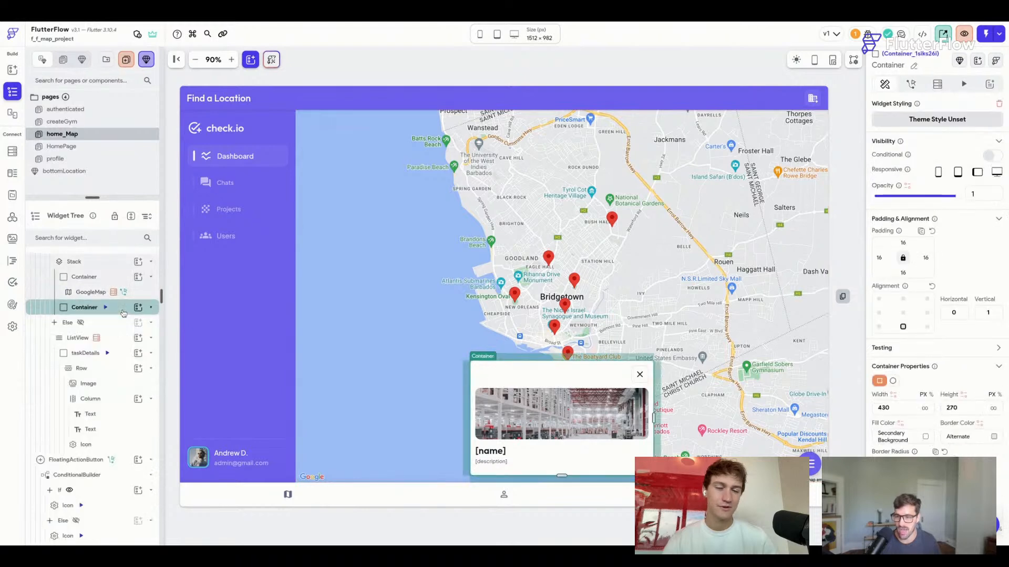
pyautogui.press('Delete')
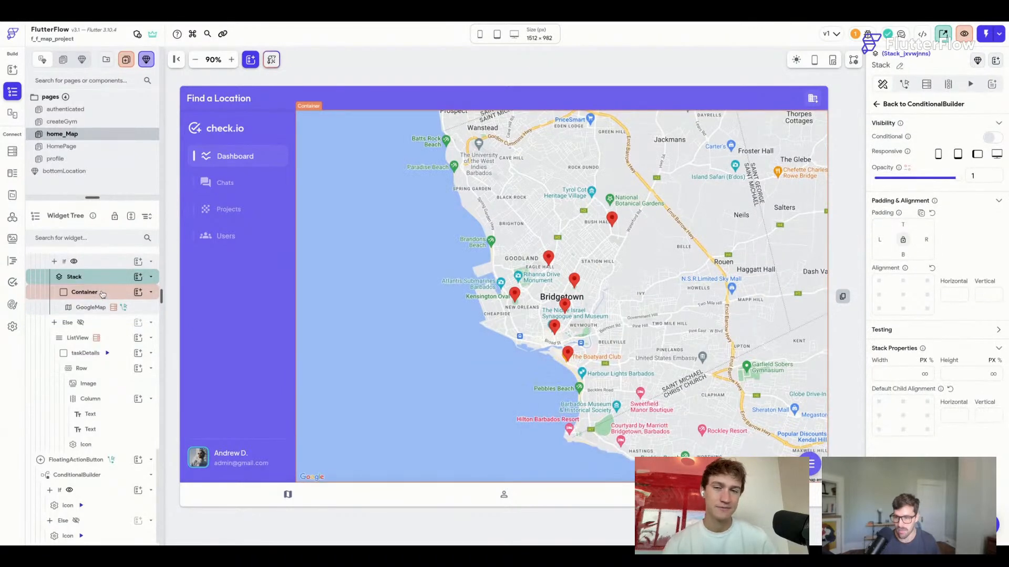
# Move the map container out of the ConditionalBuilder into the outer Container, deleting the builder.
pyautogui.click(103, 295)
pyautogui.hotkey('ctrl', 'x')
pyautogui.scroll(5, 96, 376)
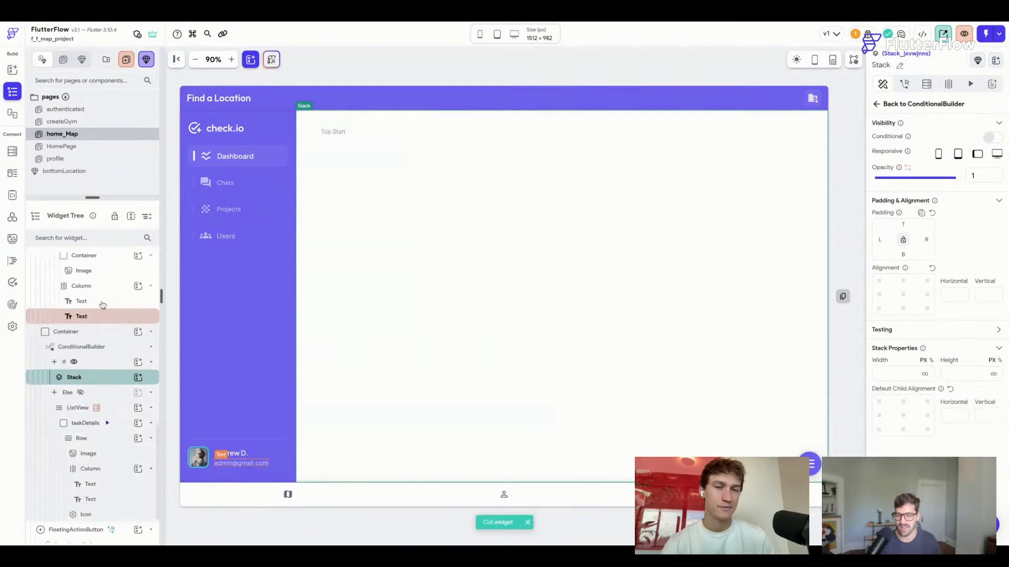
pyautogui.click(96, 376)
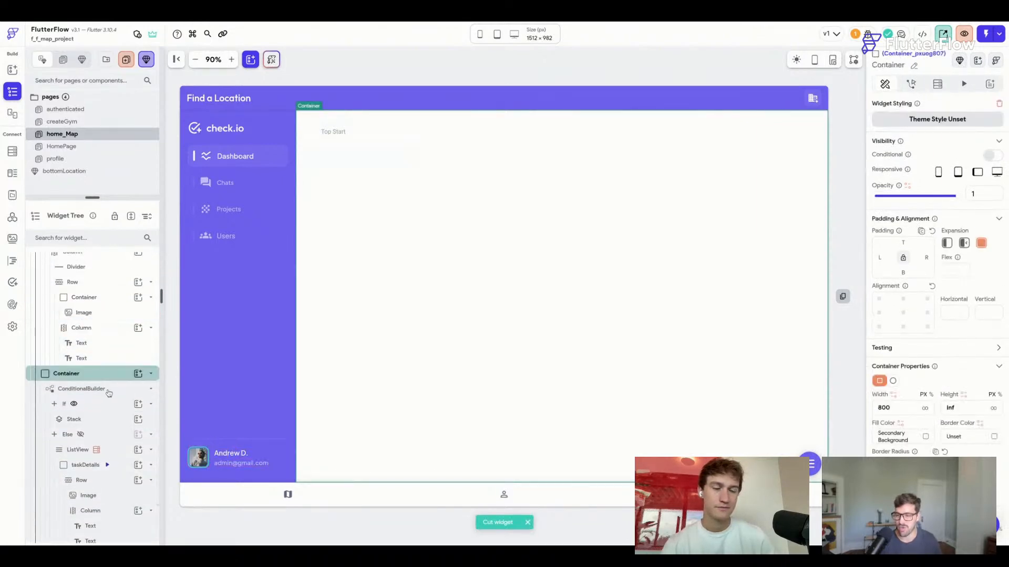
pyautogui.click(109, 393)
pyautogui.press('Delete')
pyautogui.hotkey('ctrl', 'v')
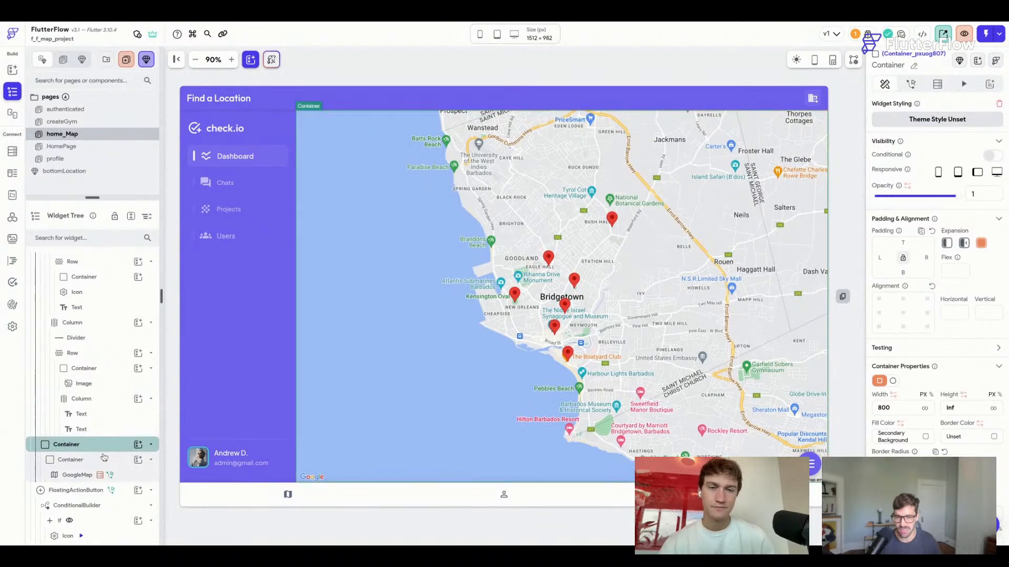
# Delete the FloatingActionButton and select the Google map's parent container.
pyautogui.click(74, 460)
pyautogui.click(117, 491)
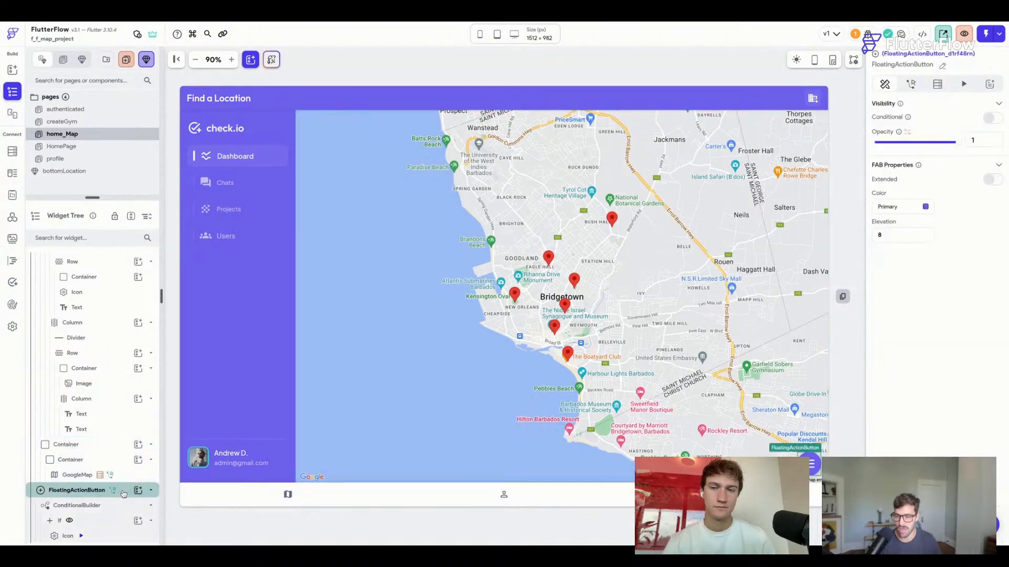
pyautogui.press('Delete')
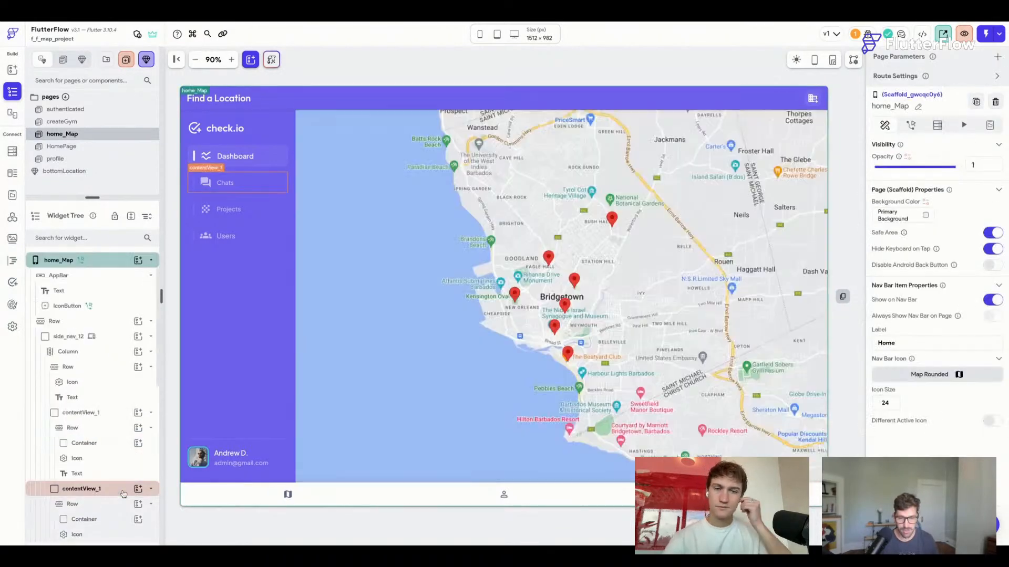
pyautogui.click(558, 68)
pyautogui.click(455, 199)
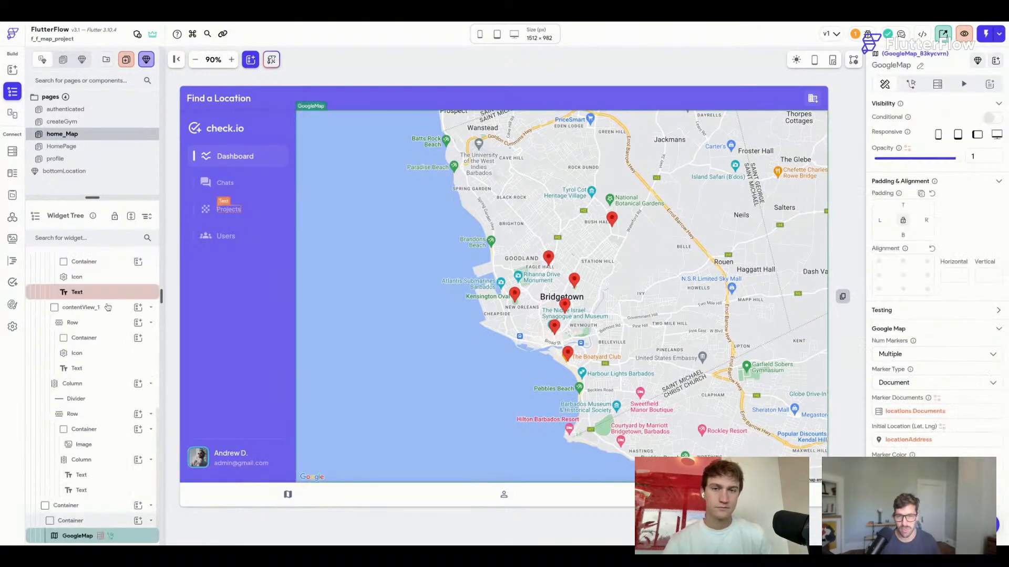
pyautogui.click(104, 521)
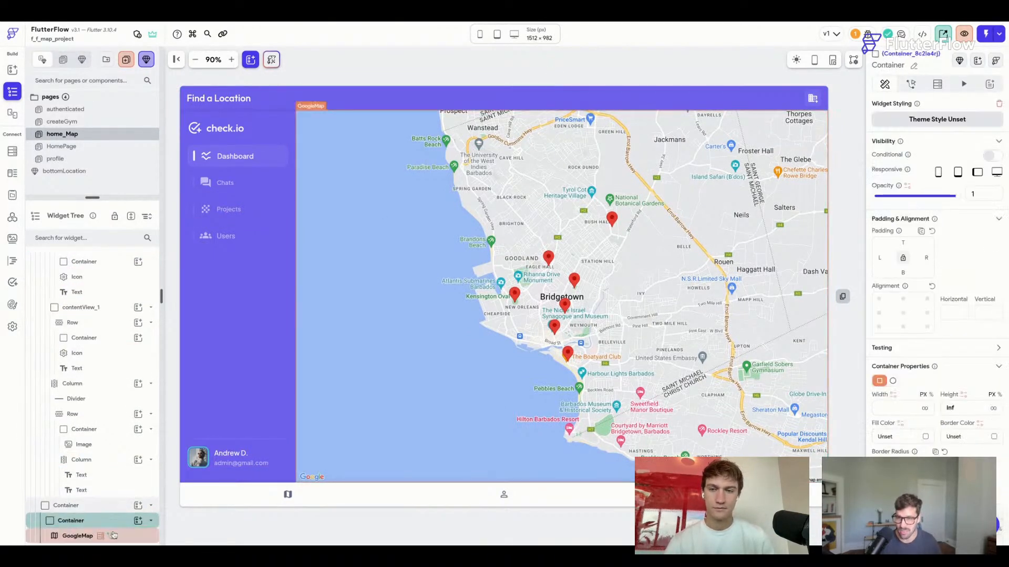
# Replace the inner container with the GoogleMap and wrap the map in a Stack.
pyautogui.moveTo(121, 541); pyautogui.dragTo(31, 507)
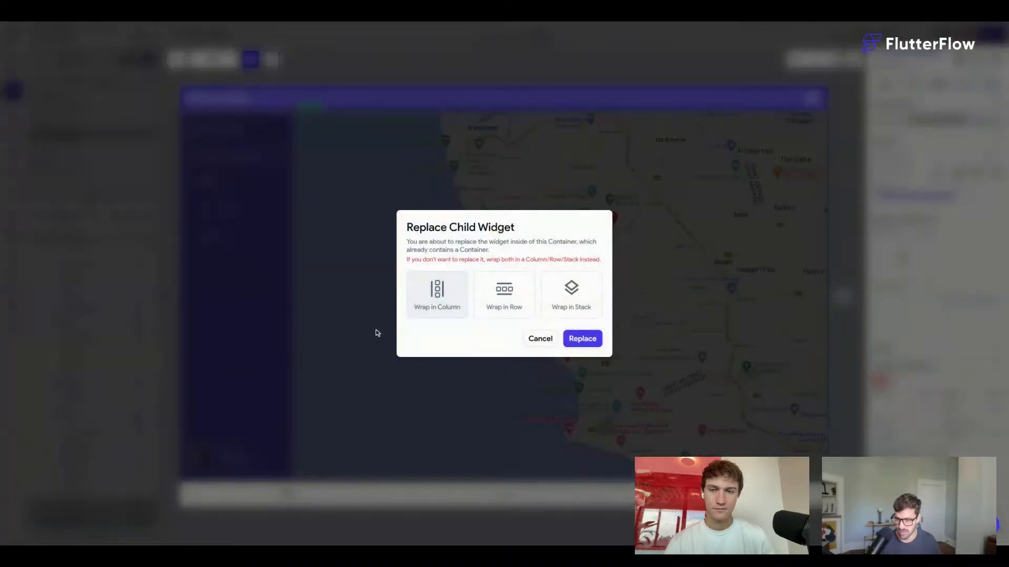
pyautogui.click(581, 339)
pyautogui.rightClick(126, 539)
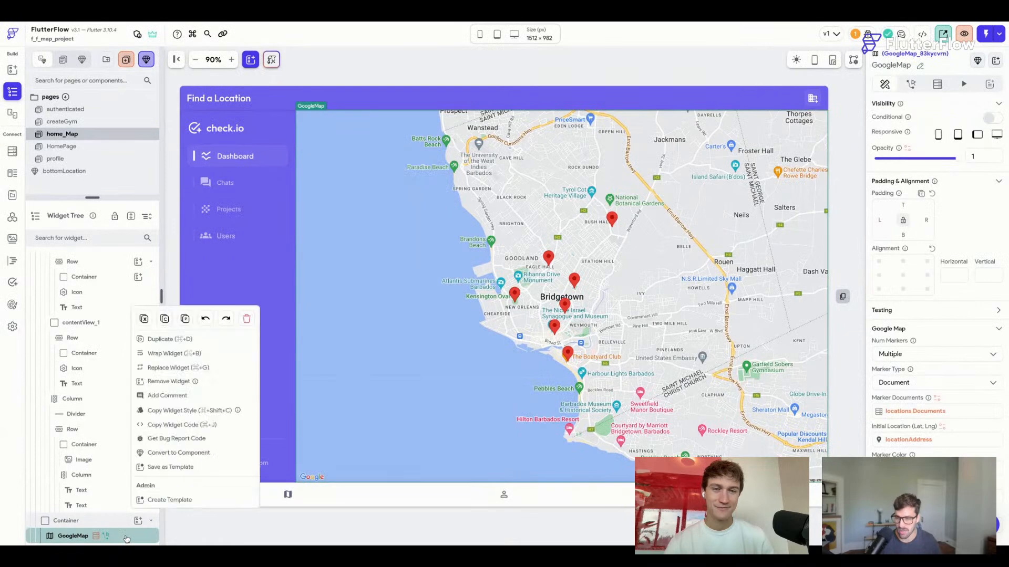
pyautogui.click(211, 359)
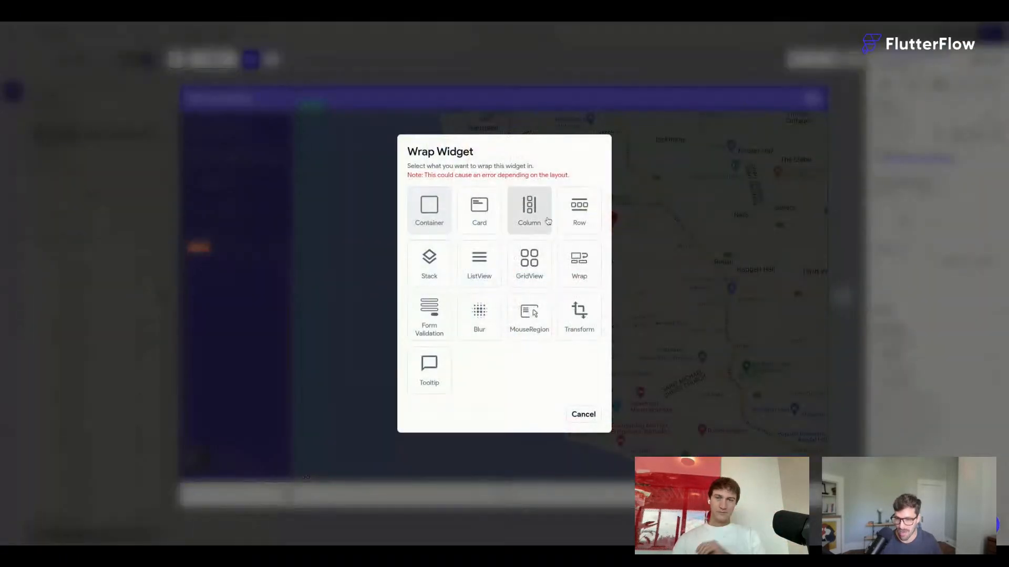
pyautogui.click(436, 265)
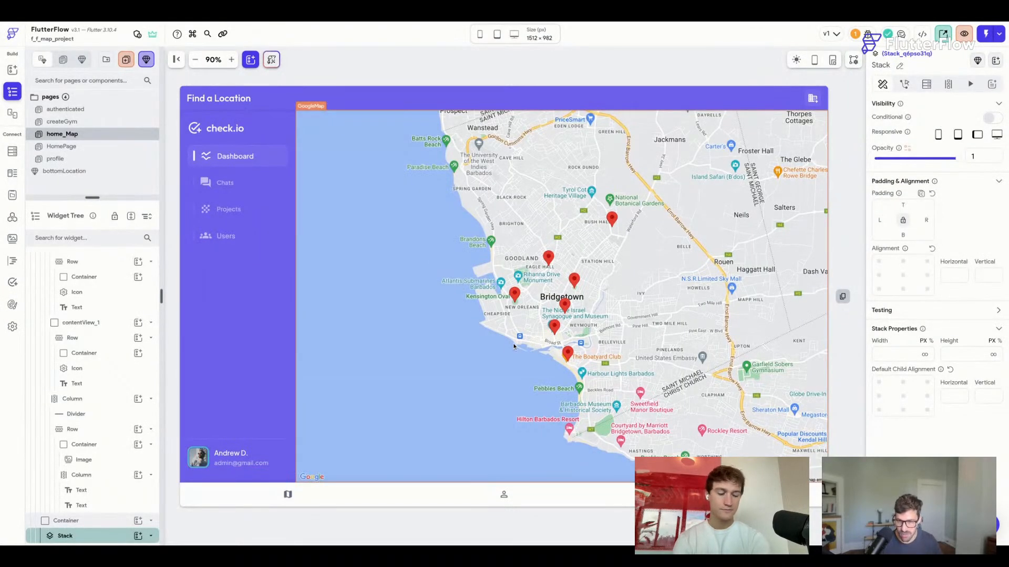
pyautogui.press('super+slash')
# Add a Row to the map's Stack aligned bottom-center, then return to HomePage.
pyautogui.click(982, 210)
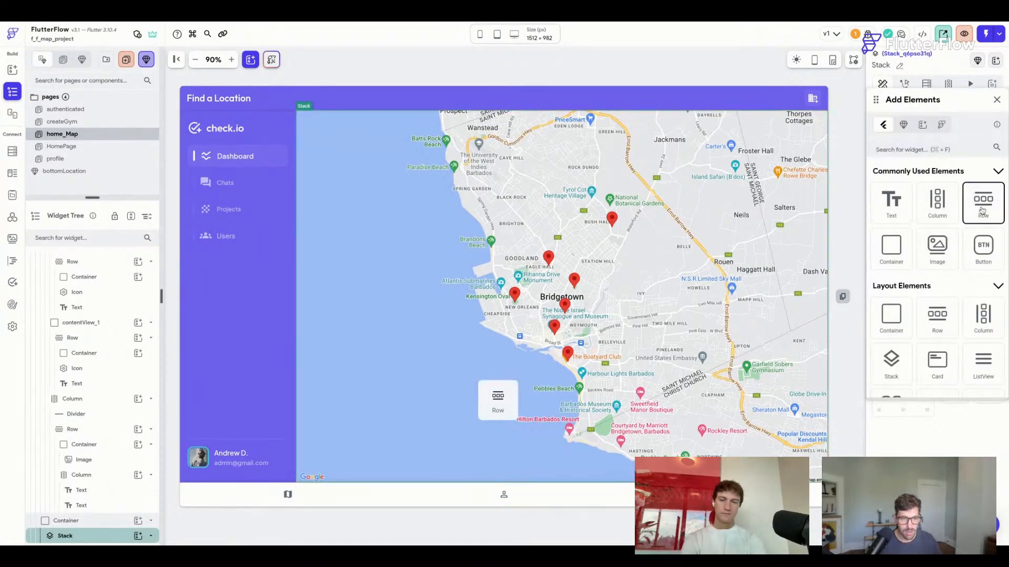
pyautogui.moveTo(497, 399); pyautogui.dragTo(360, 459)
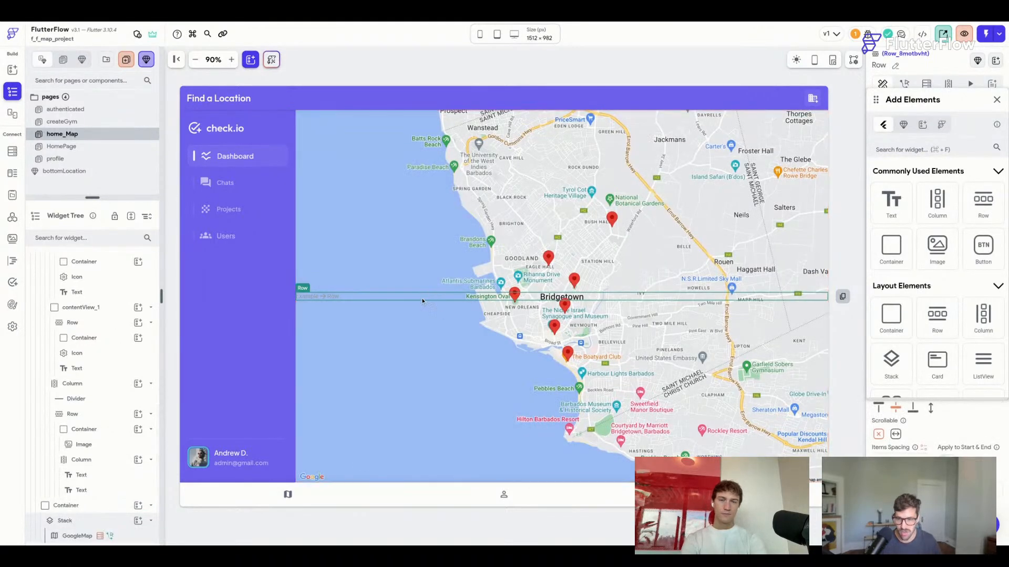
pyautogui.click(997, 100)
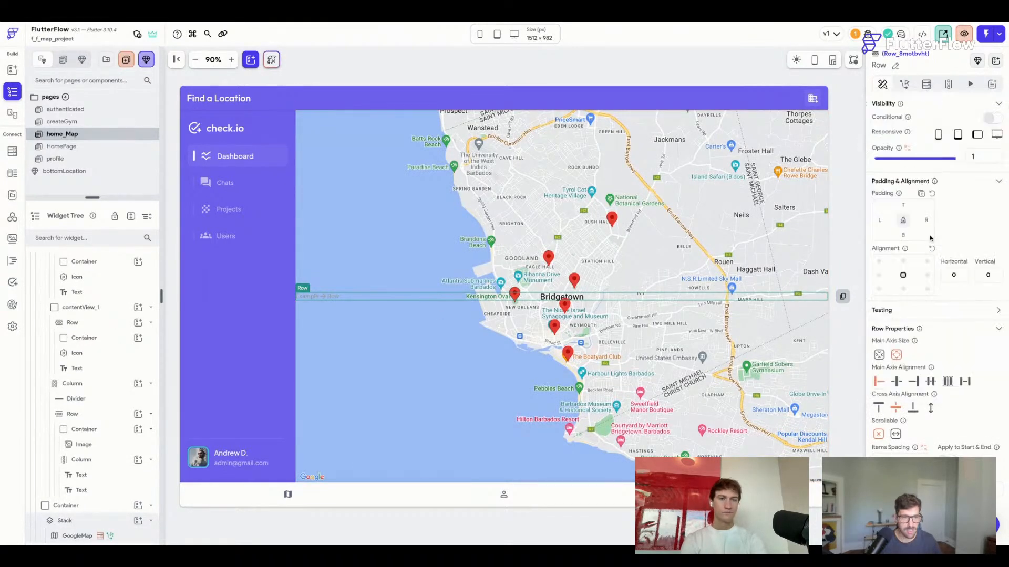
pyautogui.click(903, 289)
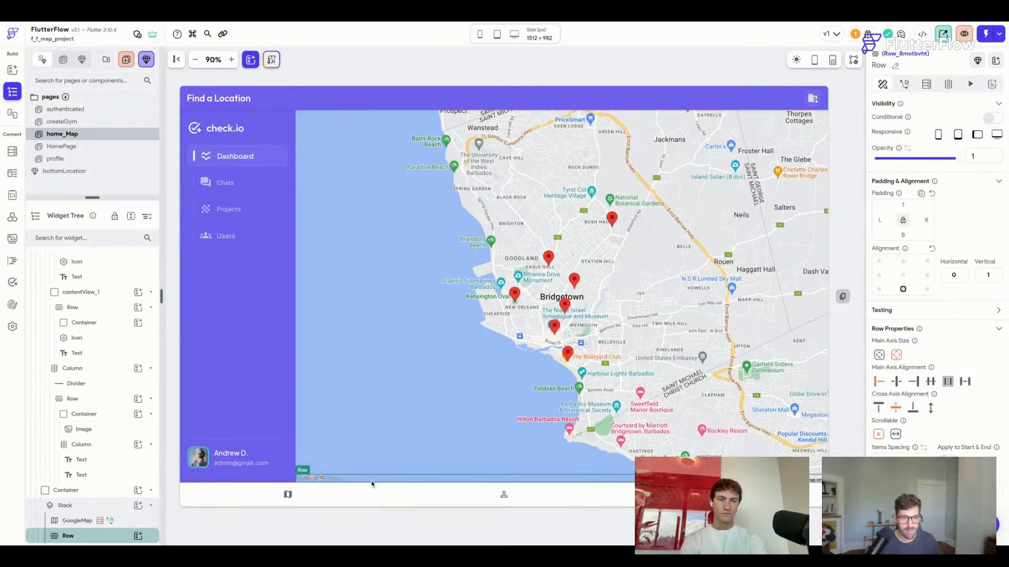
pyautogui.click(86, 147)
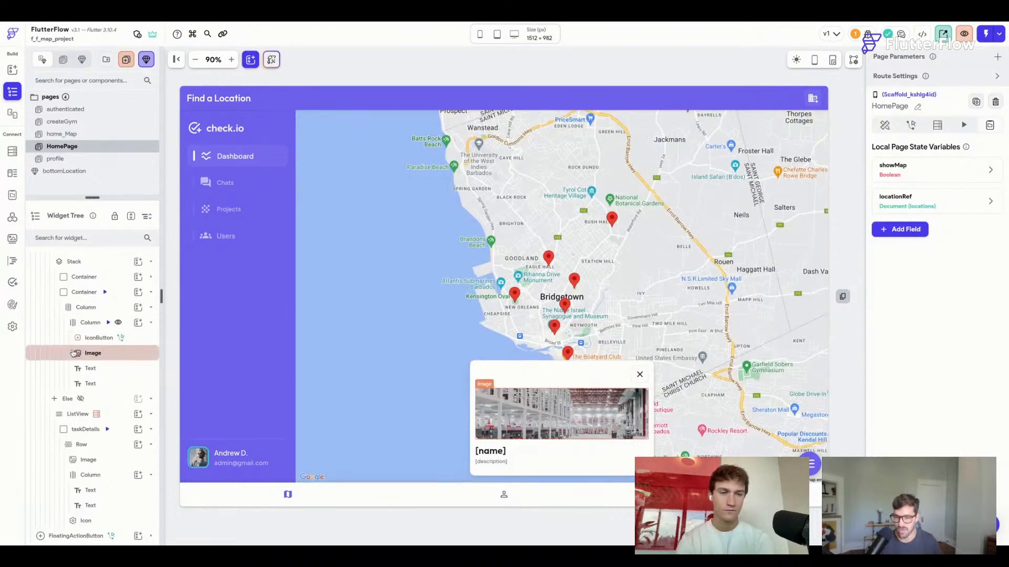
# Hide the conditional's map branch and show its list branch on HomePage.
pyautogui.scroll(3, 73, 353)
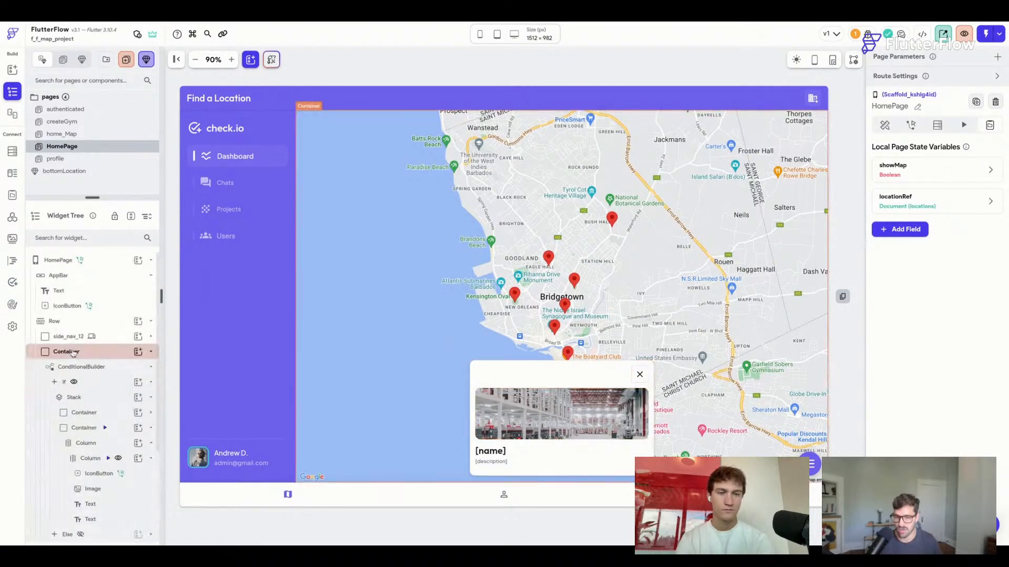
pyautogui.click(152, 352)
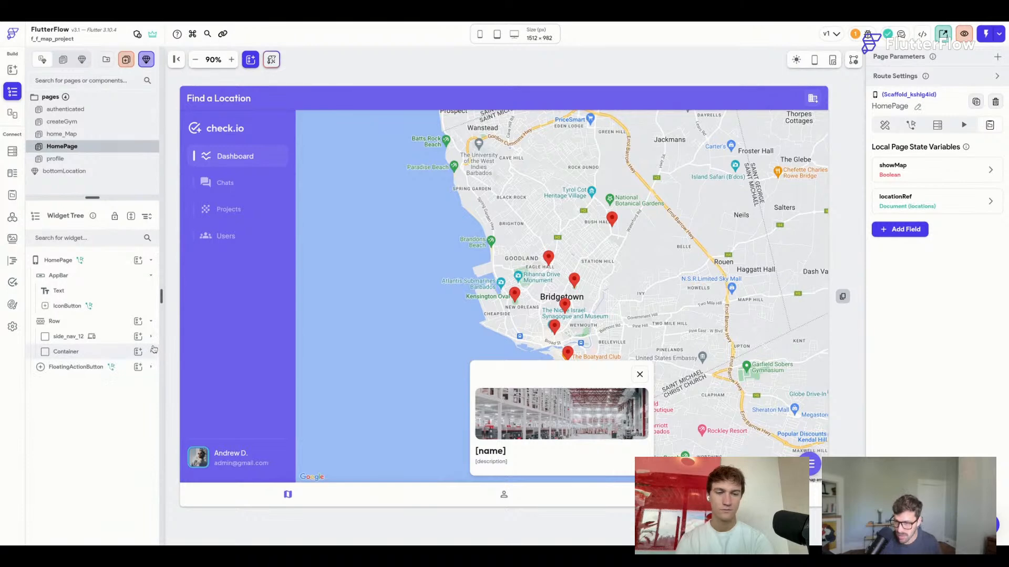
pyautogui.click(150, 353)
pyautogui.click(150, 352)
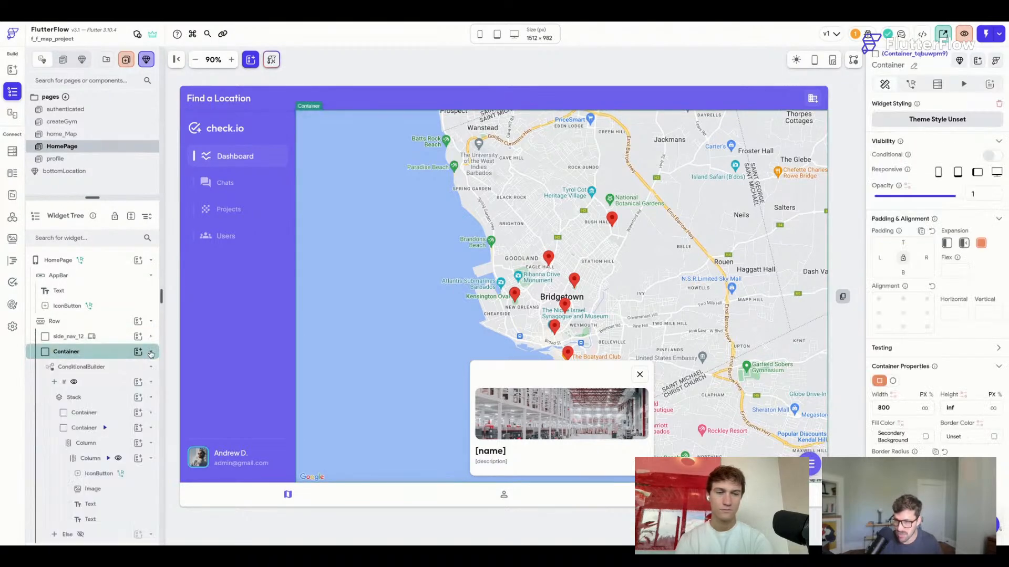
pyautogui.click(74, 383)
pyautogui.scroll(-3, 77, 385)
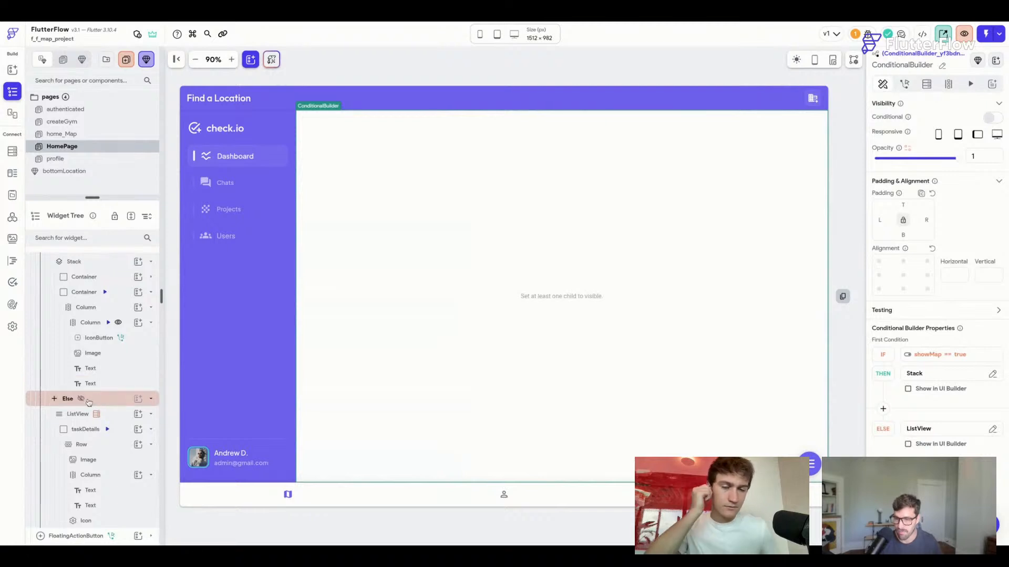
pyautogui.click(81, 399)
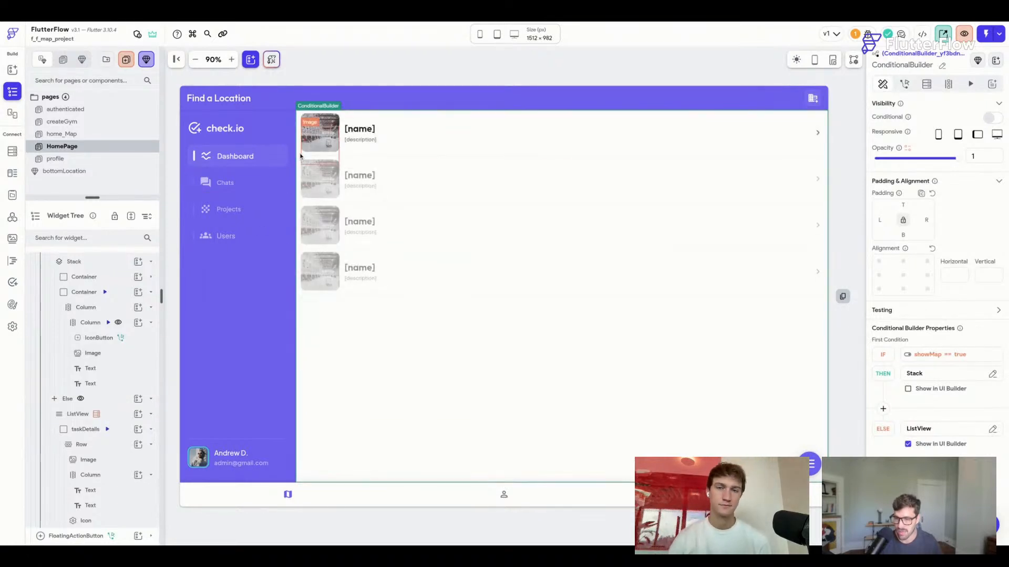
# Copy the taskDetails card from the locations ListView and go back to home_Map.
pyautogui.click(360, 114)
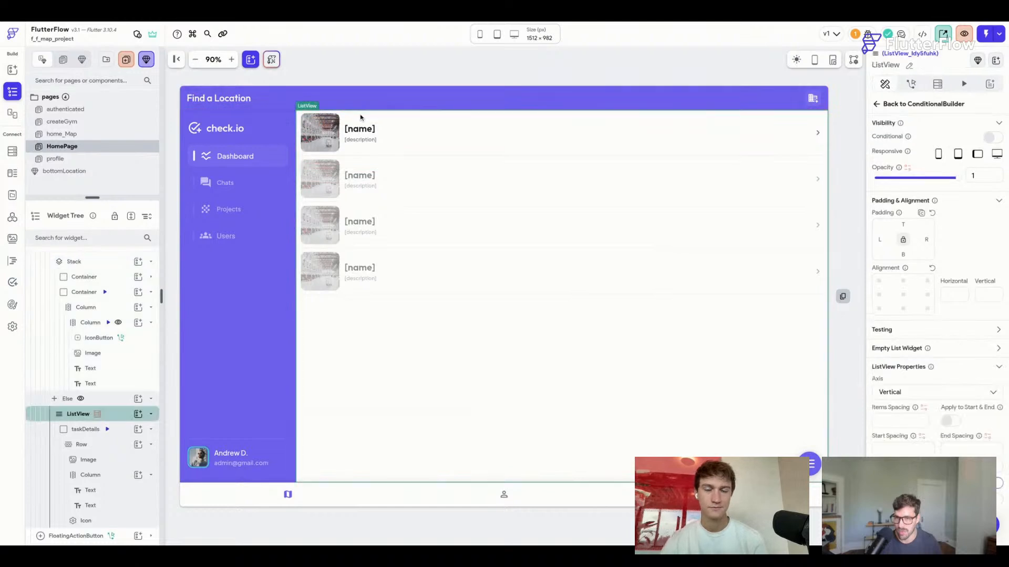
pyautogui.click(301, 155)
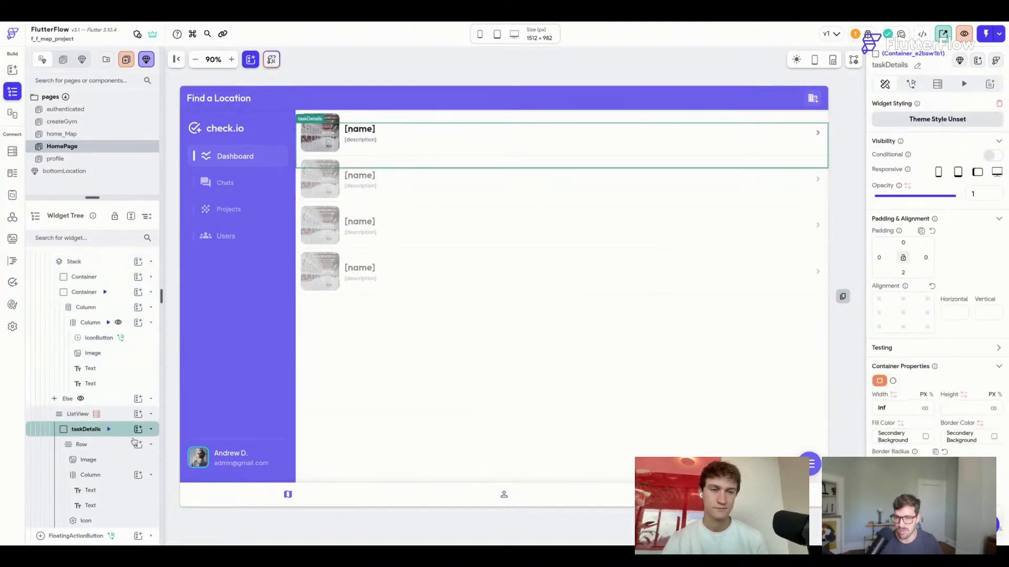
pyautogui.hotkey('ctrl', 'c')
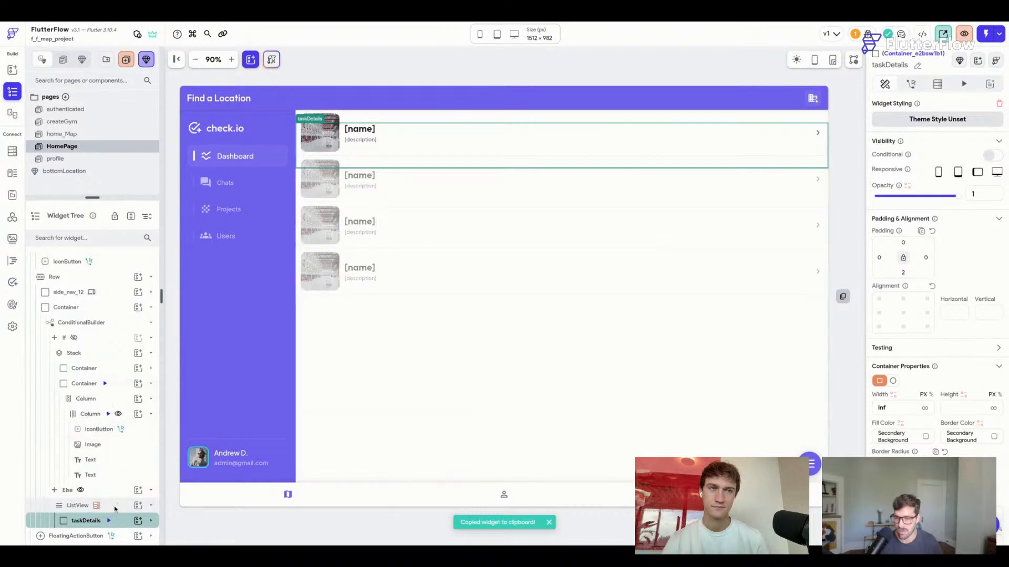
pyautogui.click(62, 134)
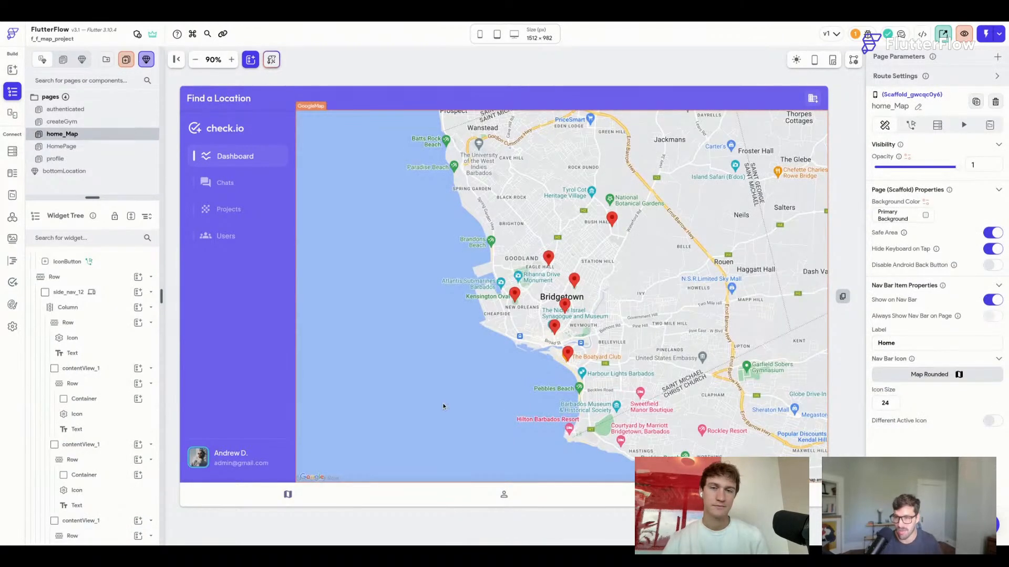
# Paste the taskDetails card into the Row along the bottom of the map.
pyautogui.click(330, 478)
pyautogui.hotkey('ctrl', 'v')
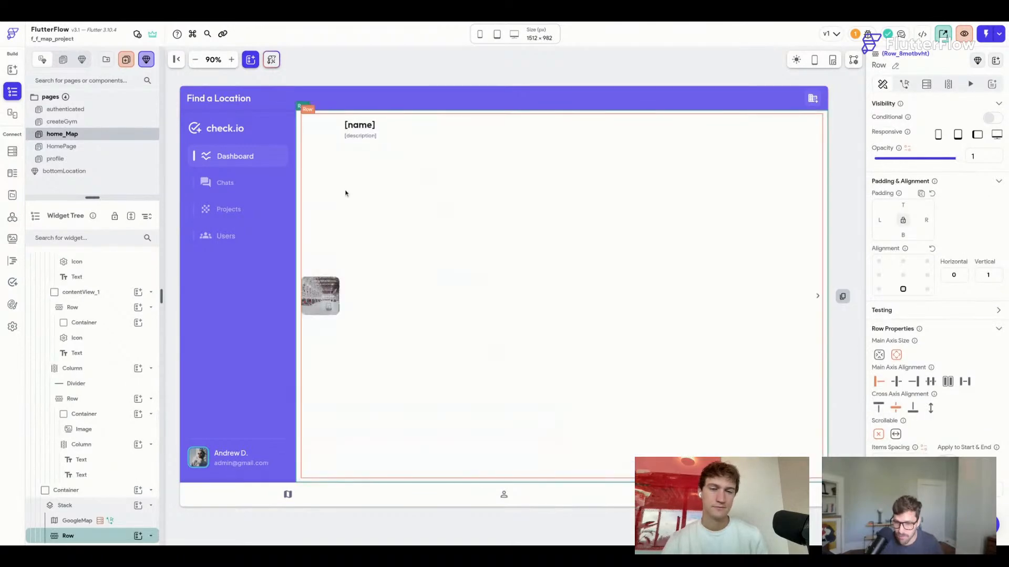
pyautogui.scroll(-2, 131, 473)
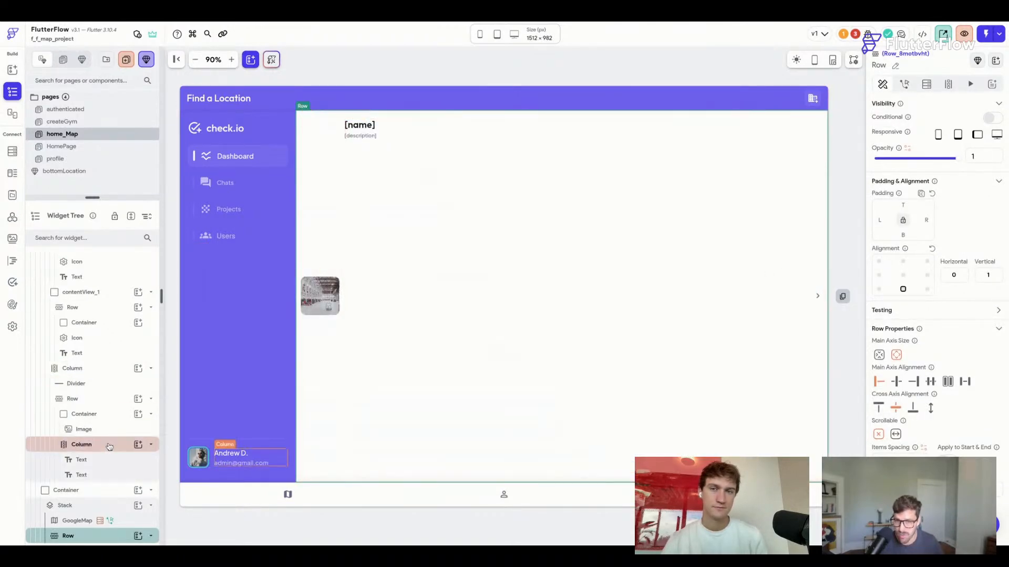
pyautogui.click(120, 446)
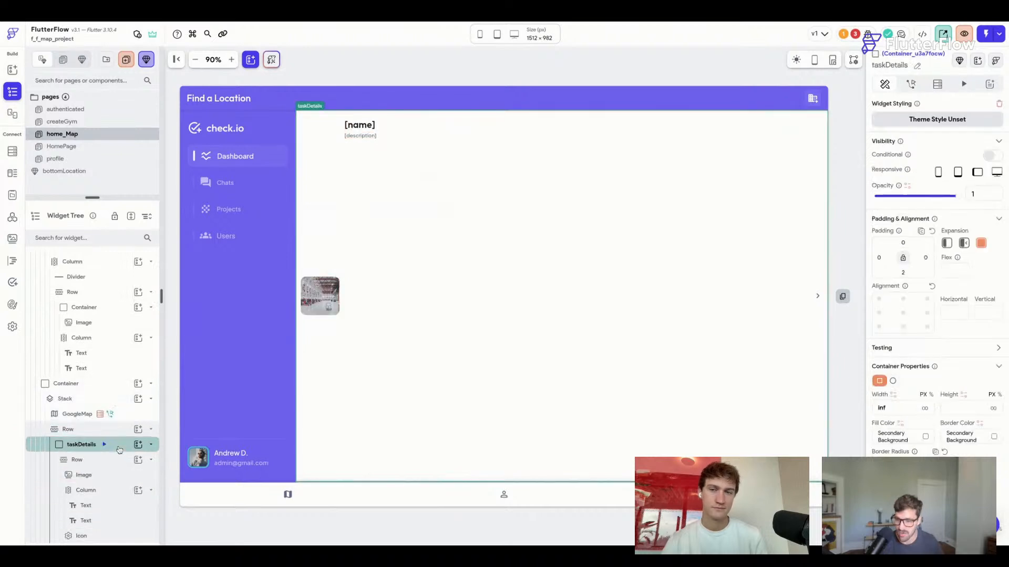
pyautogui.scroll(2, 120, 450)
pyautogui.scroll(-2, 952, 174)
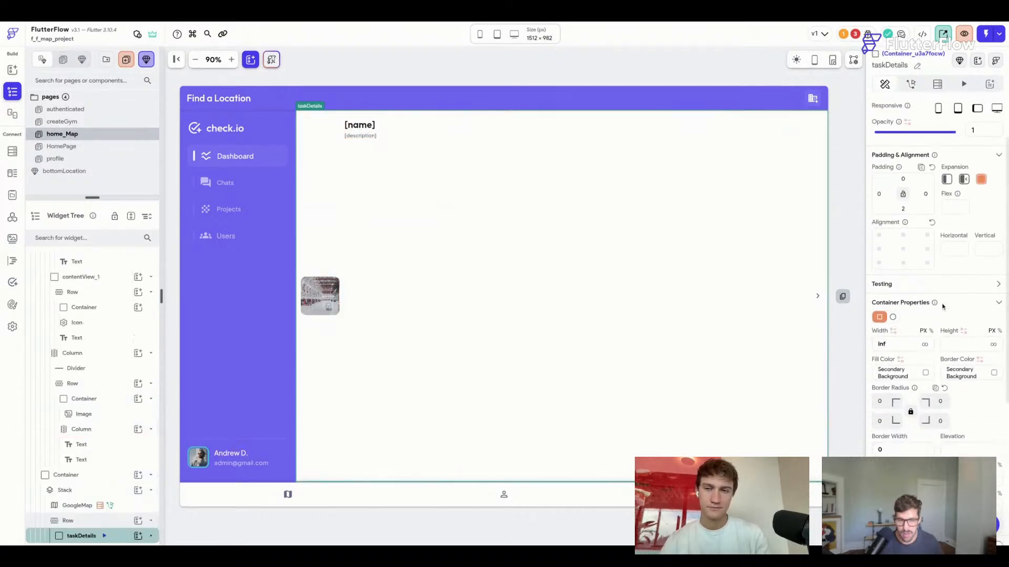
pyautogui.click(948, 162)
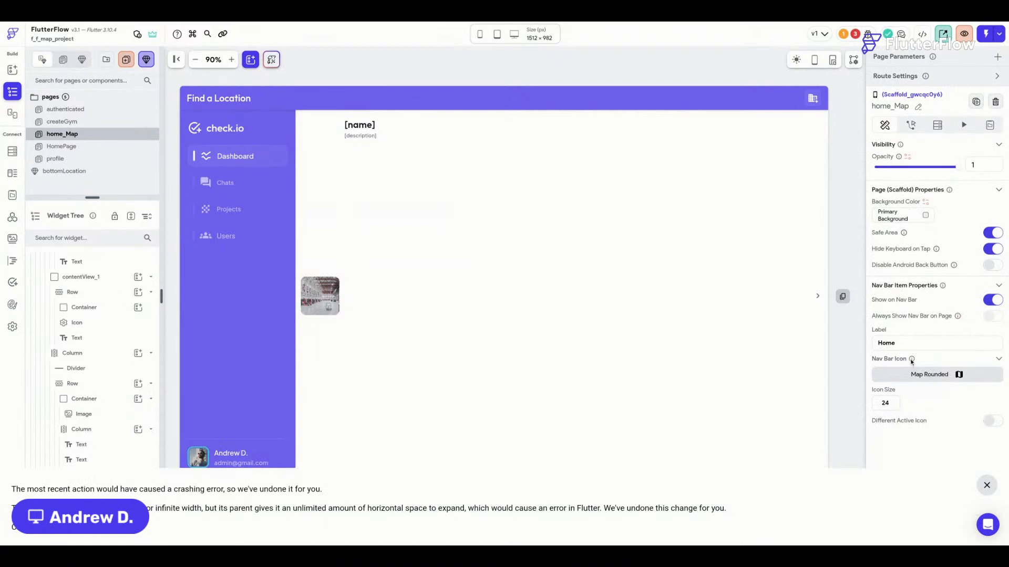
pyautogui.click(987, 485)
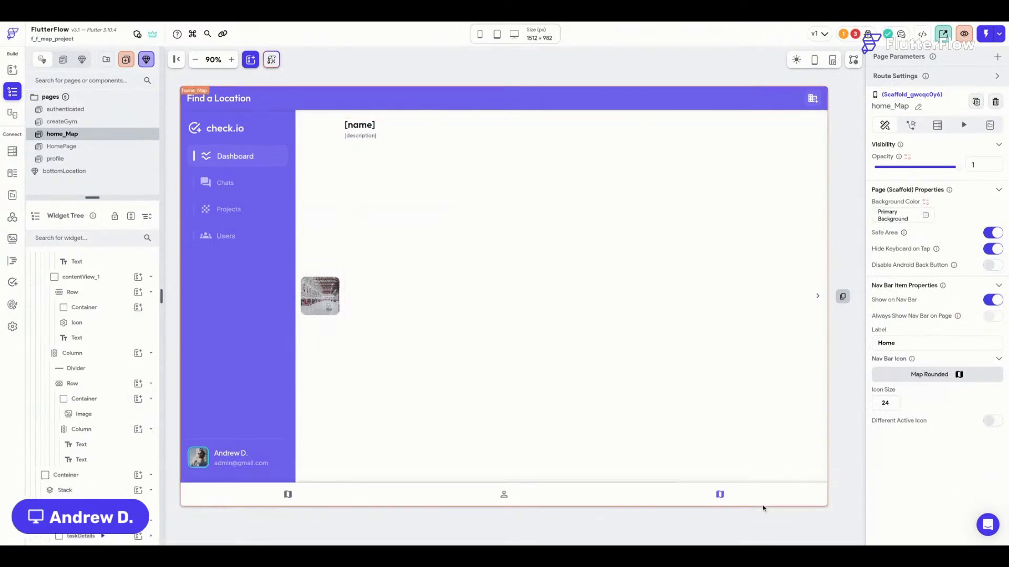
# Set the taskDetails card width to 300 and start changing its height.
pyautogui.click(117, 536)
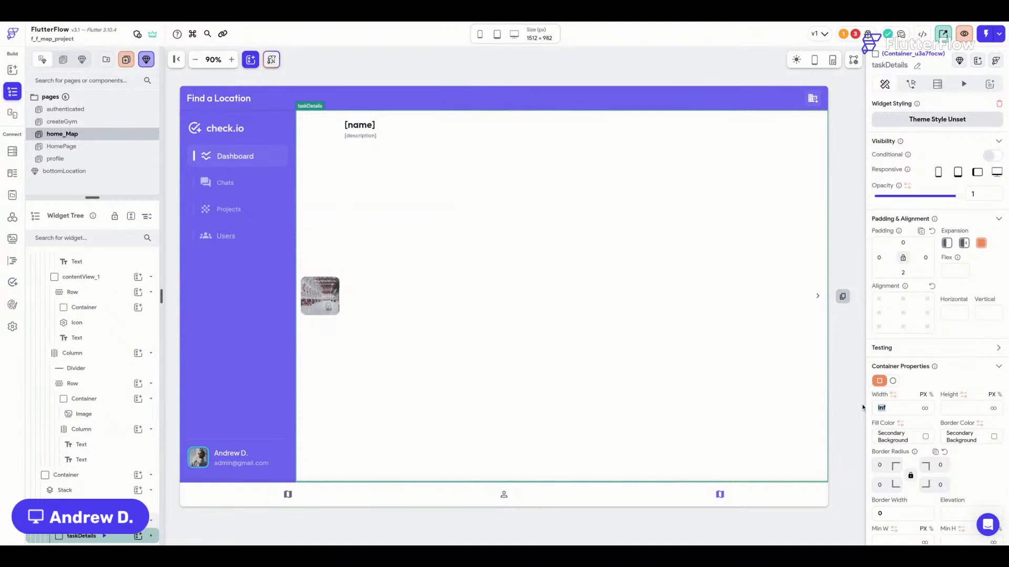
pyautogui.write('300')
pyautogui.scroll(-2, 957, 298)
pyautogui.click(957, 298)
pyautogui.write('150')
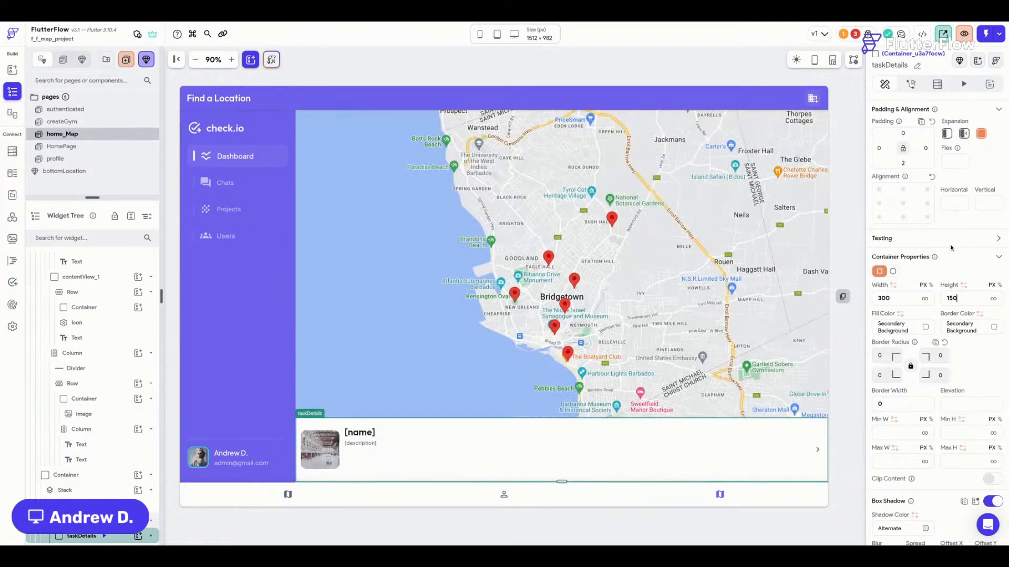
pyautogui.click(952, 299)
pyautogui.press('BackSpace')
# Make the card 160 tall, not filling the row, with name and description vertically centered.
pyautogui.write('60')
pyautogui.press('BackSpace')
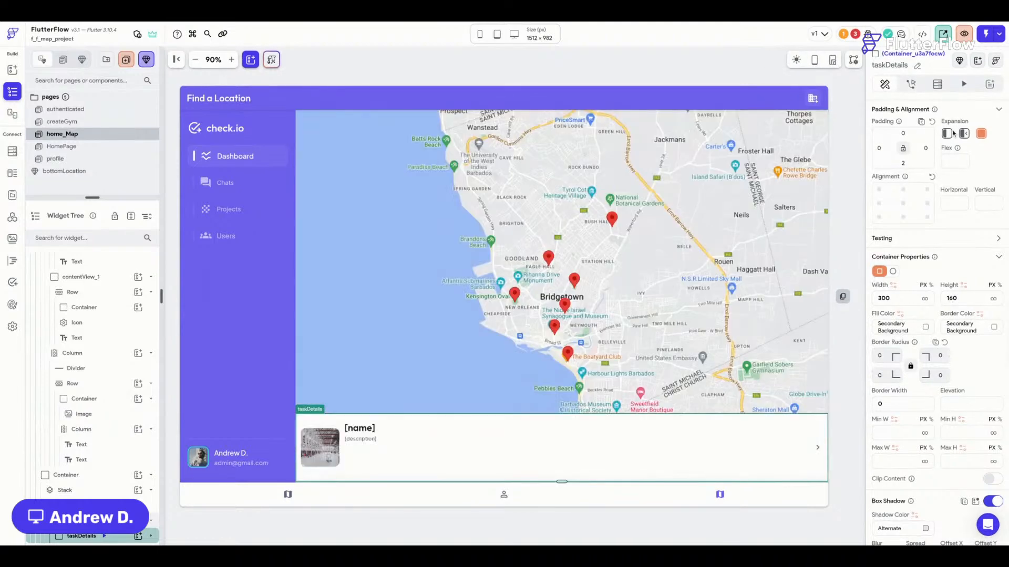
pyautogui.click(947, 134)
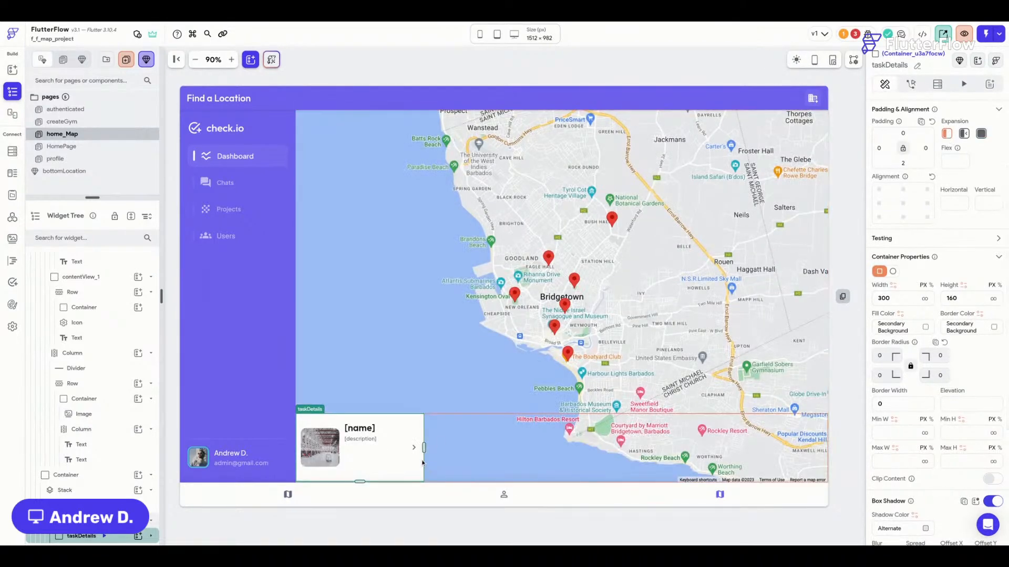
pyautogui.click(352, 450)
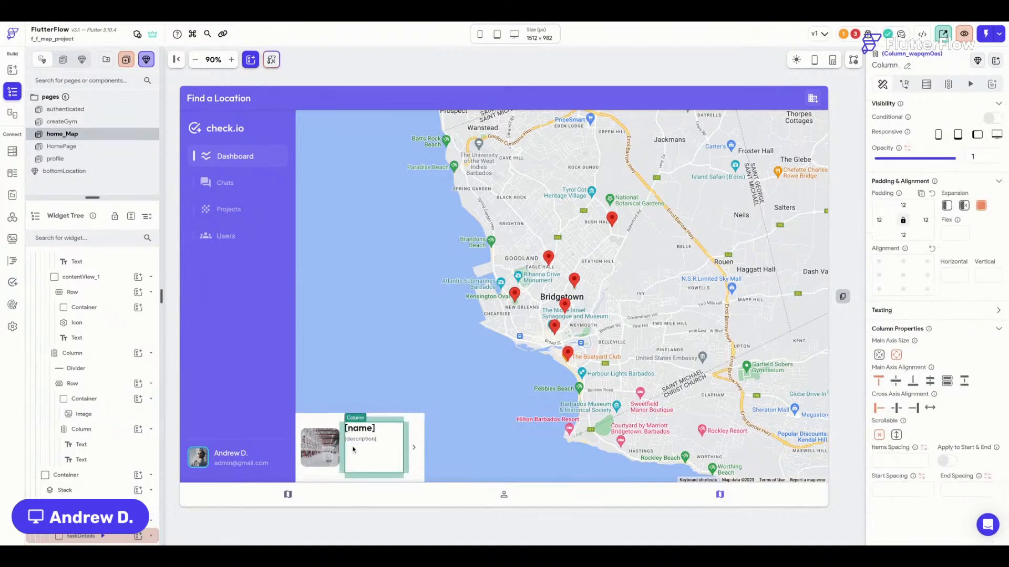
pyautogui.click(895, 382)
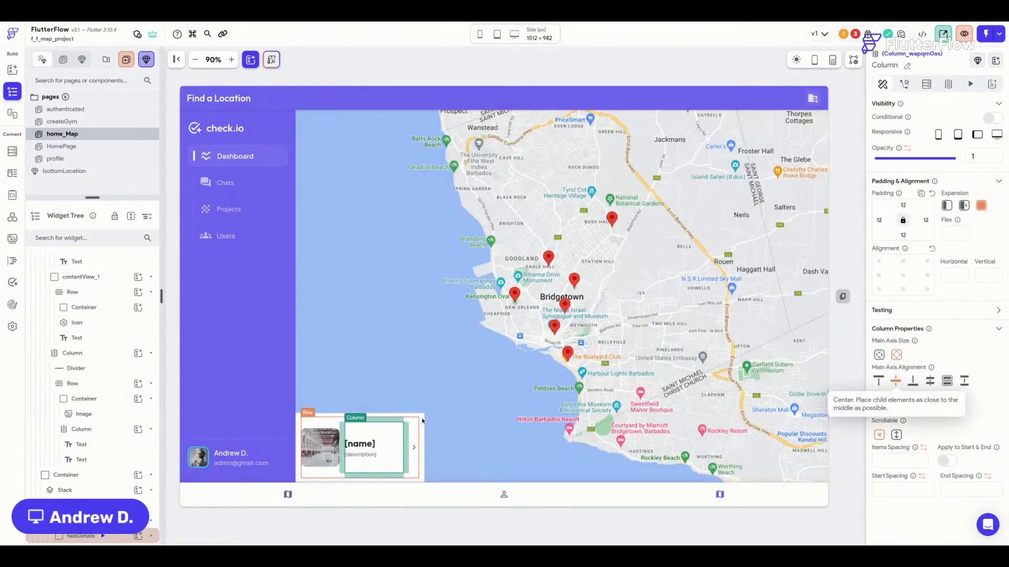
# Give the card a 12 corner radius and 16 padding on all sides.
pyautogui.click(424, 418)
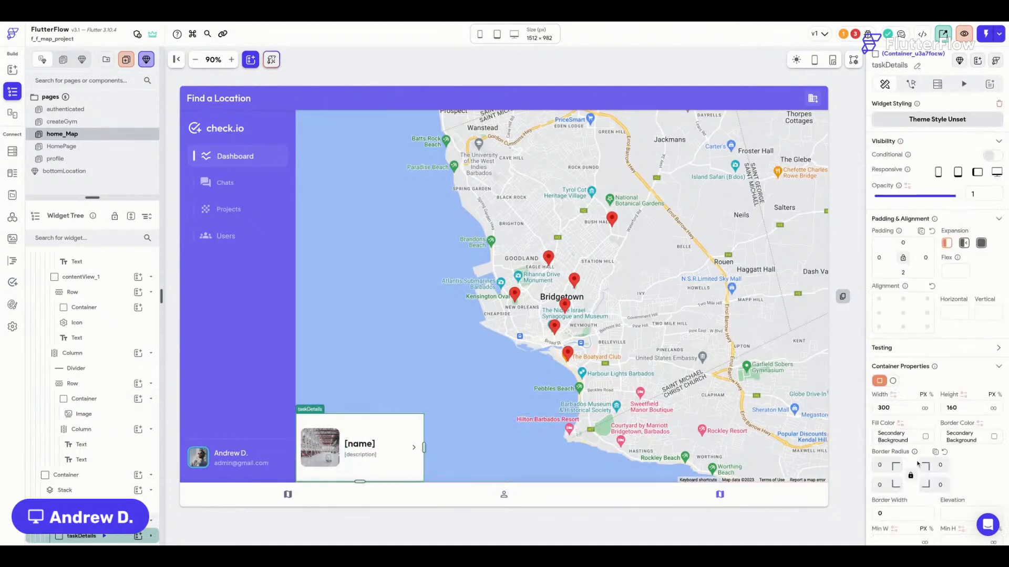
pyautogui.click(881, 466)
pyautogui.write('12')
pyautogui.press('Return')
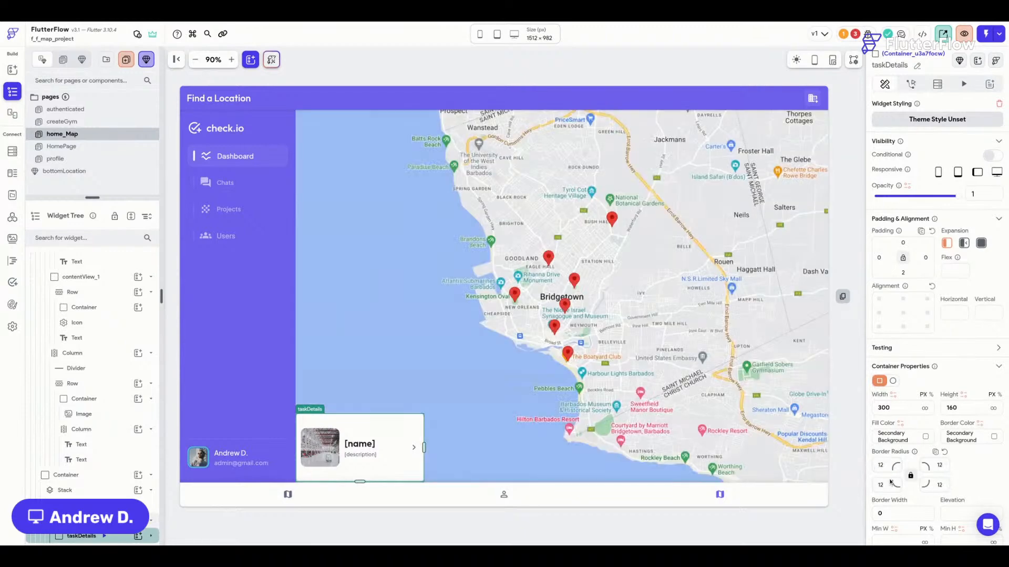
pyautogui.click(903, 259)
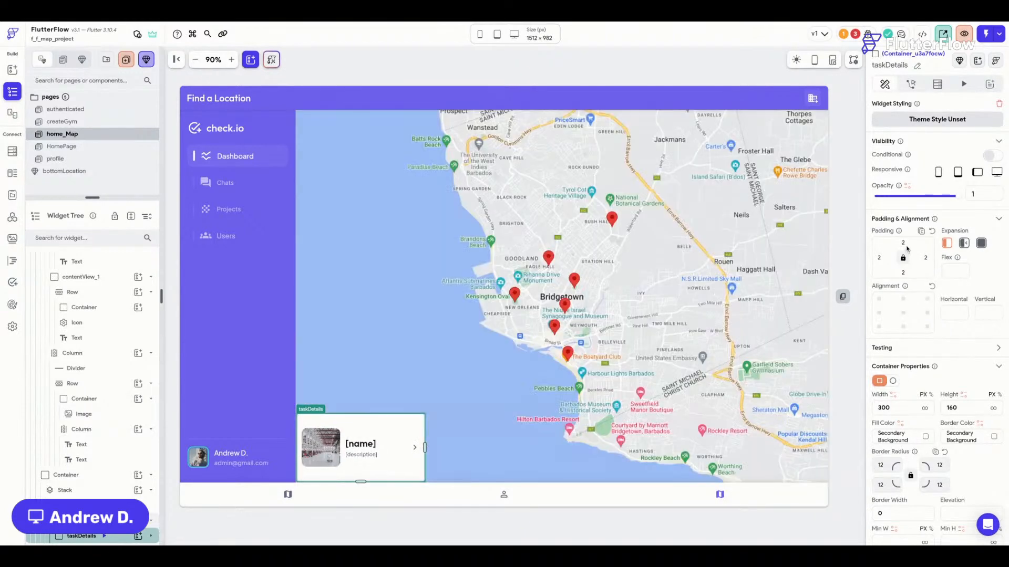
pyautogui.write('16')
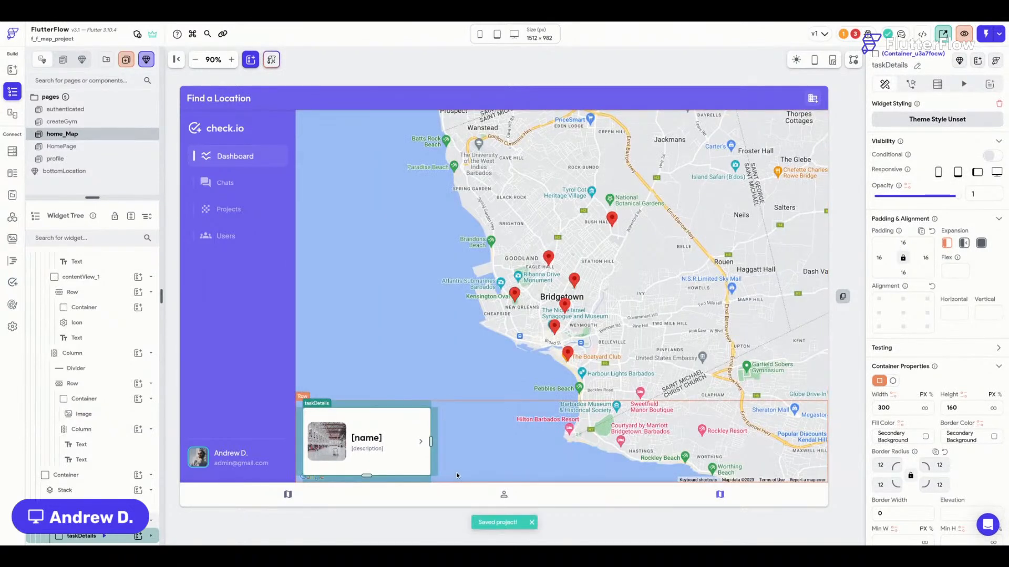
# Stretch the card image to full height and widen the card to 340.
pyautogui.click(456, 471)
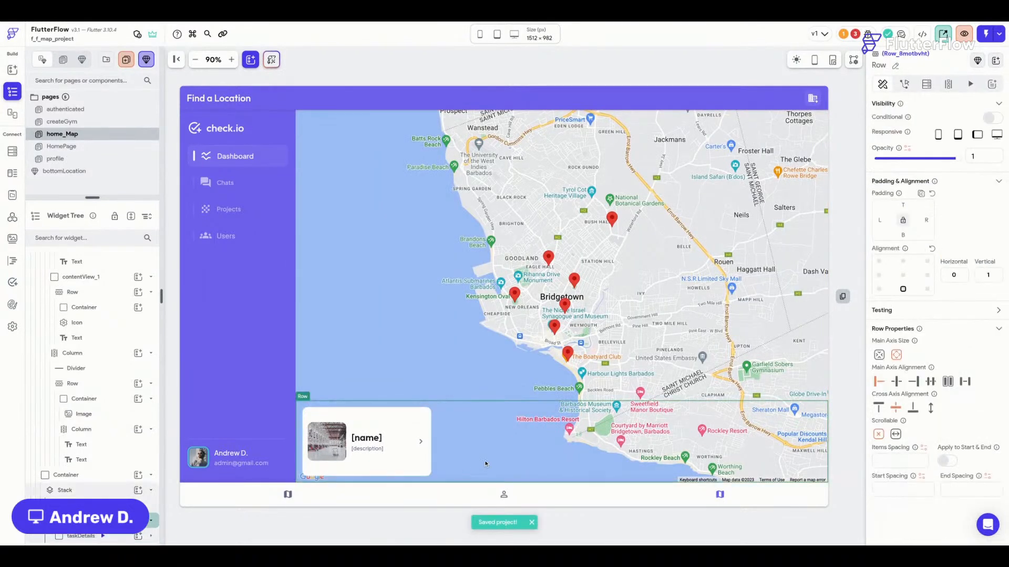
pyautogui.click(339, 445)
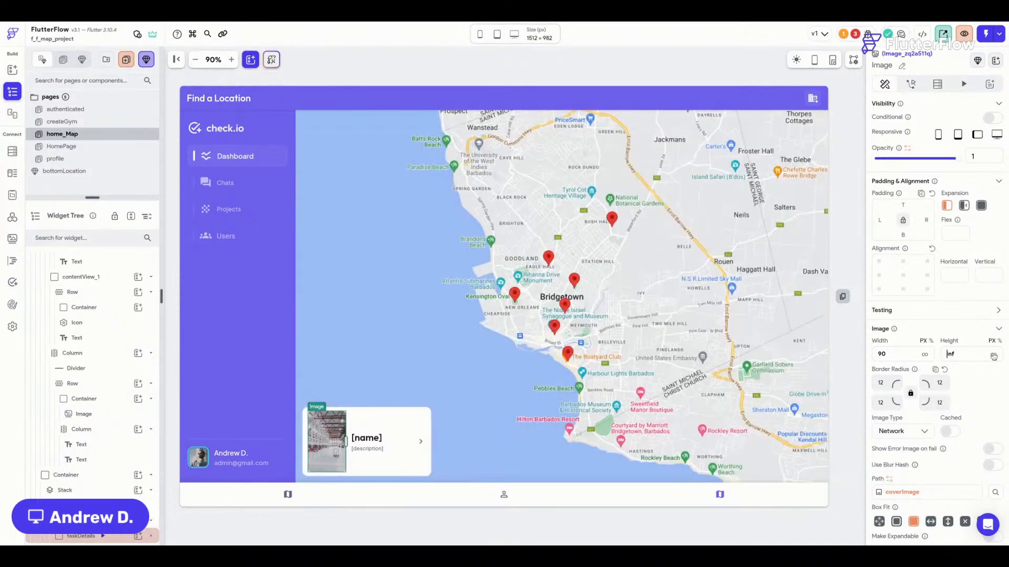
pyautogui.click(994, 357)
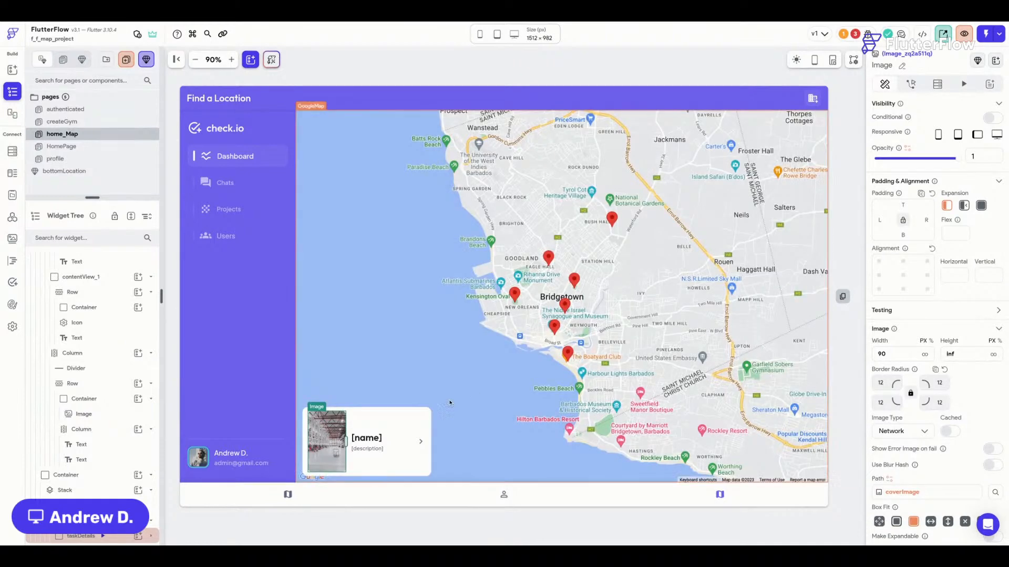
pyautogui.click(418, 408)
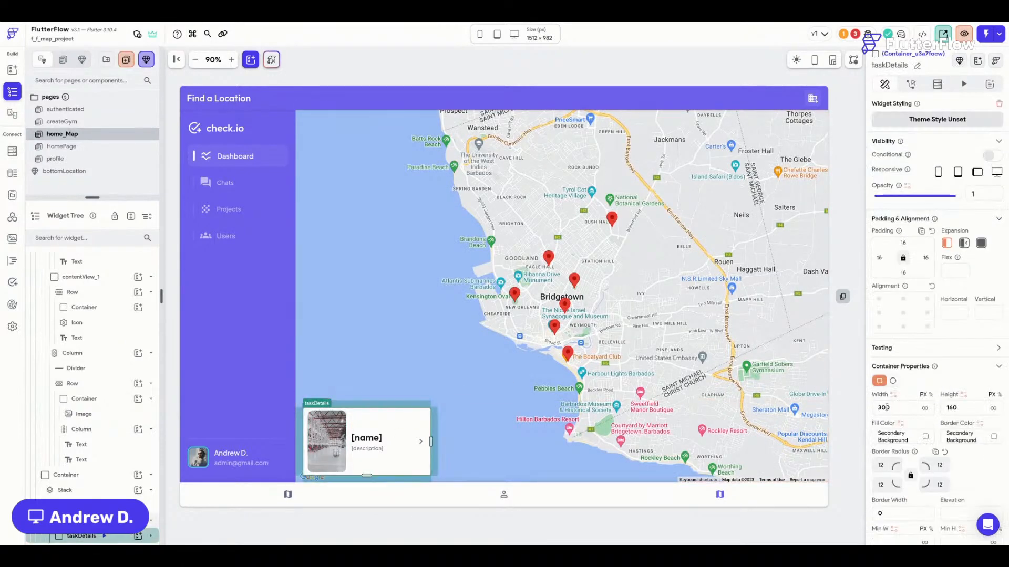
pyautogui.click(885, 408)
pyautogui.press('BackSpace')
pyautogui.write('4')
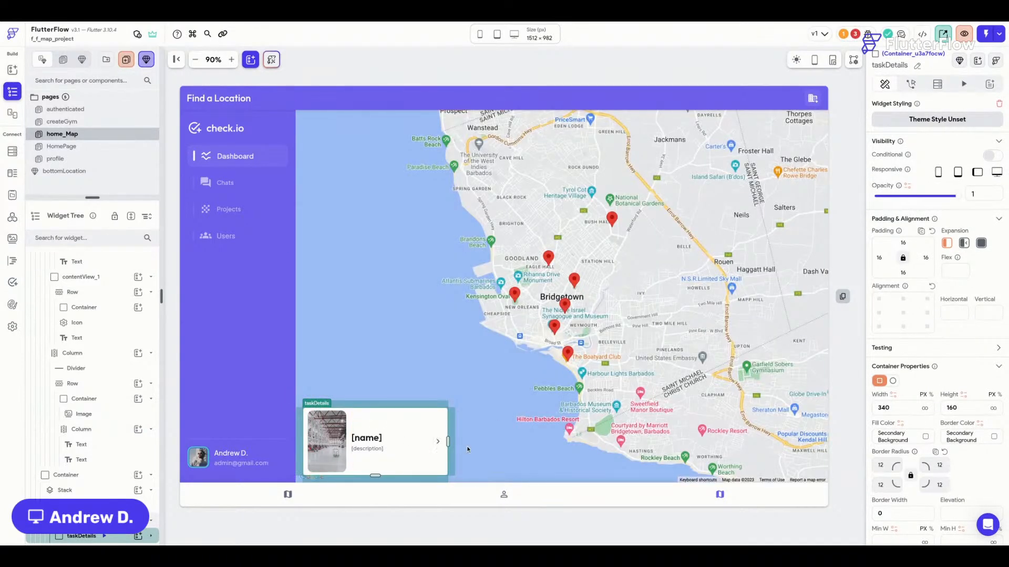
# Delete the chevron arrow icon from the card.
pyautogui.click(438, 442)
pyautogui.press('Delete')
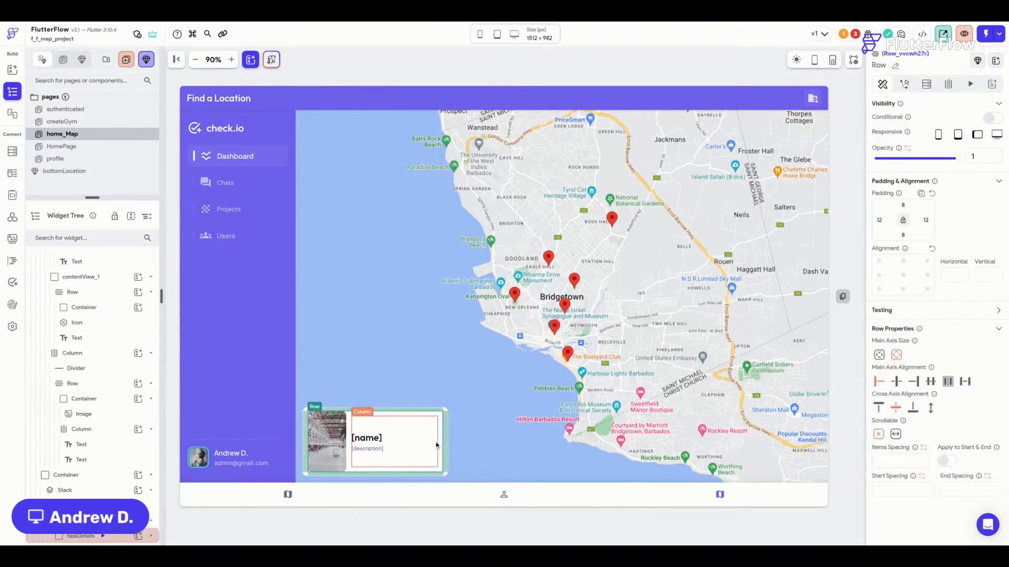
pyautogui.click(447, 412)
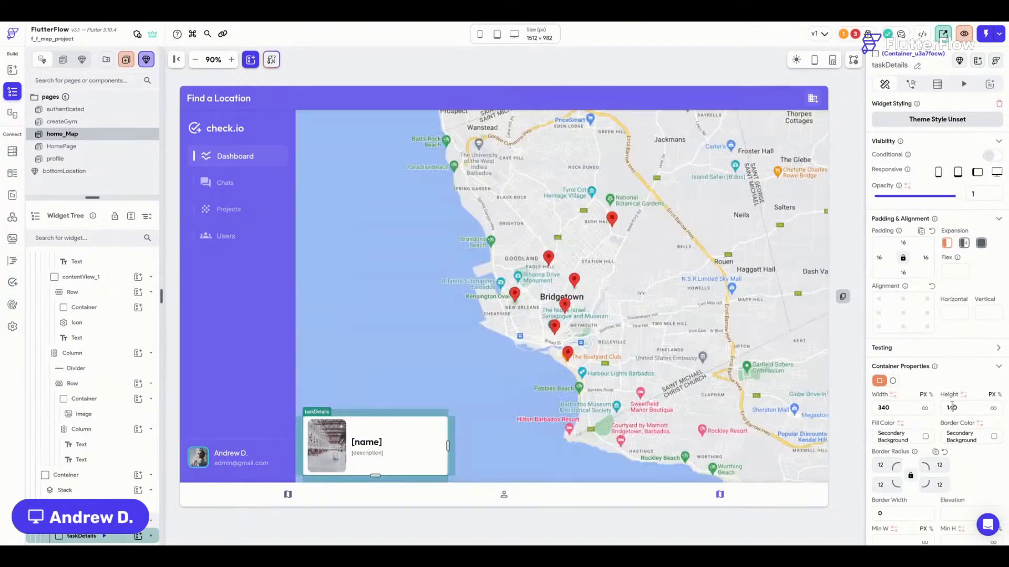
pyautogui.click(482, 436)
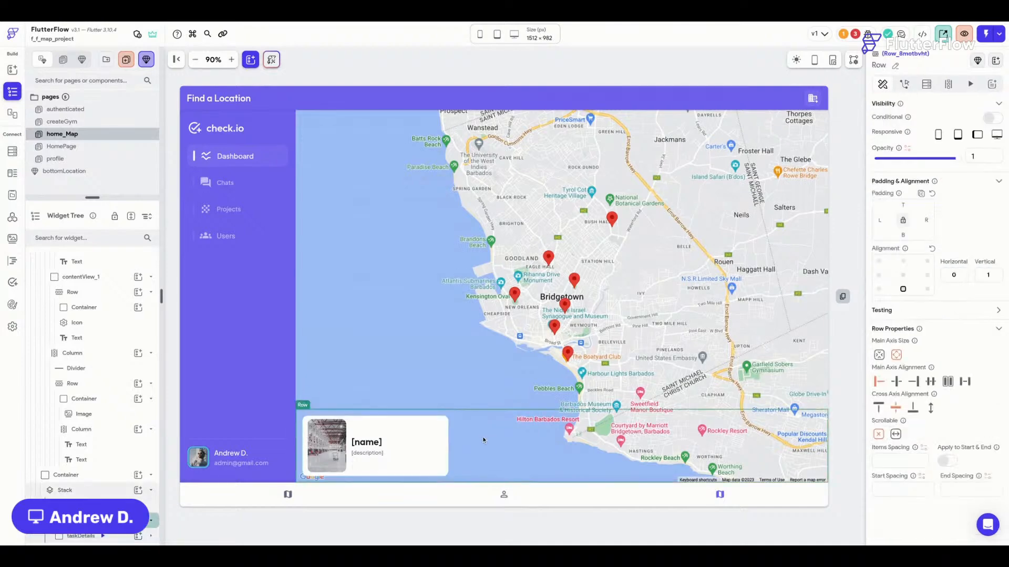
# Add a backend query on the Row for the locations collection.
pyautogui.click(927, 85)
pyautogui.click(962, 111)
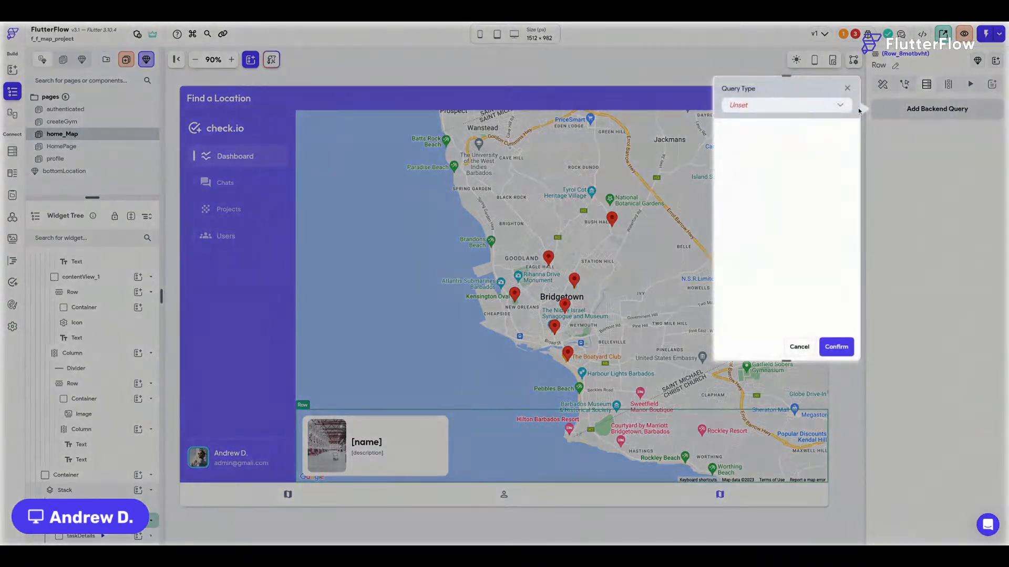
pyautogui.click(836, 108)
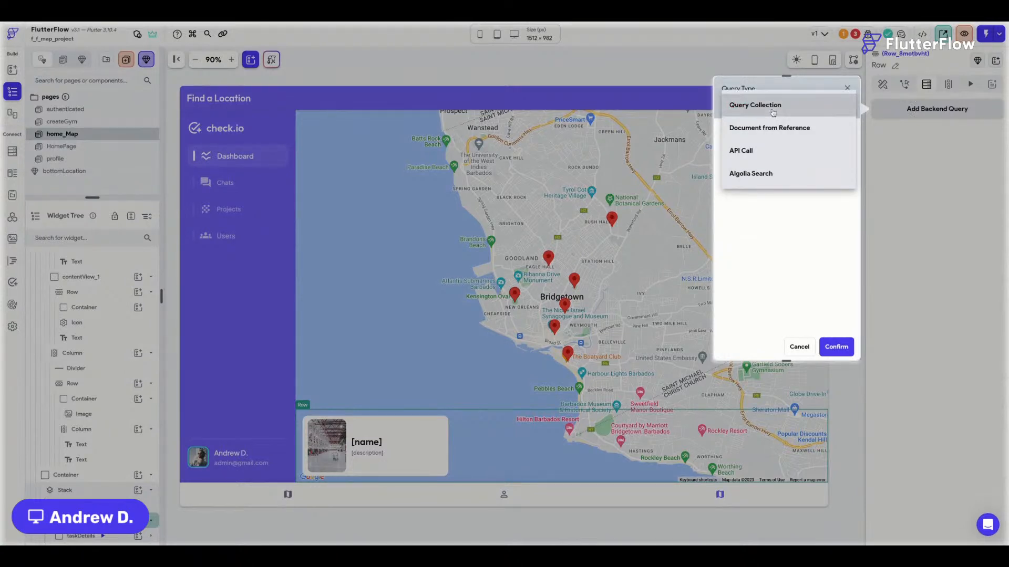
pyautogui.click(755, 105)
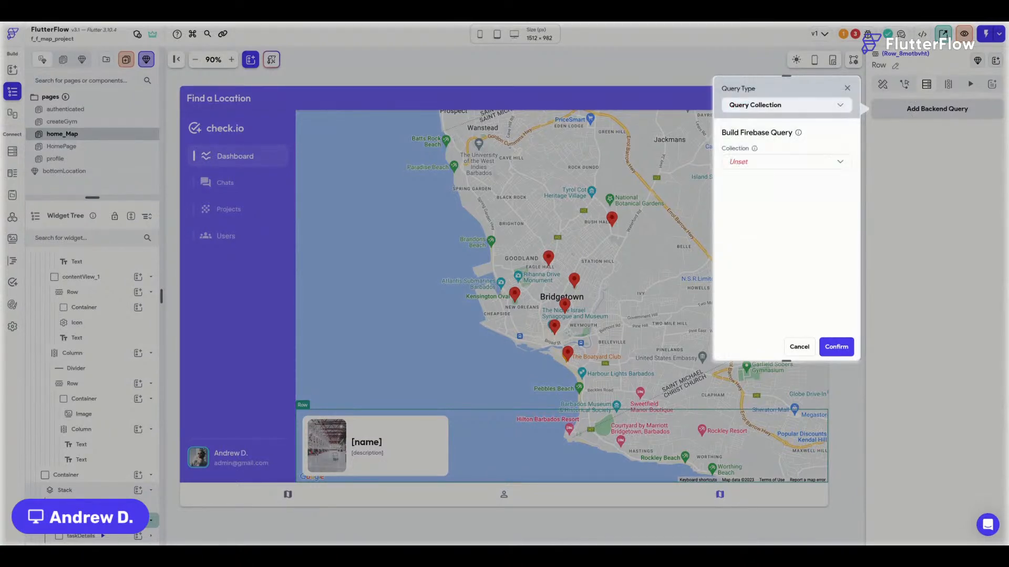
pyautogui.click(758, 166)
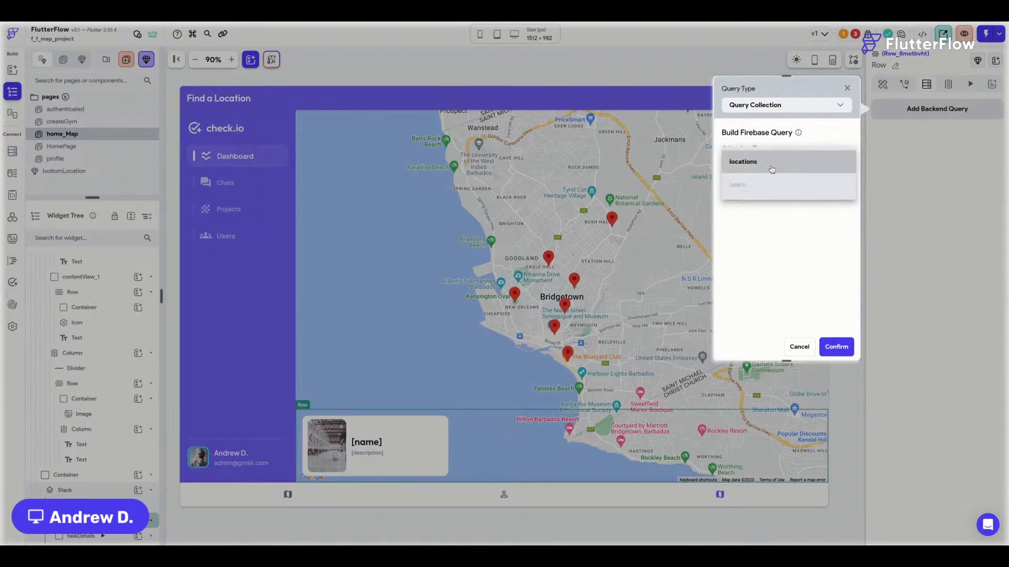
pyautogui.click(767, 171)
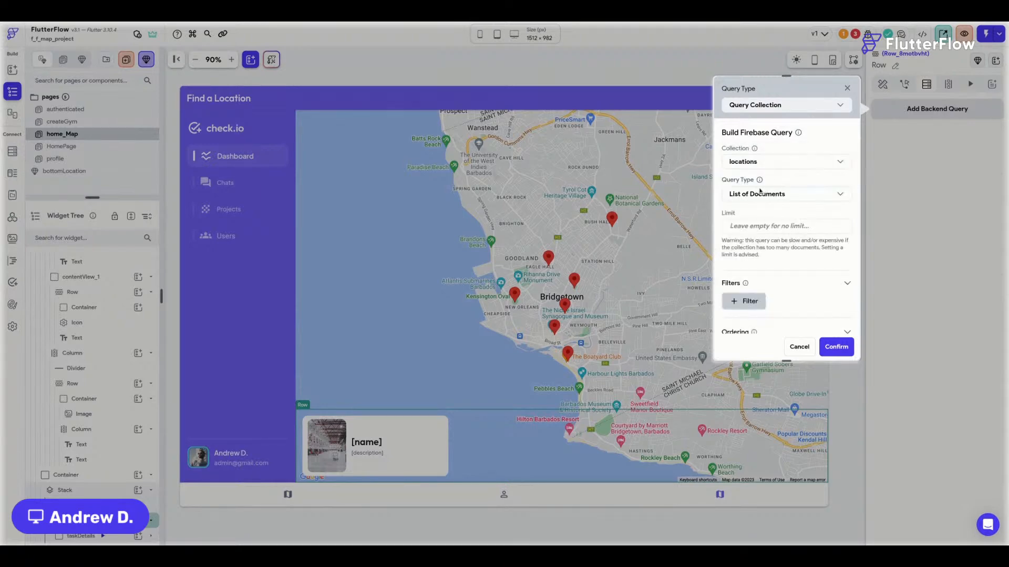
pyautogui.click(836, 348)
pyautogui.click(573, 335)
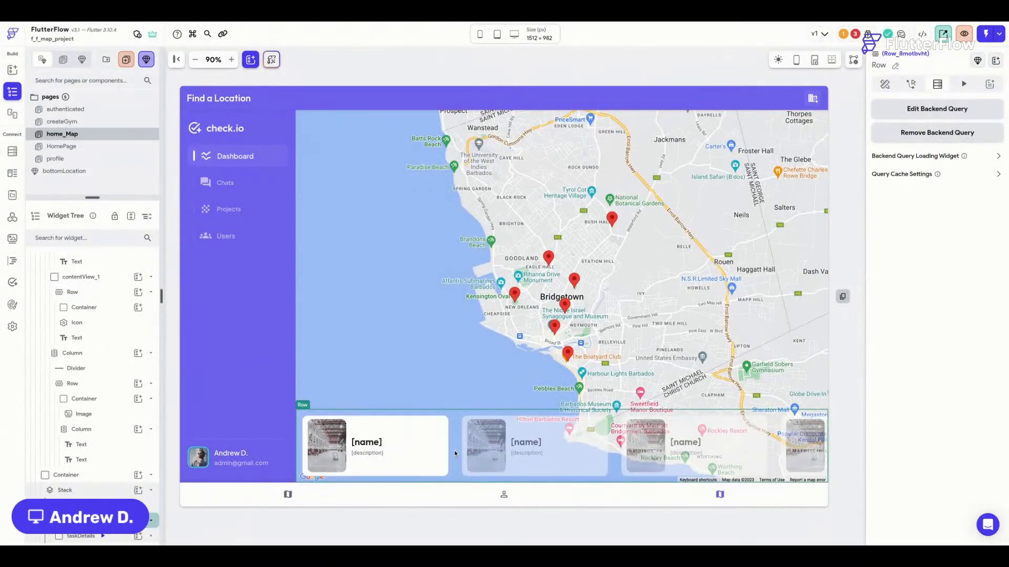
# Clear the location card's right padding.
pyautogui.click(885, 85)
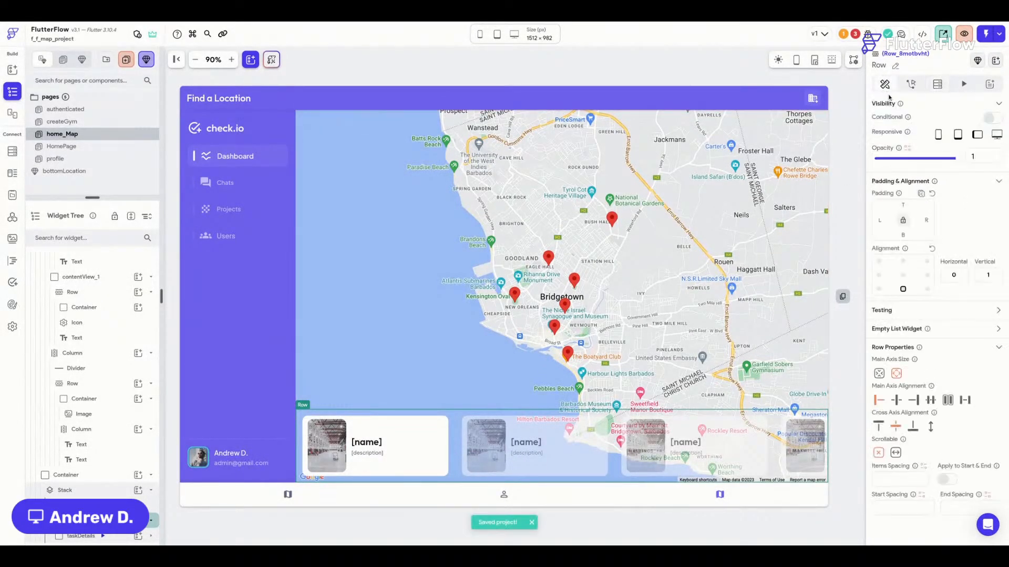
pyautogui.click(444, 420)
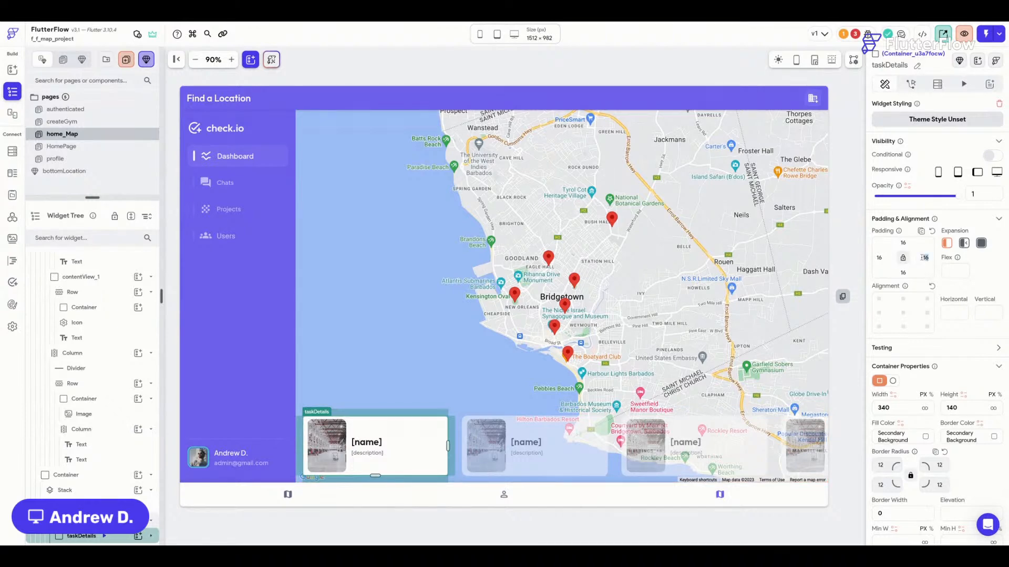
pyautogui.press('BackSpace')
# Clear the card's left padding and give the Row item spacing 12, start and end spacing 16.
pyautogui.doubleClick(879, 258)
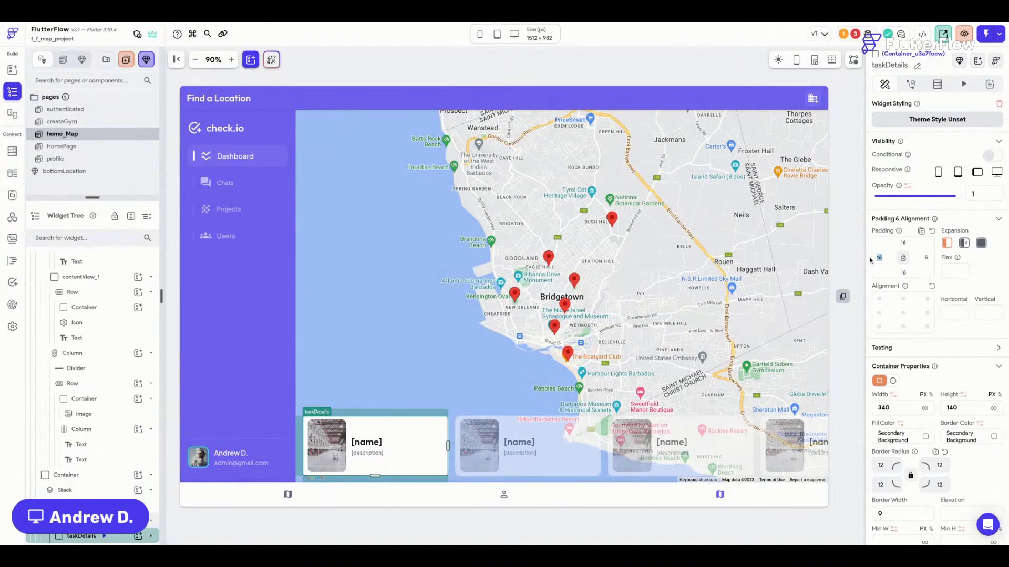
pyautogui.press('BackSpace')
pyautogui.click(445, 481)
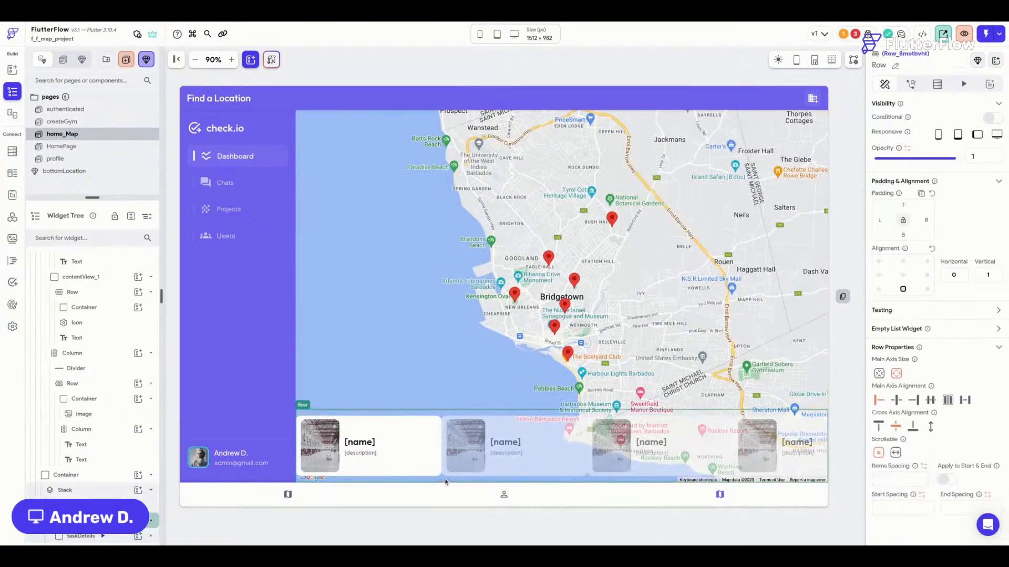
pyautogui.click(888, 478)
pyautogui.write('12')
pyautogui.click(894, 507)
pyautogui.write('16')
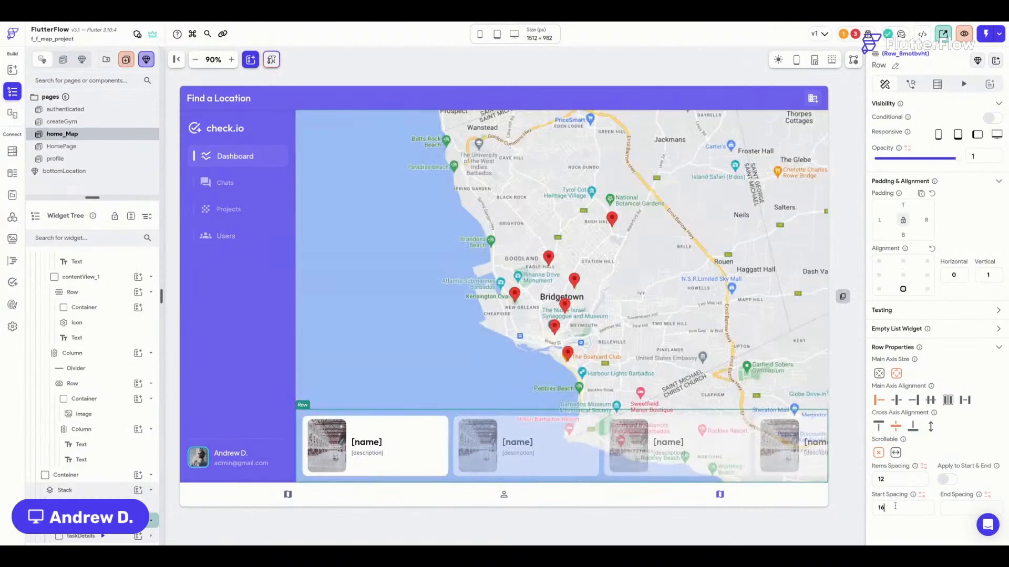
pyautogui.write('16')
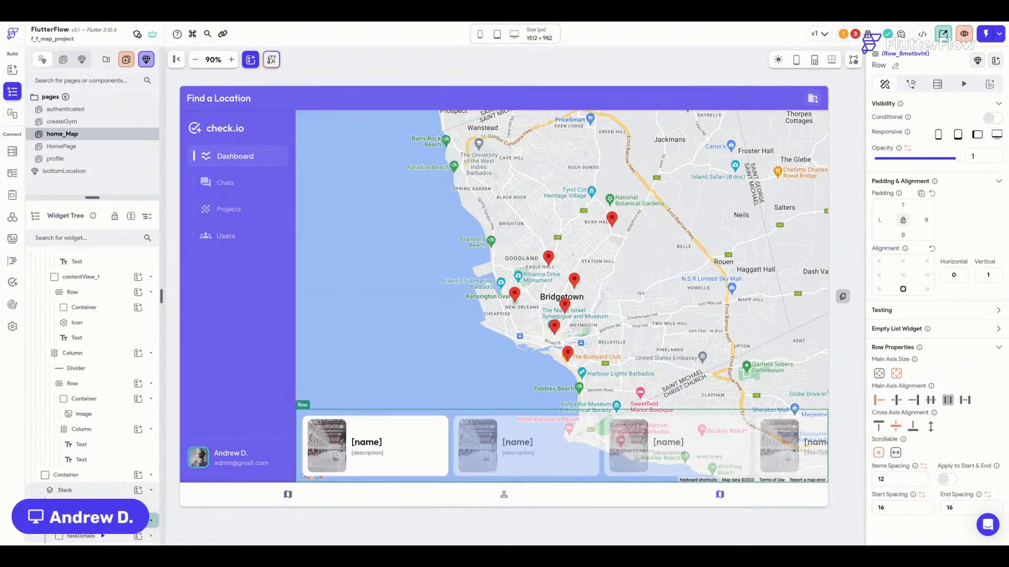
pyautogui.hotkey('ctrl', 's')
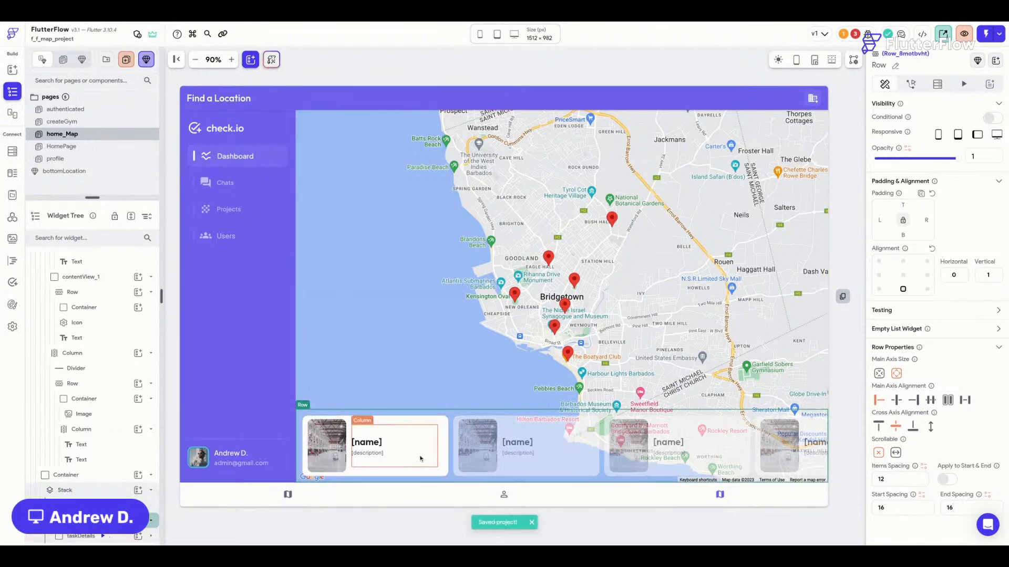
# Make the card Row scrollable horizontally and check it scrolls.
pyautogui.click(896, 453)
pyautogui.hscroll(3, 452, 449)
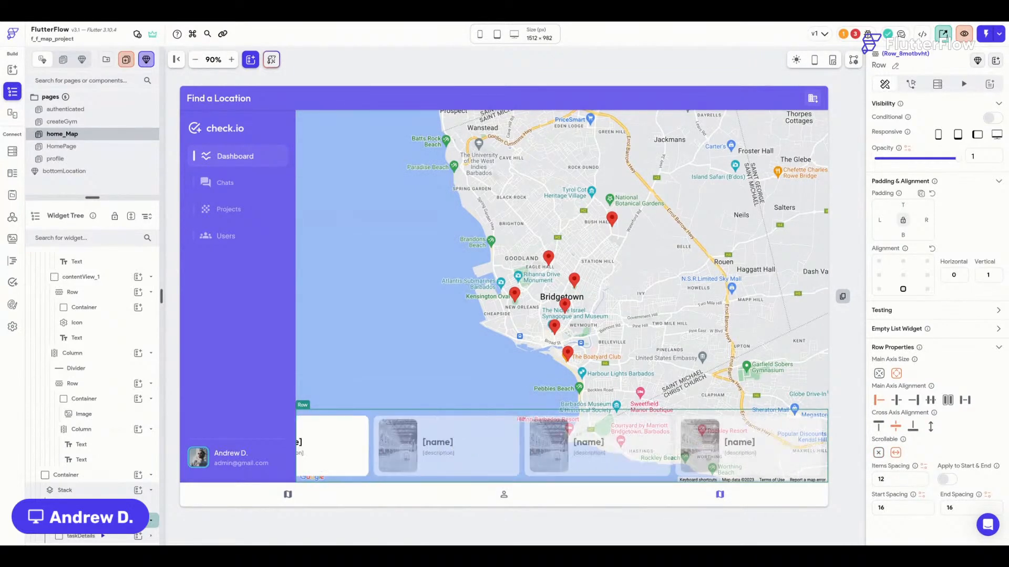
pyautogui.hscroll(-3, 562, 446)
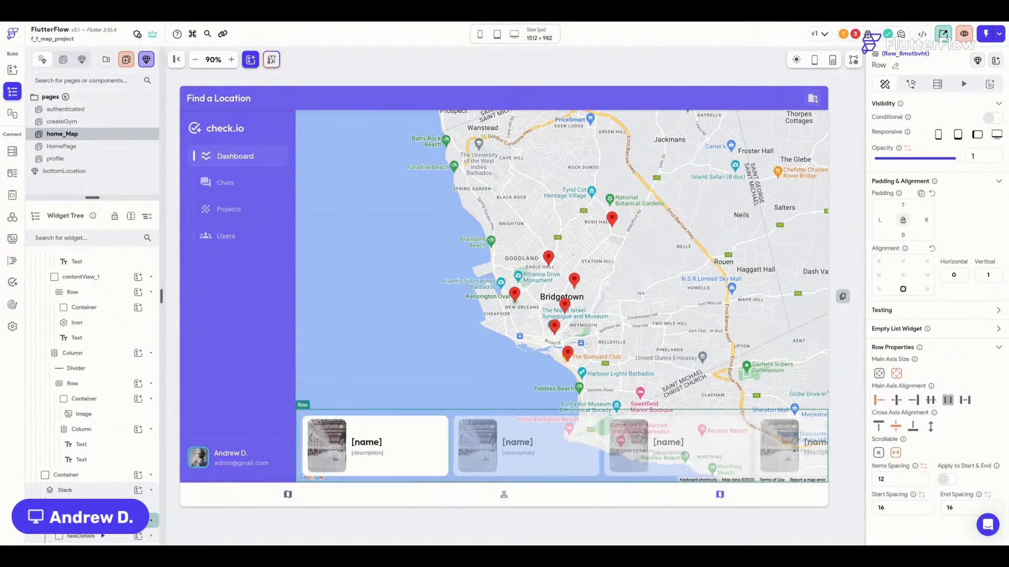
pyautogui.click(401, 448)
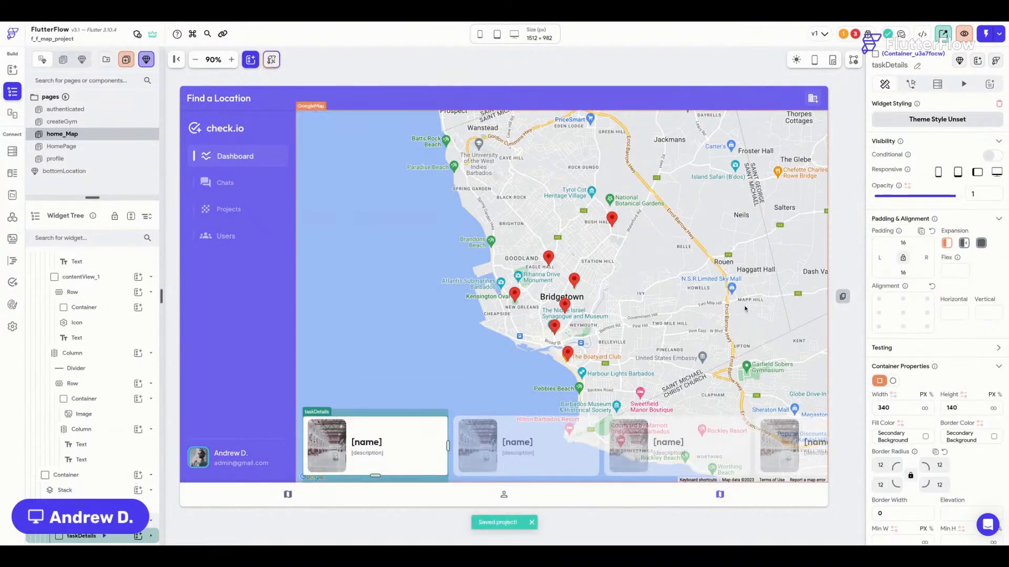
# Preview the home_Map page at iPhone 13 Pro Max size.
pyautogui.click(480, 34)
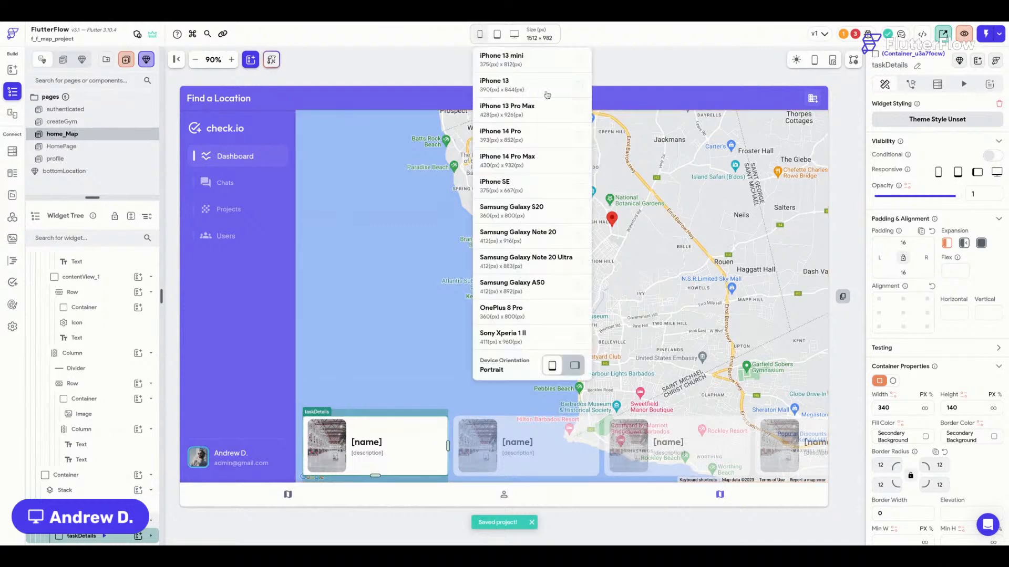
pyautogui.click(548, 111)
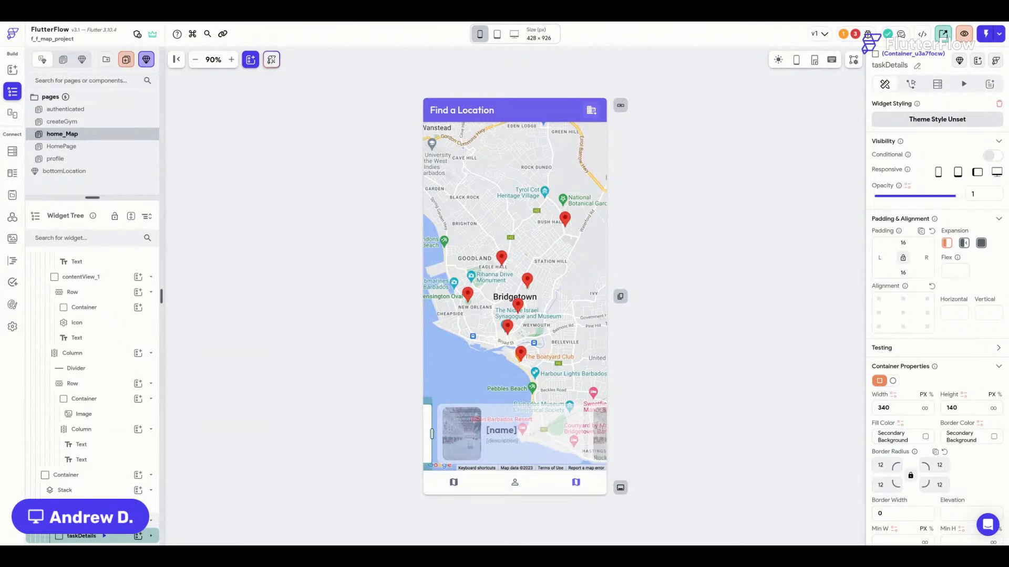
pyautogui.click(682, 184)
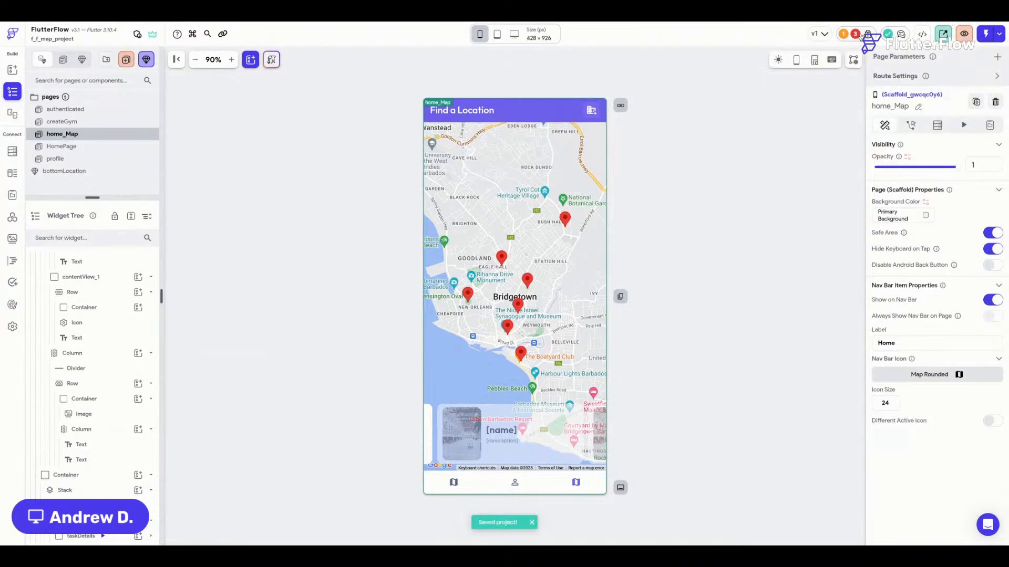
# Locate the card image flagged by the Property Override path error and select it.
pyautogui.click(857, 35)
pyautogui.click(820, 107)
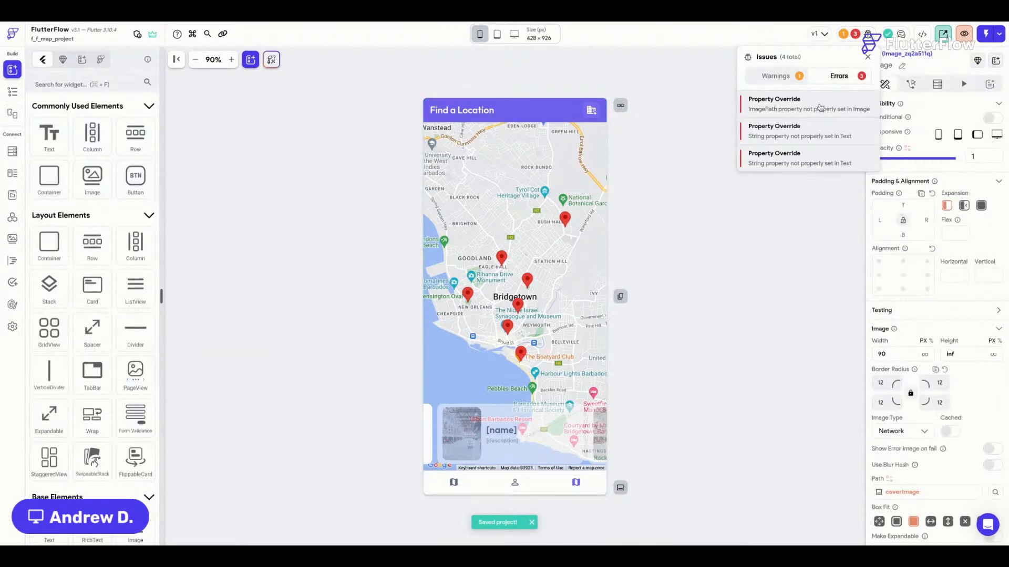
pyautogui.click(551, 435)
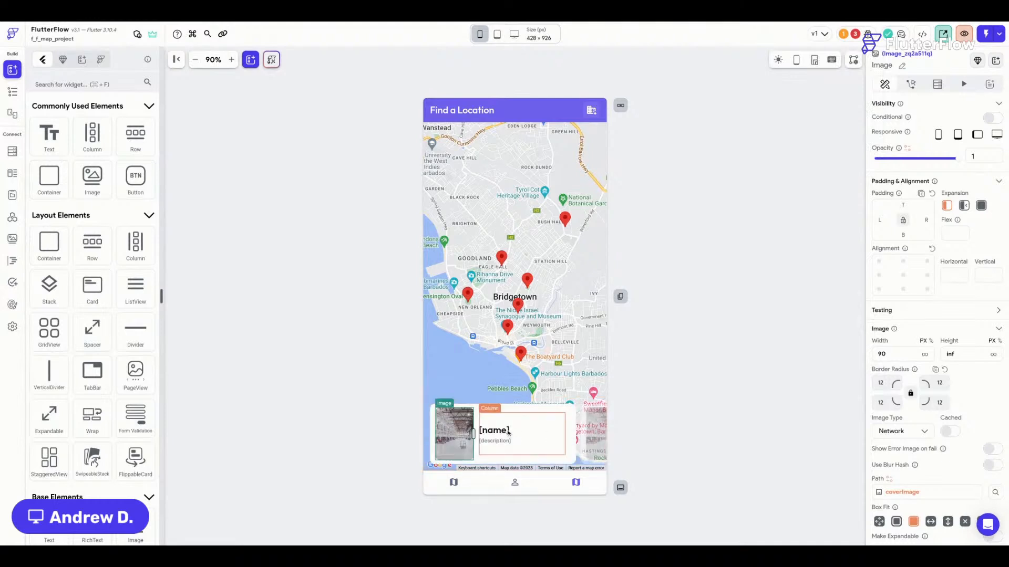
pyautogui.click(502, 432)
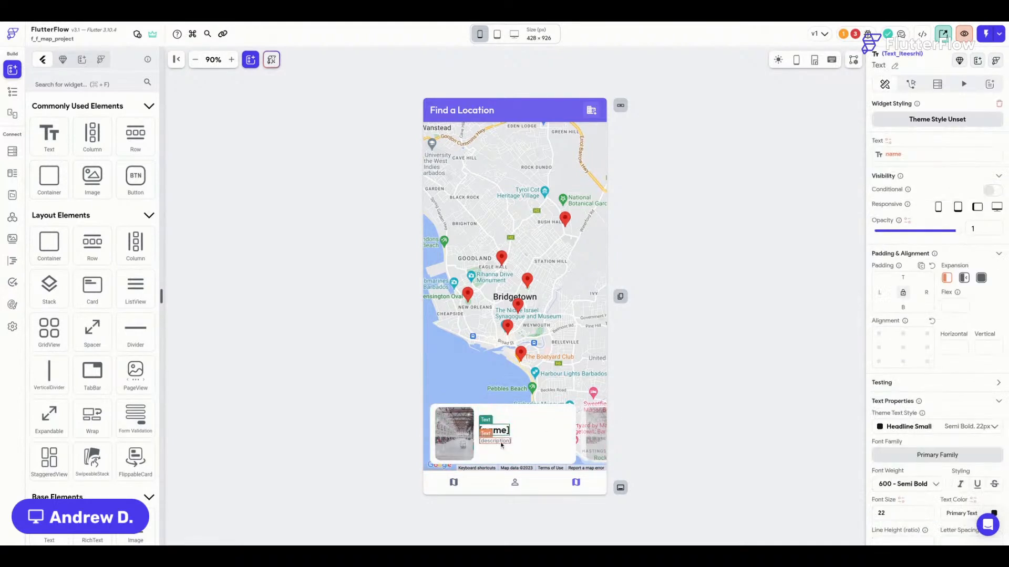
pyautogui.click(496, 442)
pyautogui.click(507, 431)
pyautogui.click(458, 432)
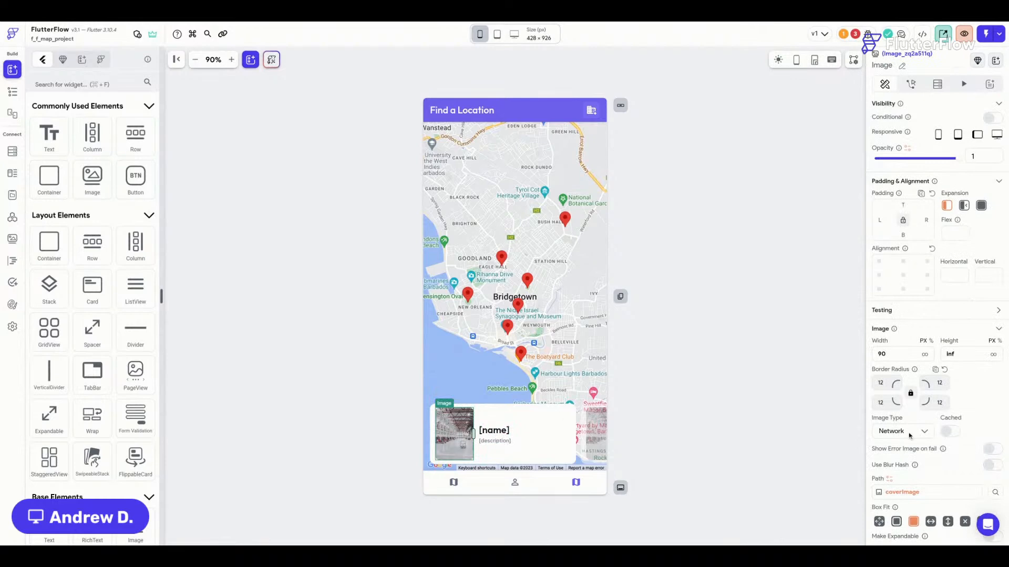
pyautogui.scroll(-1, 945, 430)
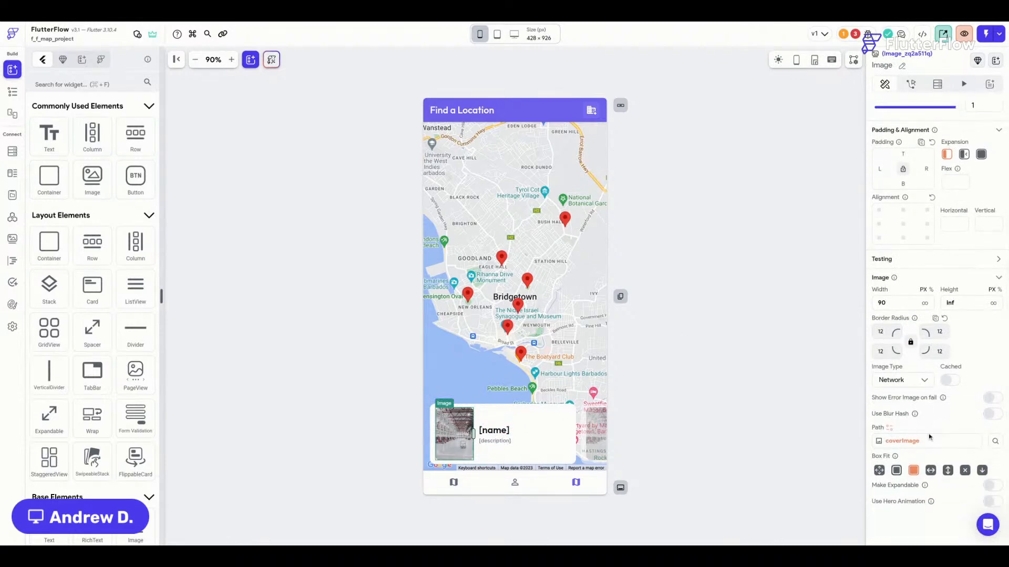
# Bind the card image's path to the locations document's coverImage field.
pyautogui.click(914, 443)
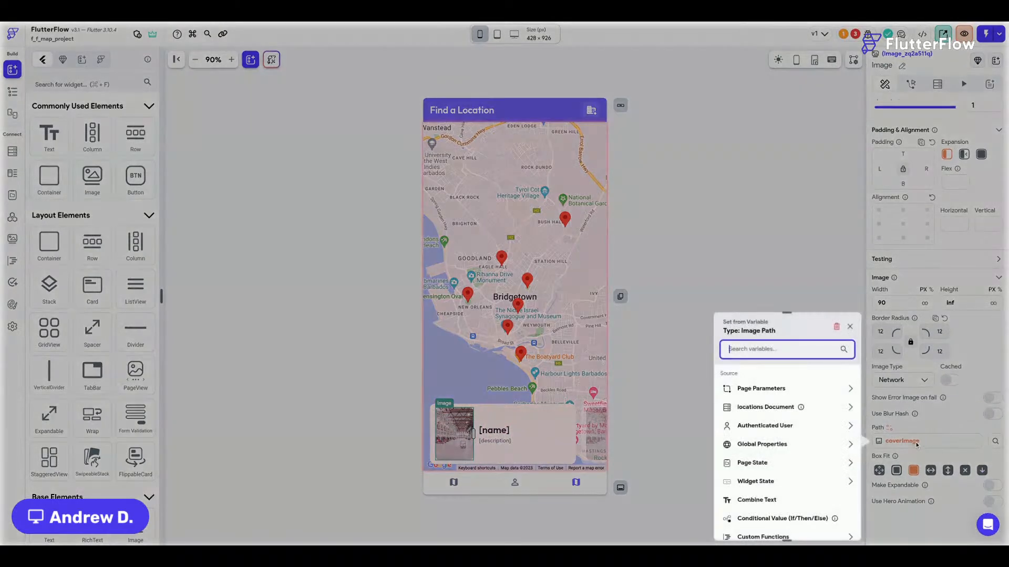
pyautogui.click(757, 408)
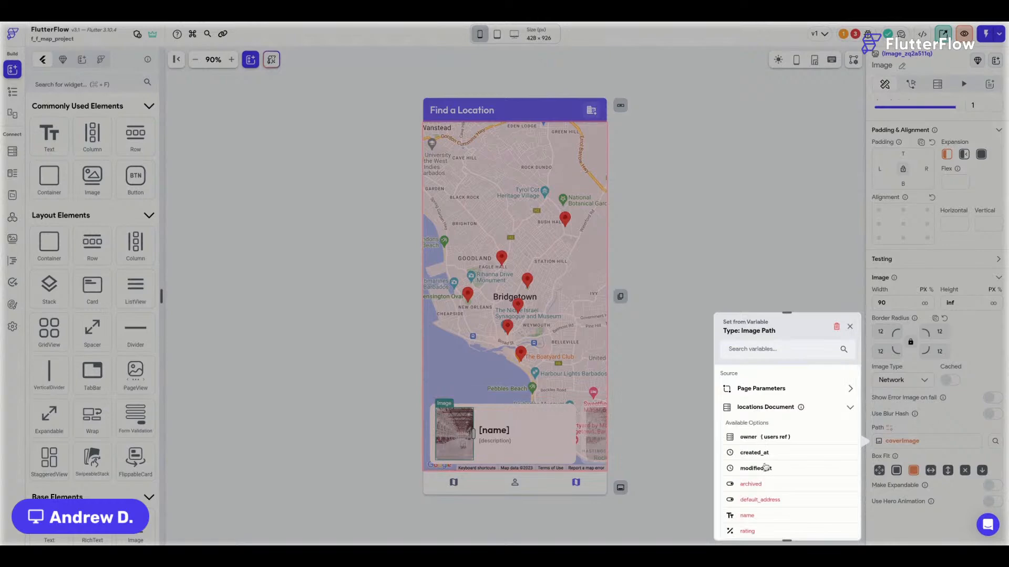
pyautogui.scroll(-5, 761, 445)
pyautogui.scroll(1, 765, 408)
pyautogui.scroll(2, 764, 409)
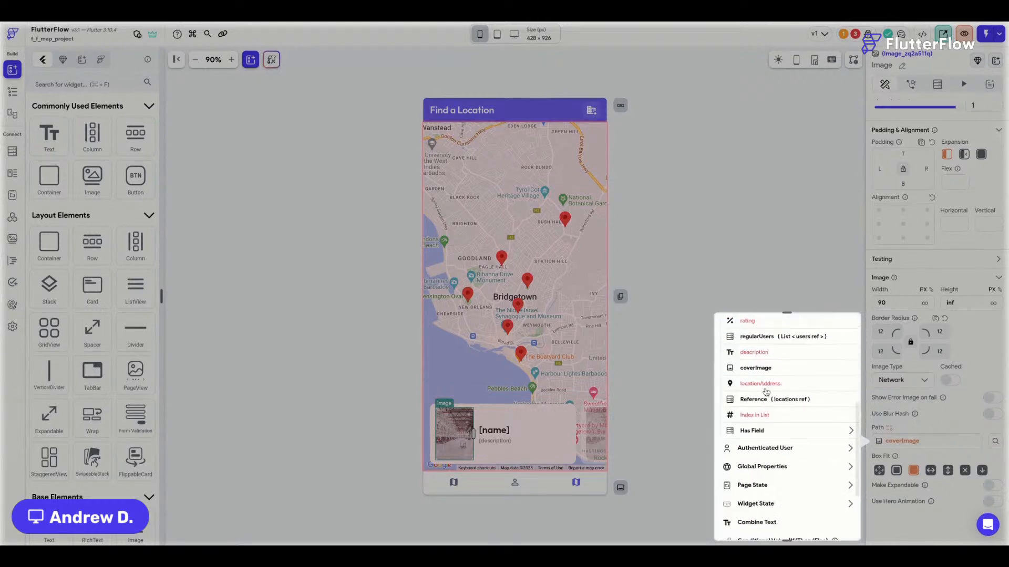
pyautogui.click(765, 371)
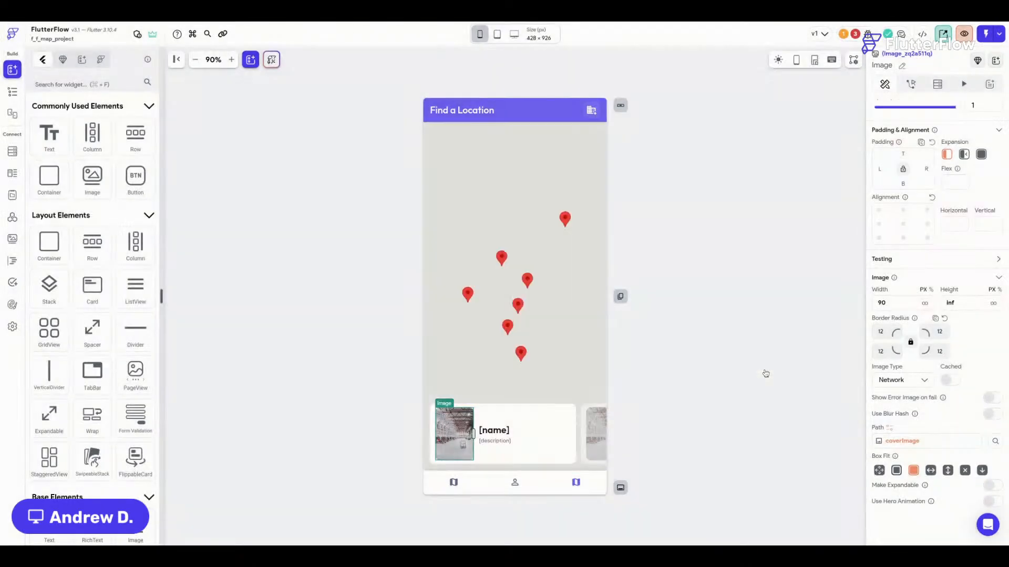
# Bind the card's [name] text to the locations document's name field.
pyautogui.click(494, 430)
pyautogui.scroll(2, 902, 153)
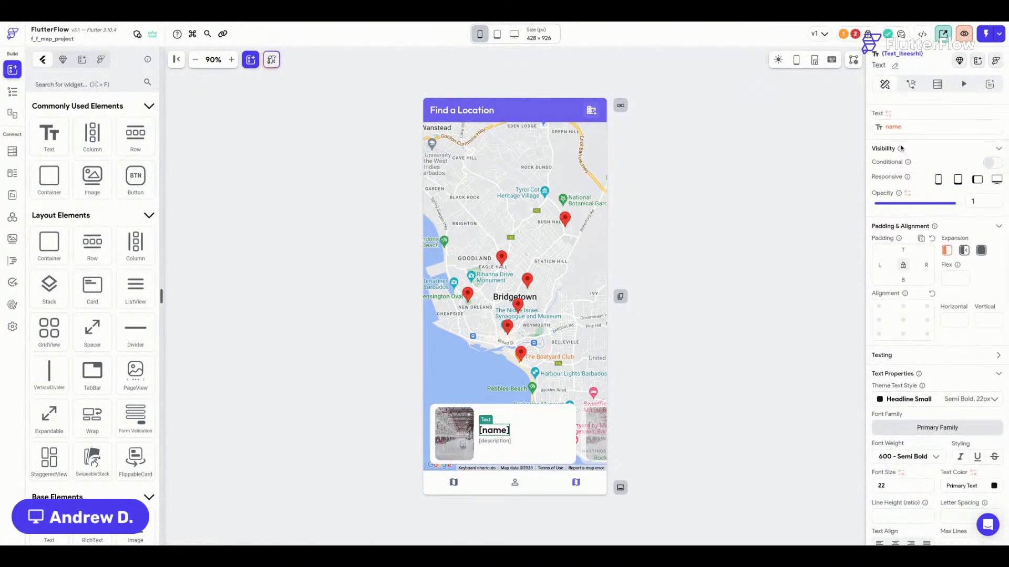
pyautogui.click(894, 155)
pyautogui.click(761, 219)
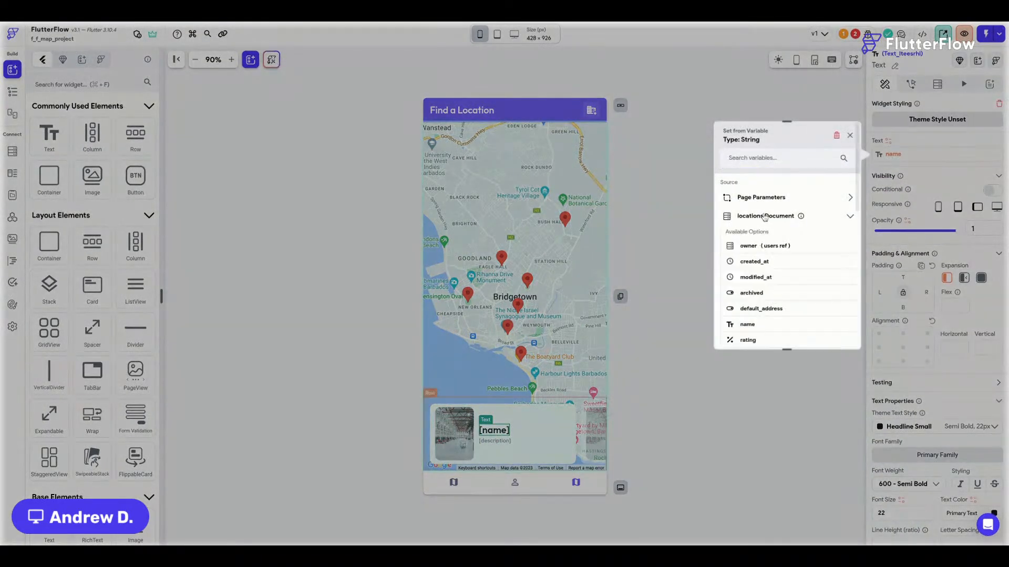
pyautogui.scroll(-1, 764, 279)
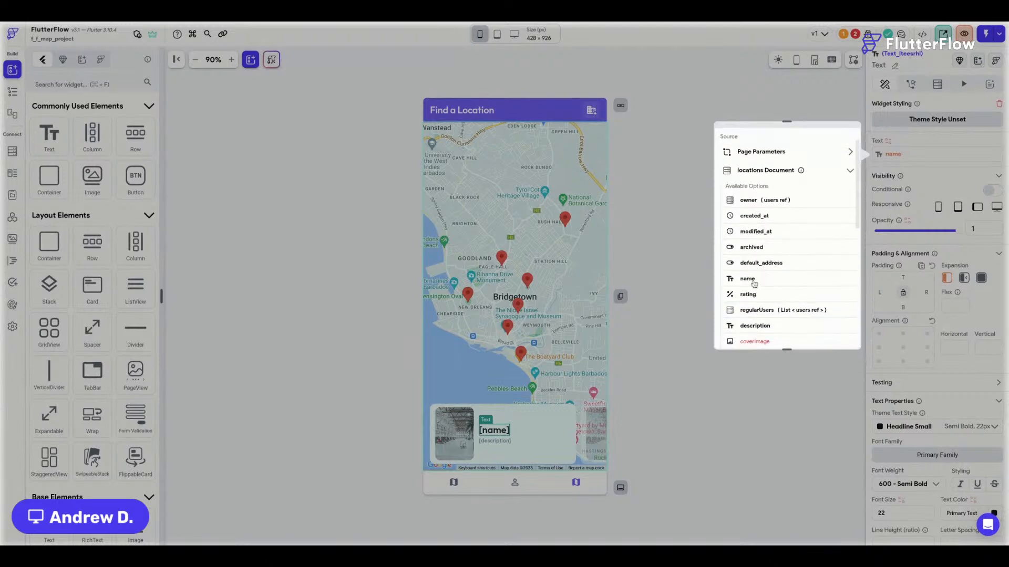
pyautogui.click(754, 283)
# Bind the [description] text to the locations document's description field and confirm no errors remain.
pyautogui.click(502, 441)
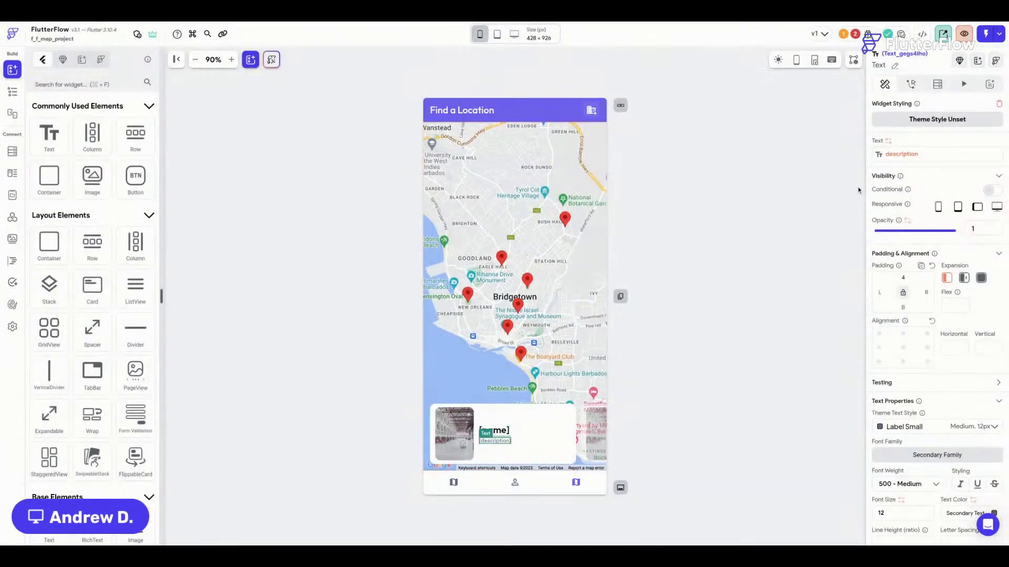
pyautogui.click(894, 160)
pyautogui.click(769, 218)
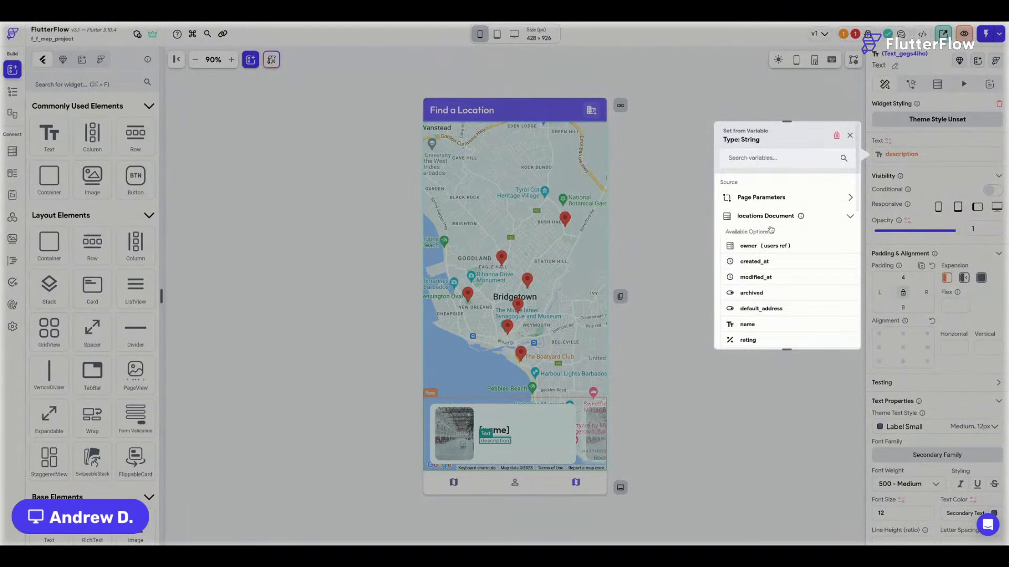
pyautogui.scroll(-1, 771, 267)
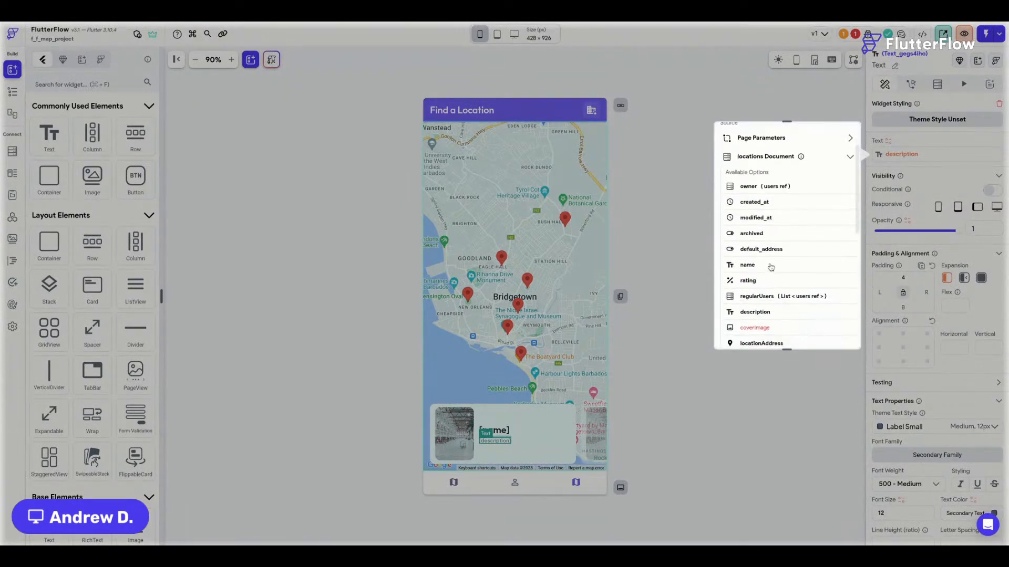
pyautogui.scroll(-1, 770, 268)
pyautogui.click(807, 283)
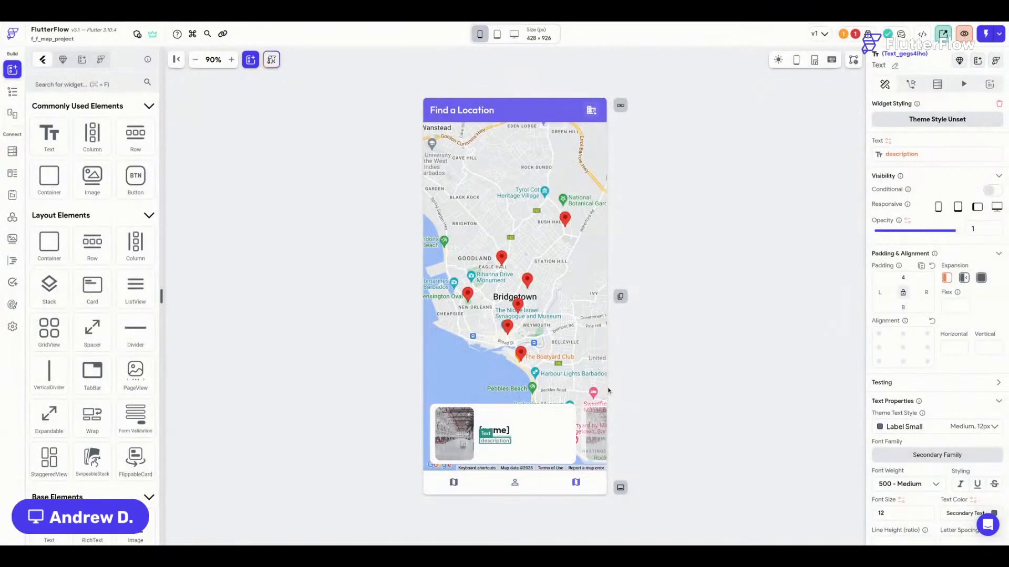
pyautogui.click(857, 38)
pyautogui.click(858, 38)
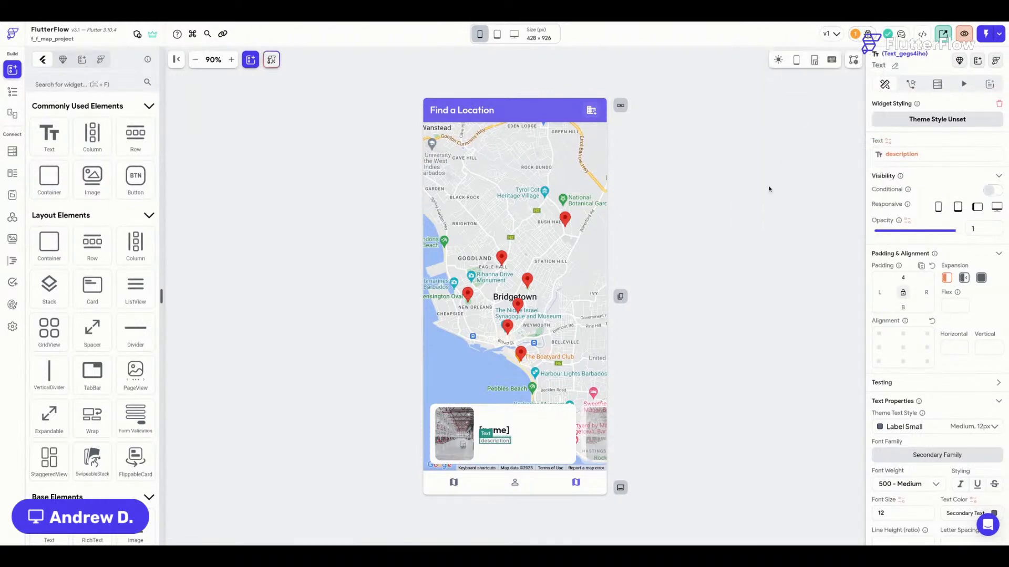
pyautogui.click(730, 225)
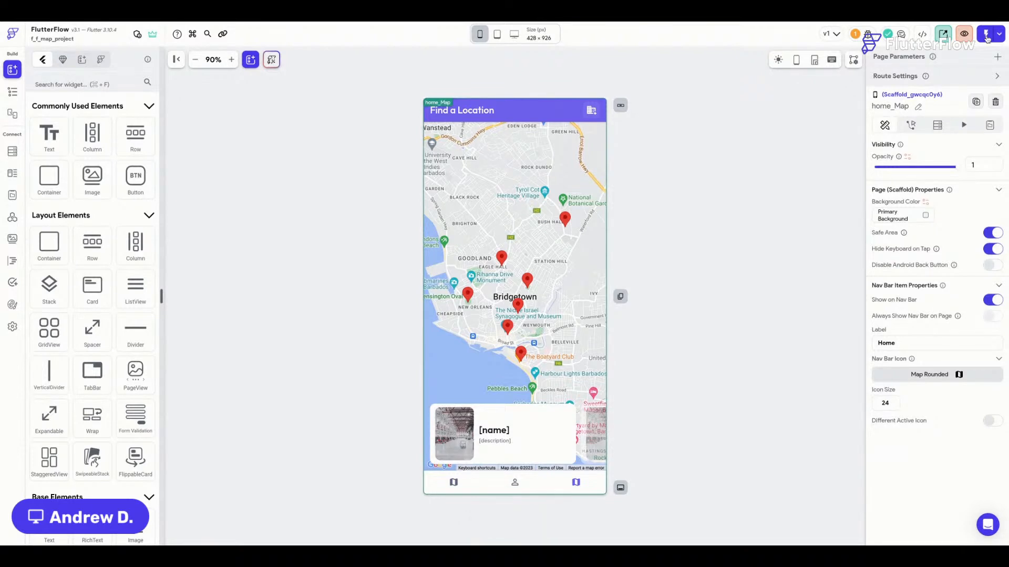
# Switch to the HomePage page and select its first location card.
pyautogui.click(12, 91)
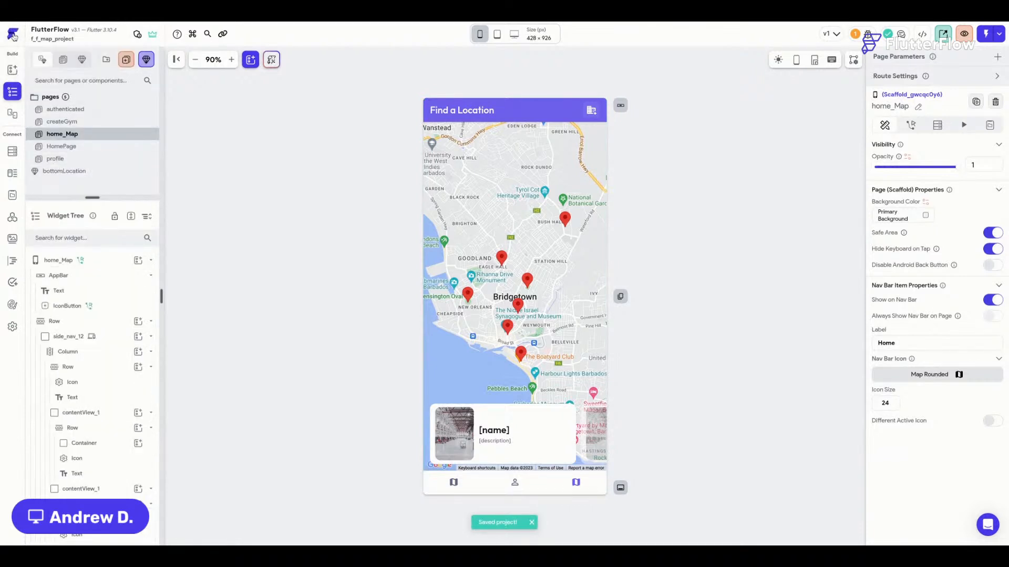
pyautogui.scroll(-1, 89, 131)
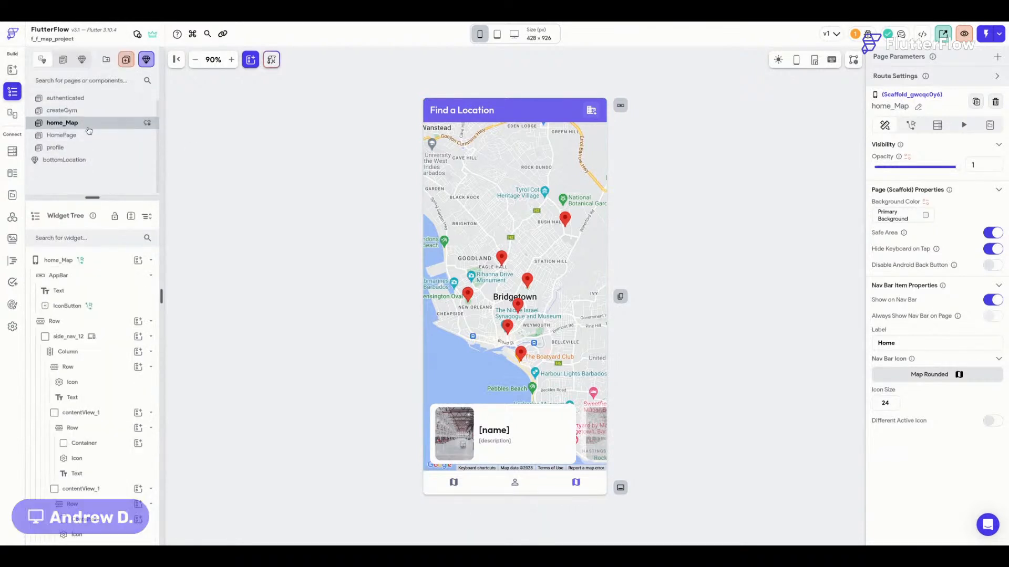
pyautogui.click(89, 136)
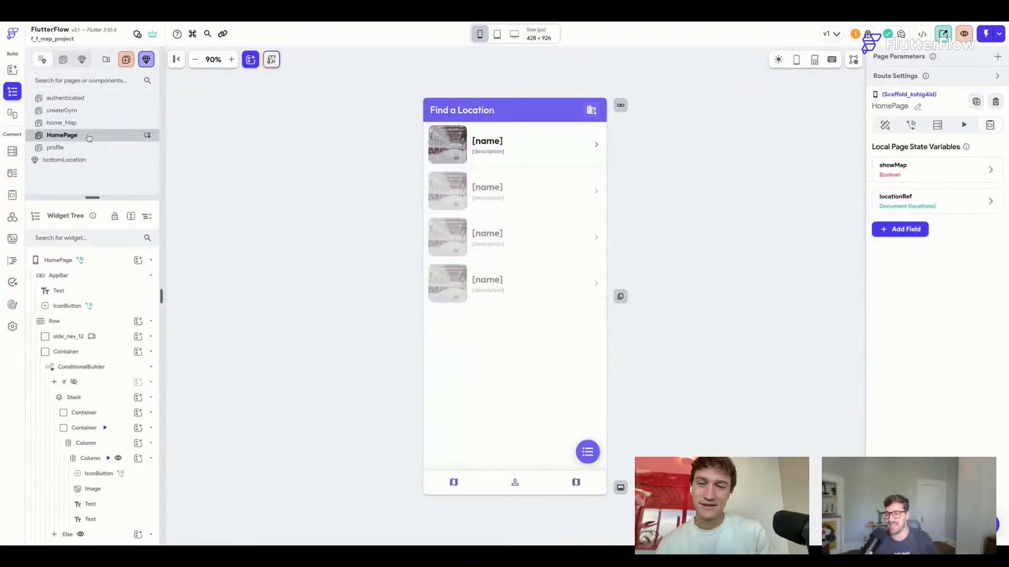
pyautogui.click(433, 172)
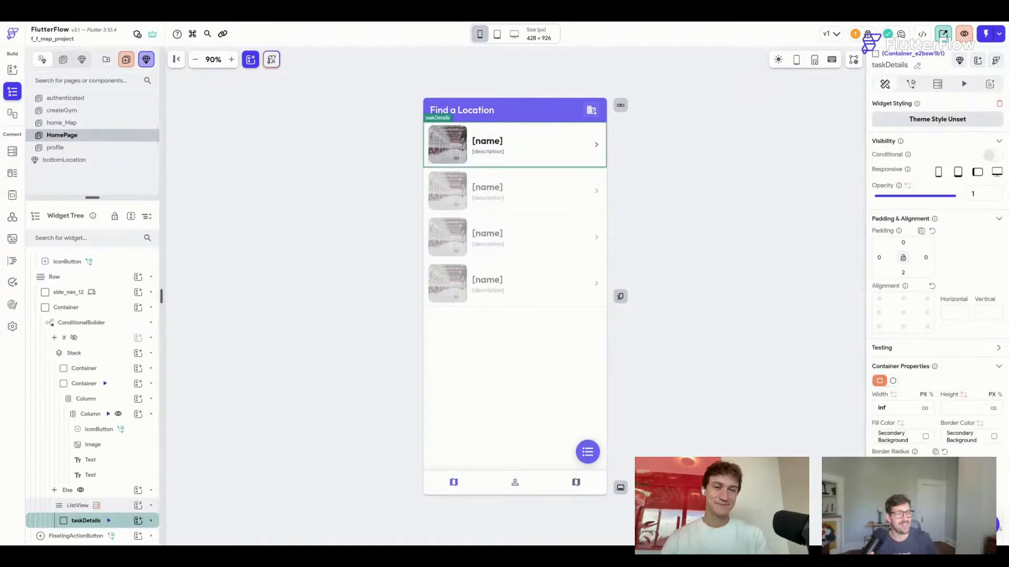